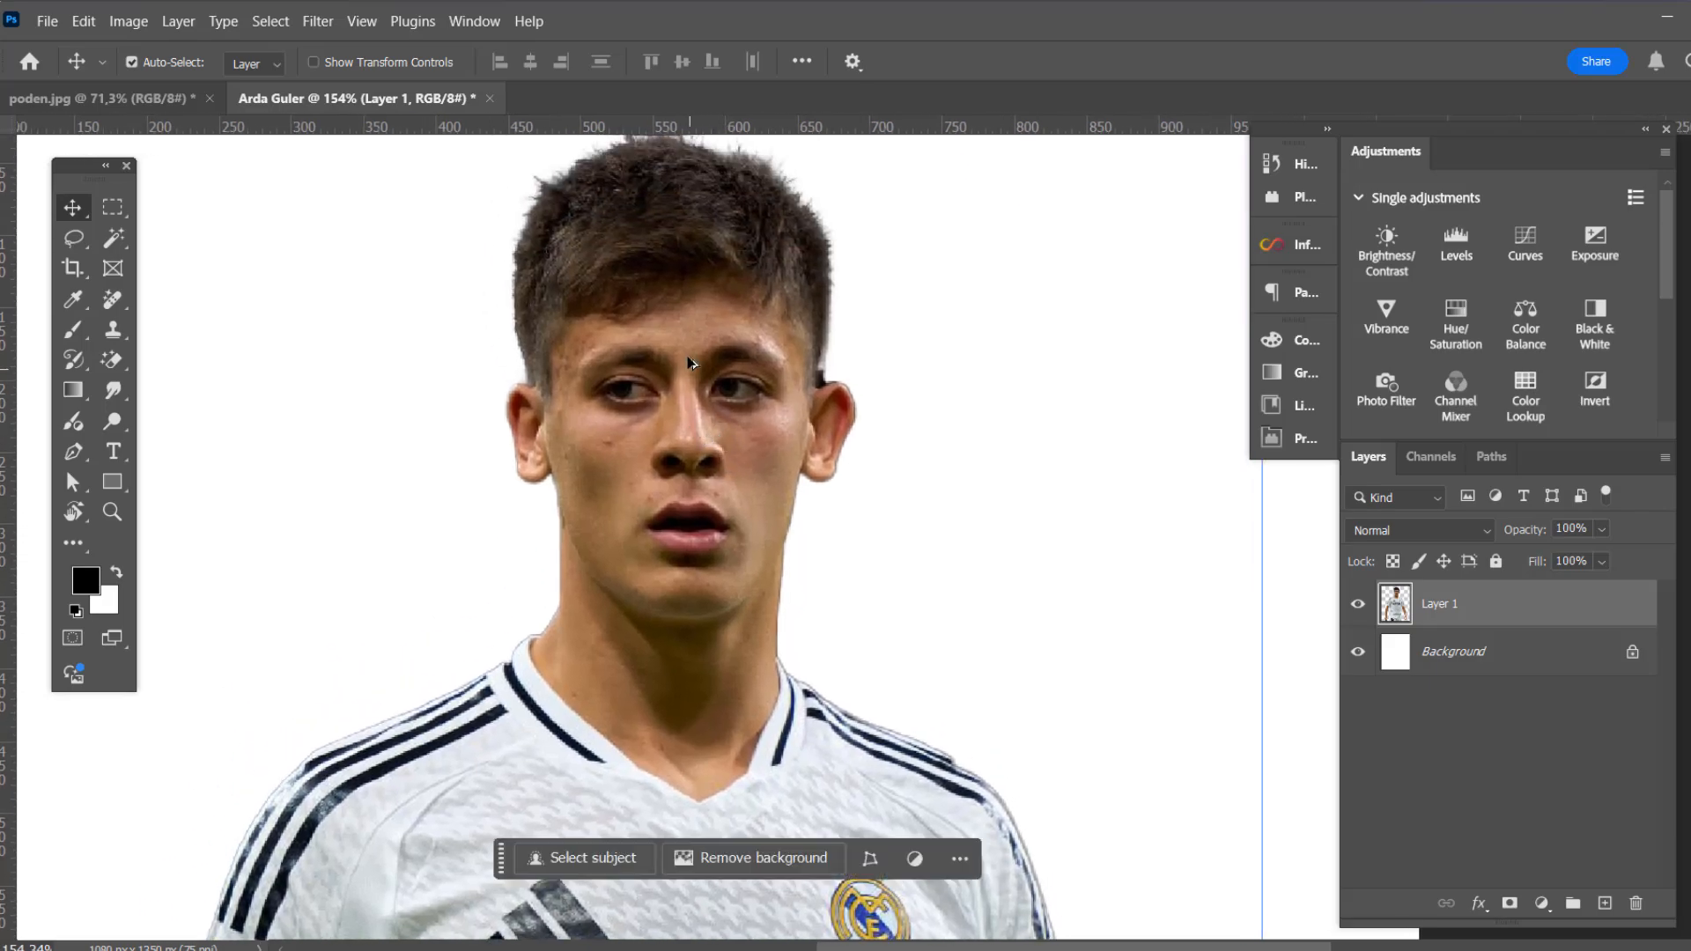
Examine the cut-out player's face, hair edges and shirt at different magnifications in the Arda Guler document
scroll(690, 362, "up", 2)
scroll(692, 377, "down", 3)
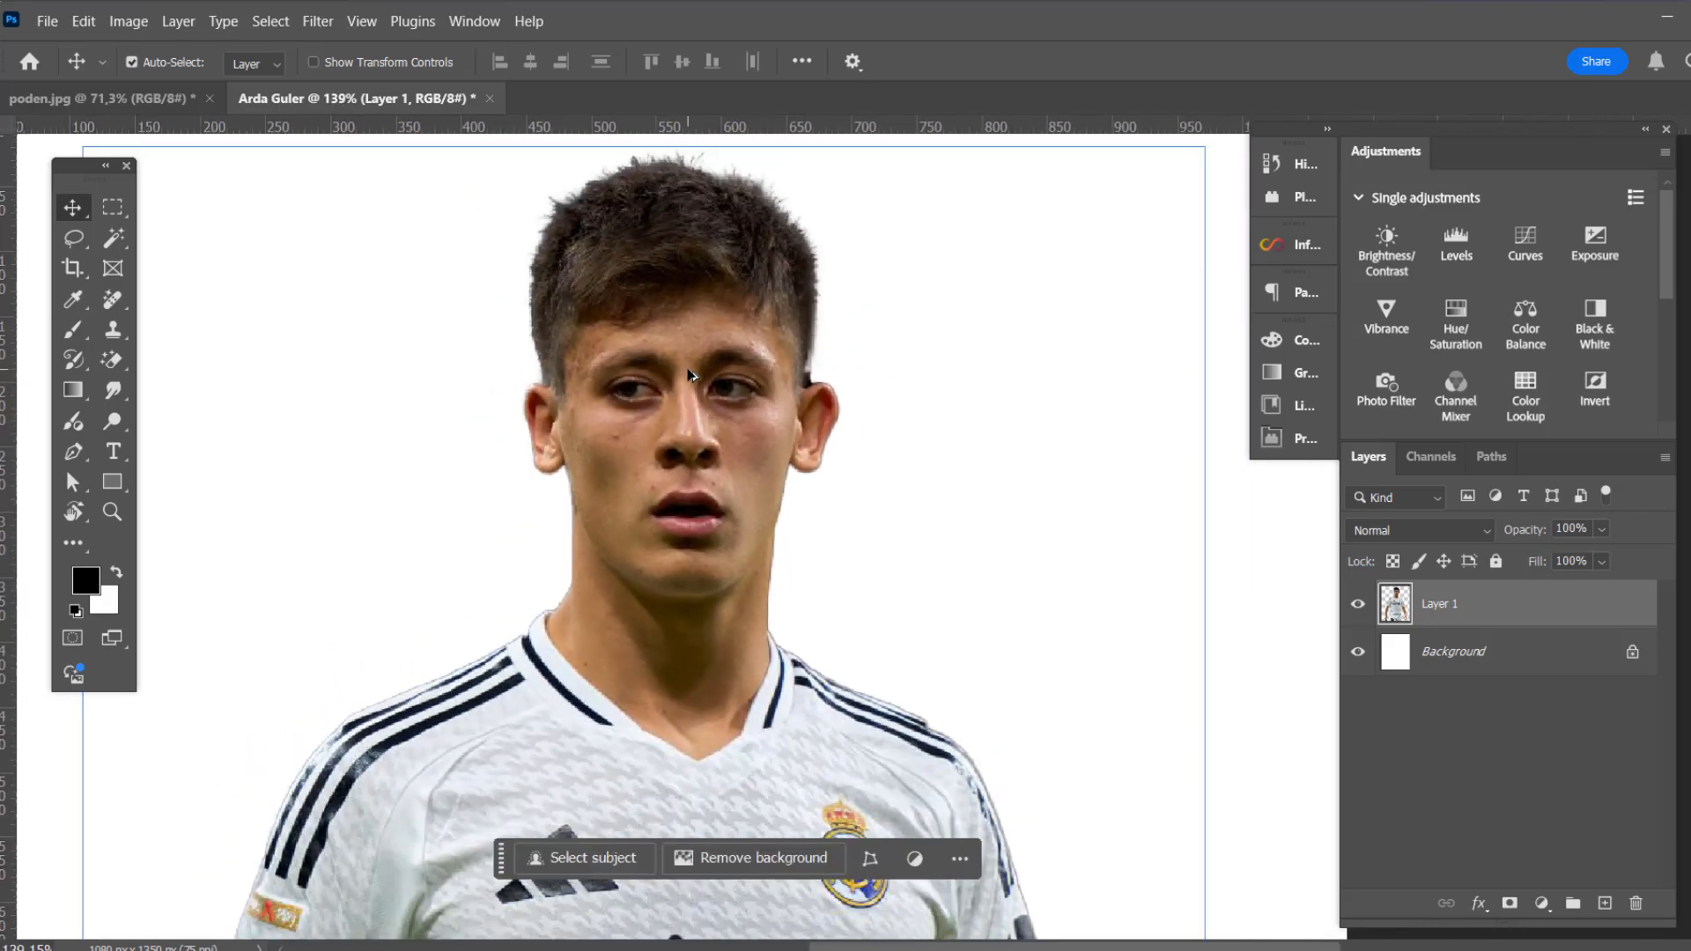
scroll(690, 383, "down", 2)
scroll(690, 383, "up", 5)
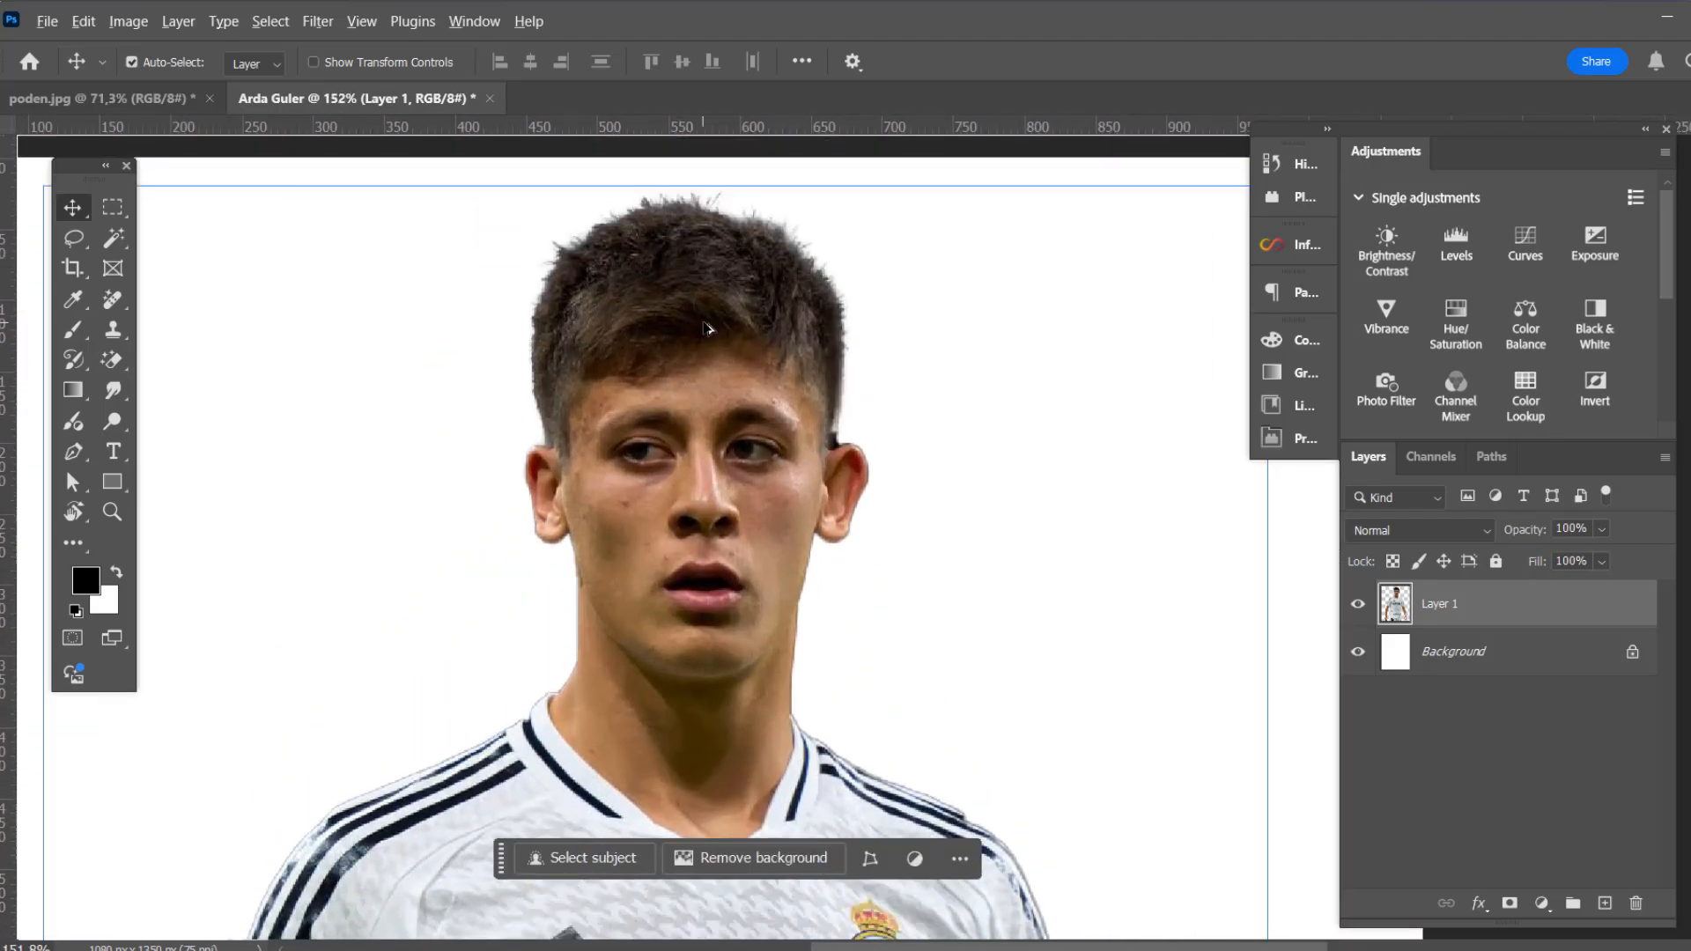
scroll(710, 329, "up", 3)
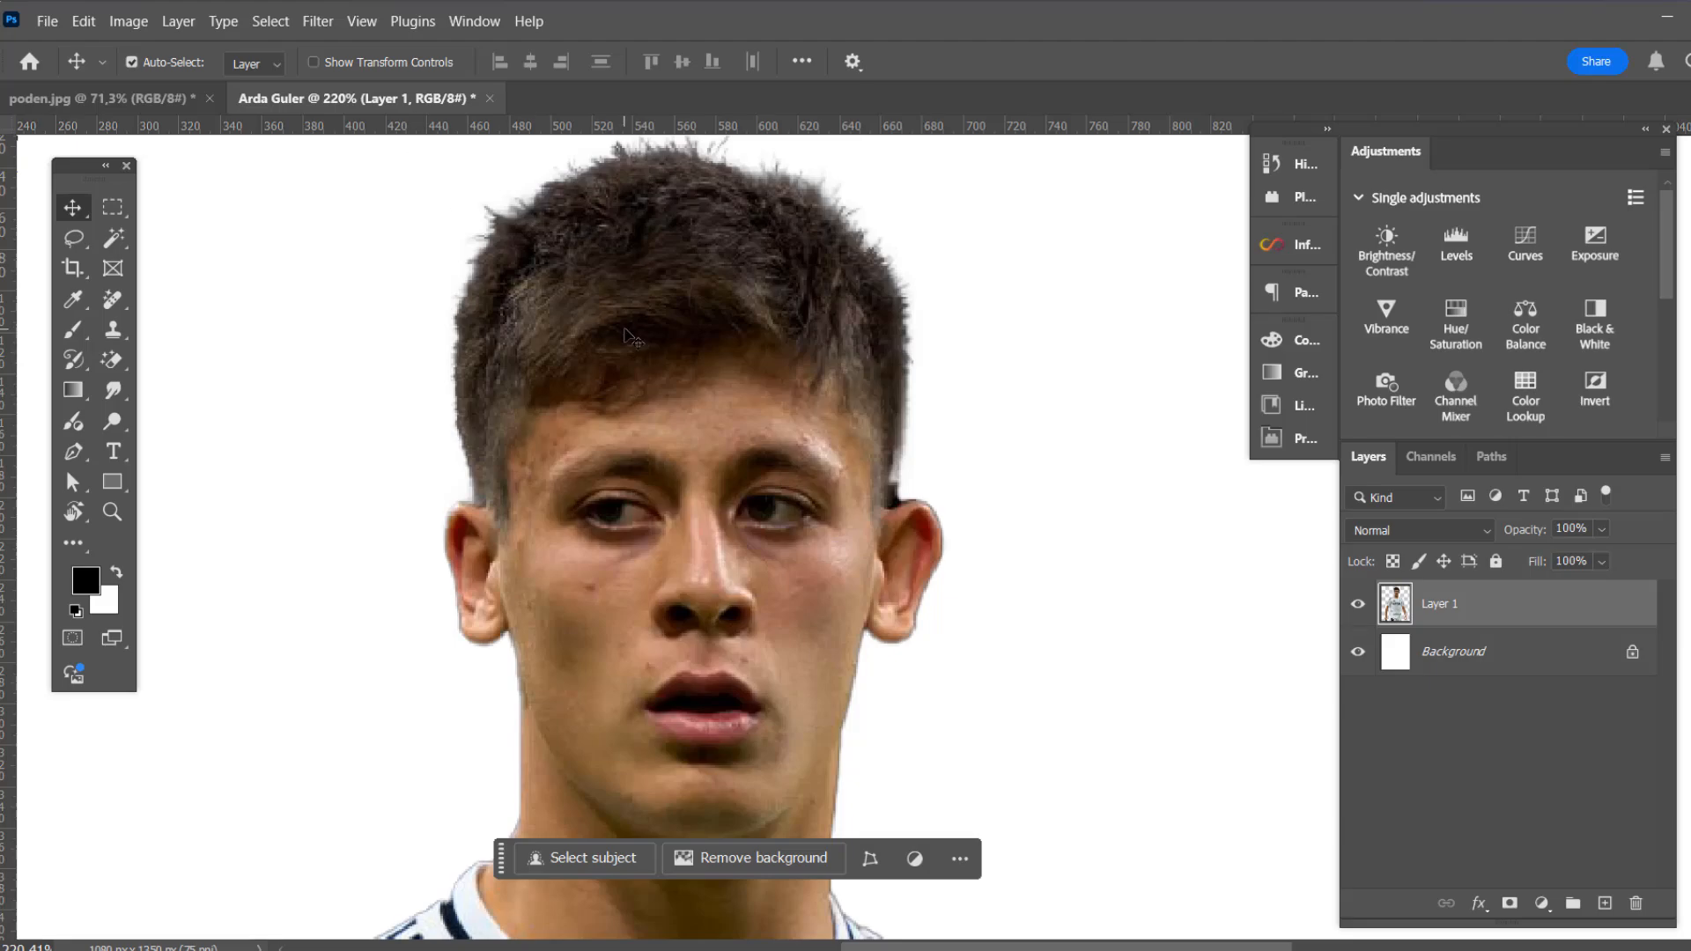
scroll(628, 336, "down", 4)
scroll(672, 345, "down", 2)
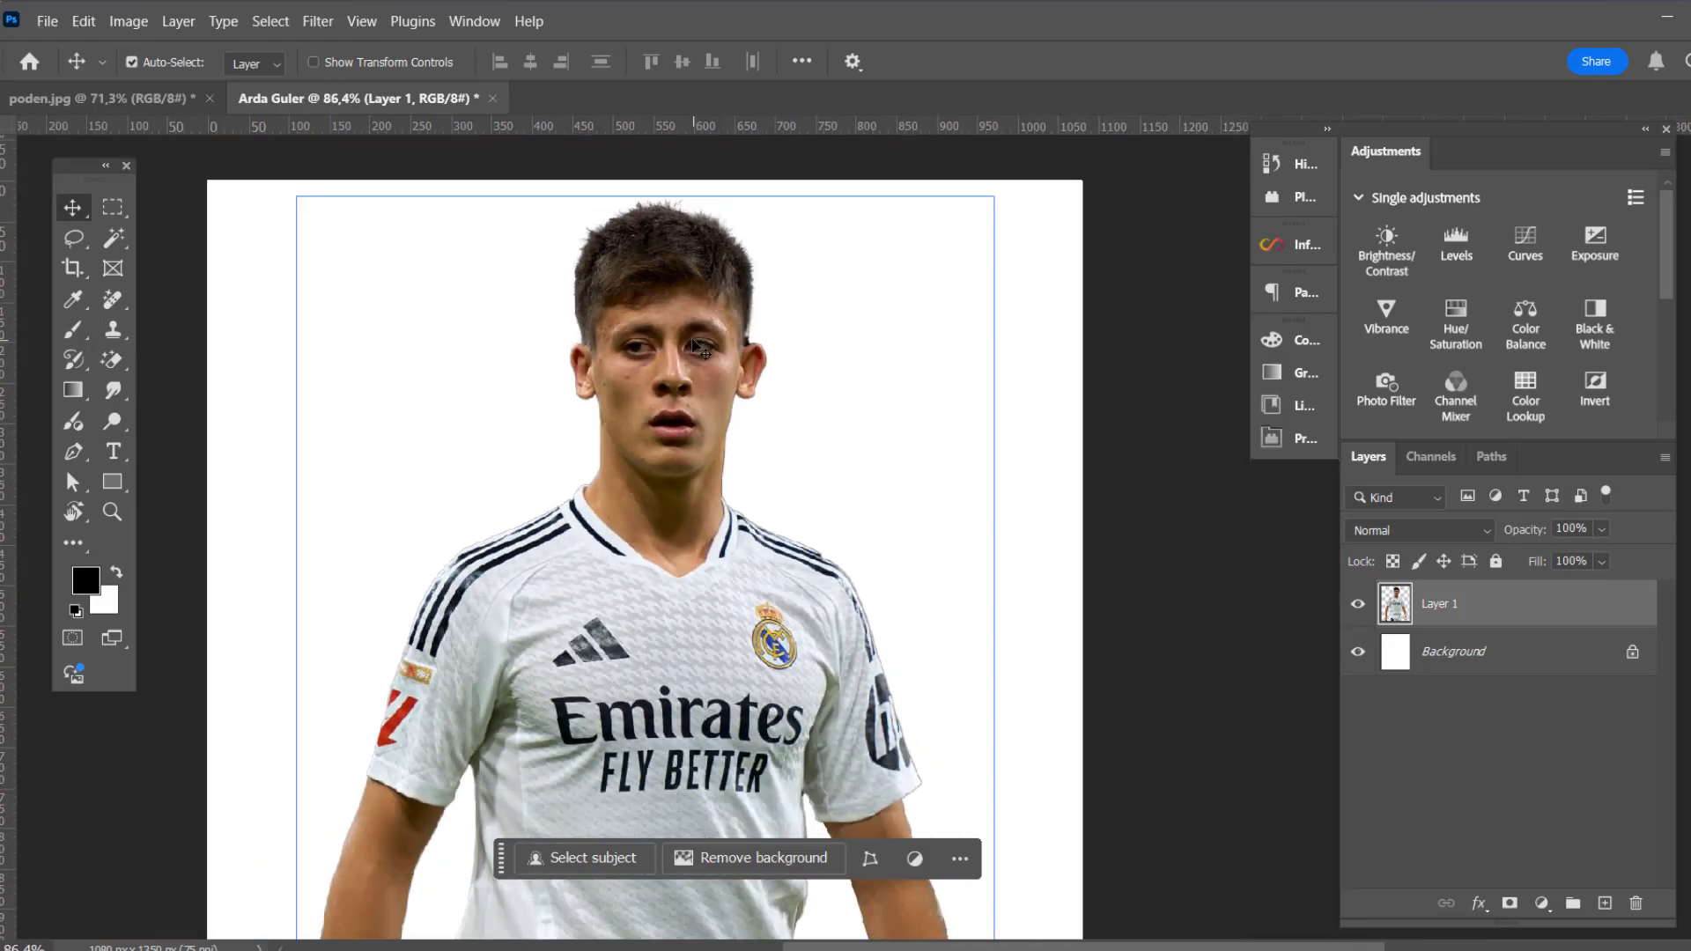
scroll(672, 273, "up", 4)
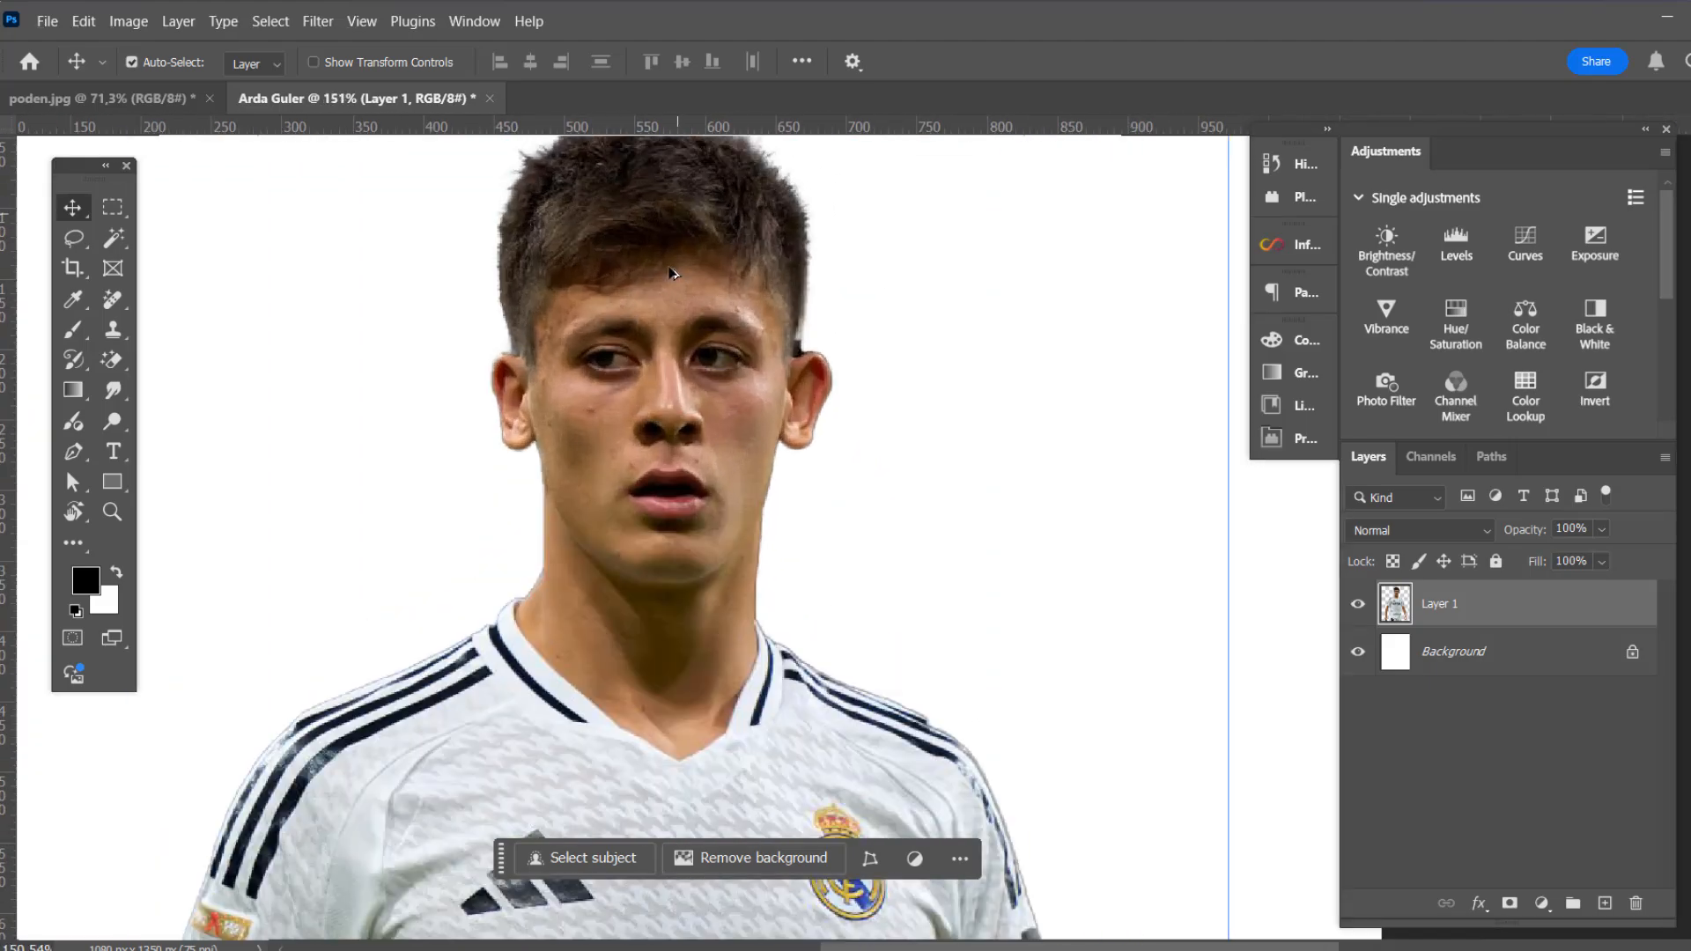
Compare the footballer photo in poden.jpg with the cut-out player in the Arda Guler document
left_click(135, 97)
scroll(604, 315, "up", 2)
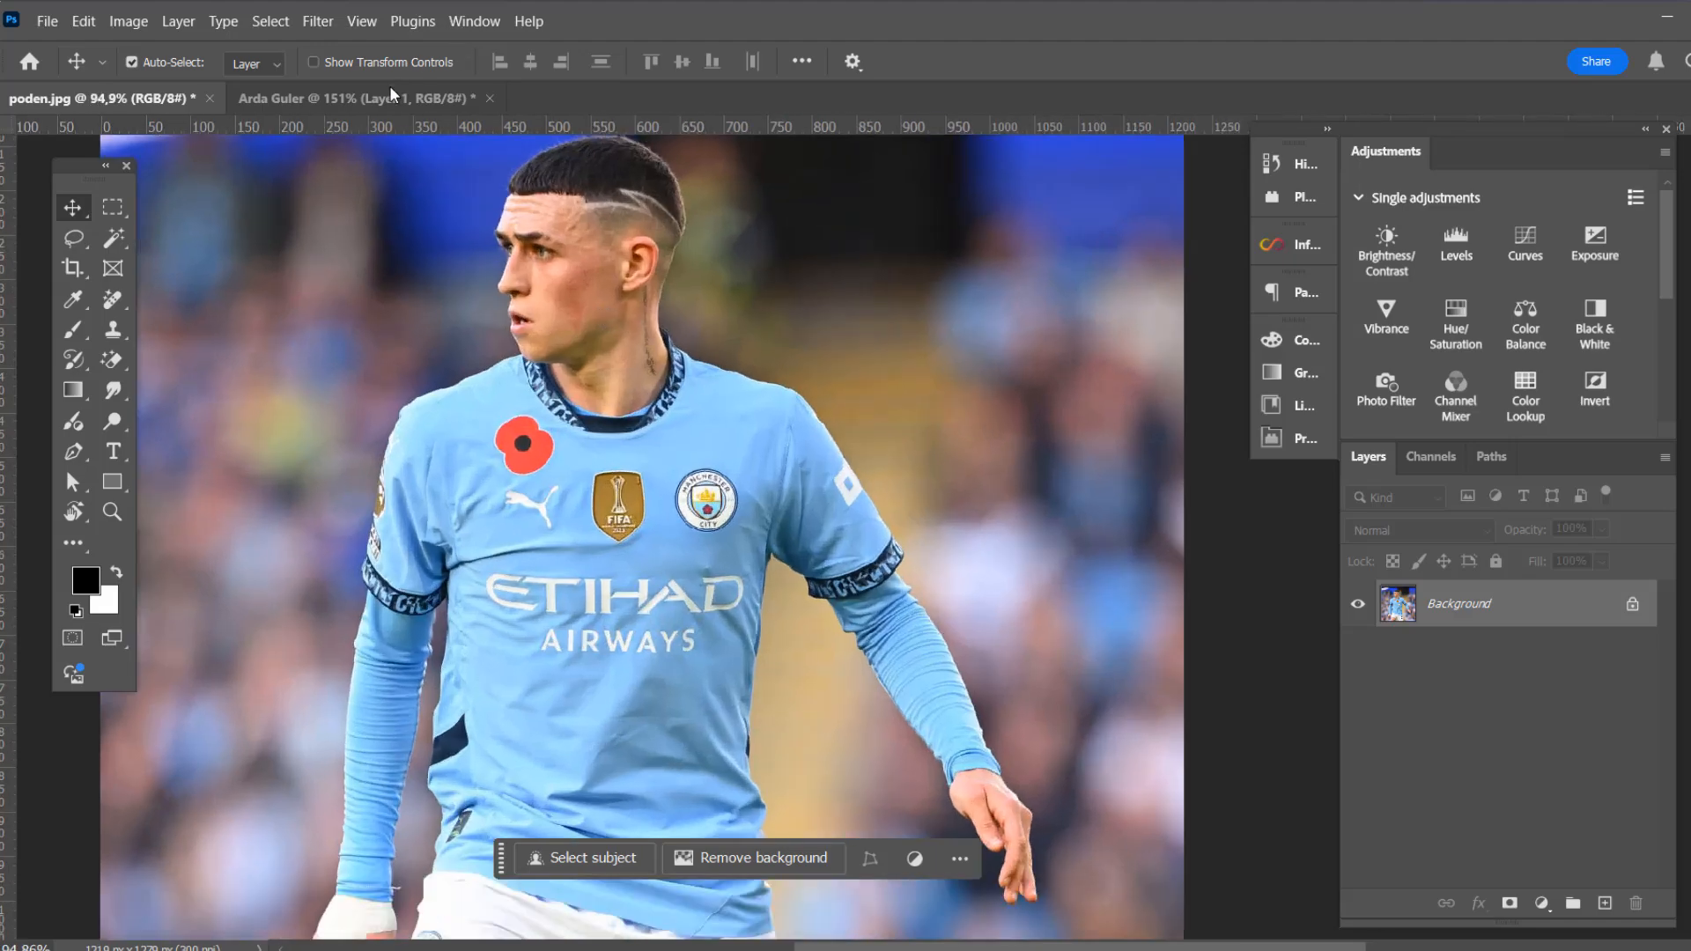
left_click(391, 95)
scroll(841, 398, "down", 3)
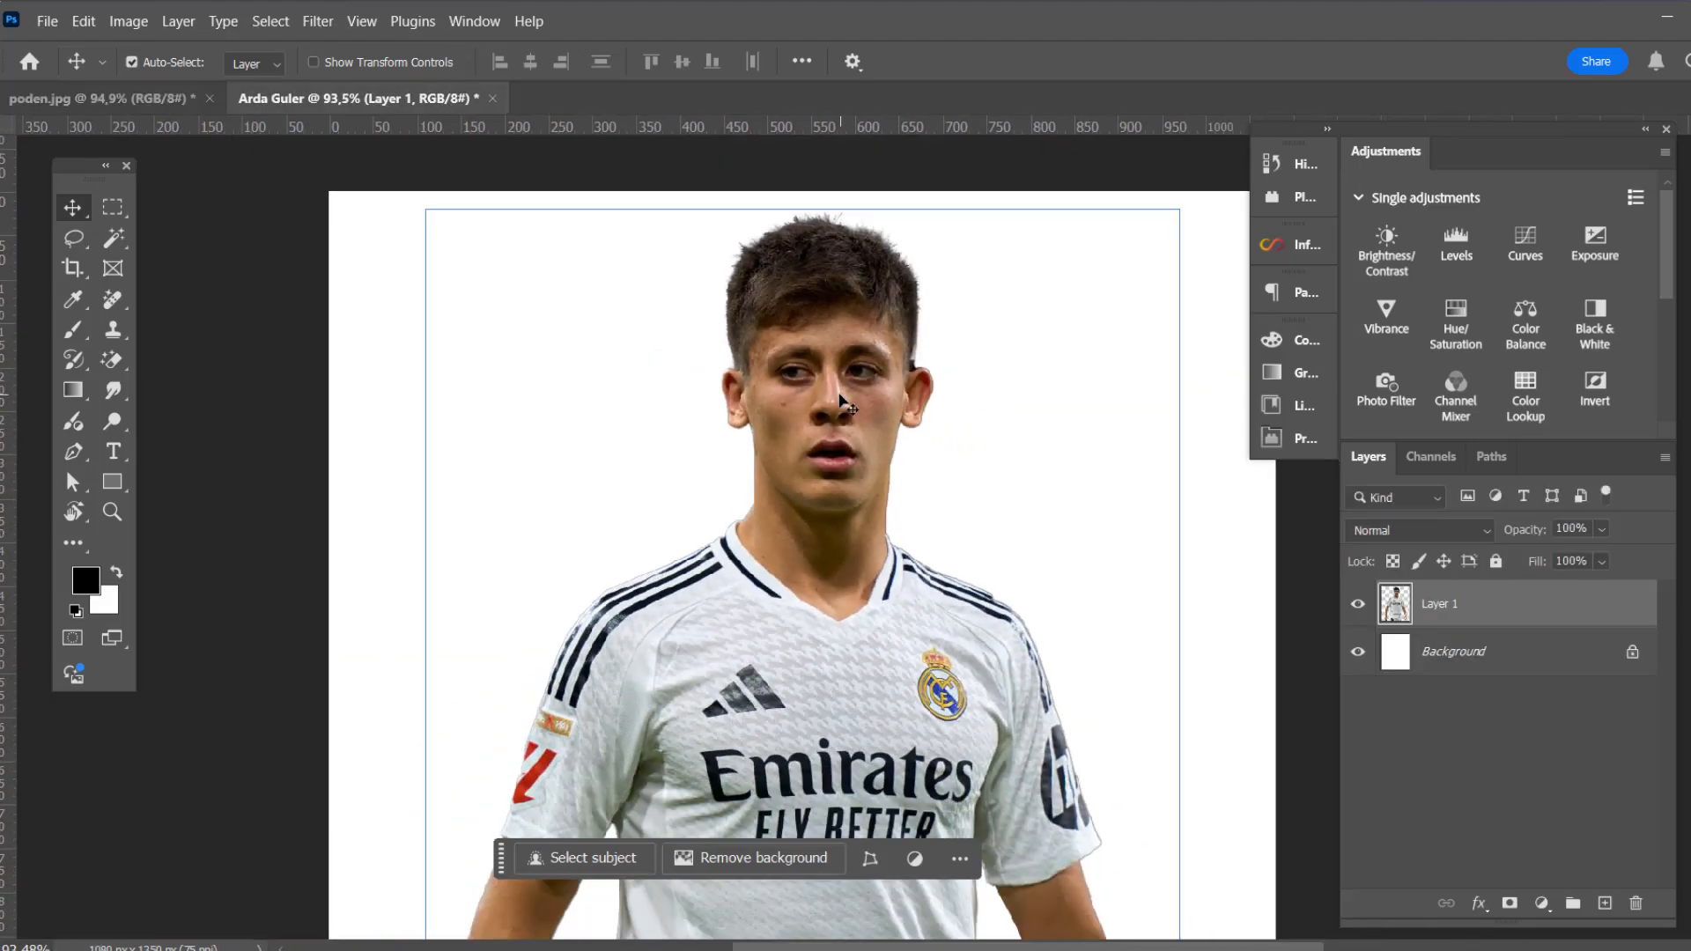
scroll(793, 423, "down", 2)
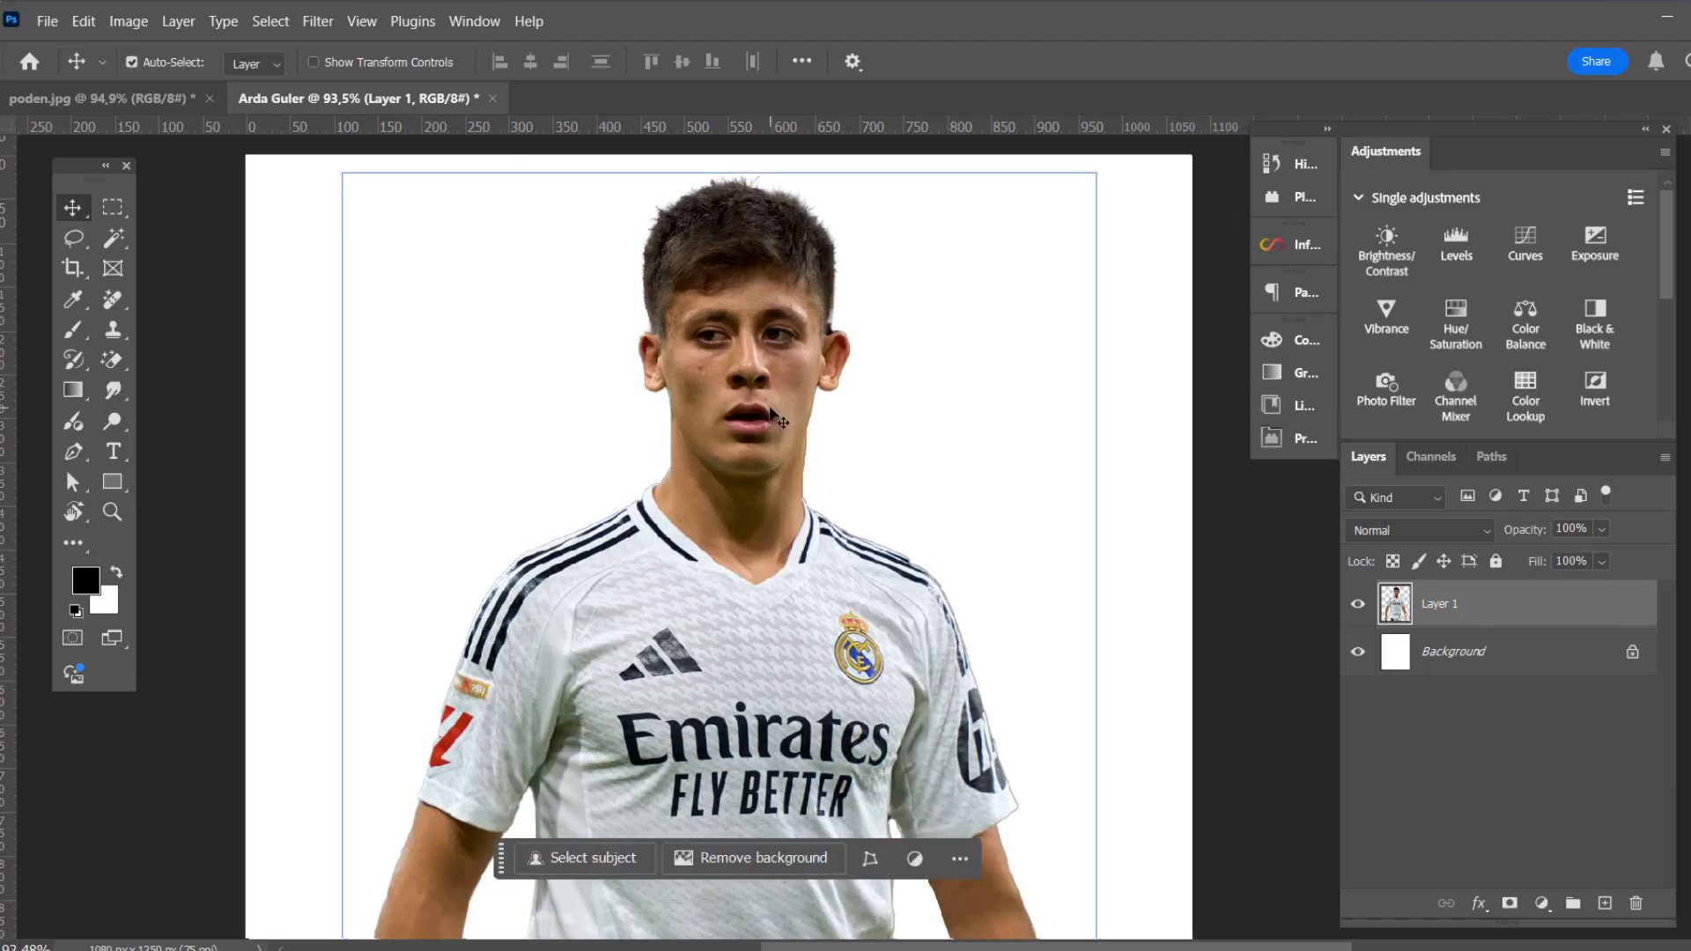
scroll(775, 417, "up", 2)
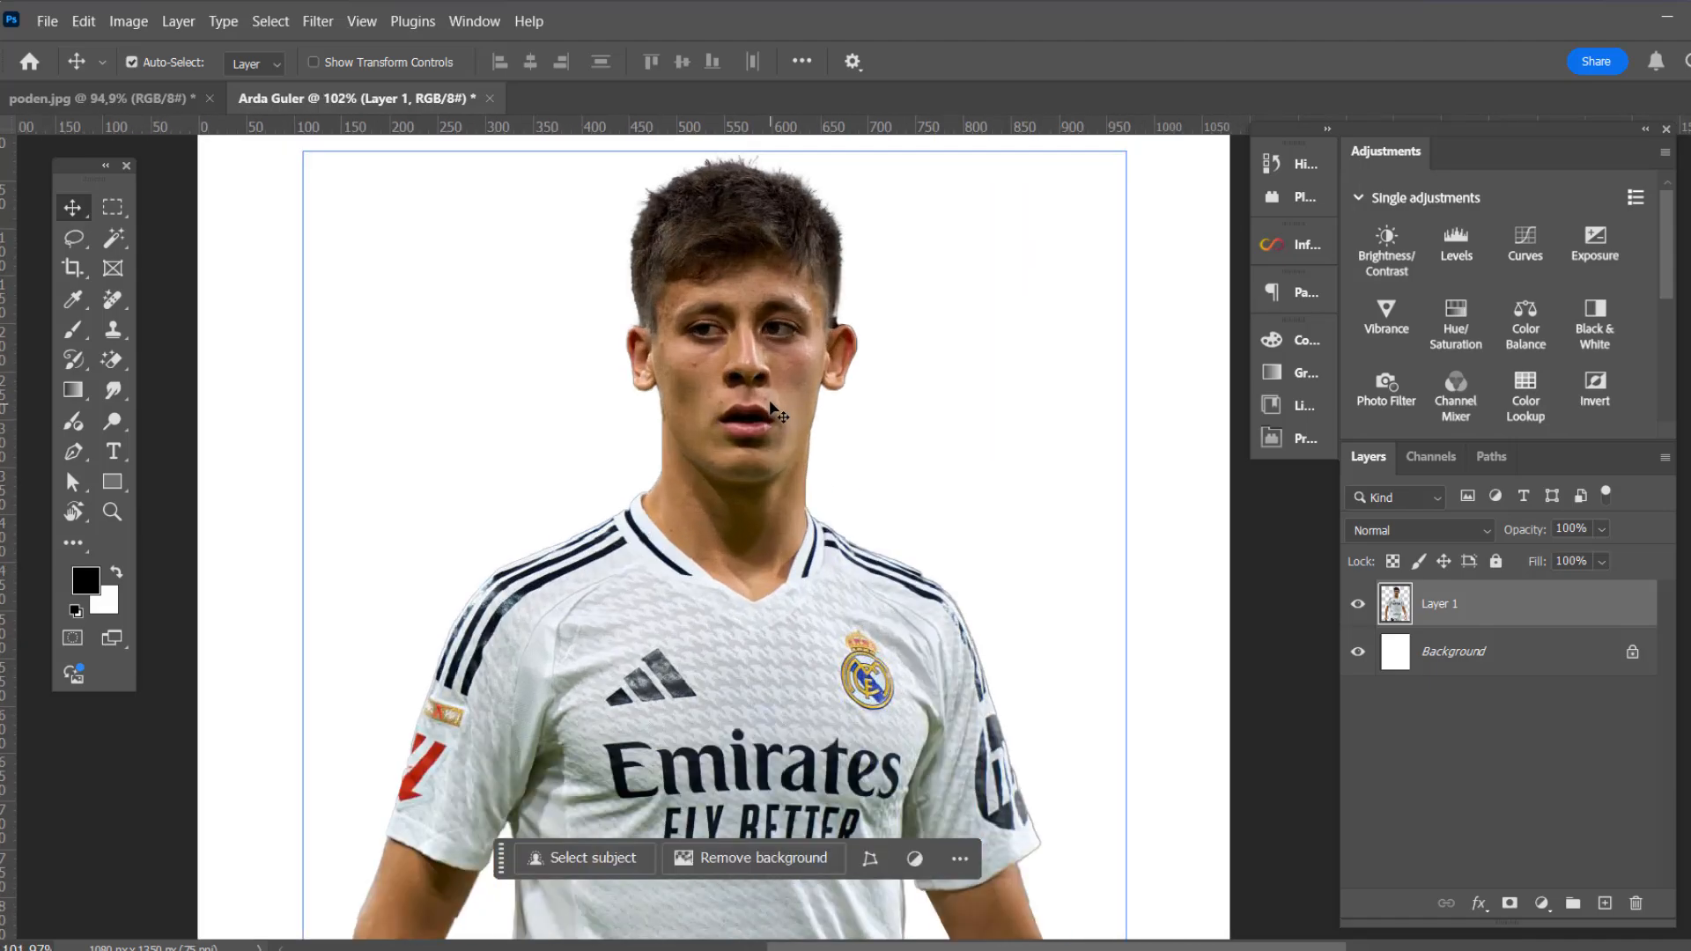
left_click(184, 98)
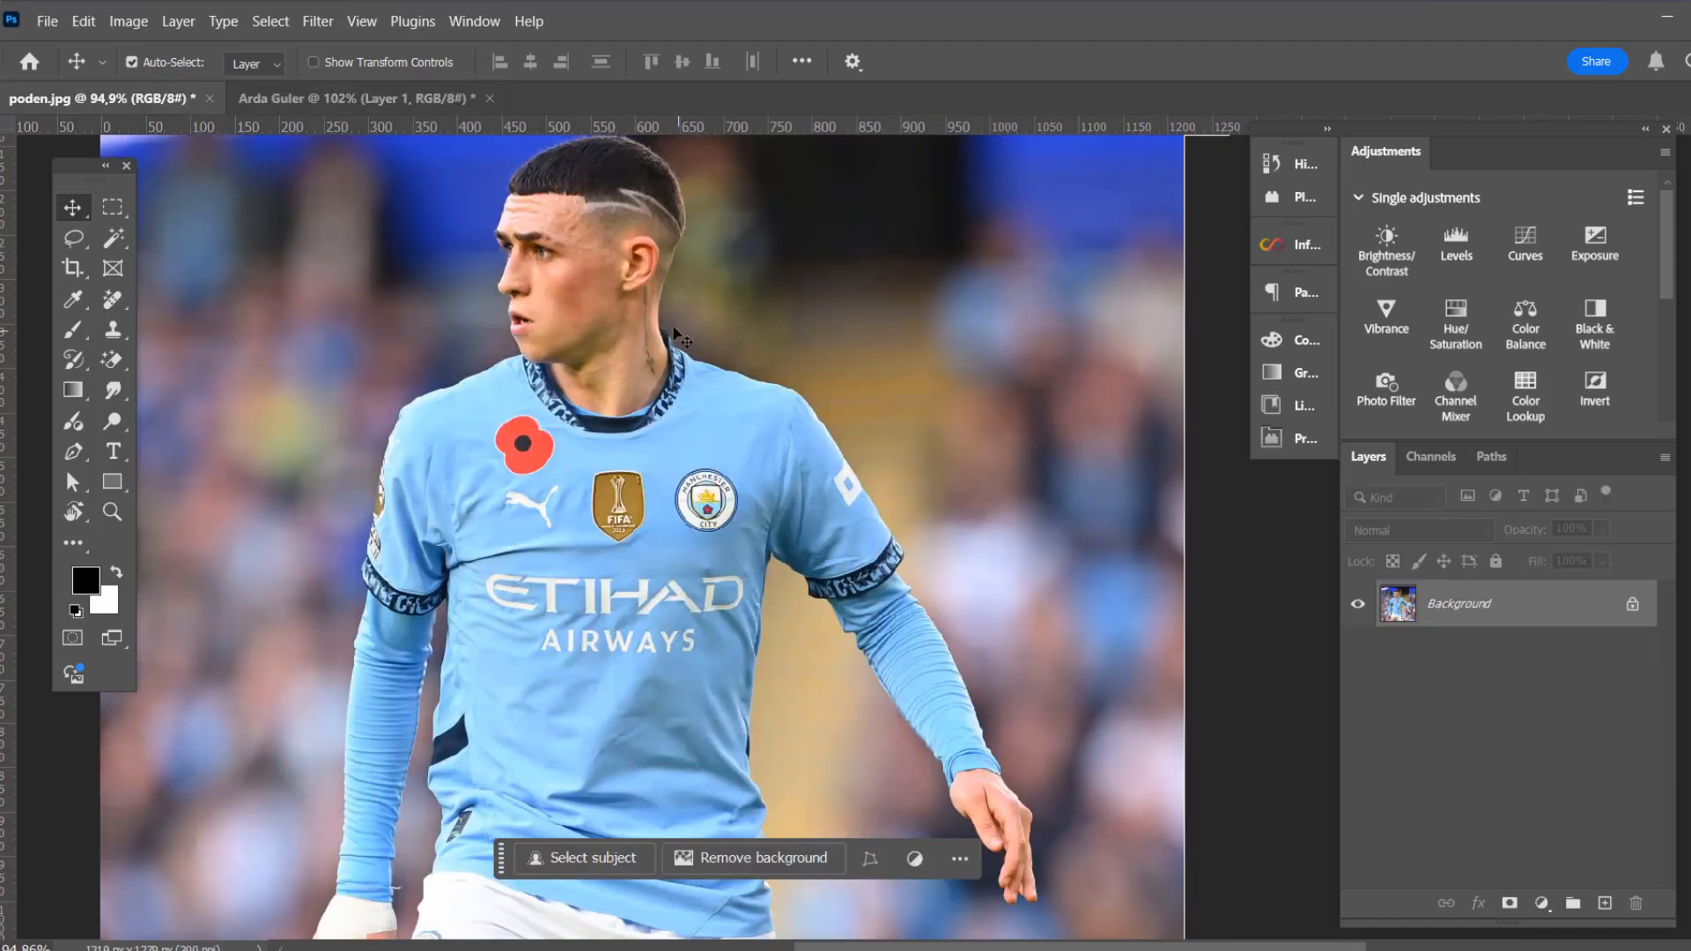
scroll(683, 339, "up", 3)
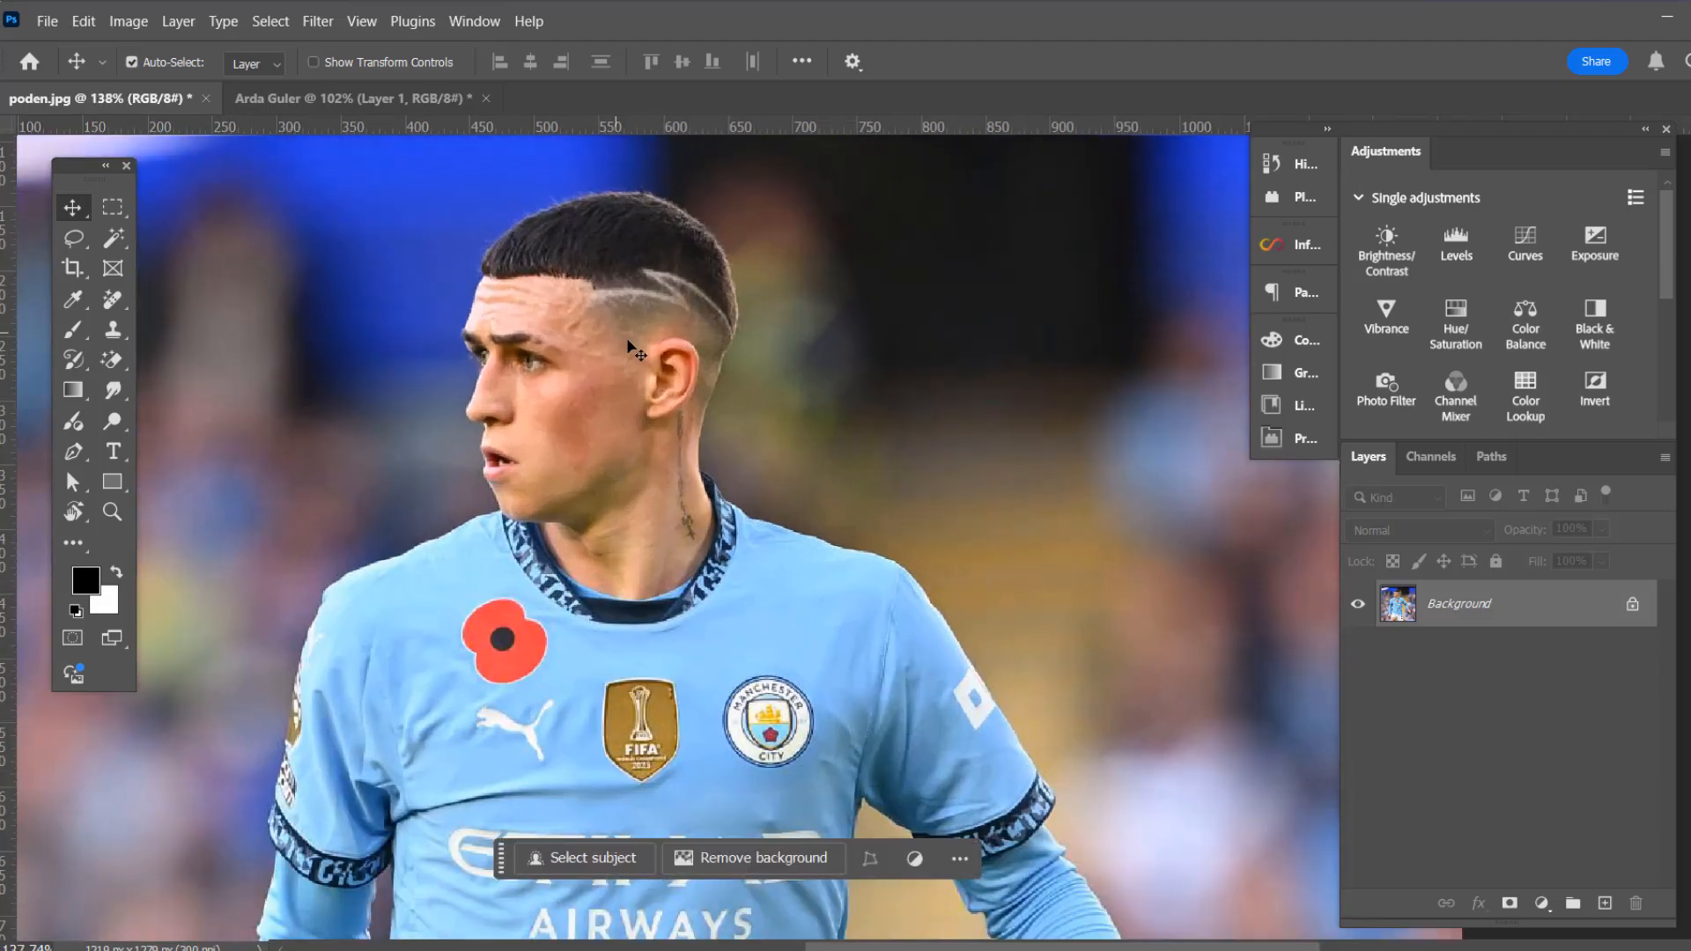
scroll(636, 350, "down", 3)
scroll(645, 357, "down", 1)
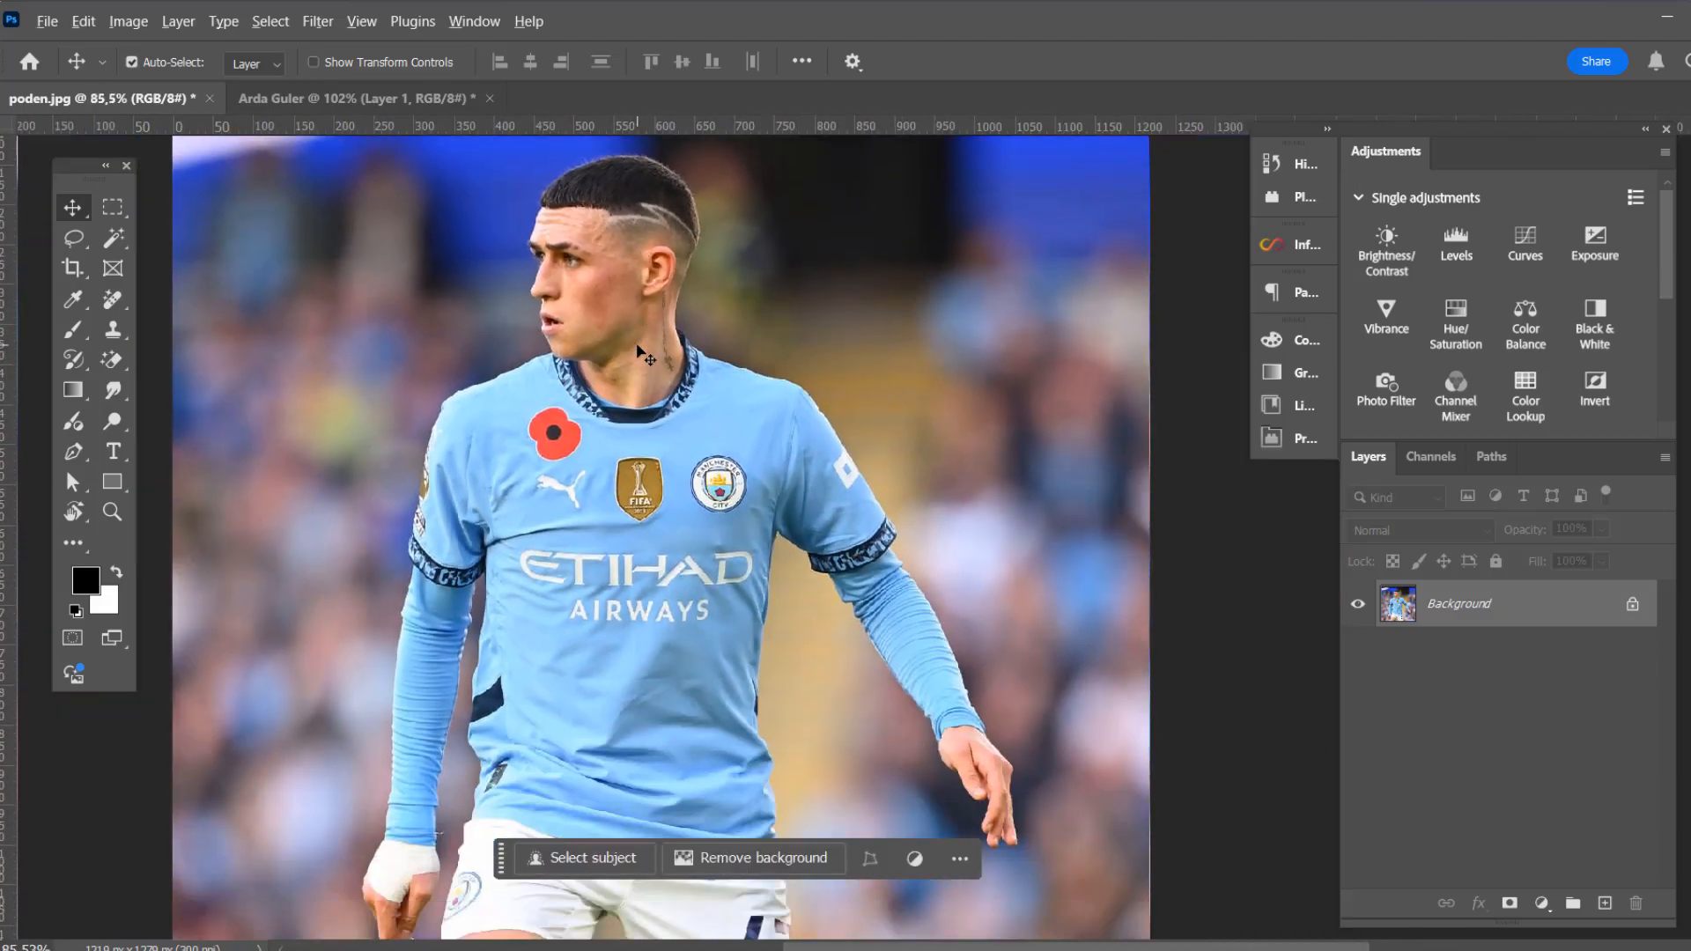
scroll(642, 352, "up", 1)
left_click(361, 97)
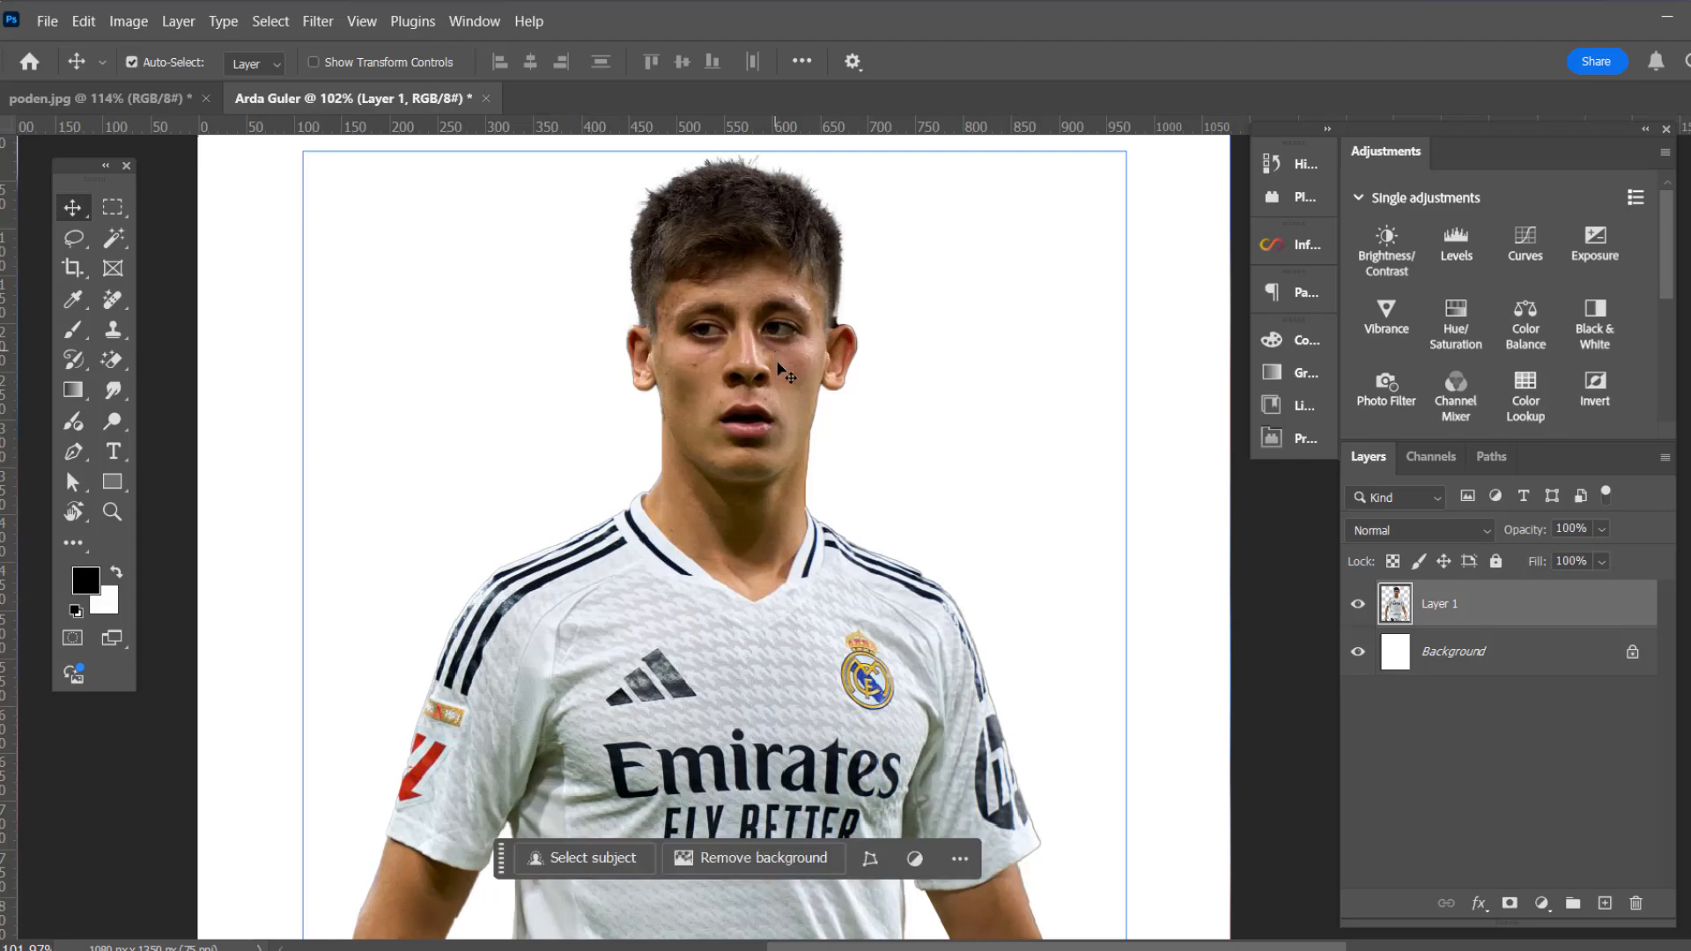
scroll(778, 364, "down", 1)
scroll(774, 335, "up", 4)
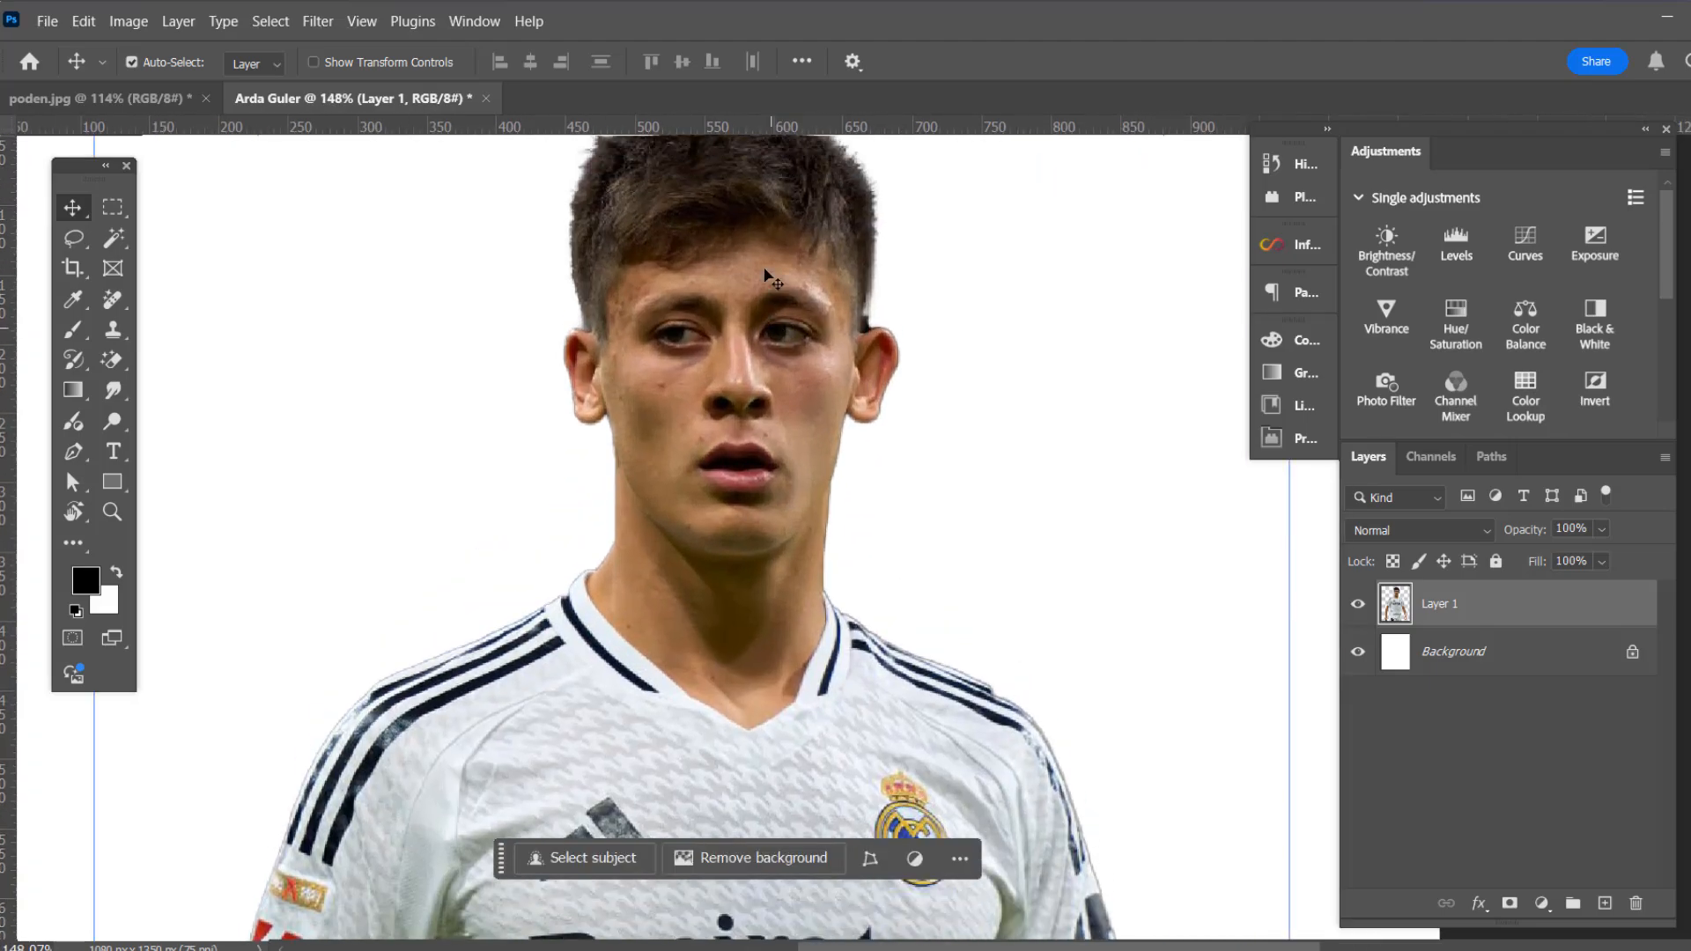
scroll(940, 382, "down", 3)
Add a pale blue solid colour fill layer (#d9e8ee) directly above the white Background layer
left_click(1476, 664)
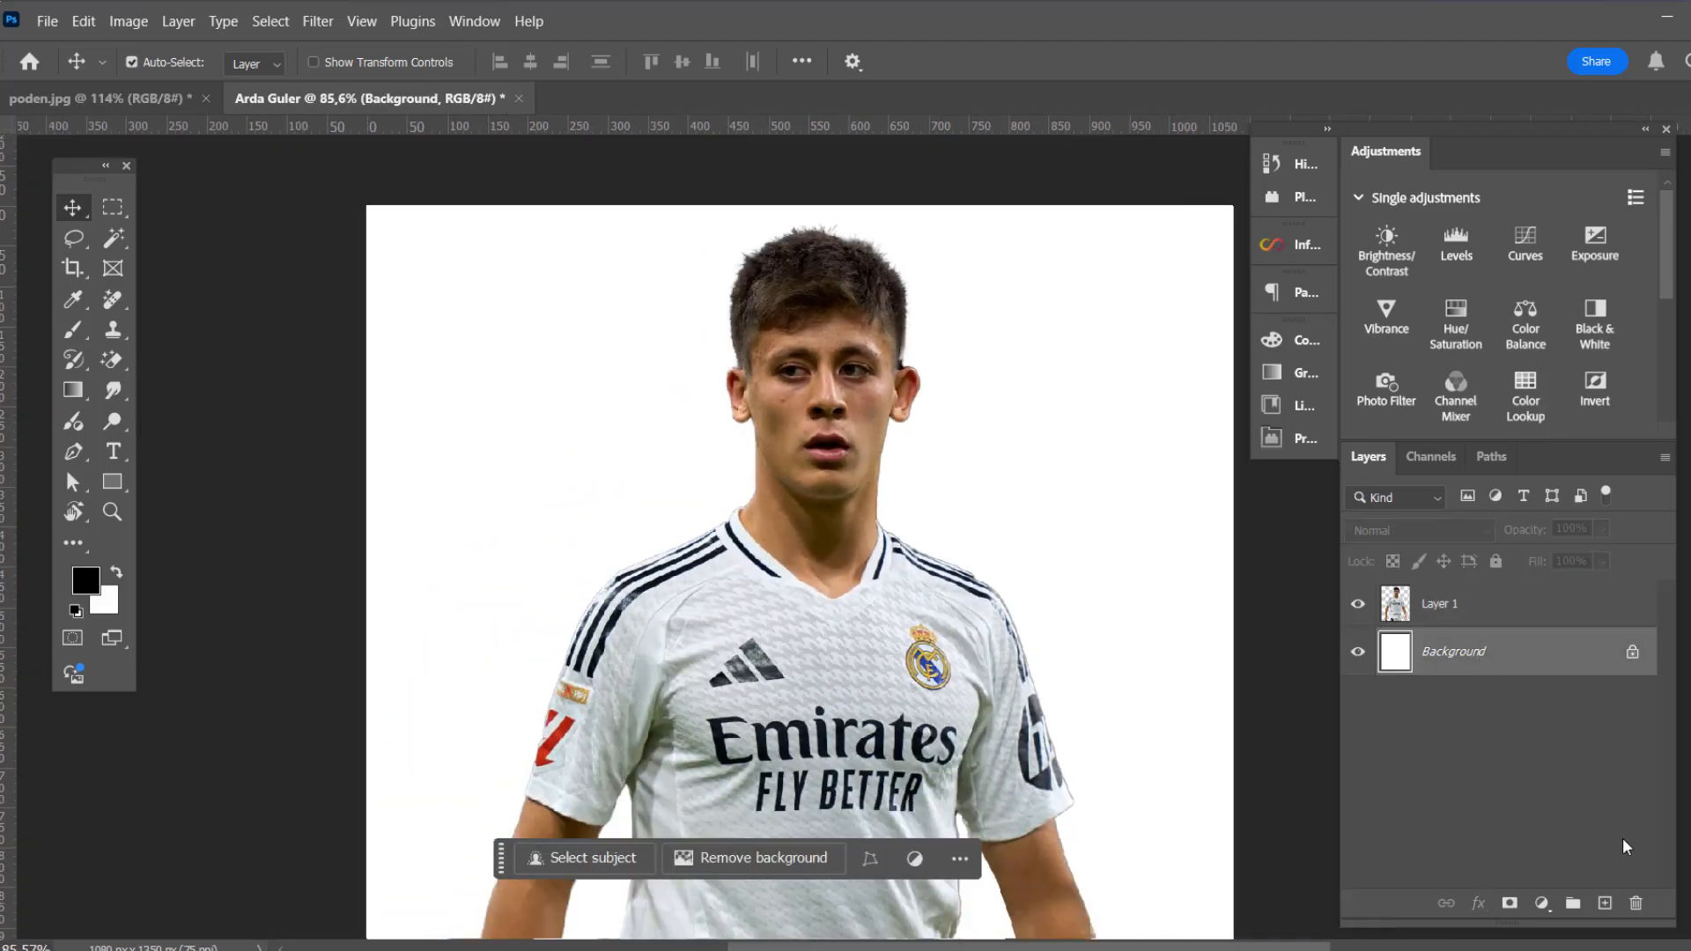
left_click(1543, 903)
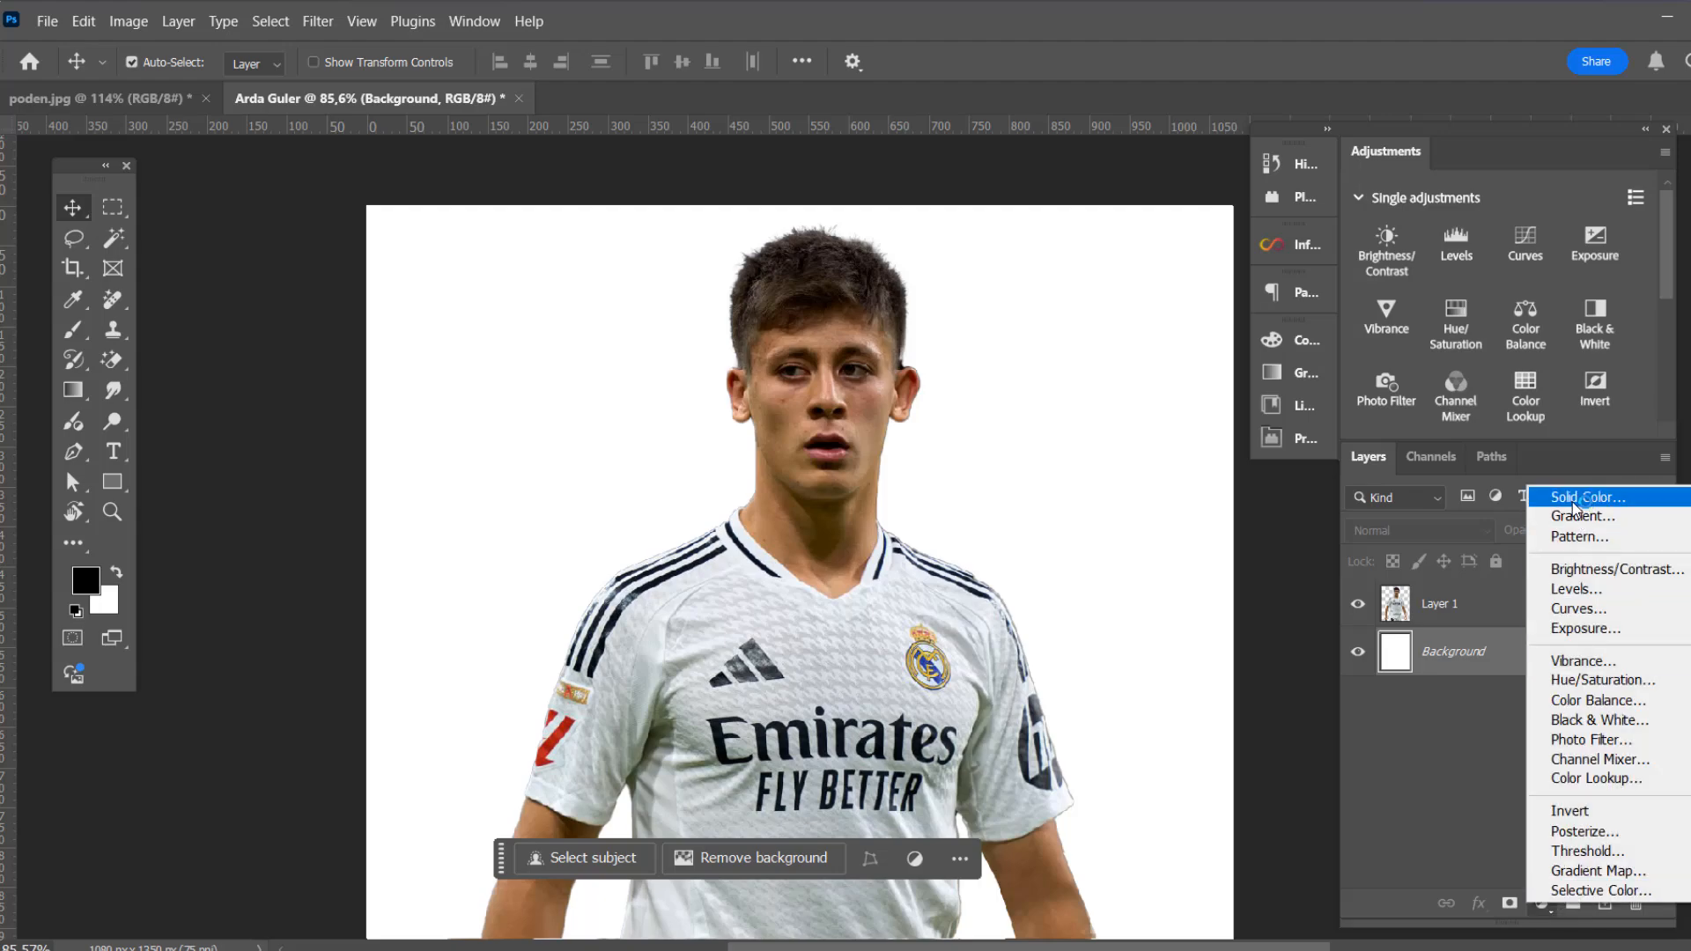
left_click(1572, 499)
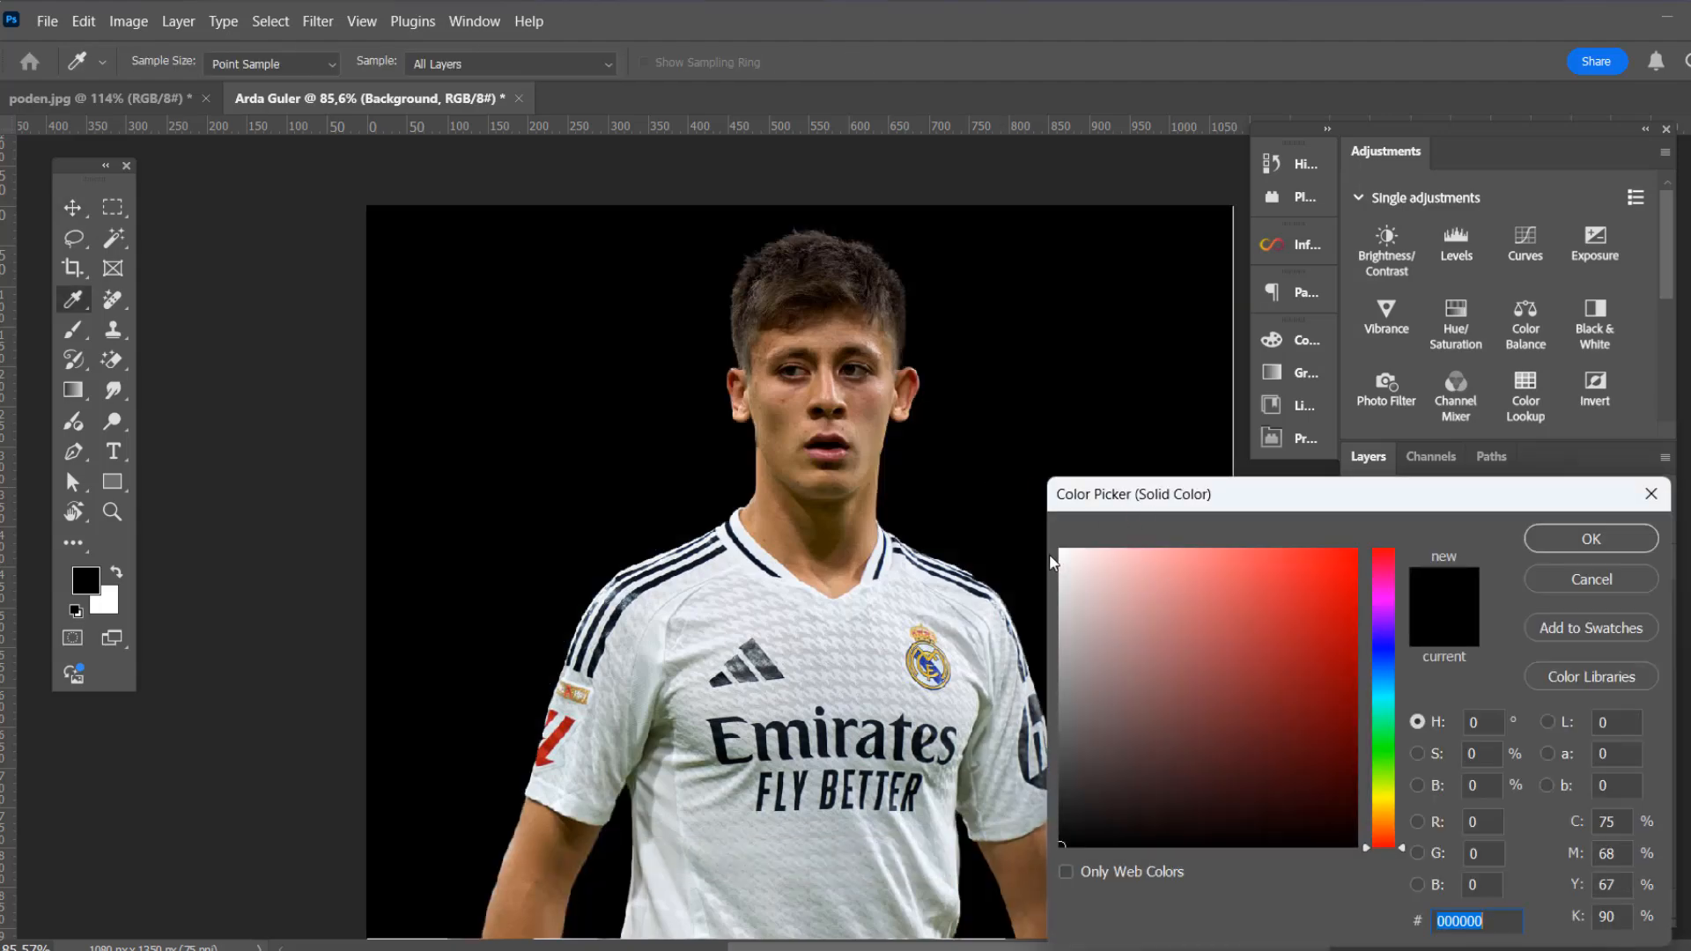
left_click(927, 574)
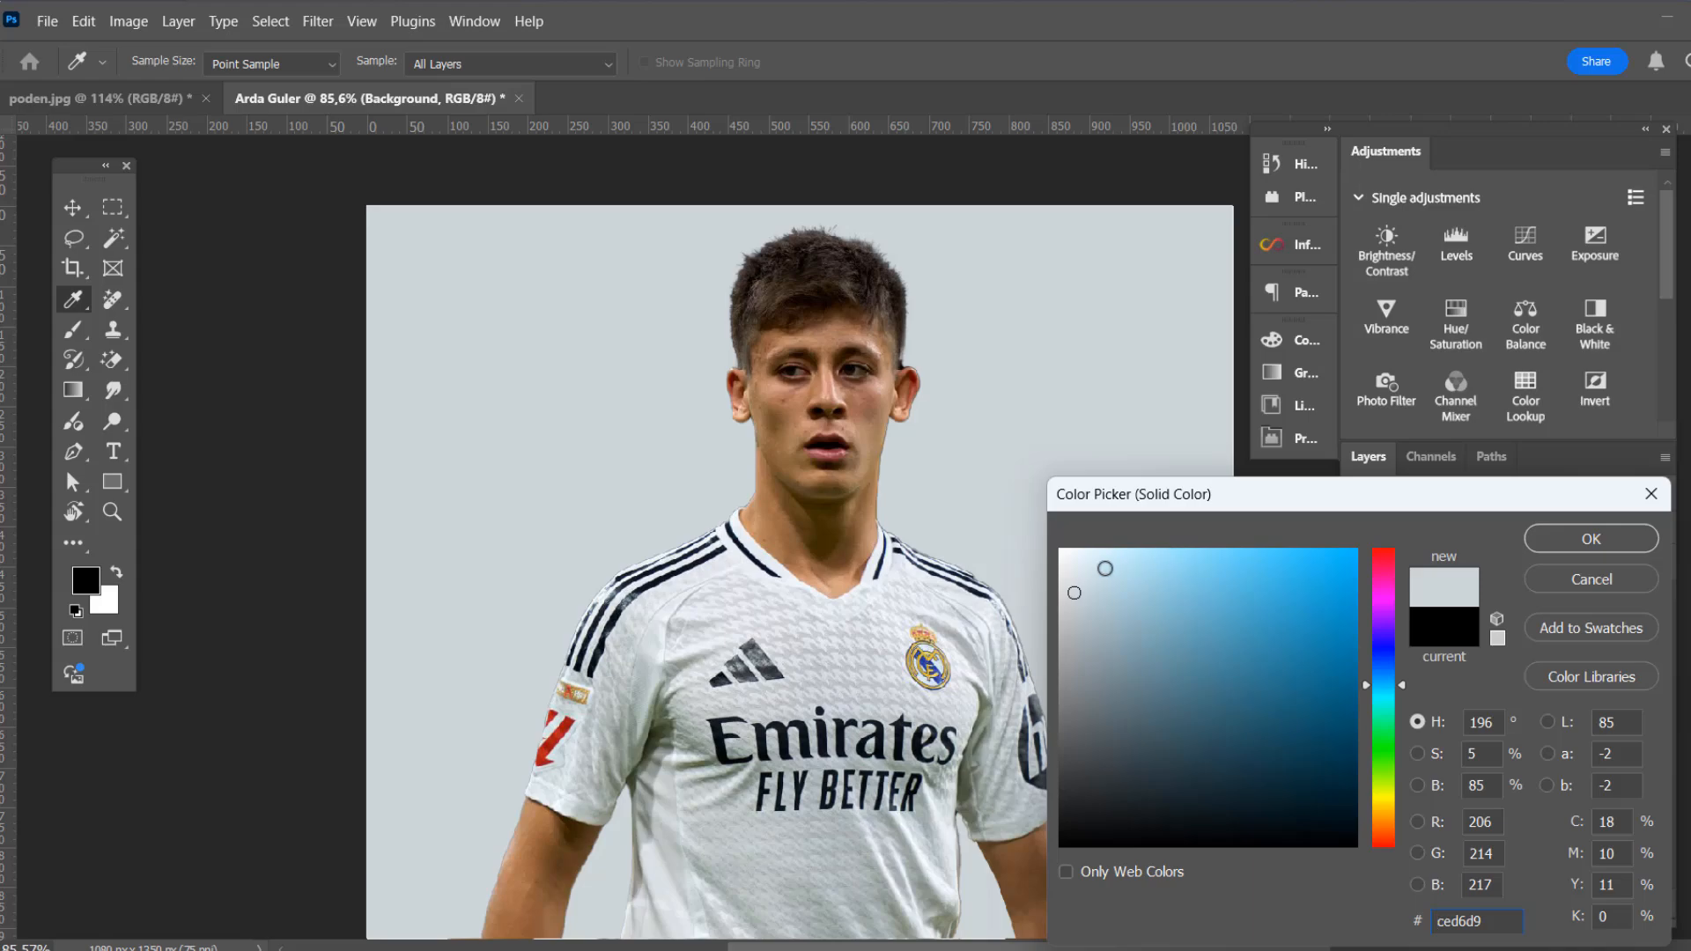
left_click(1086, 568)
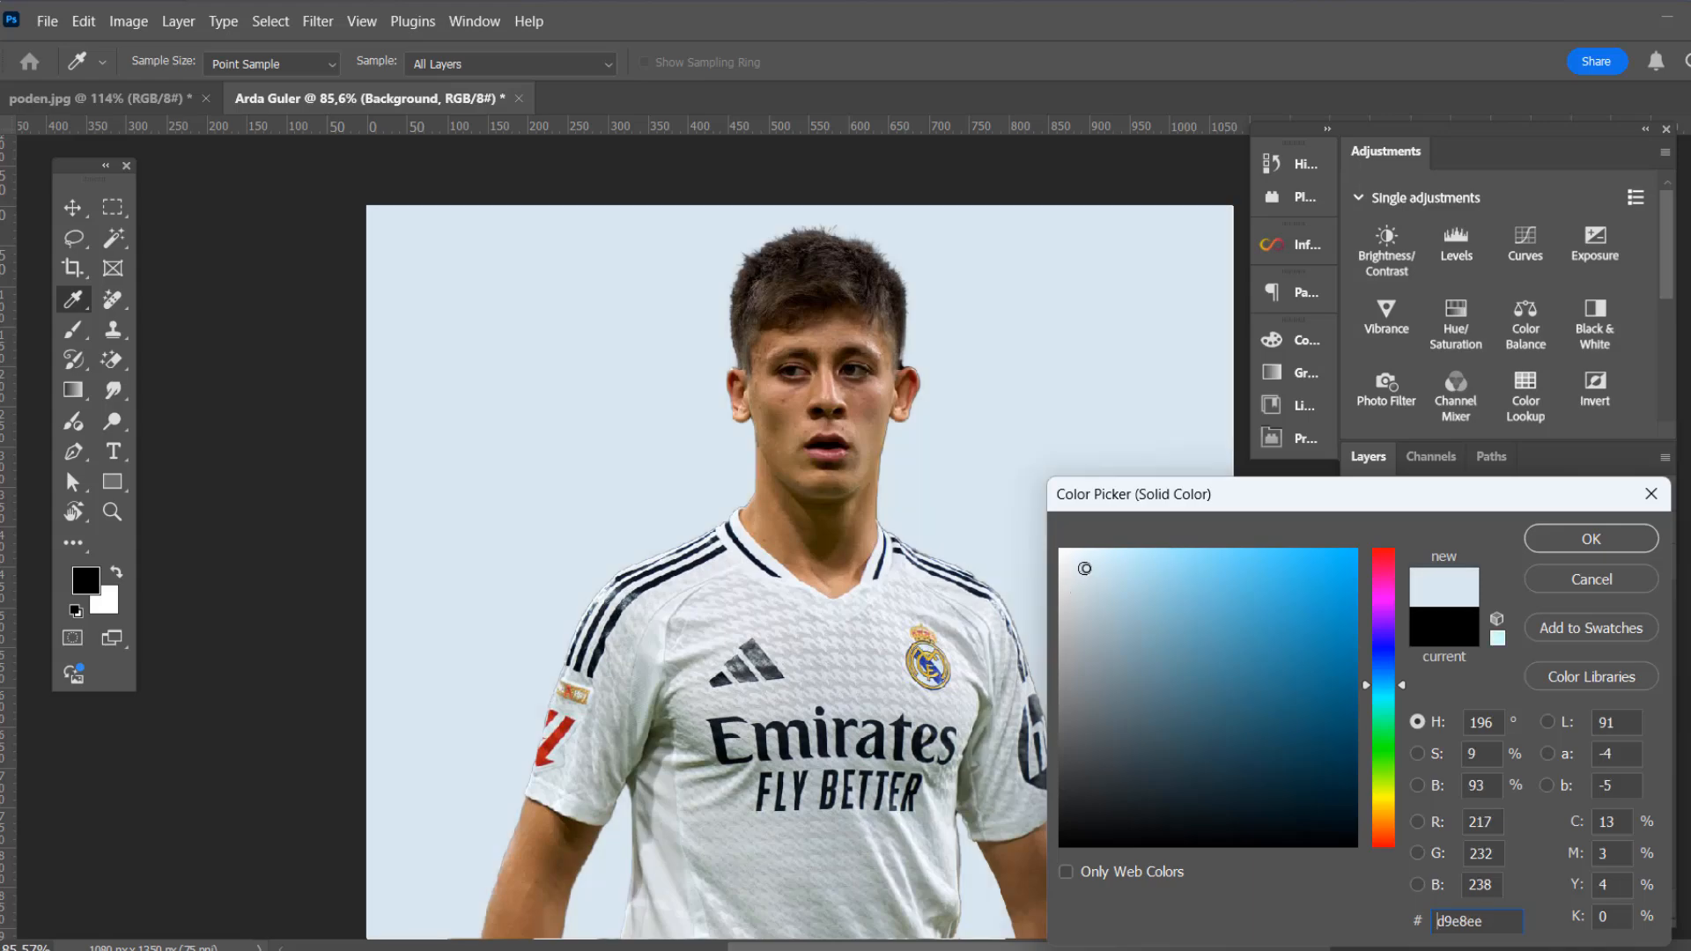
left_click(1591, 539)
scroll(1116, 436, "down", 5)
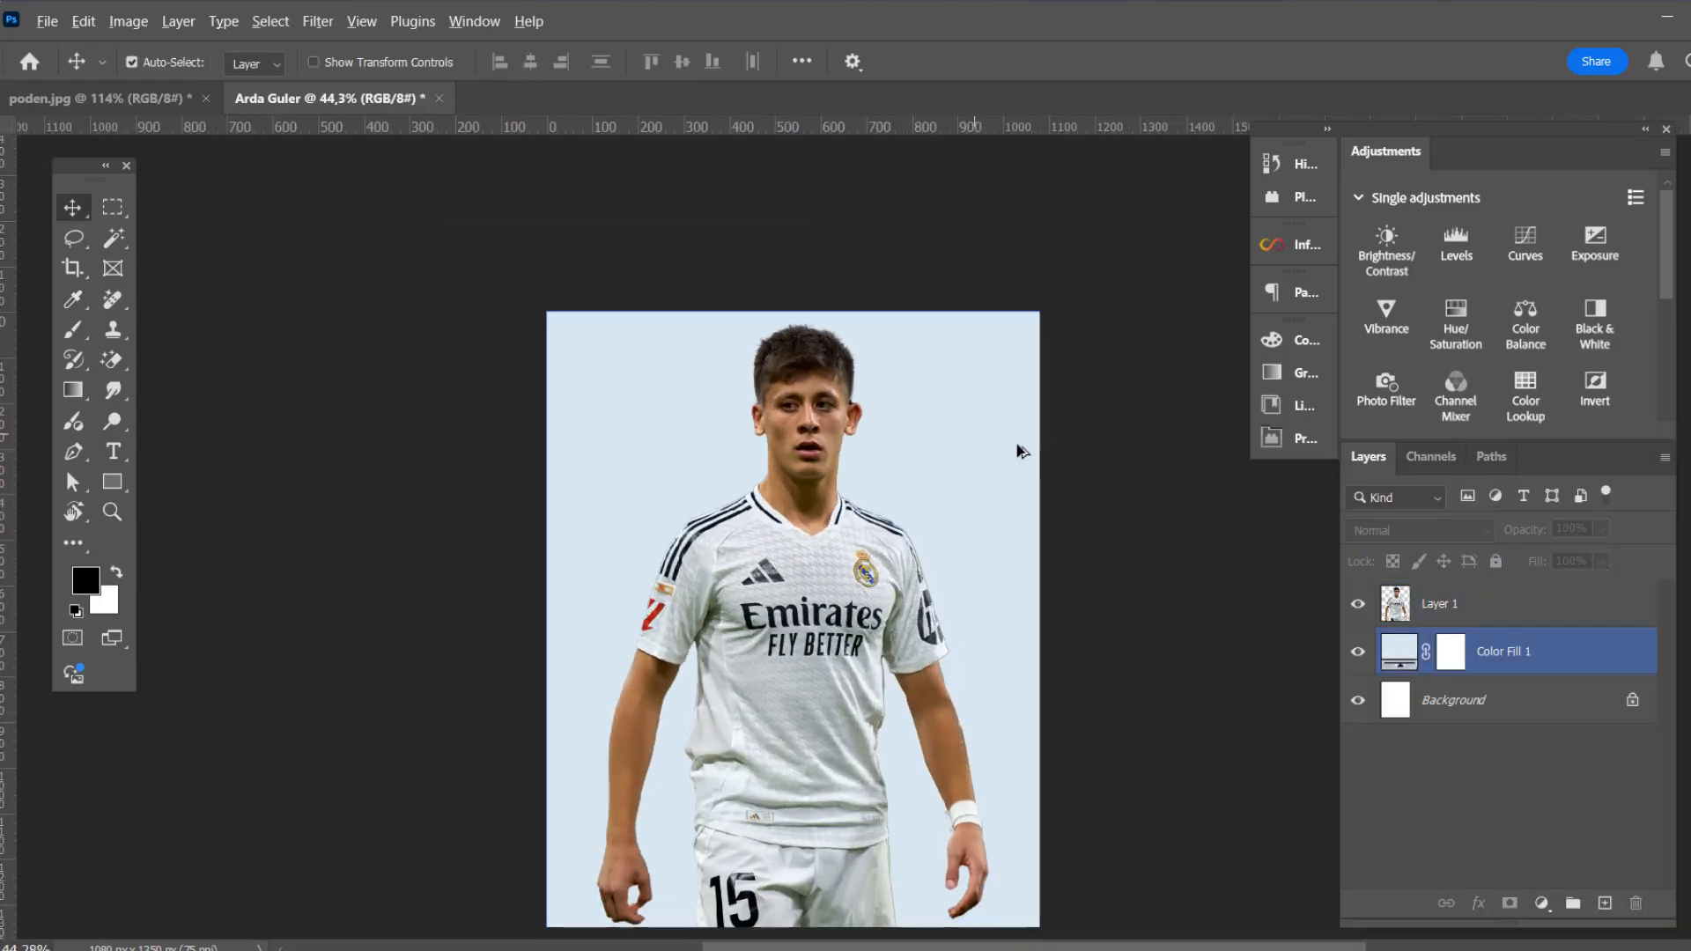
scroll(927, 423, "up", 5)
left_click(660, 420)
left_click_drag(660, 420, 727, 339)
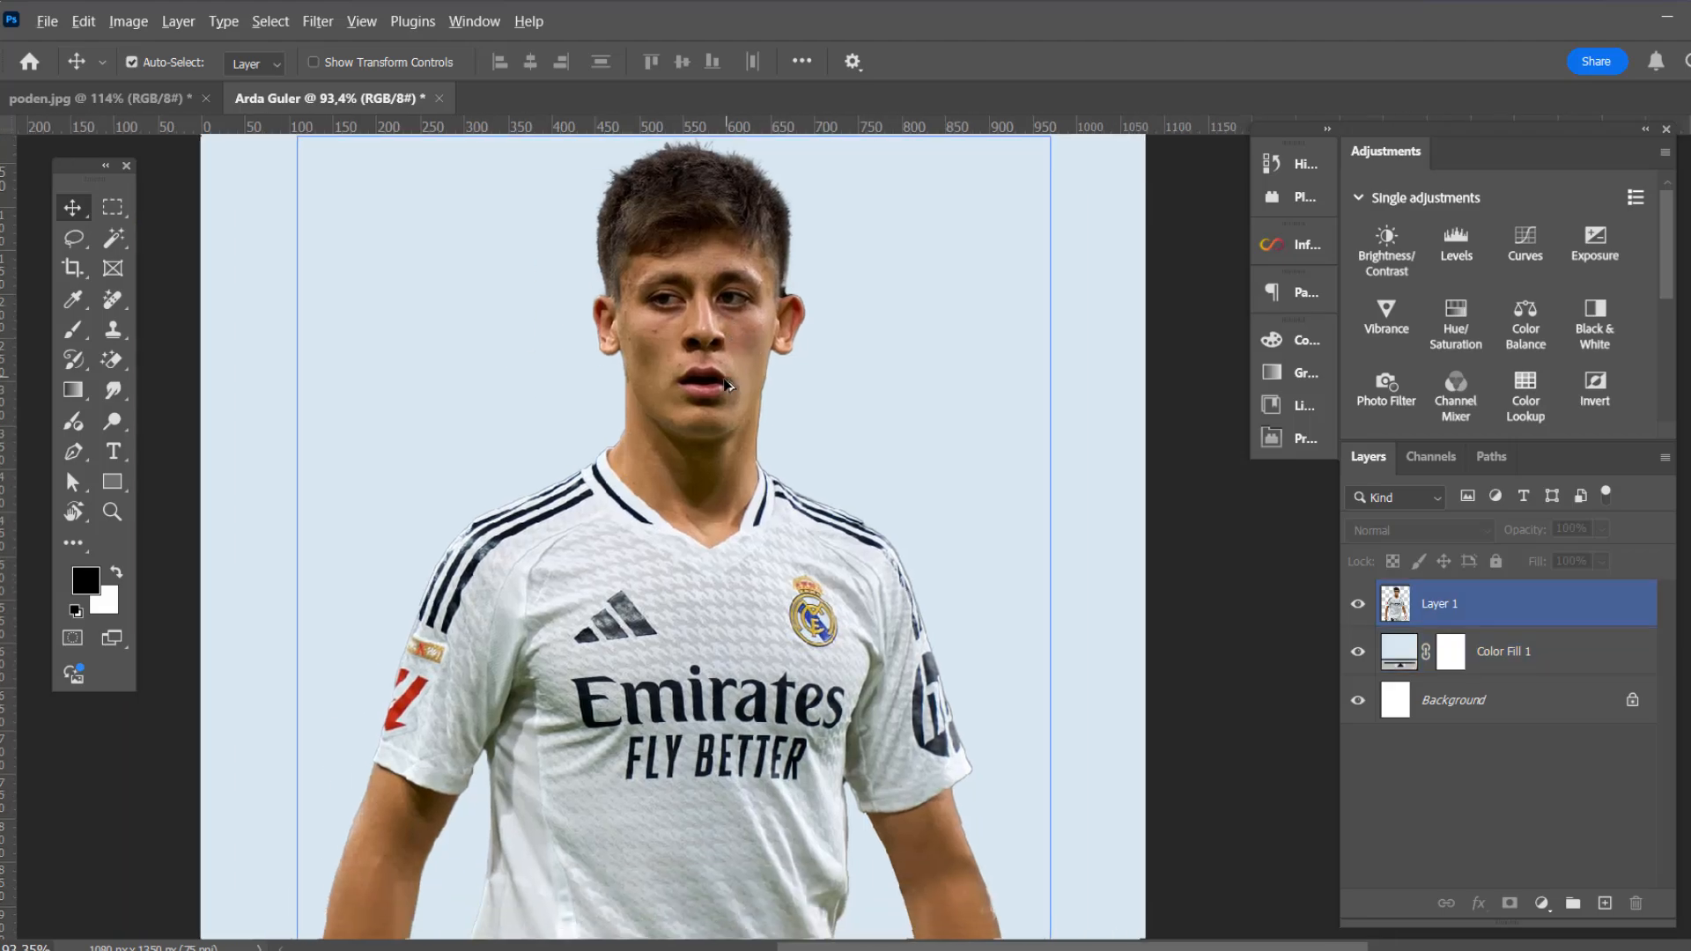
scroll(727, 385, "down", 3)
scroll(759, 401, "up", 2)
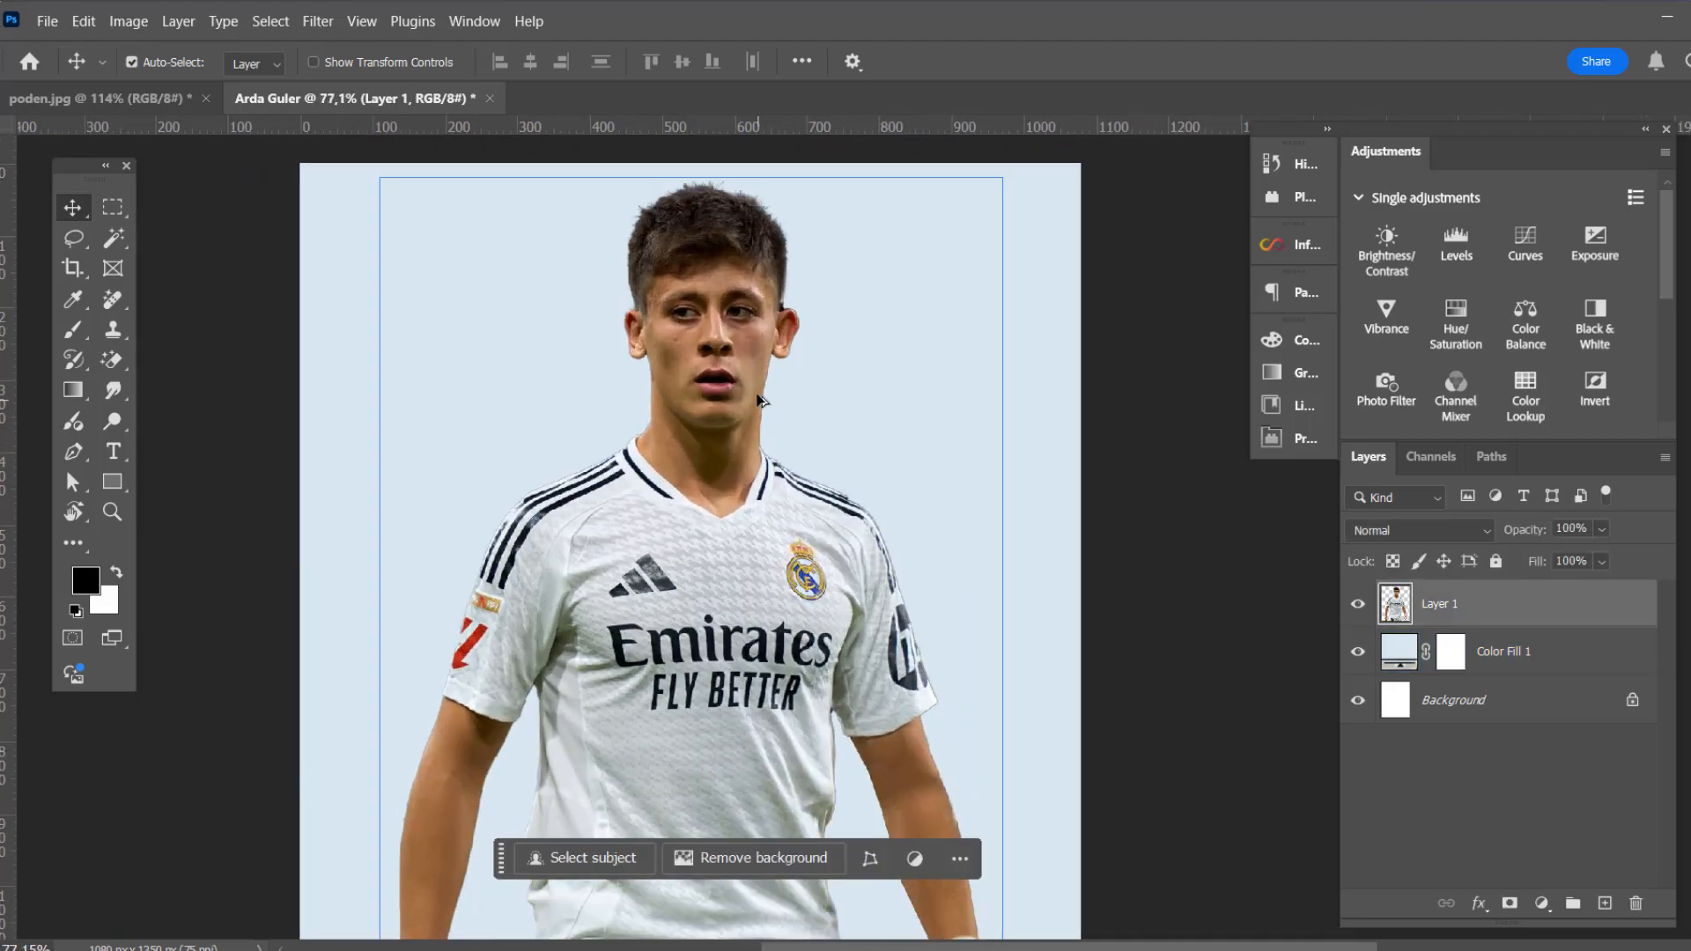
scroll(759, 400, "up", 3)
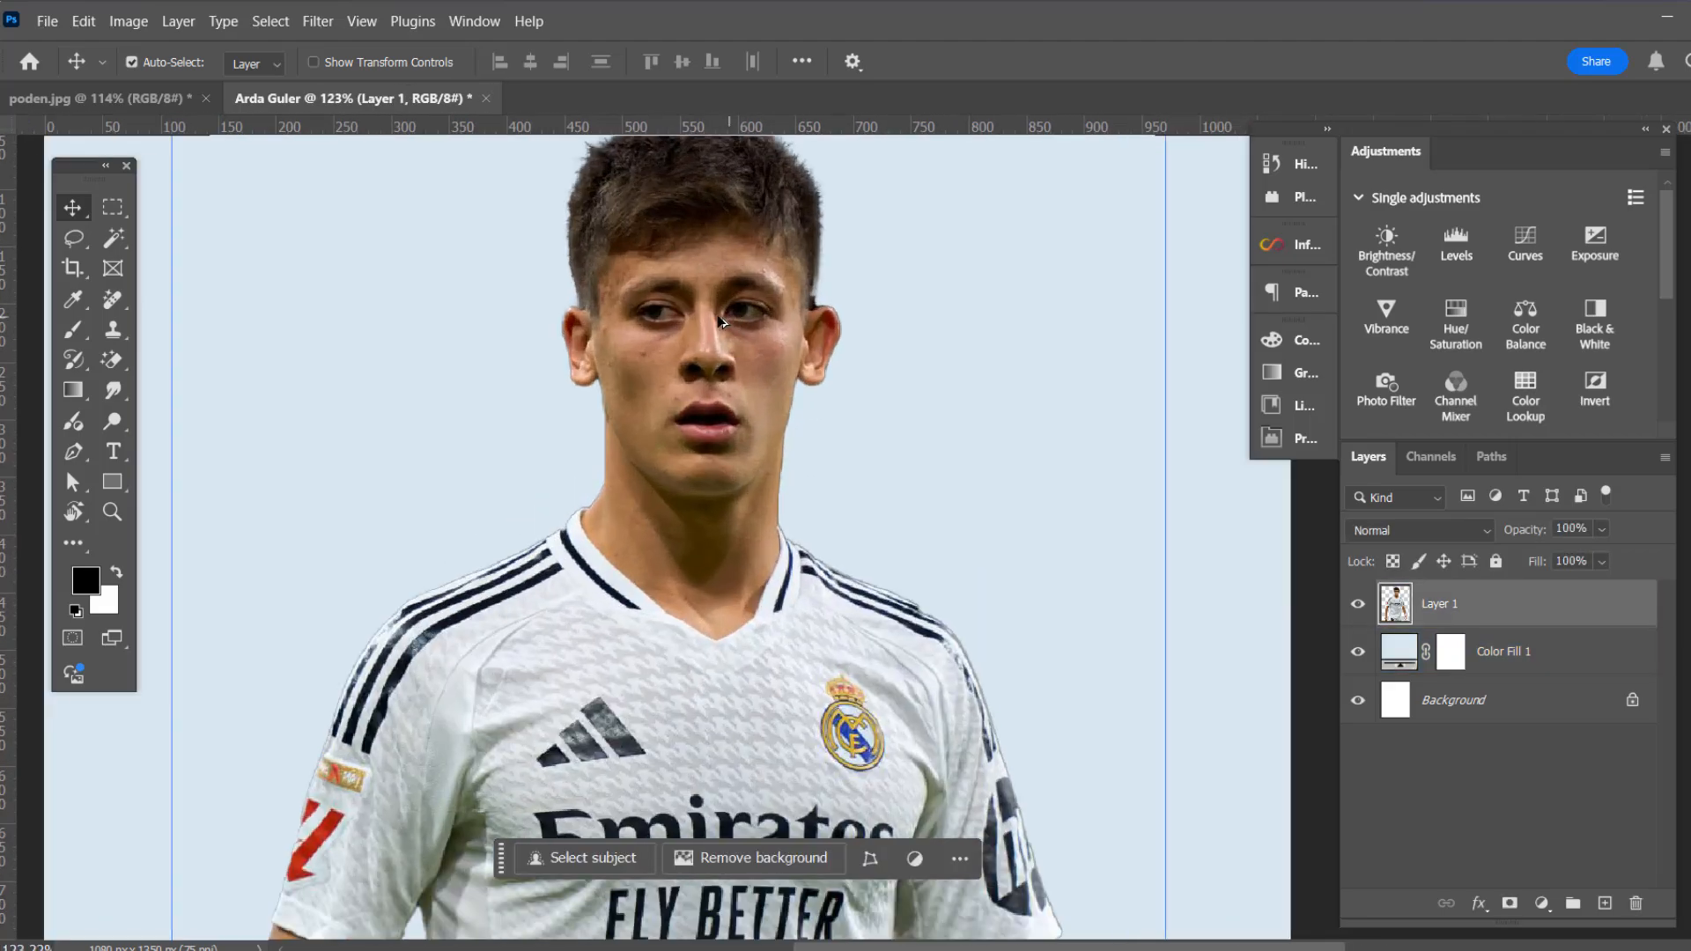
Remove the background from the player photo in the poden.jpg document
left_click(156, 98)
scroll(811, 346, "down", 2)
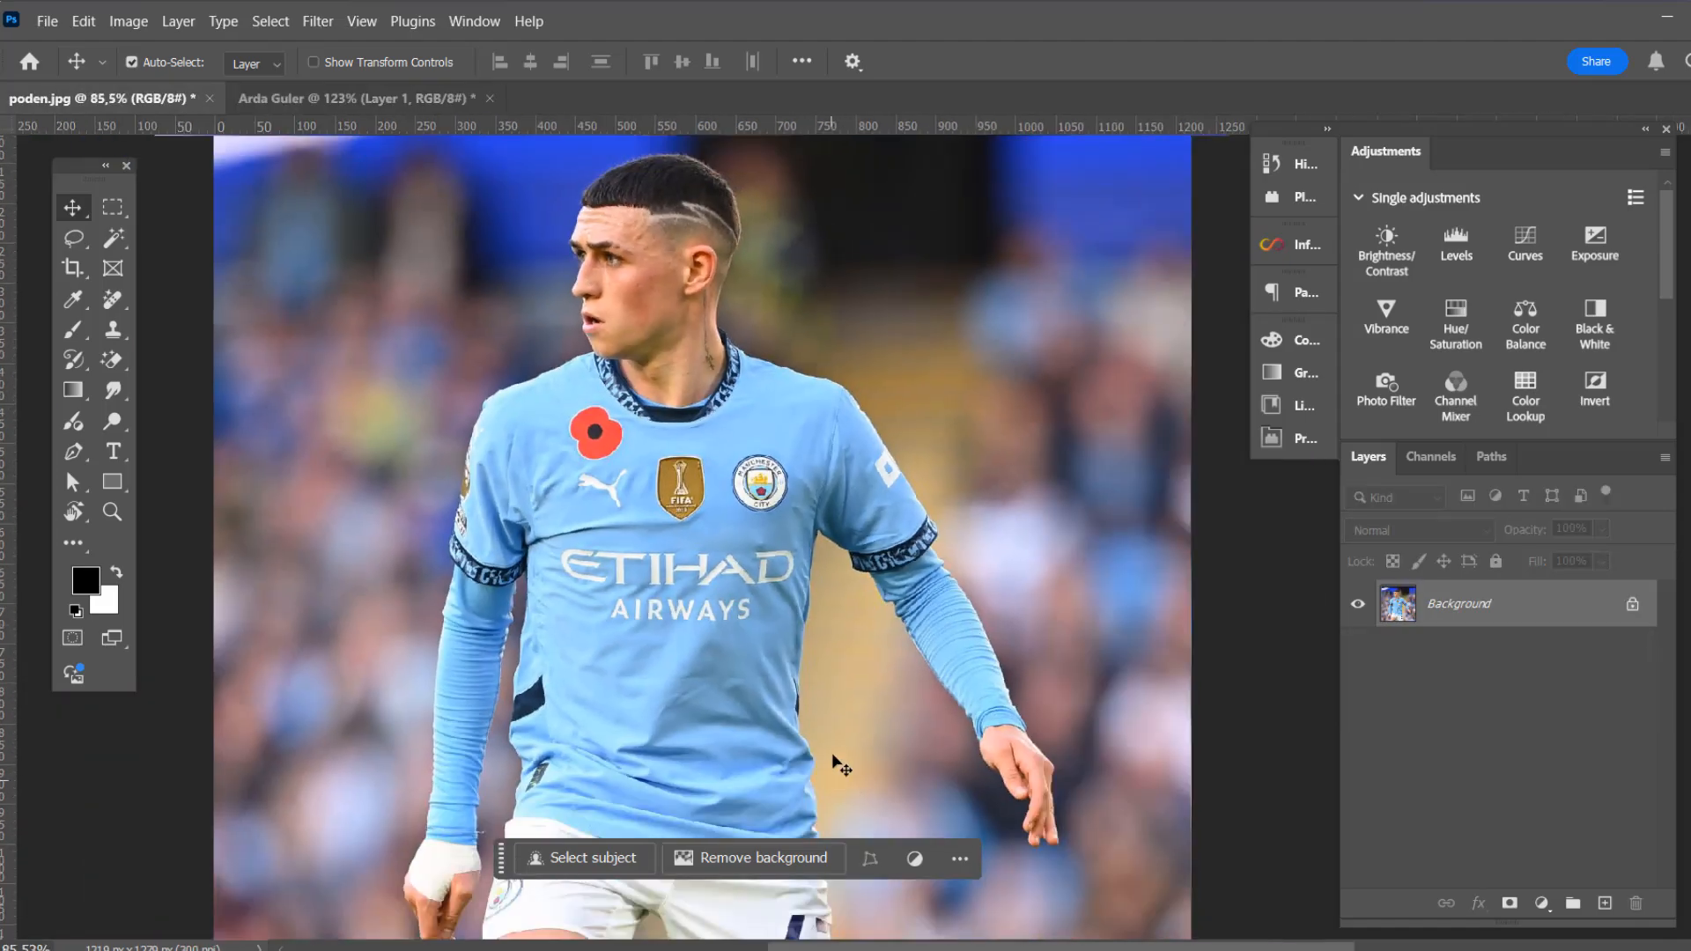
left_click(752, 858)
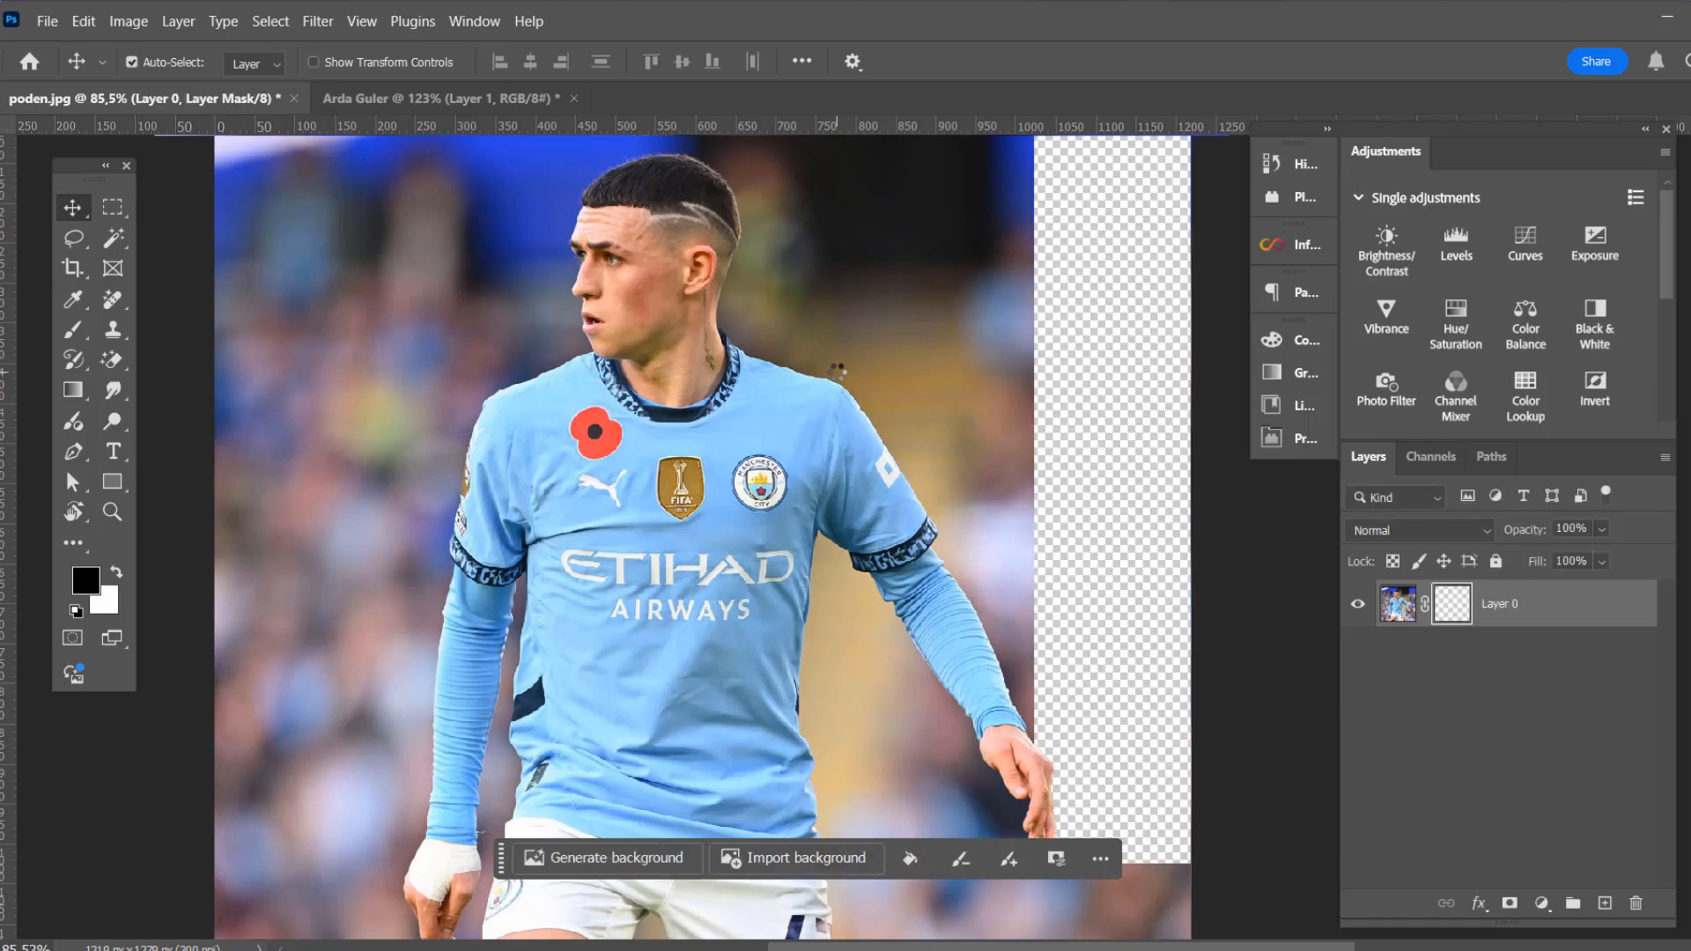
Check the masked player cutout in poden.jpg and convert its layer to a smart object
scroll(837, 371, "down", 3)
scroll(836, 378, "up", 3)
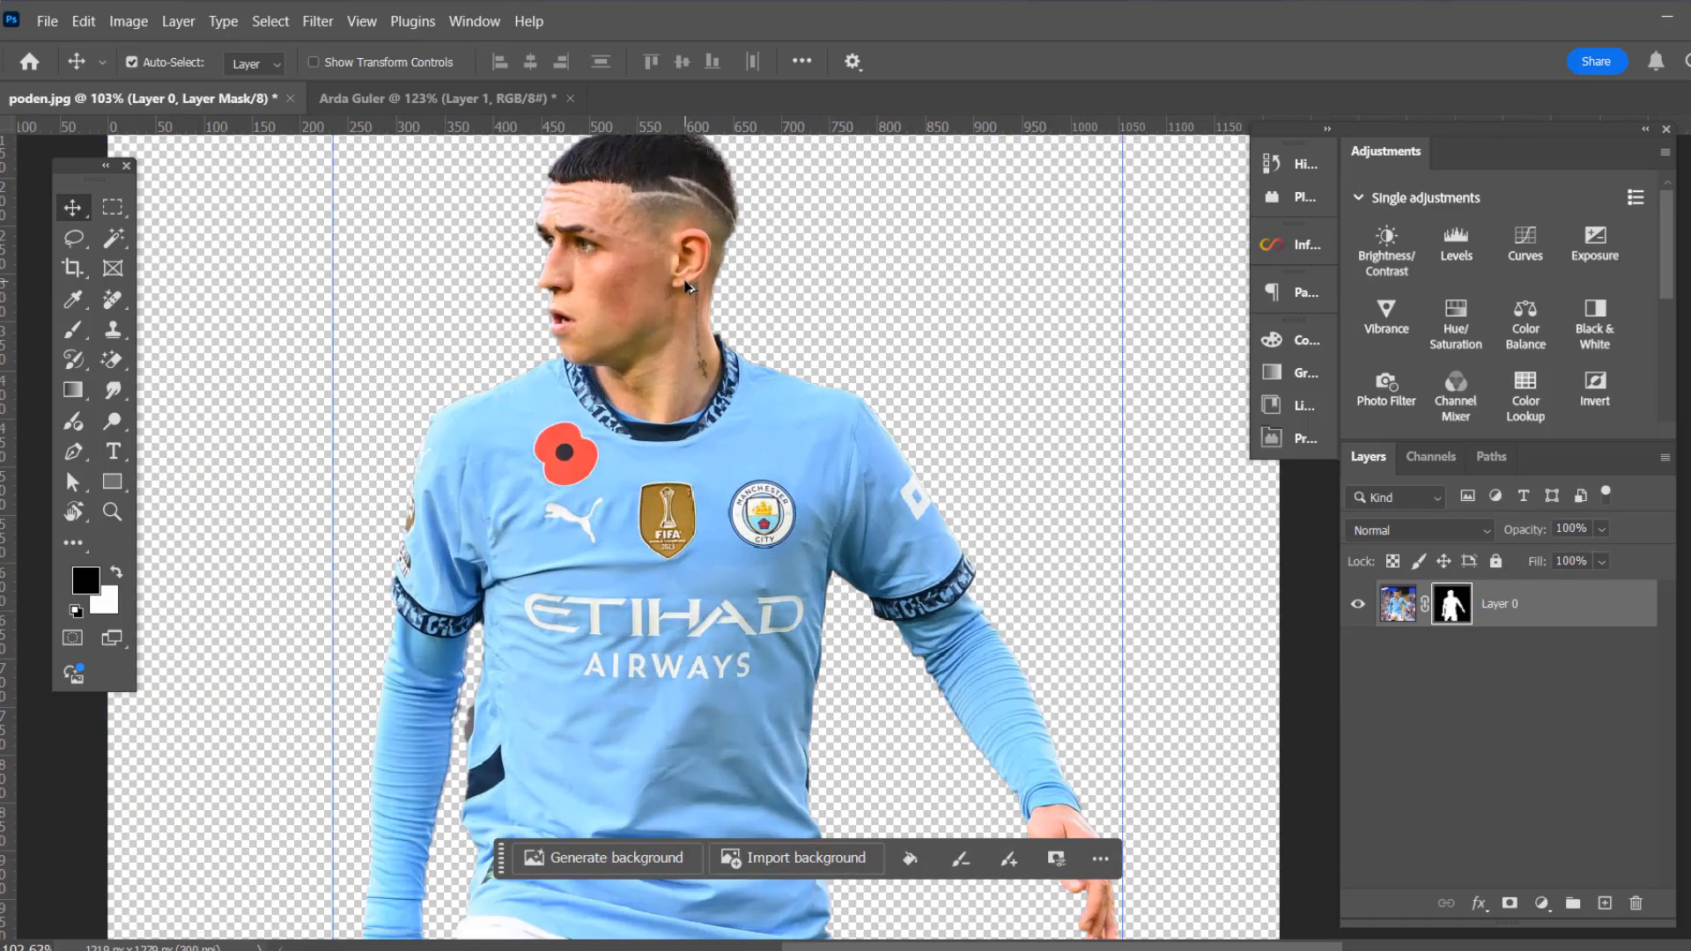
scroll(733, 361, "down", 2)
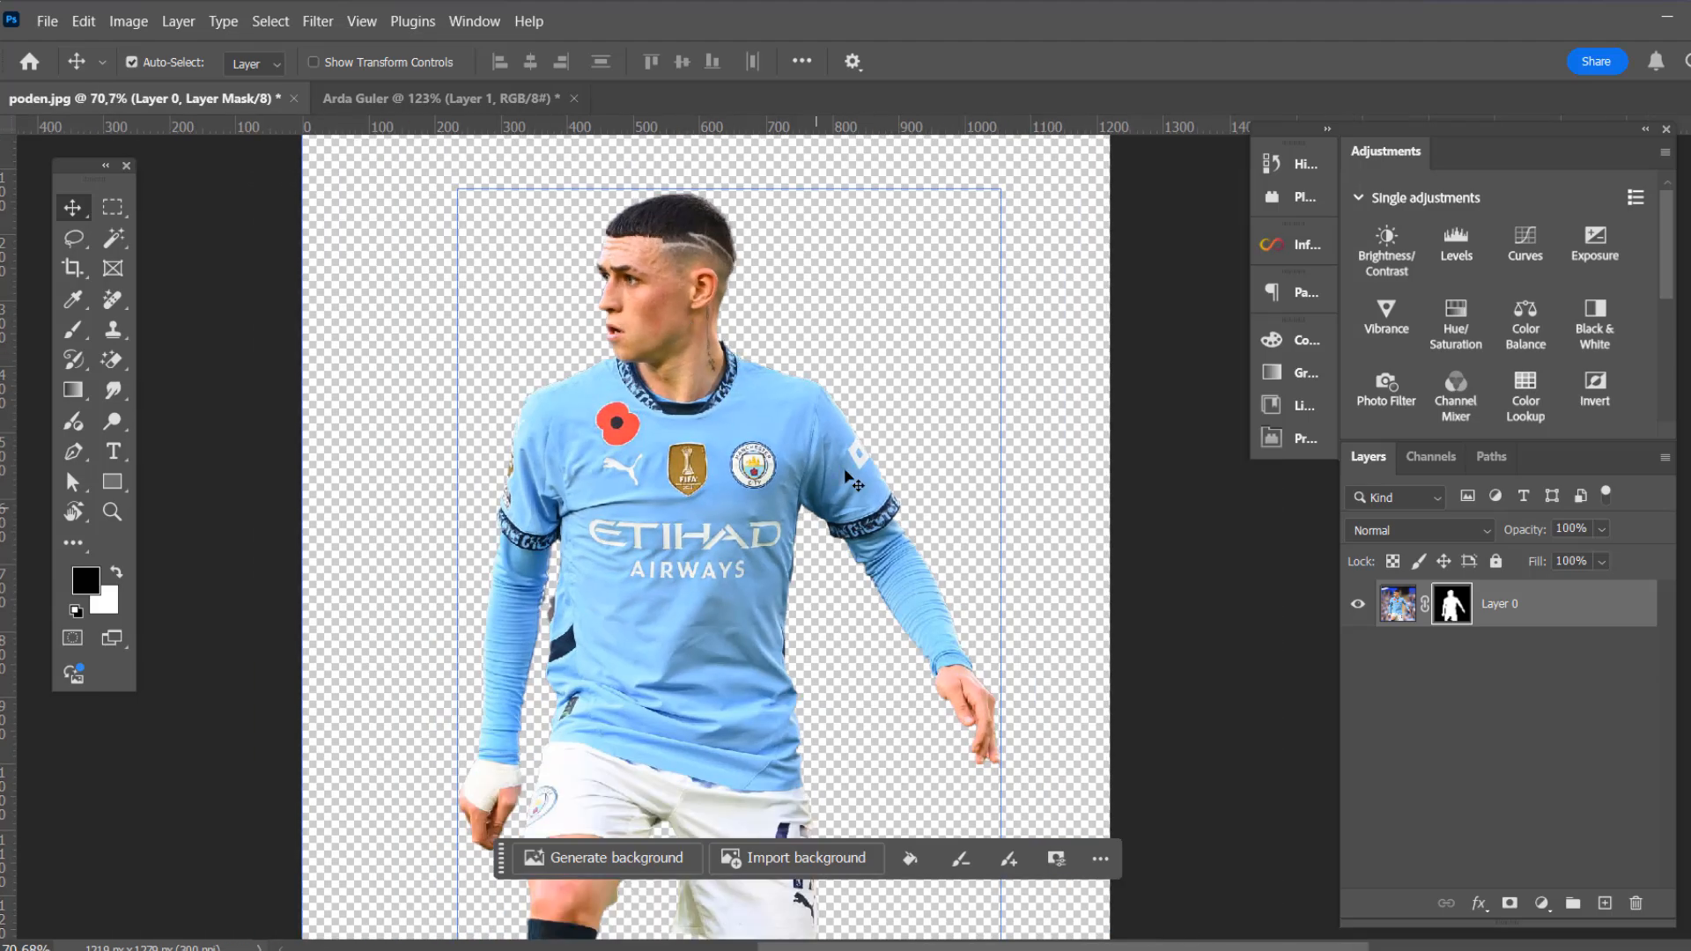
scroll(850, 480, "up", 3)
scroll(853, 410, "down", 3)
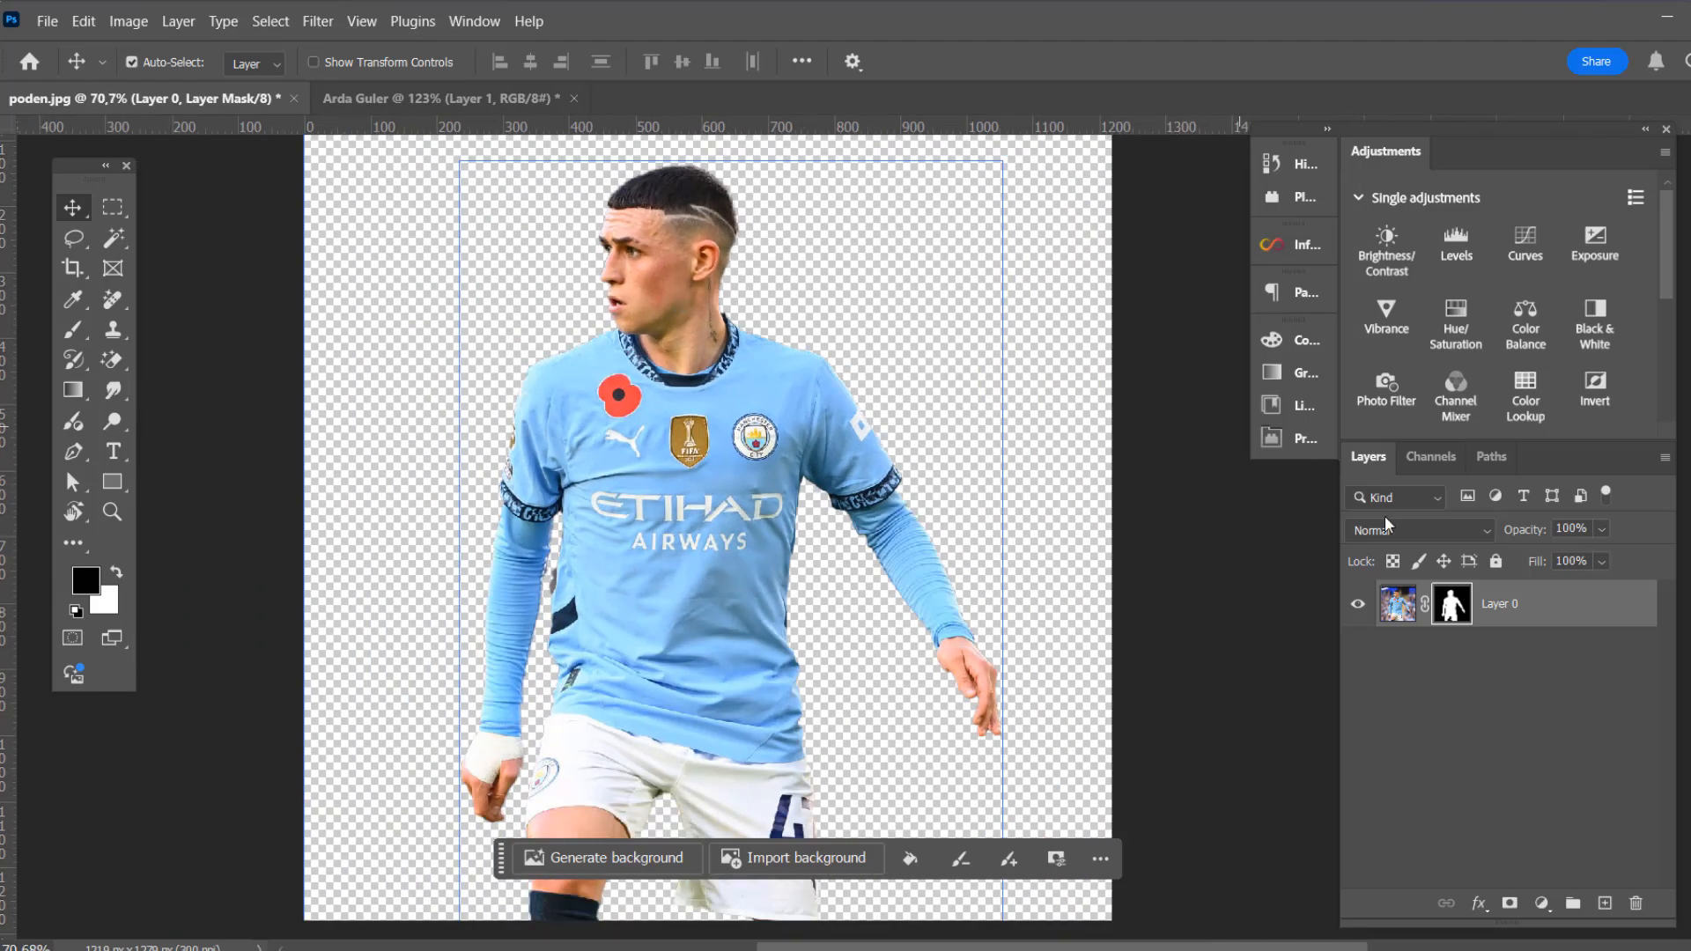
right_click(1540, 603)
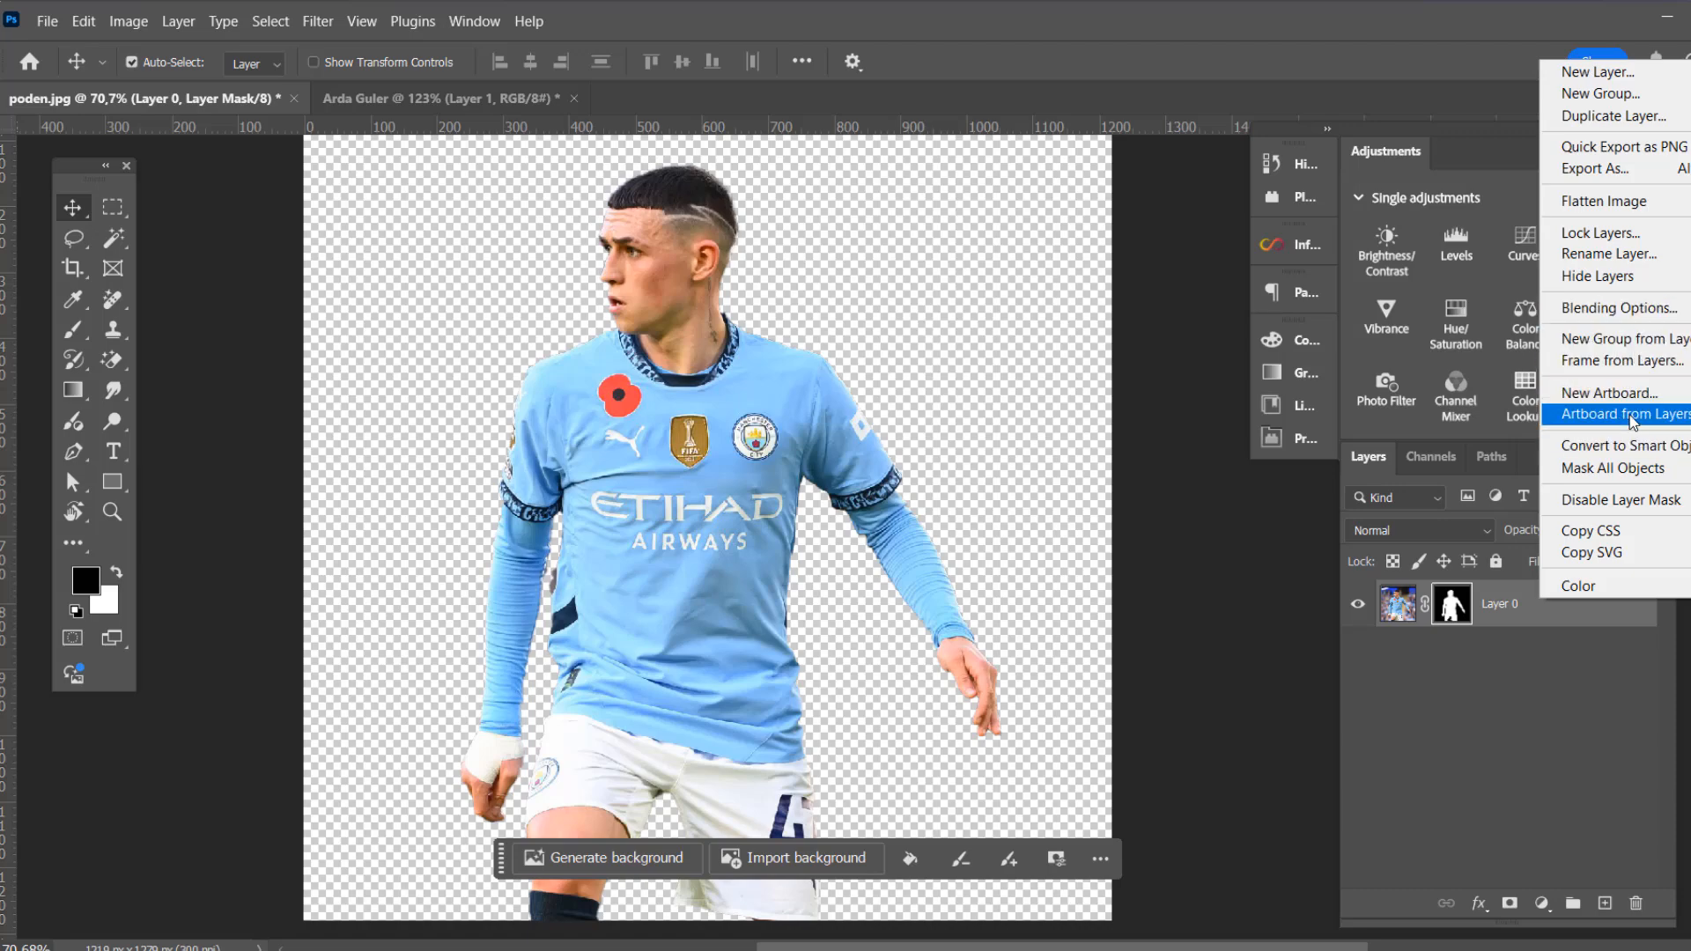
left_click(1620, 445)
Copy the blue-shirted player into the Arda Guler document and place him in front of the white-shirted player
scroll(707, 308, "down", 2)
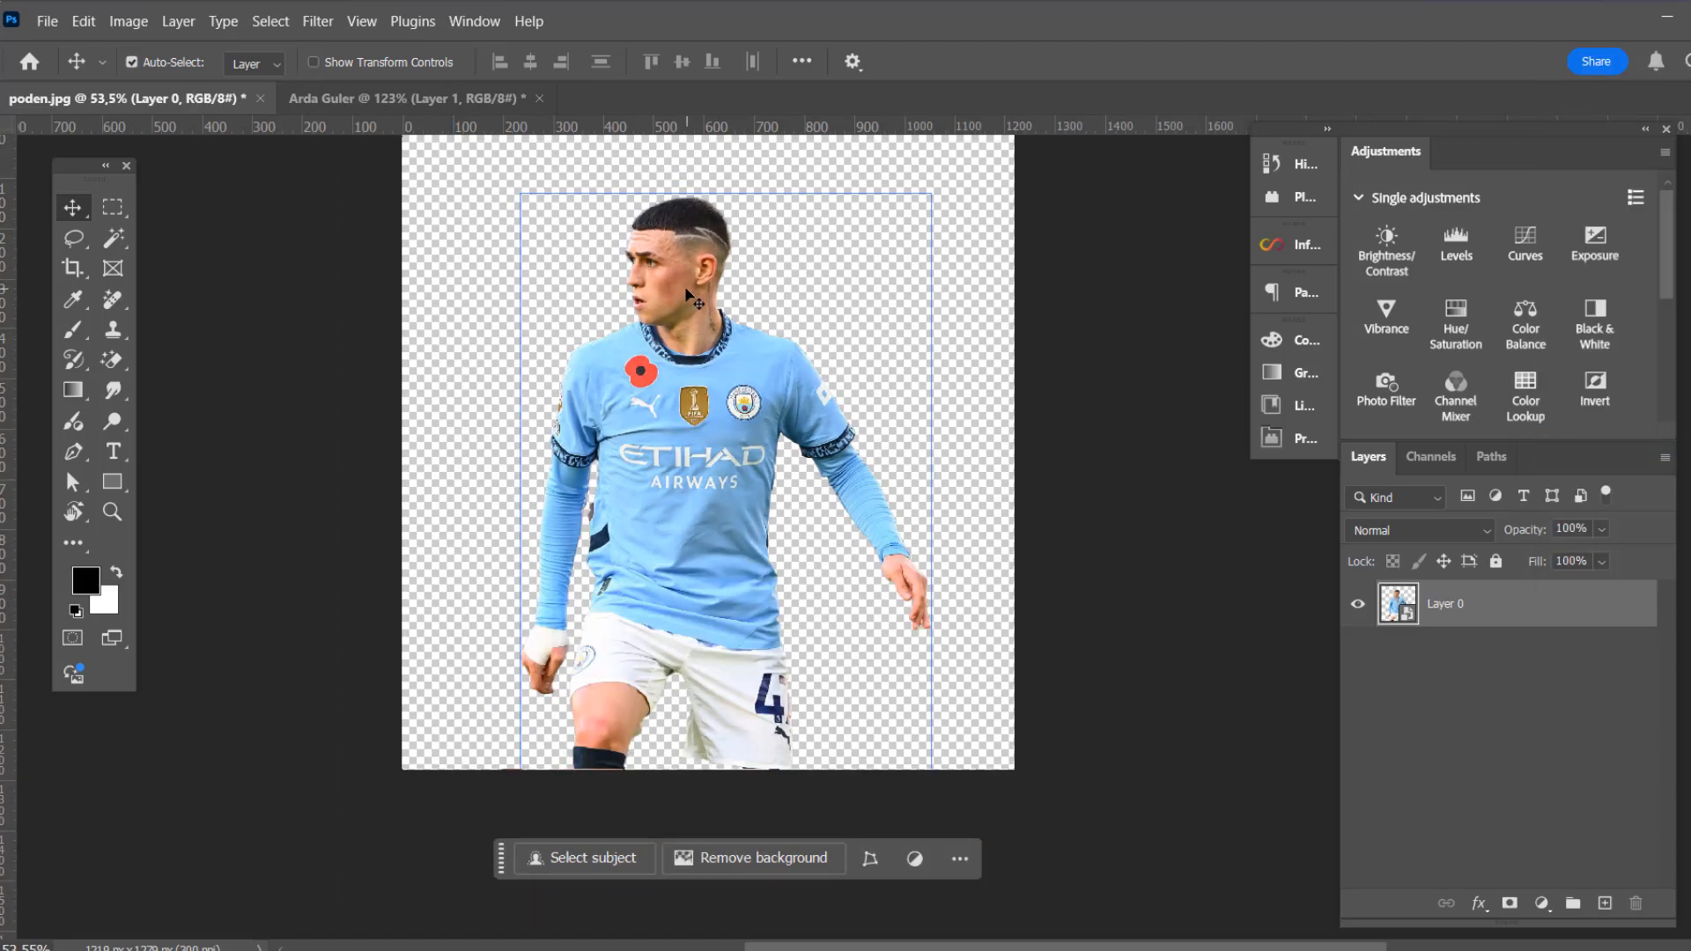
left_click_drag(692, 300, 455, 103)
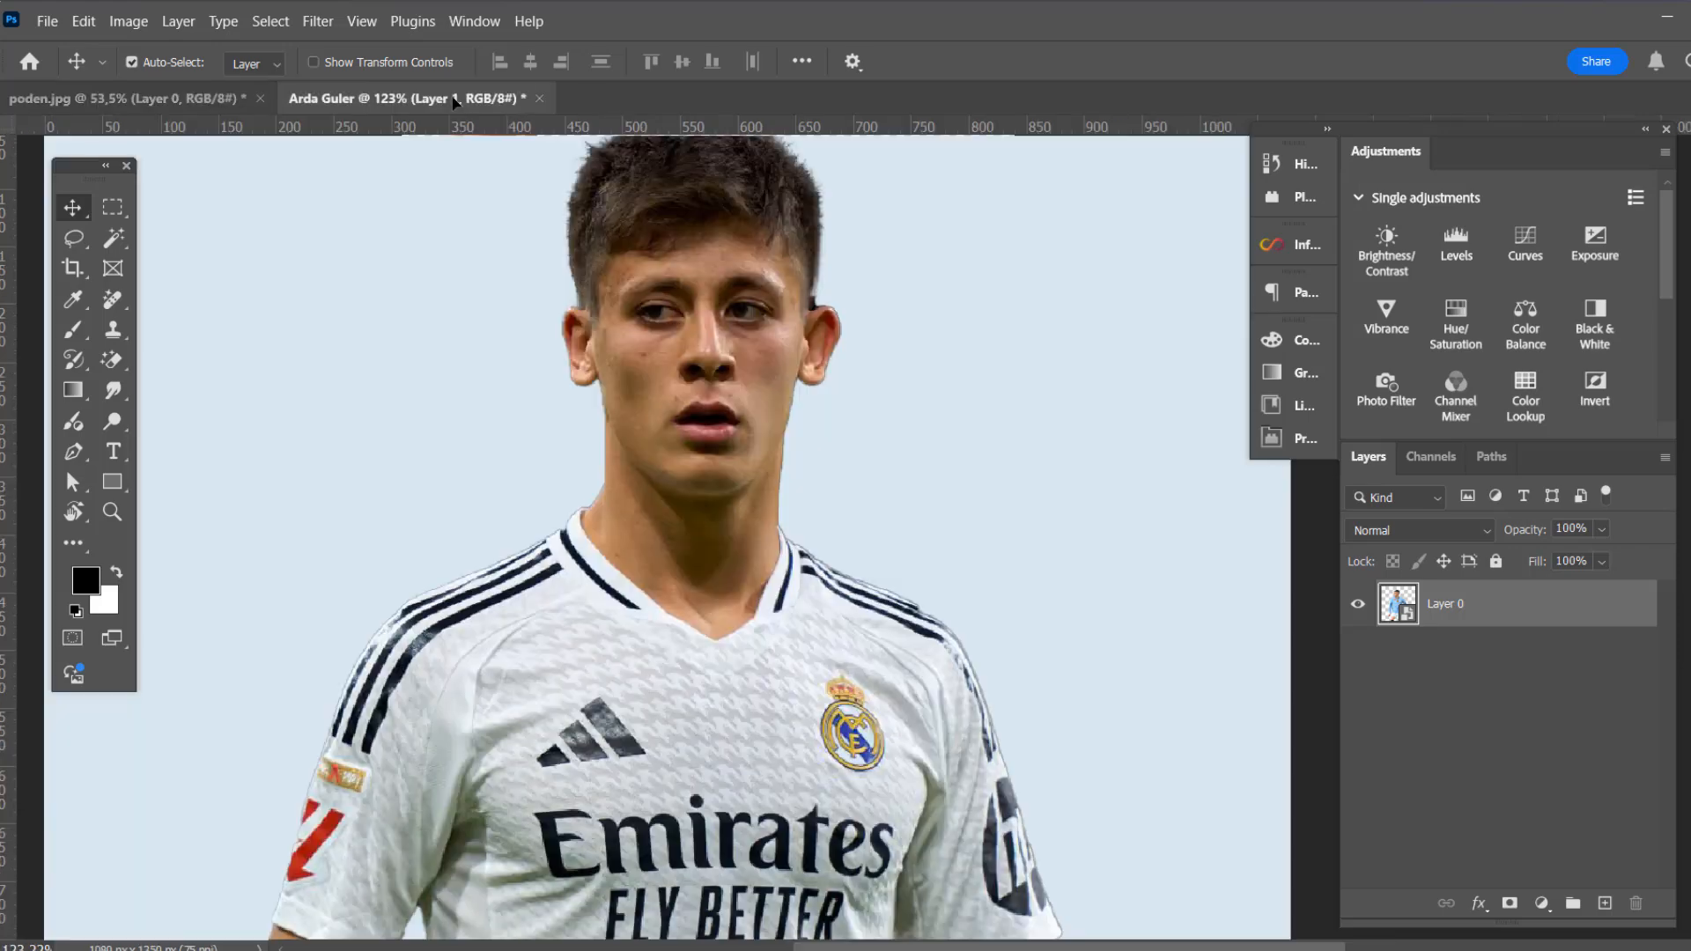
left_click_drag(700, 394, 703, 398)
scroll(745, 400, "down", 5)
left_click_drag(692, 312, 715, 496)
Scale the blue-shirted player up proportionally to about 439% from his upper-right corner
key("ctrl+t")
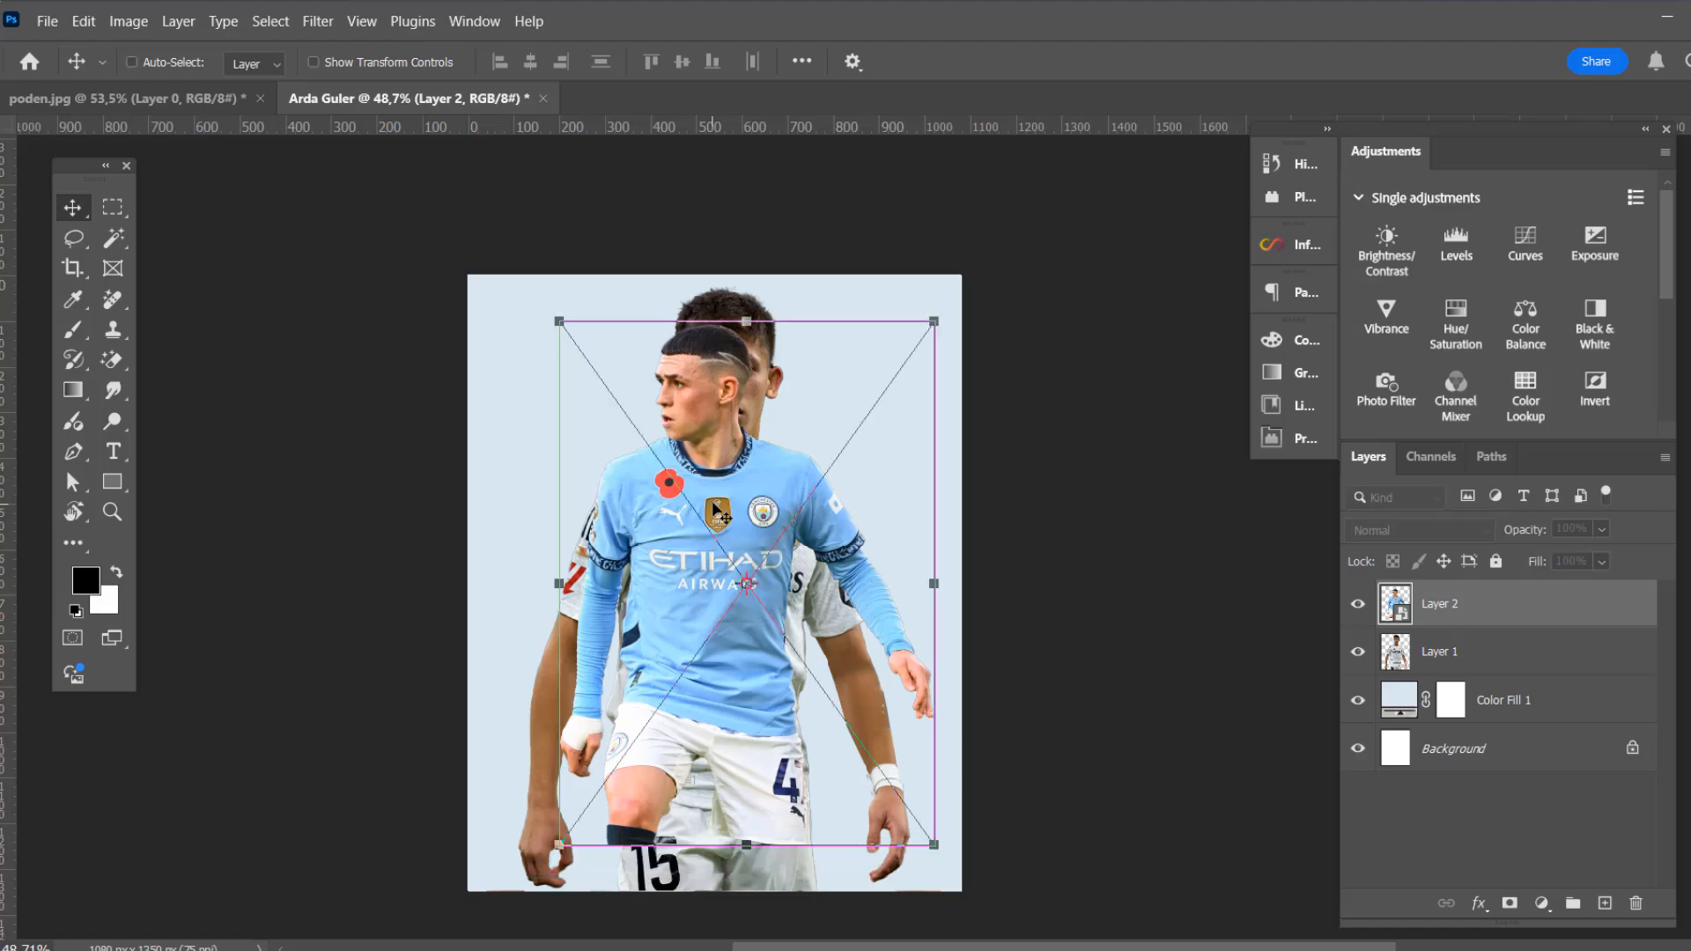
left_click_drag(932, 322, 971, 269)
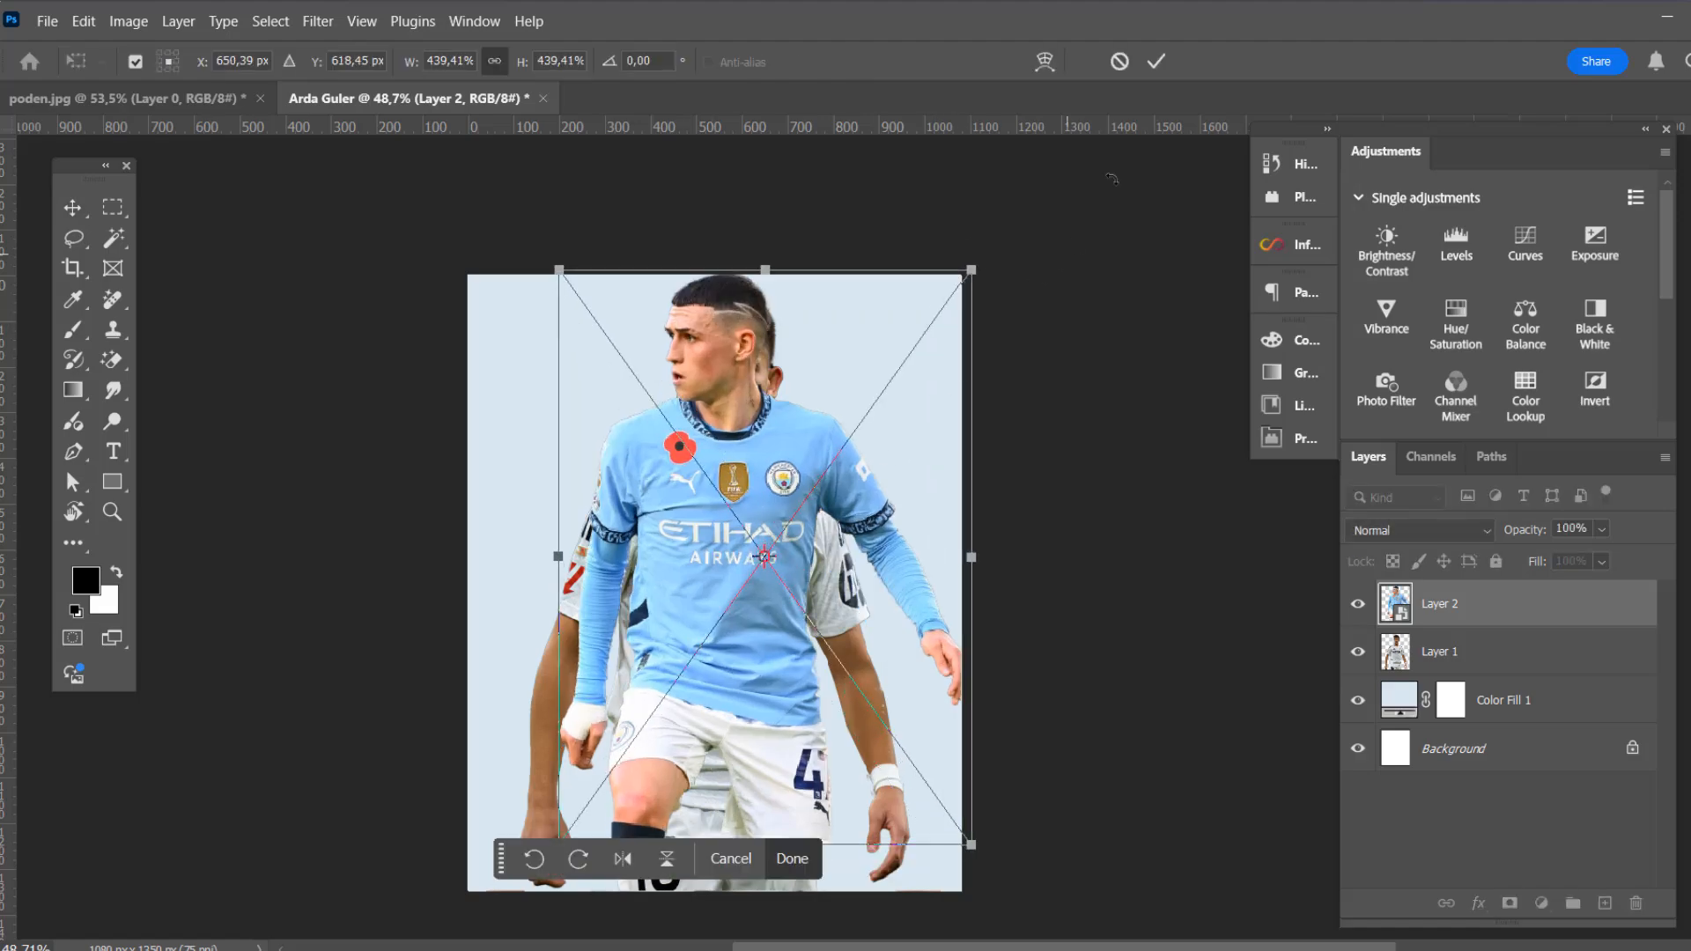
left_click(1156, 60)
Move the blue-shirted player slightly down and enlarge him further so his head overlaps the rear player's head
scroll(733, 391, "up", 1)
left_click_drag(727, 365, 723, 416)
key("ctrl+t")
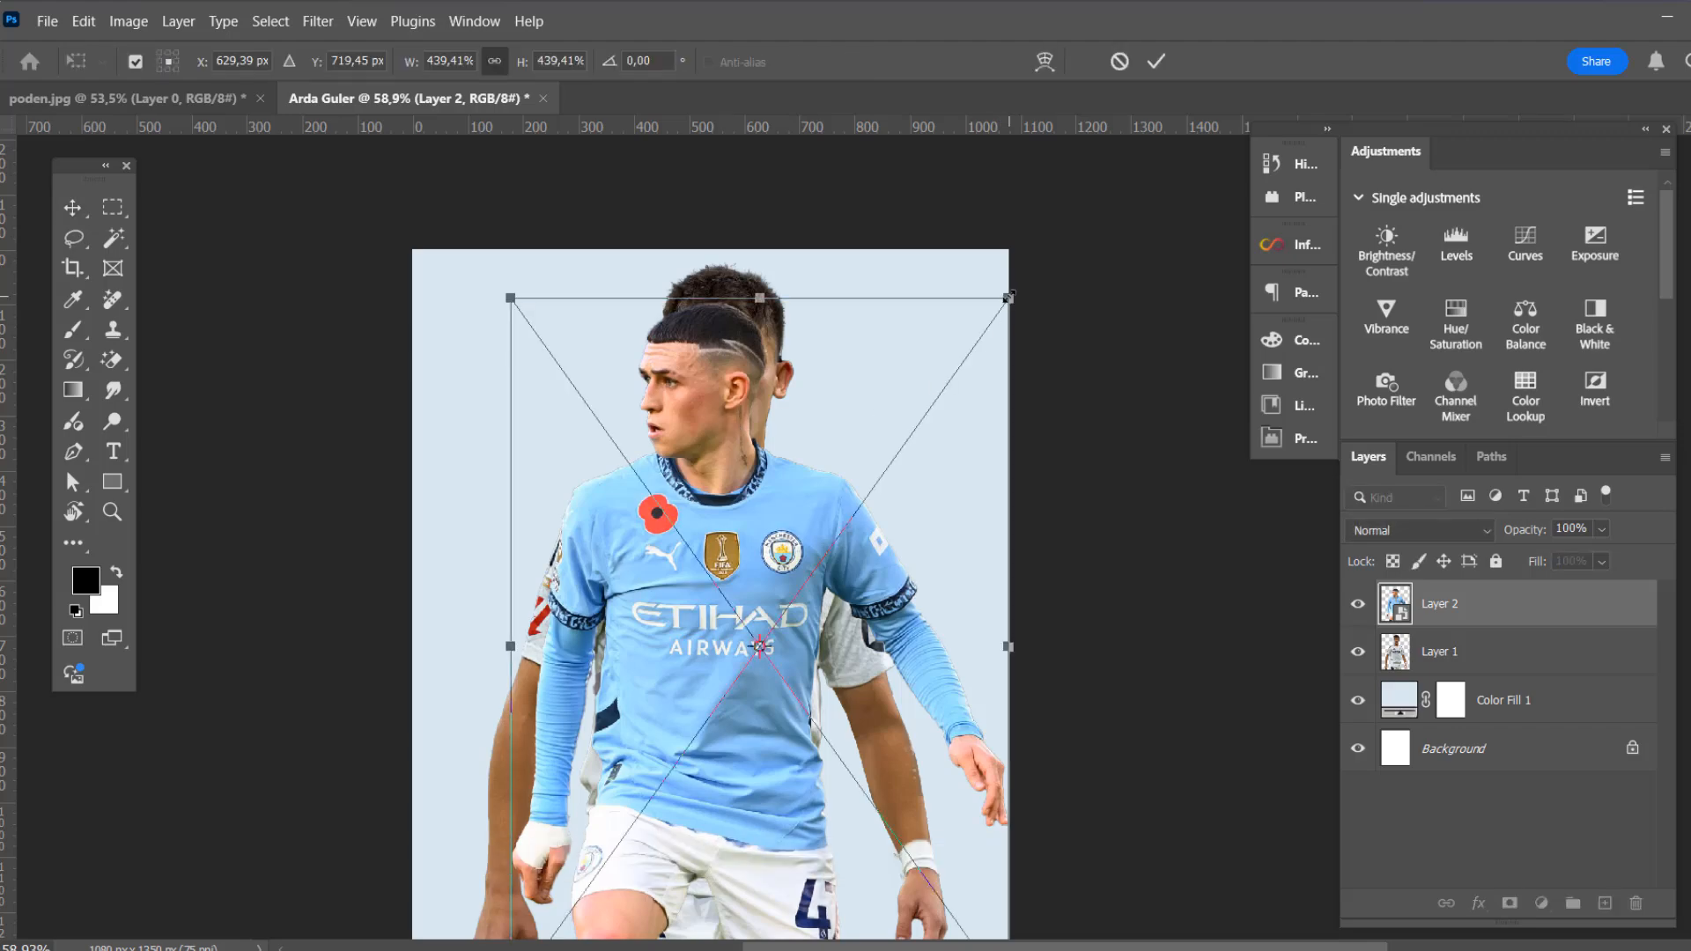
left_click_drag(1007, 298, 1036, 261)
left_click(1156, 61)
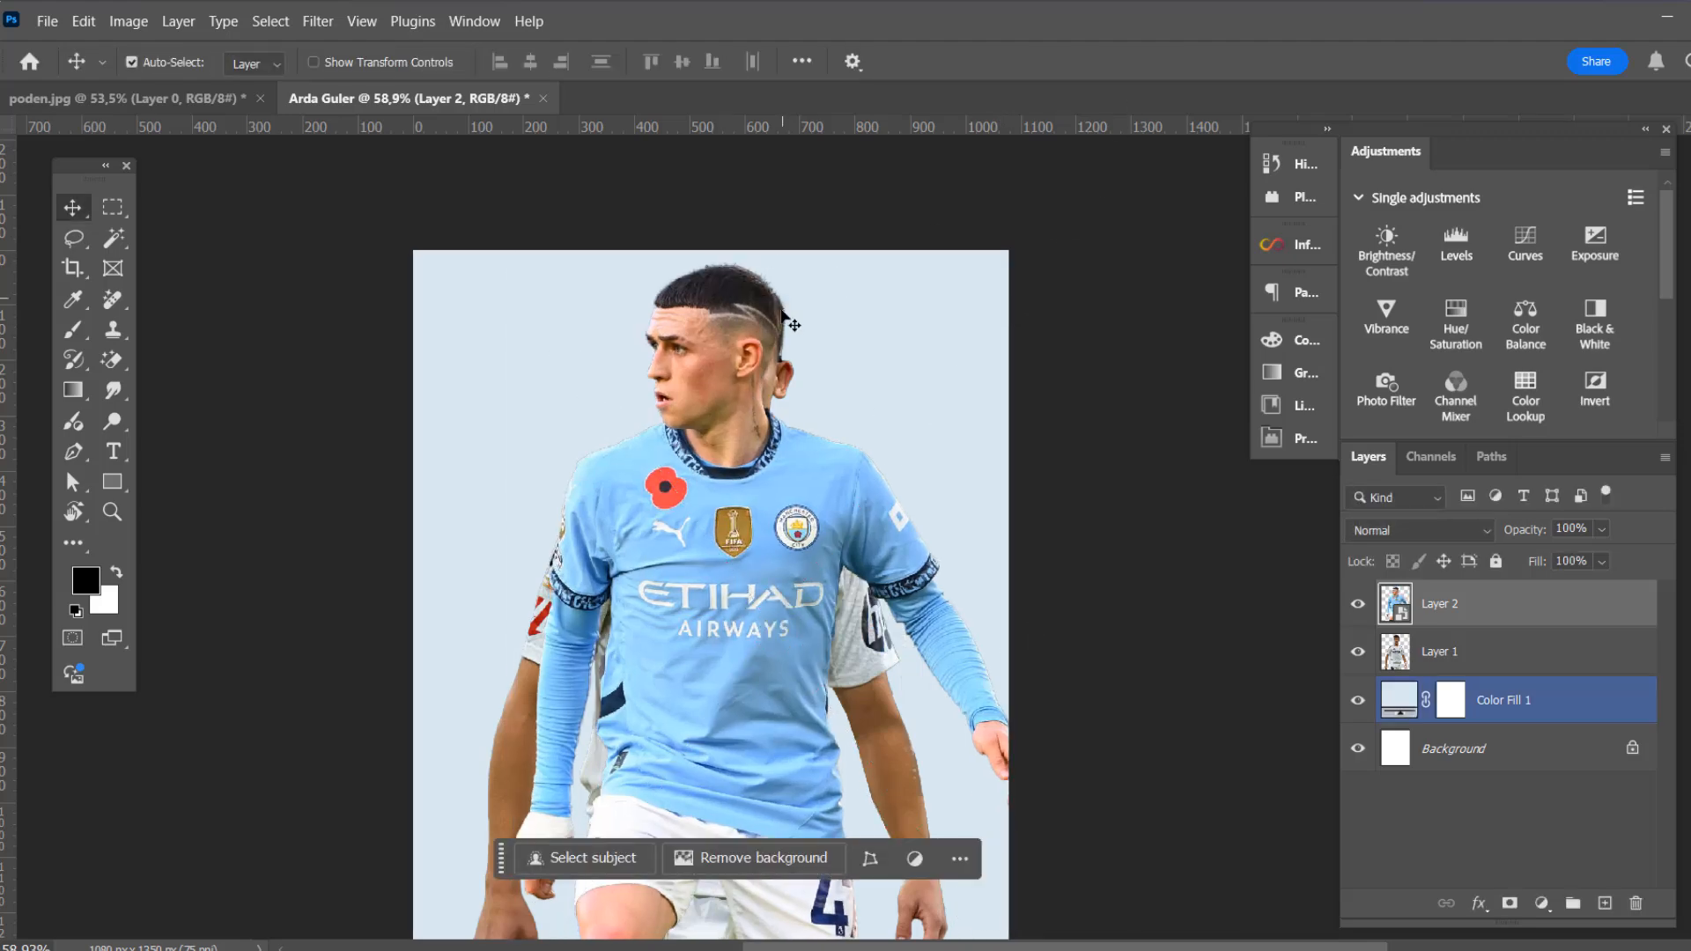
Reposition the blue-shirted player slightly lower, with his collar near the base of the rear player's neck
scroll(771, 375, "up", 2)
left_click_drag(717, 327, 723, 324)
scroll(735, 421, "down", 3)
left_click_drag(727, 479, 700, 521)
scroll(738, 569, "down", 2)
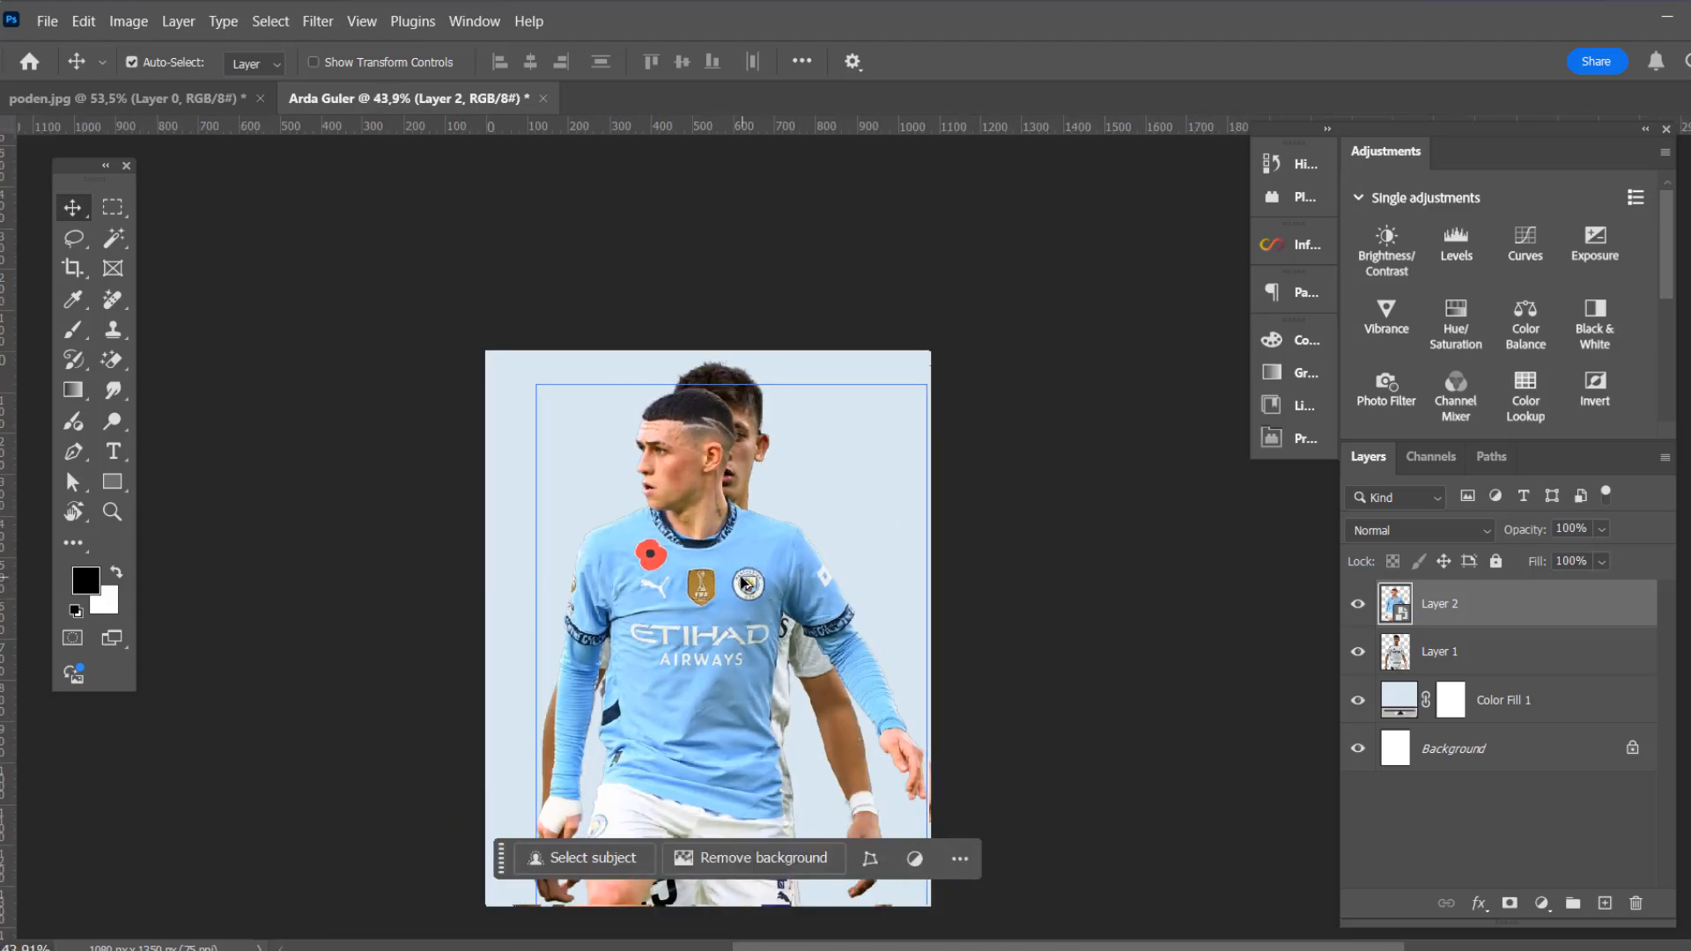
left_click_drag(746, 583, 750, 565)
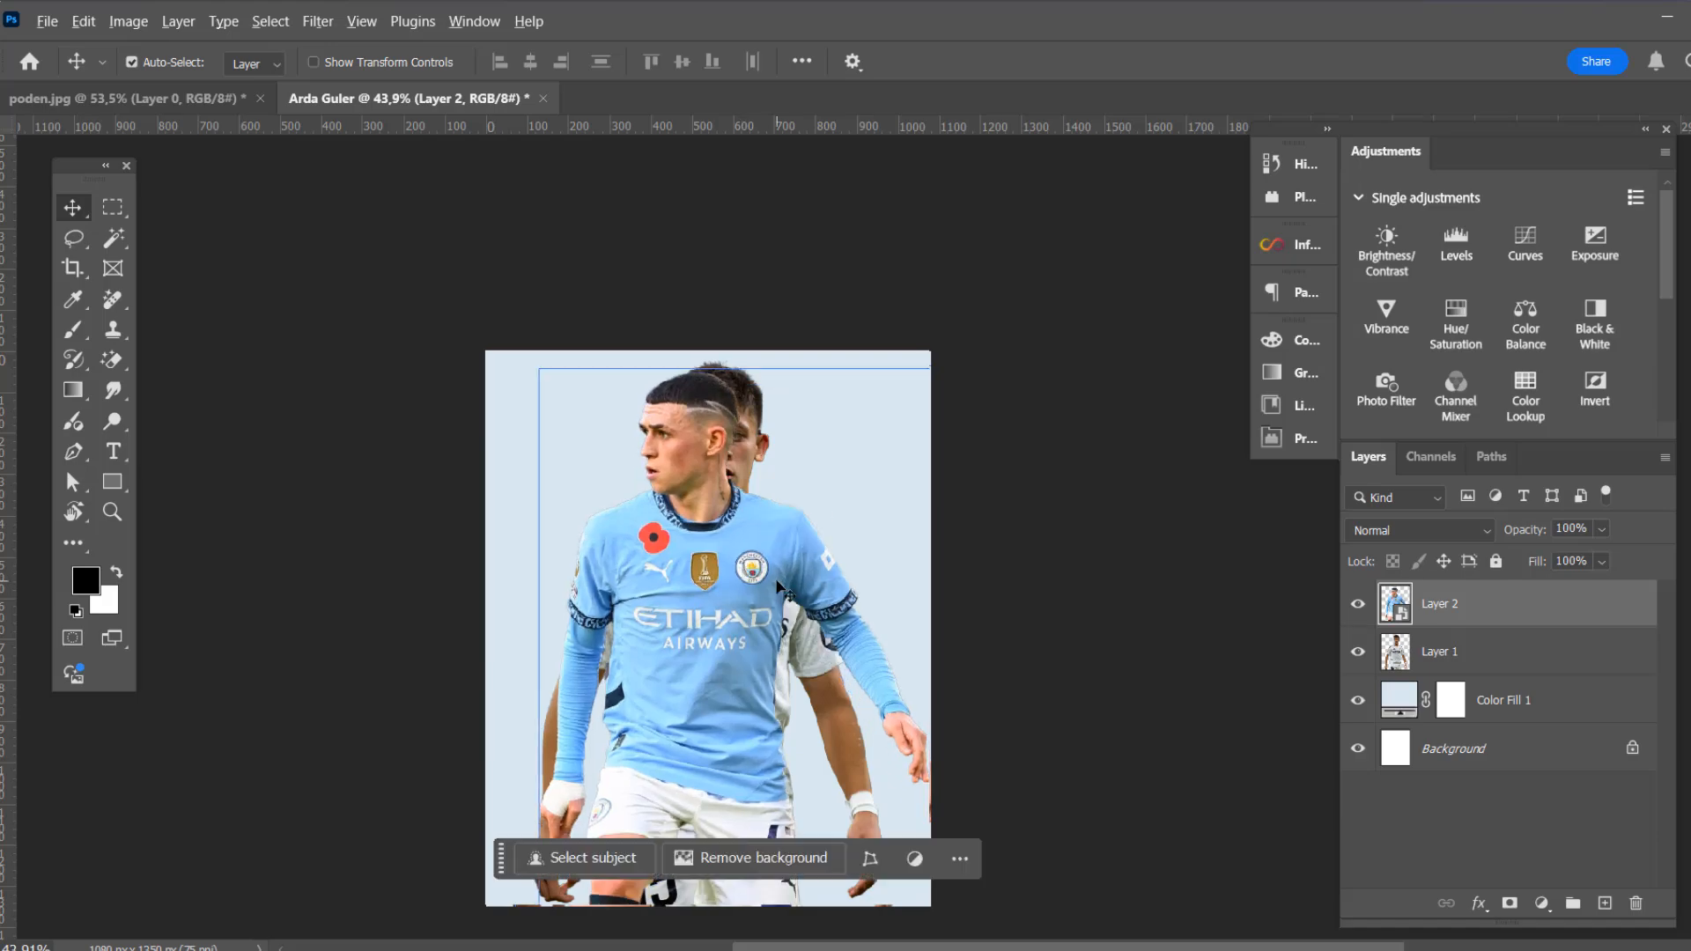
scroll(767, 533, "up", 2)
scroll(767, 533, "up", 2)
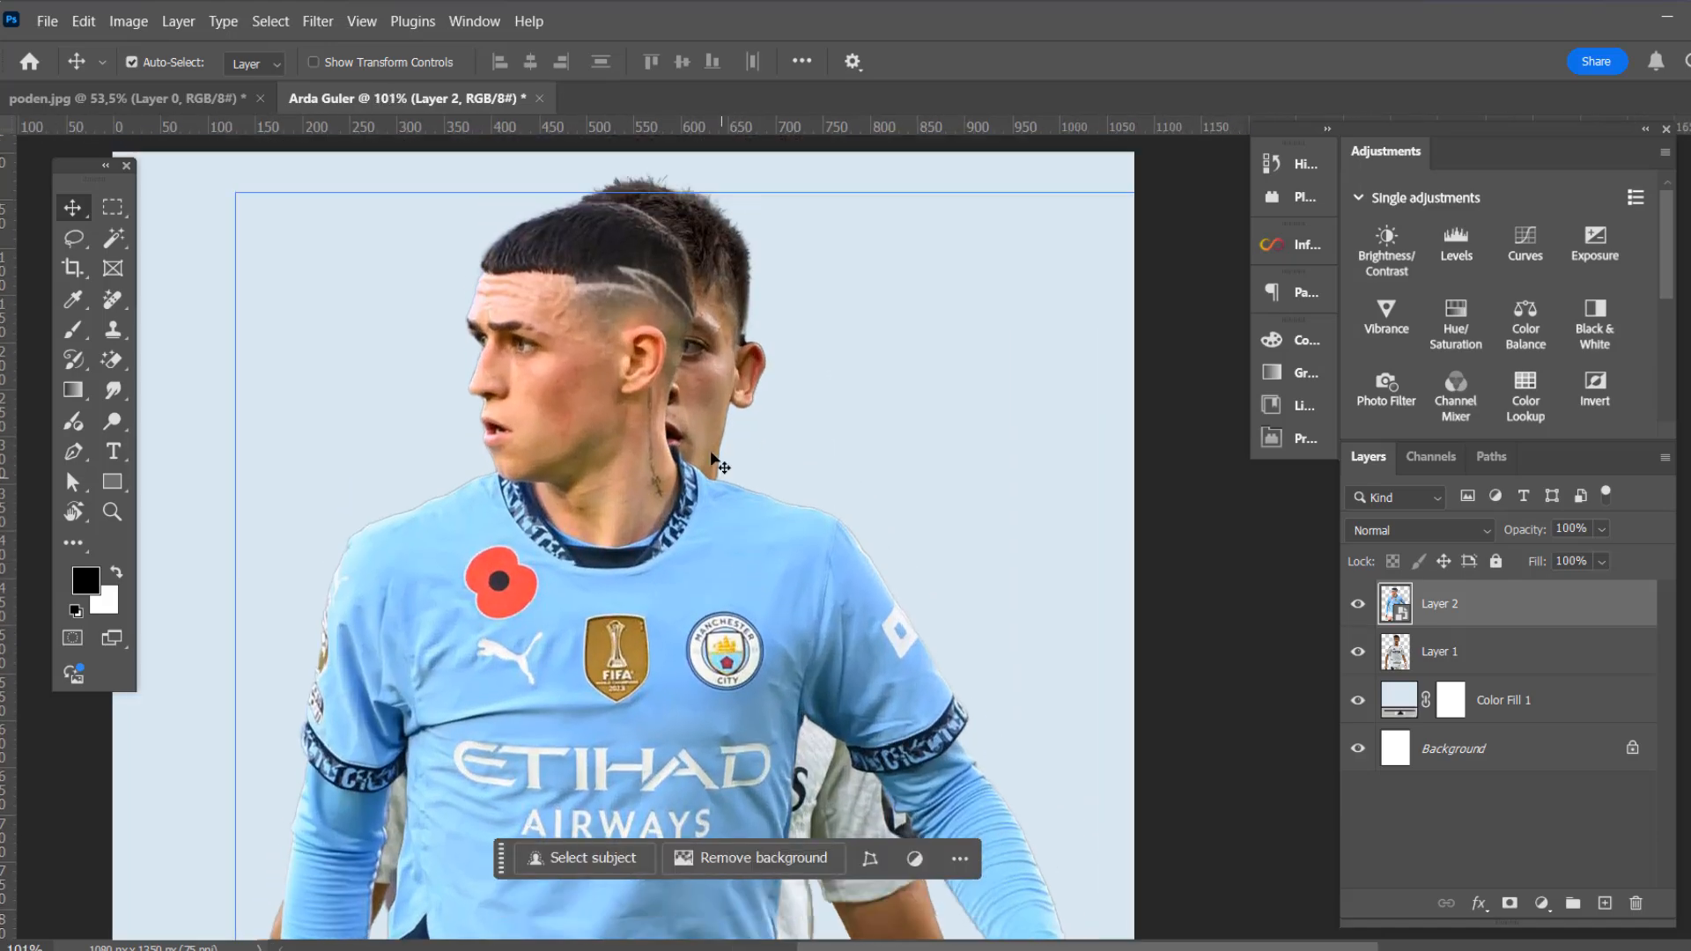
Add a layer mask to the blue-shirted player's layer and brush black over his forehead and front hair at size 70
left_click(1509, 904)
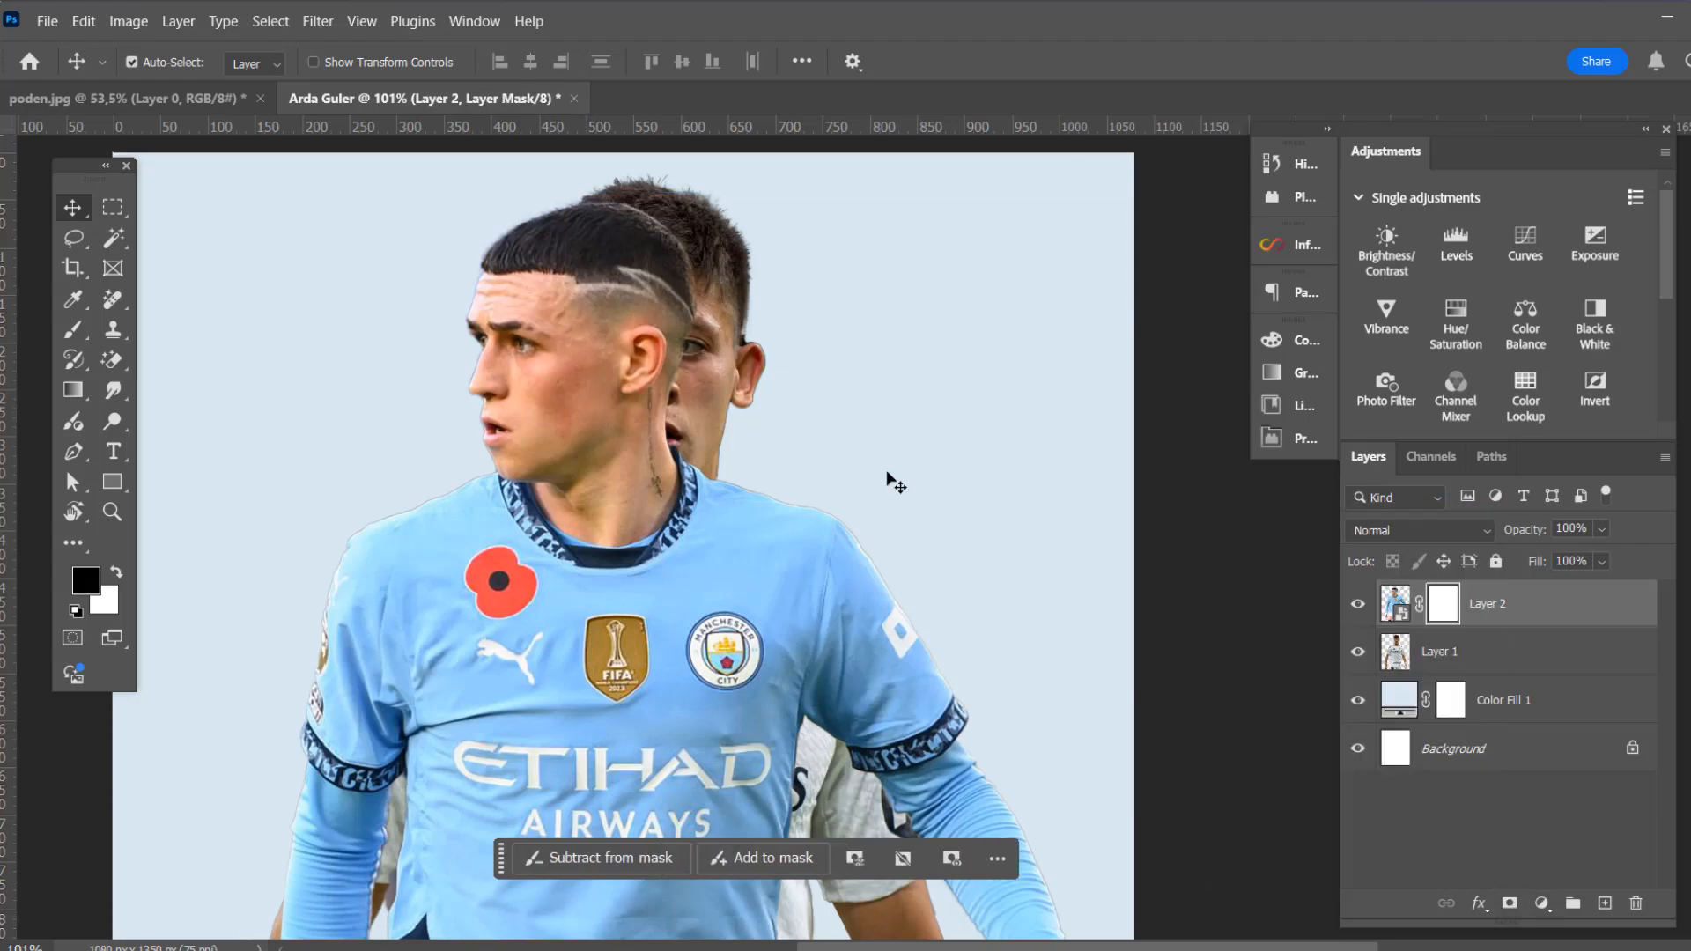
scroll(555, 381, "up", 1)
left_click(73, 330)
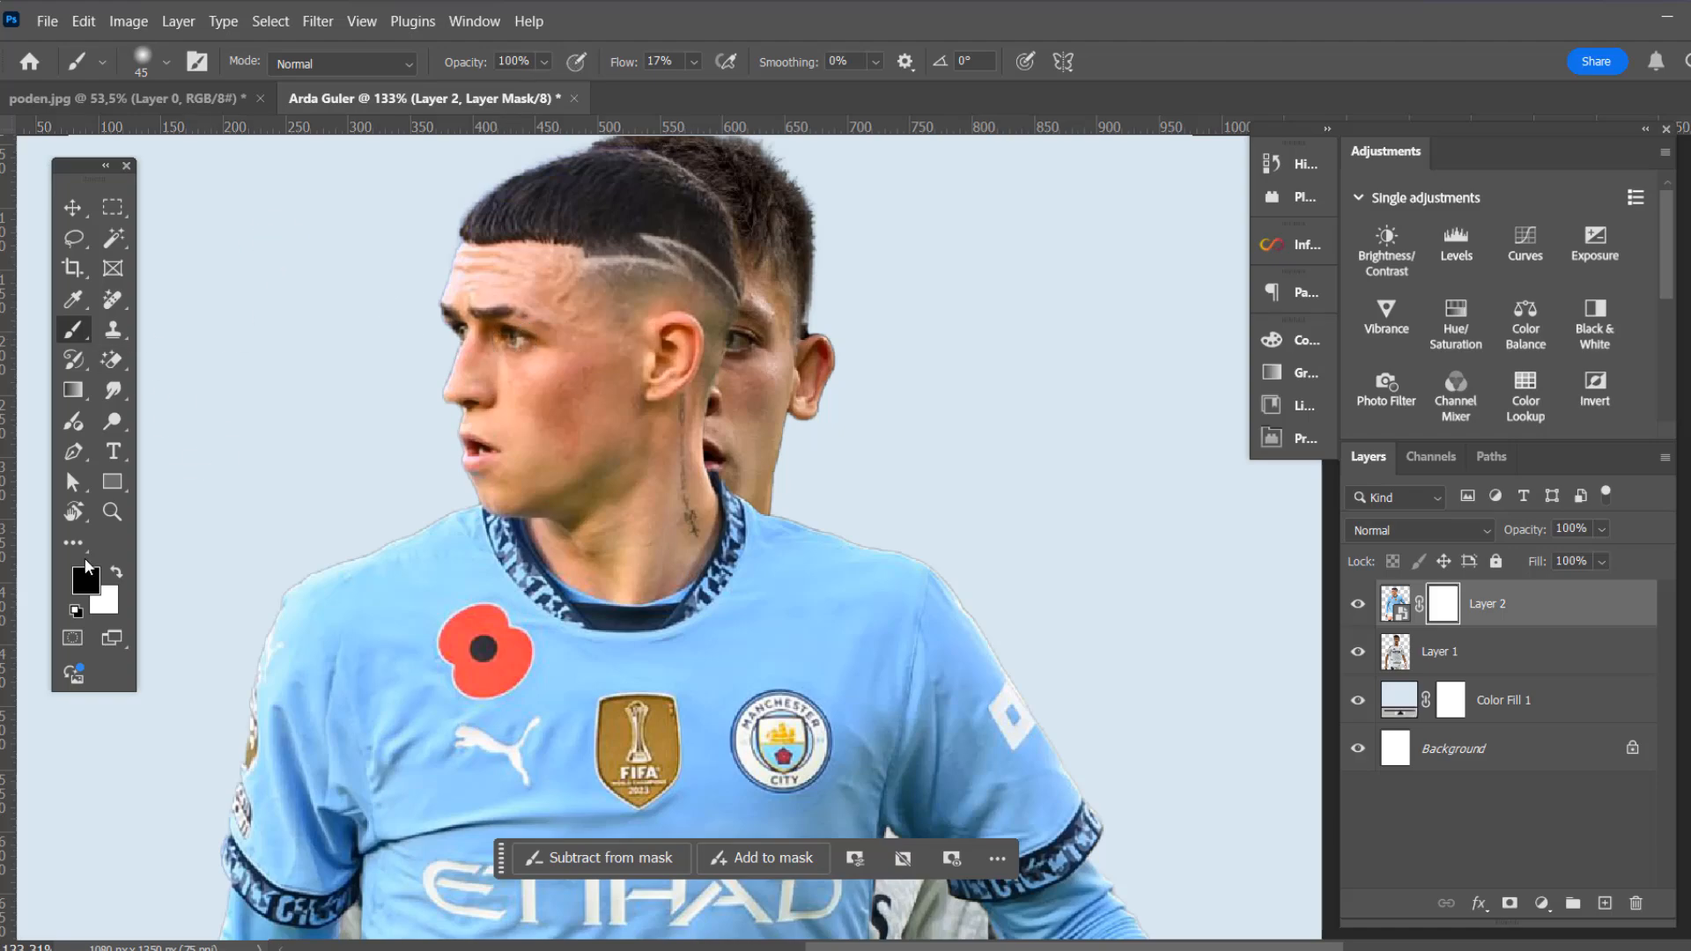
scroll(478, 290, "up", 2)
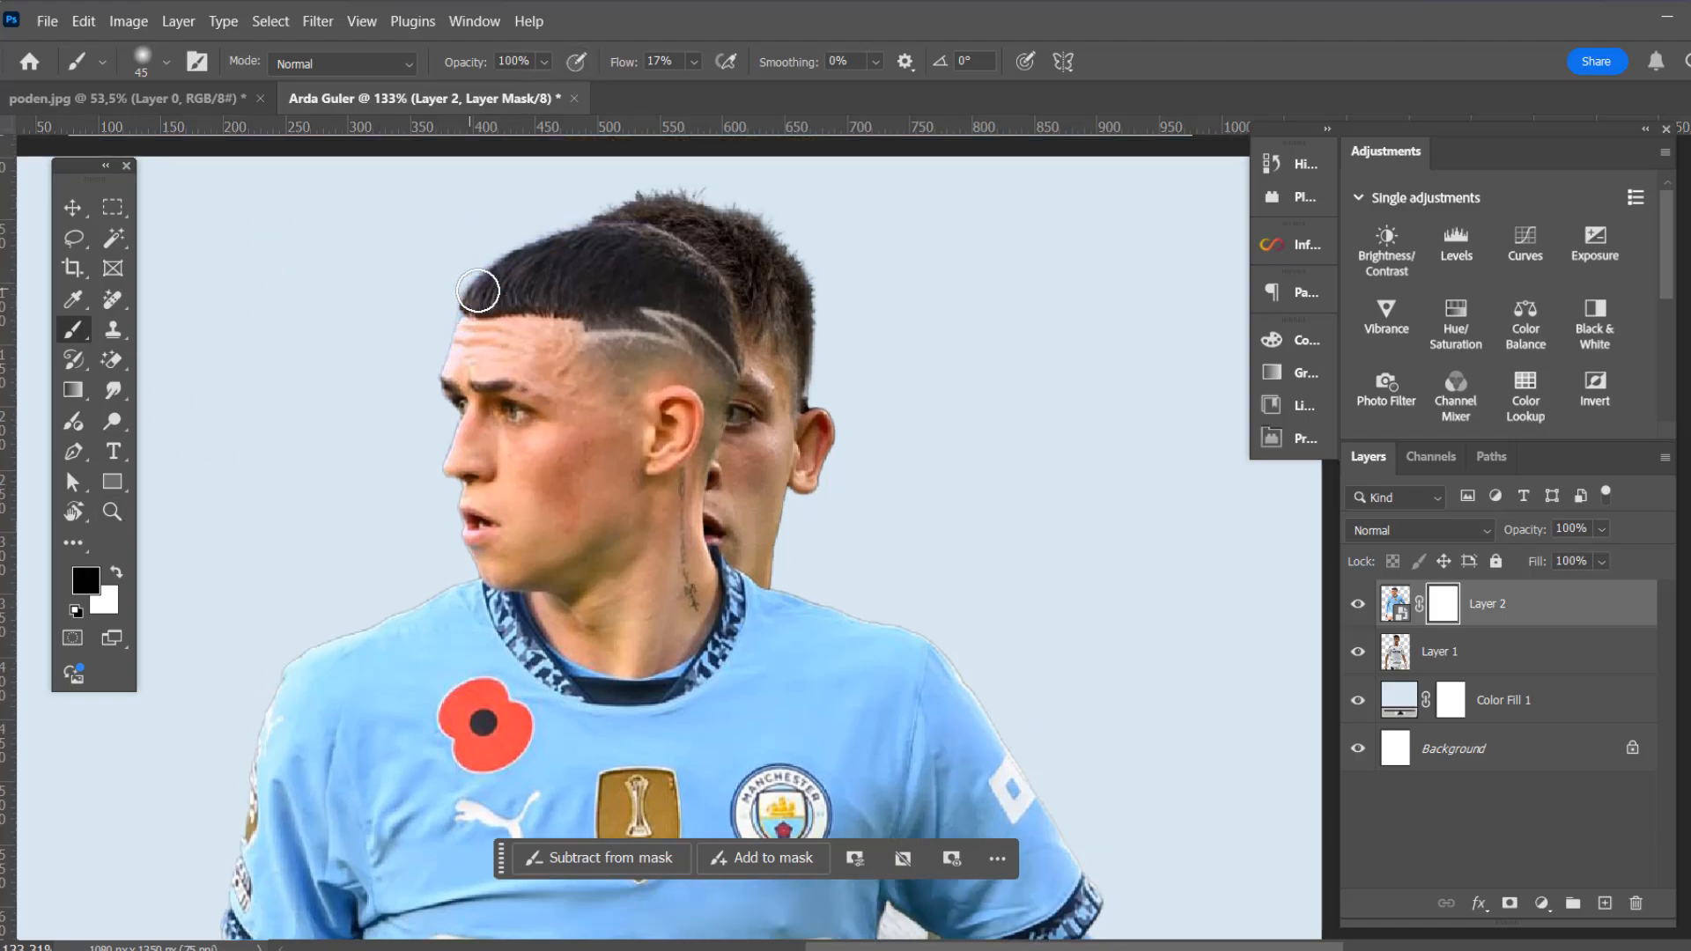
key("bracketright")
key("bracketright")
key("bracketright")
mouse_move(517, 293)
left_mouse_down()
mouse_move(468, 342)
mouse_move(505, 282)
mouse_move(657, 281)
mouse_move(521, 411)
mouse_move(622, 302)
left_mouse_up()
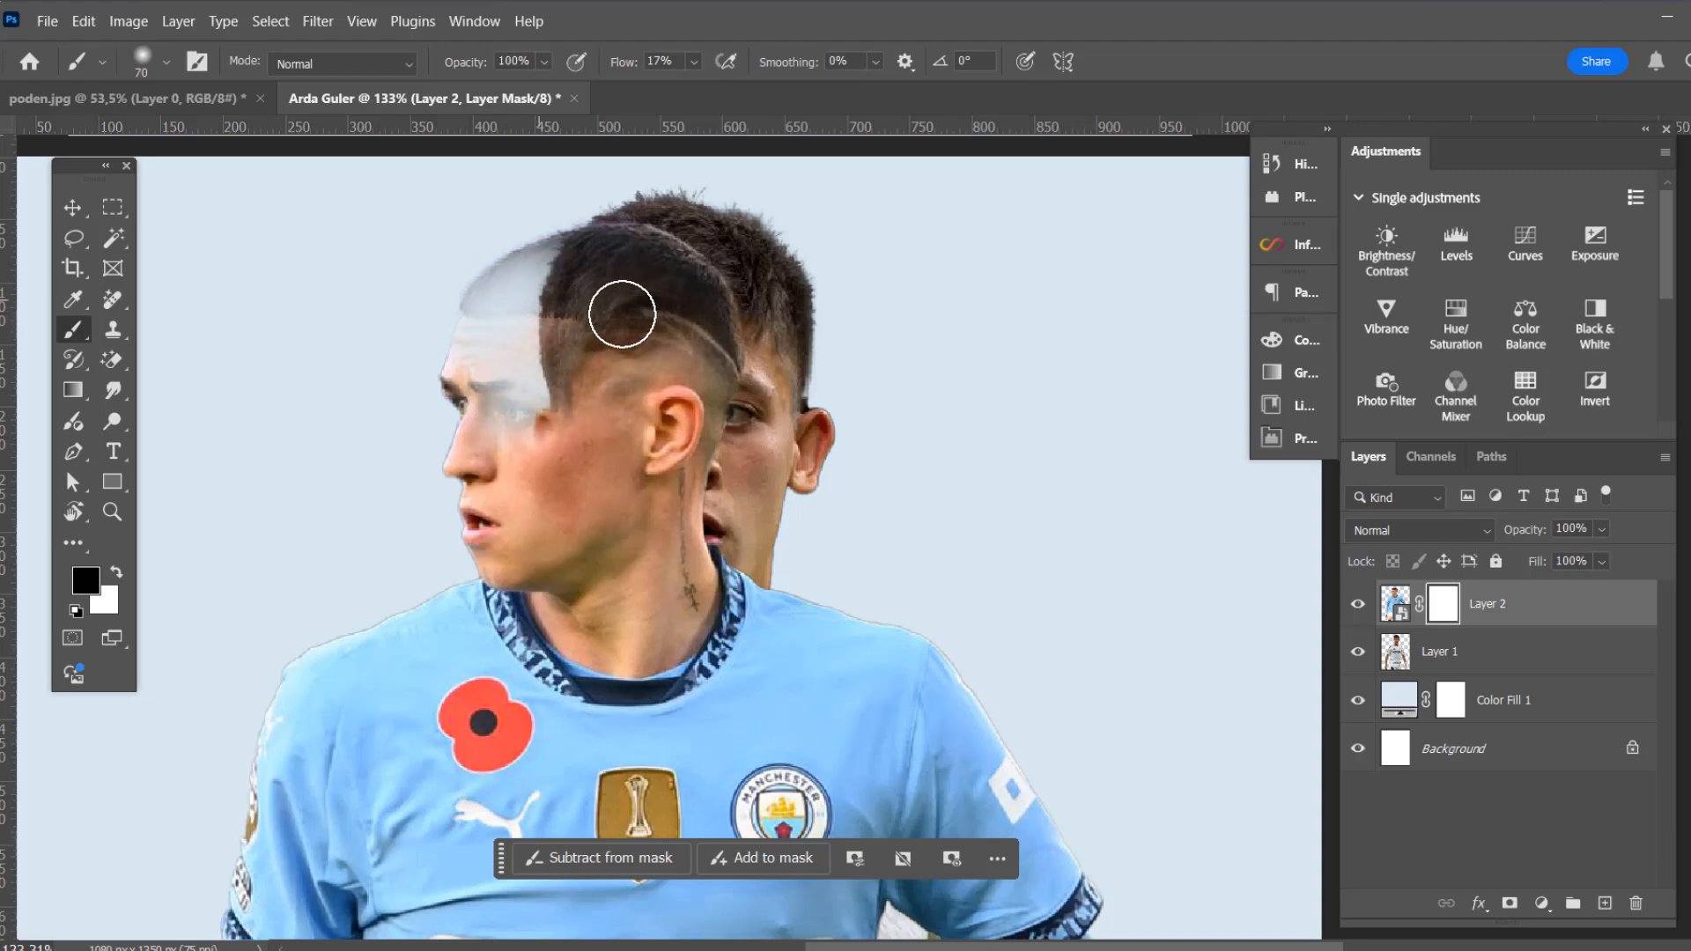
Set the brush flow to 60% and mask out the rest of the blue-shirted player's head, varying the brush size
left_click(695, 61)
left_click_drag(731, 91, 748, 90)
mouse_move(744, 367)
left_mouse_down()
mouse_move(642, 441)
mouse_move(592, 386)
mouse_move(719, 258)
mouse_move(623, 230)
mouse_move(450, 308)
mouse_move(440, 376)
mouse_move(474, 434)
mouse_move(490, 398)
mouse_move(699, 442)
mouse_move(665, 550)
mouse_move(689, 521)
mouse_move(709, 602)
mouse_move(708, 576)
mouse_move(671, 635)
mouse_move(634, 647)
mouse_move(577, 638)
mouse_move(505, 561)
mouse_move(509, 424)
mouse_move(559, 540)
mouse_move(586, 532)
mouse_move(545, 425)
mouse_move(461, 423)
left_mouse_up()
key("bracketleft")
key("bracketleft")
key("bracketleft")
key("bracketleft")
key("bracketleft")
key("bracketright")
key("bracketright")
key("bracketright")
key("bracketright")
key("bracketright")
key("bracketright")
key("bracketright")
key("bracketleft")
key("bracketleft")
key("bracketleft")
key("bracketleft")
key("bracketleft")
key("bracketleft")
key("bracketleft")
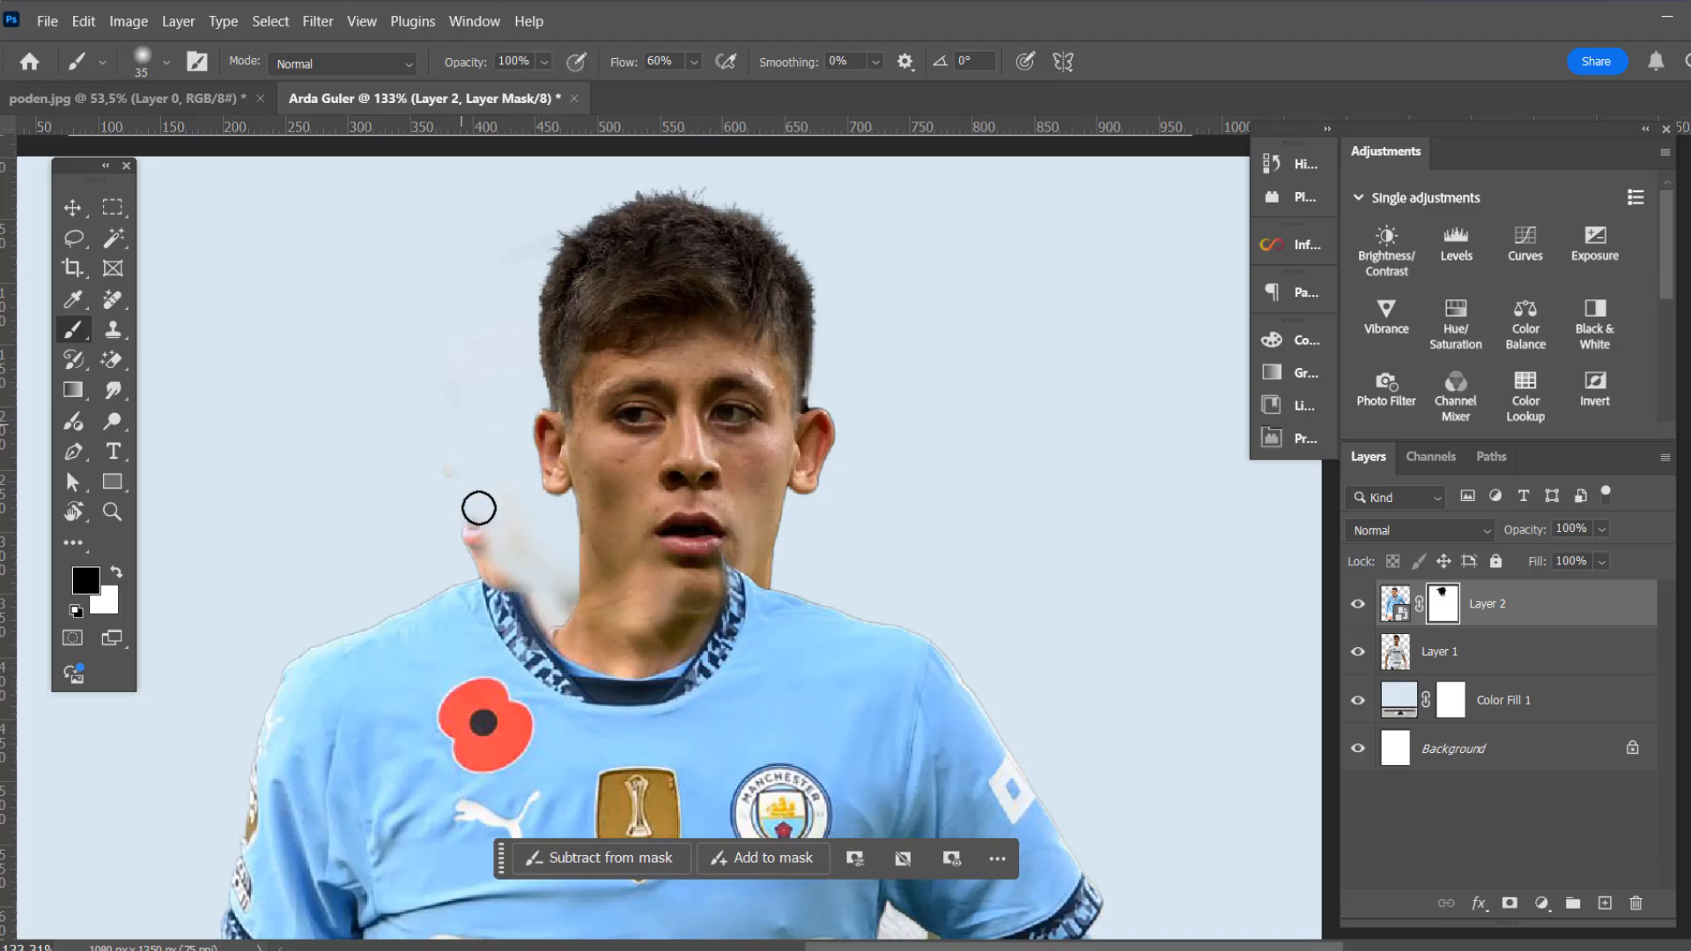
Mask out the leftover jaw and neck fragments around the collar with brush sizes 15 and 35
key("bracketleft")
key("bracketleft")
key("bracketleft")
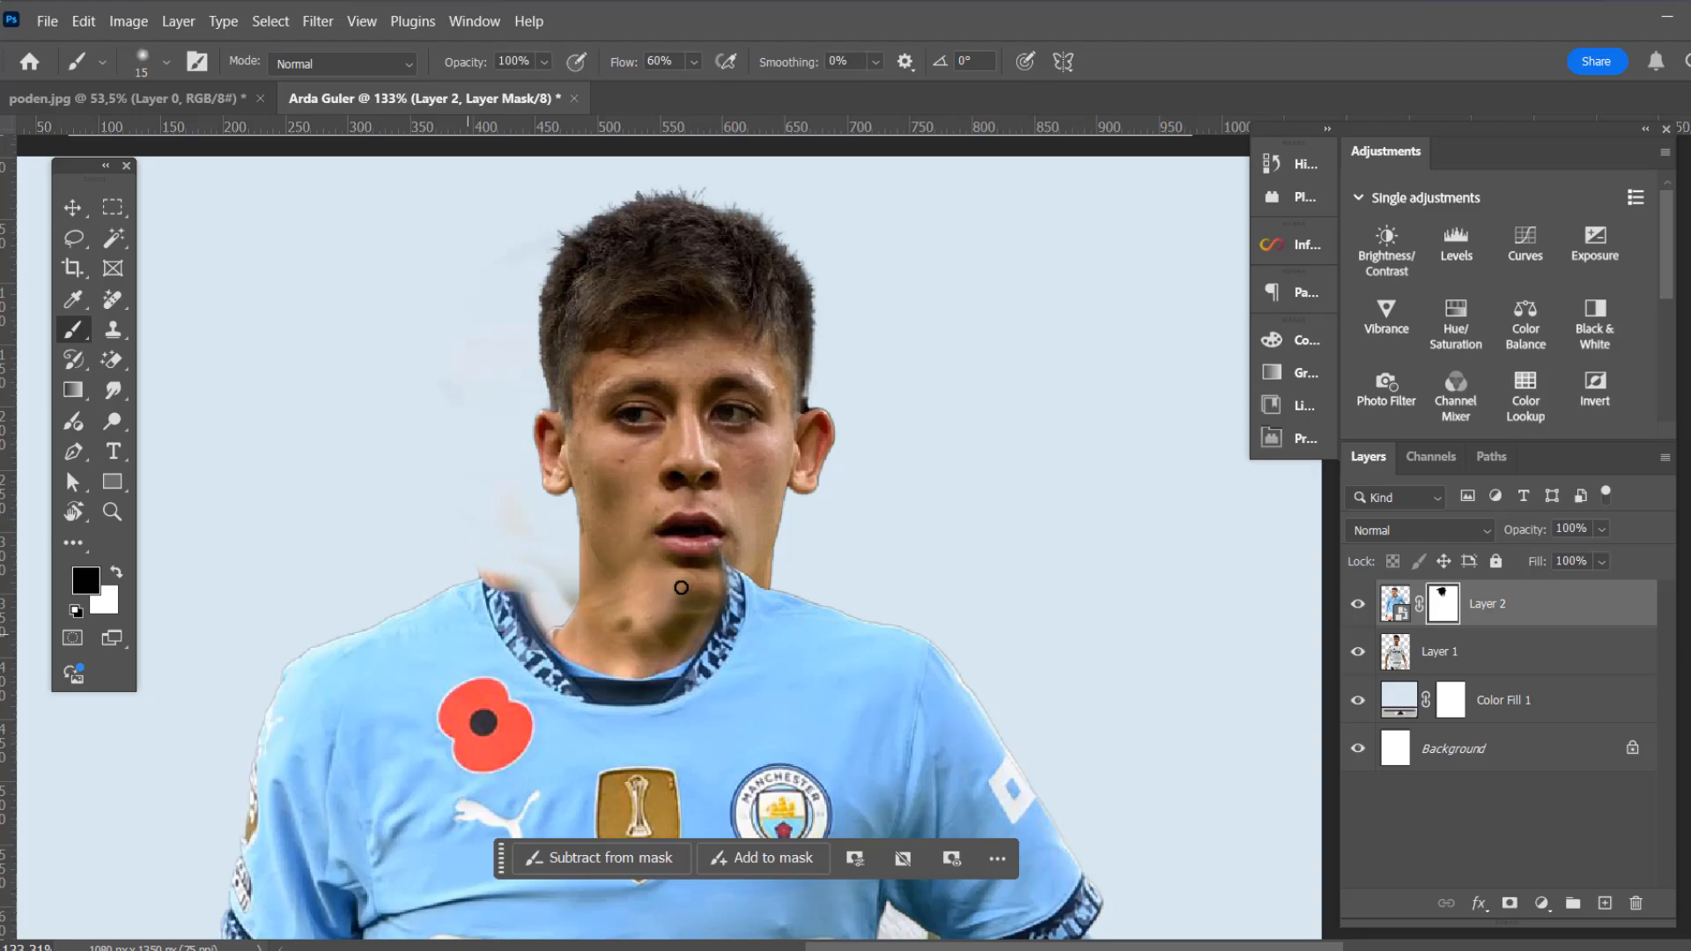
left_click_drag(680, 587, 687, 589)
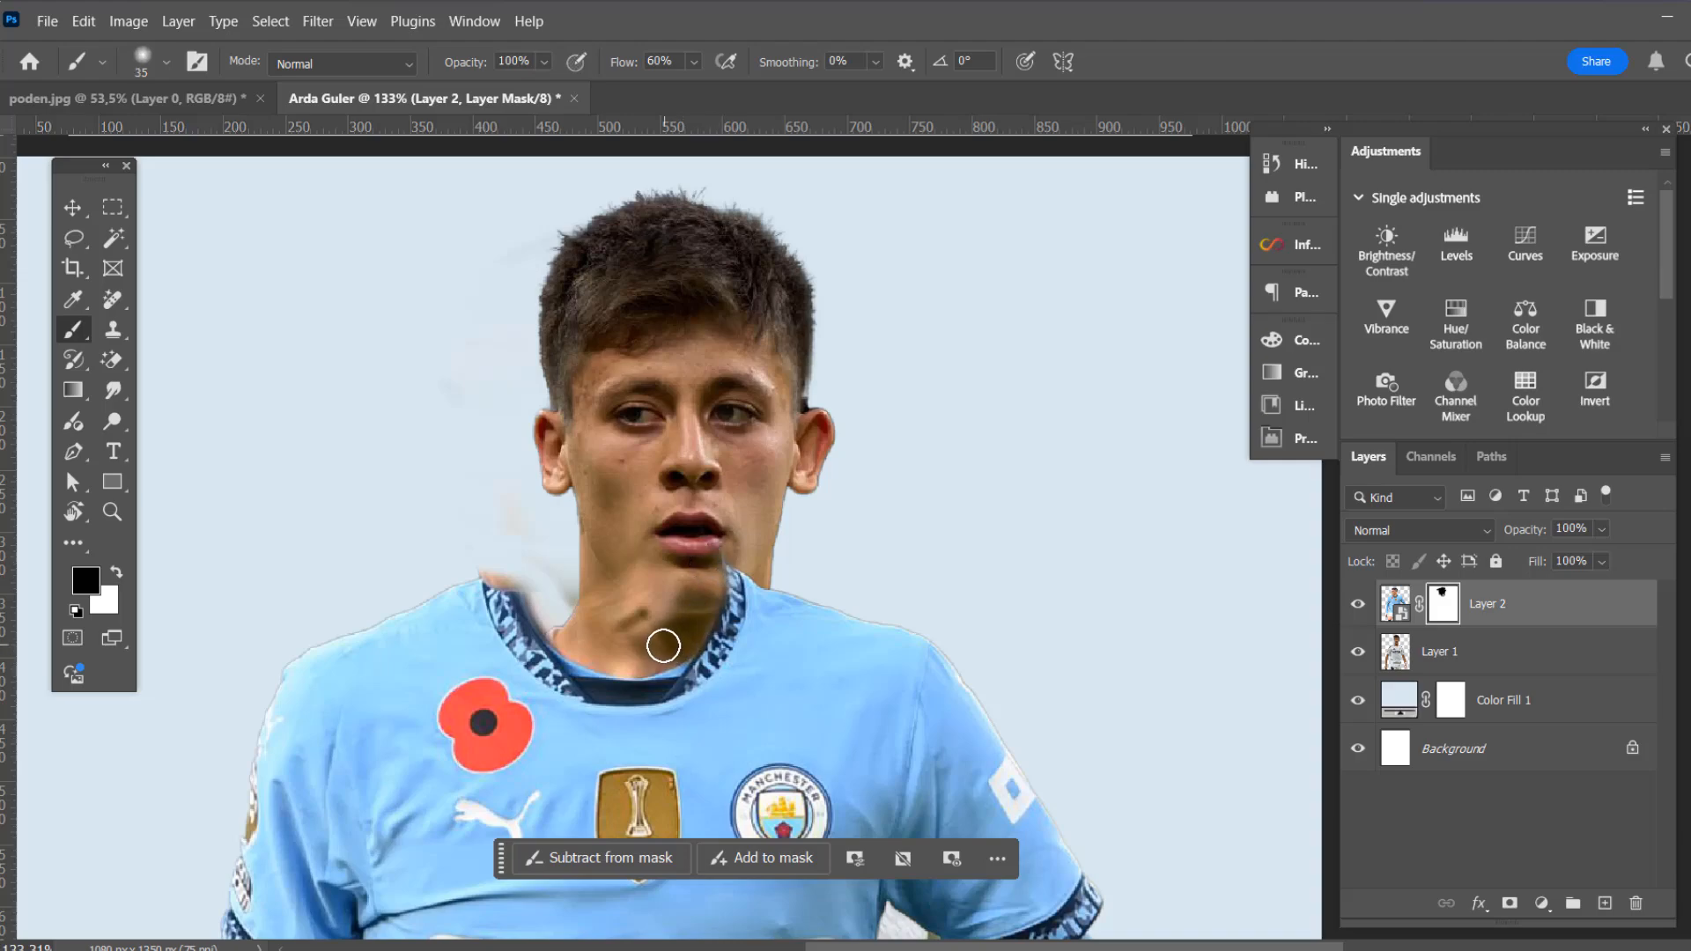
mouse_move(664, 646)
left_mouse_down()
mouse_move(596, 651)
mouse_move(559, 612)
mouse_move(601, 595)
mouse_move(640, 643)
mouse_move(668, 593)
mouse_move(676, 624)
mouse_move(699, 596)
mouse_move(669, 657)
mouse_move(597, 655)
mouse_move(538, 595)
mouse_move(517, 529)
left_mouse_up()
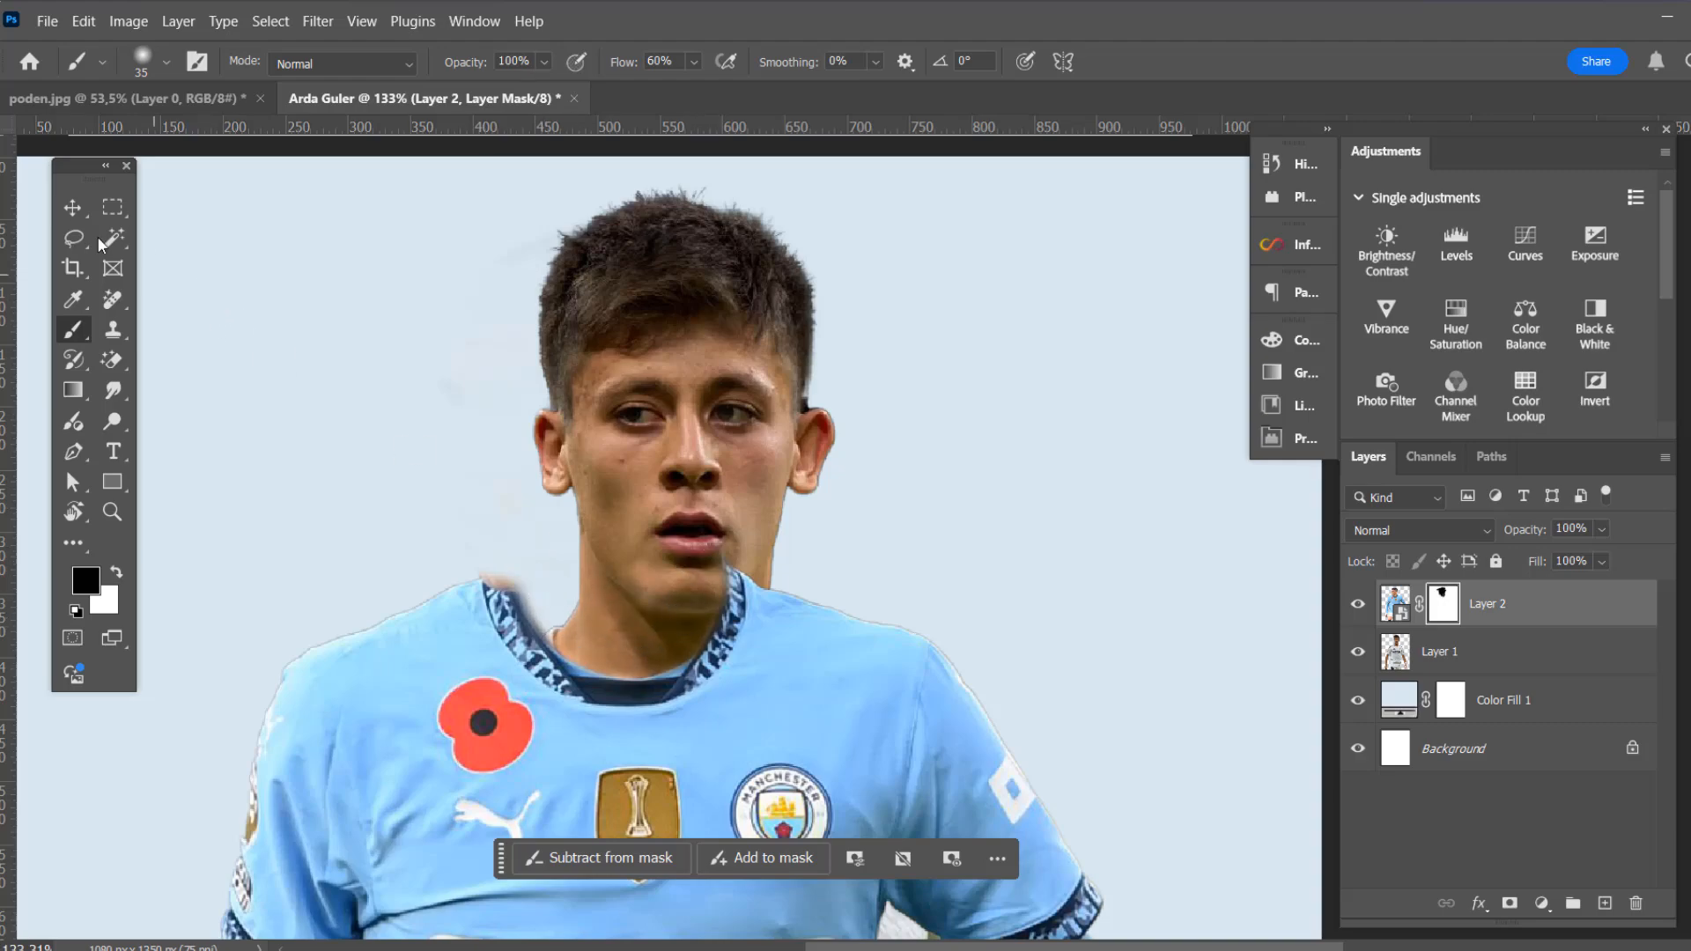
Move the blue-shirted body down and right so its collar sits around the rear player's neck, and compare with the layer hidden
left_click(74, 208)
scroll(491, 472, "down", 4)
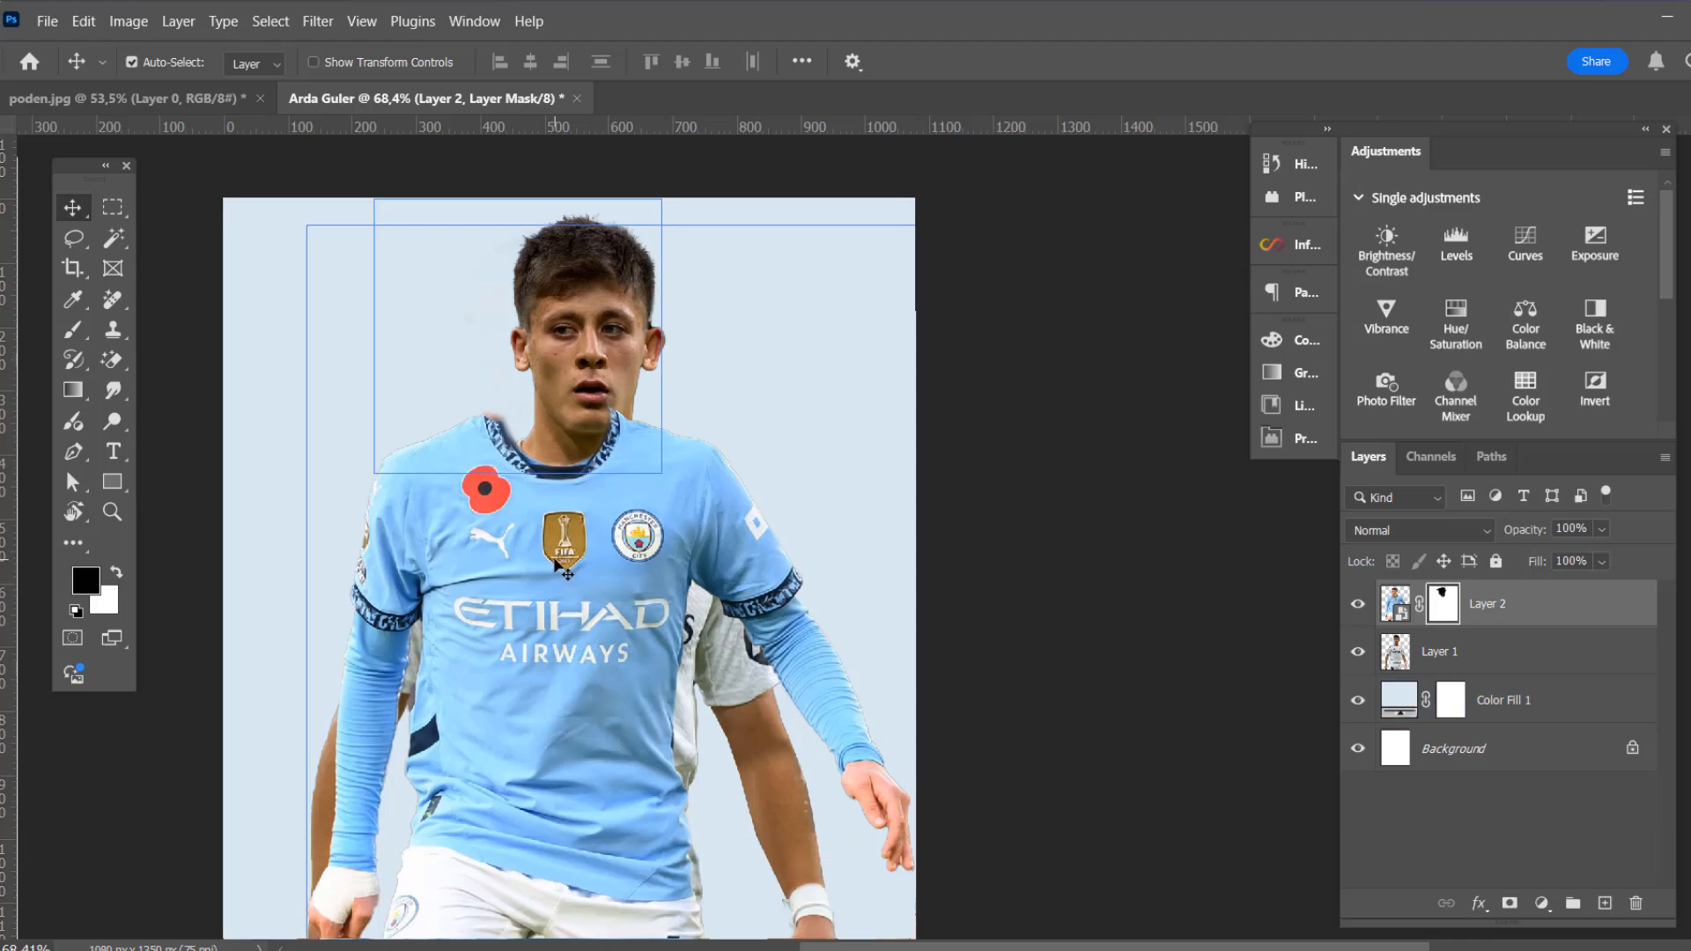
left_click_drag(563, 571, 588, 597)
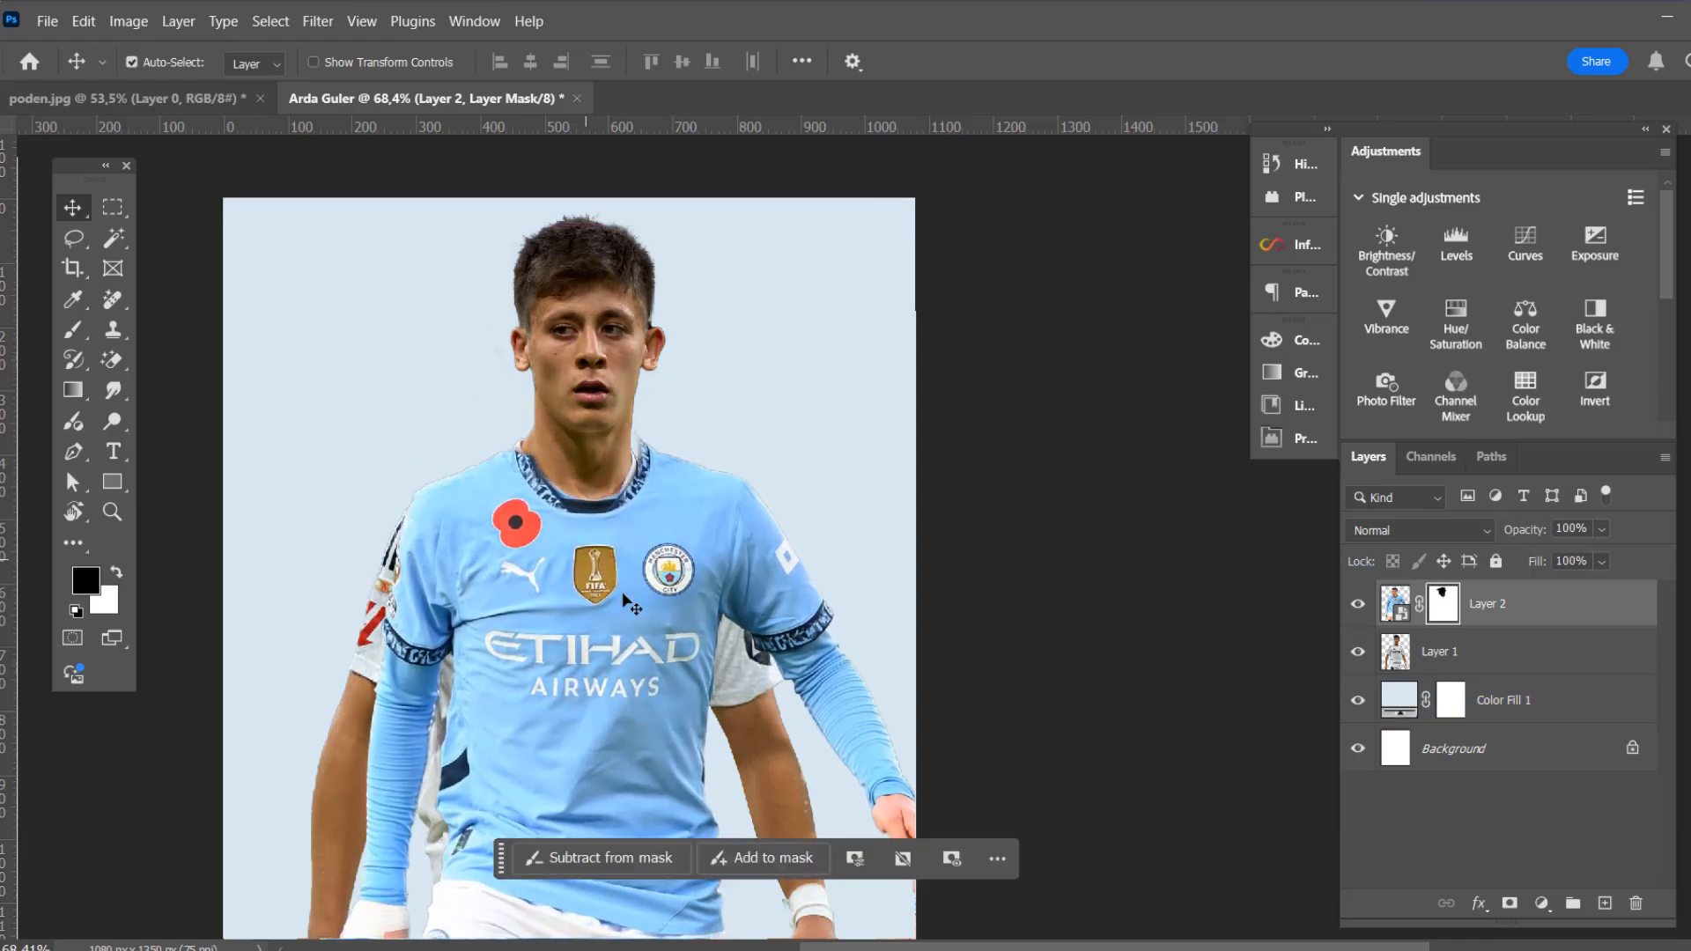
scroll(687, 546, "down", 1)
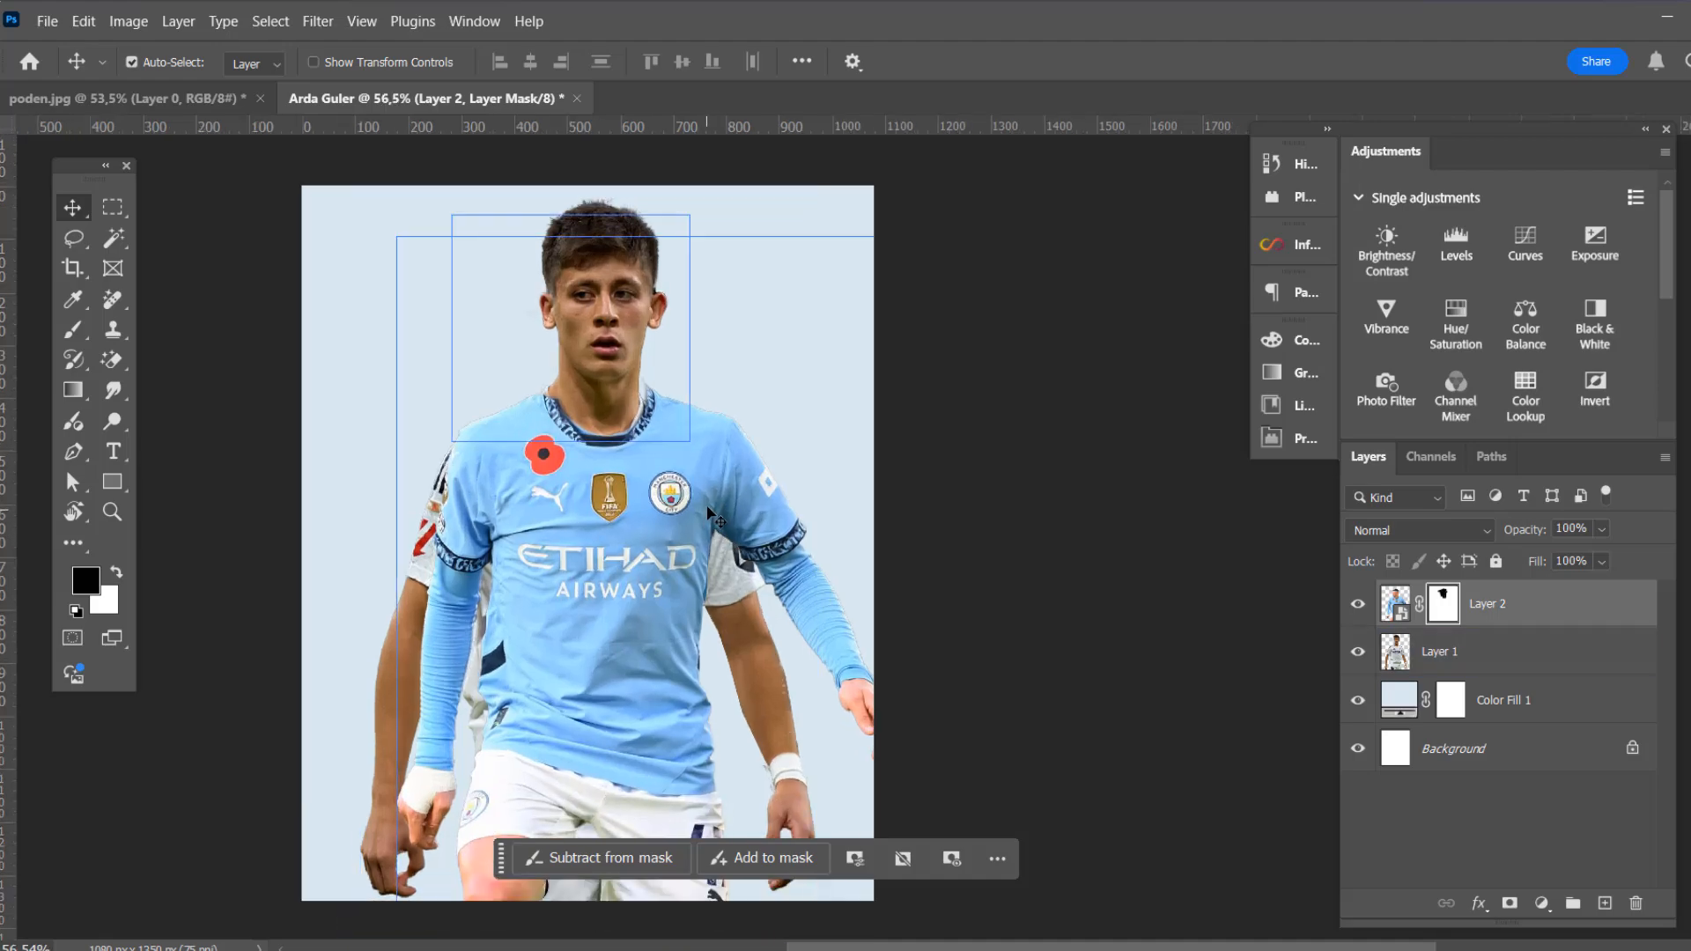
scroll(715, 520, "down", 1)
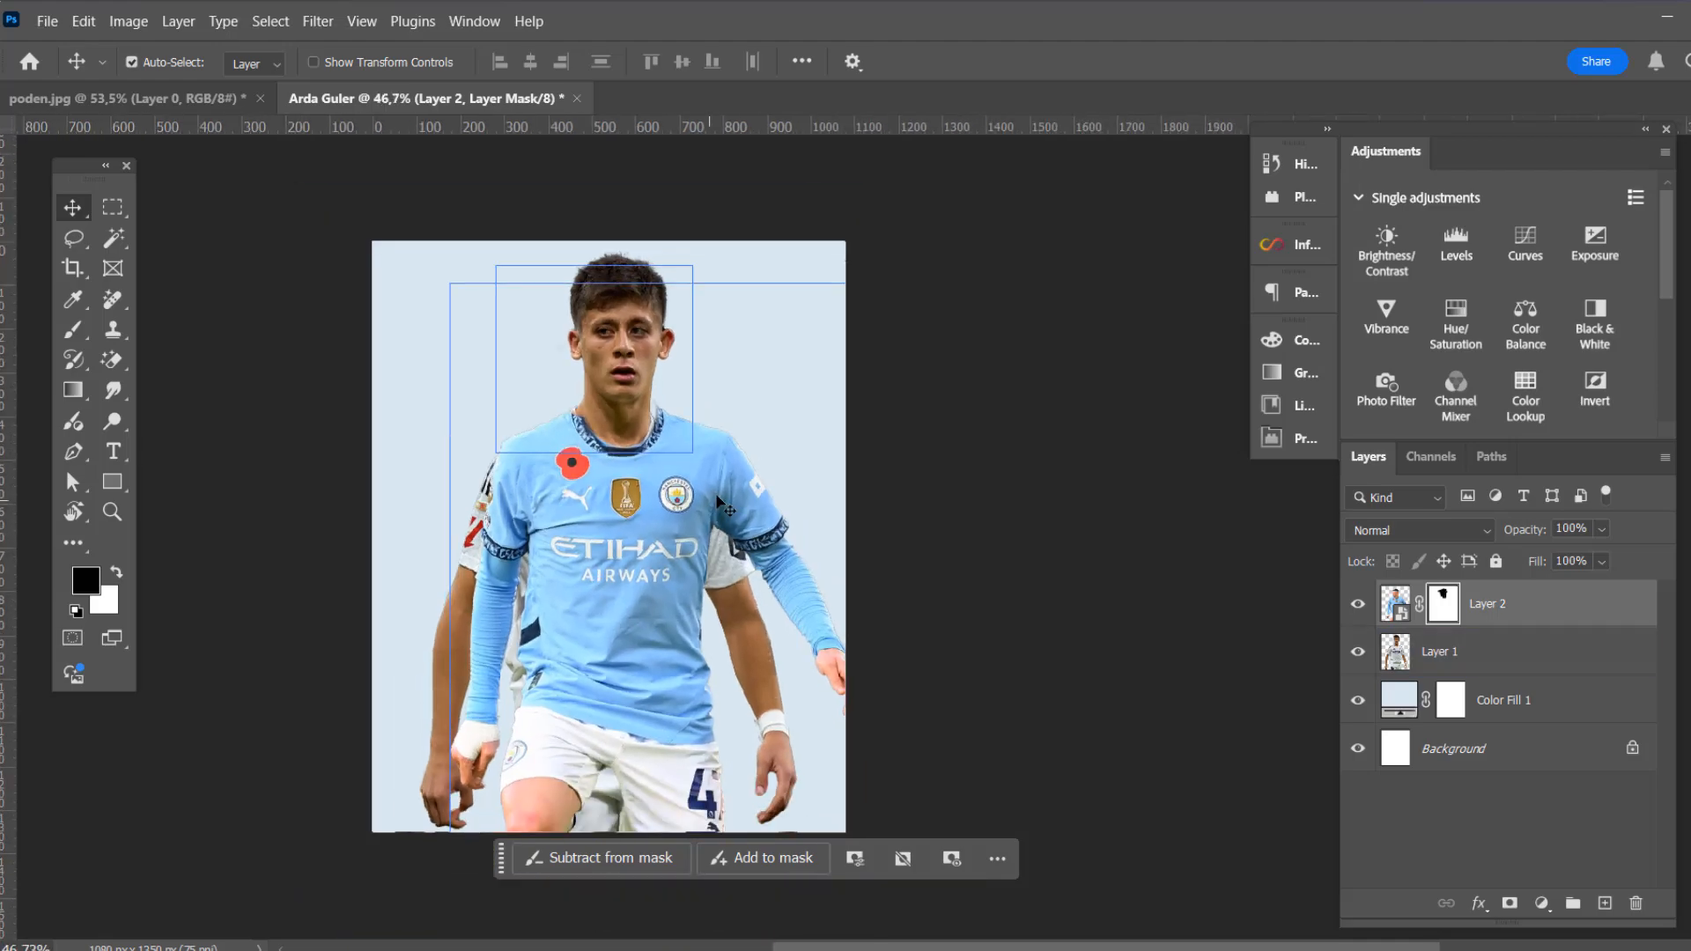
left_click(1360, 605)
left_click(1361, 605)
scroll(731, 529, "up", 2)
scroll(728, 487, "down", 1)
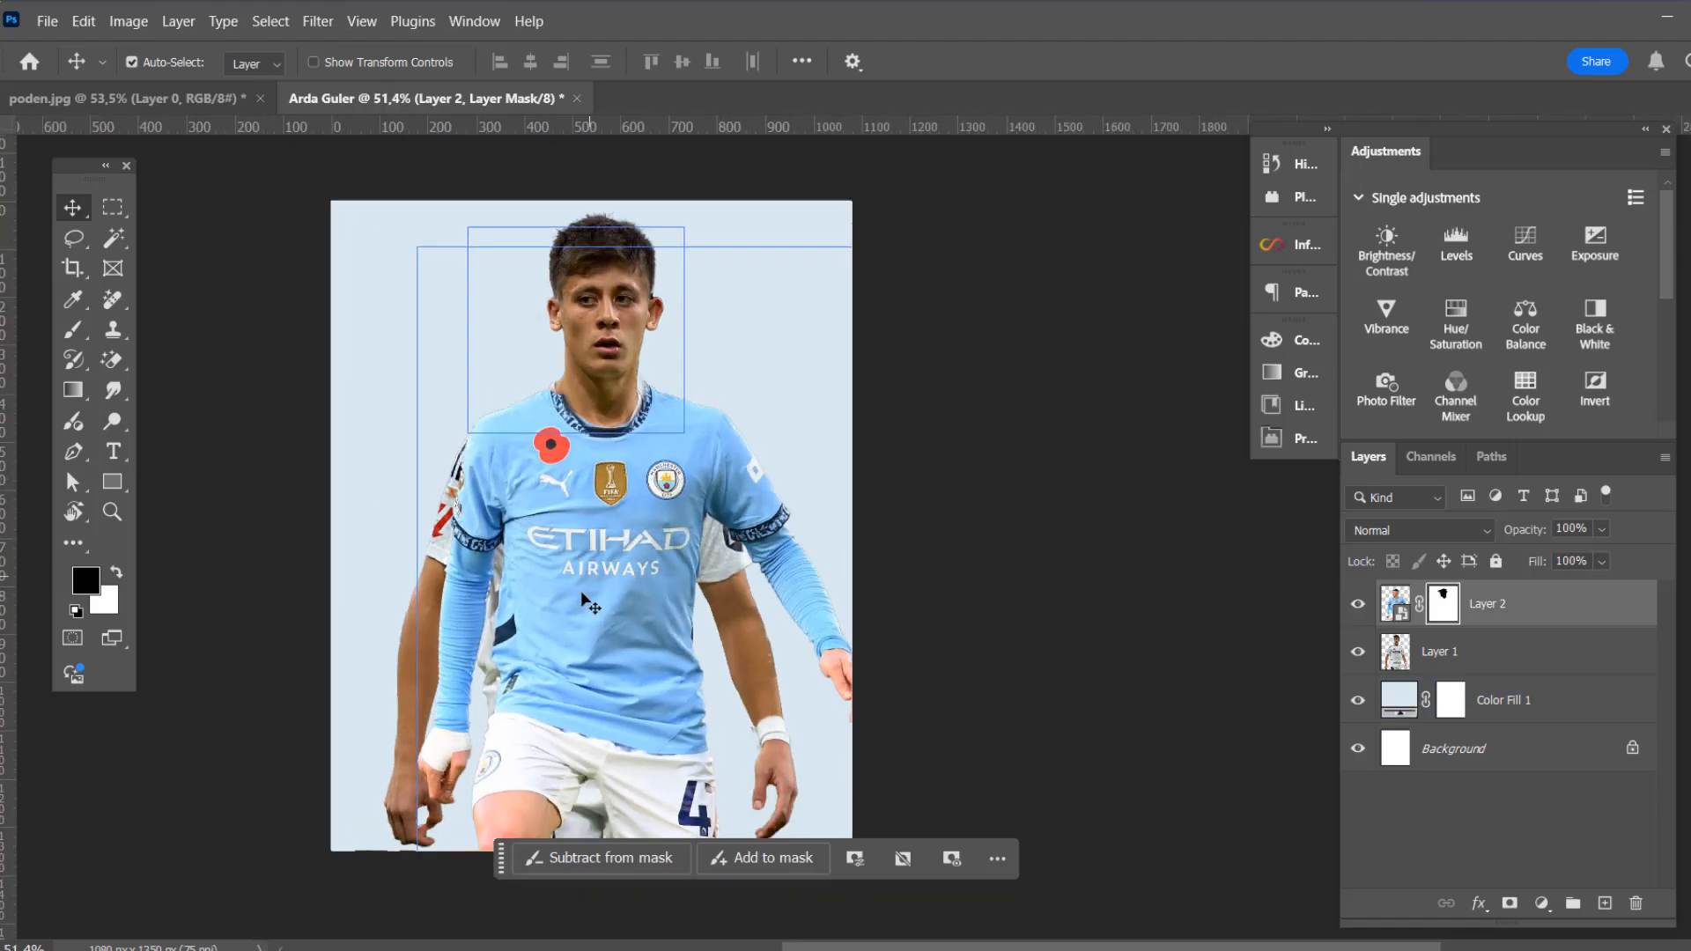
scroll(563, 704, "up", 2)
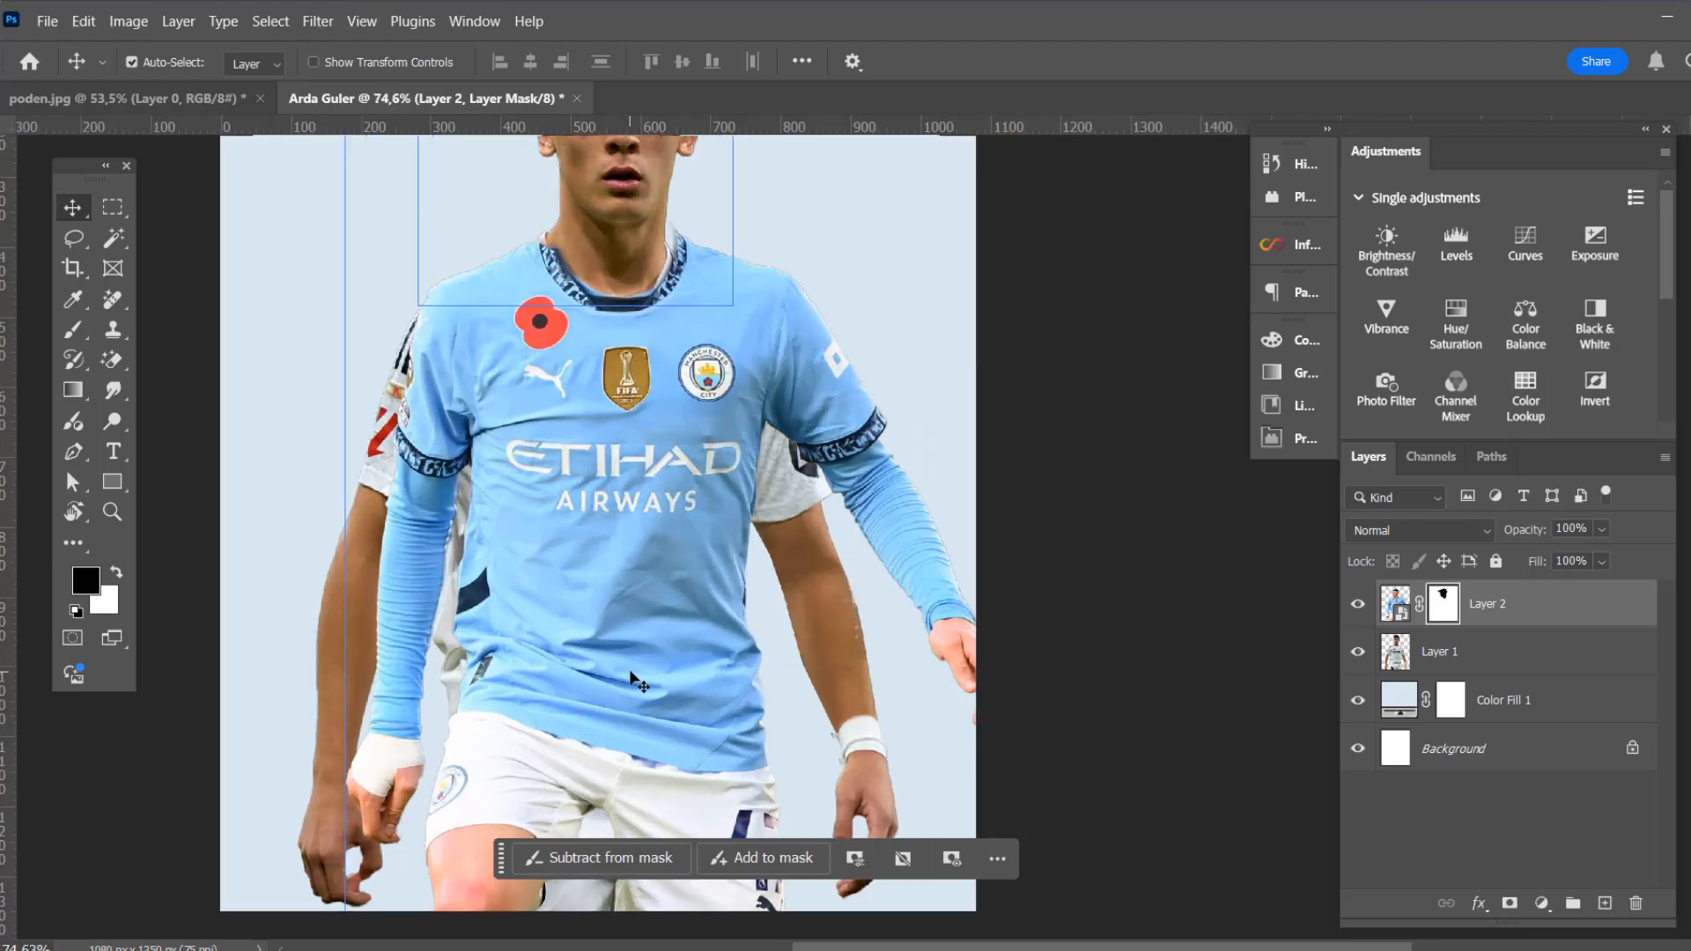
Rasterize Layer 2 while keeping its mask, and check the layer by hiding and showing it
right_click(1581, 614)
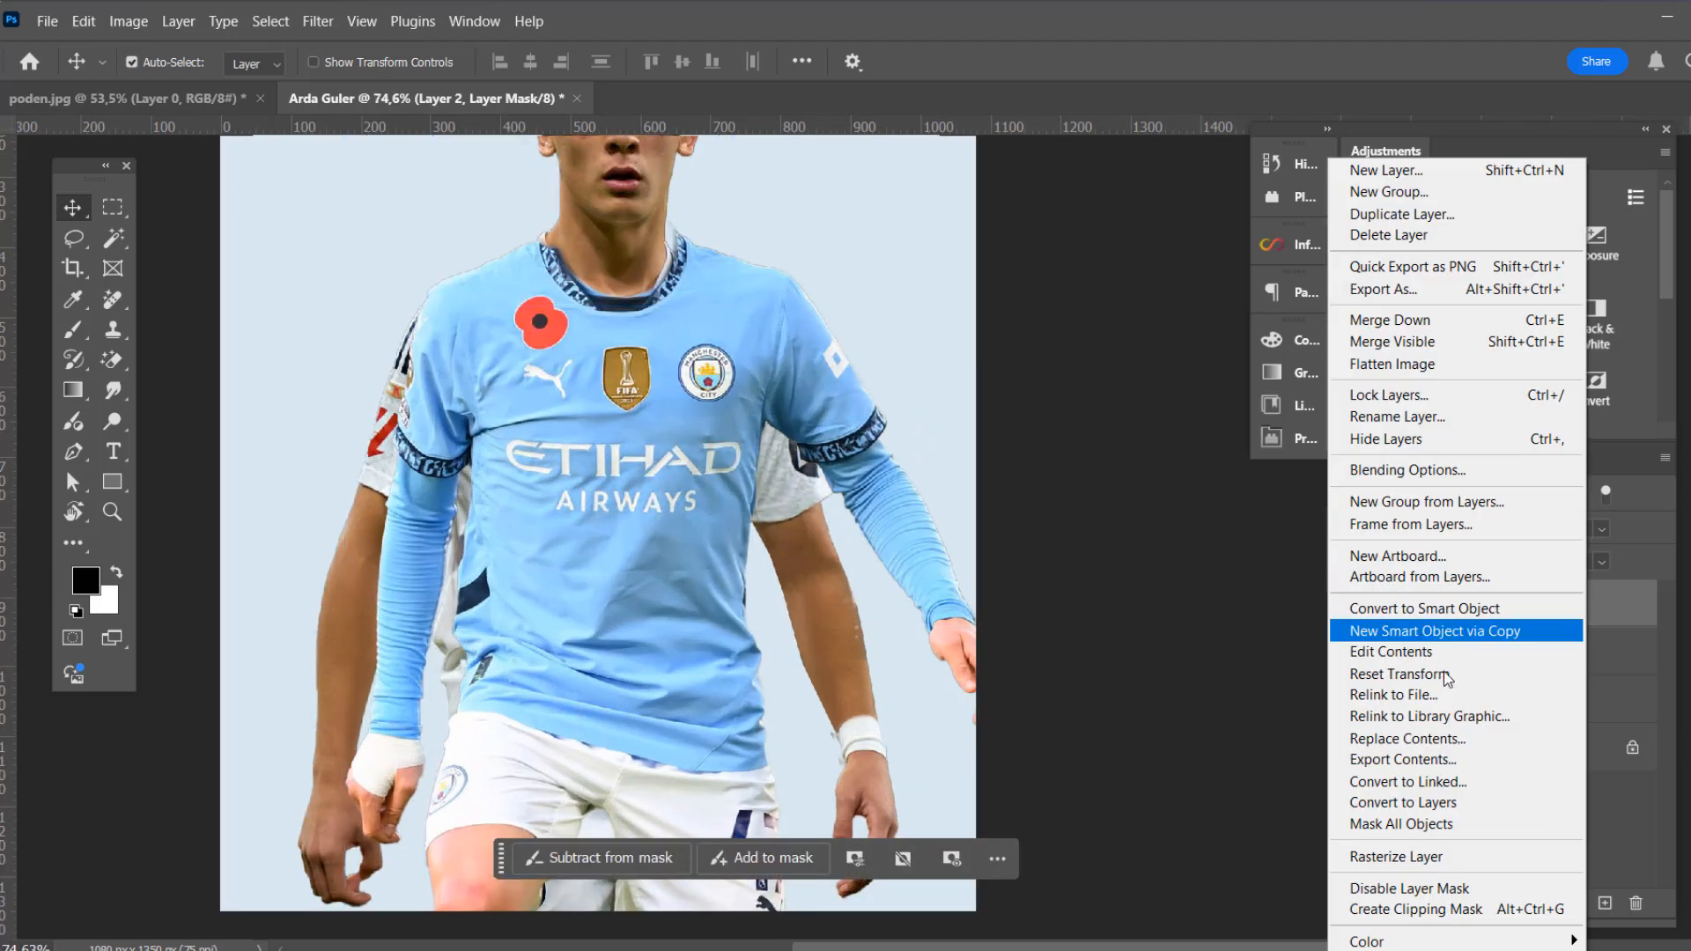
left_click(1407, 859)
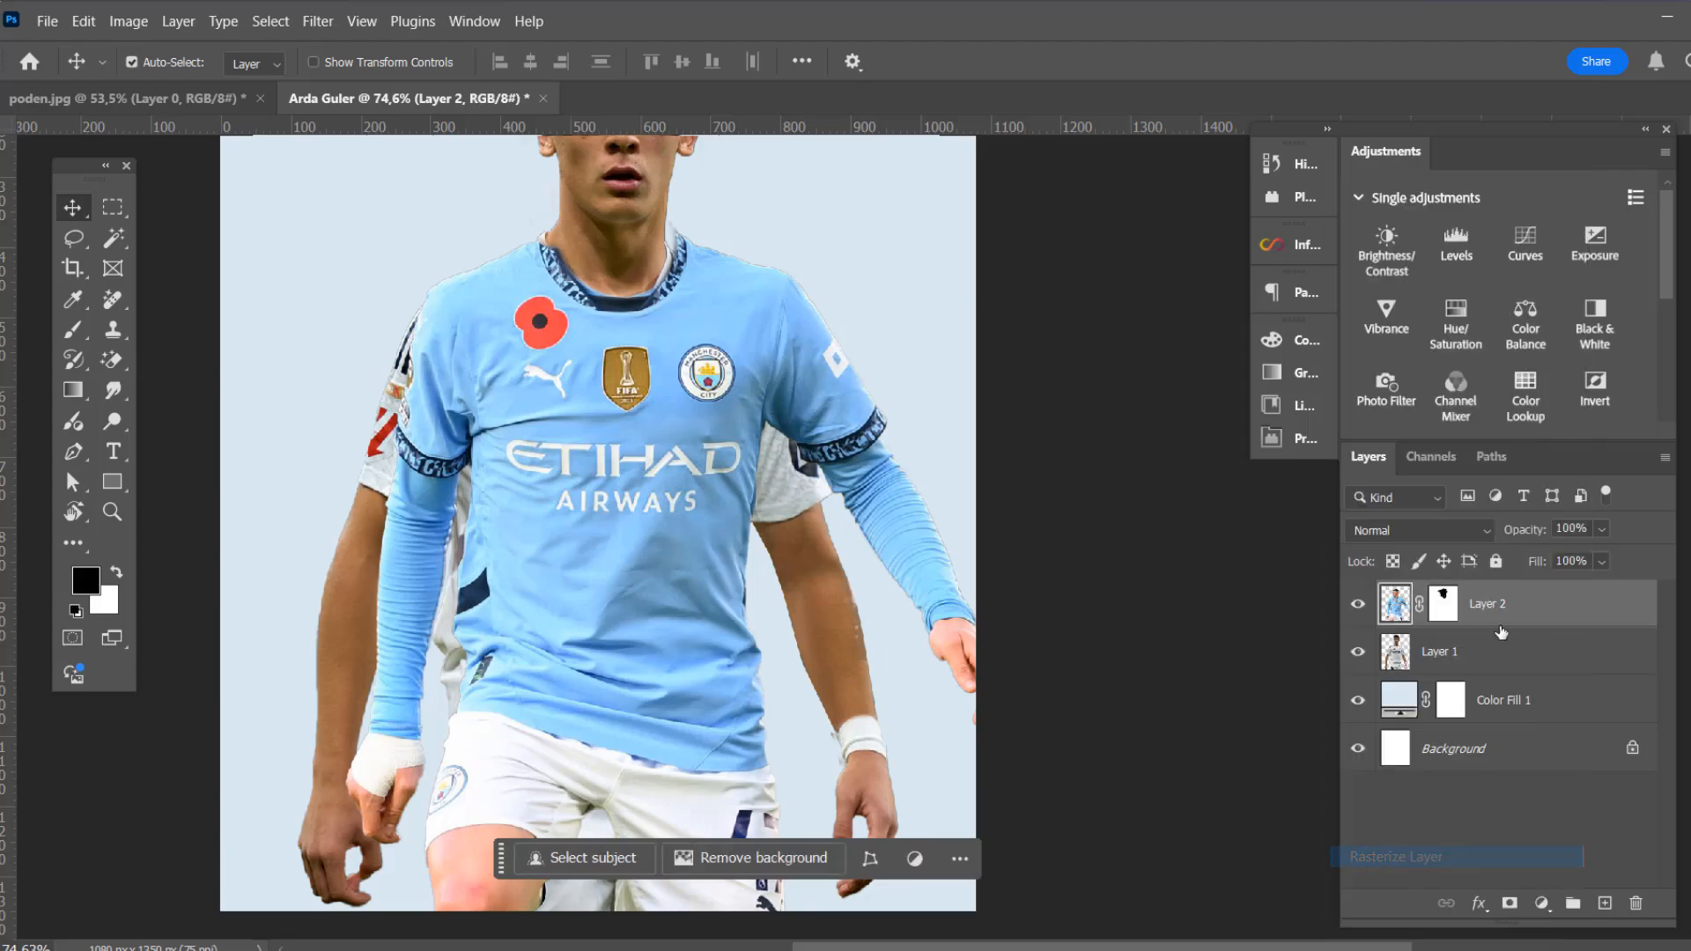
left_click(1359, 608)
left_click(1359, 608)
right_click(1575, 606)
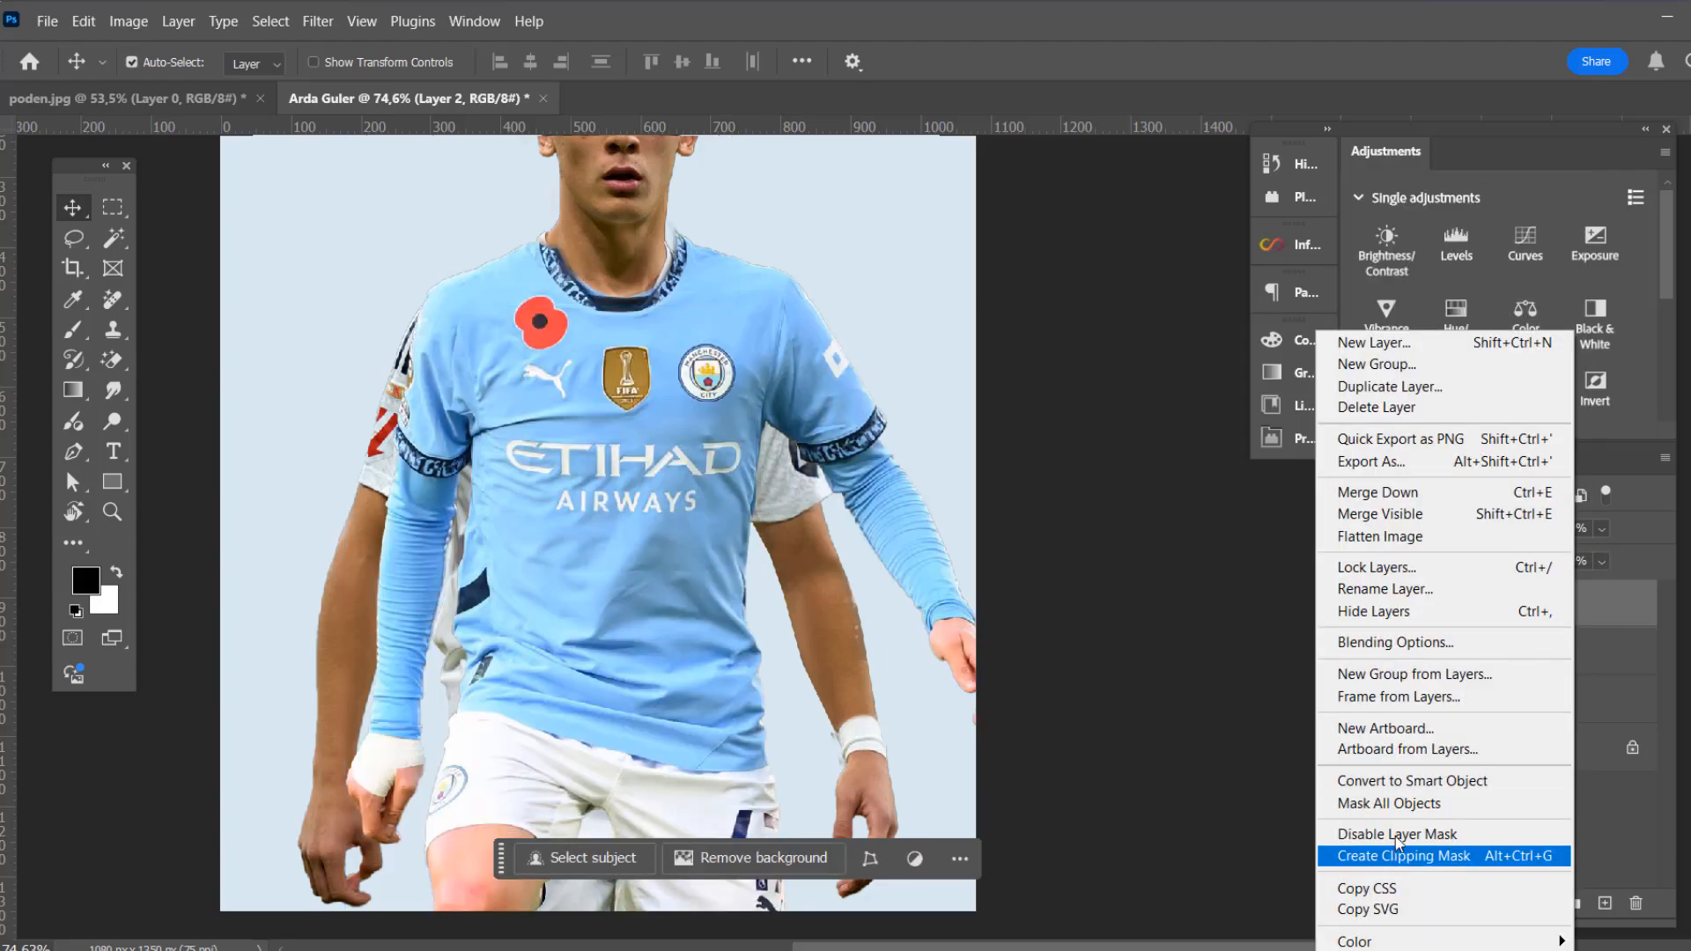
left_click(1611, 614)
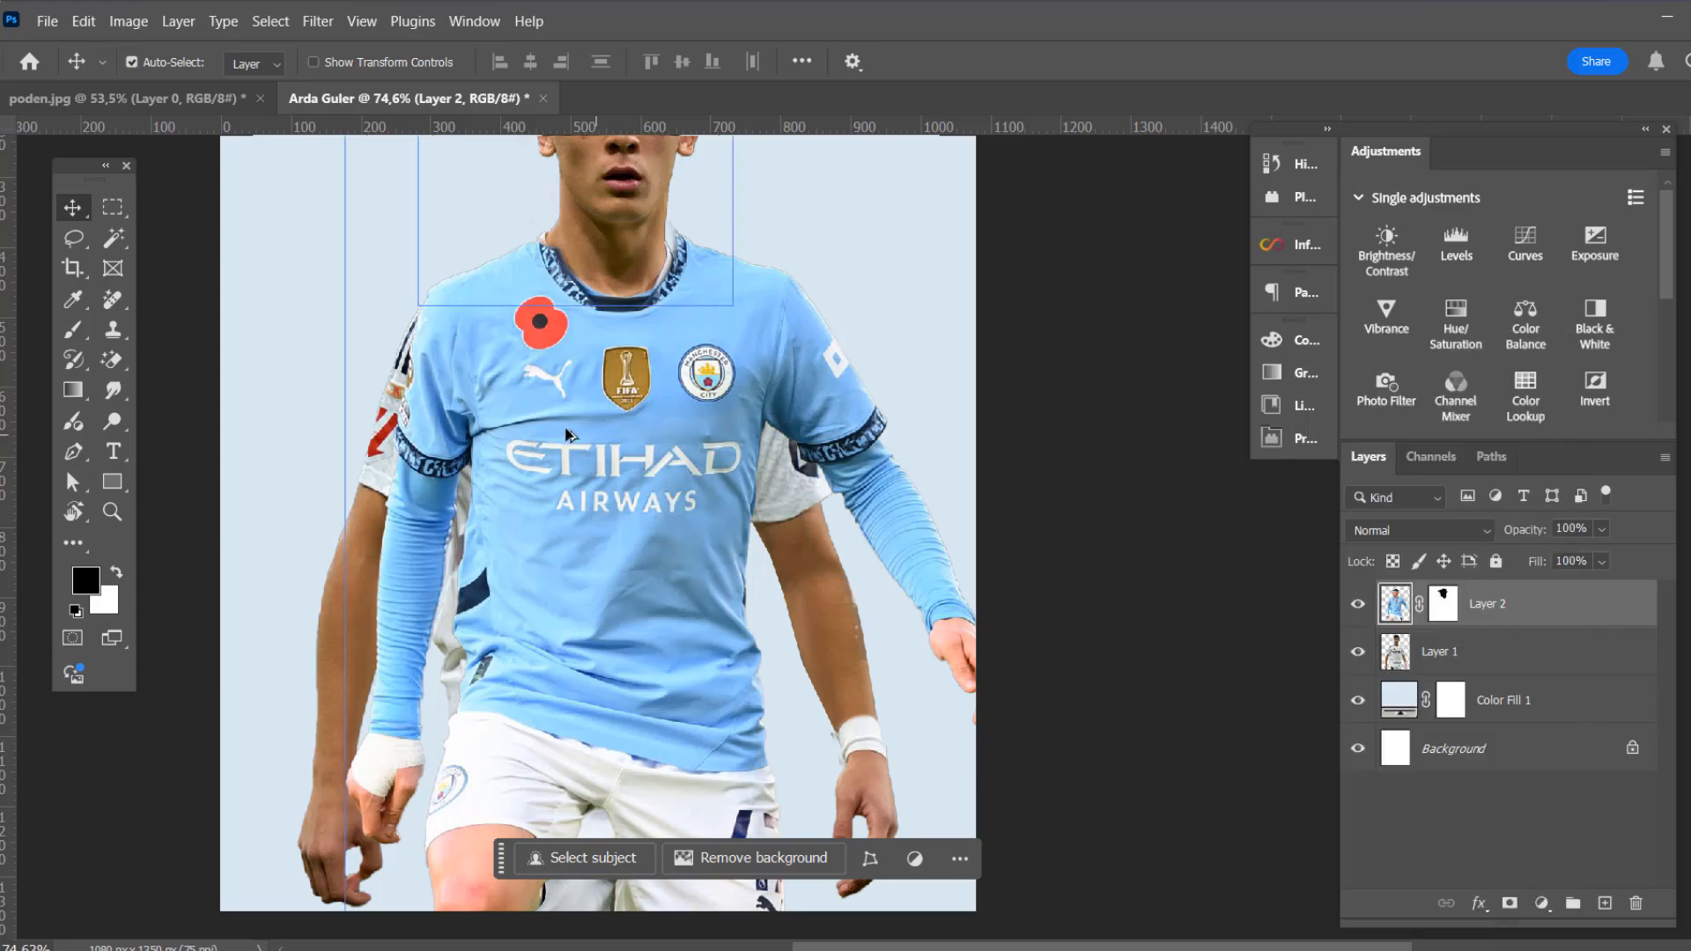
Shift the blue-shirted body up and left, and delete its bandaged arm below the sleeve cuff using a Pen path selection
scroll(568, 429, "down", 3)
left_click_drag(631, 398, 583, 348)
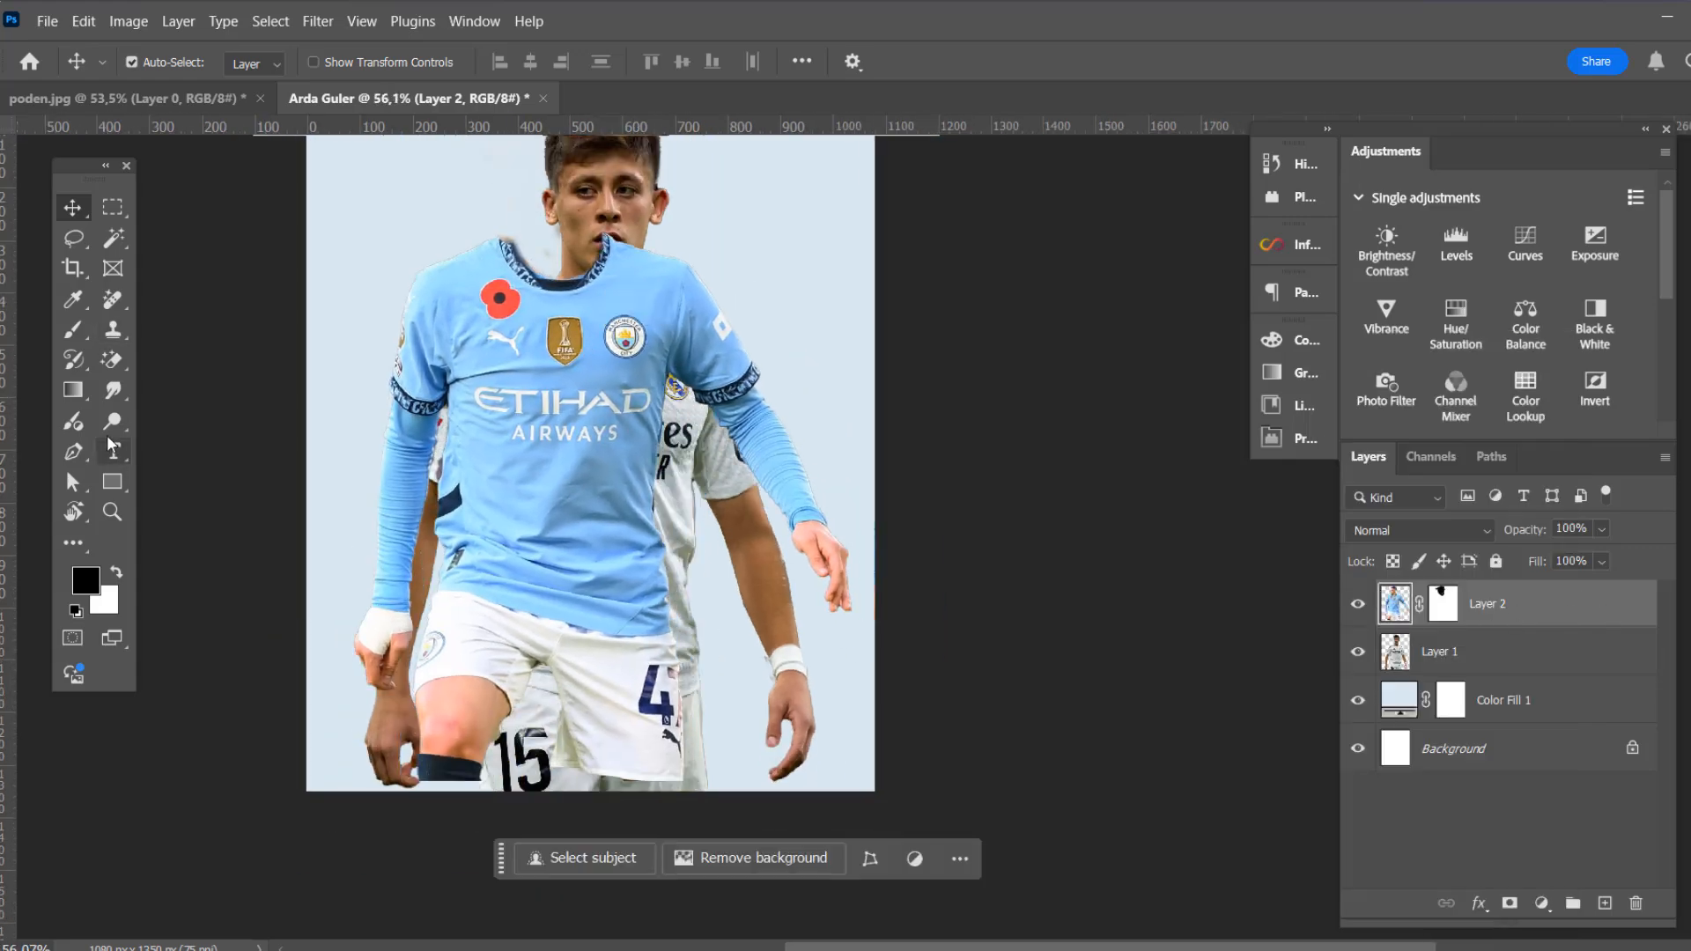
left_click(73, 452)
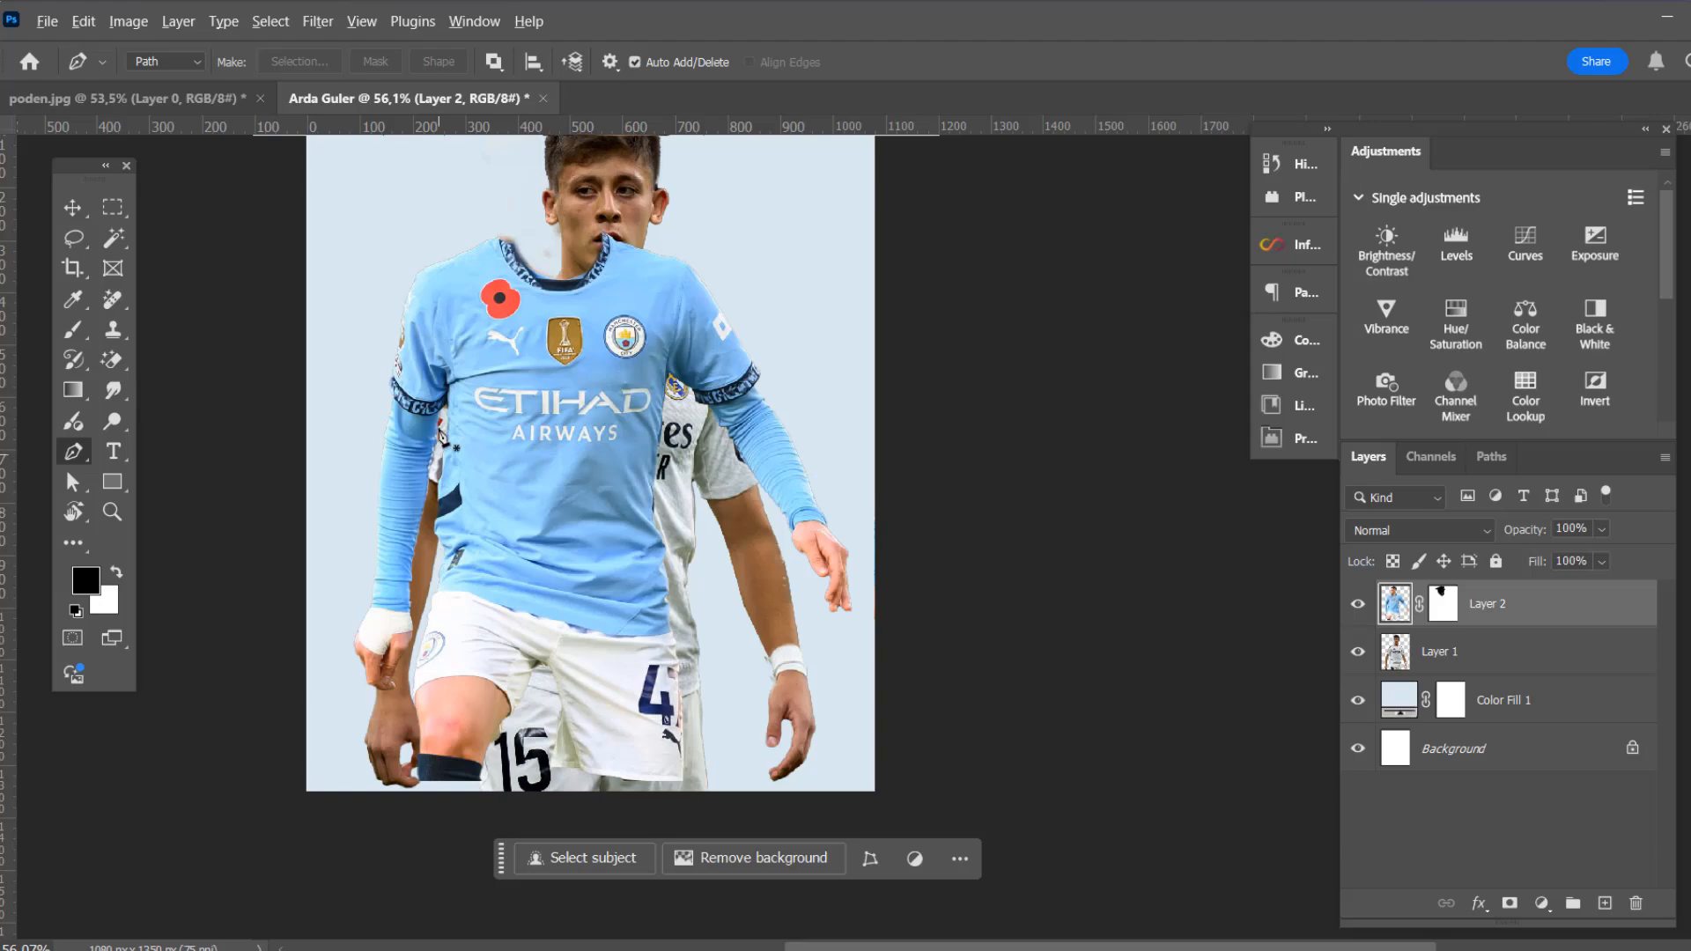
scroll(447, 401, "up", 4)
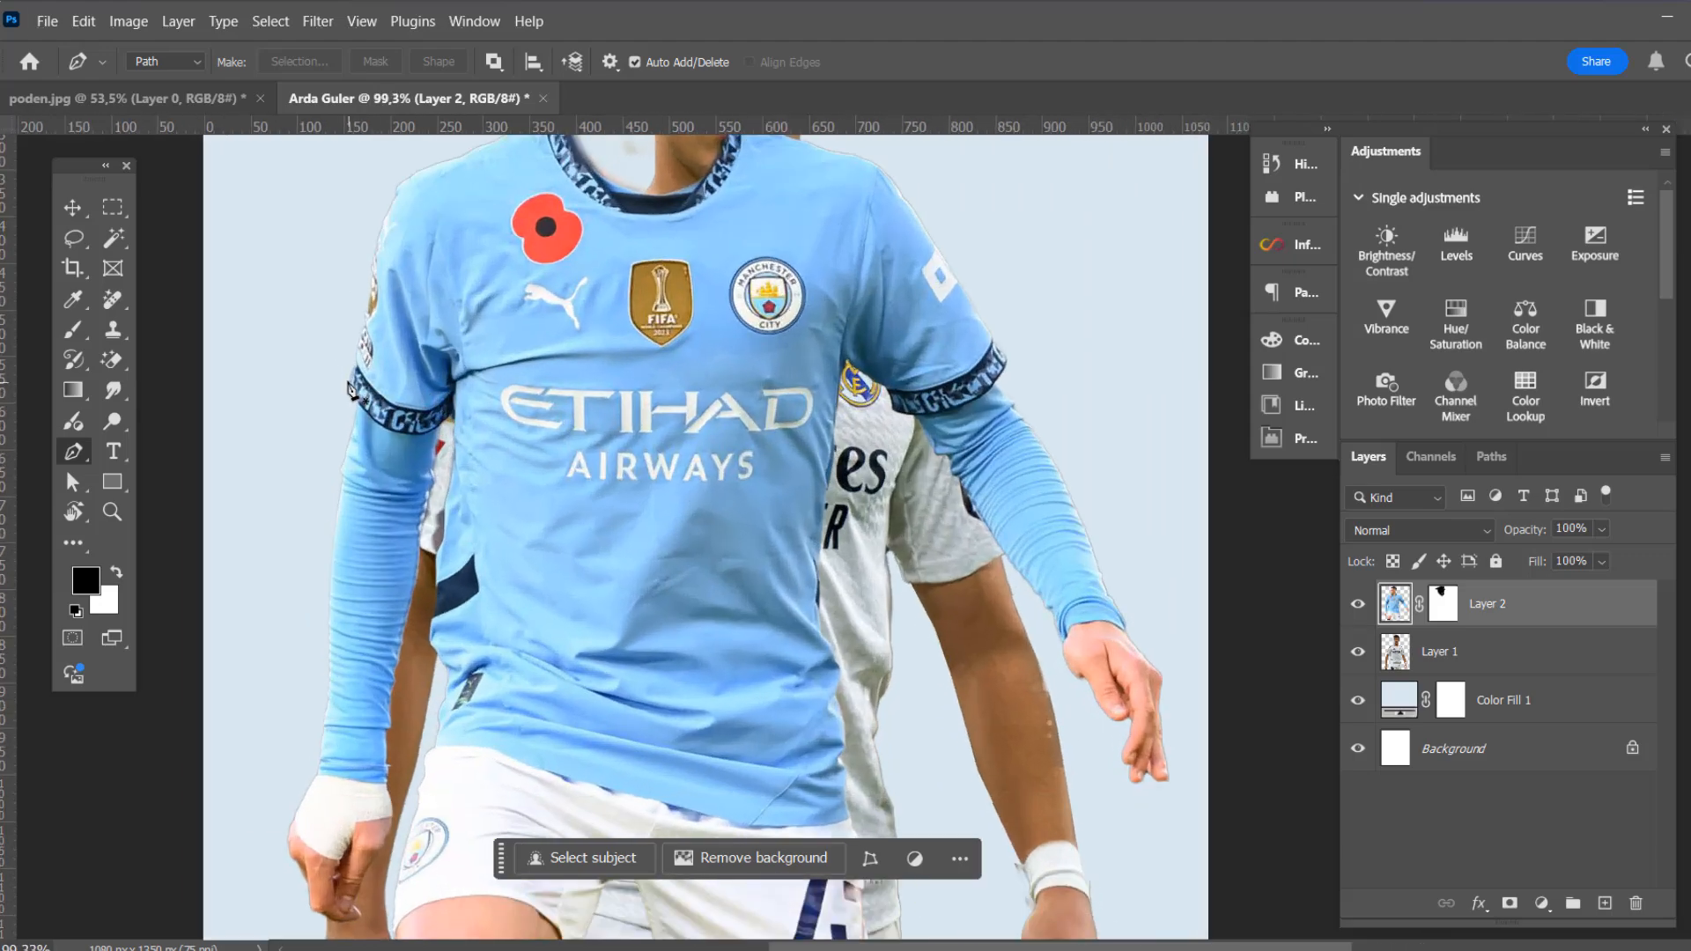
left_click(347, 382)
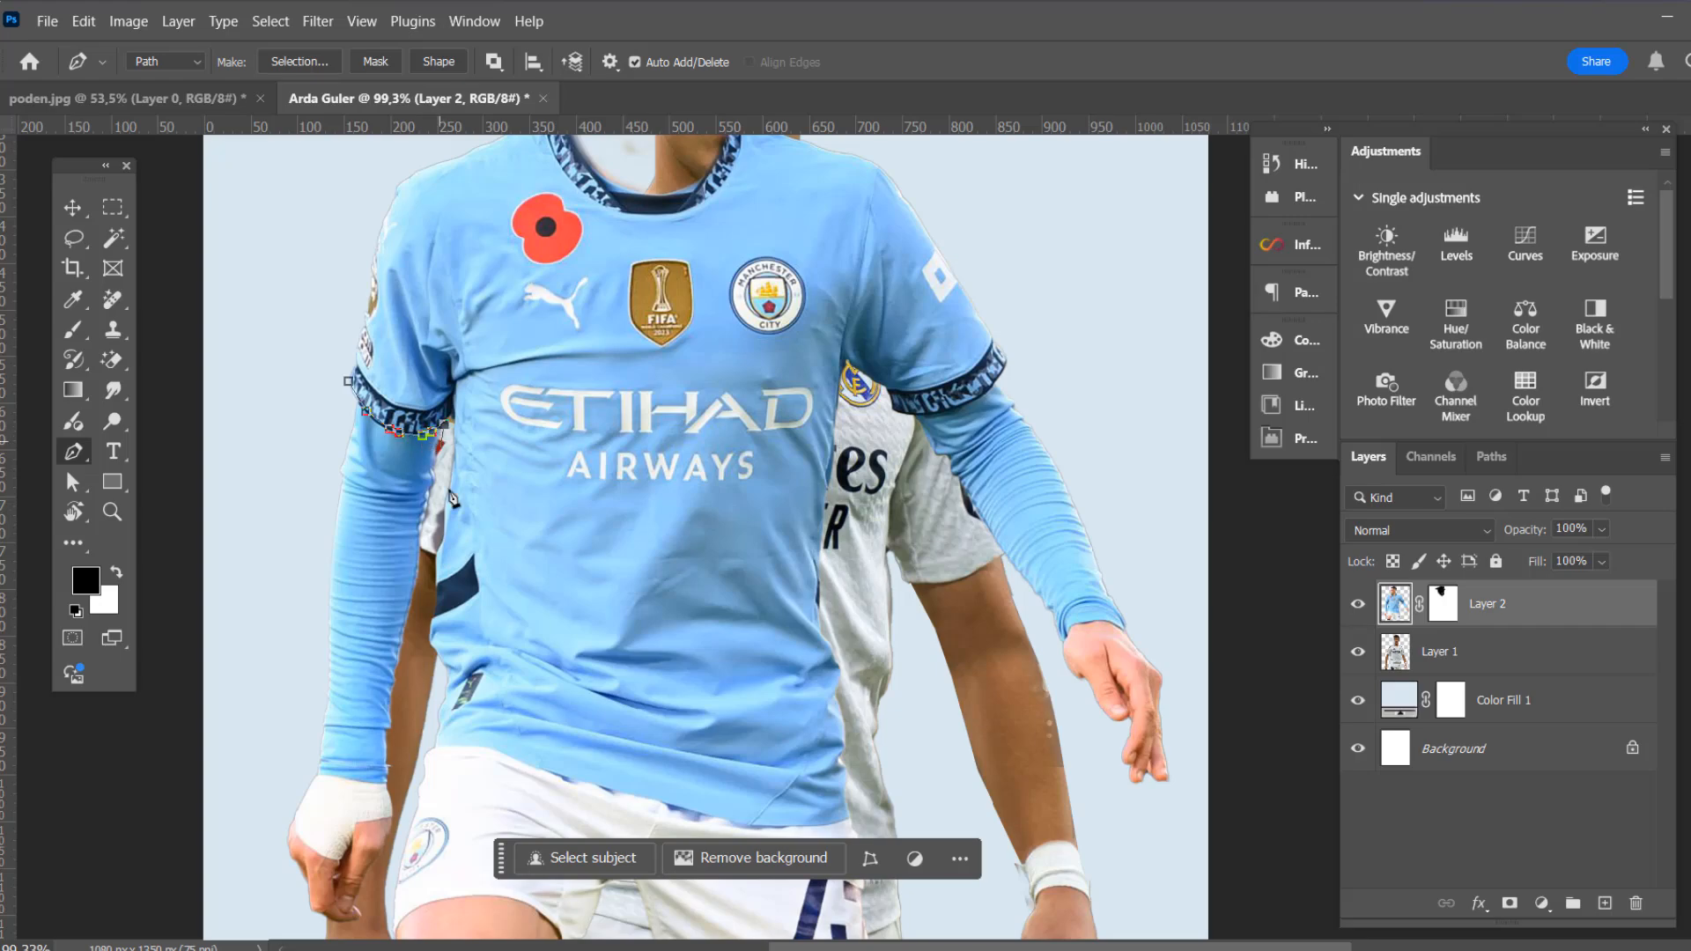
left_click(434, 532)
scroll(417, 811, "down", 4)
scroll(416, 810, "down", 4)
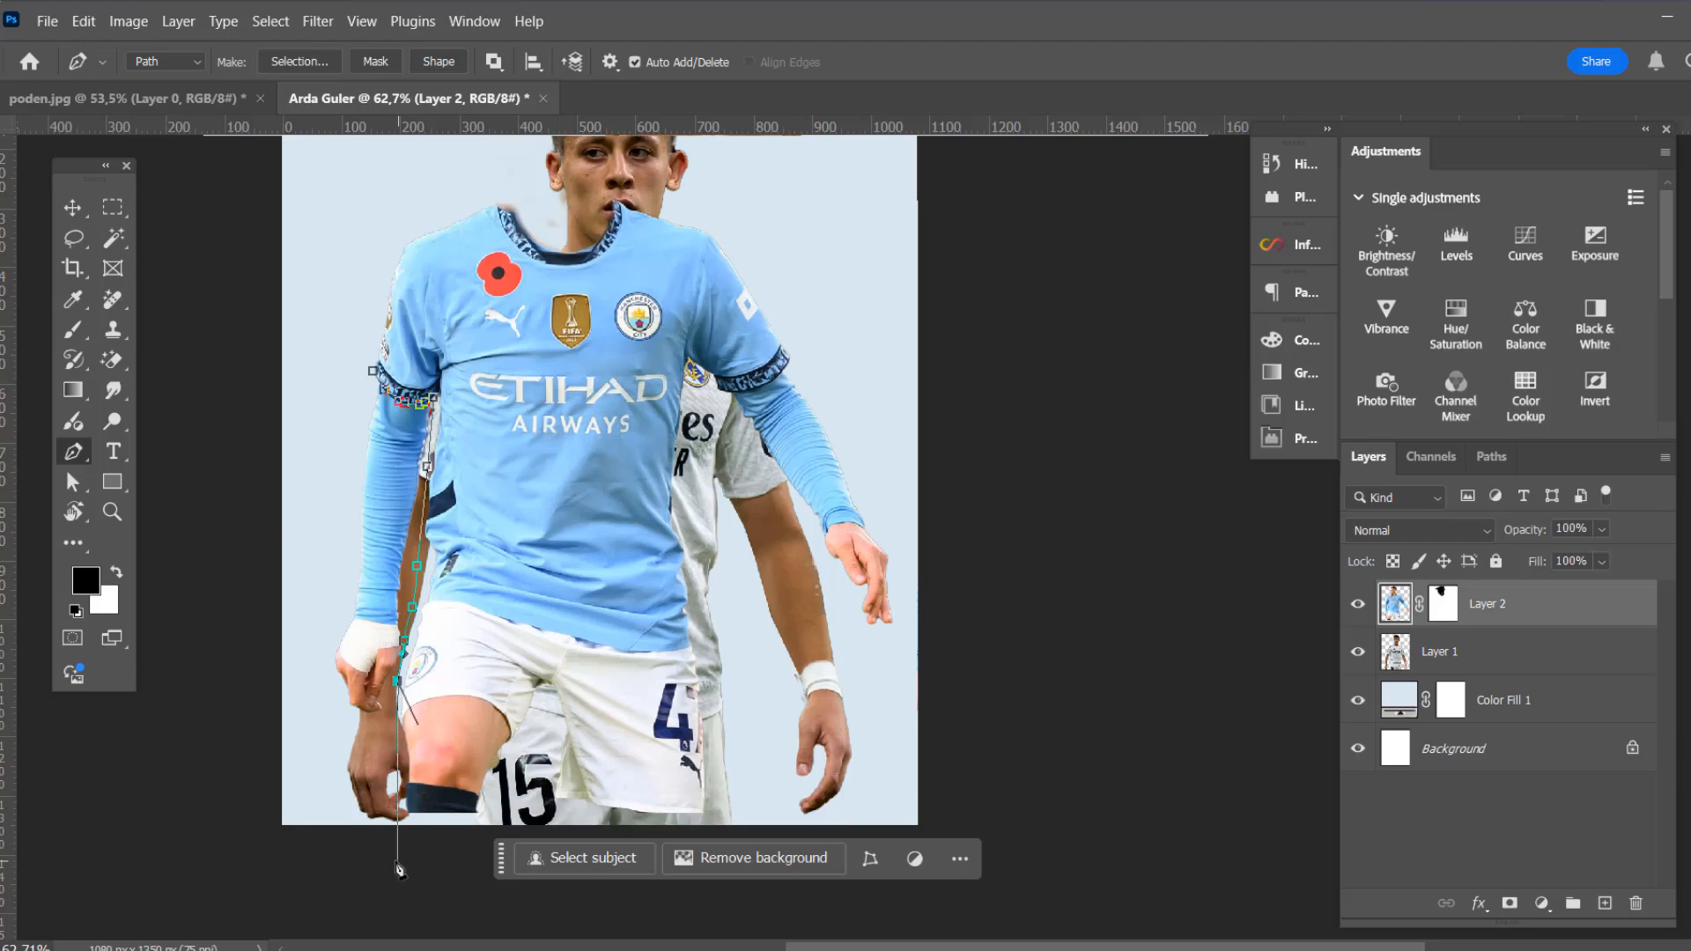
left_click(396, 857)
left_click(305, 769)
left_click(273, 552)
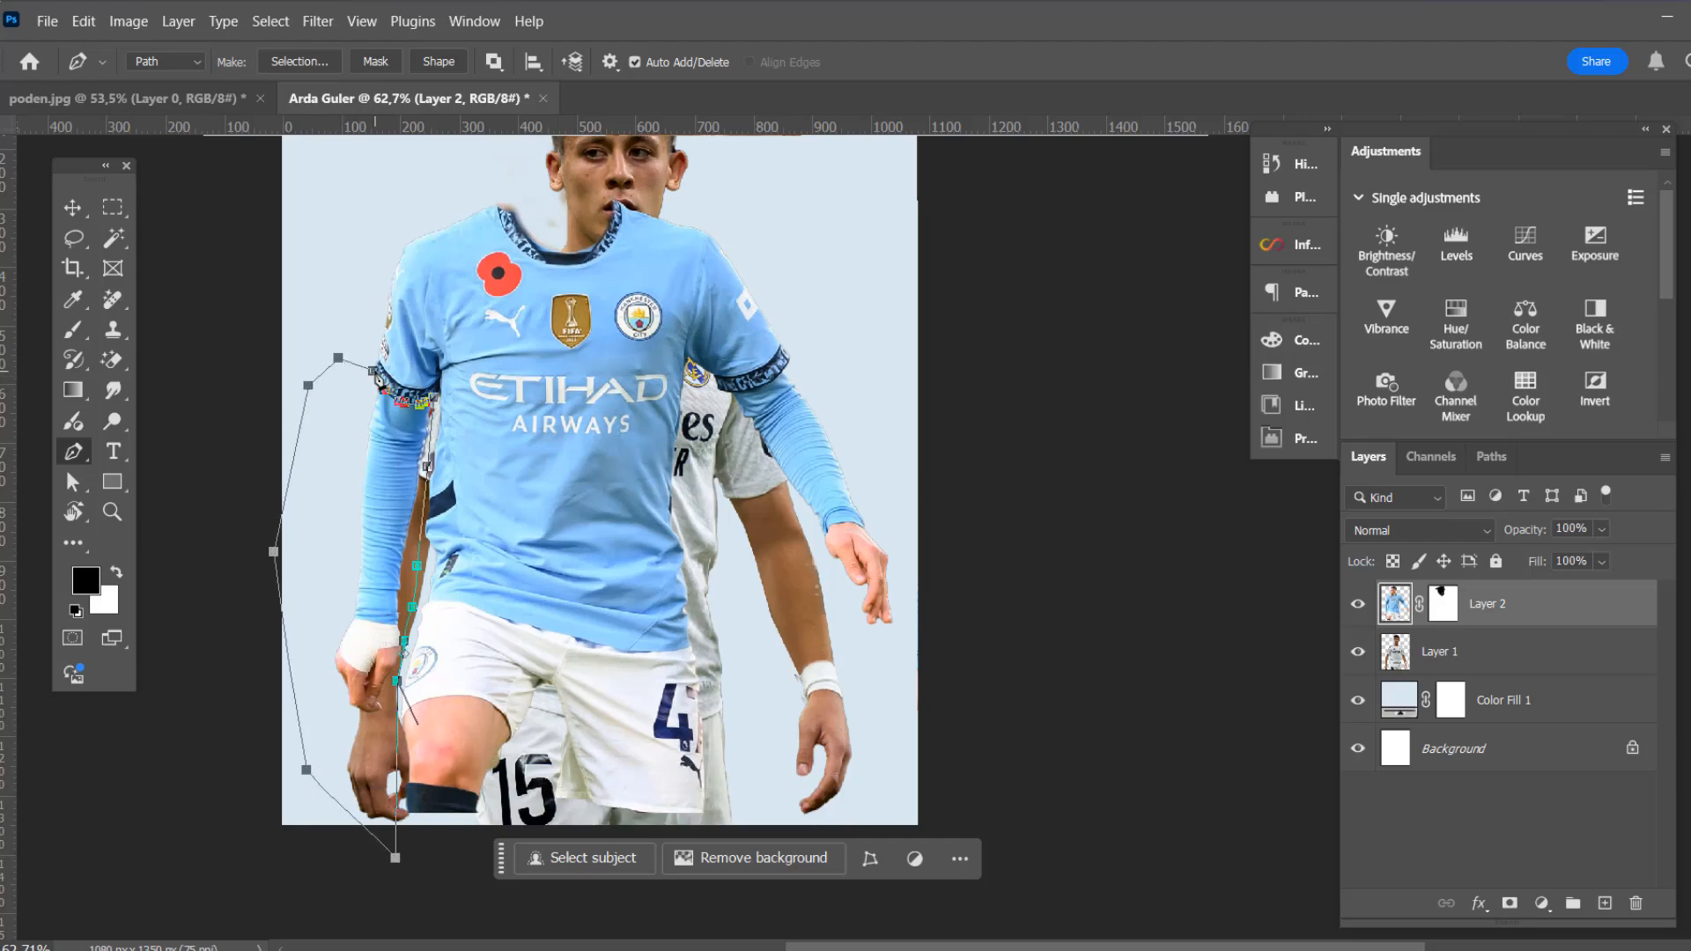
left_click(383, 381)
key("ctrl+Return")
key("Delete")
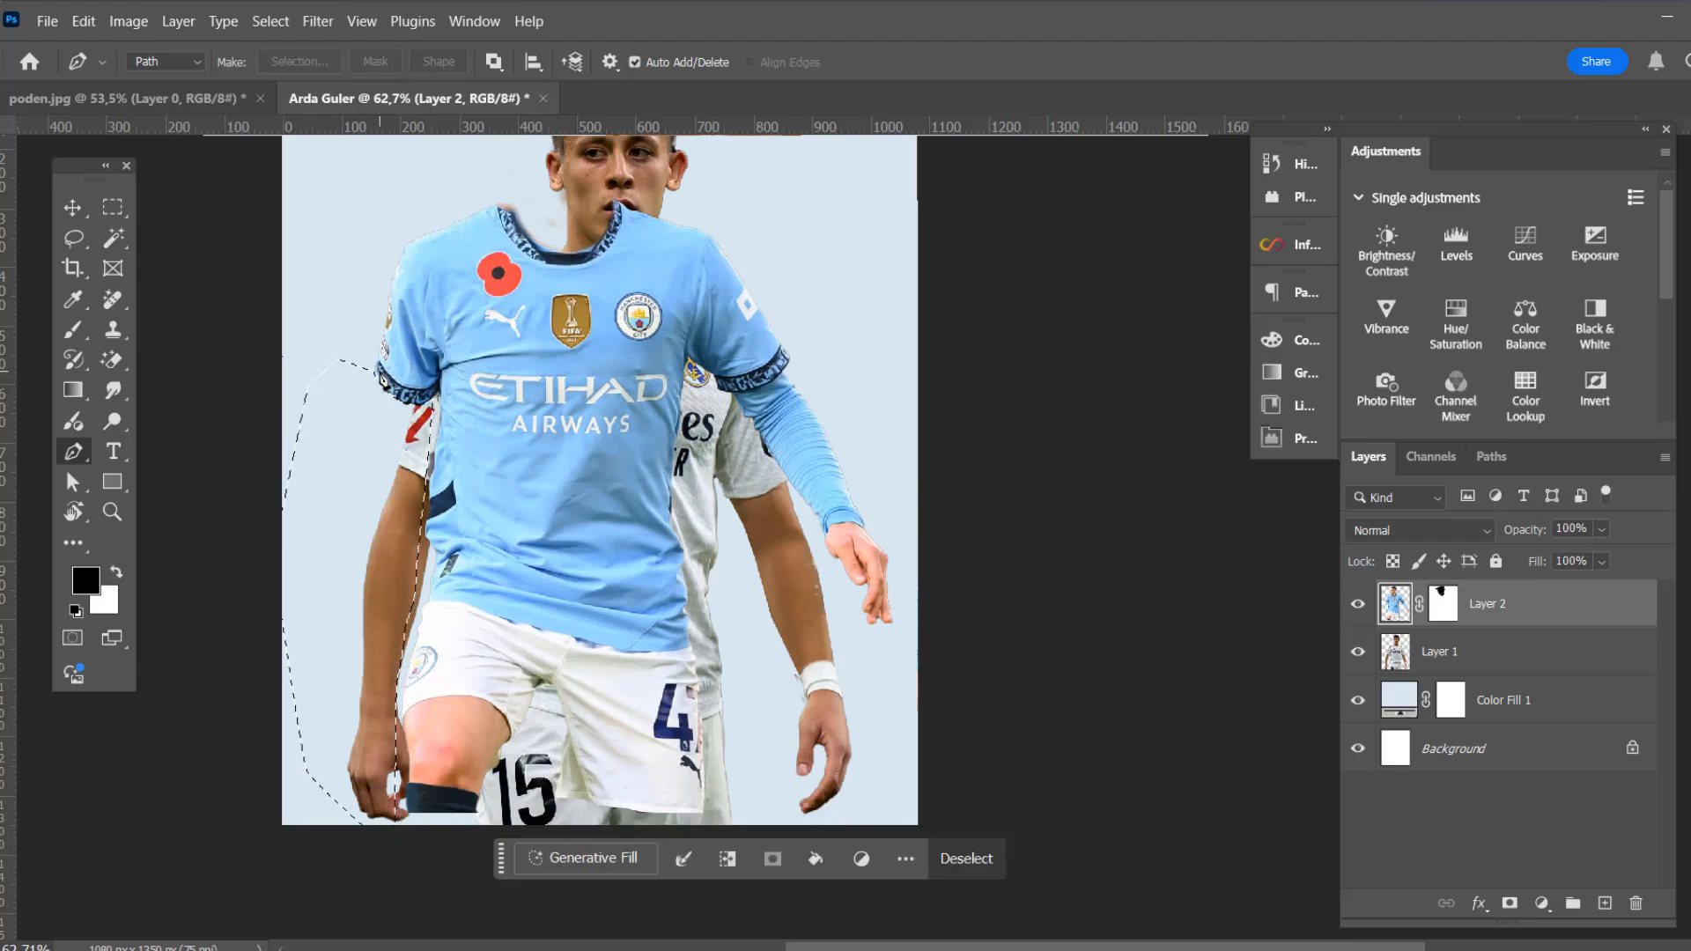
key("ctrl+d")
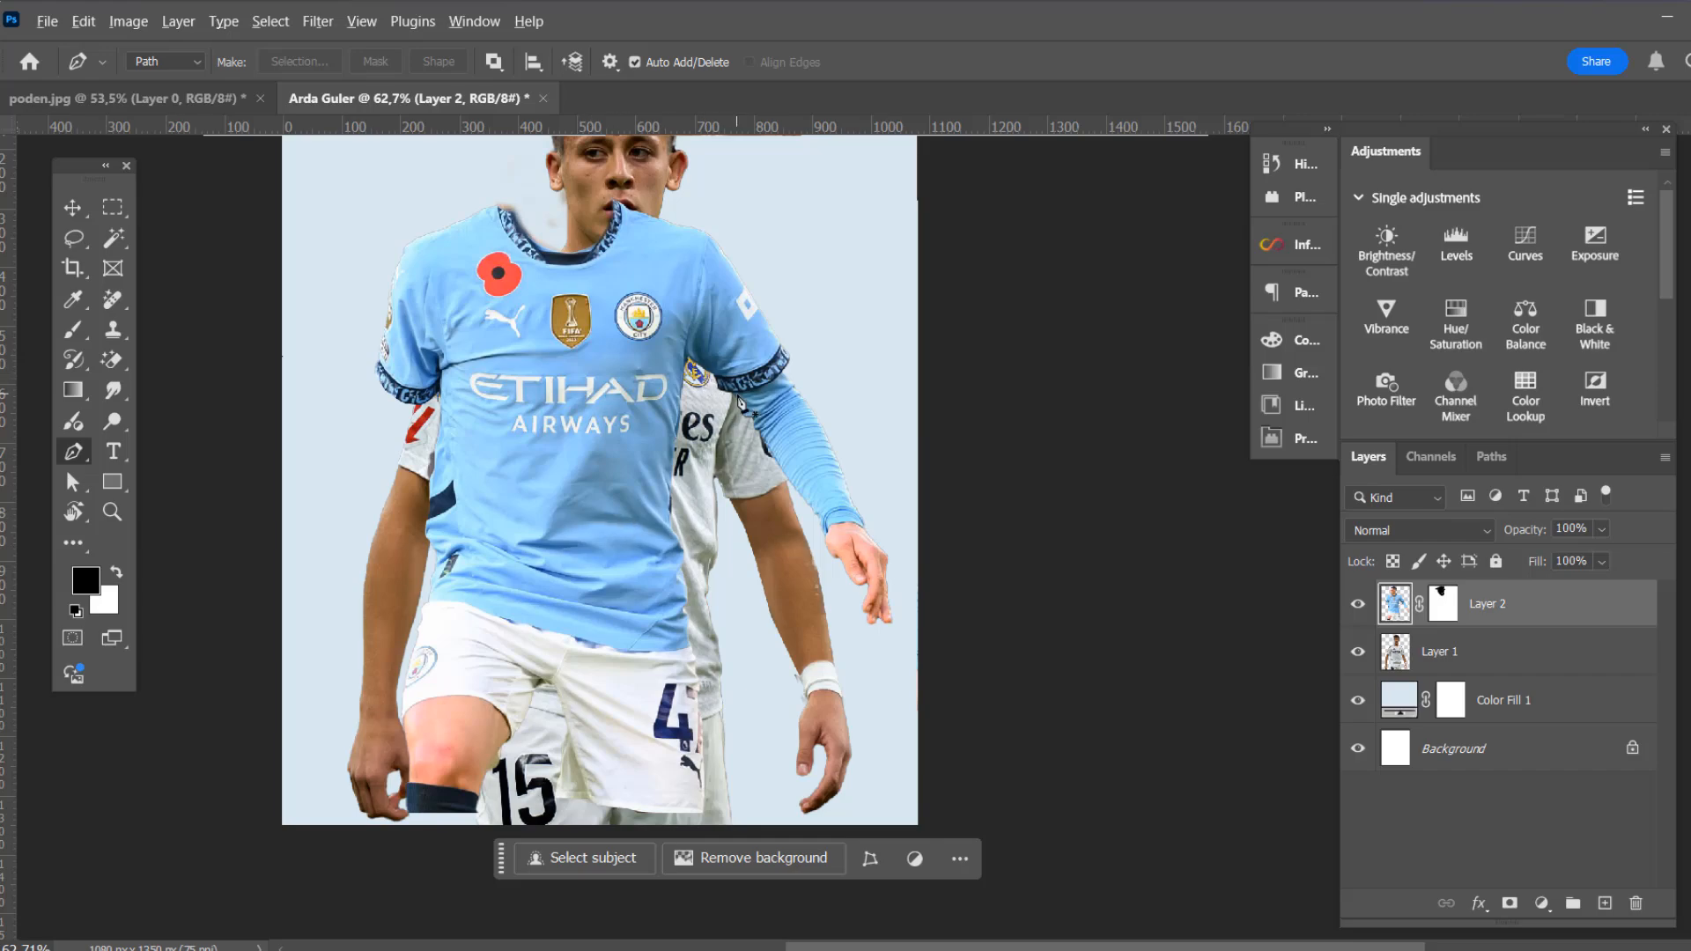
Outline the body's other arm below the sleeve cuff with the Pen tool, delete it from the layer and deselect
scroll(739, 404, "up", 3)
left_click(721, 399)
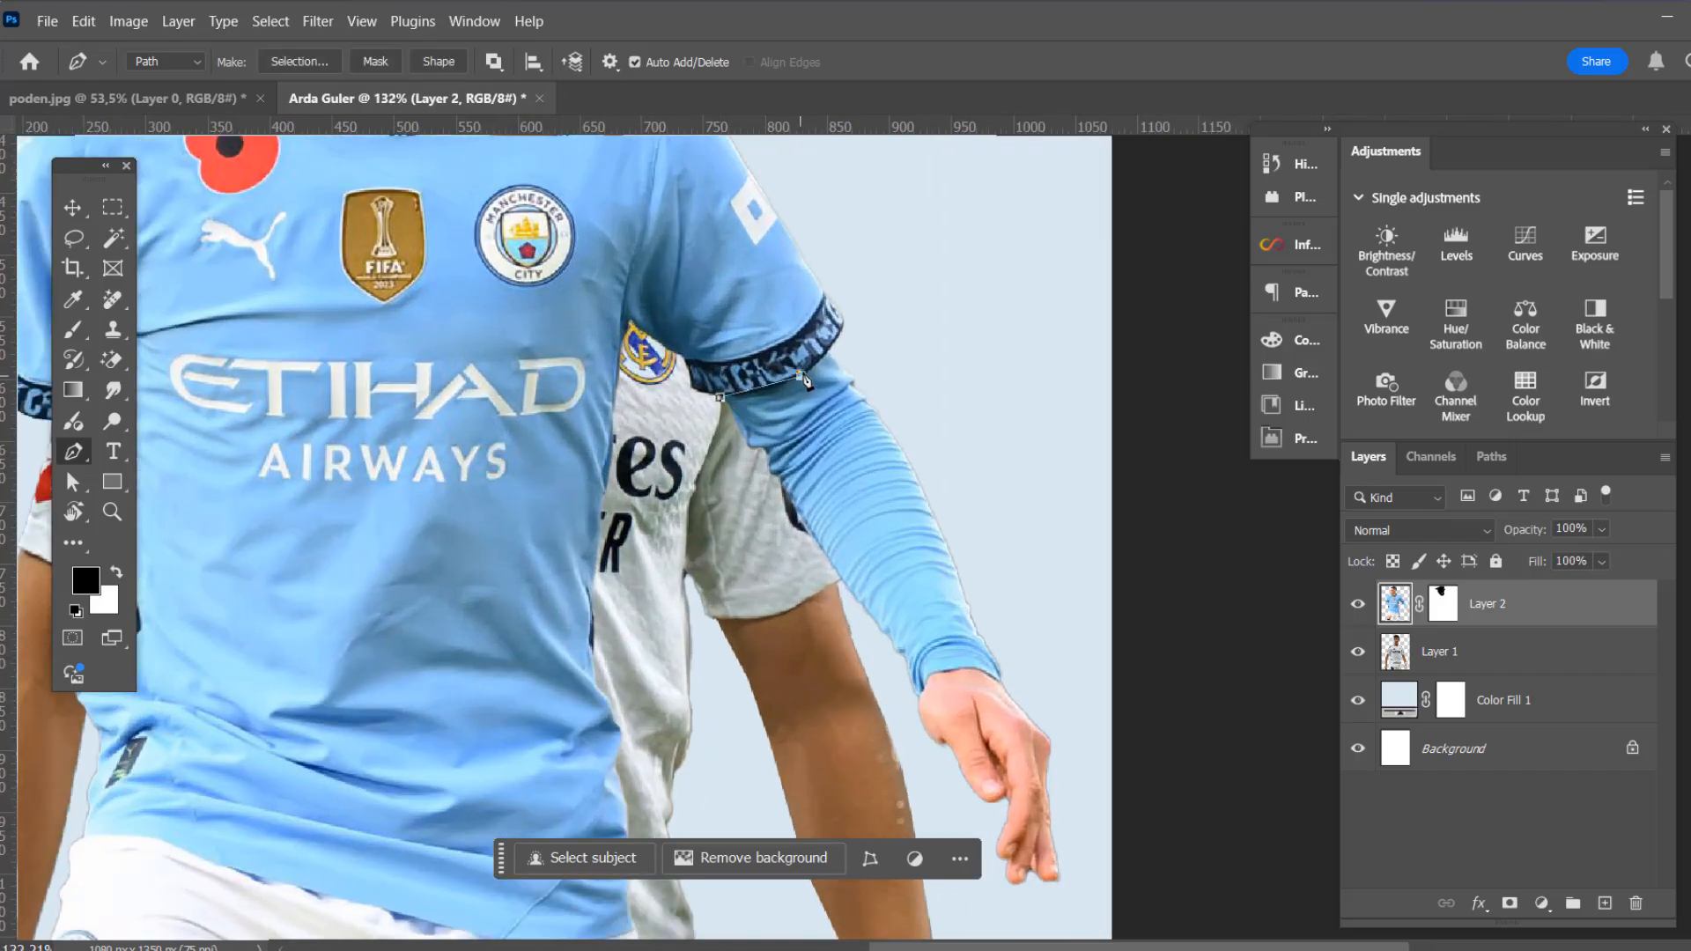
left_click(1015, 508)
left_click_drag(1061, 585, 1074, 594)
scroll(1067, 618, "down", 5)
left_click(1130, 766)
left_click(1064, 832)
left_click_drag(862, 489, 863, 504)
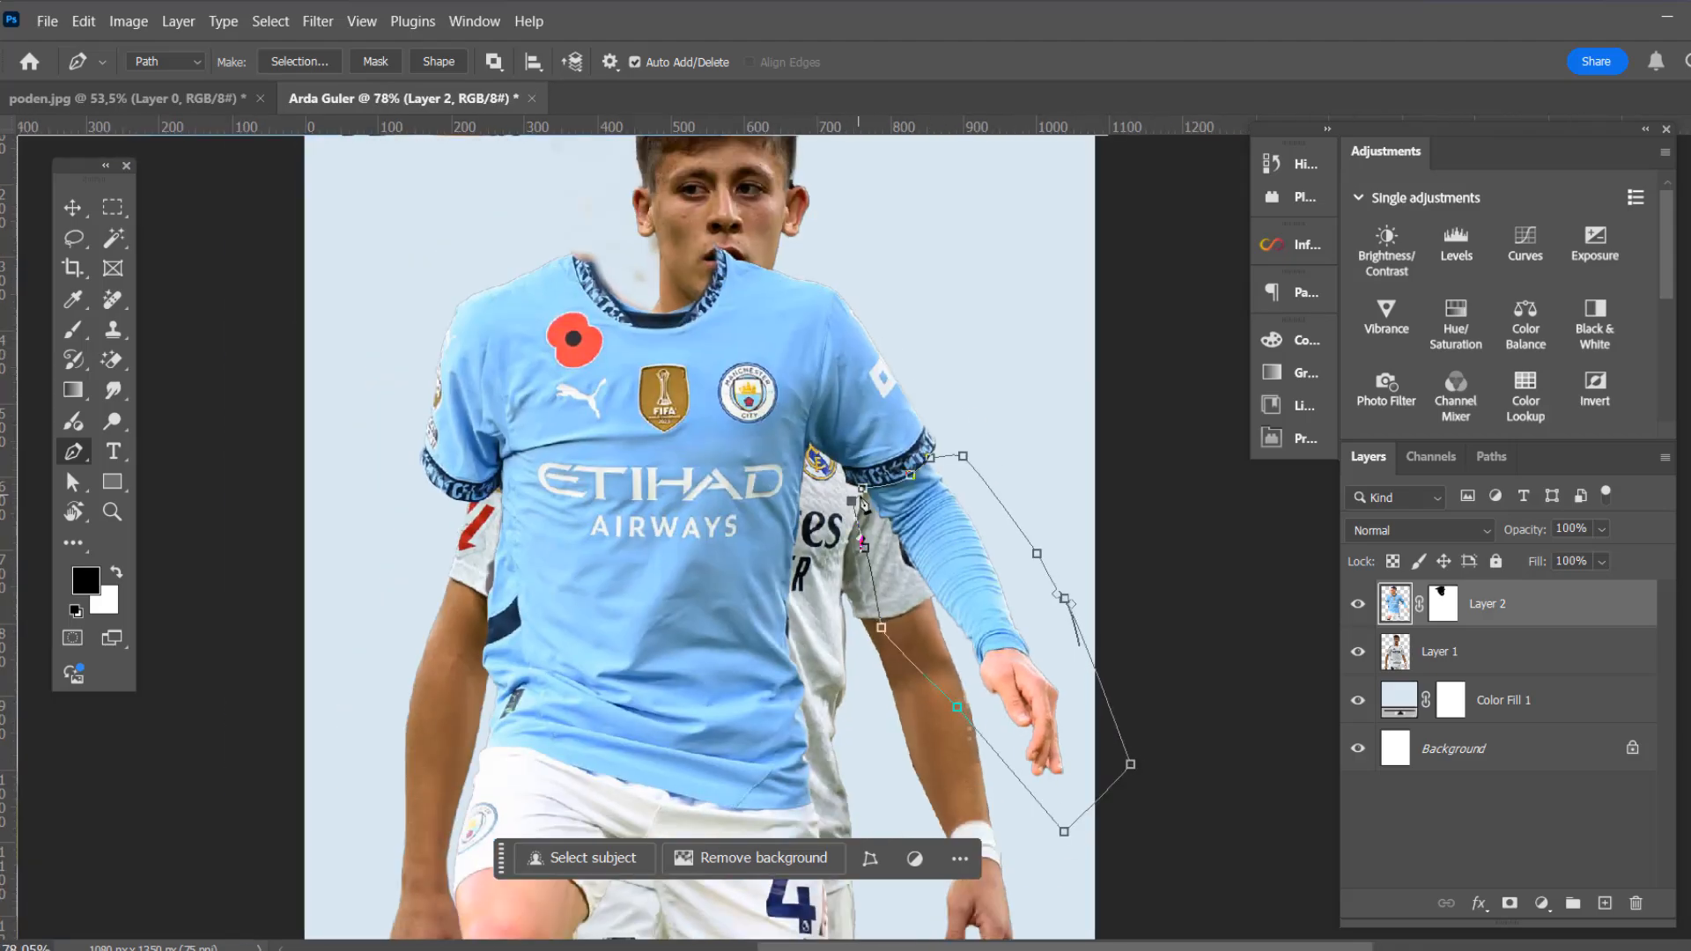
key("ctrl+Return")
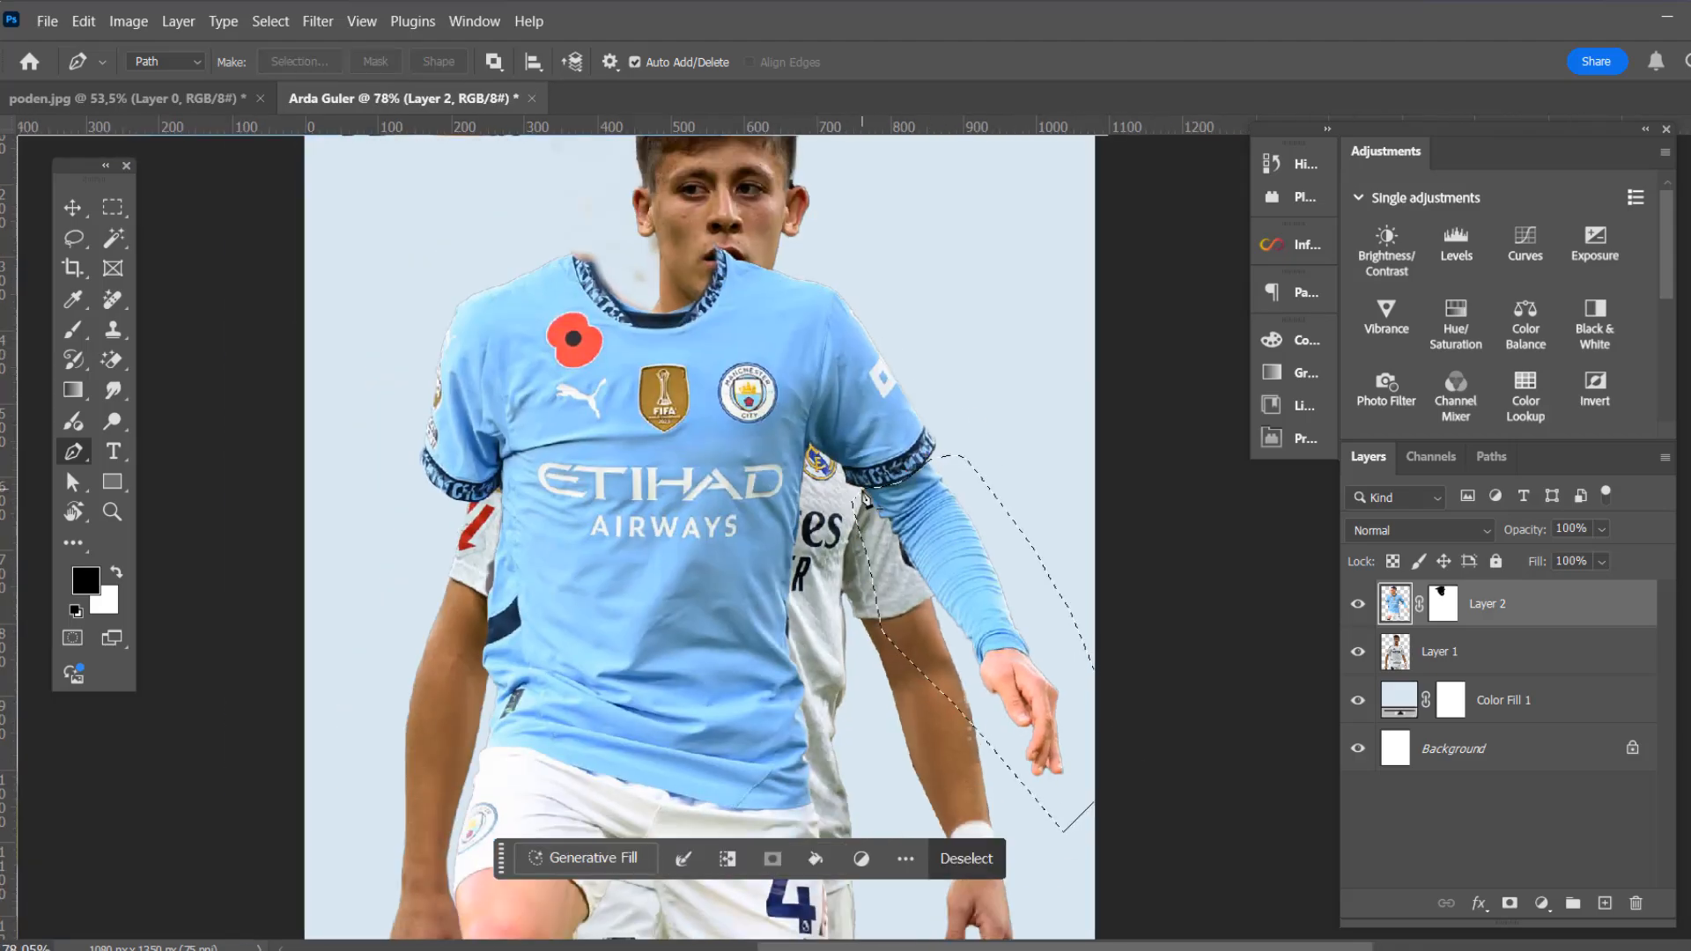
key("Delete")
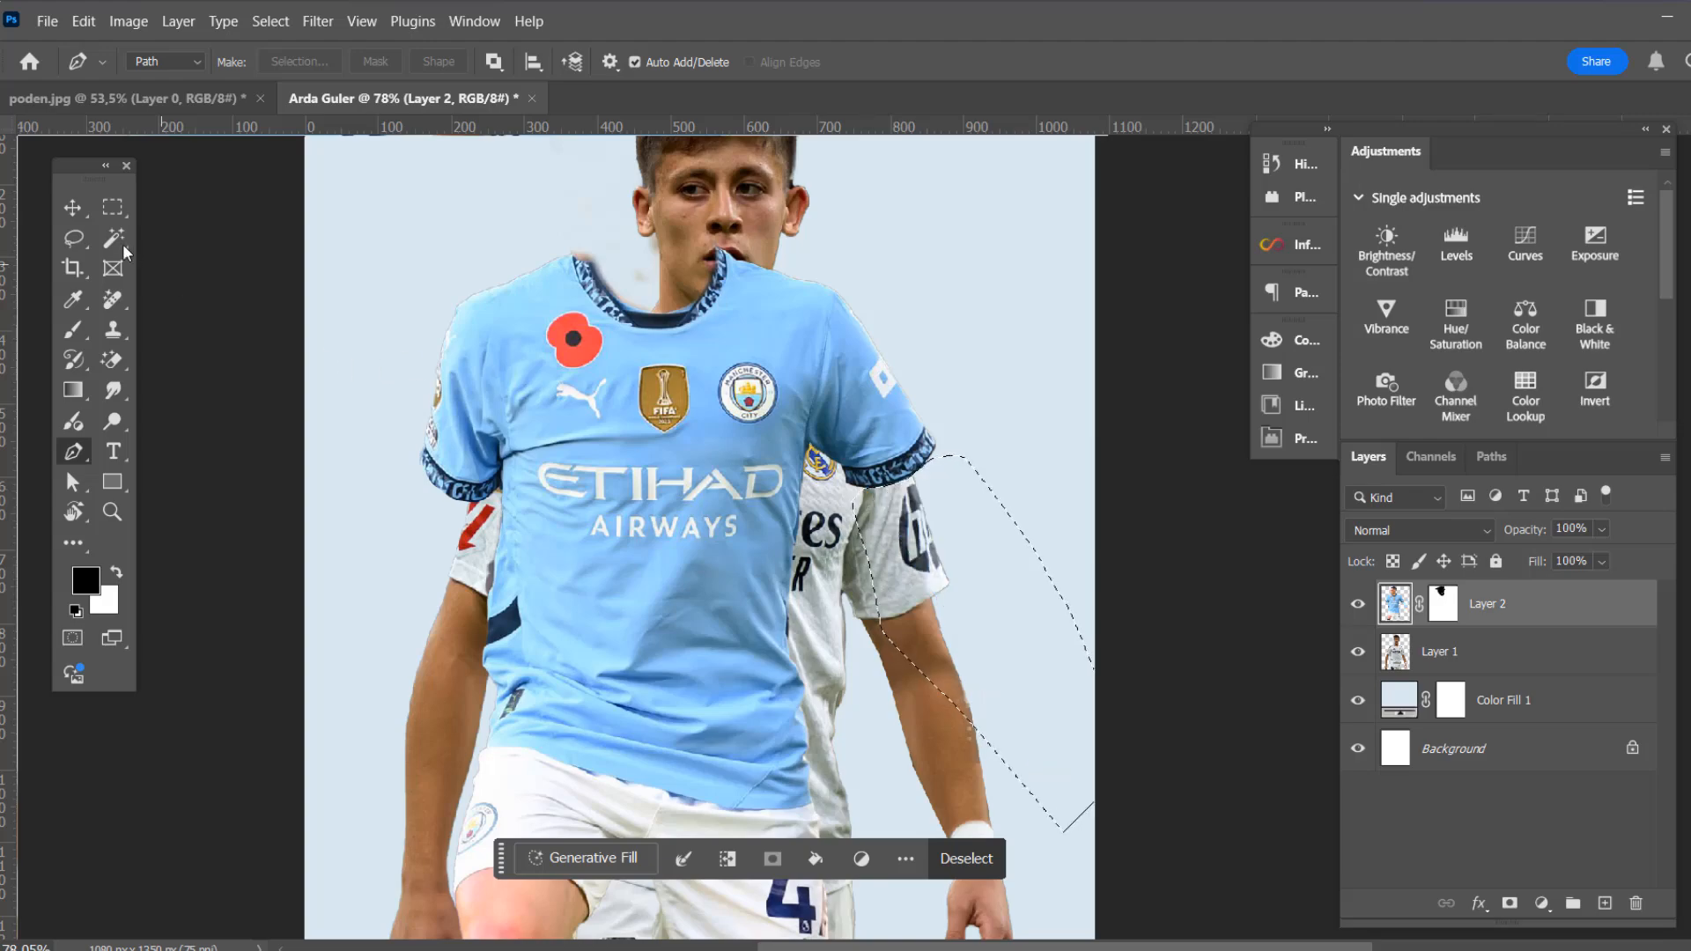
key("v")
key("ctrl+d")
Move the armless blue-shirted body down and right so its collar fits around the rear player's neck
left_click_drag(706, 443, 771, 527)
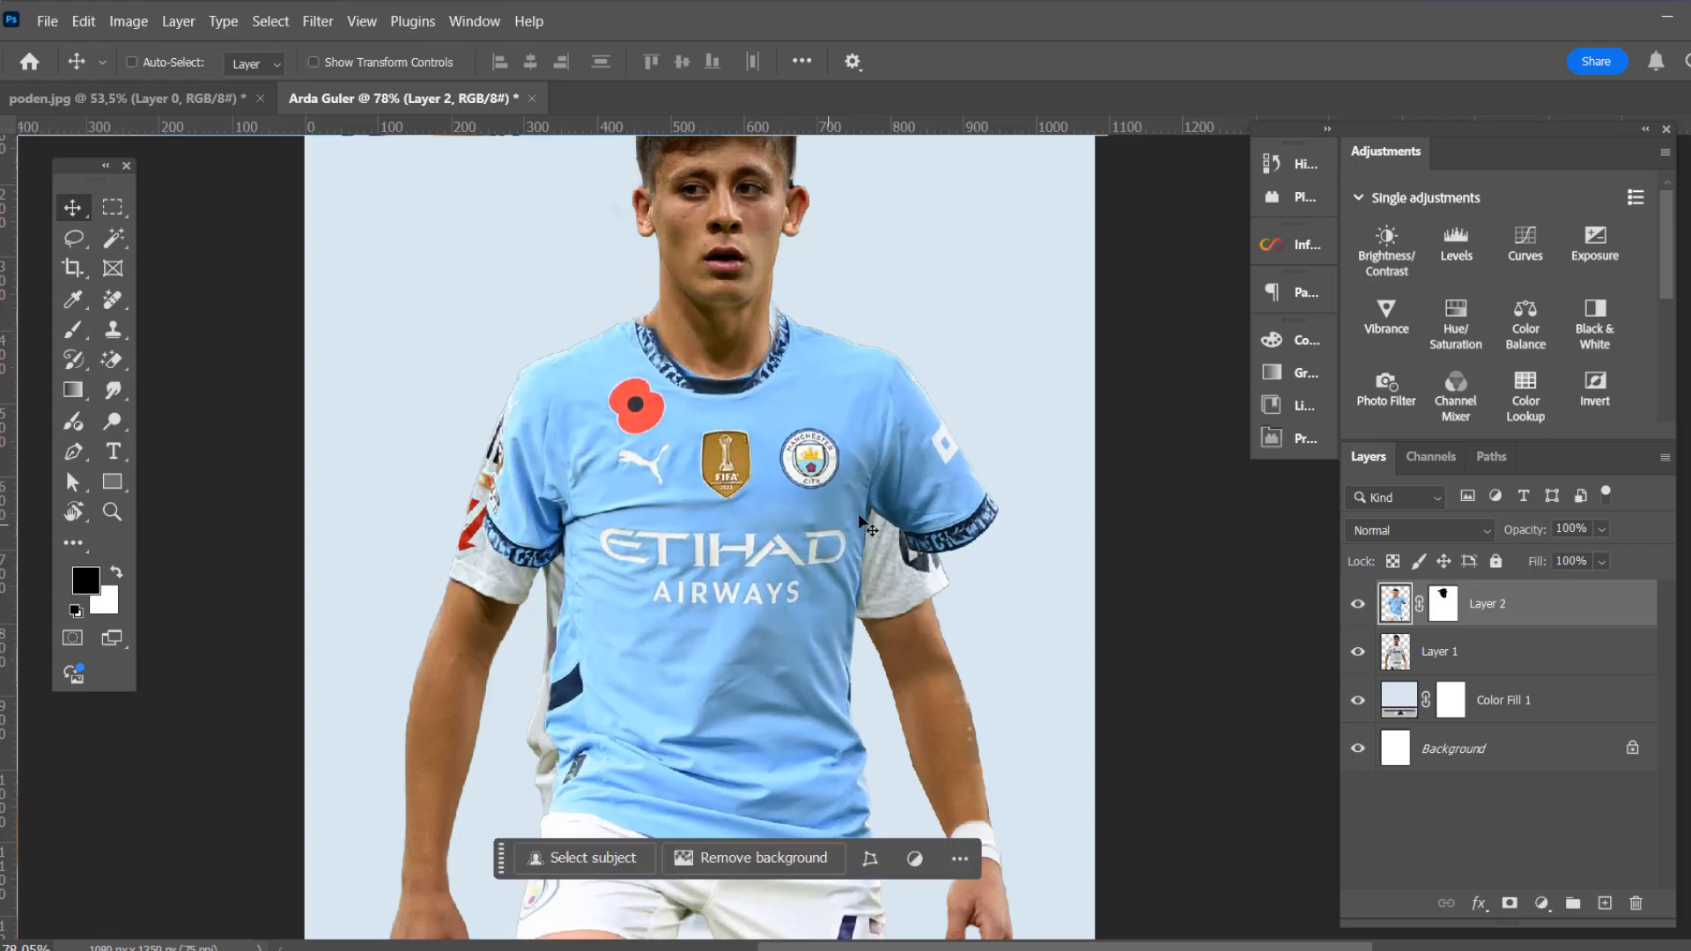
scroll(859, 521, "down", 2)
scroll(871, 484, "down", 1)
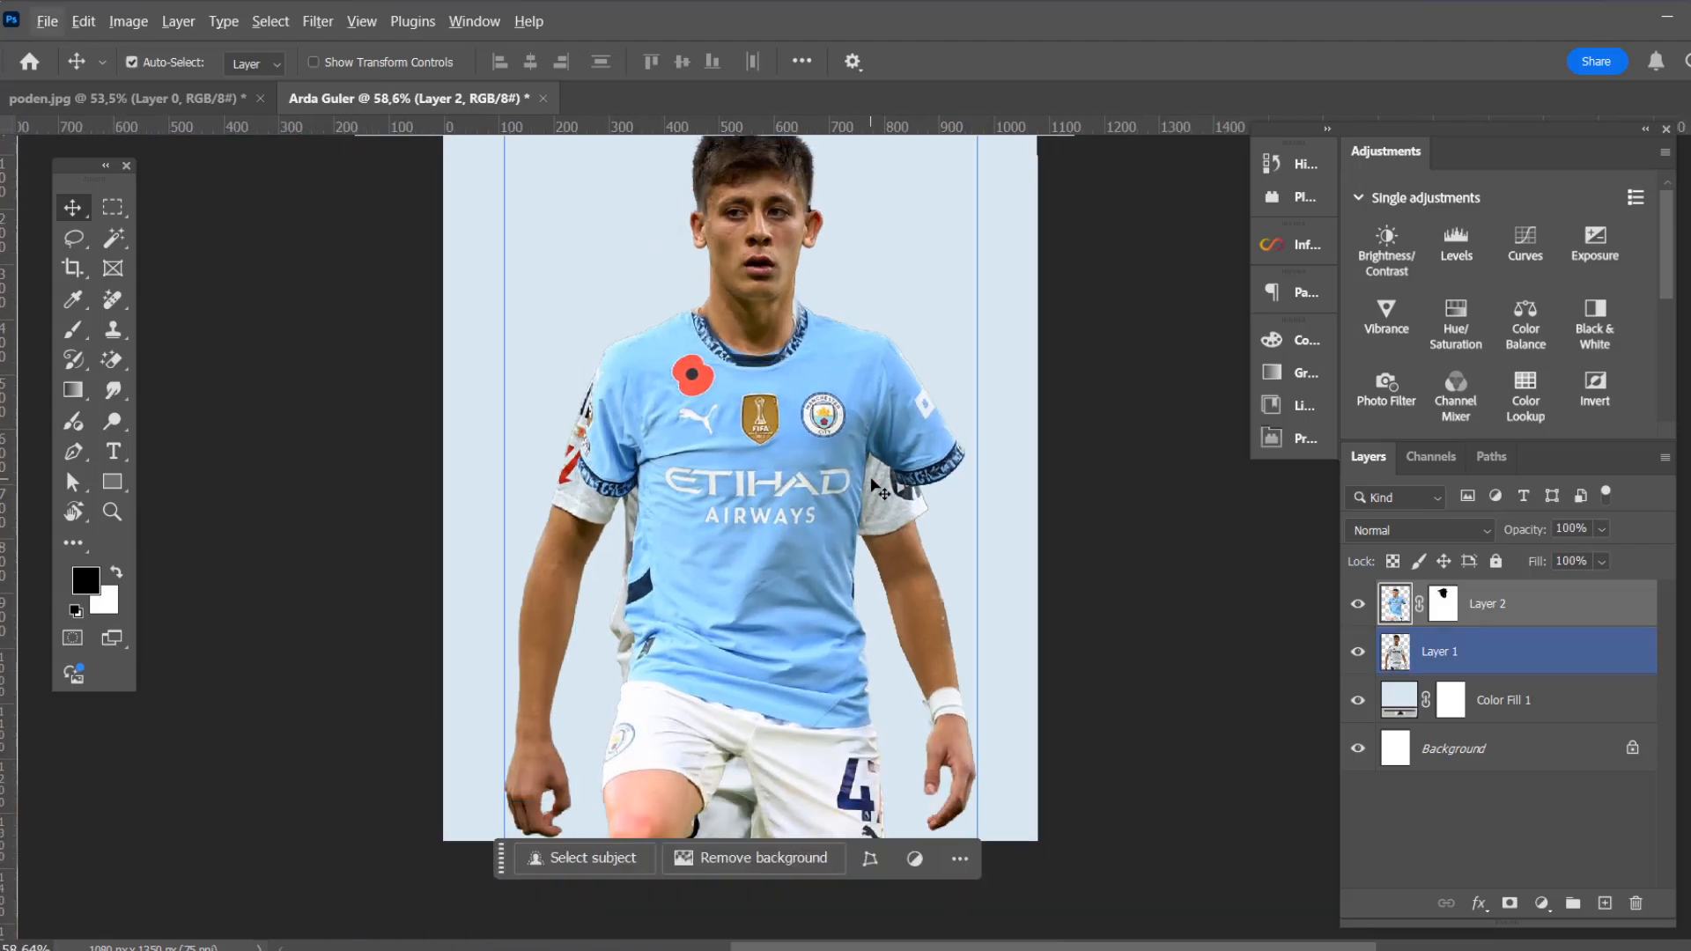
Start a Puppet Warp on Layer 2 and place four pins down the shirt's middle, from the FIFA badge to the hem
left_click(1111, 477)
scroll(863, 300, "up", 4)
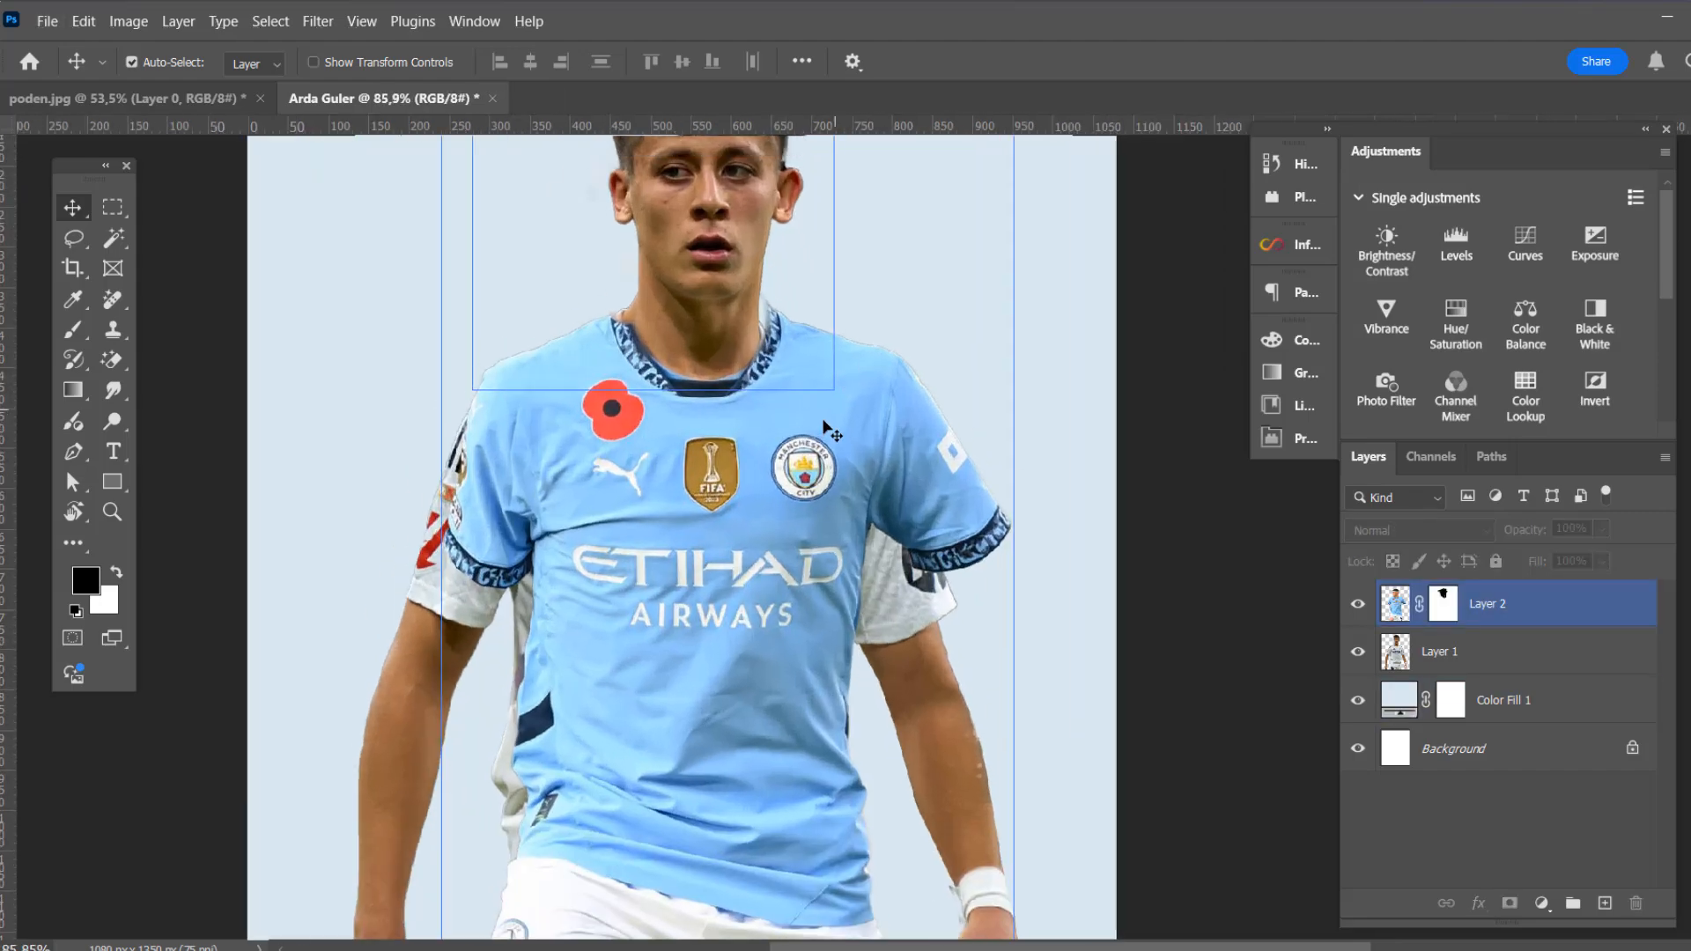
left_click_drag(825, 427, 866, 558)
left_click(876, 524)
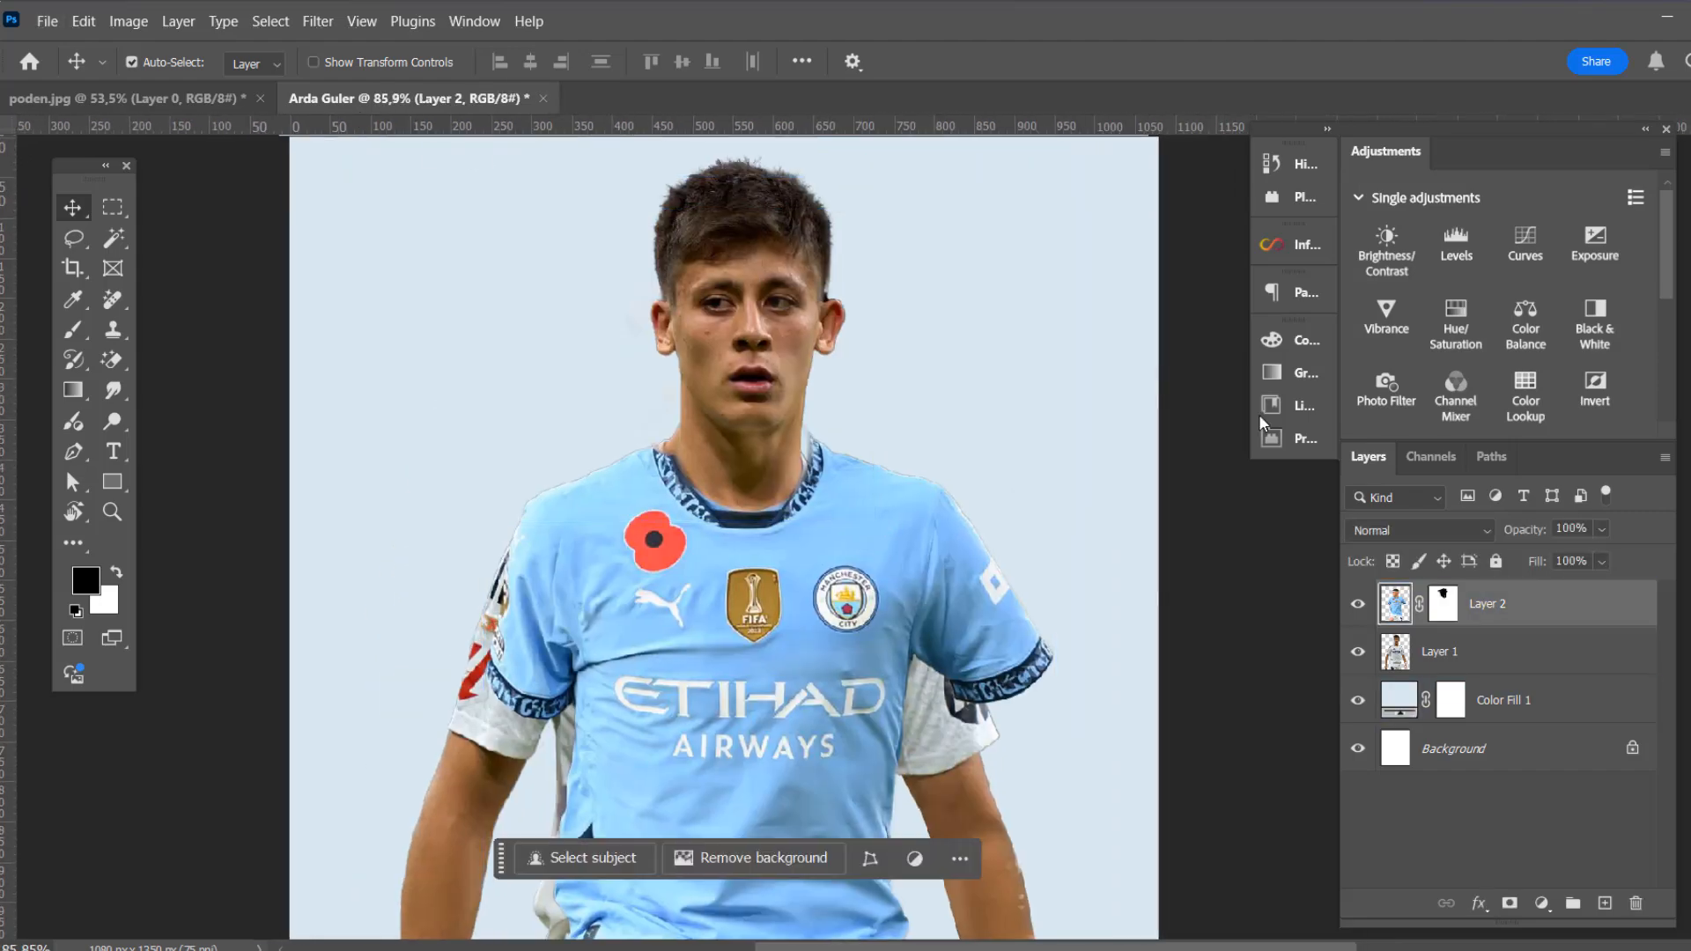
left_click(137, 28)
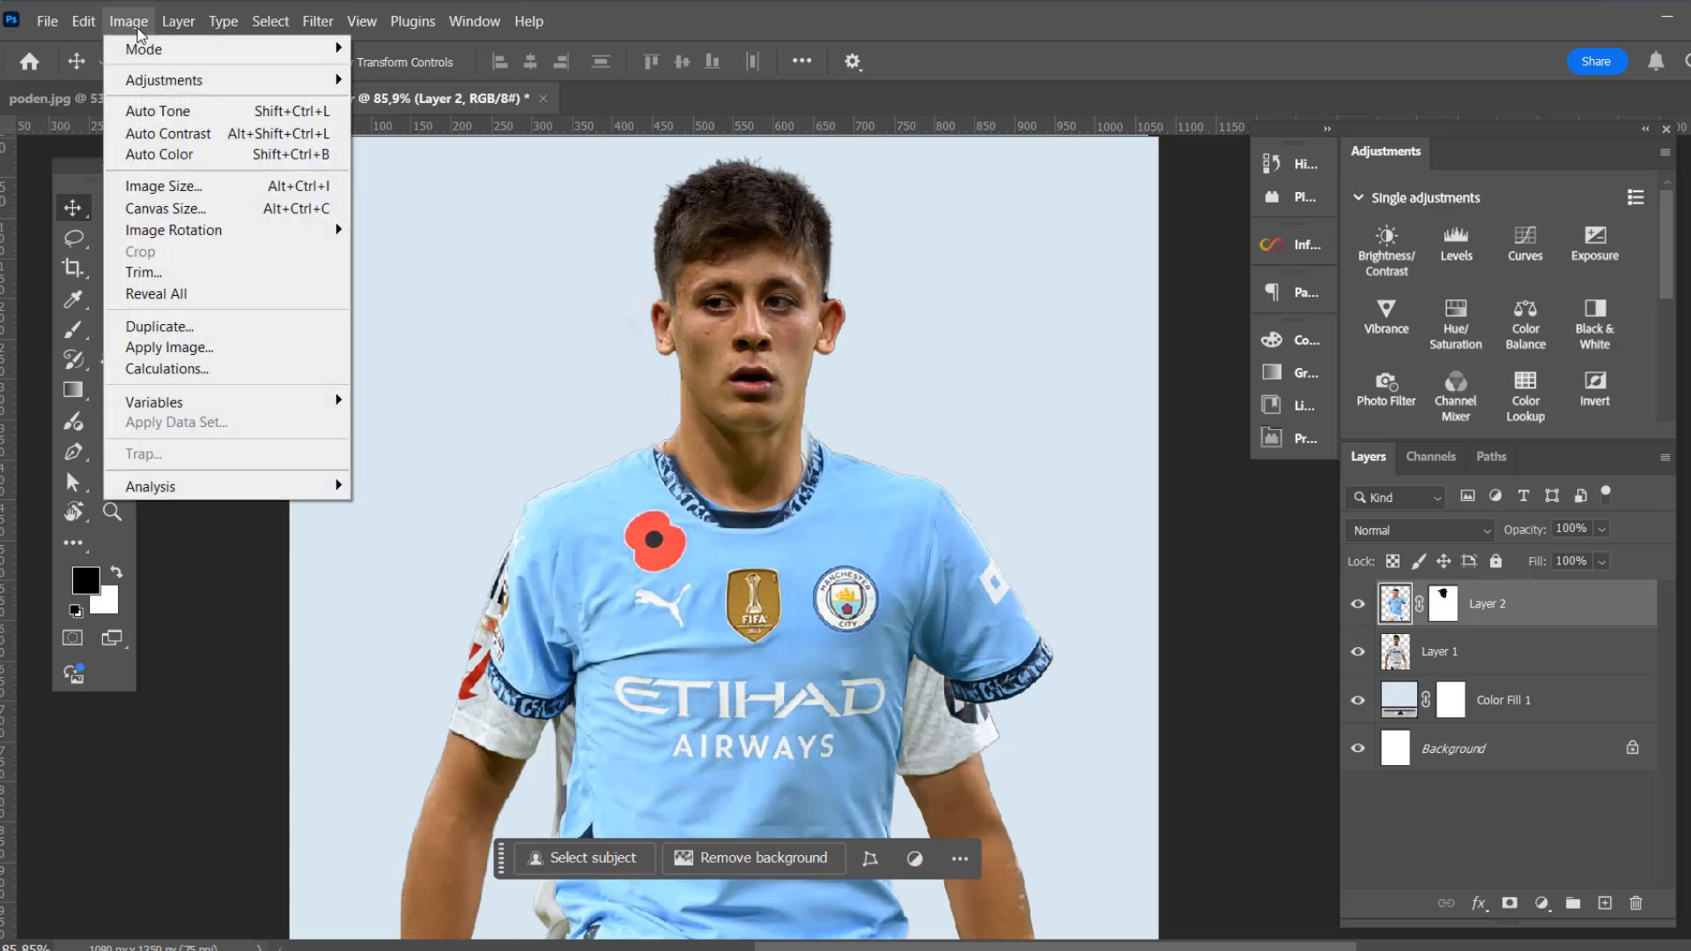
mouse_move(94, 29)
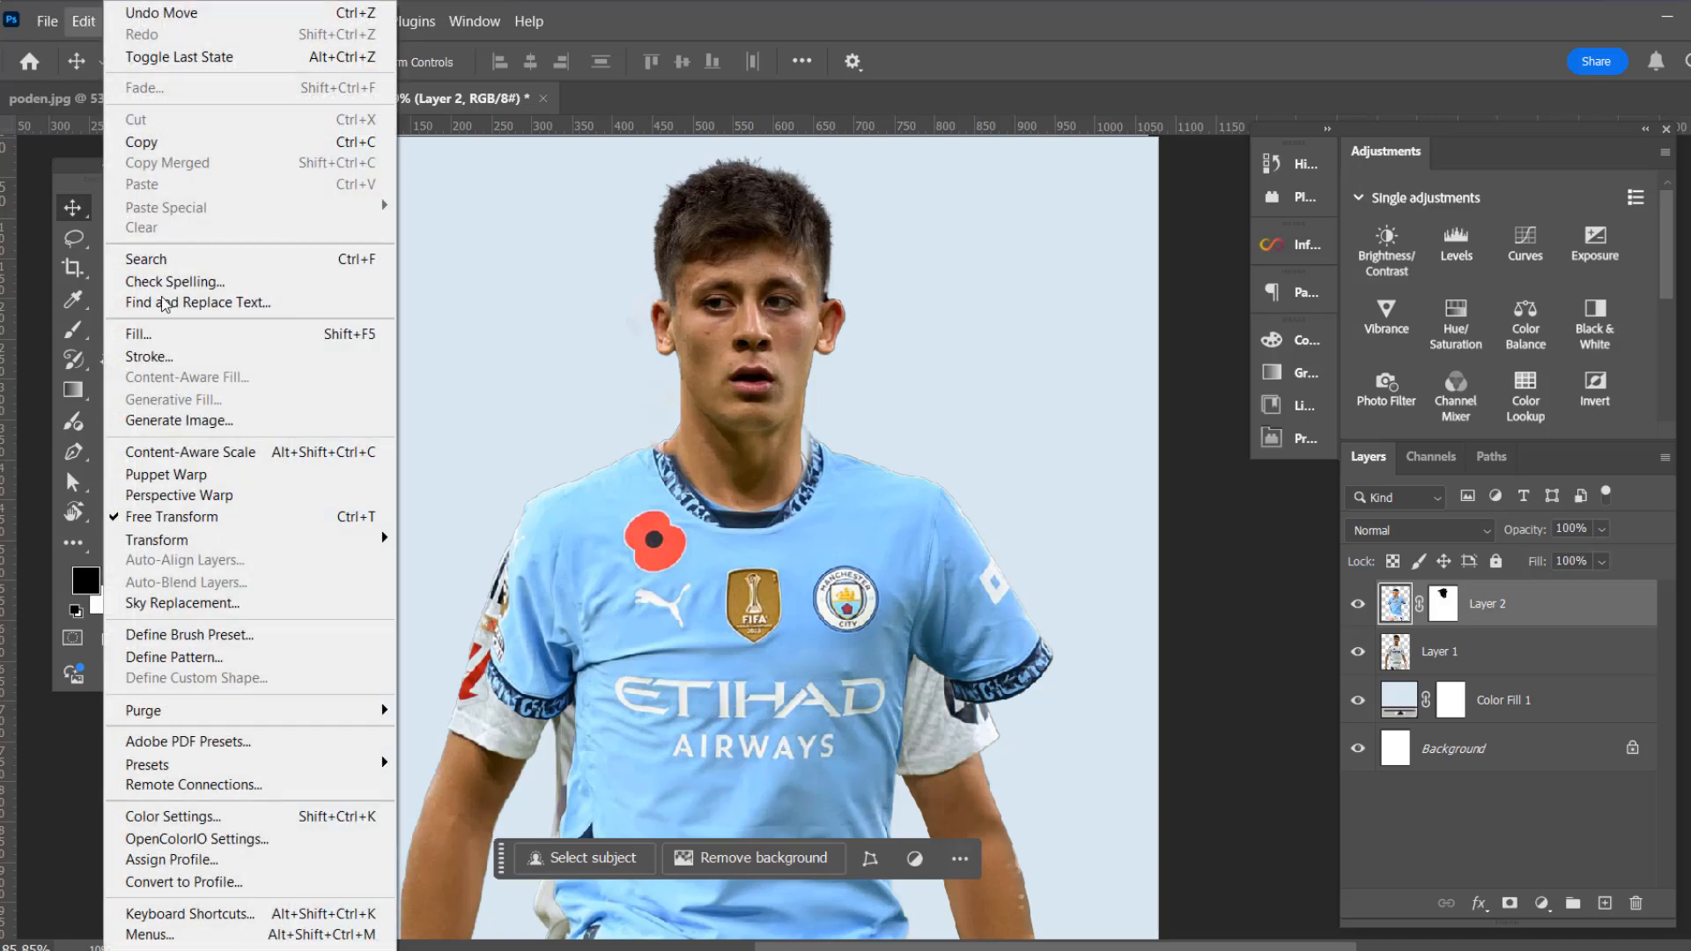
left_click(201, 479)
scroll(765, 584, "down", 4)
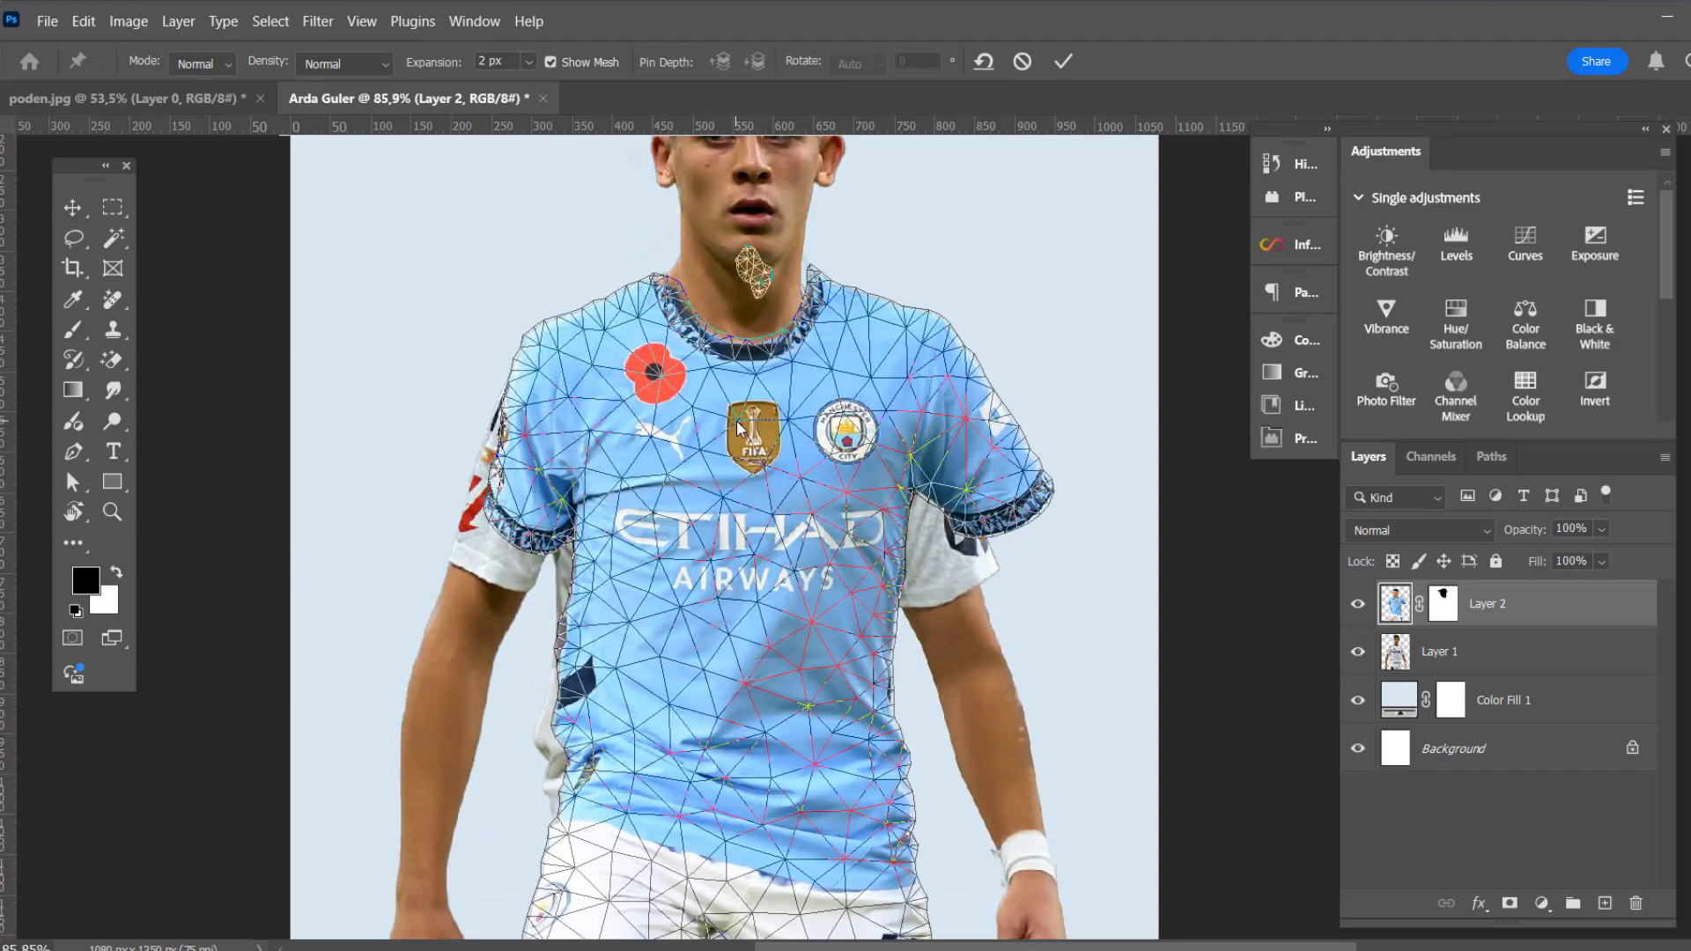
left_click(745, 431)
left_click(765, 594)
scroll(759, 595, "down", 1)
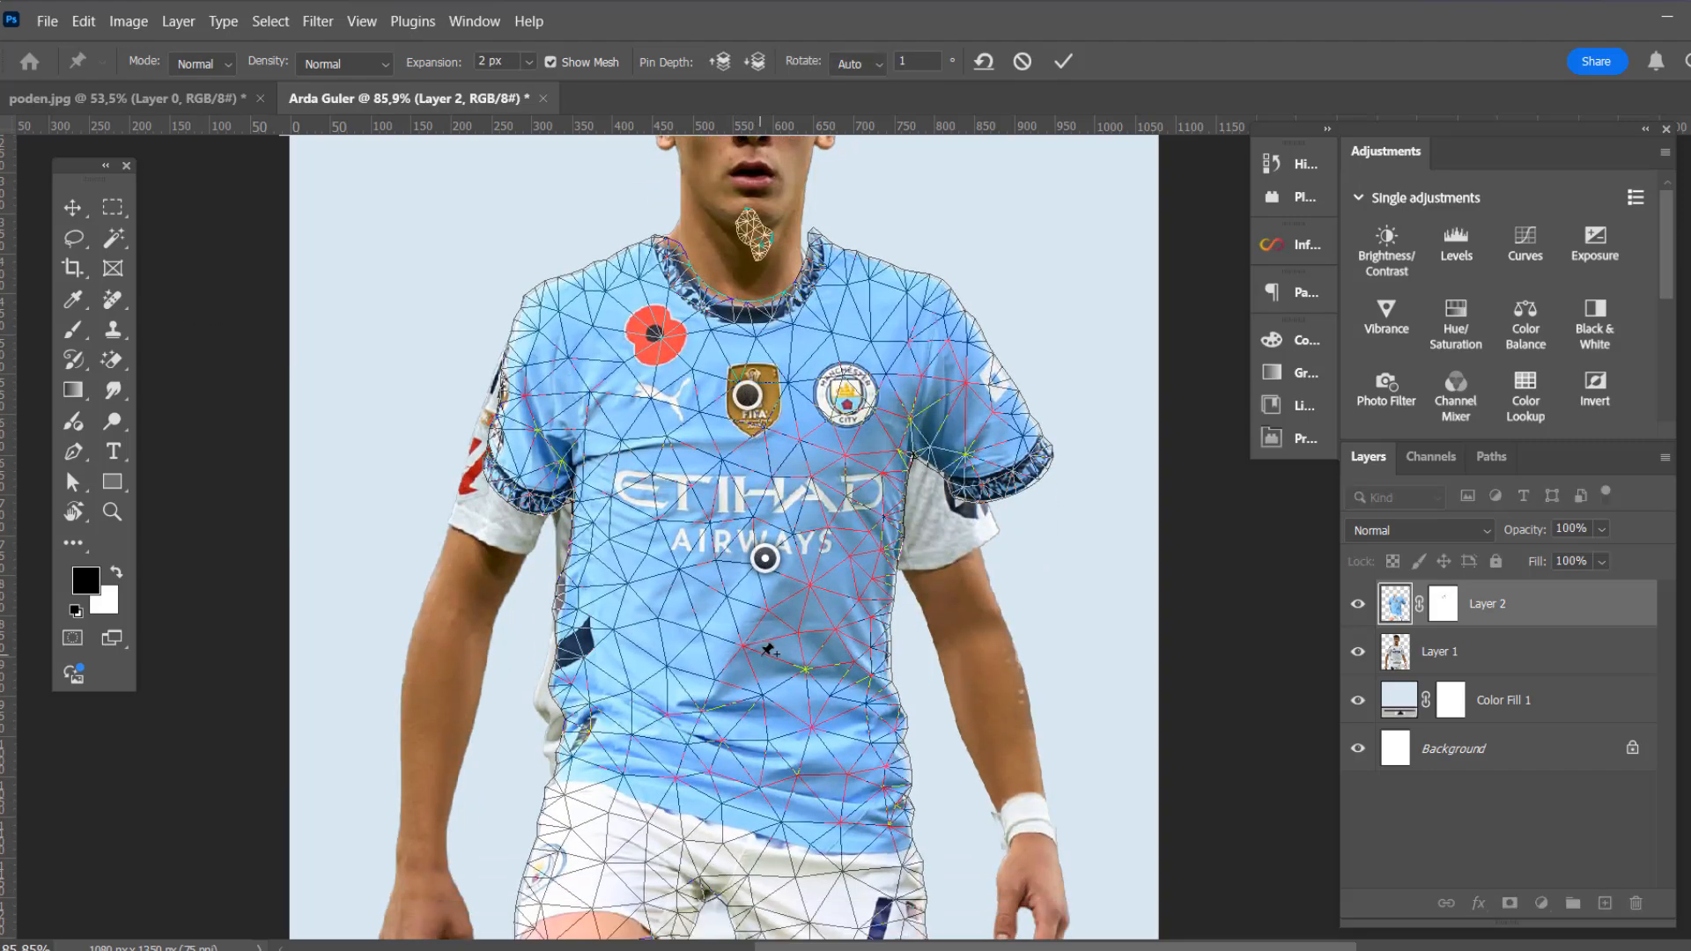
left_click(759, 693)
scroll(759, 694, "down", 2)
left_click(760, 757)
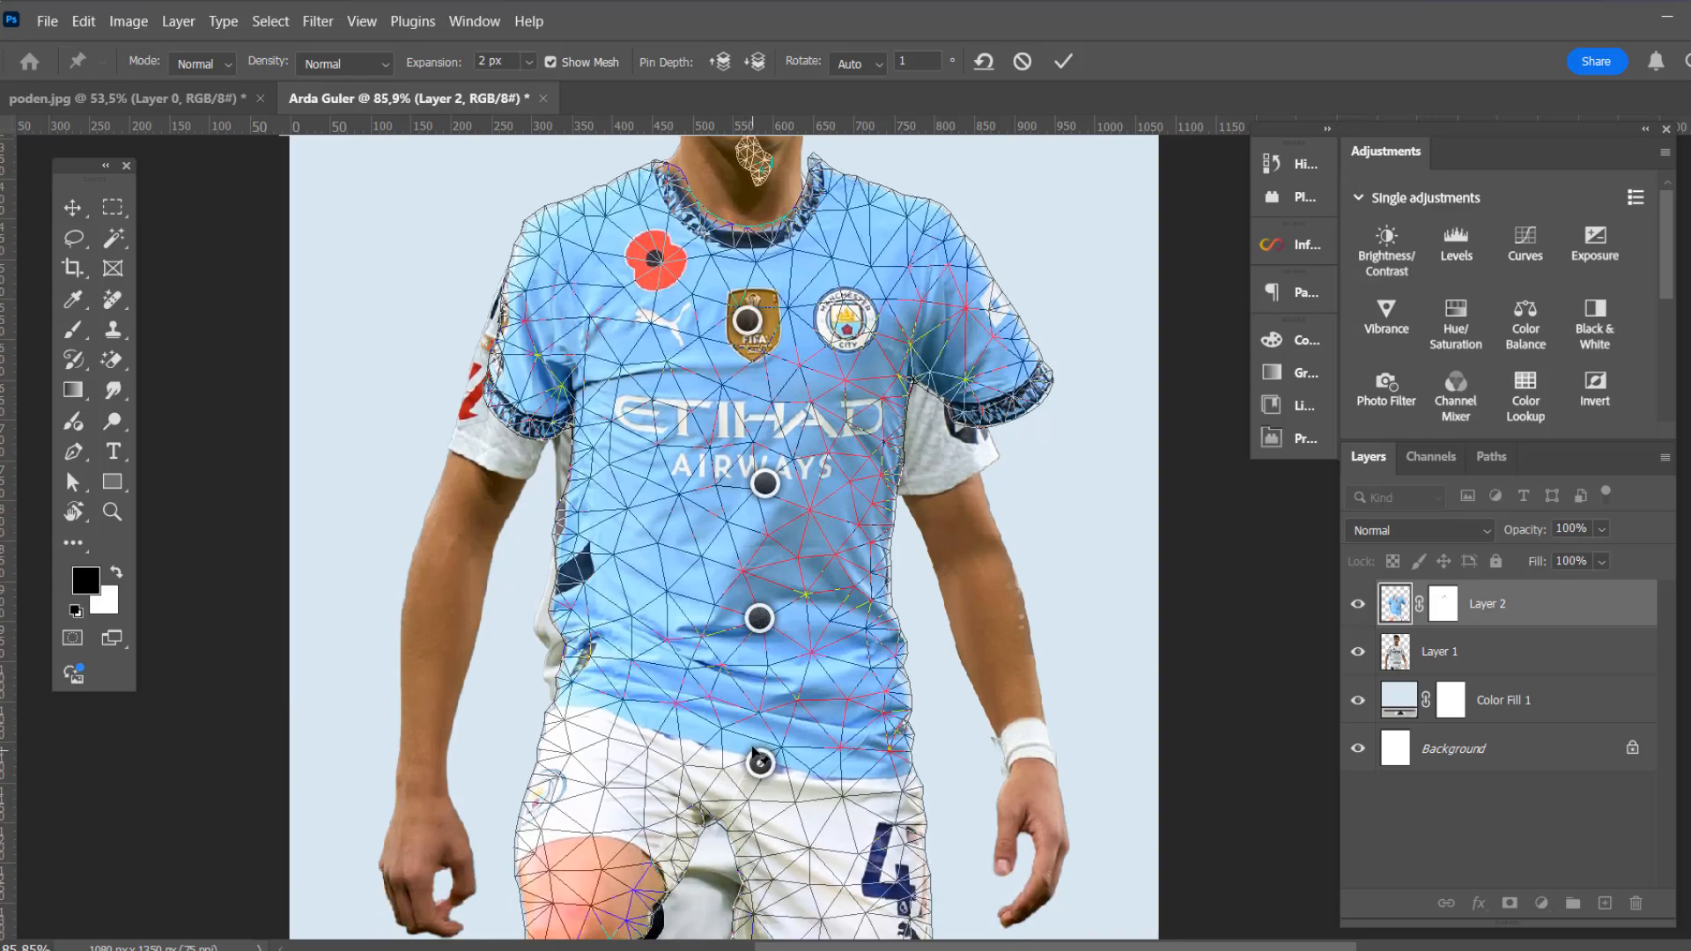
scroll(788, 676, "down", 1)
scroll(789, 677, "up", 1)
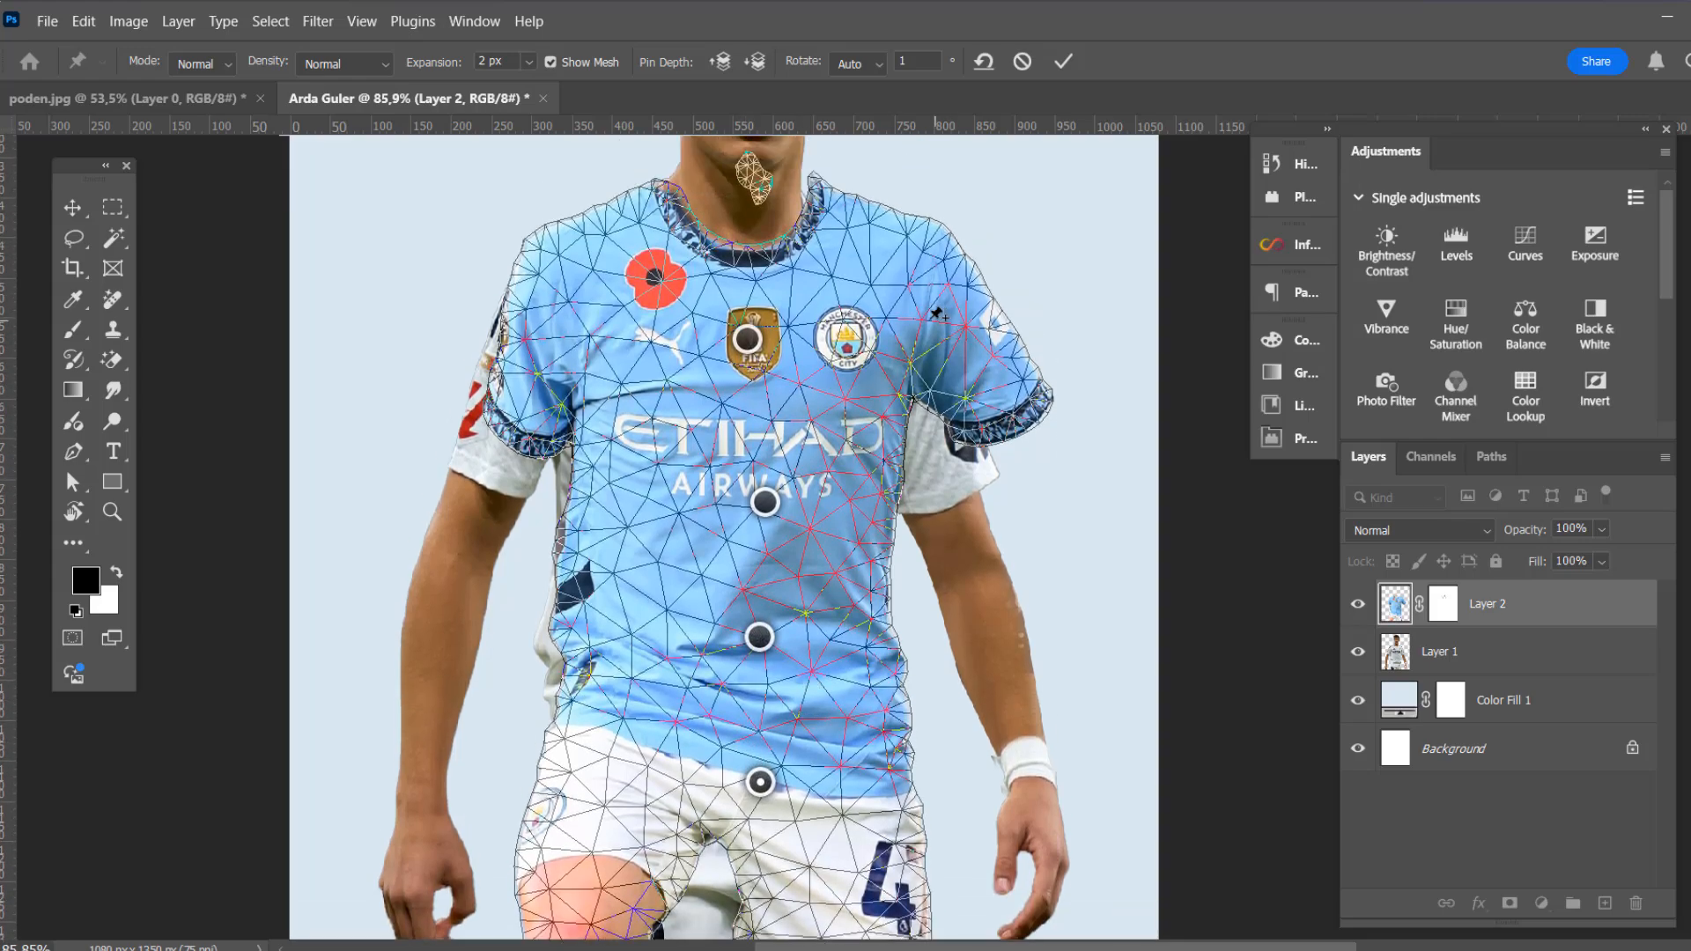
Add warp pins to the poppy-side shoulder, upper sleeve and lower sleeve to anchor them
left_click(576, 286)
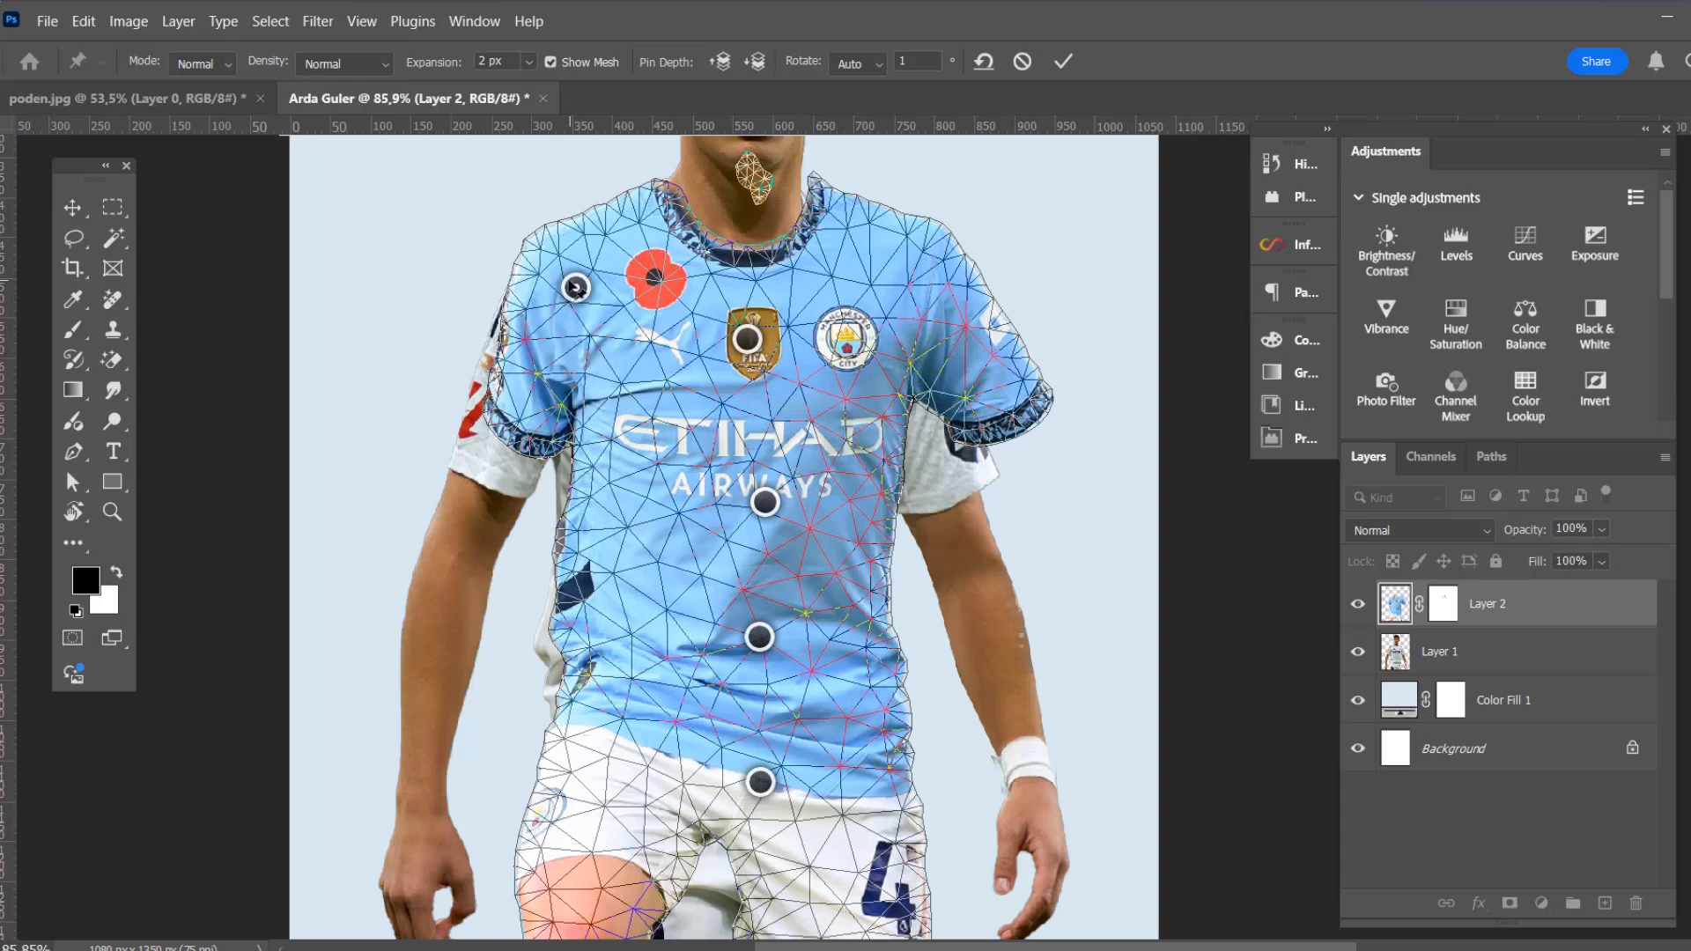
left_click(534, 370)
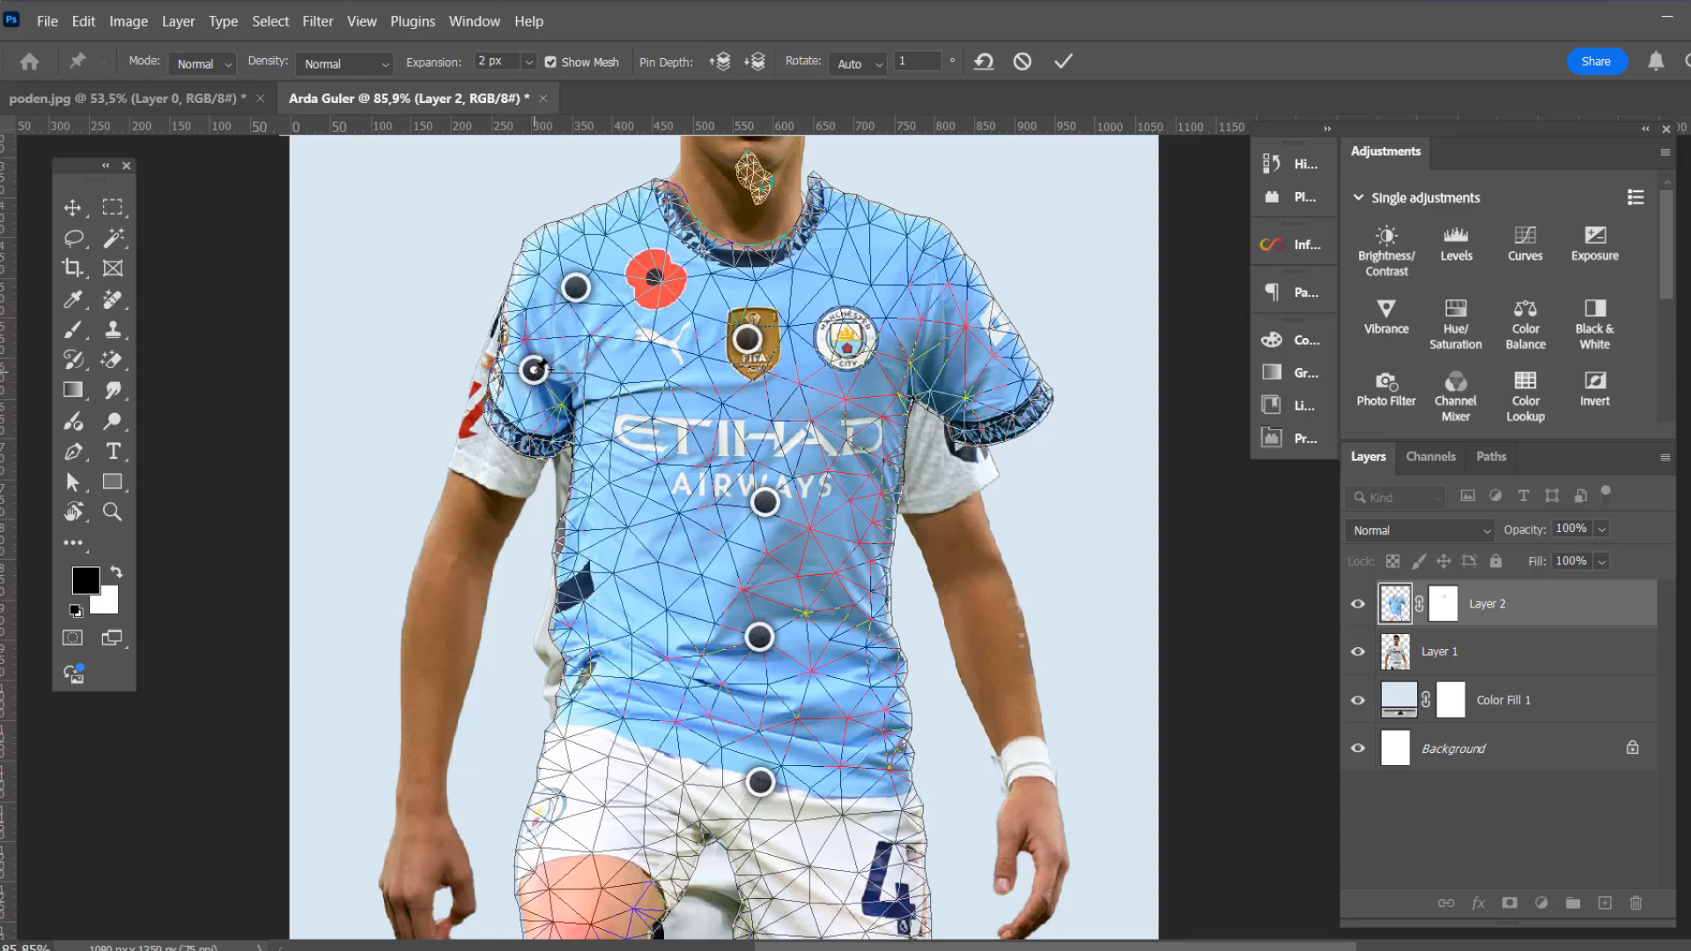
left_click_drag(545, 385, 534, 394)
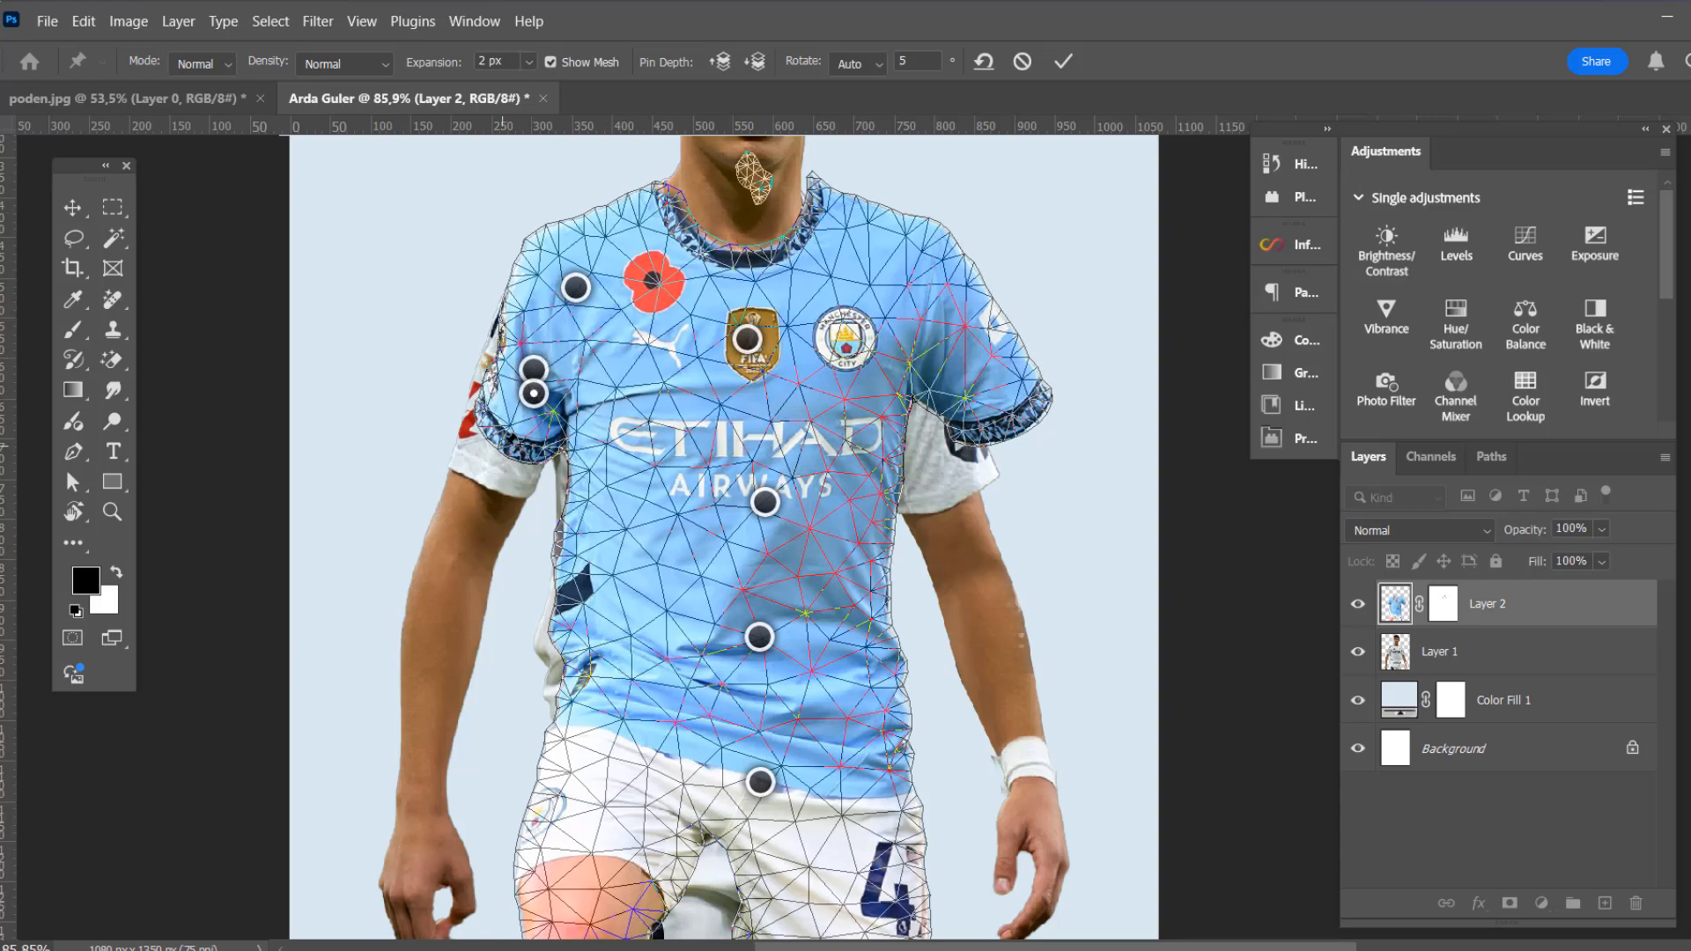
key("ctrl+z")
left_click(530, 446)
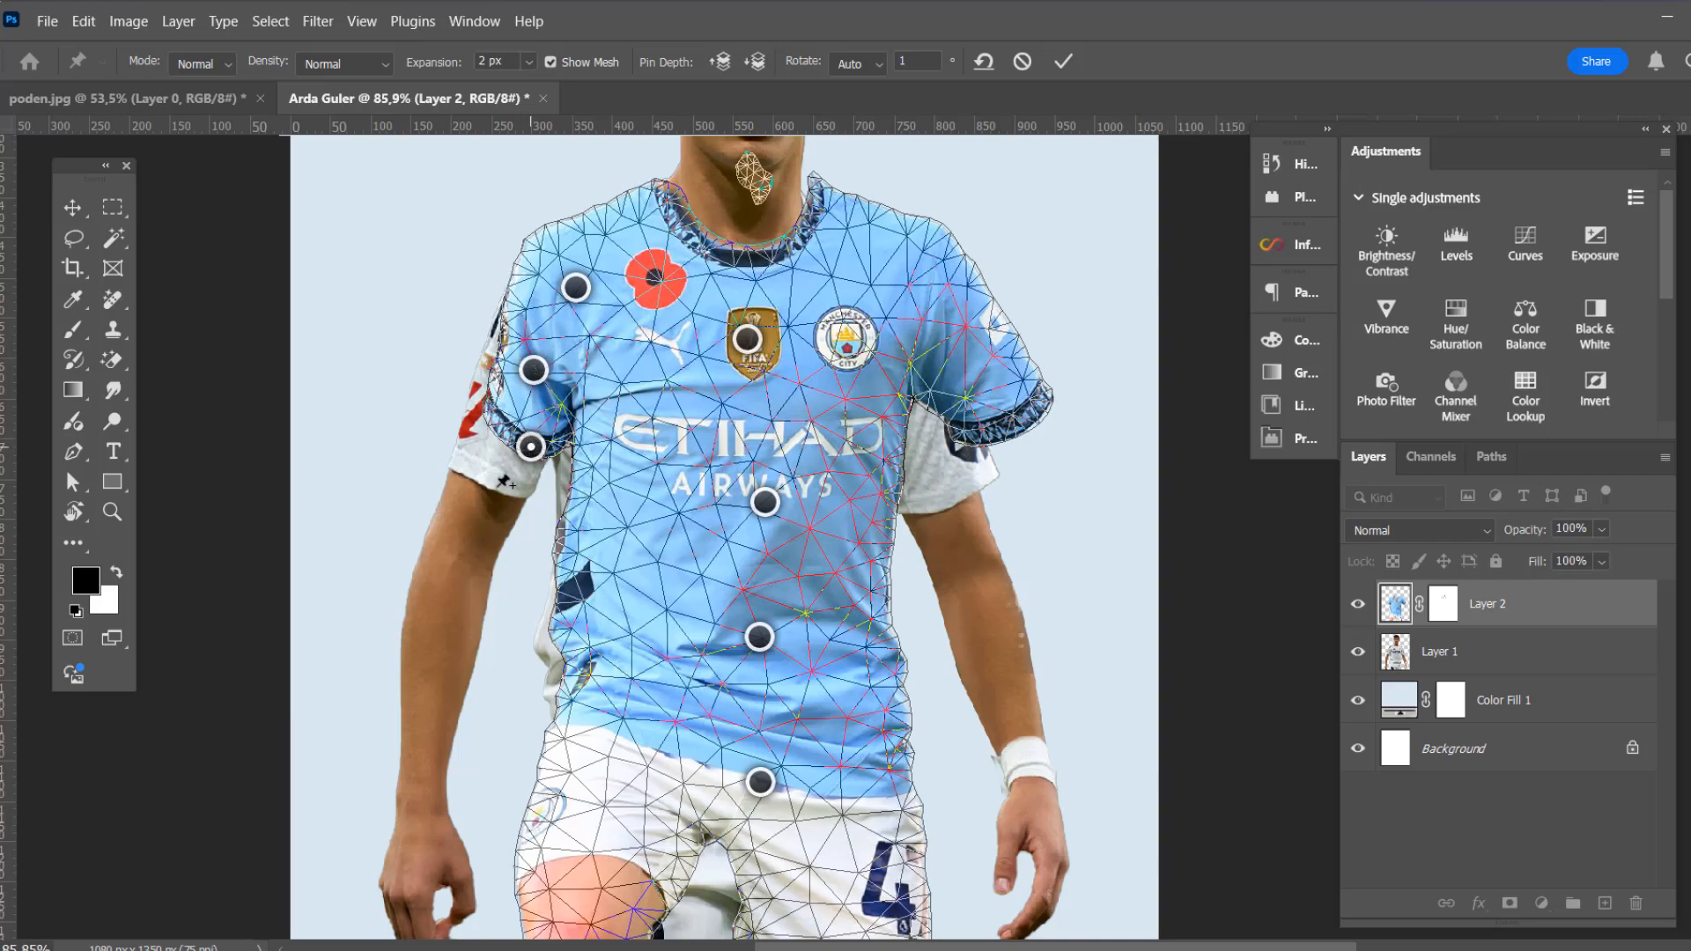
left_click(529, 381)
left_click(947, 410)
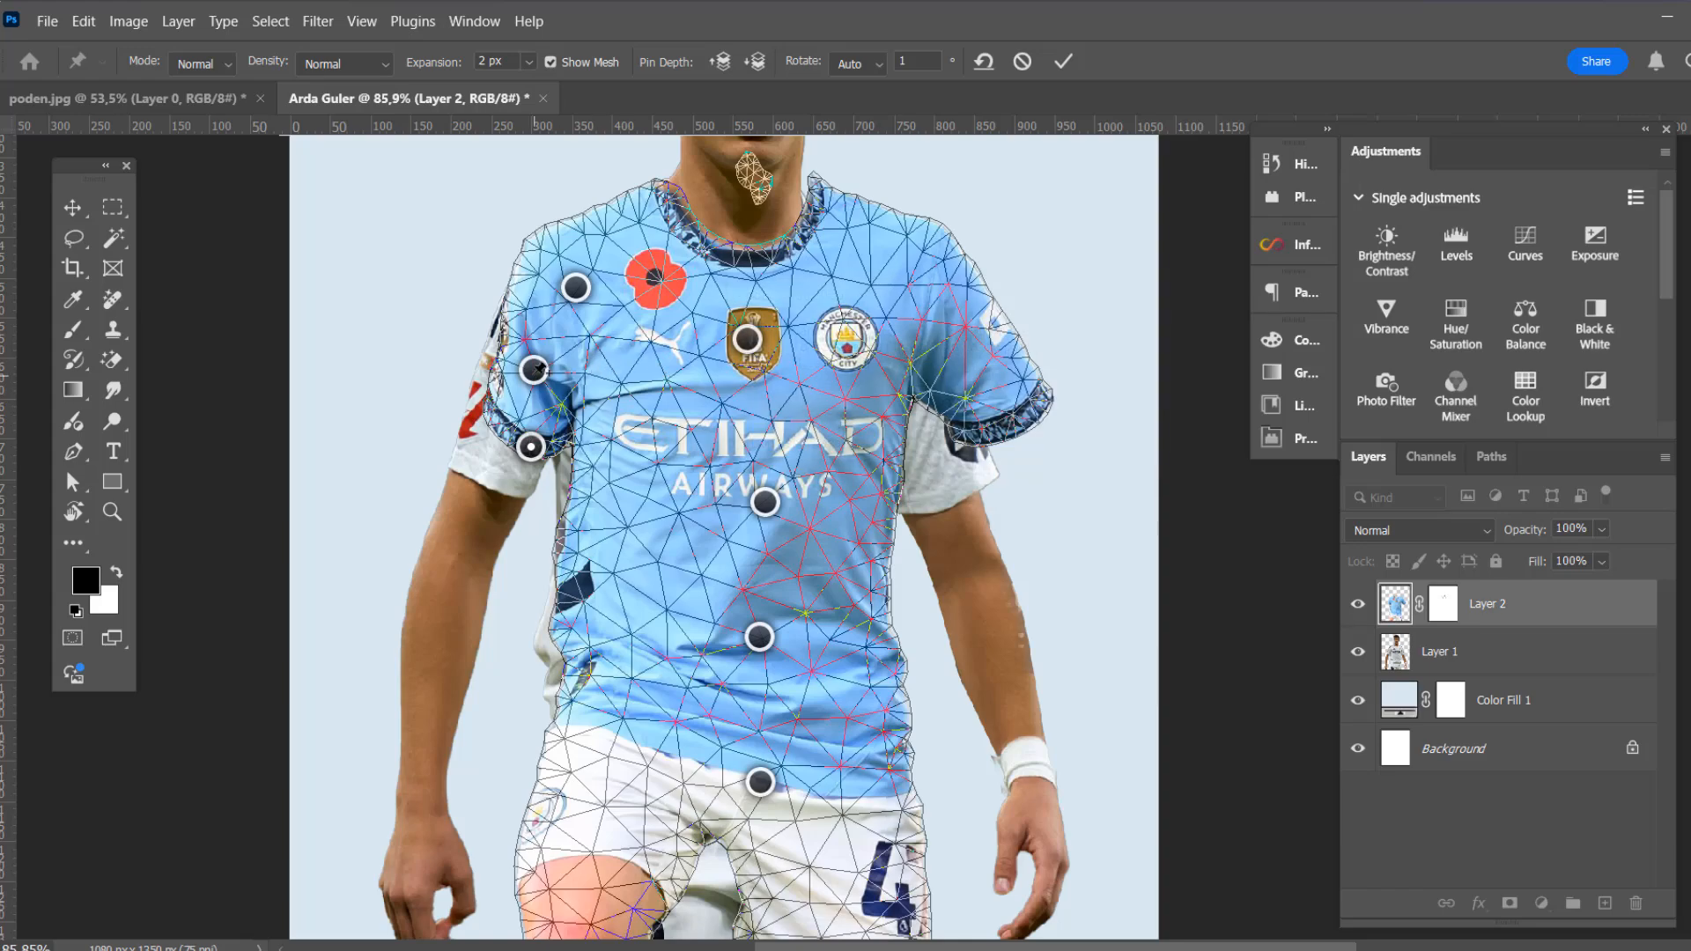
Pull the poppy-side sleeve cuff down and outward with extra warp pins to cover the white sleeve, and reinforce the shoulder pin
left_click(514, 415)
left_click(525, 499)
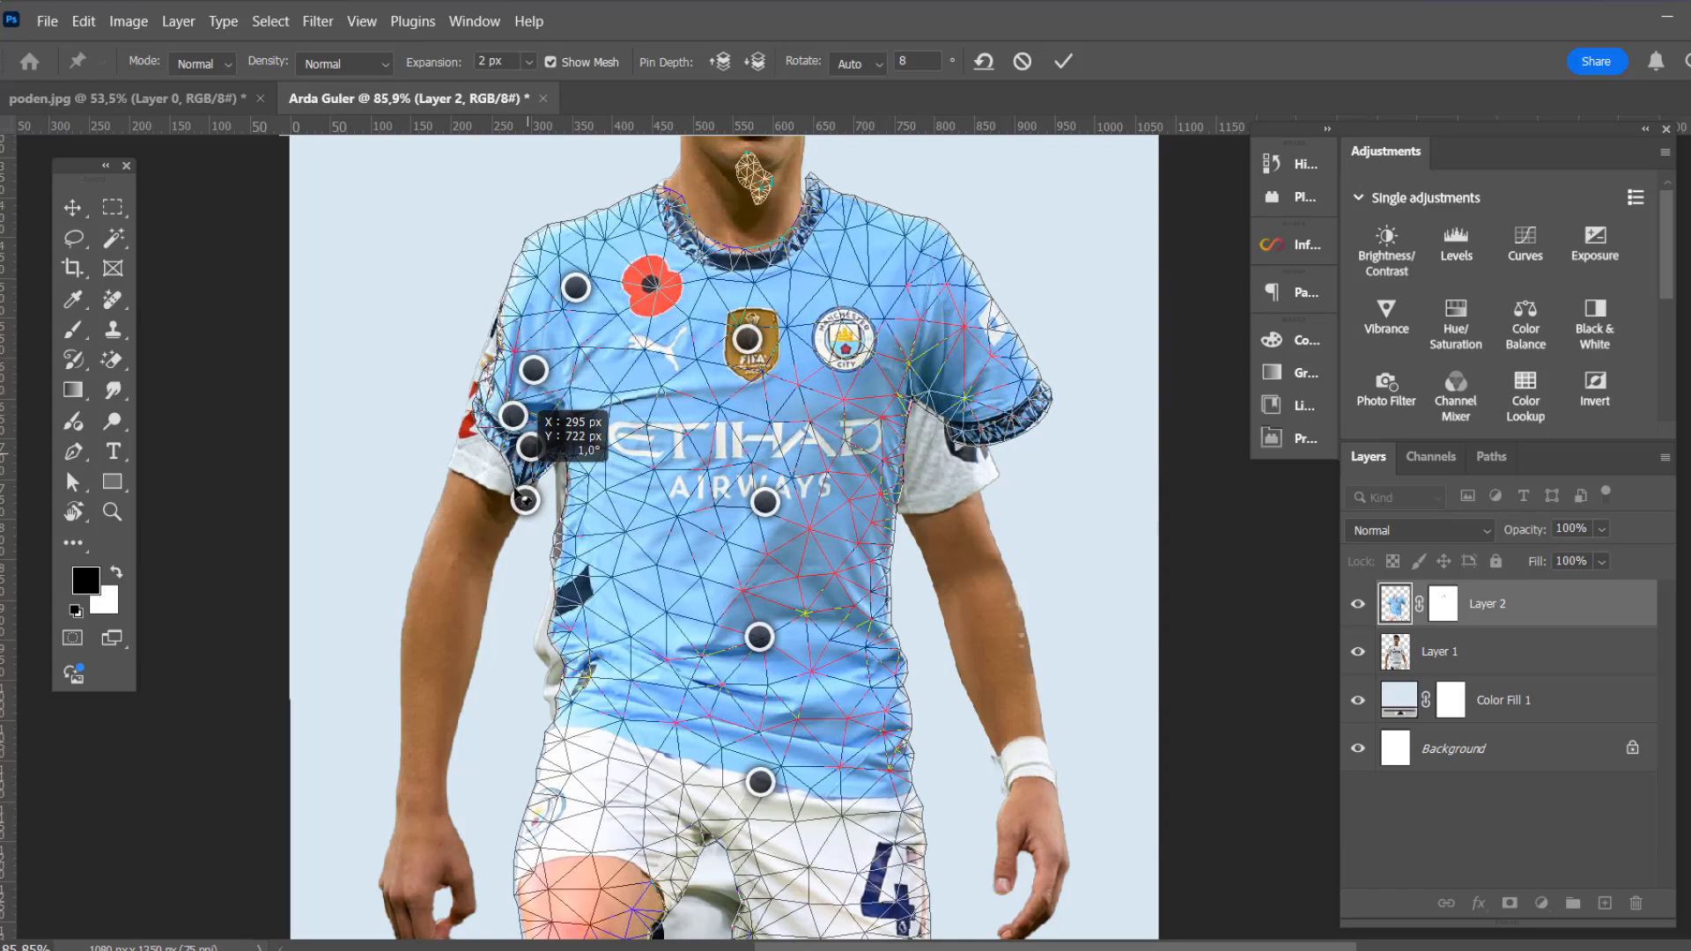
left_click(492, 446)
left_click_drag(465, 445, 449, 459)
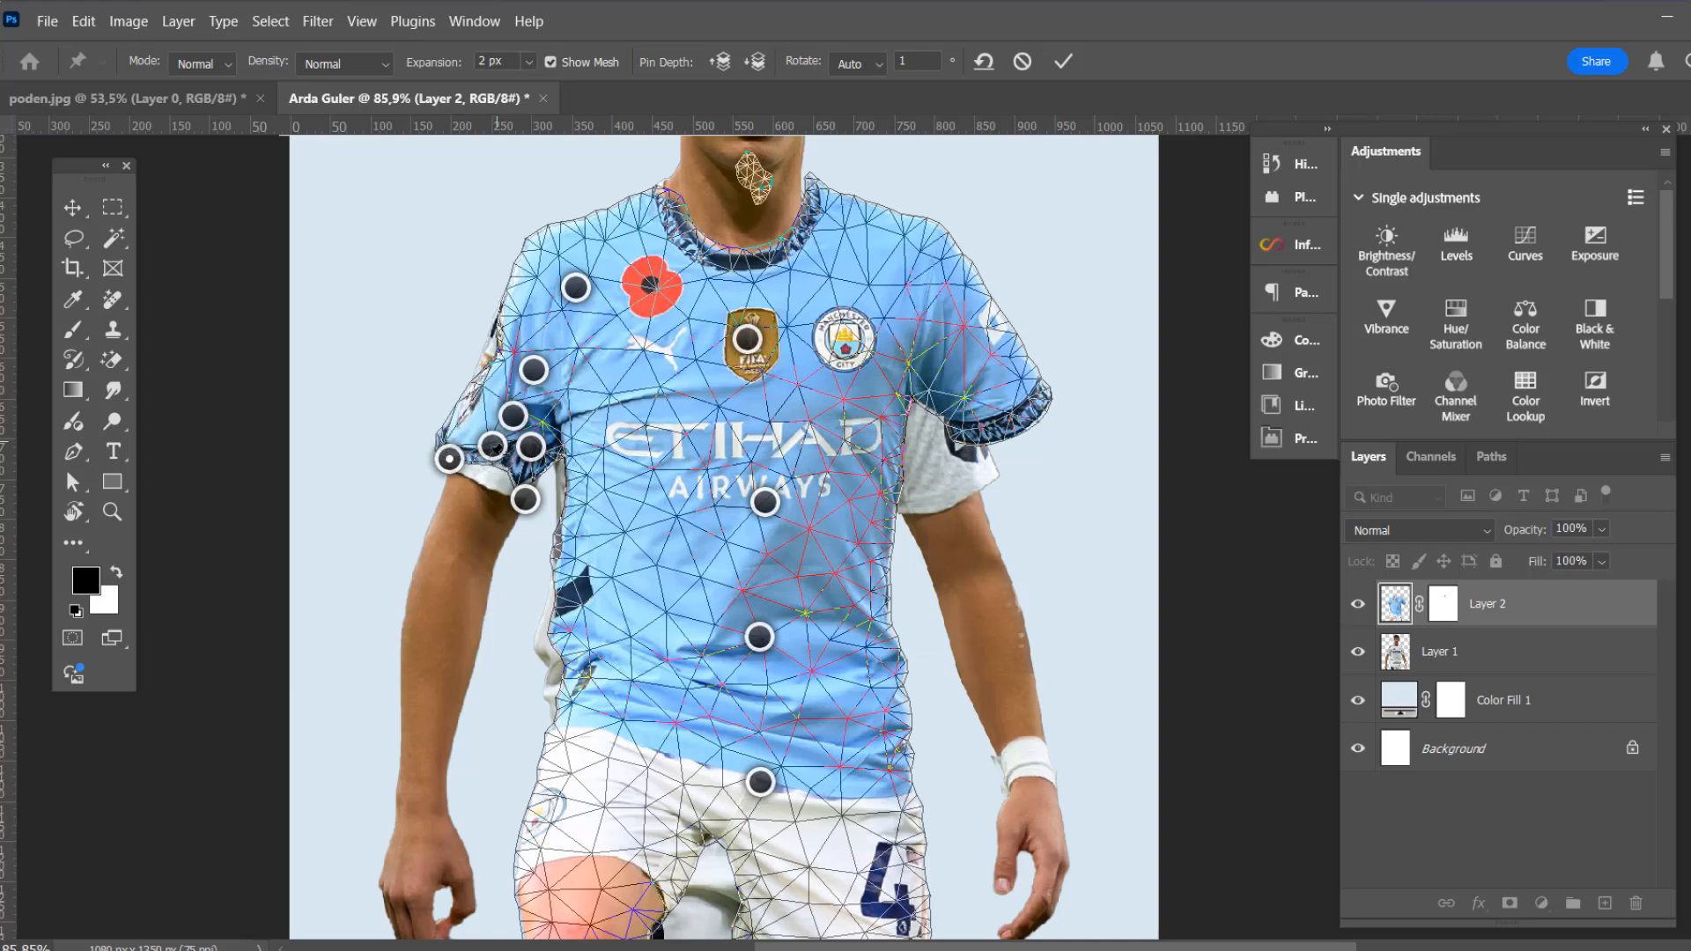
left_click(496, 450)
left_click(953, 407)
left_click(531, 376)
left_click(980, 407)
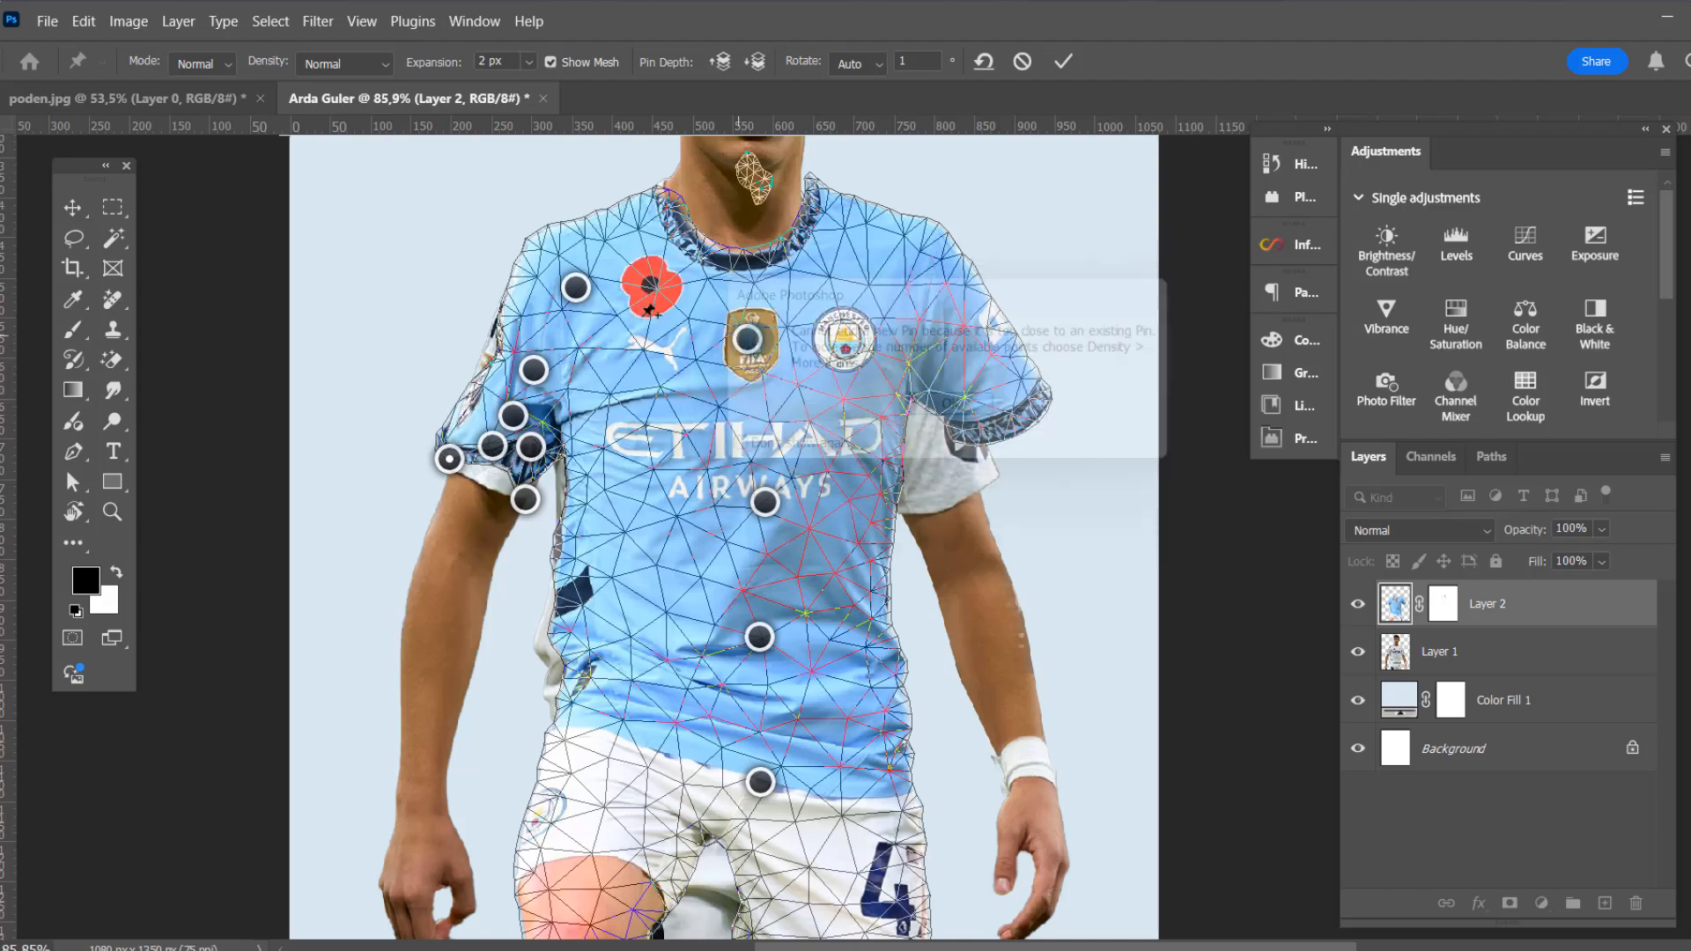
left_click(586, 293)
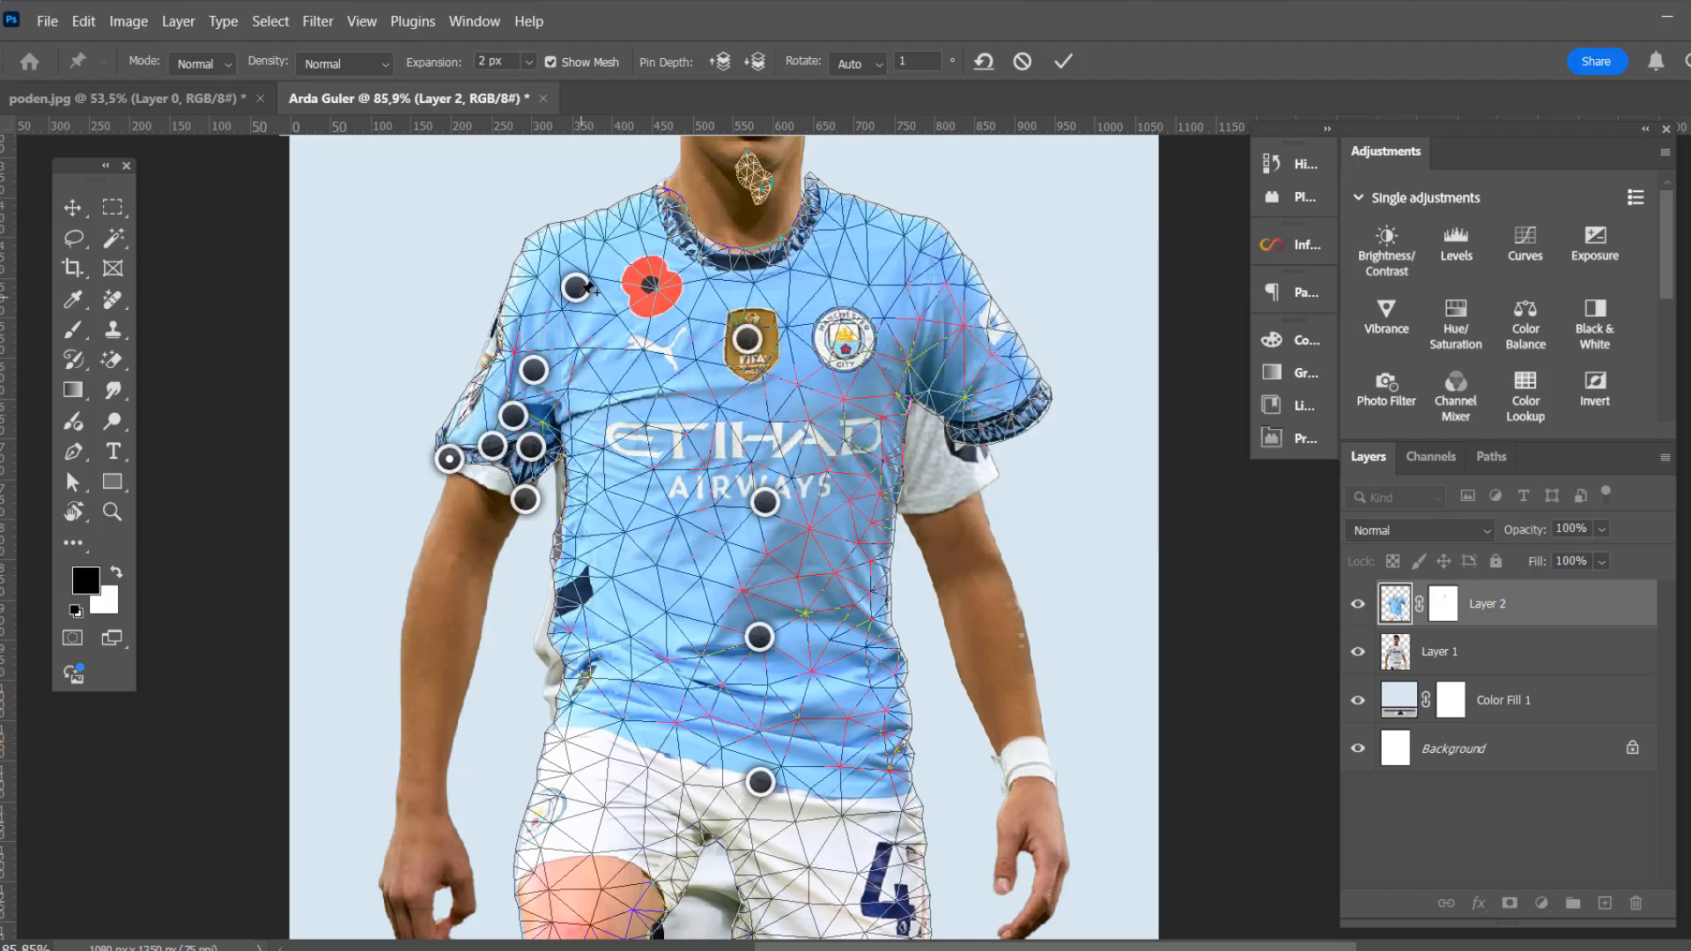
Pin the shoulder on the Manchester City crest side and pull the collar edge slightly down against the neck
left_click(932, 294)
left_click_drag(941, 318, 922, 350)
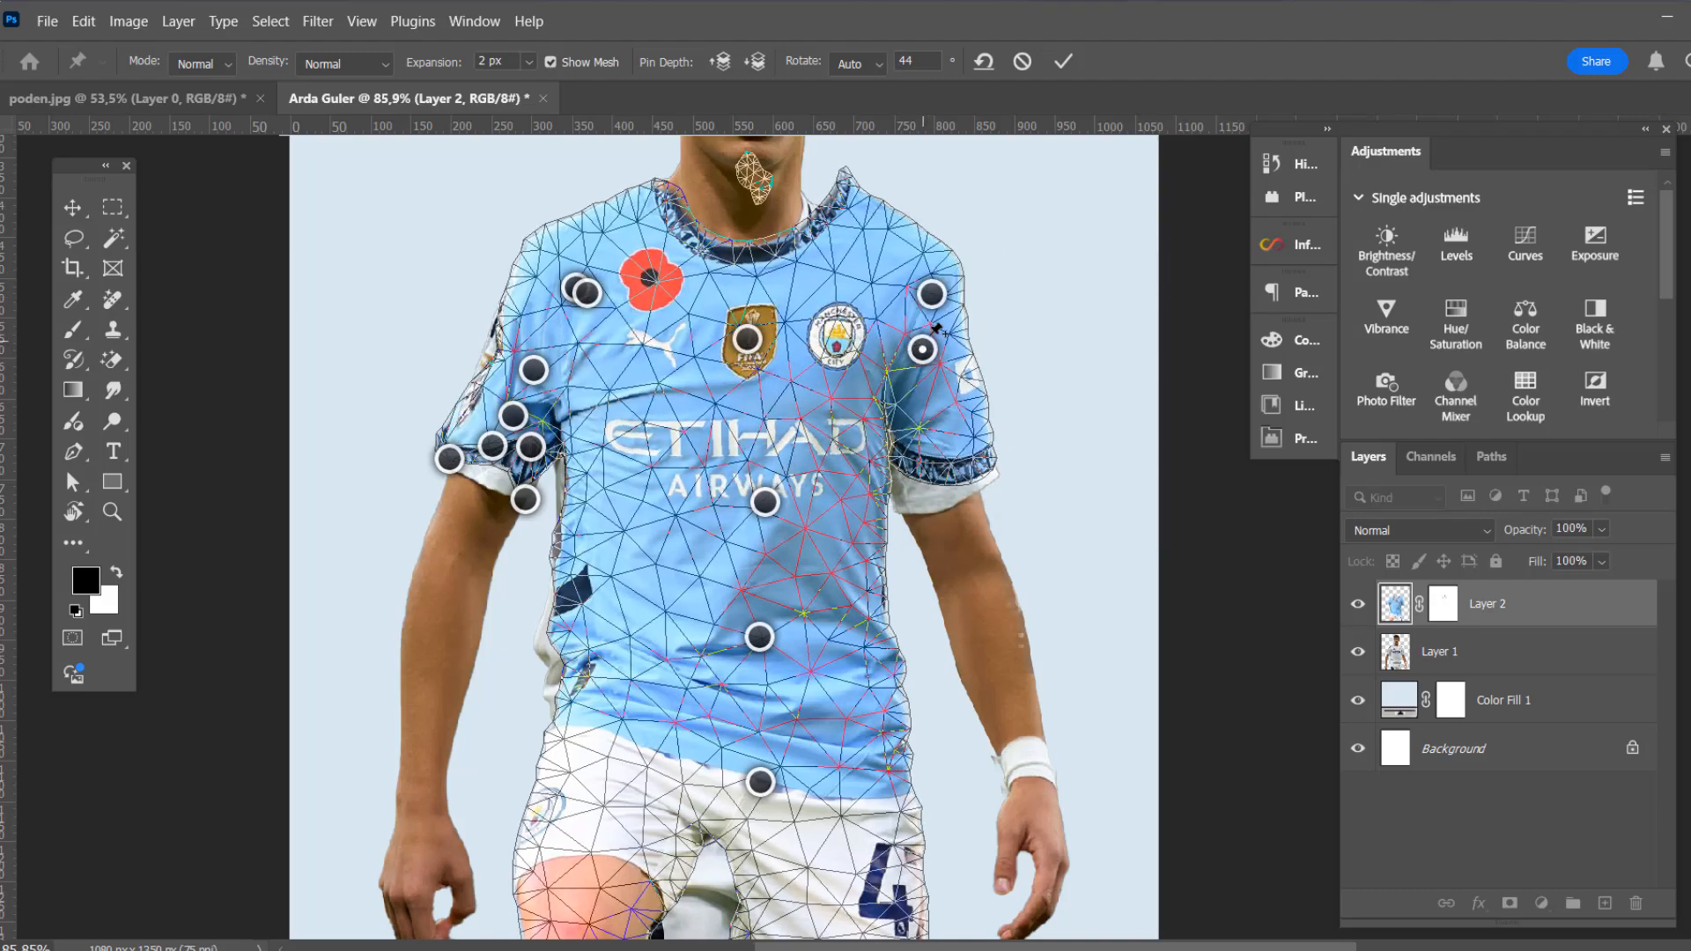
left_click(881, 251)
left_click(836, 219)
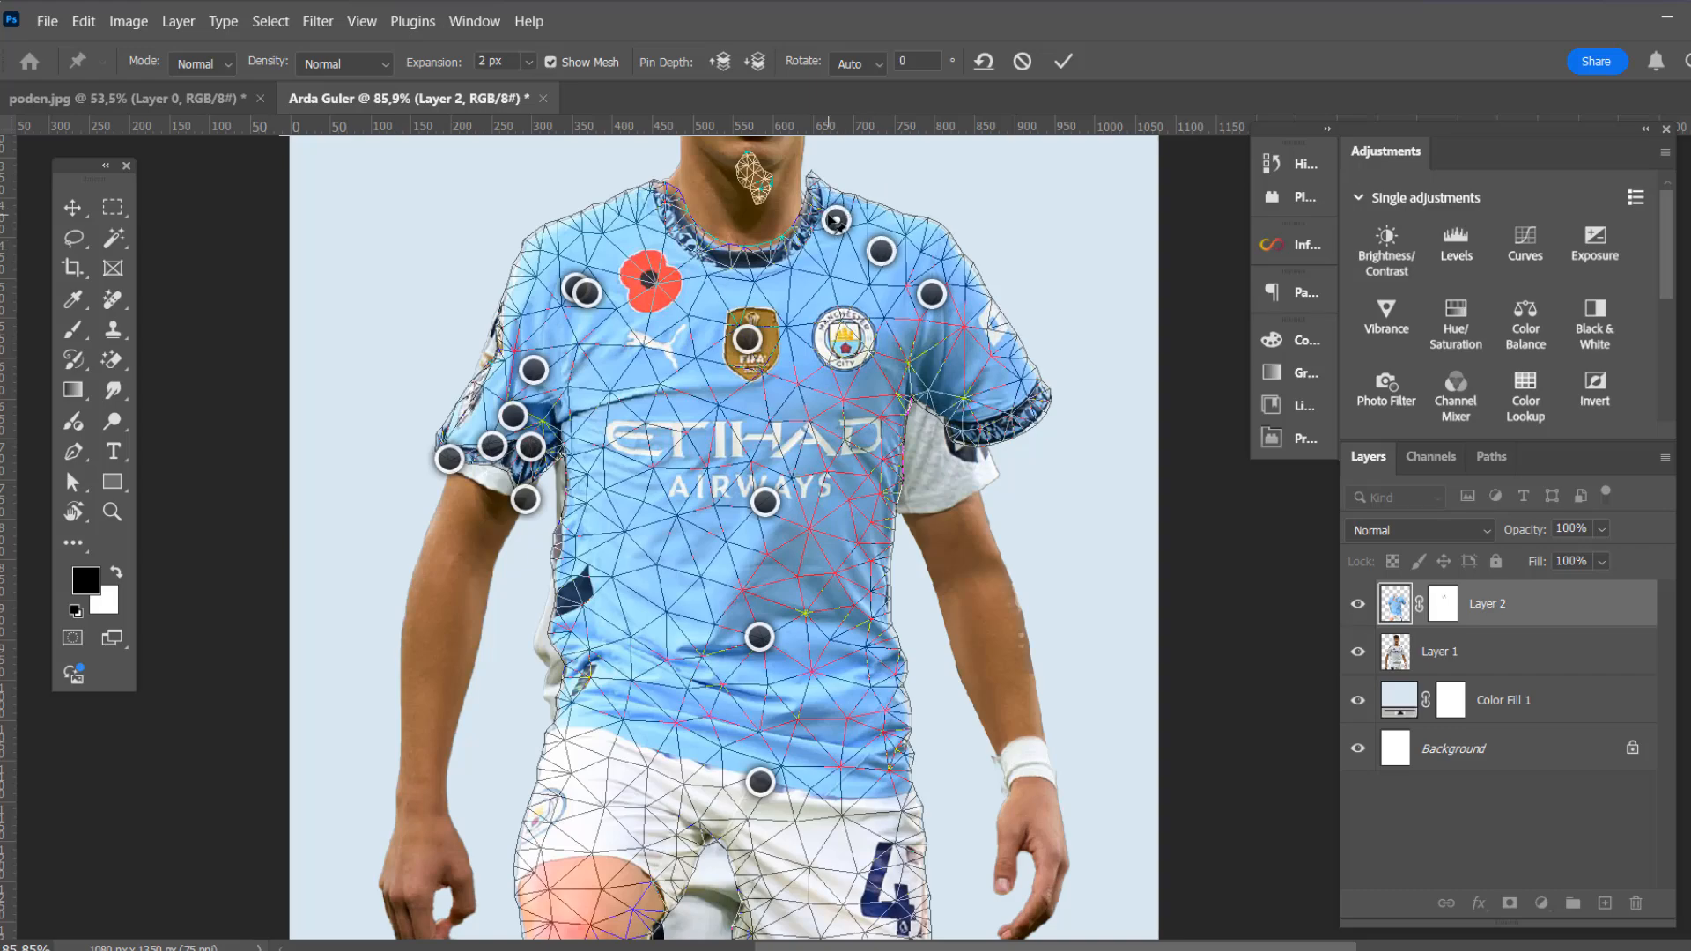
left_click_drag(837, 220, 831, 236)
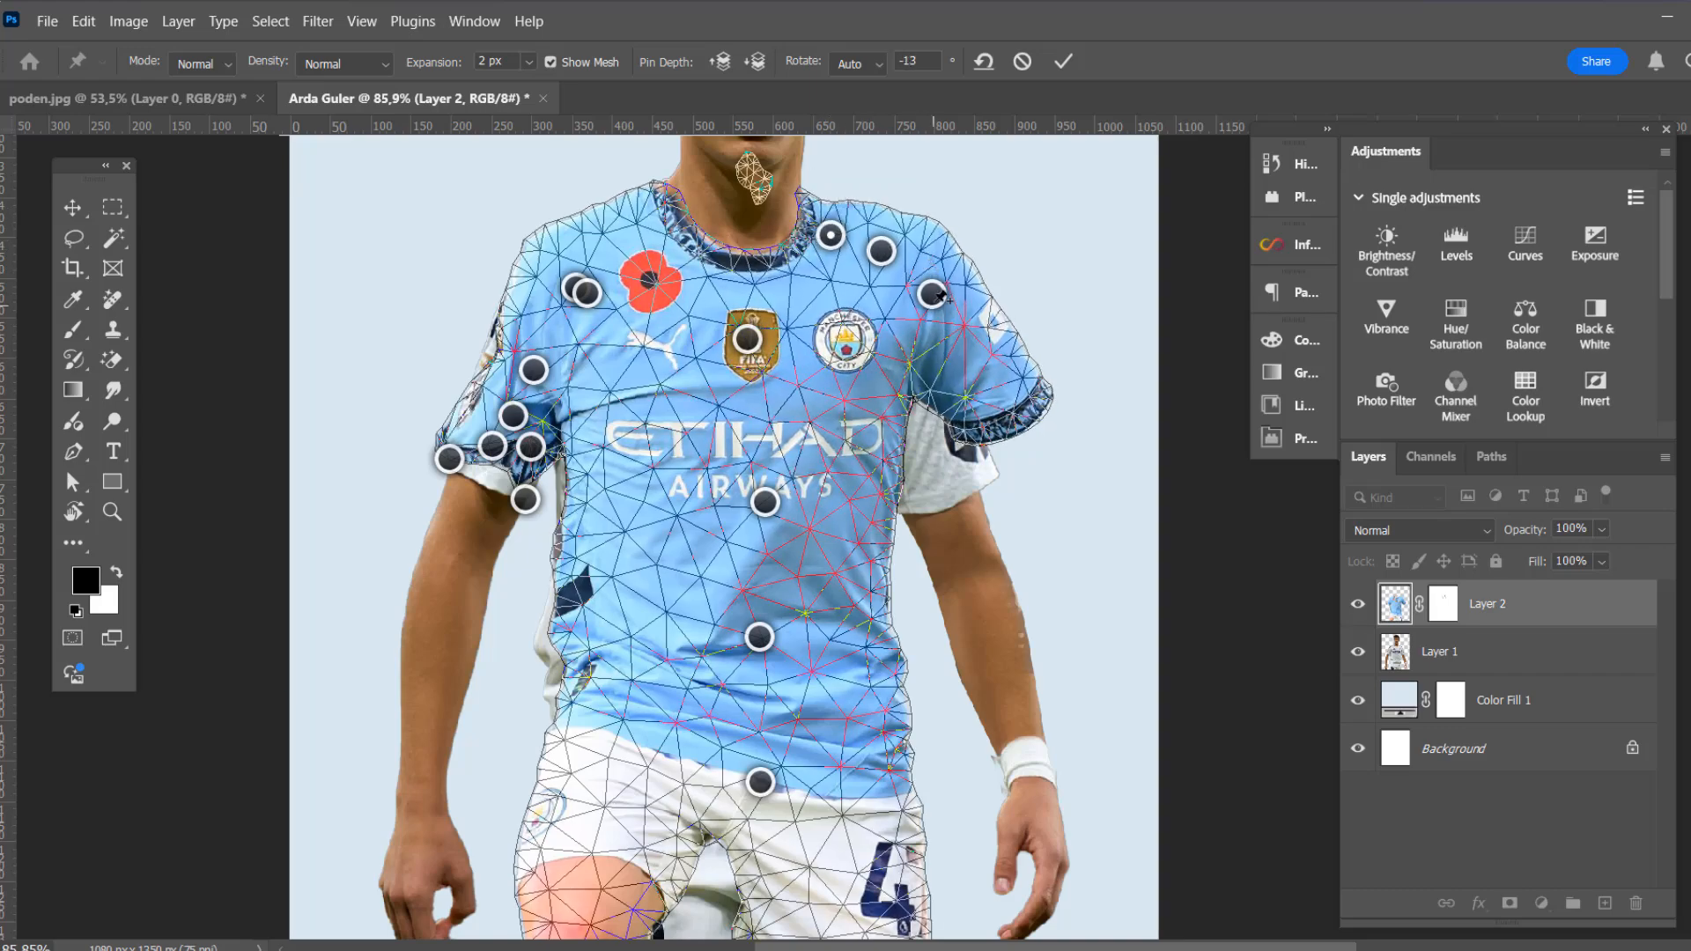
Bend the crest-side sleeve downward and pin its cuff over the white sleeve, stretching the inner corner toward the armpit
left_click_drag(942, 321, 936, 364)
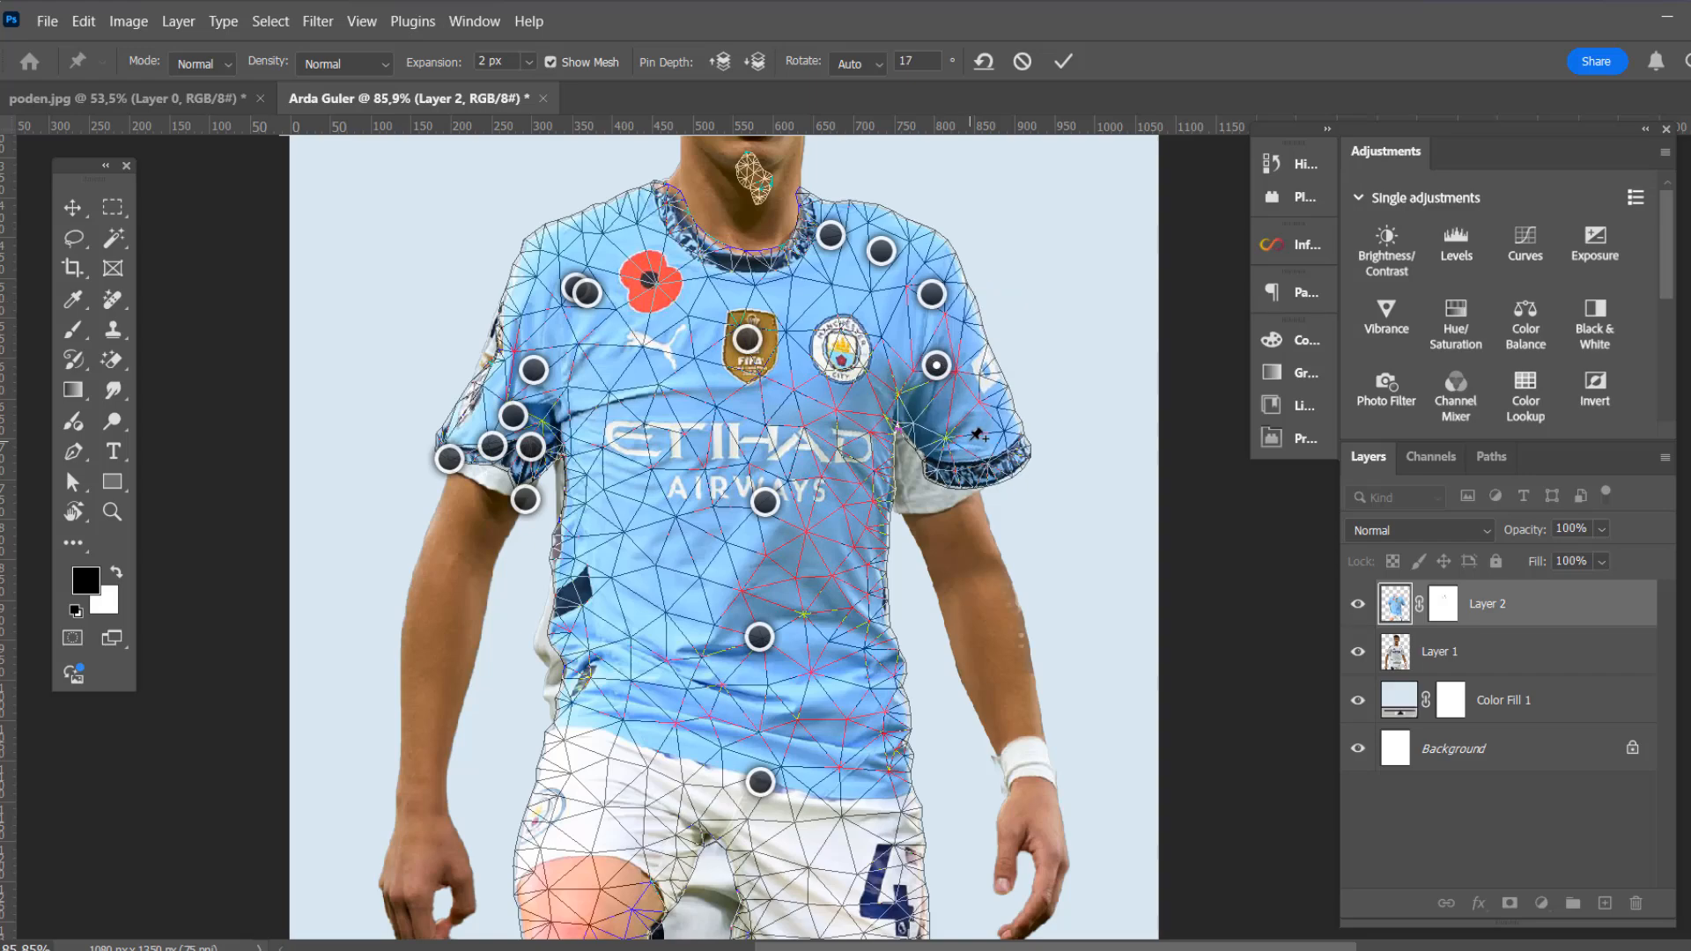
left_click(979, 452)
left_click_drag(978, 466, 908, 495)
left_click(930, 448)
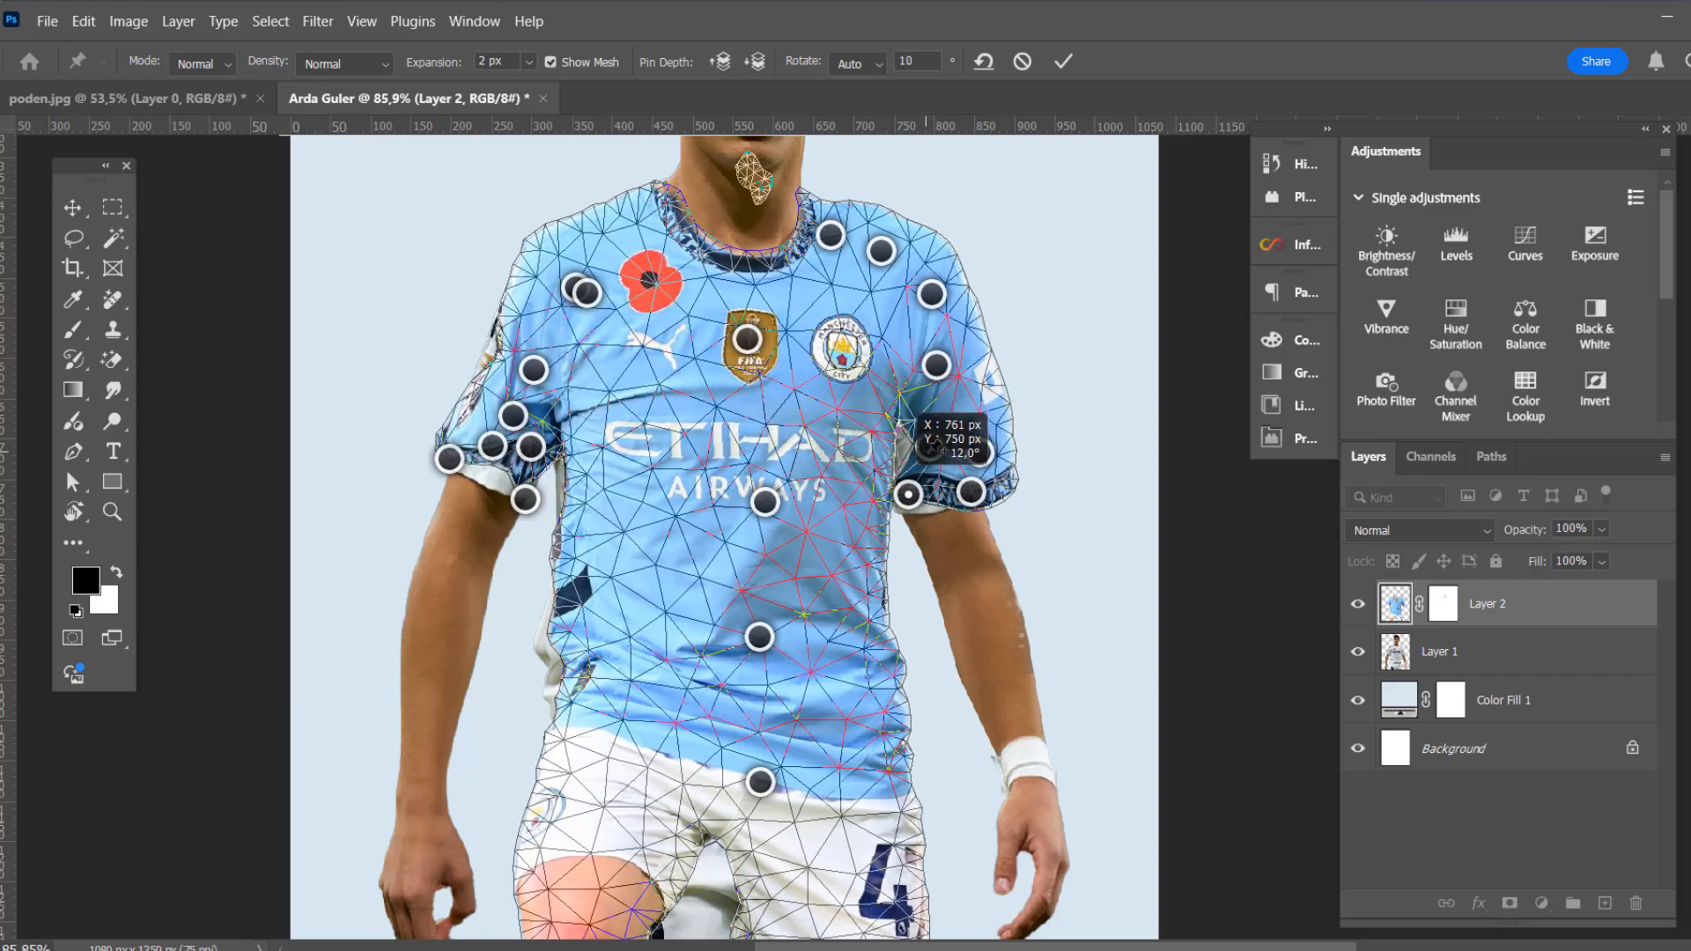
left_click(934, 447)
left_click(959, 404)
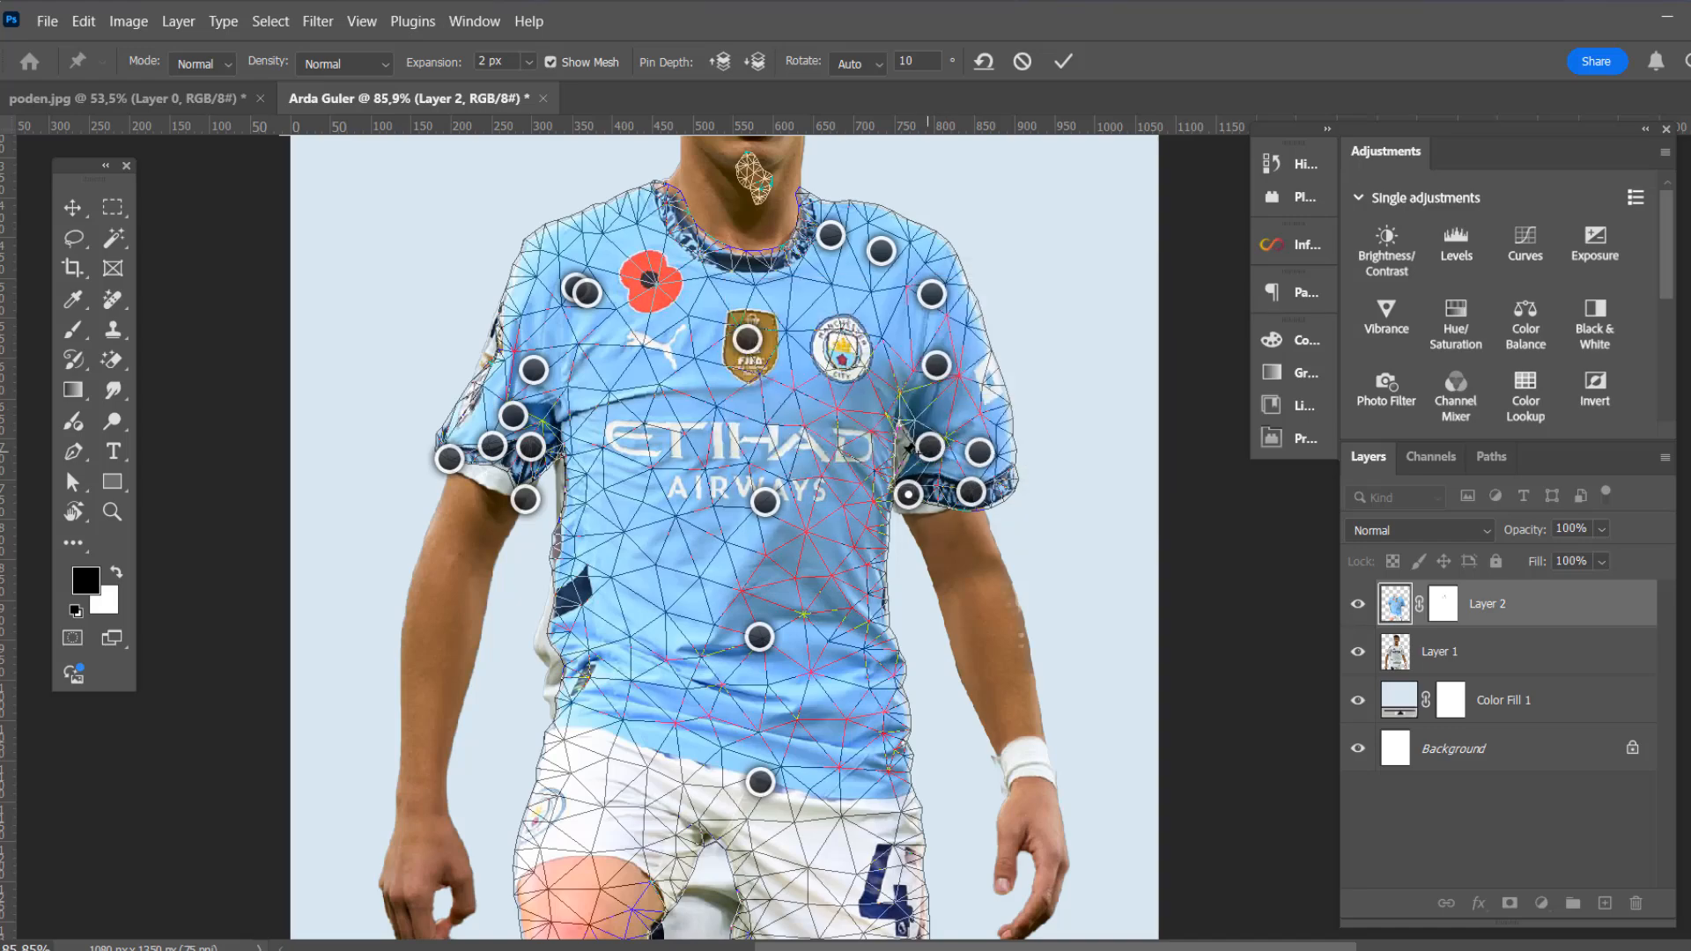
left_click(920, 457)
left_click(962, 406)
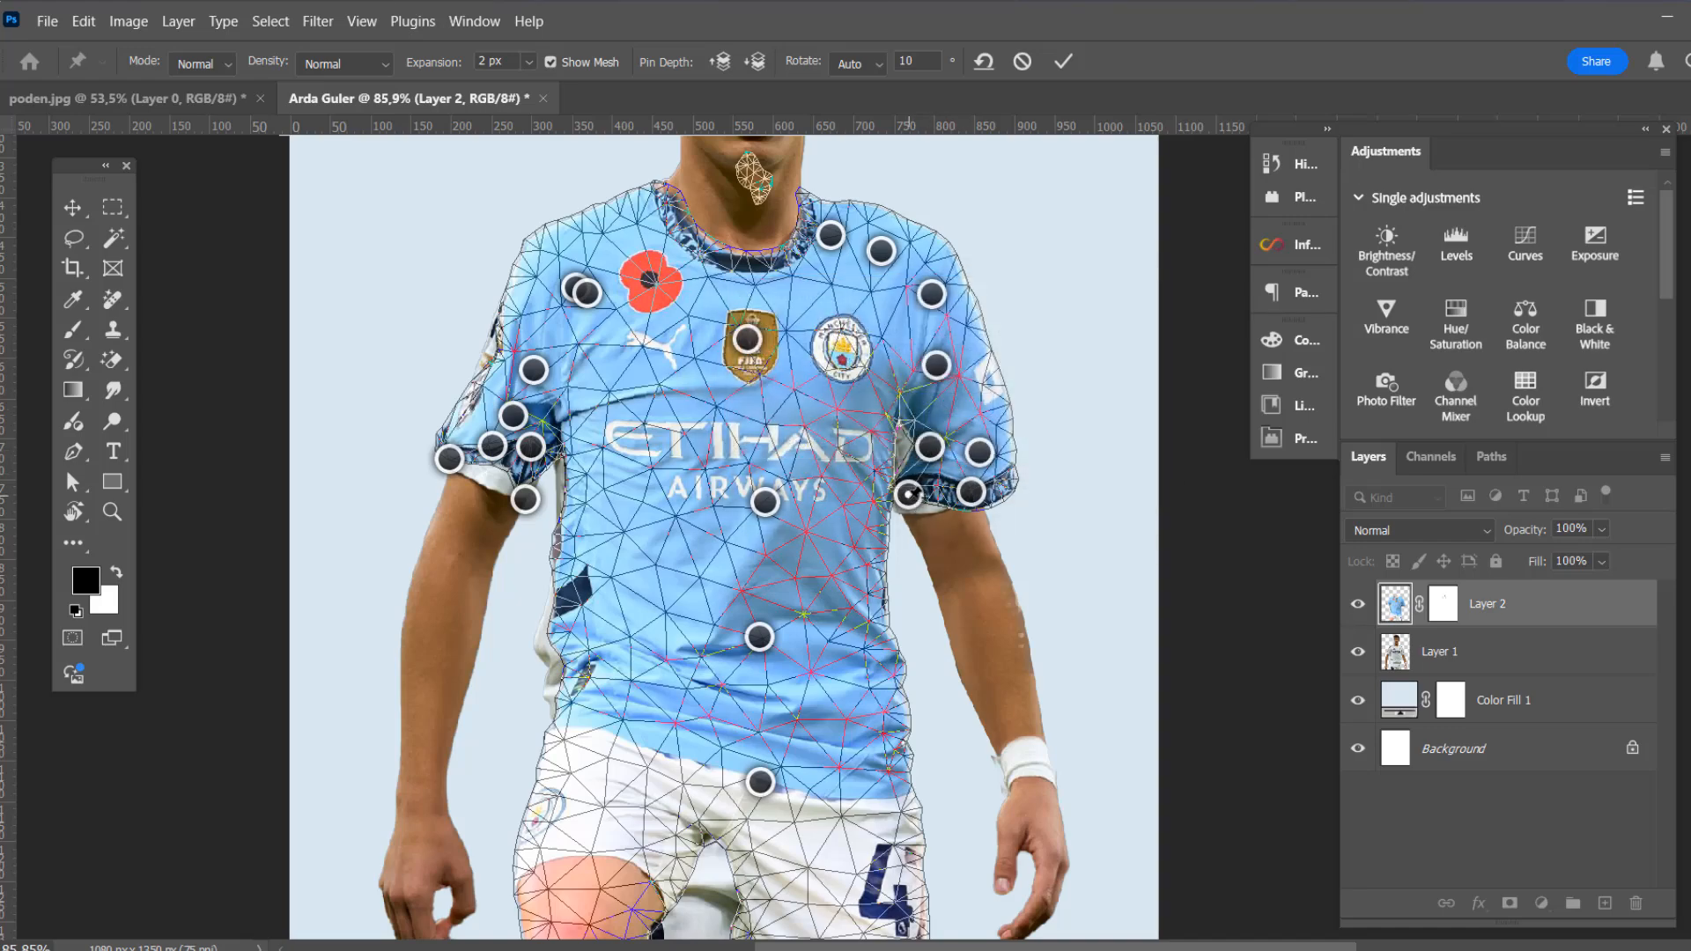
Pull the crest-side armhole, upper chest and end of the ETIHAD lettering slightly down and inward with three new warp pins
left_click_drag(937, 296, 909, 335)
left_click_drag(879, 273, 866, 300)
left_click_drag(828, 406, 823, 436)
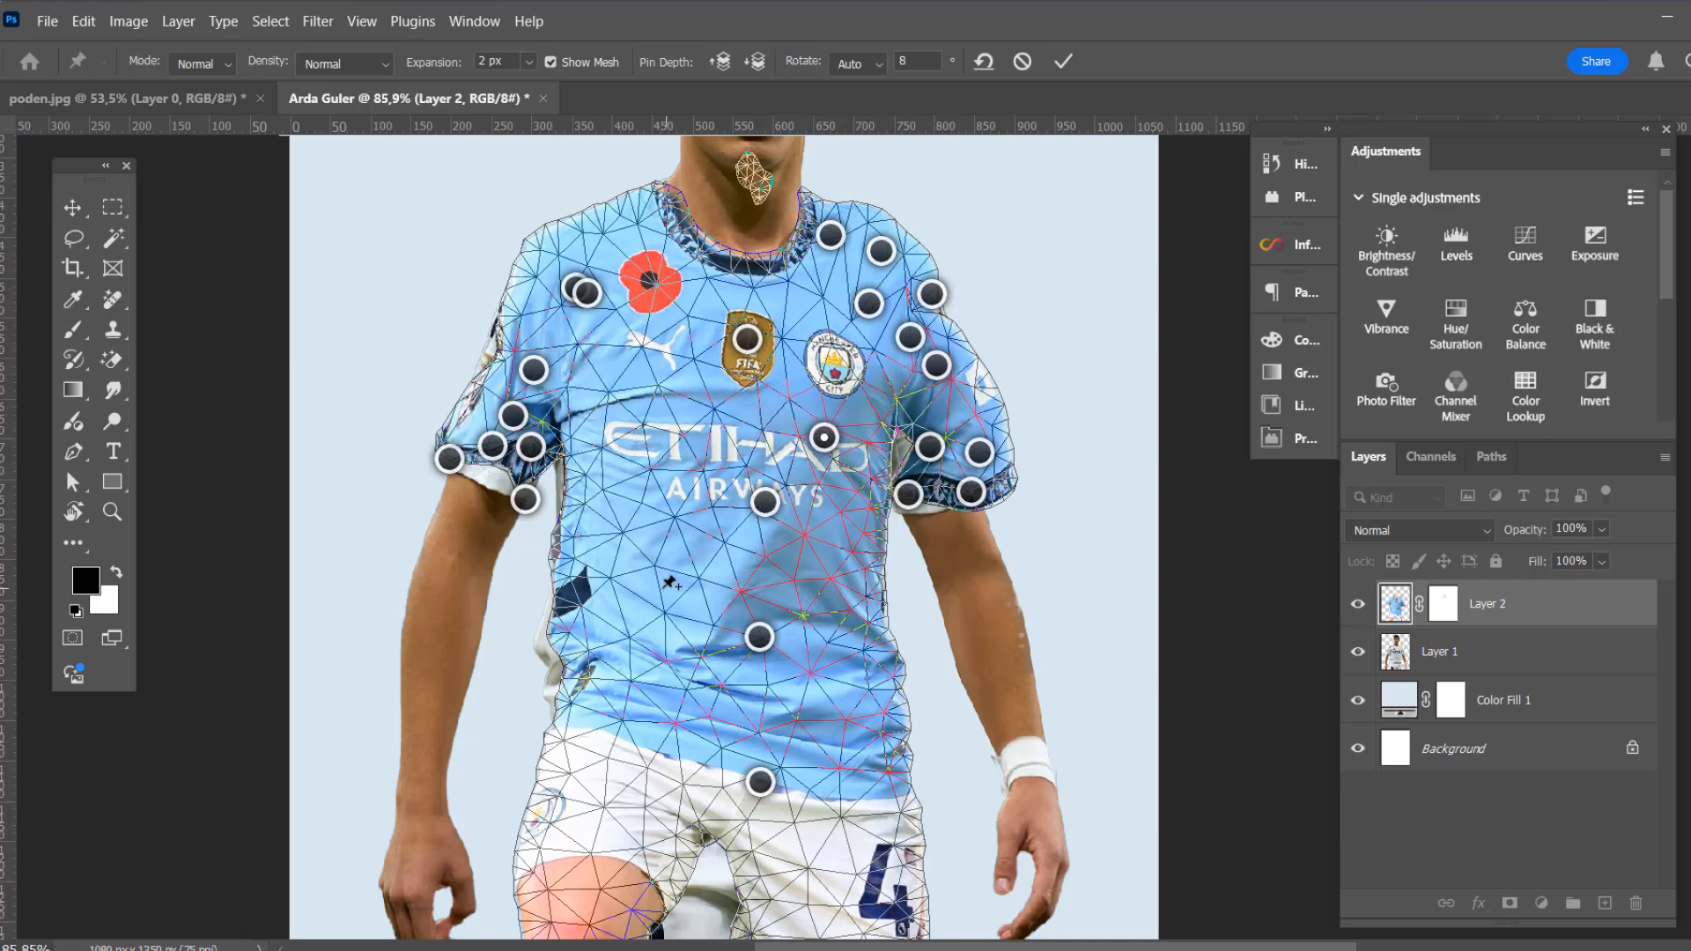
Stretch the poppy-side waist and hem outward over the white shirt, and pin the opposite side of the waist
left_click_drag(648, 597, 634, 608)
left_click_drag(588, 710, 577, 737)
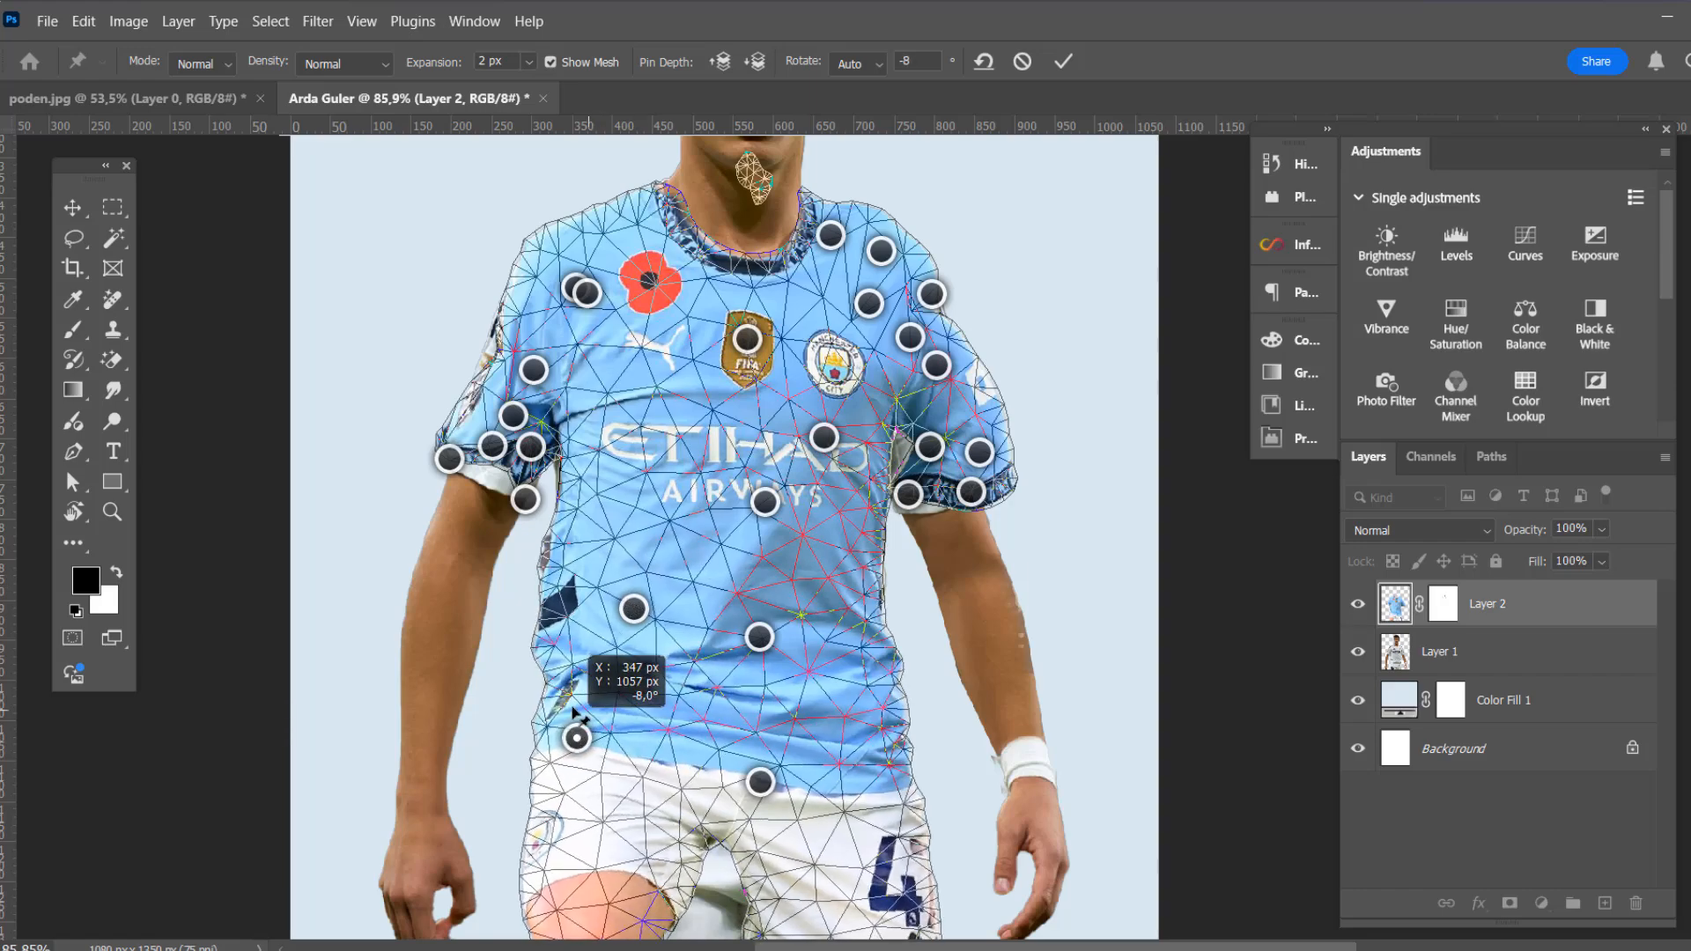
left_click(848, 753)
left_click_drag(847, 602, 846, 612)
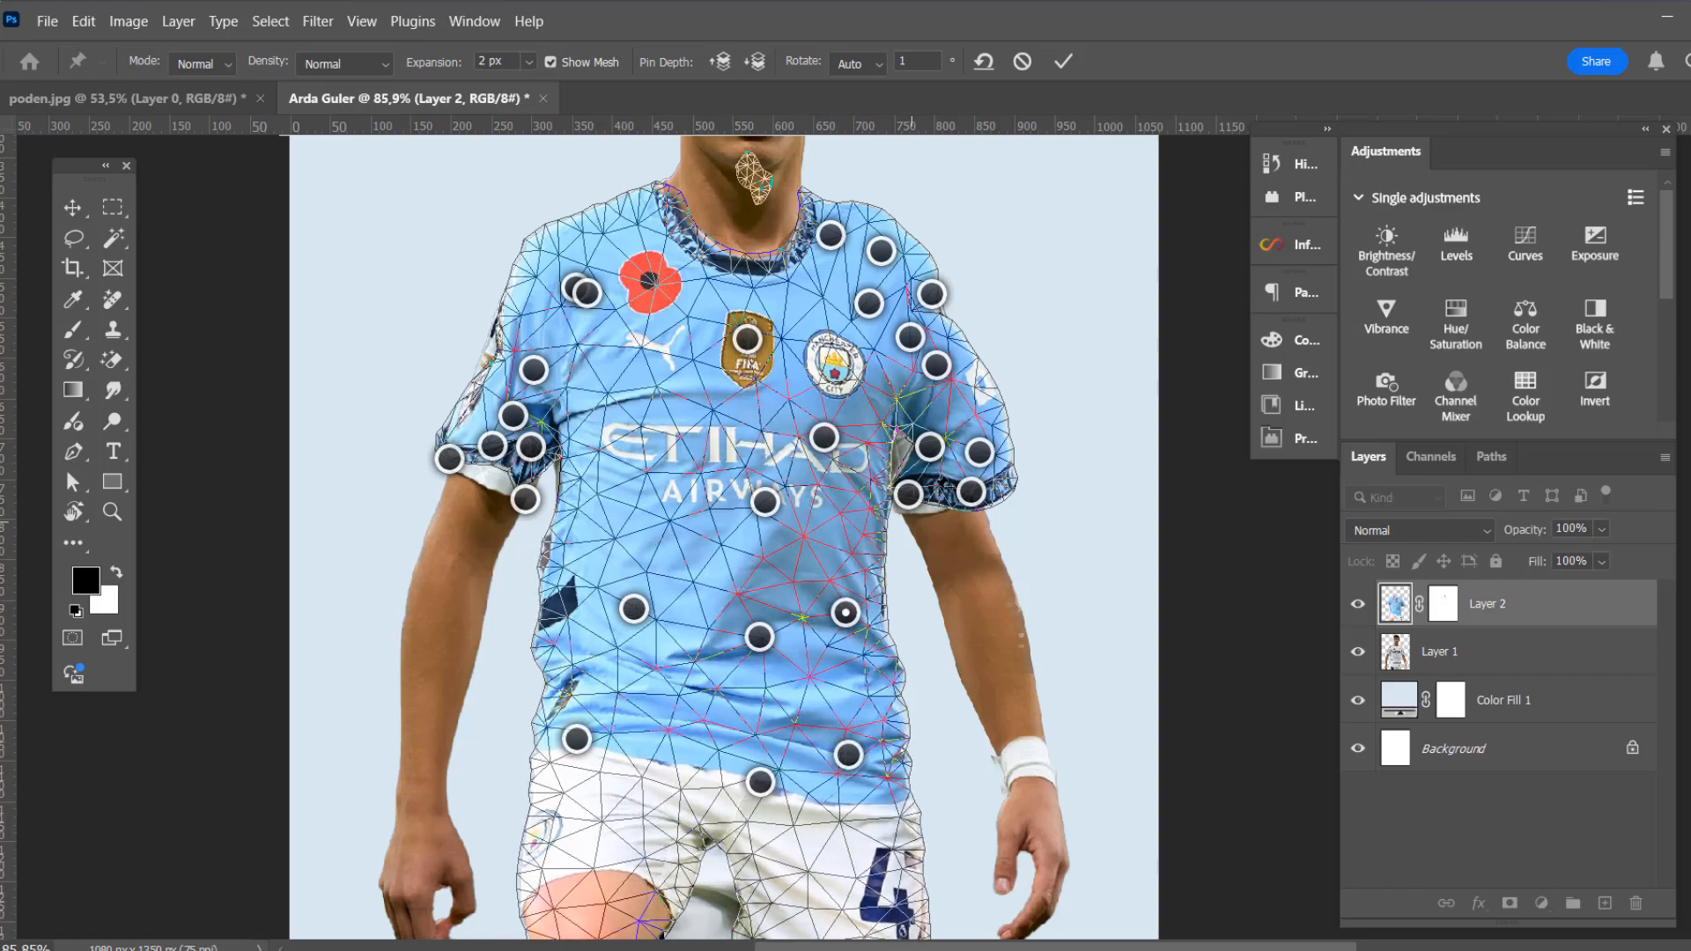
Fine-tune the crest-side shoulder edge and both sides of the collar with additional warp pins
left_click_drag(931, 307, 951, 293)
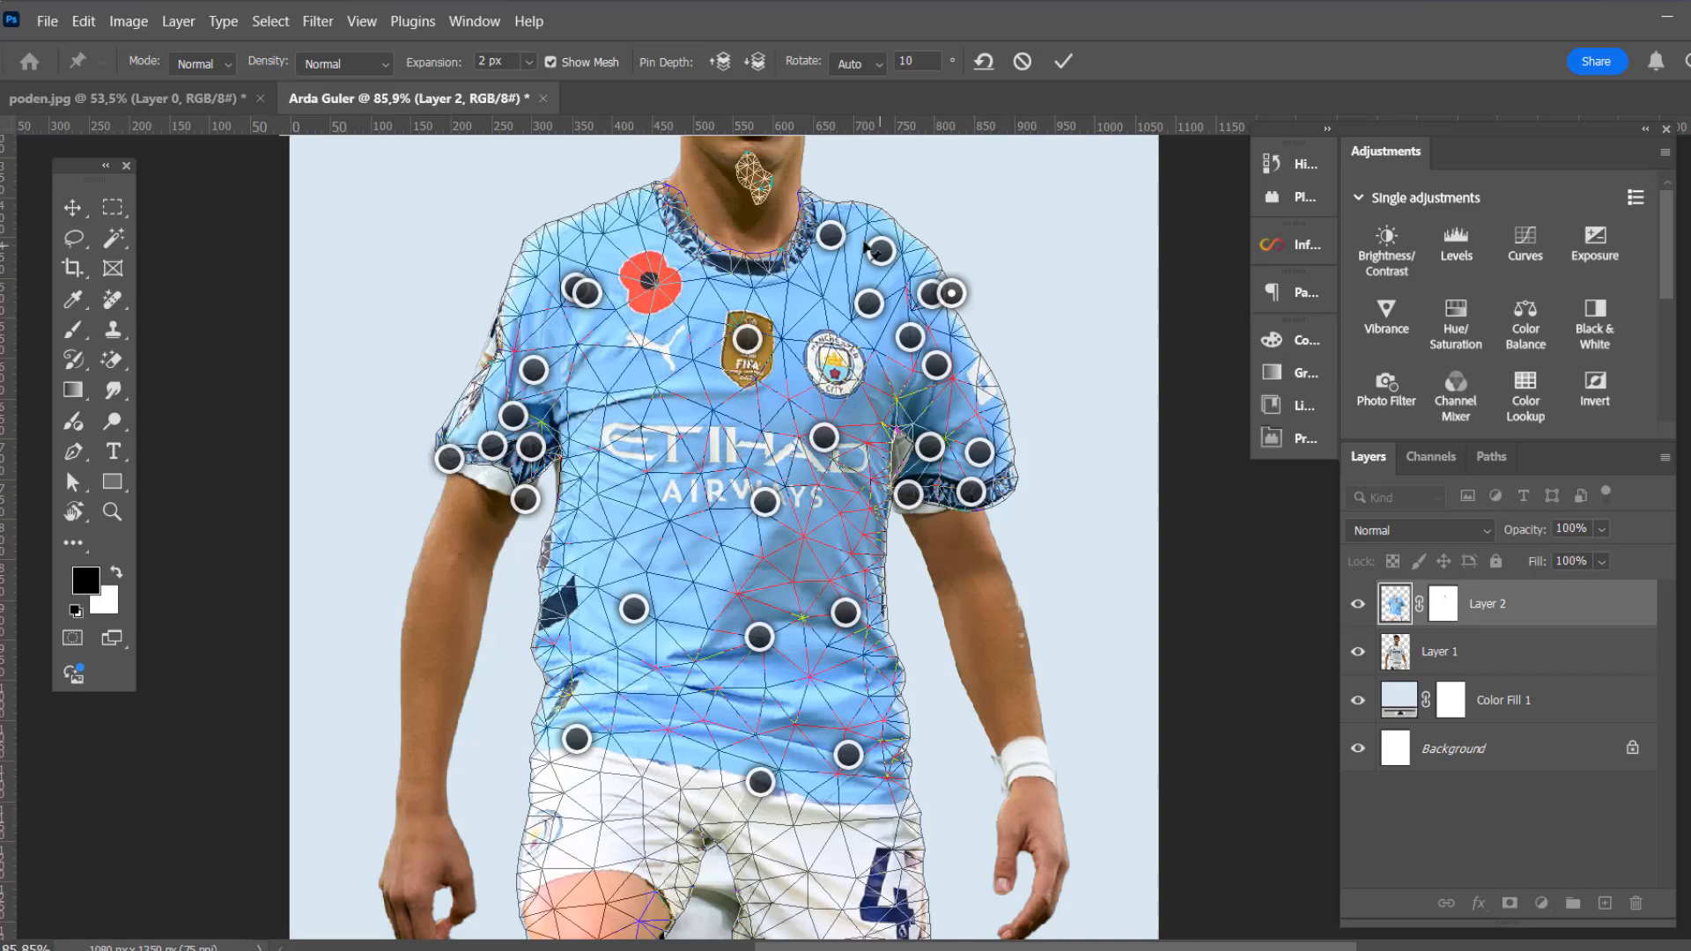
left_click(843, 235)
left_click(645, 230)
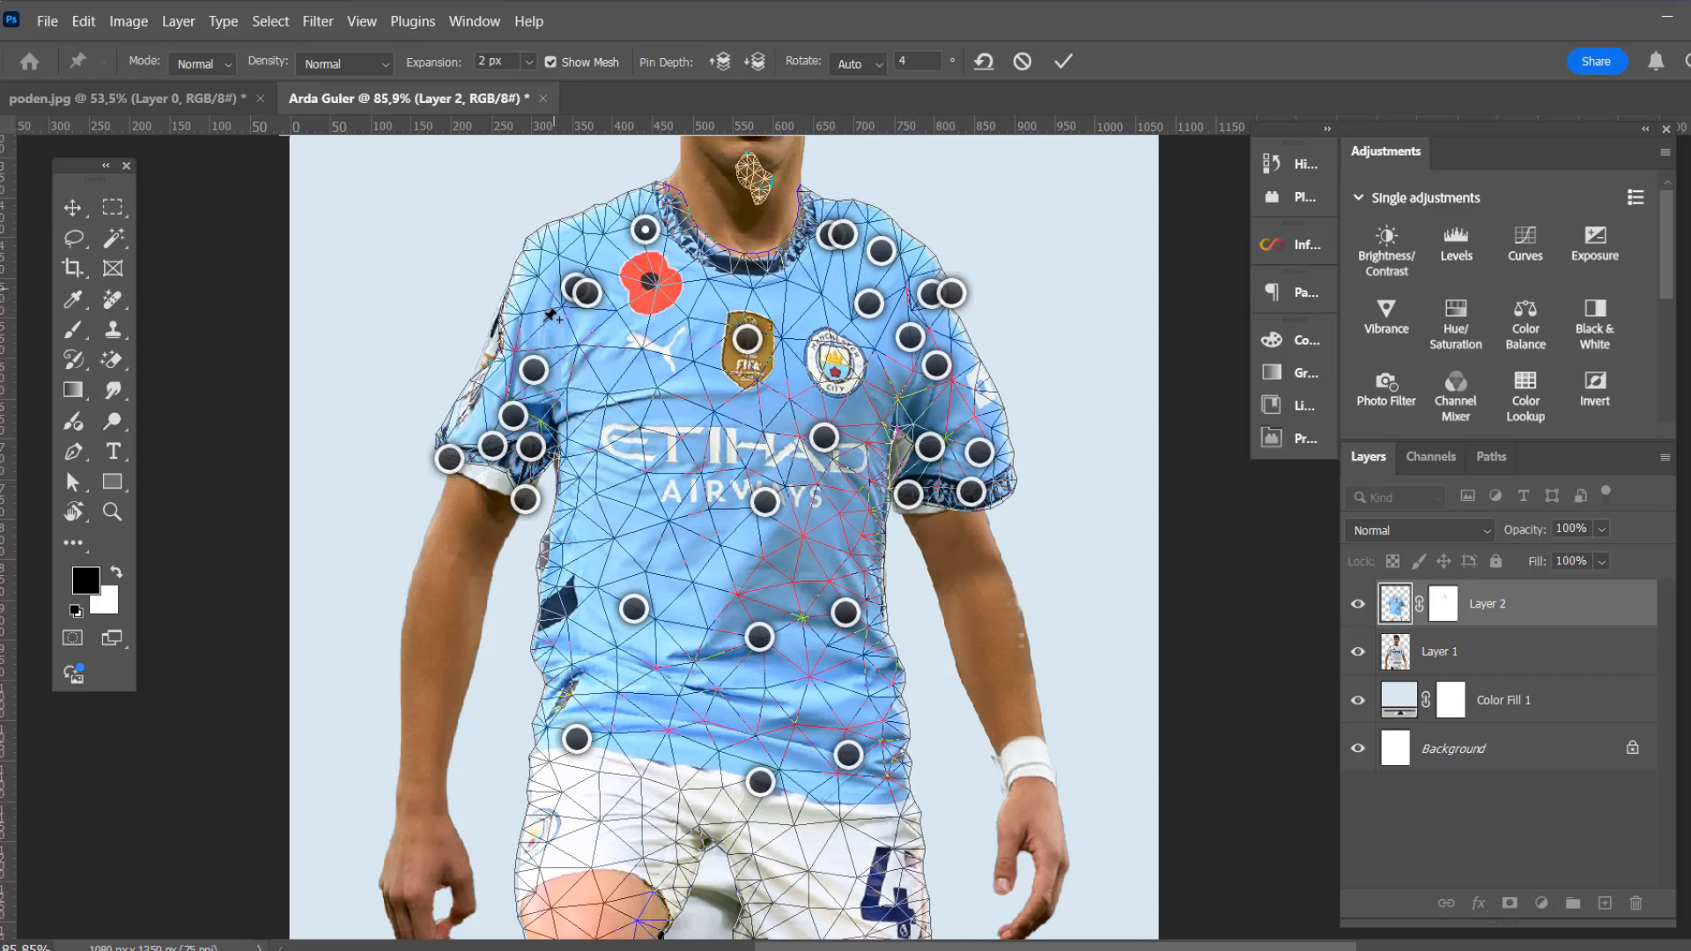
Push the outer edge of the poppy-side upper sleeve outward with additional pins, and apply the Puppet Warp
left_click(539, 345)
left_click(511, 386)
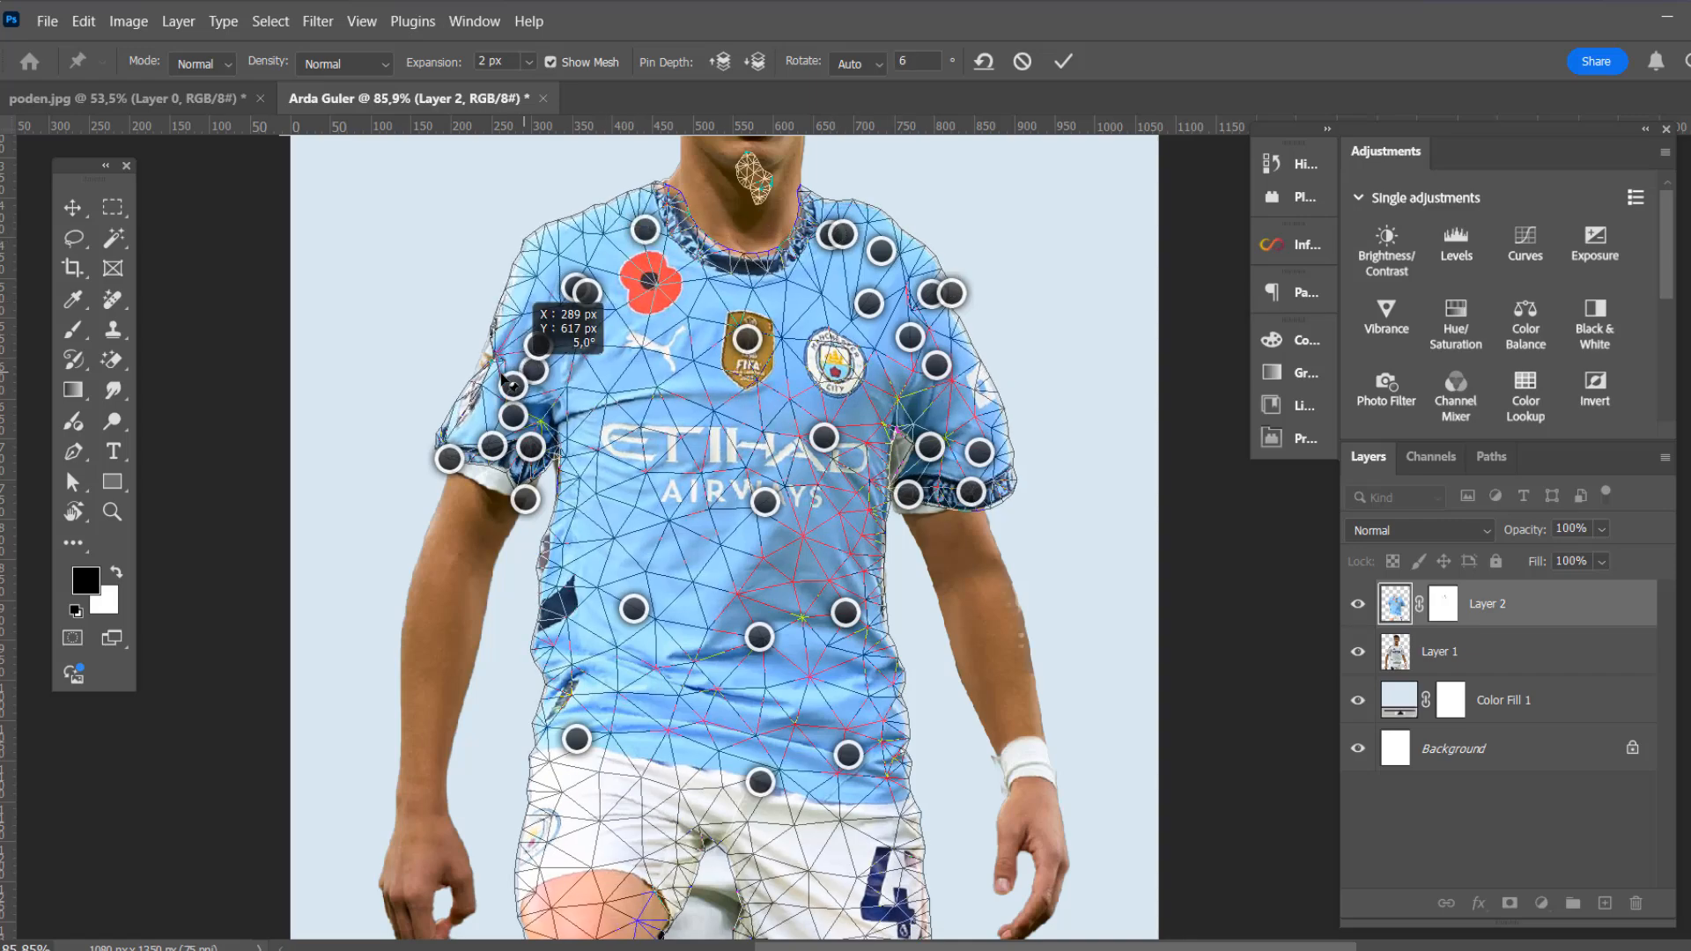
left_click(499, 398)
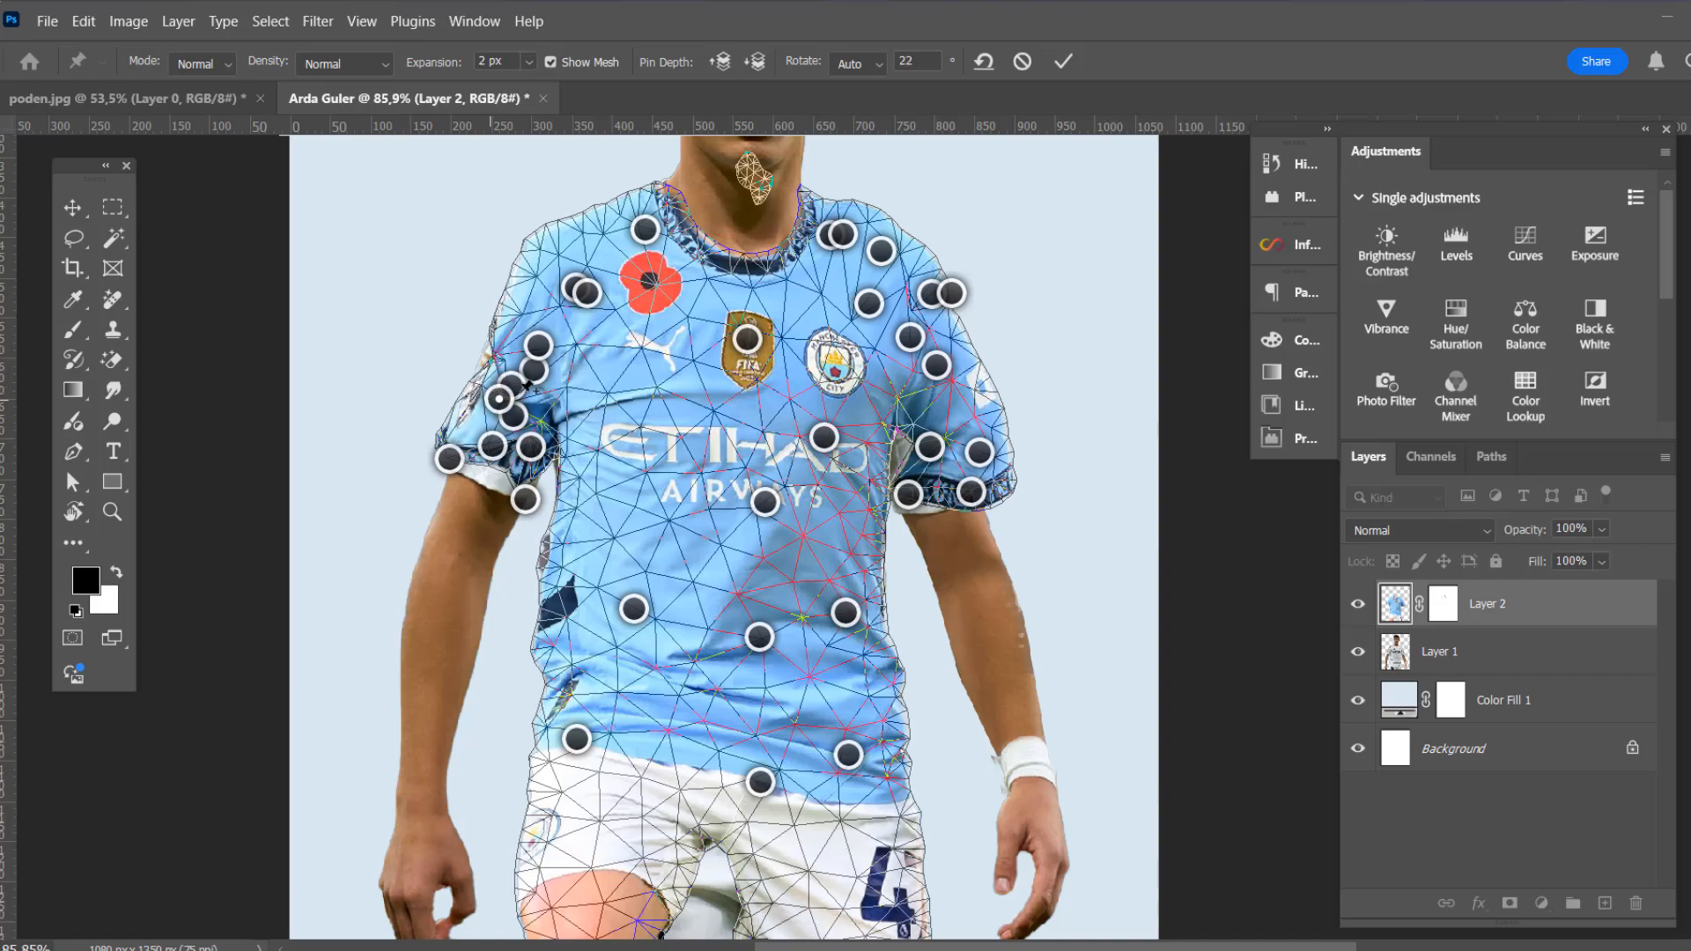
left_click(528, 390)
left_click(953, 405)
left_click(499, 360)
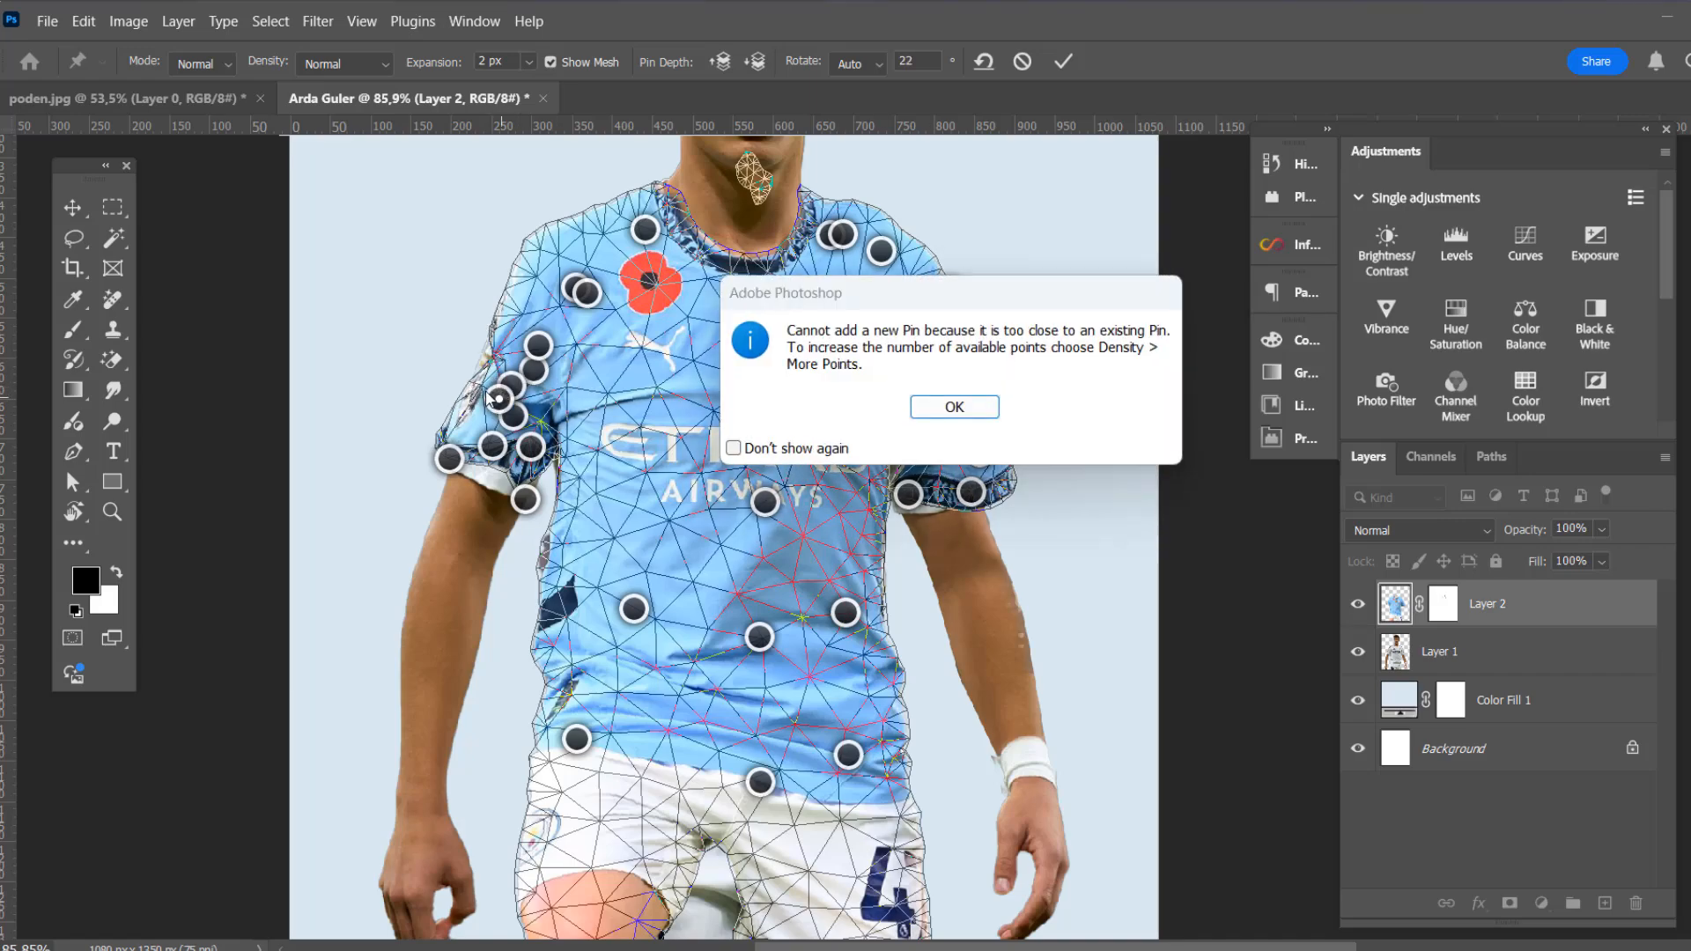
left_click(973, 410)
left_click(1061, 61)
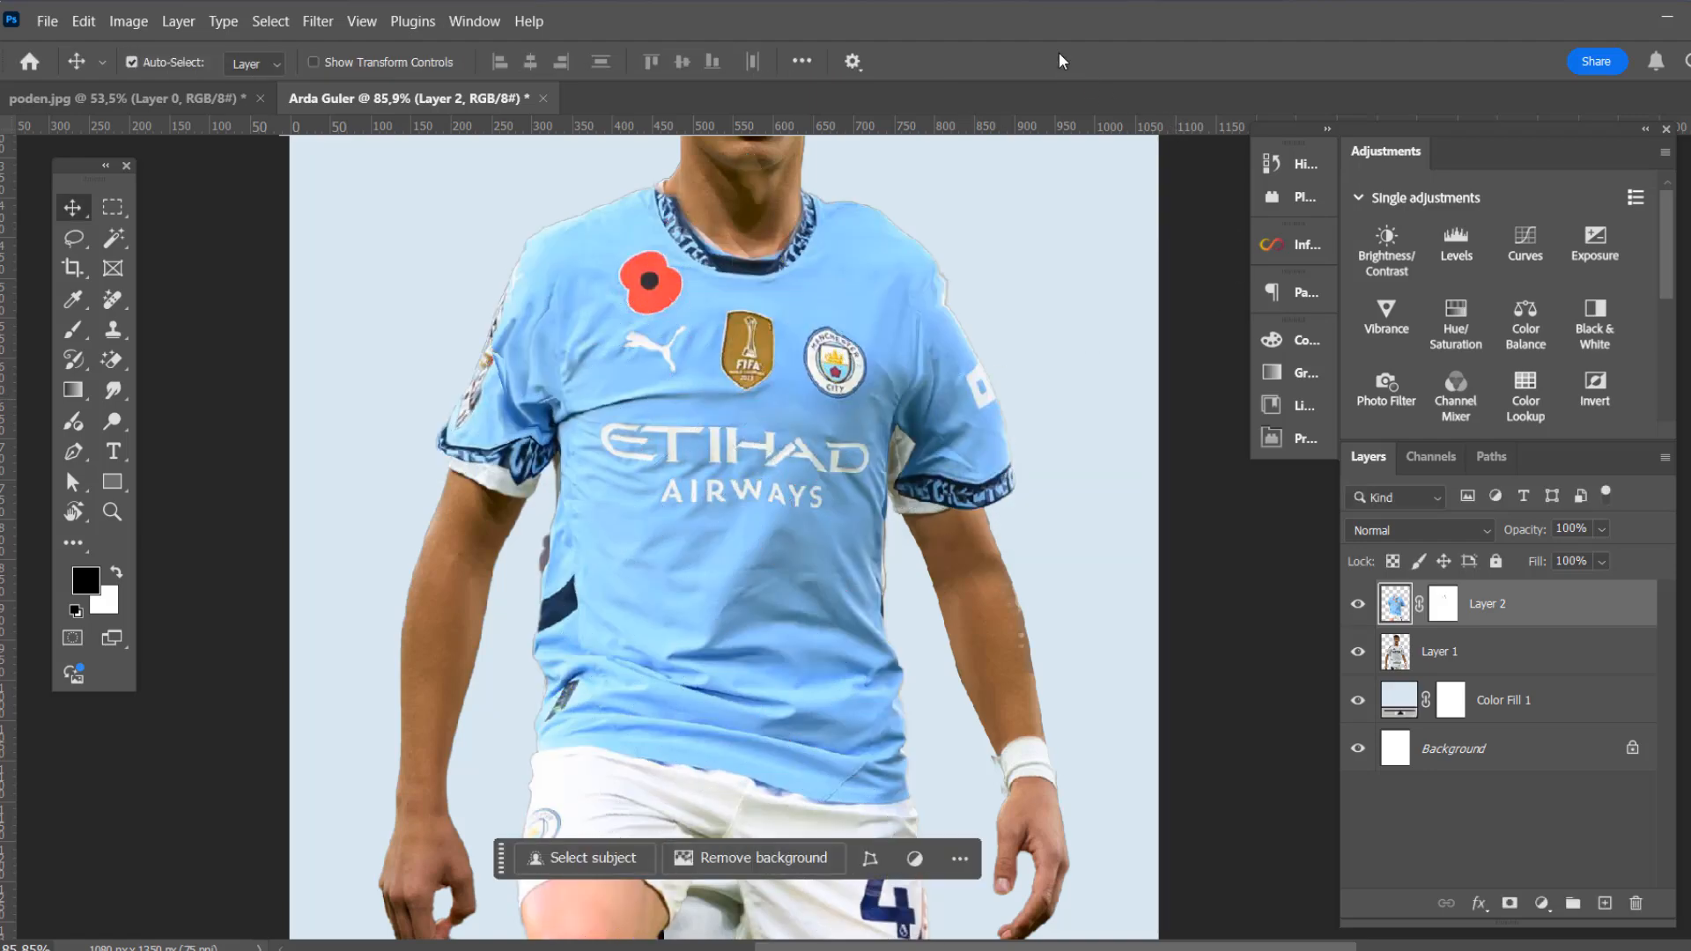
Examine how the warped shirt fits the neck, arms and waist, both up close and on the whole figure
scroll(863, 379, "down", 7)
scroll(974, 371, "up", 4)
scroll(900, 405, "up", 5)
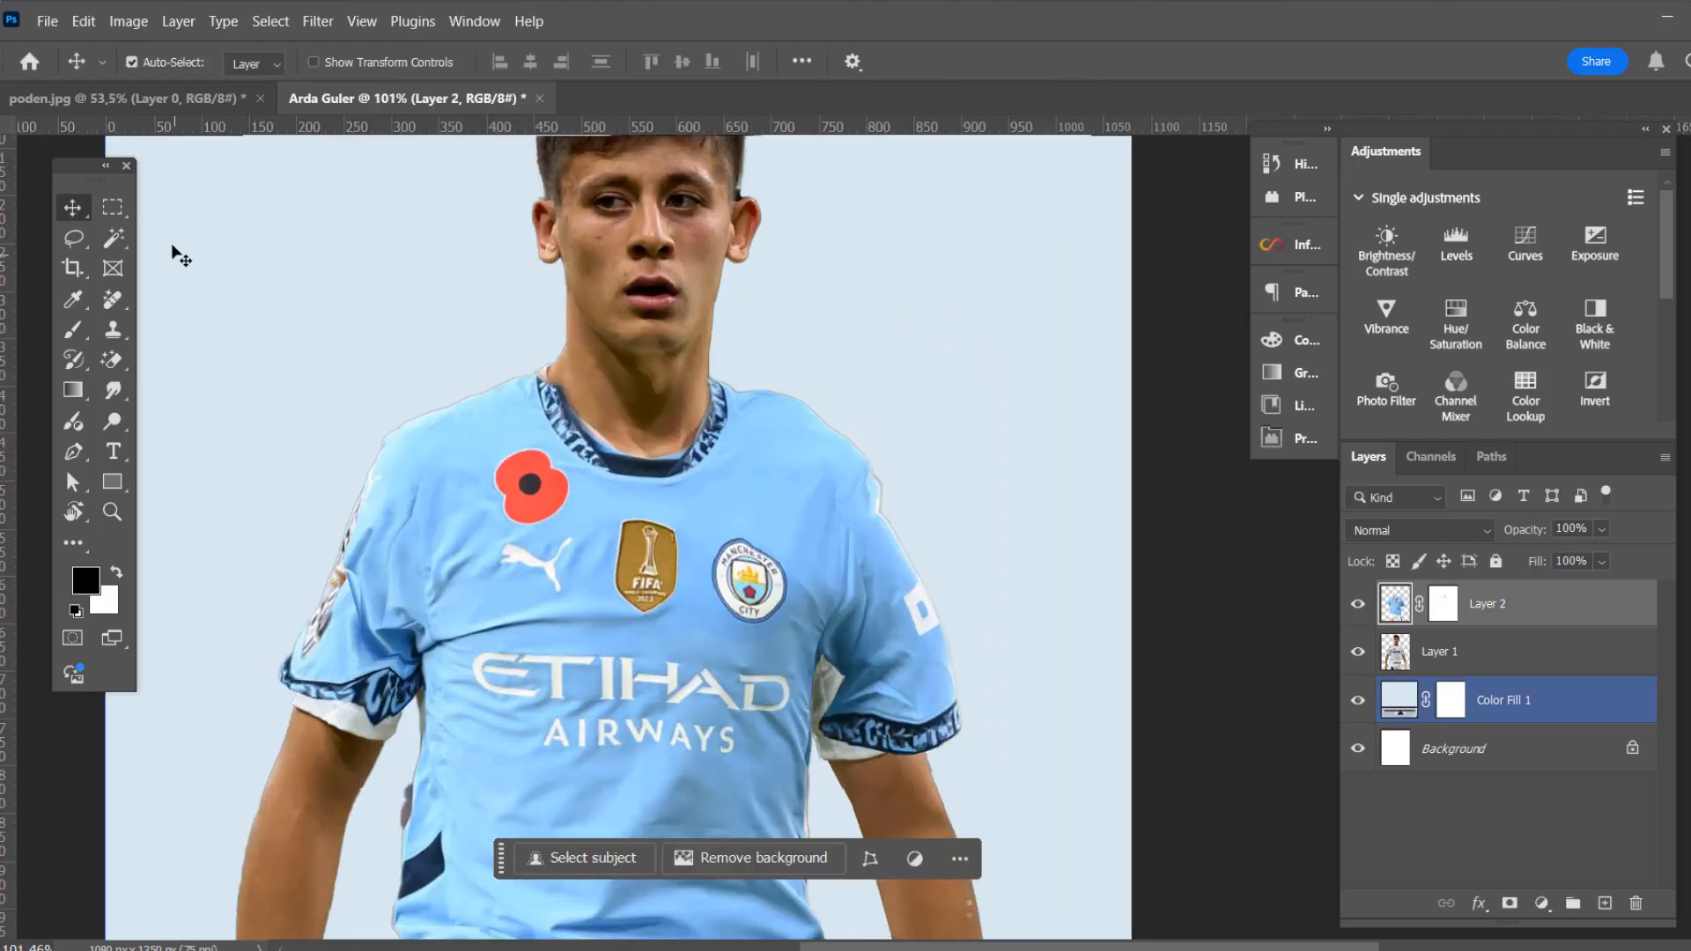
scroll(632, 476, "down", 2)
mouse_move(630, 476)
left_mouse_down()
mouse_move(615, 486)
mouse_move(625, 457)
left_mouse_up()
scroll(805, 526, "down", 9)
scroll(810, 531, "up", 3)
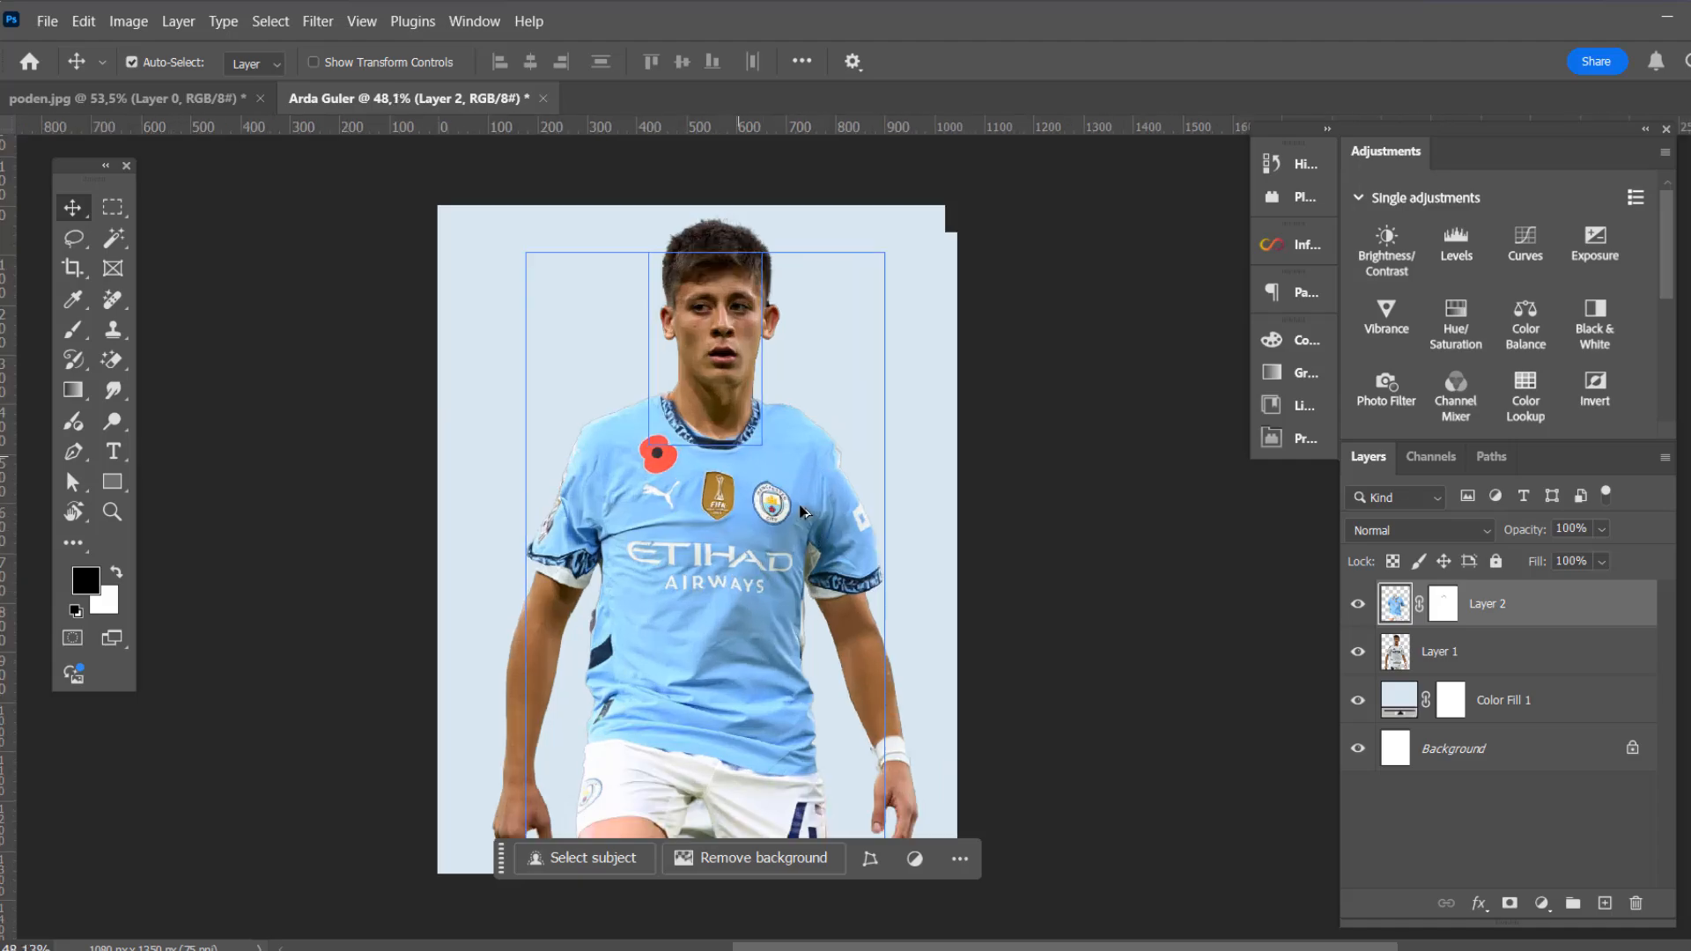
In poden.jpg, rasterize the duplicated player layer, keeping the original player layer hidden
key("ctrl+Tab")
right_click(1550, 608)
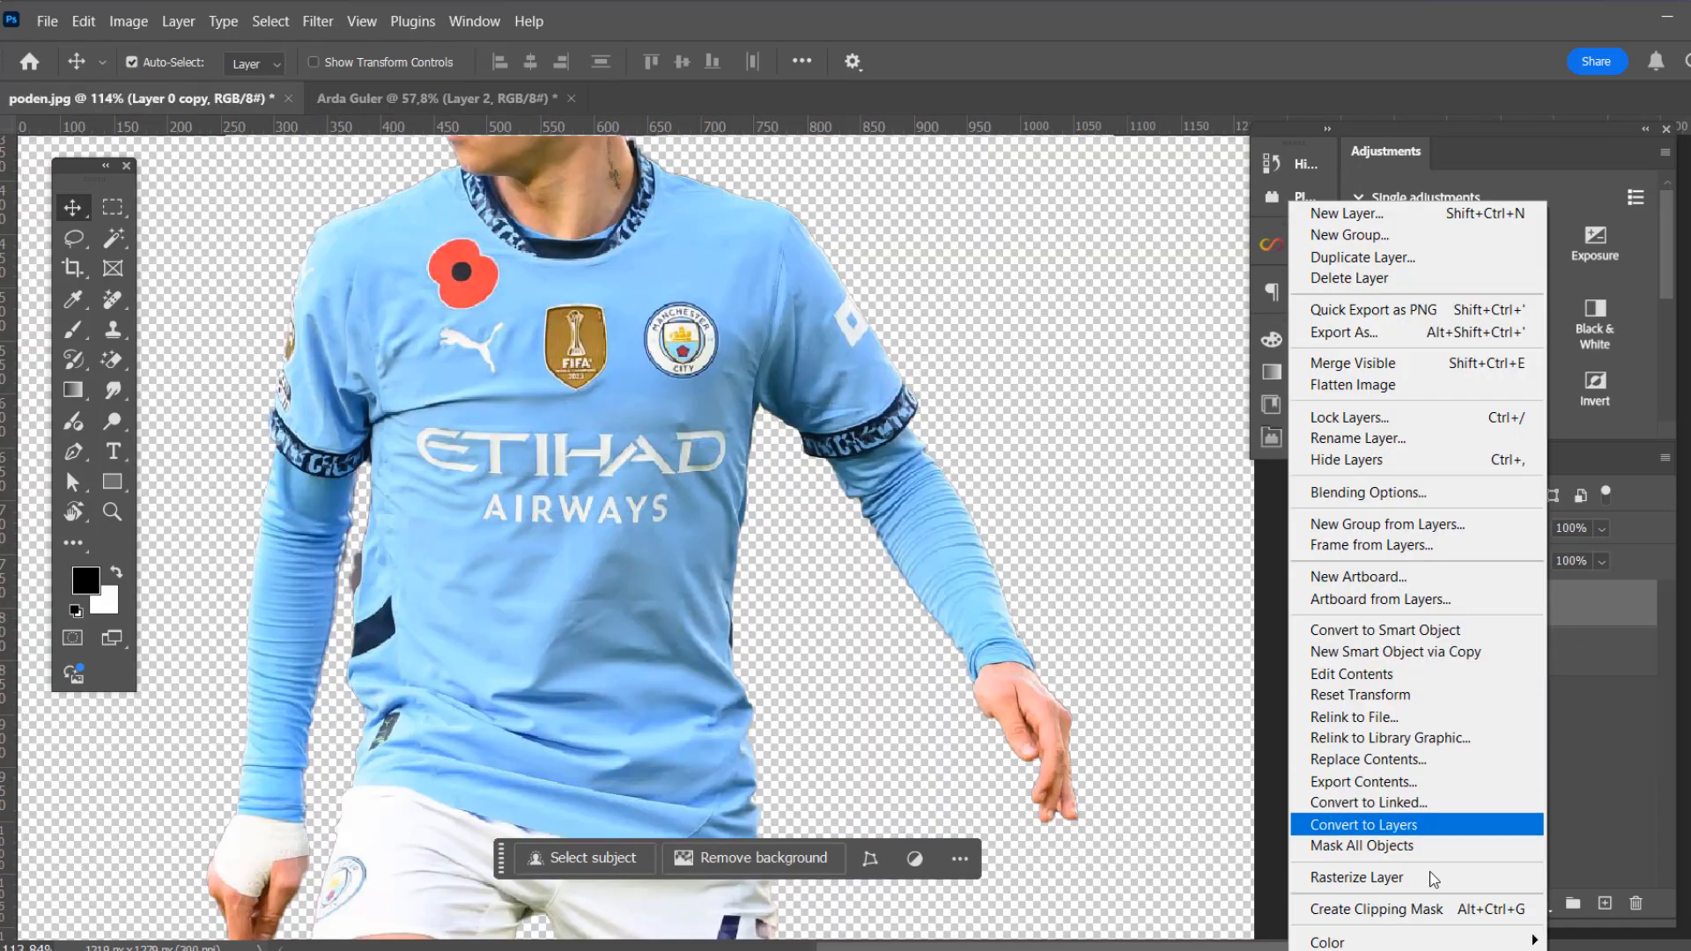
left_click(1400, 877)
left_click(1363, 656)
left_click(1363, 656)
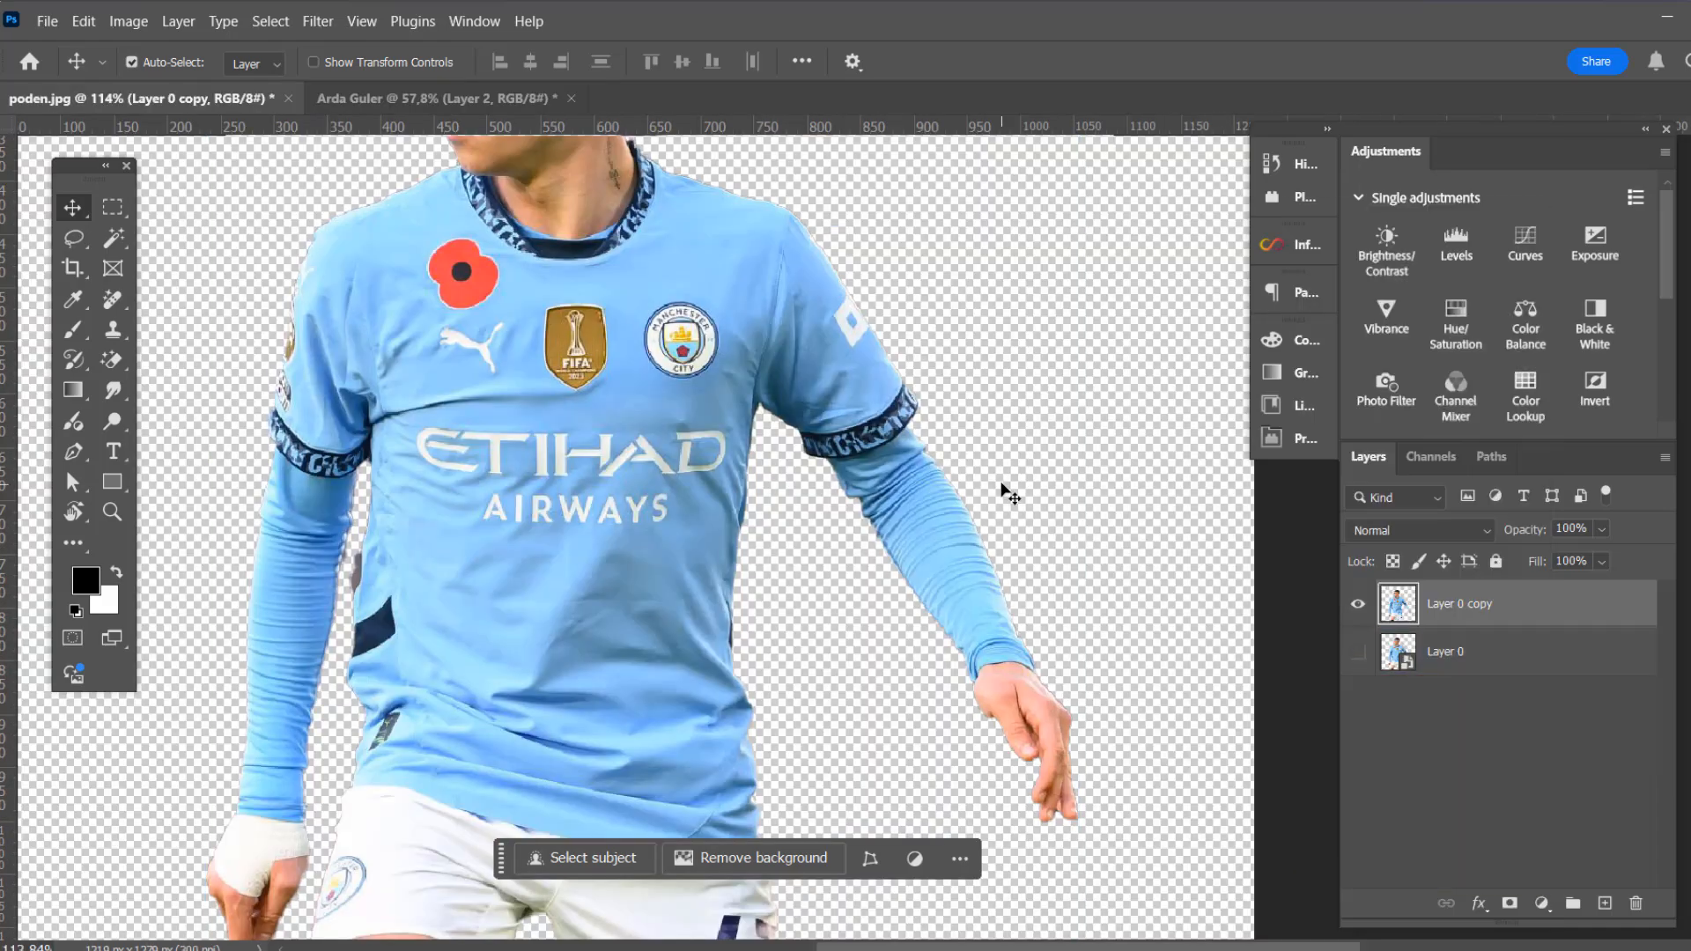
Trace the poppy-side sleeve from its cuff to the shoulder with the Pen tool, and copy the enclosed area to a new layer
scroll(1000, 490, "down", 3)
left_click(73, 451)
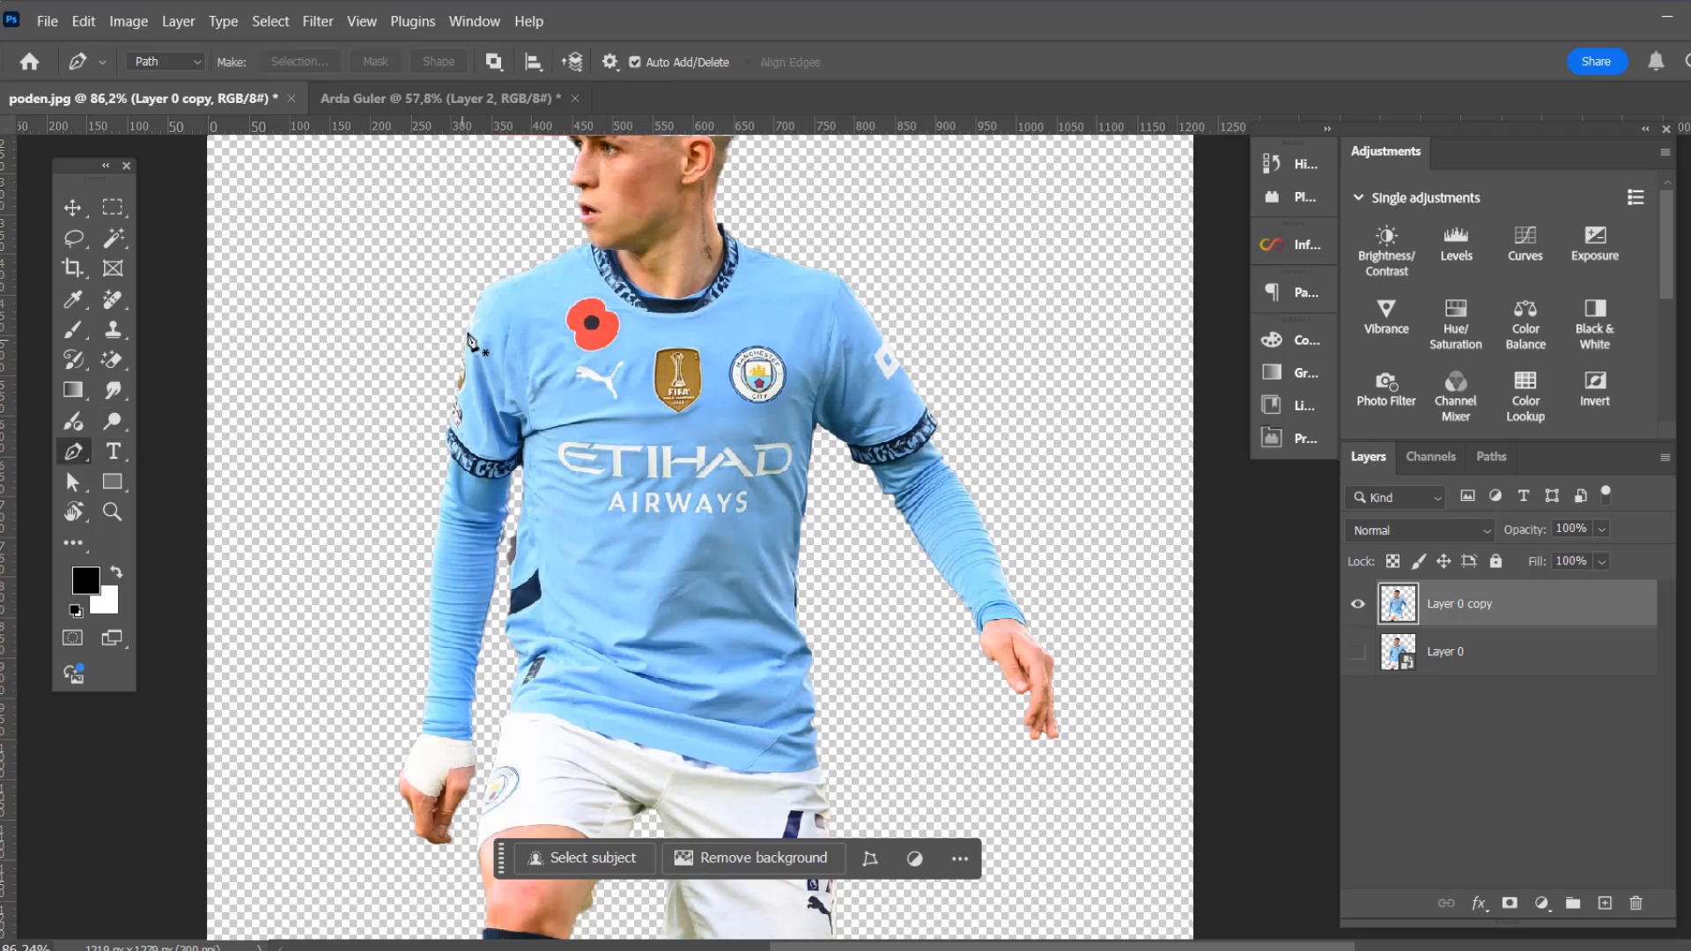
scroll(486, 426, "up", 3)
left_click(417, 485)
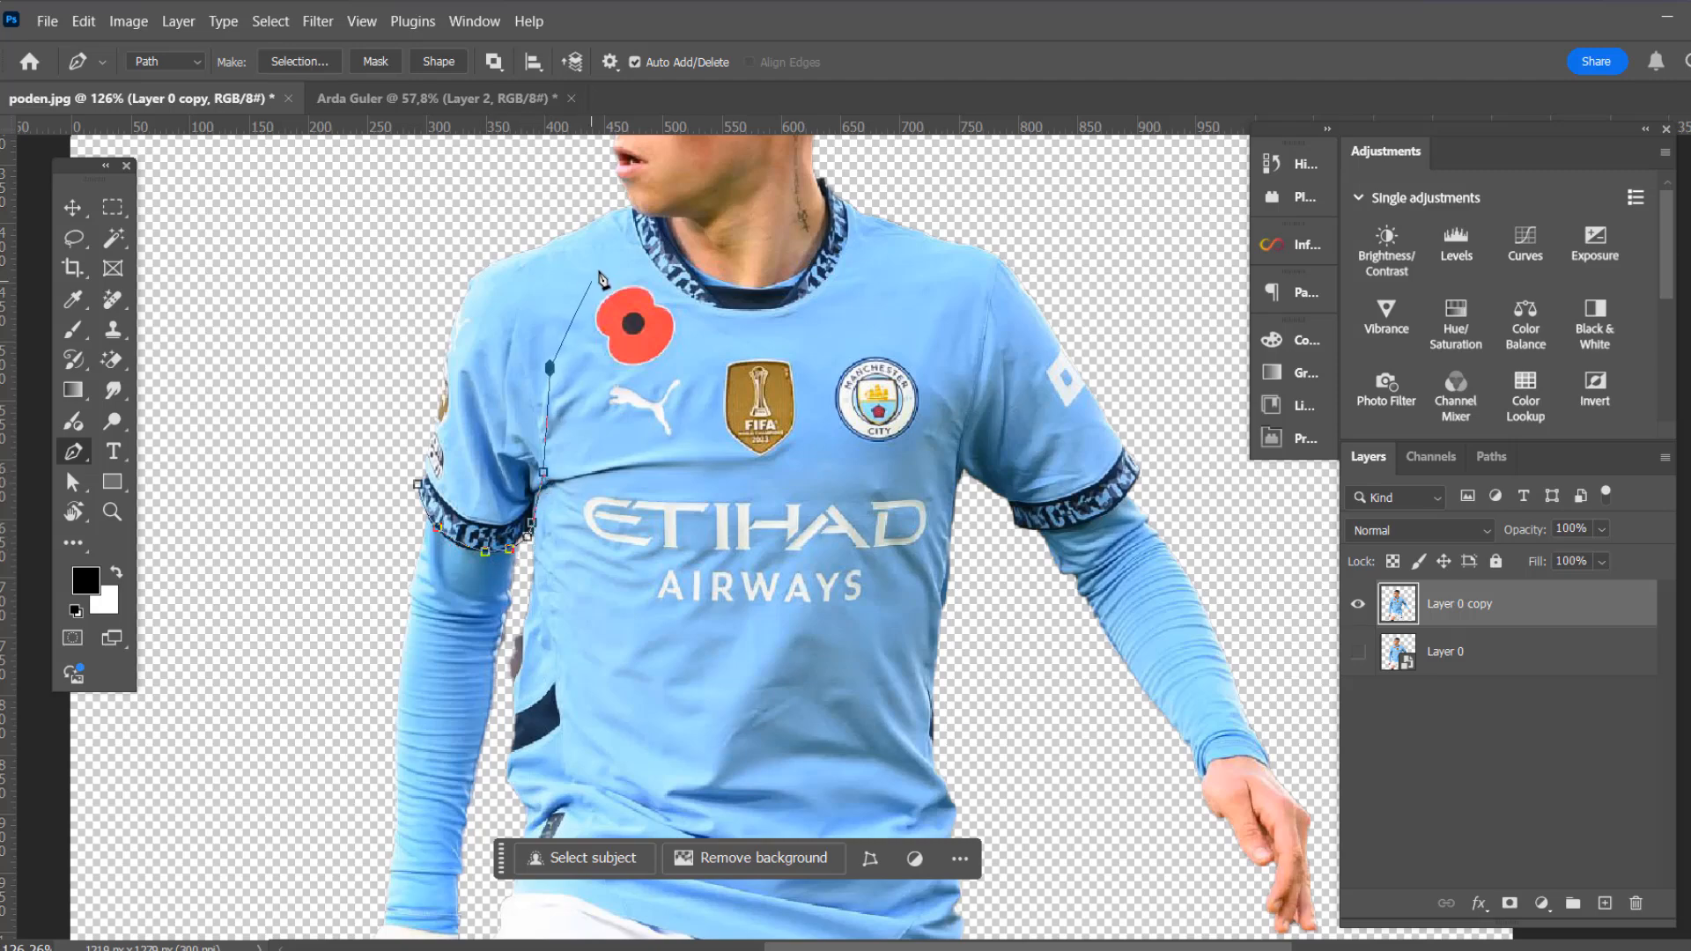
left_click(596, 249)
left_click(559, 189)
left_click(441, 241)
left_click(413, 323)
left_click(414, 387)
left_click_drag(414, 421, 420, 433)
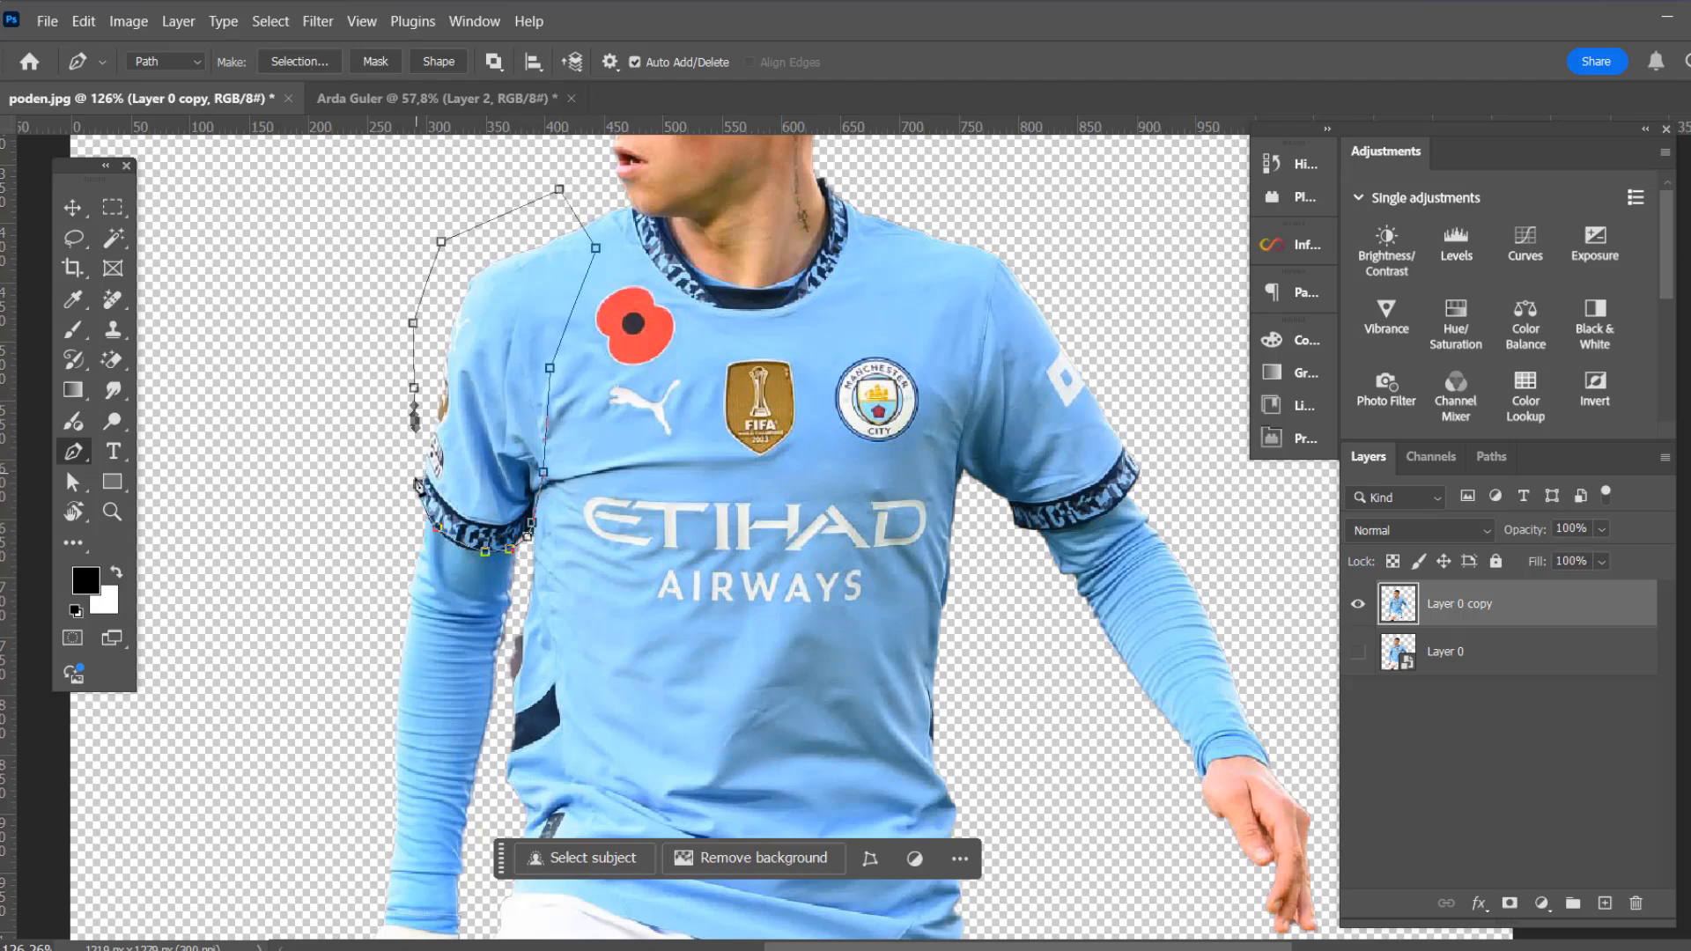
key("ctrl+Return")
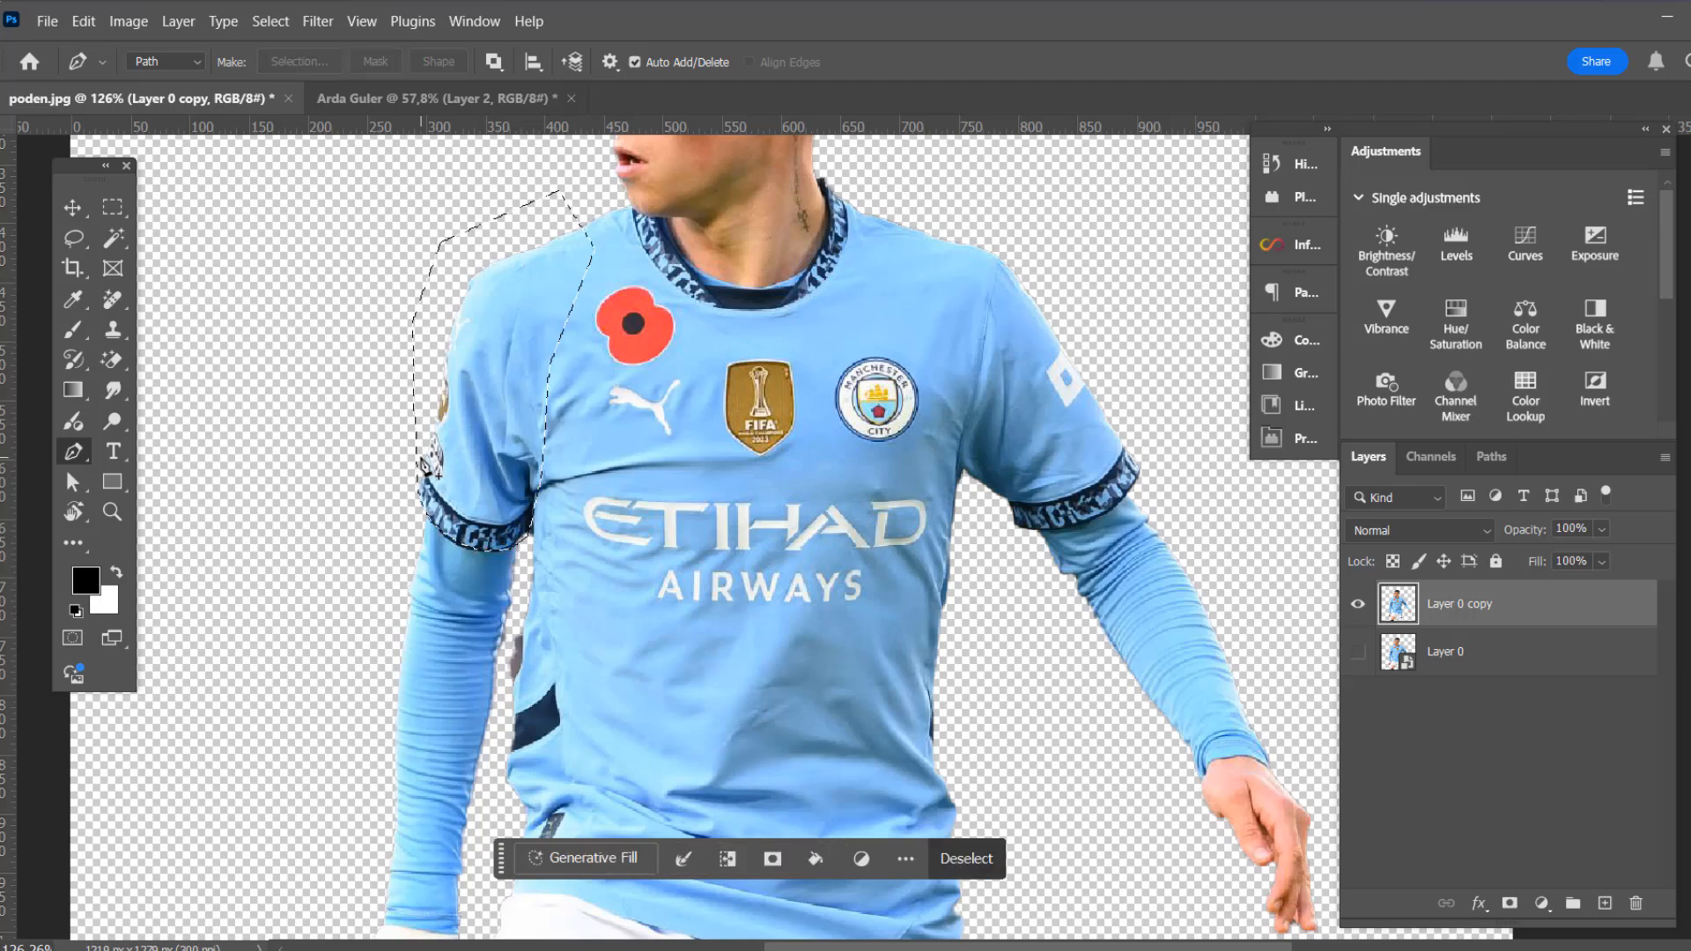
key("ctrl+j")
From Layer 0 copy, trace the crest-side sleeve with the Pen tool and copy the enclosed area to a new layer
left_click(1380, 674)
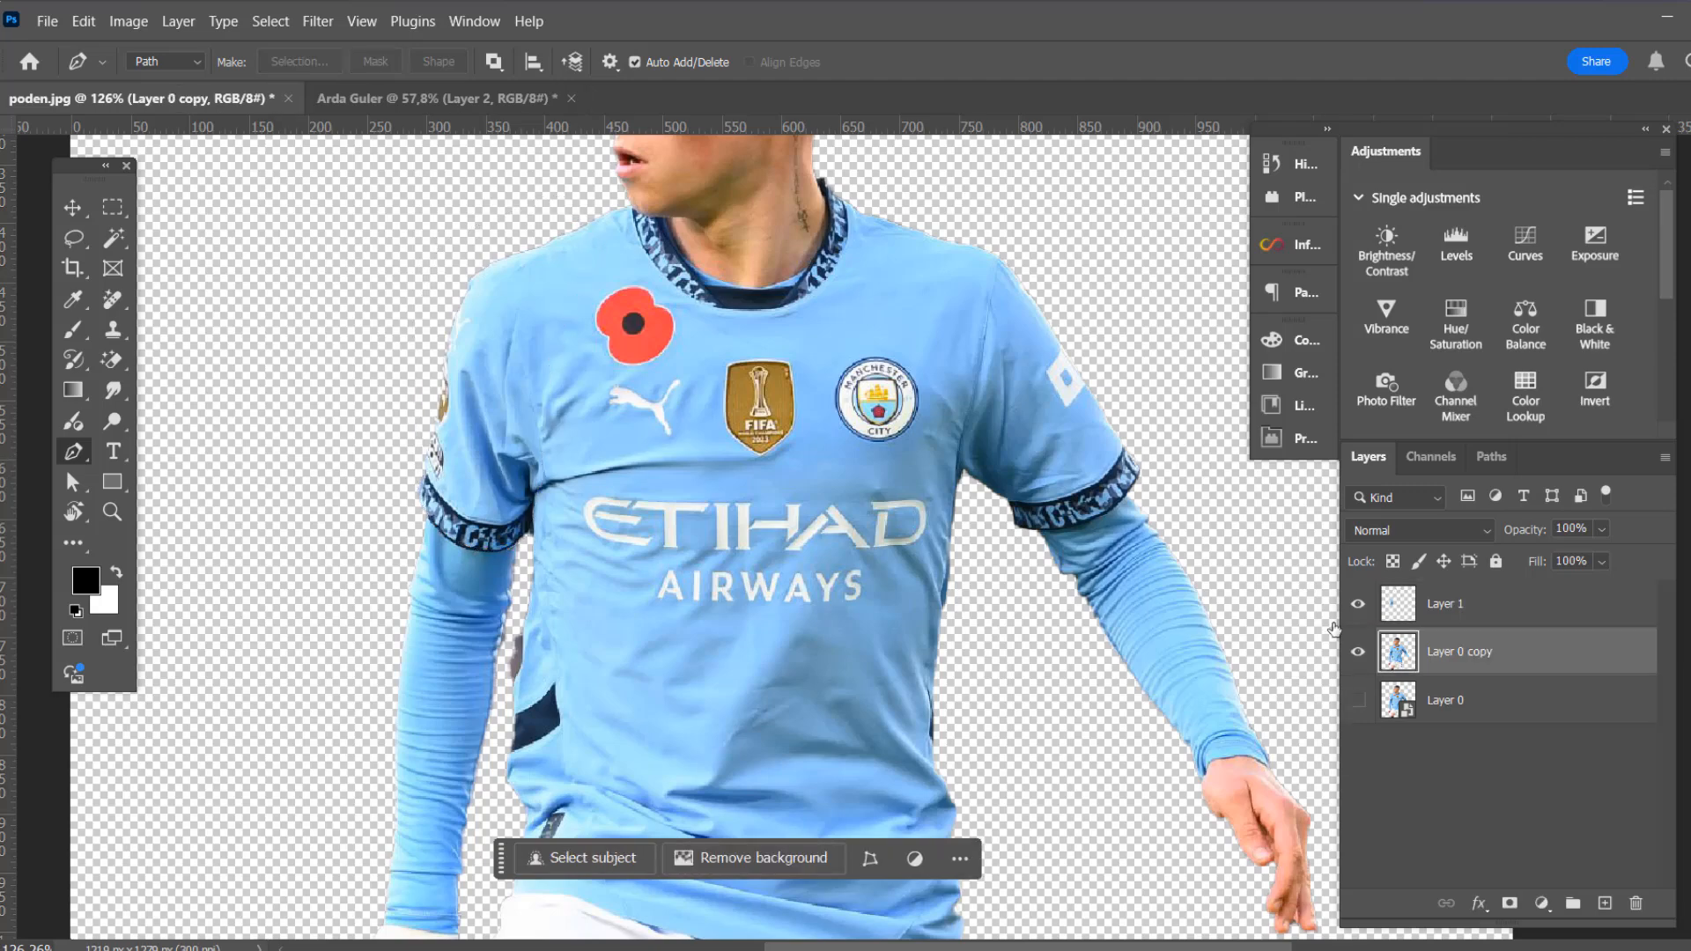
scroll(960, 454, "up", 2)
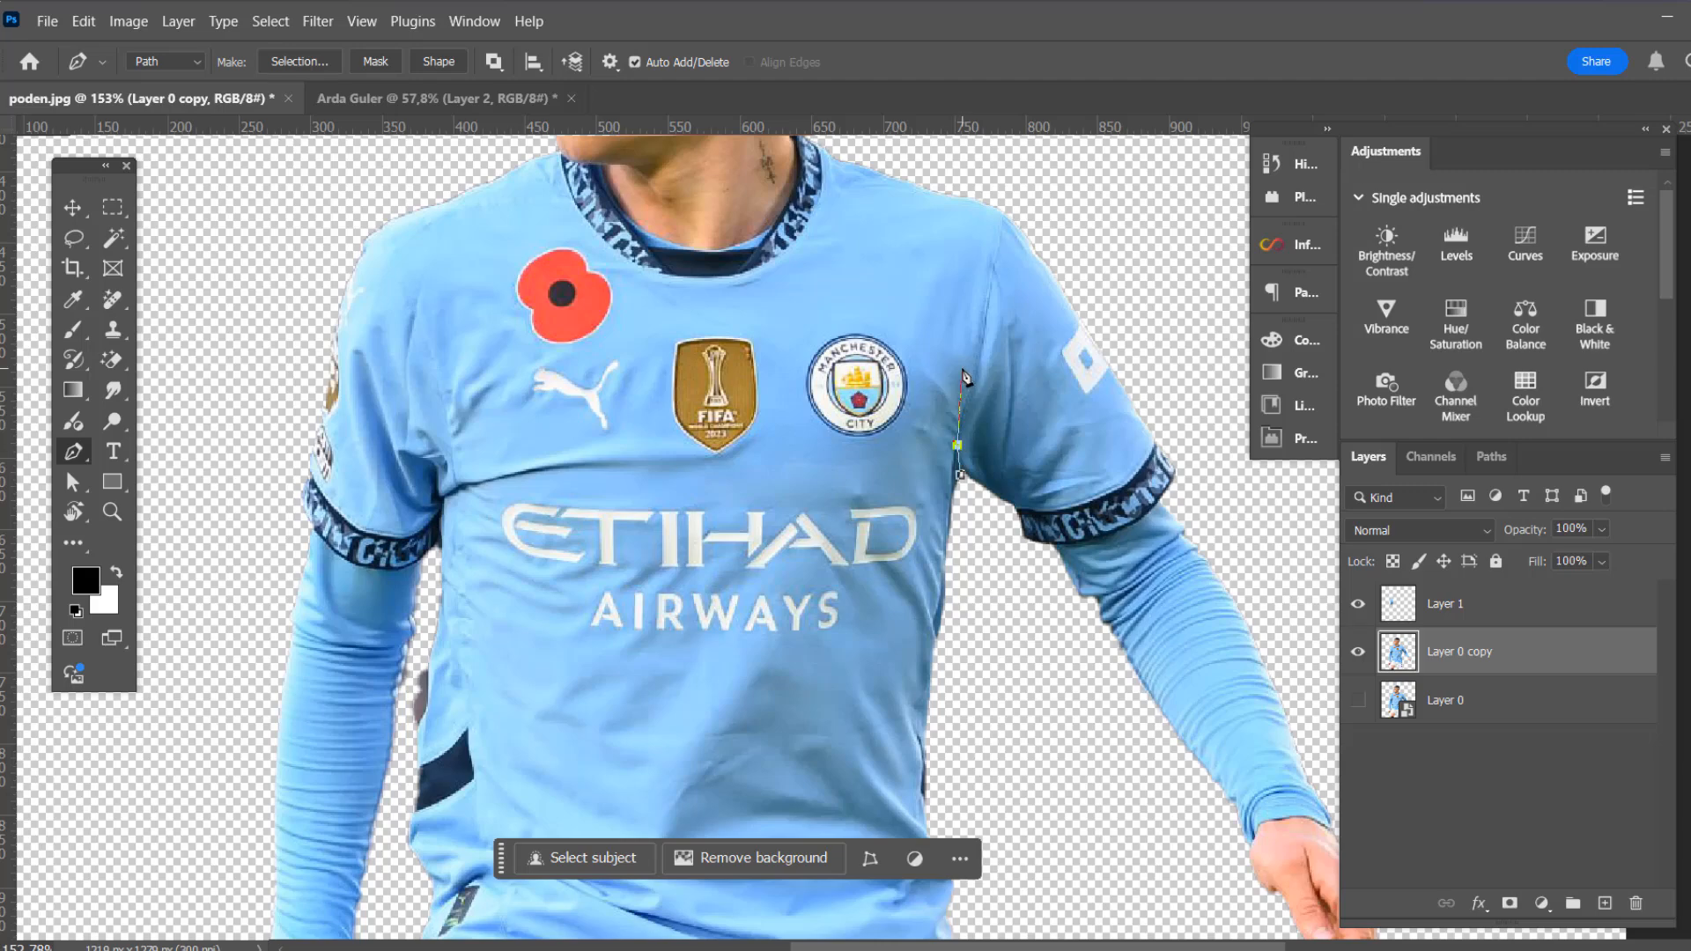
left_click(980, 247)
left_click(1020, 198)
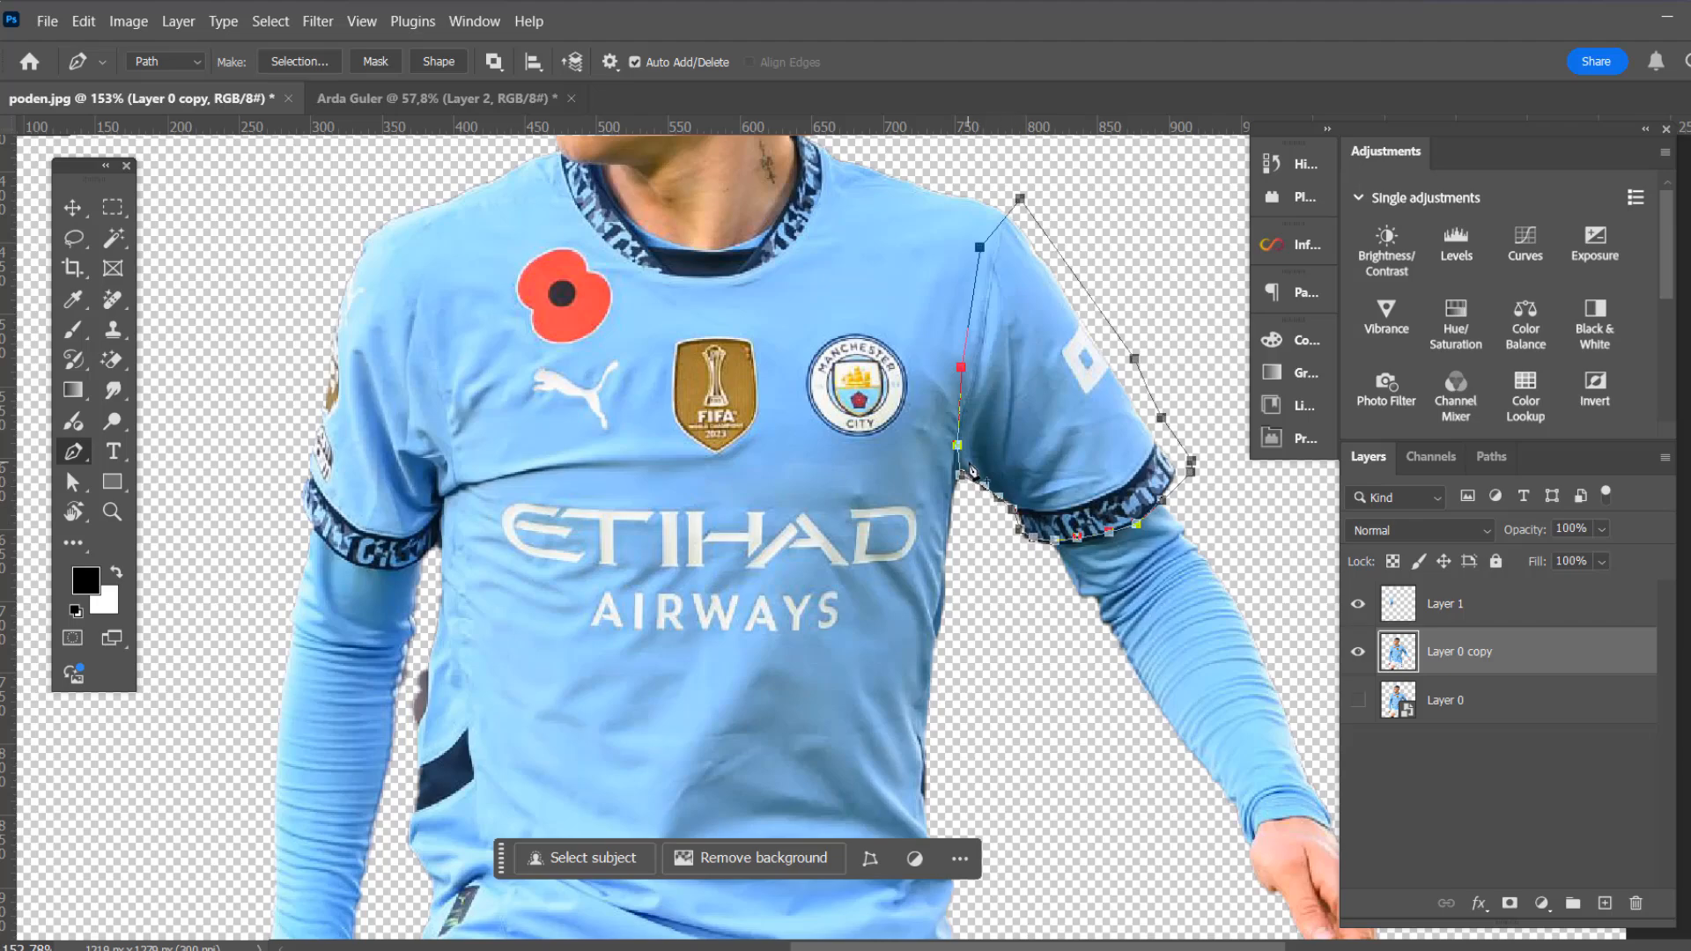
key("ctrl+Return")
key("ctrl+j")
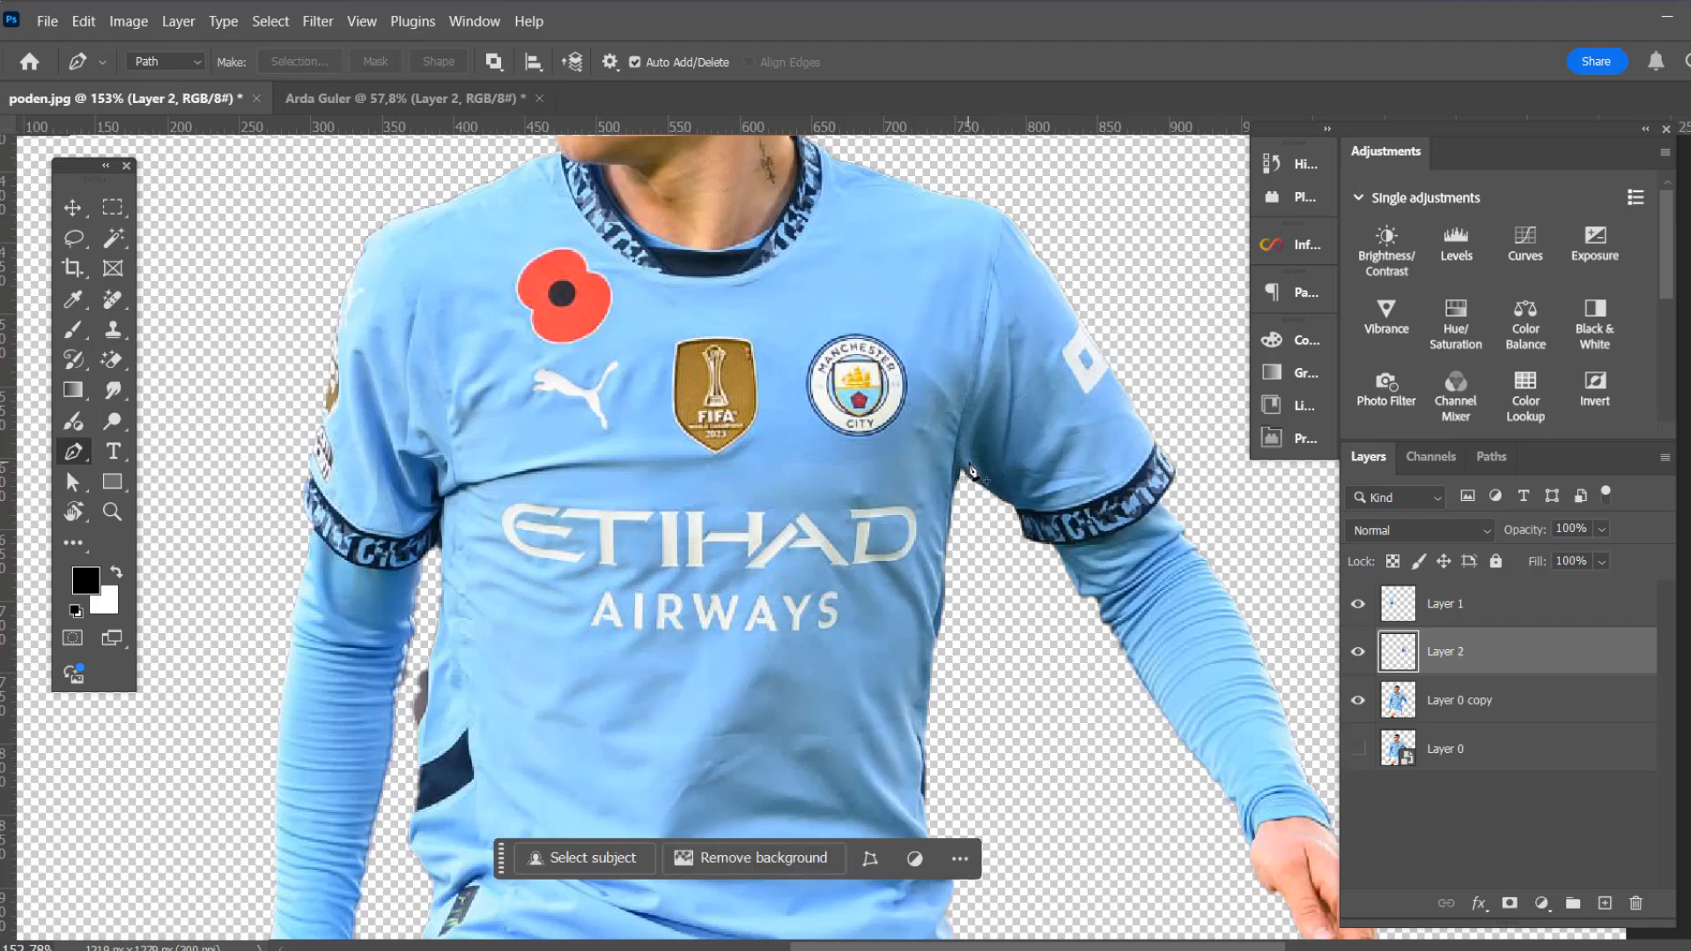
On Layer 0 copy, start a Pen path down the poppy side of the torso and along the shirt's hem
left_click(1543, 711)
scroll(740, 519, "down", 3)
scroll(721, 560, "down", 2)
scroll(589, 502, "up", 2)
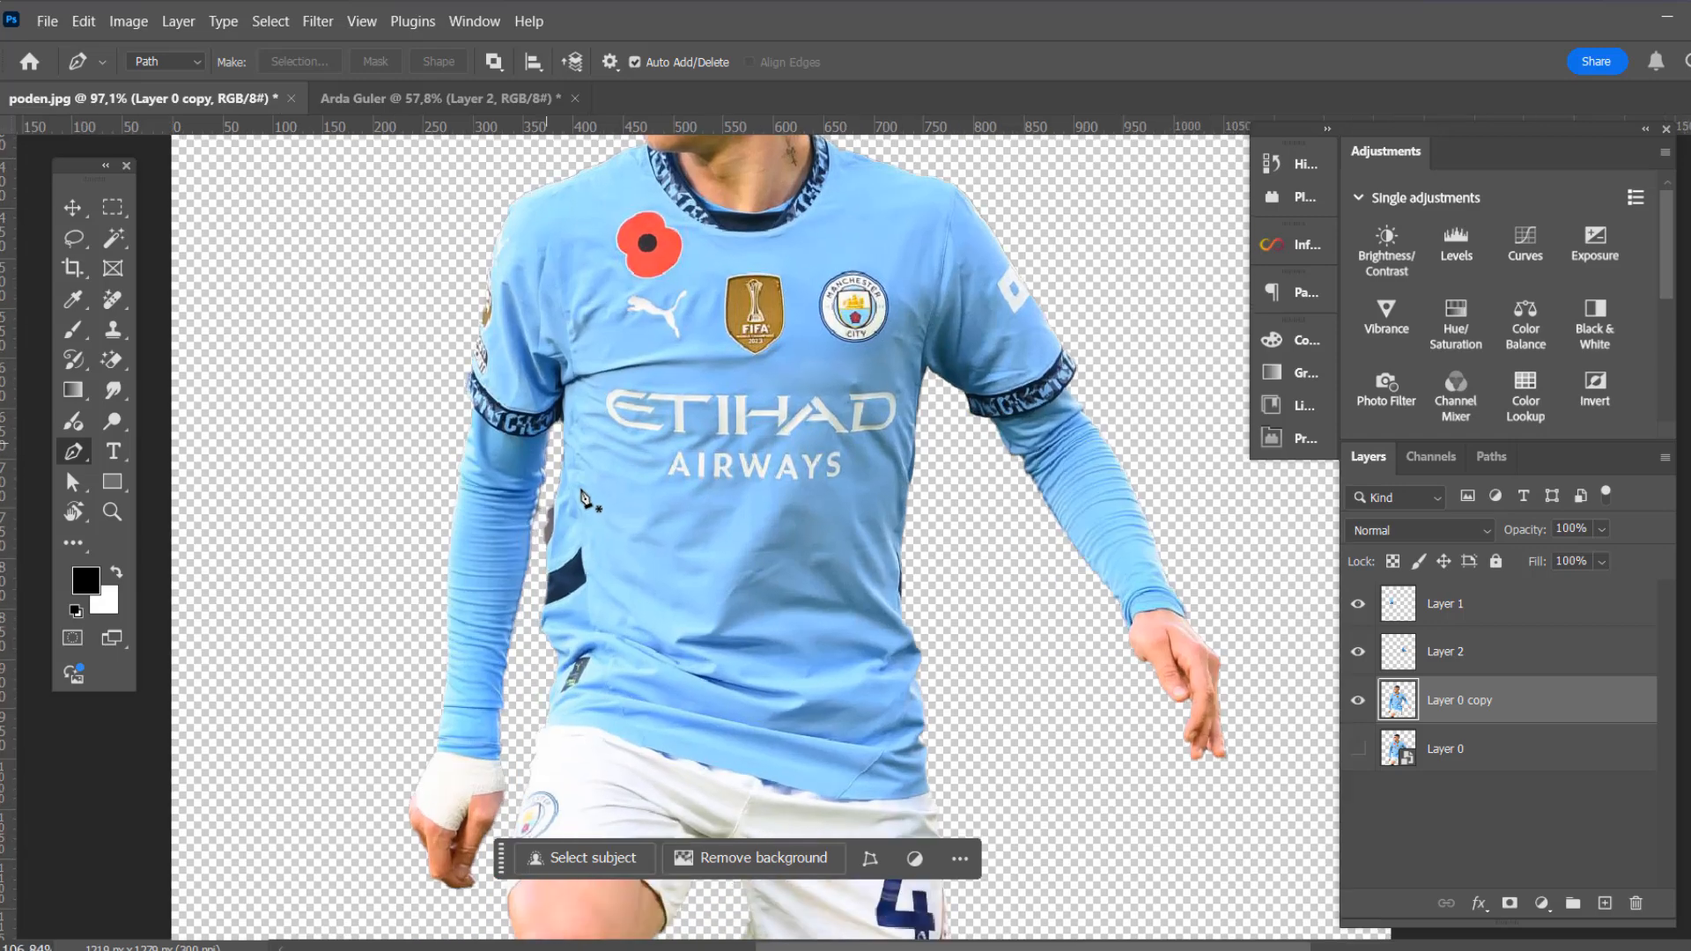
left_click(556, 405)
left_click(554, 477)
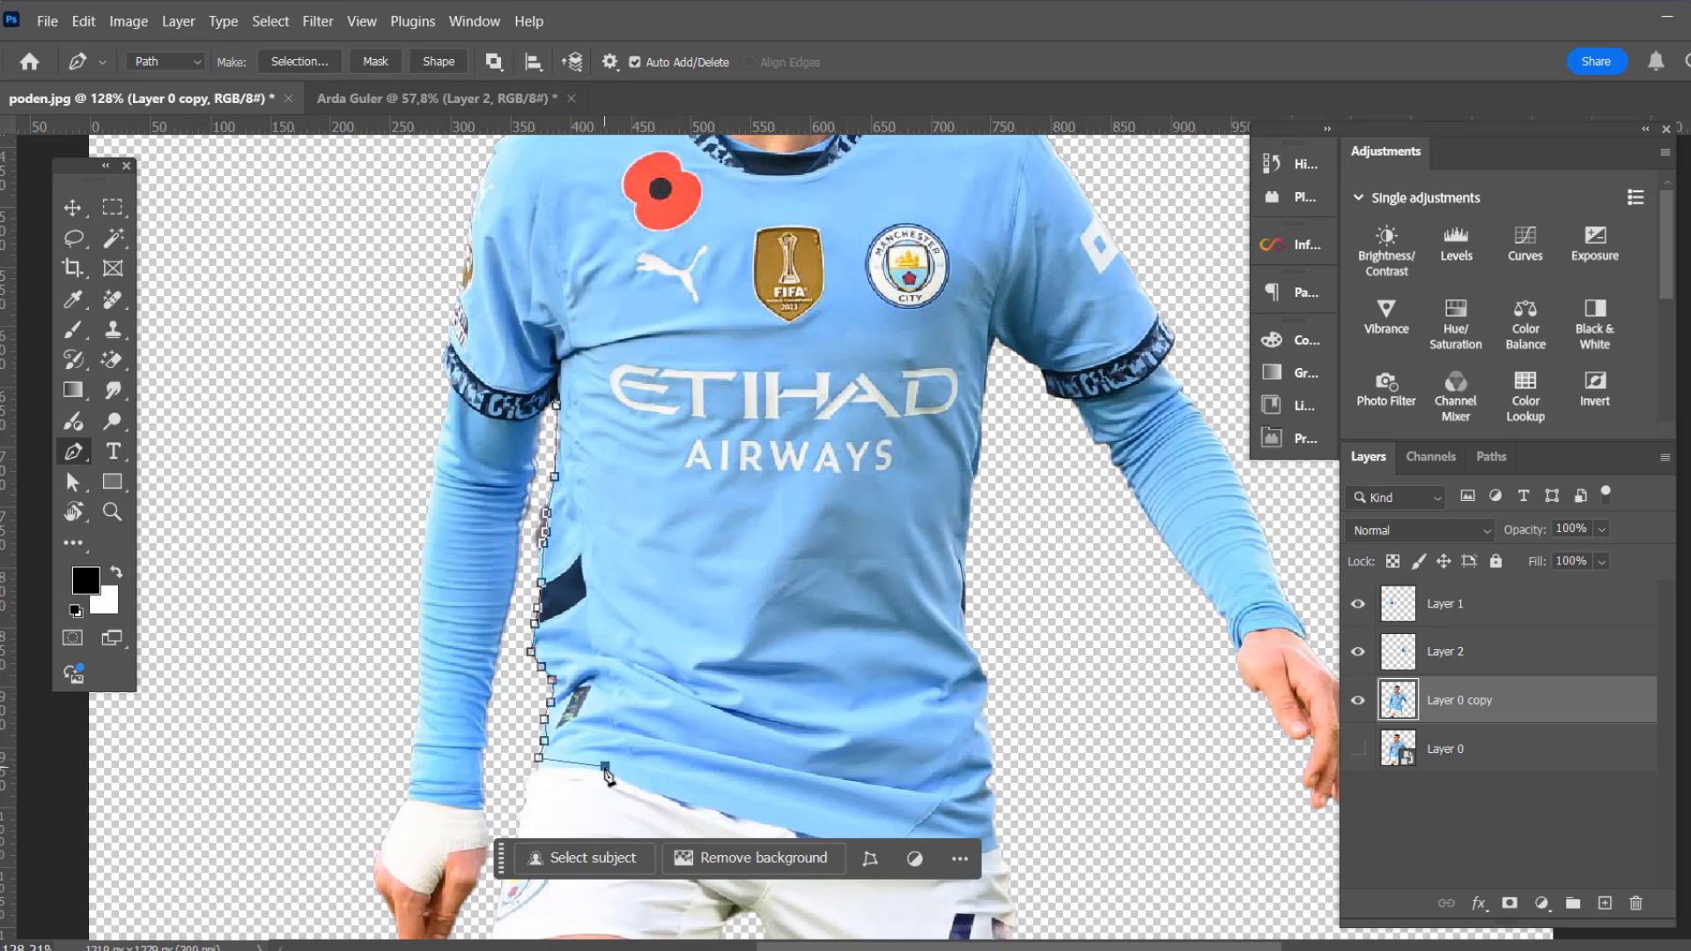
left_click_drag(669, 787, 715, 811)
scroll(802, 824, "down", 3)
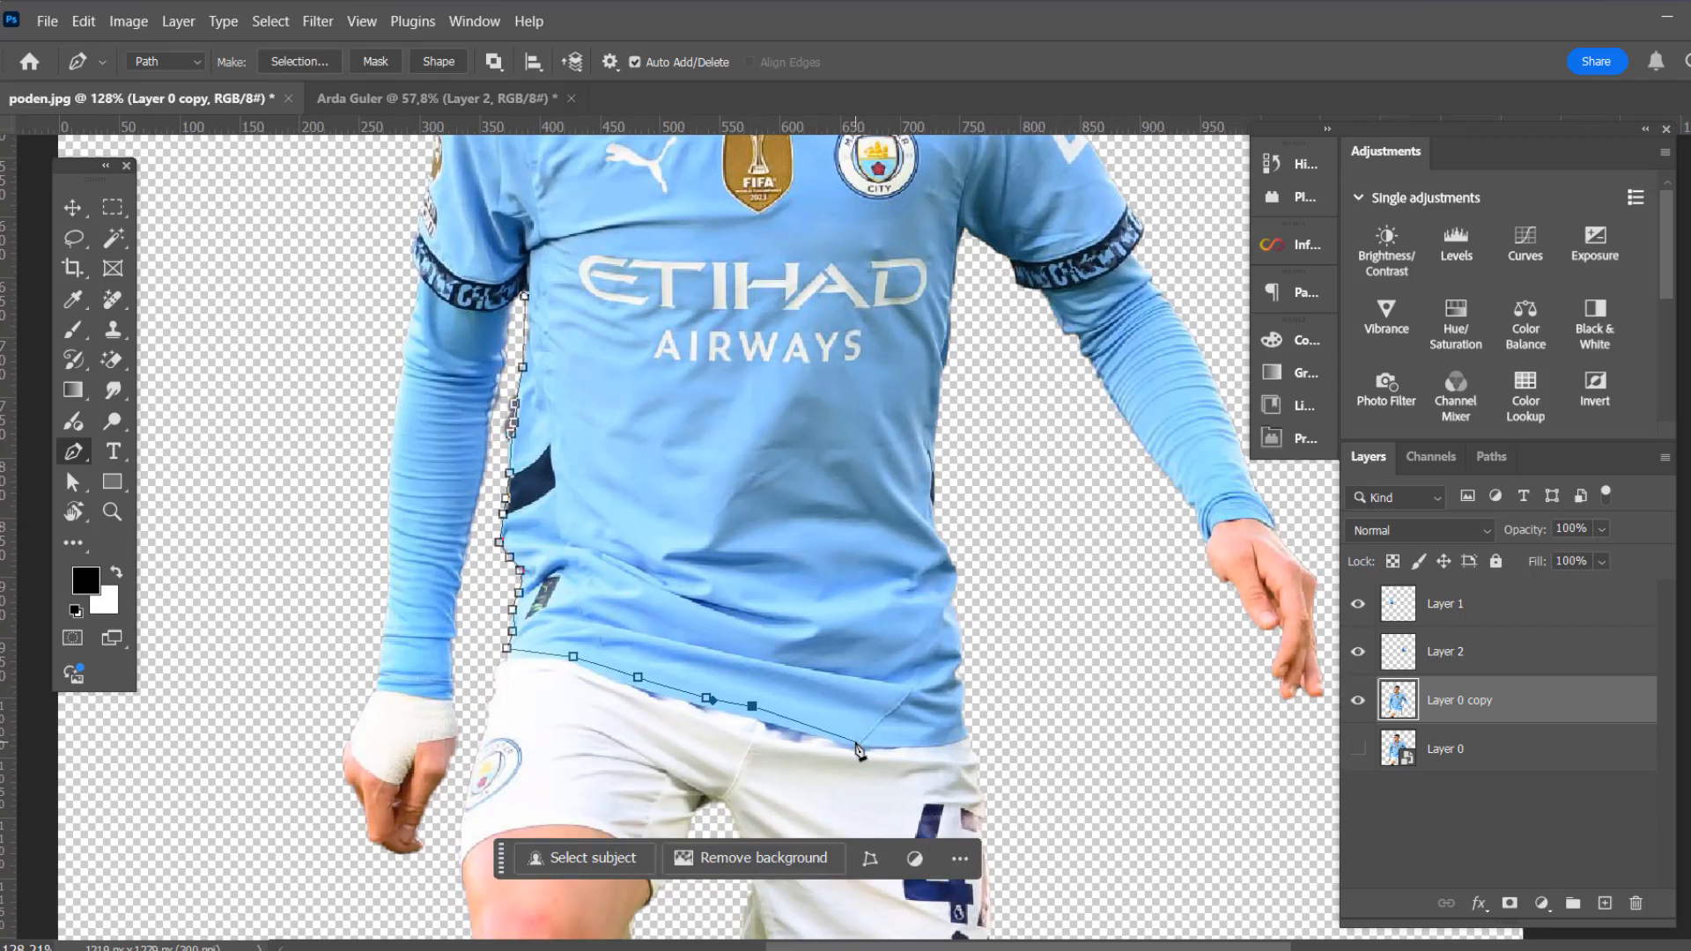
Continue the torso path up the crest side, along the sleeve seam and over the shoulder to the collar
left_click(995, 718)
left_click(994, 652)
left_click(990, 552)
left_click_drag(987, 416, 987, 402)
left_click(978, 246)
left_click_drag(985, 304, 952, 584)
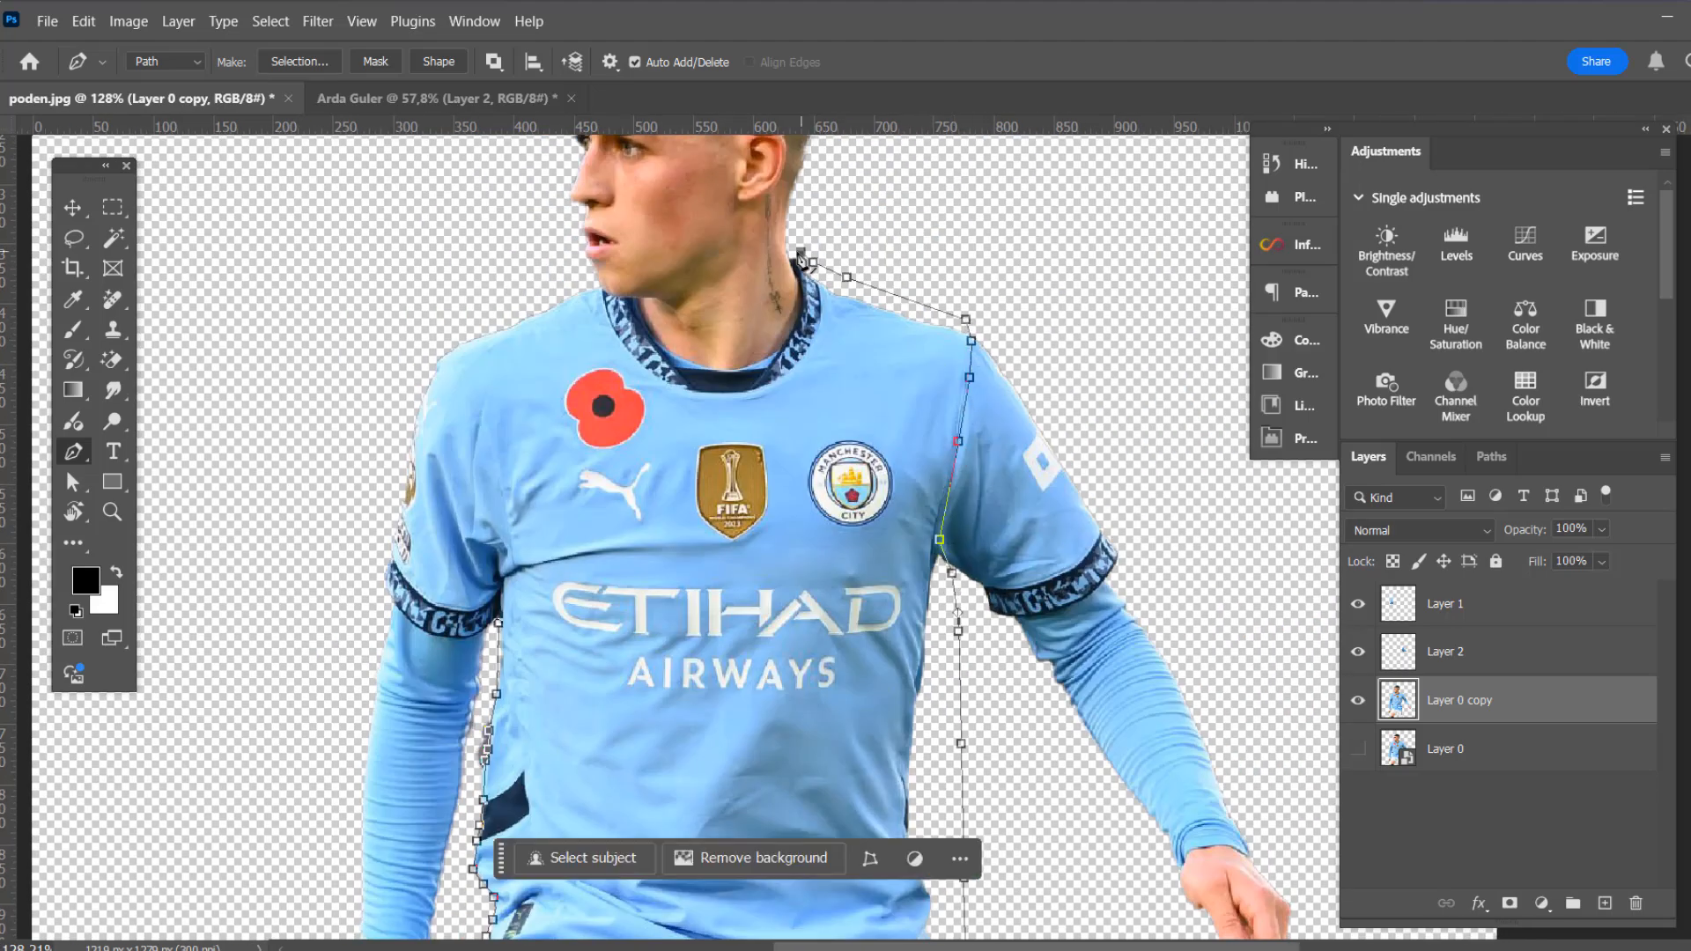
Trace the torso path along the inner edge of the collar, separating the shirt from the neck
scroll(802, 260, "up", 3)
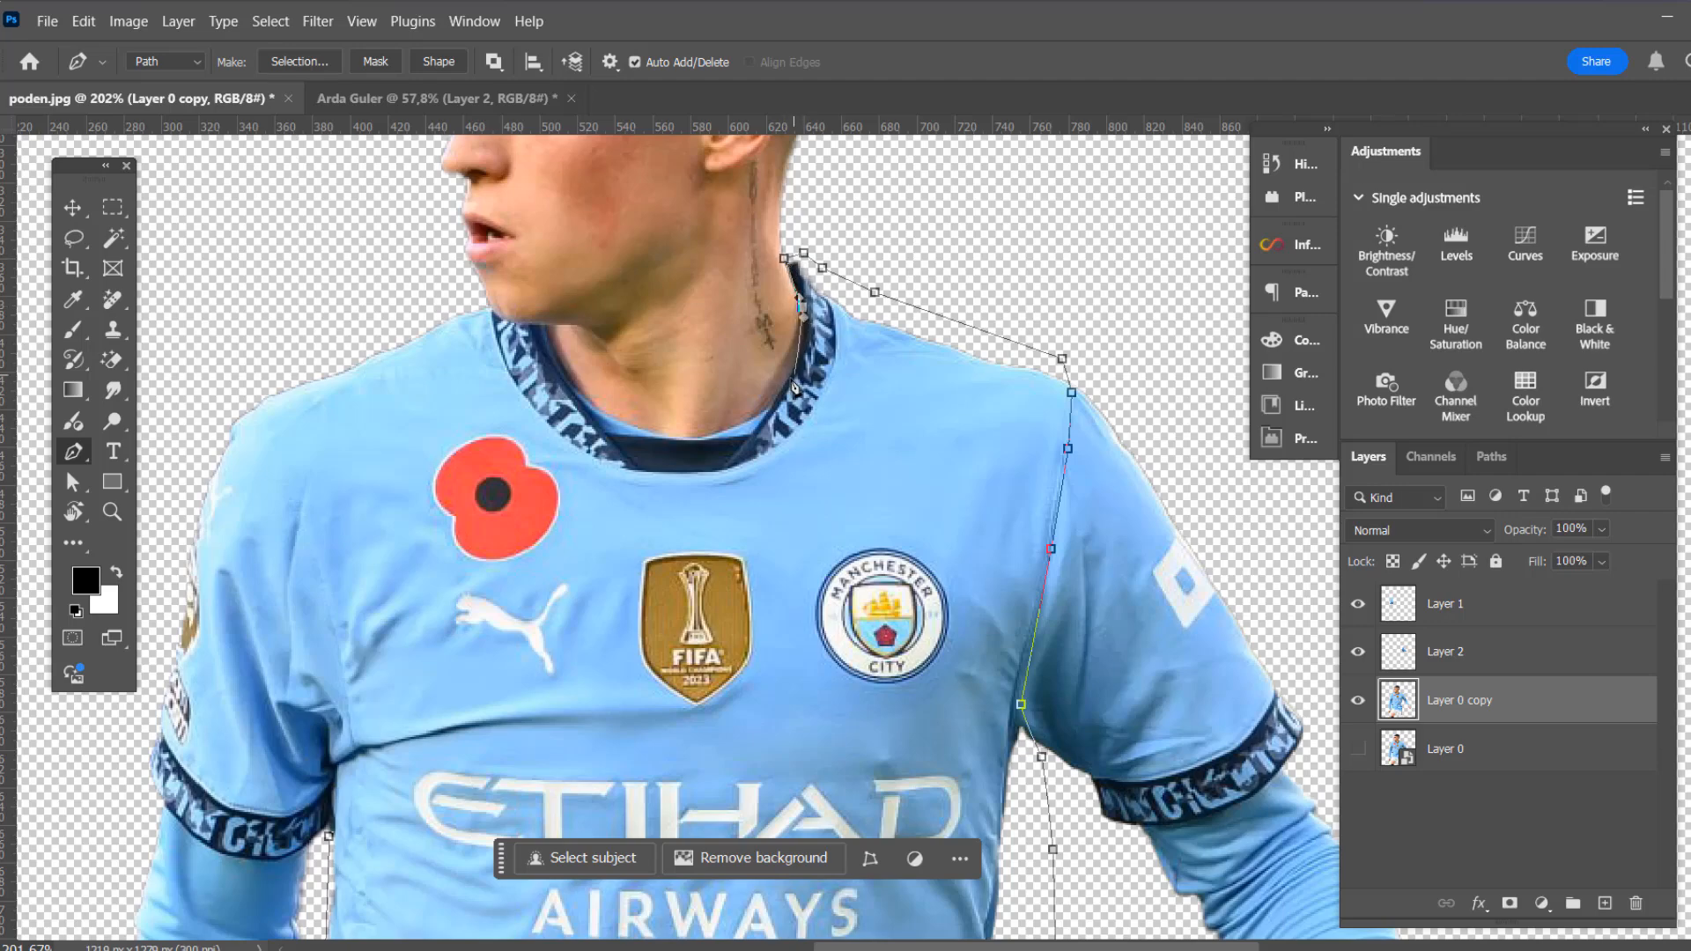
left_click_drag(783, 387, 771, 407)
left_click(540, 324)
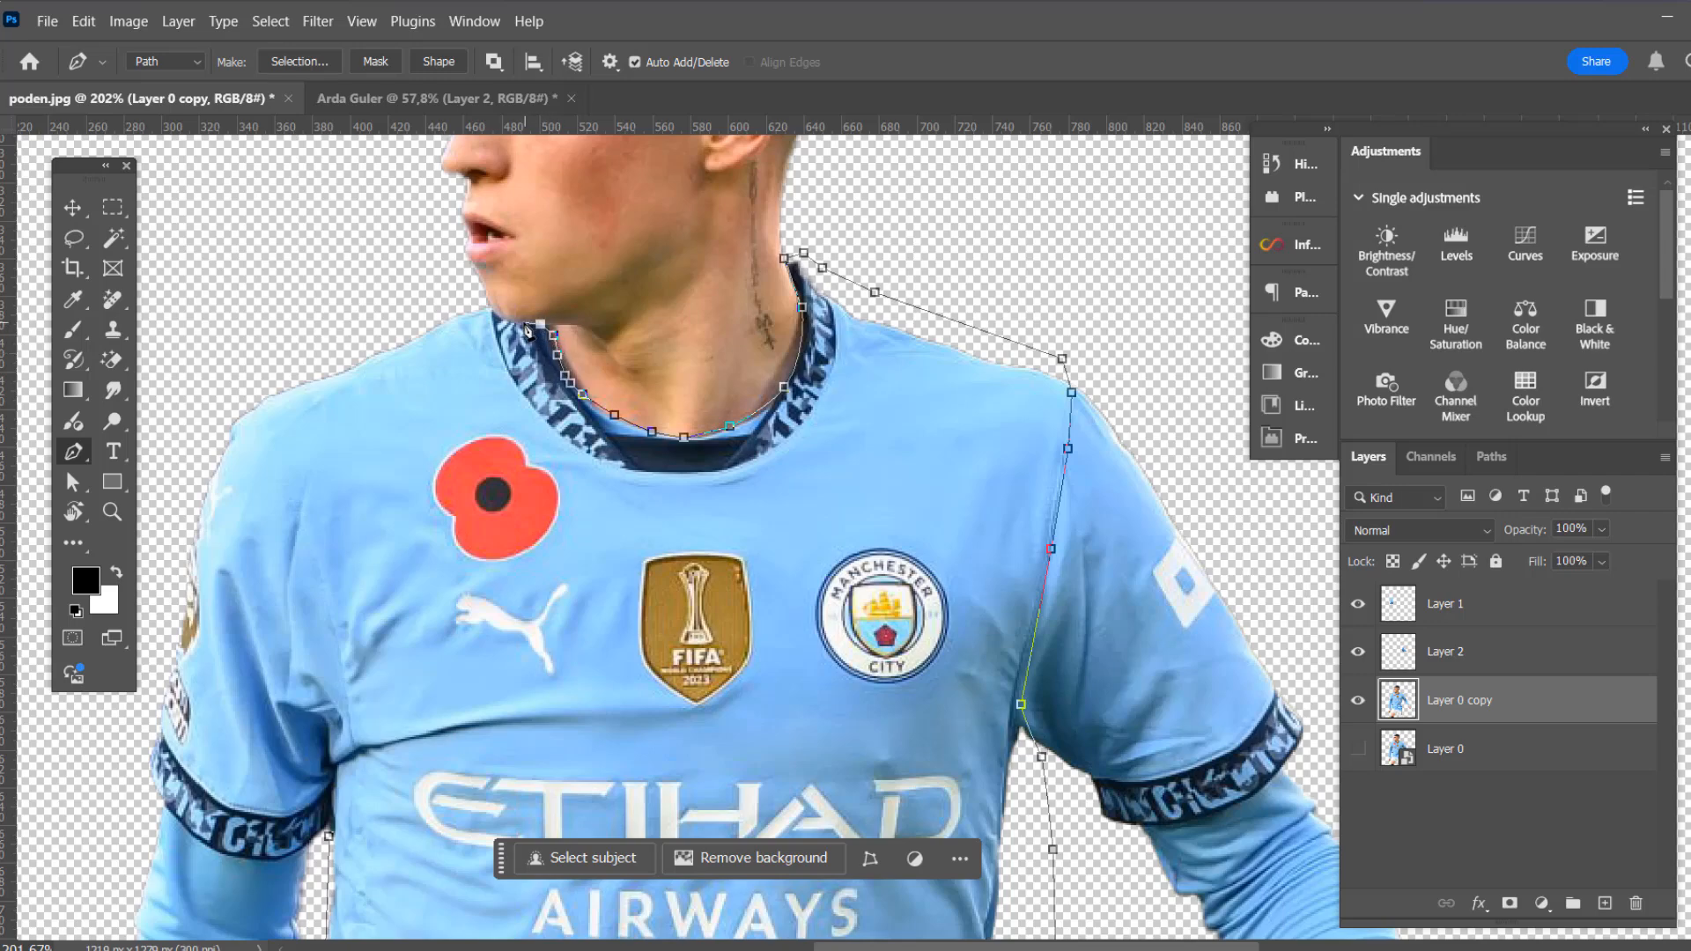
Carry the path over the poppy-side shoulder and down the sleeve seam, closing it at the armpit
left_click_drag(436, 302, 330, 310)
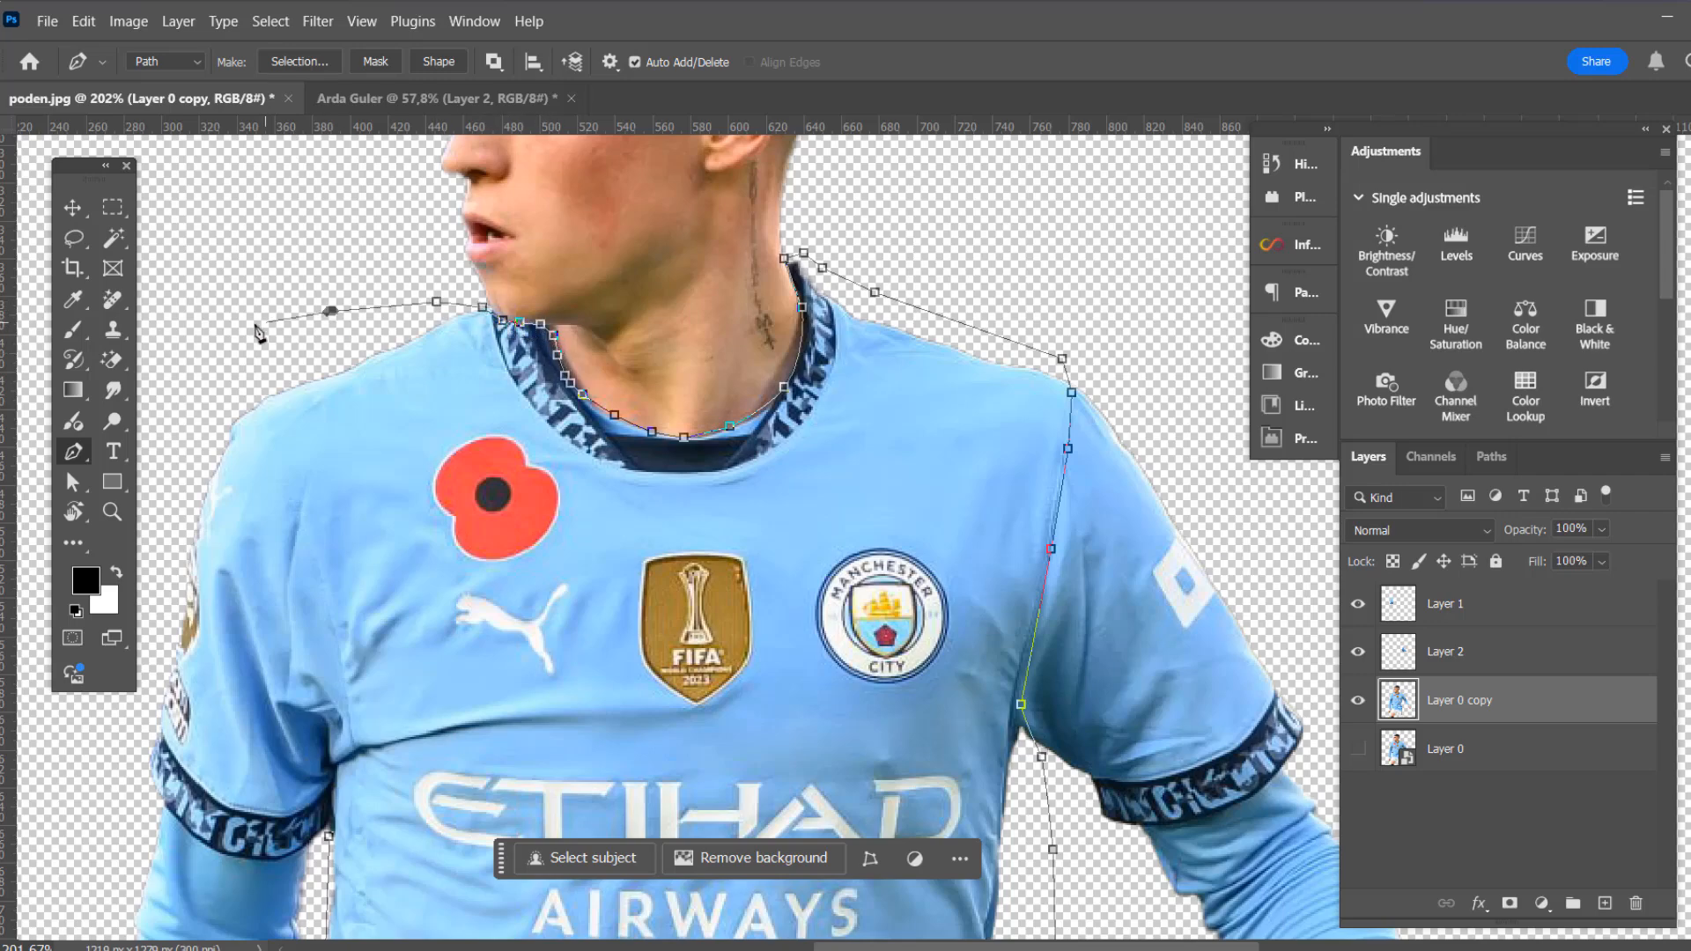
left_click(208, 405)
left_click_drag(256, 543, 270, 590)
left_click_drag(291, 642, 328, 769)
left_click_drag(327, 772, 382, 506)
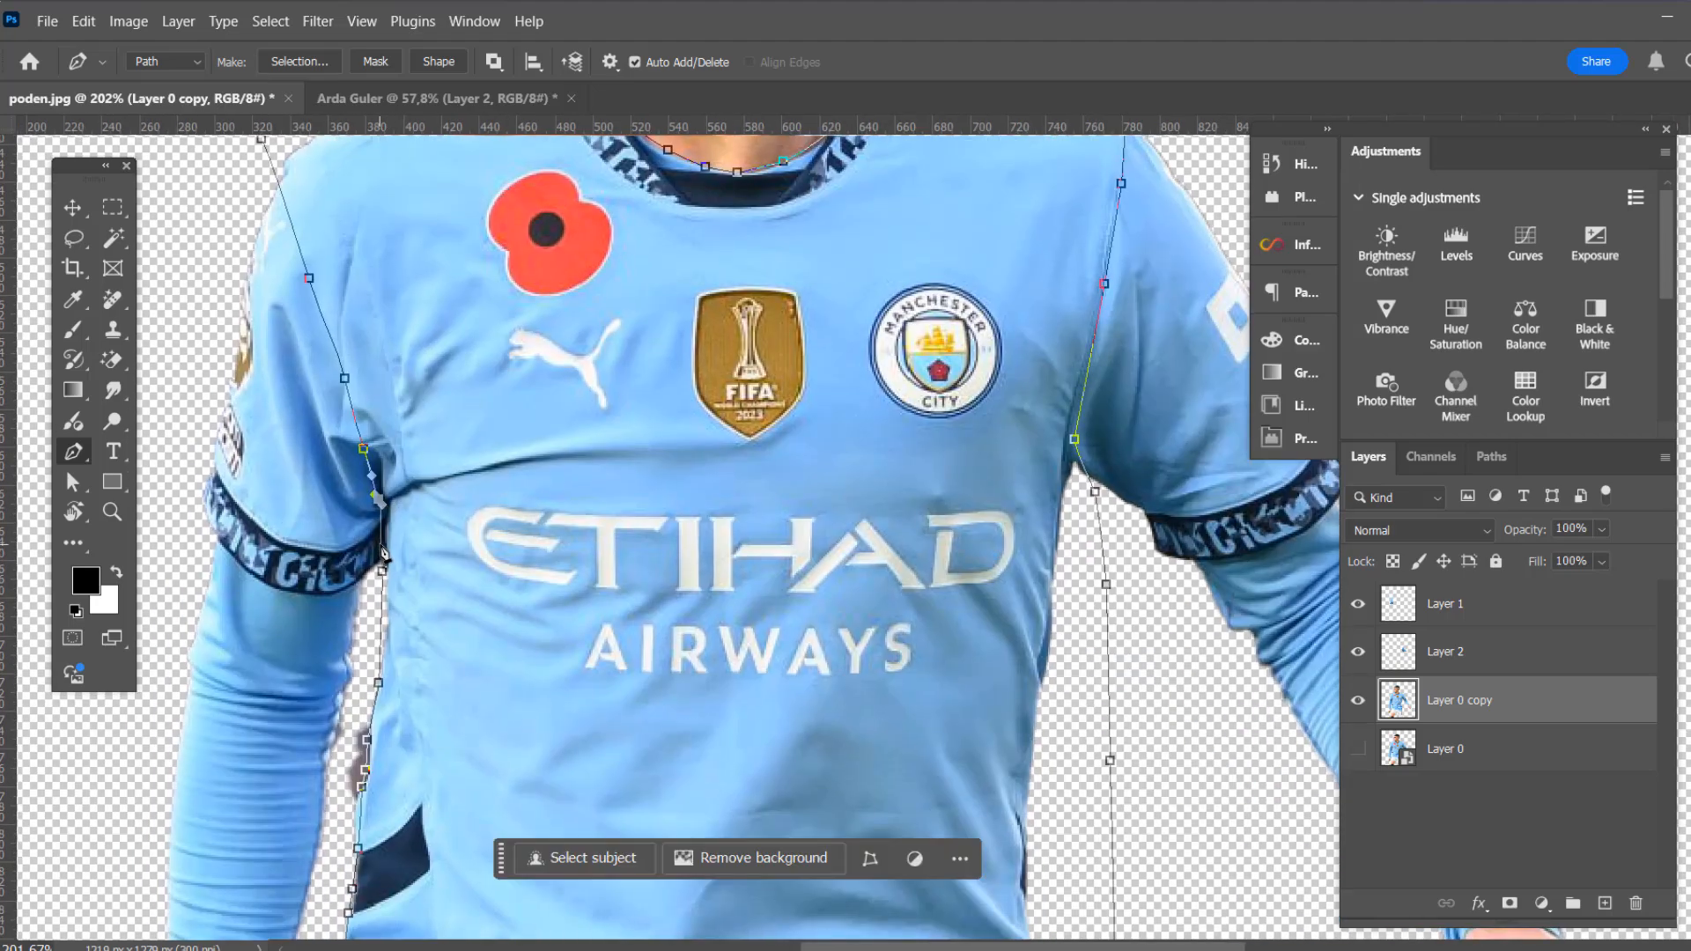
left_click(382, 569)
Turn the torso path into a selection, copy it to a new layer, and hide Layer 0 copy
key("ctrl+Return")
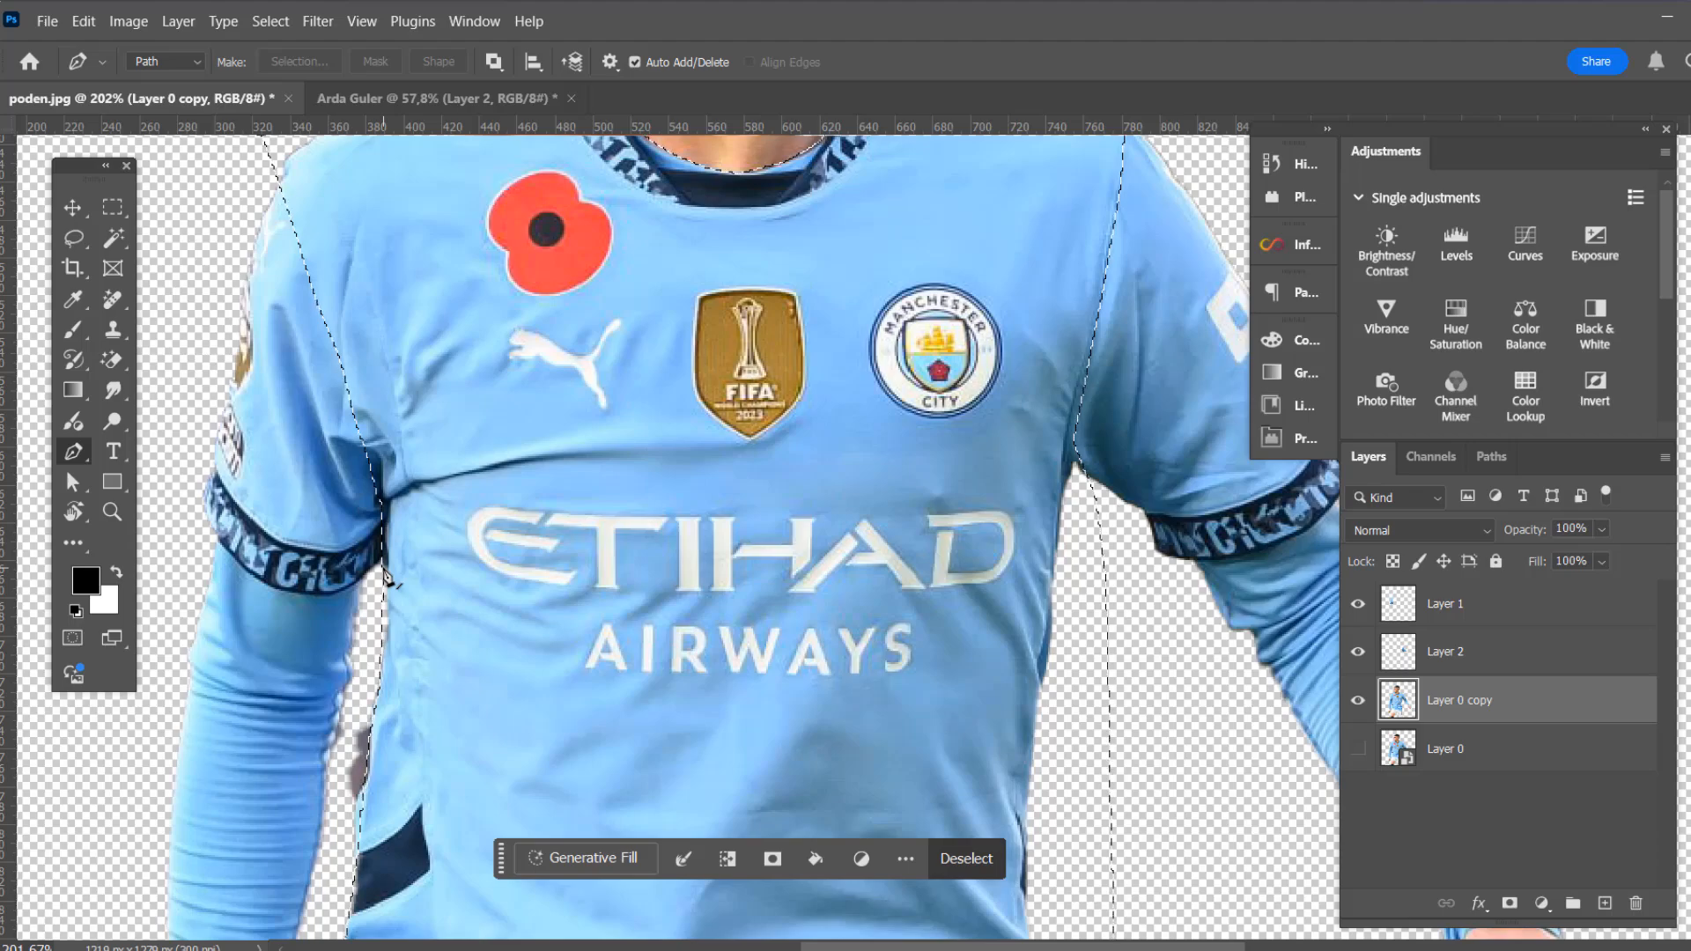
key("ctrl+j")
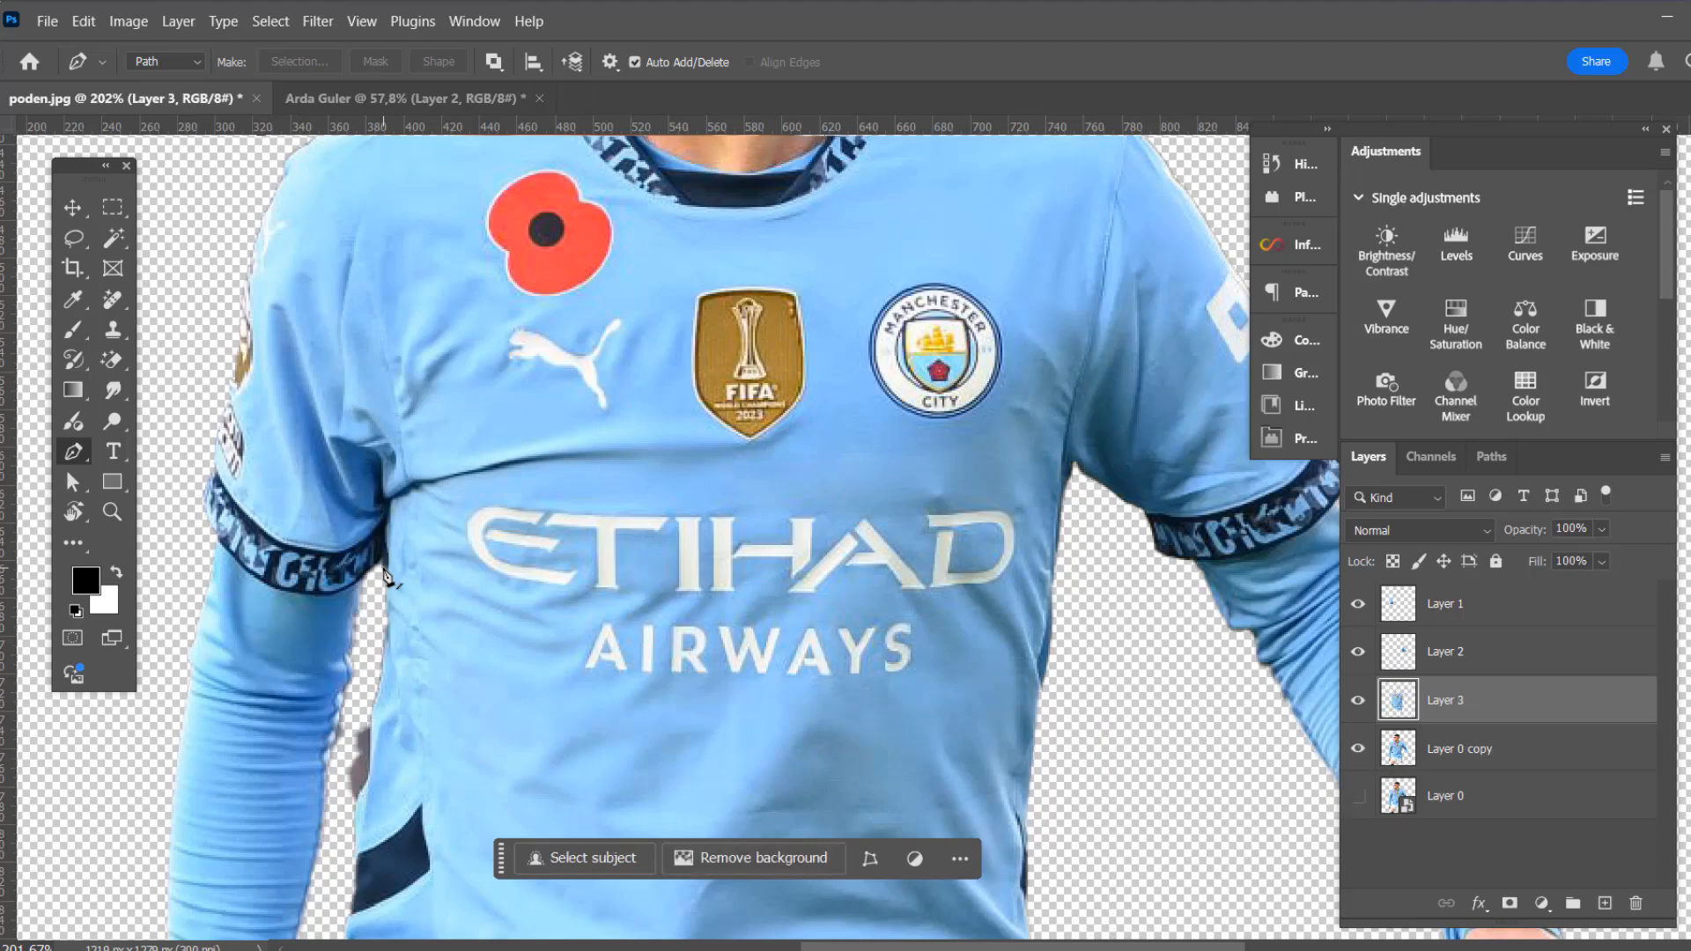
left_click(1357, 750)
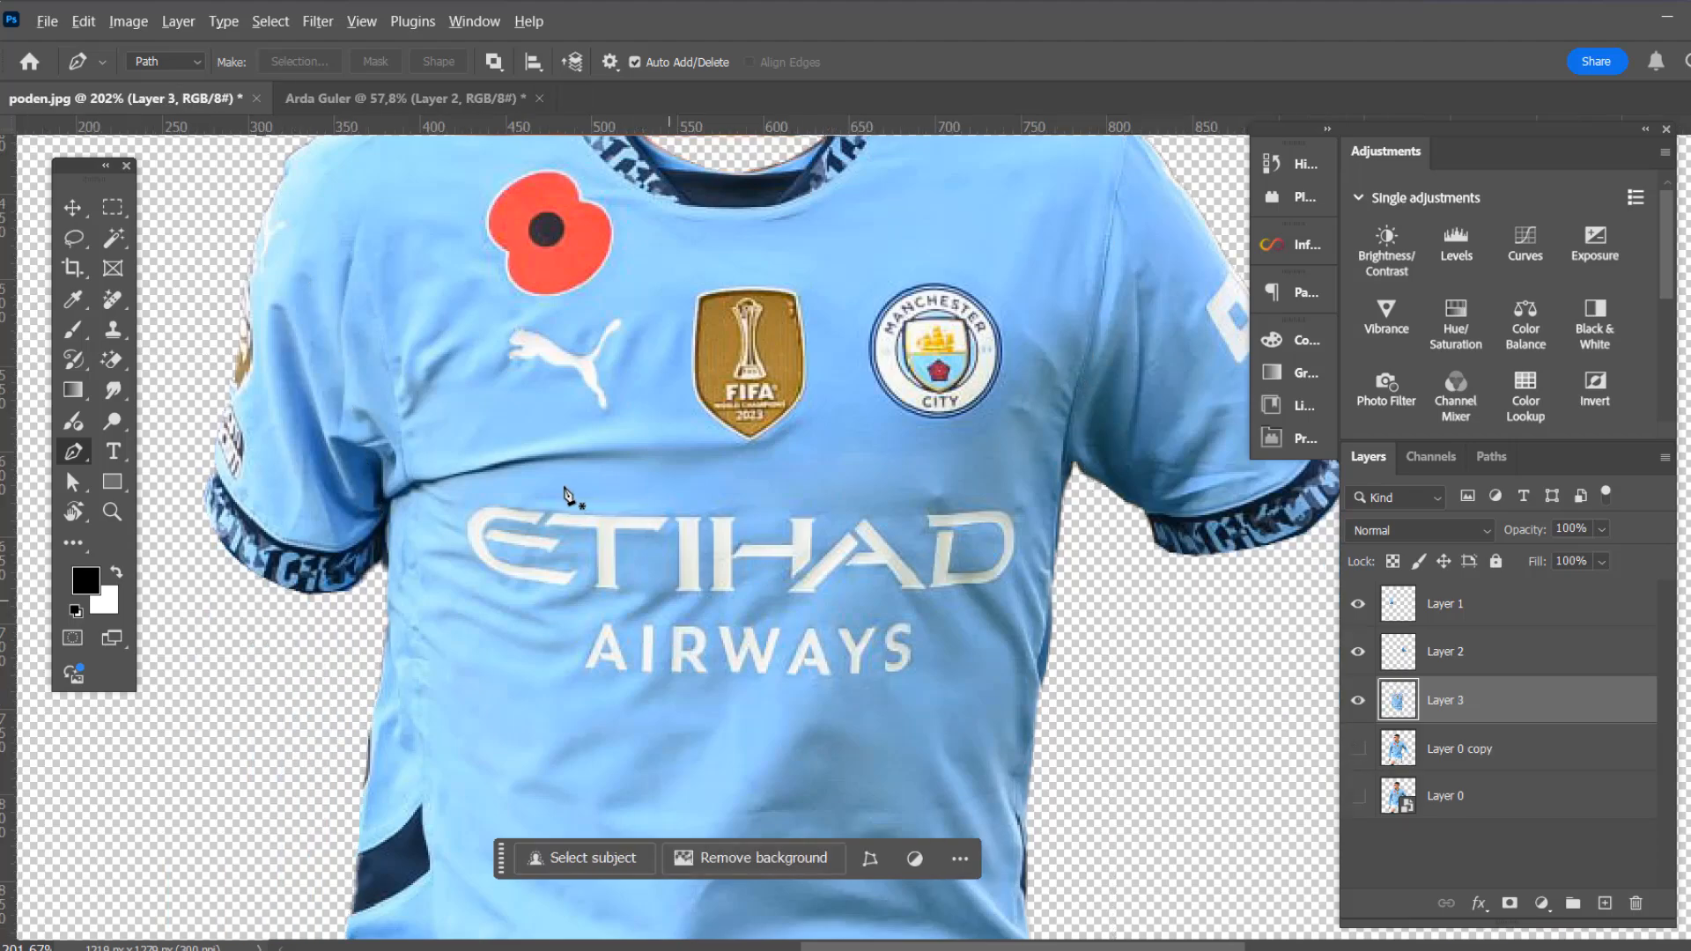
Bring the torso and both sleeve layers into the Arda Guler document and position them over the white shirt below the neck
key("ctrl+0")
left_click(74, 208)
left_click(1491, 652, "shift")
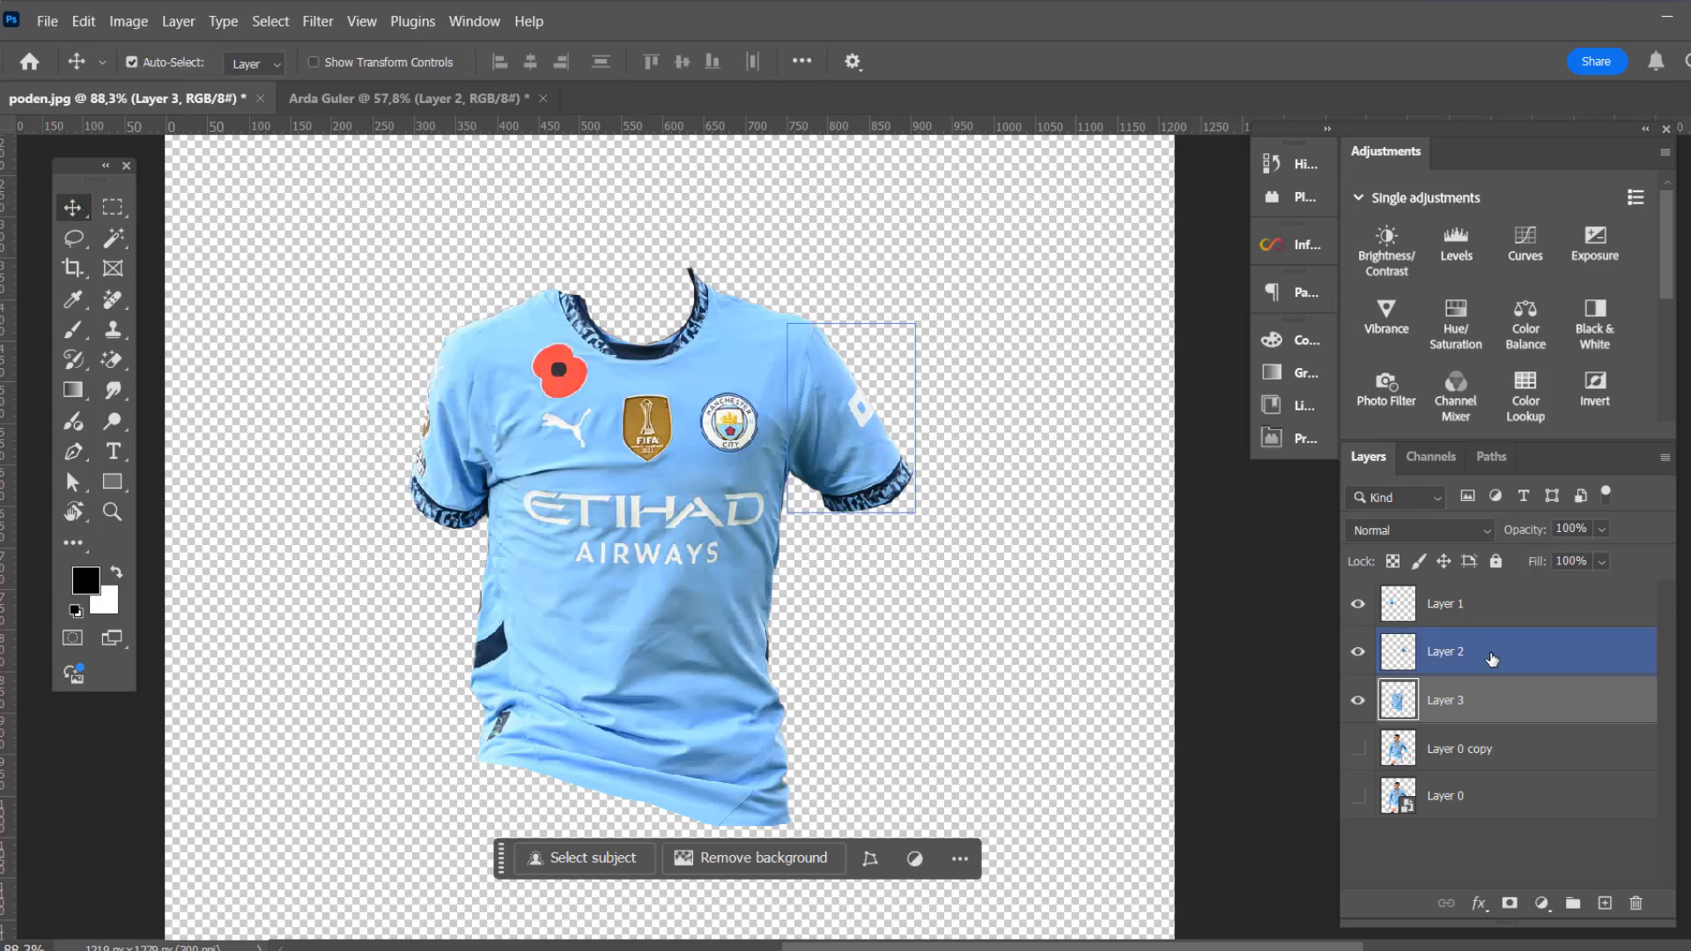
left_click(1502, 617, "shift")
left_click_drag(729, 483, 698, 419)
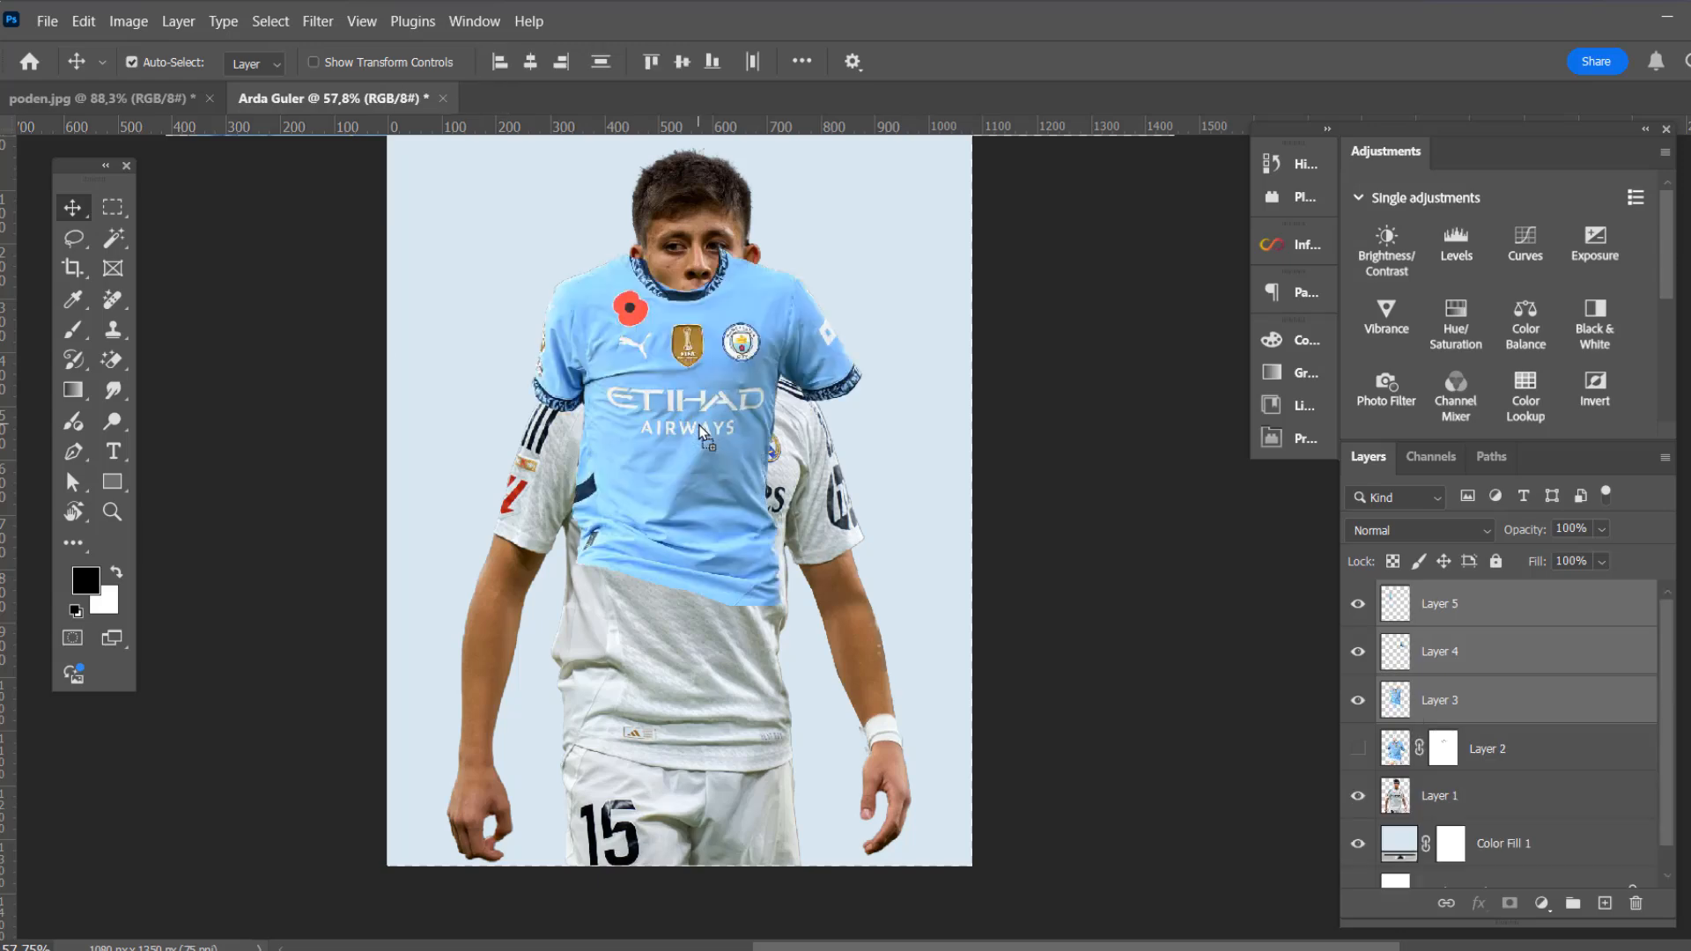
left_click_drag(688, 356, 678, 450)
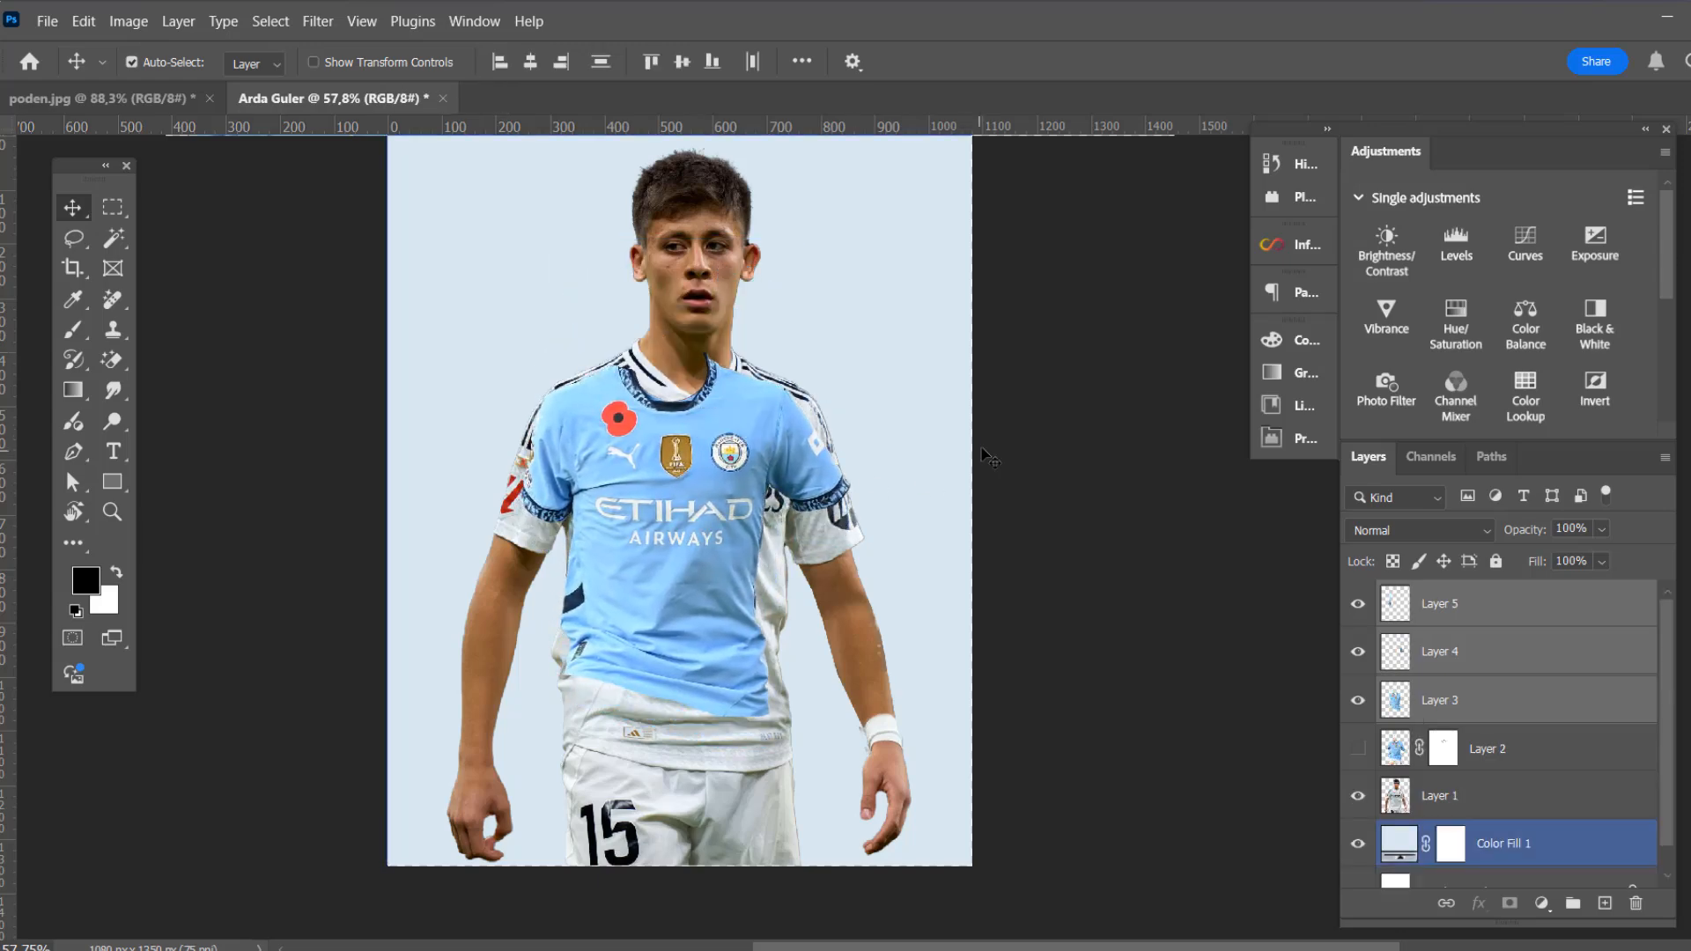
left_click(1437, 791)
left_click(1045, 506)
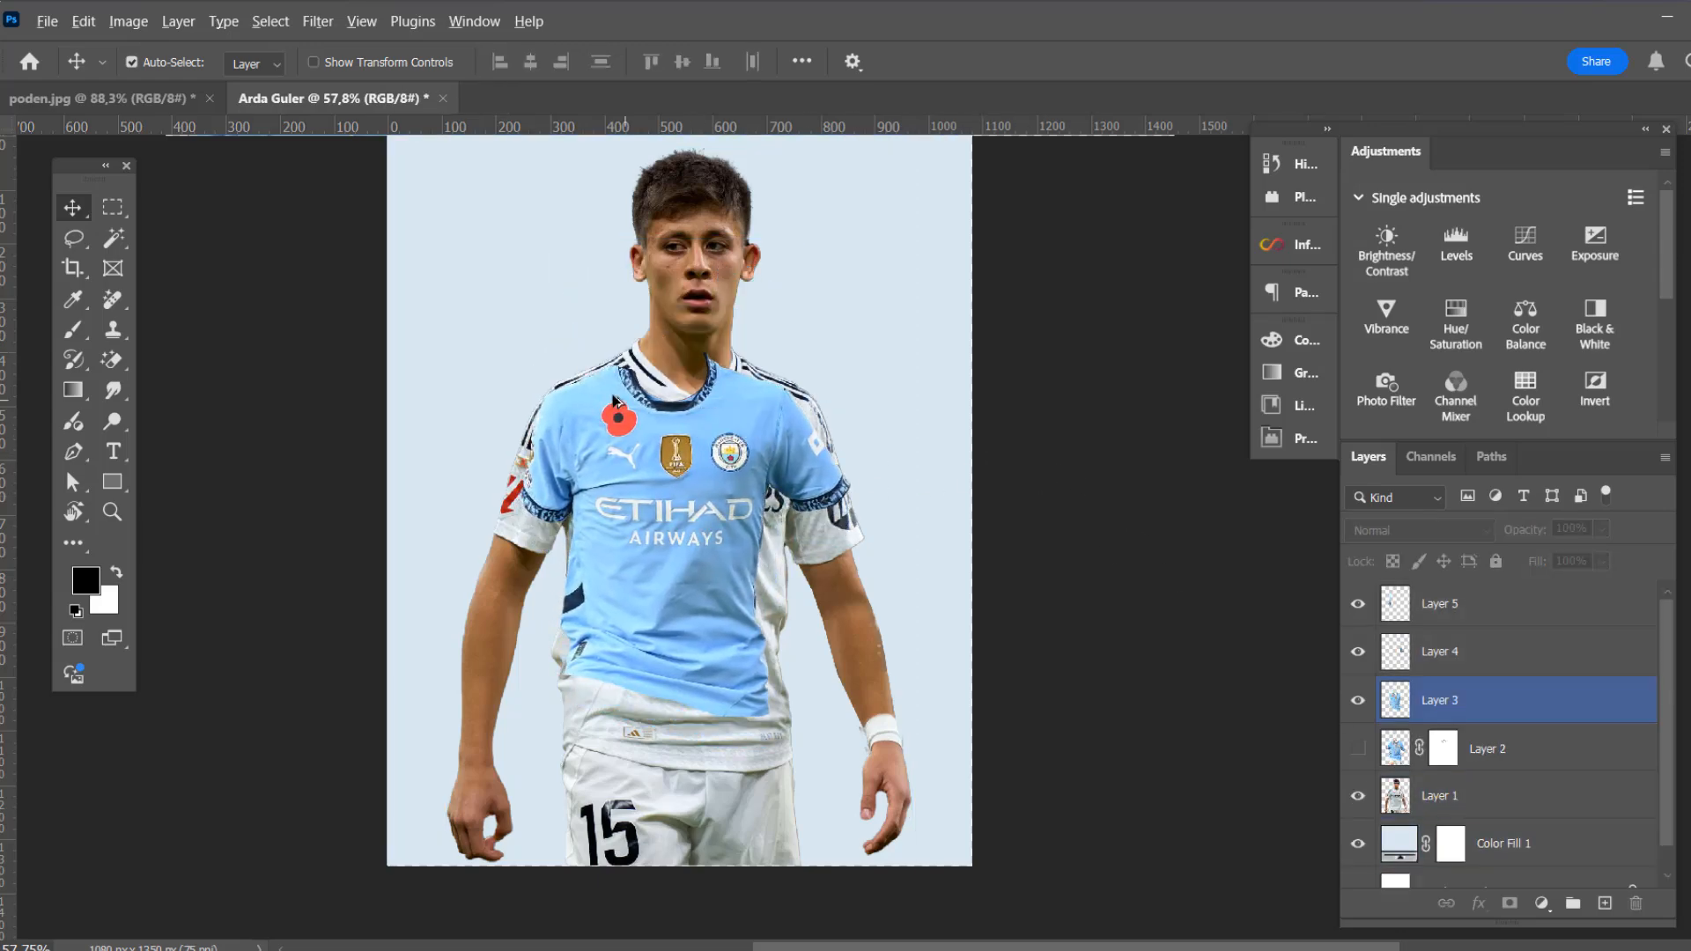
scroll(615, 397, "up", 4)
left_click_drag(636, 437, 668, 454)
key("ctrl+z")
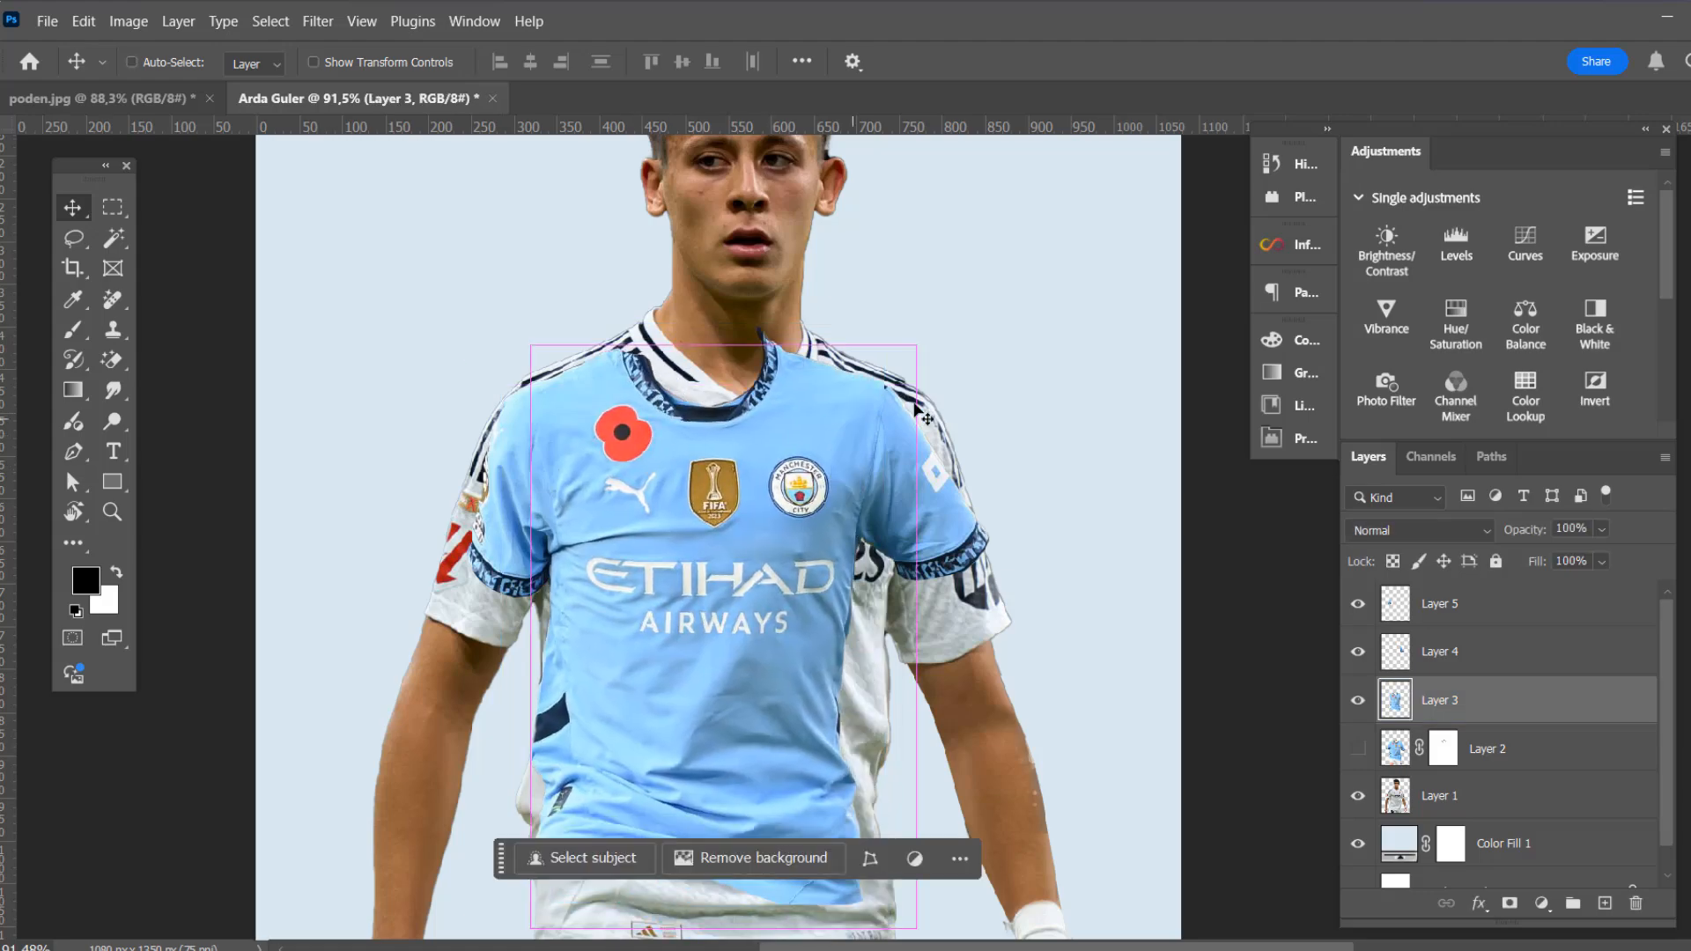
In poden.jpg, hide the three shirt pieces and show the original player layer, then return to the Arda Guler document
left_click(176, 100)
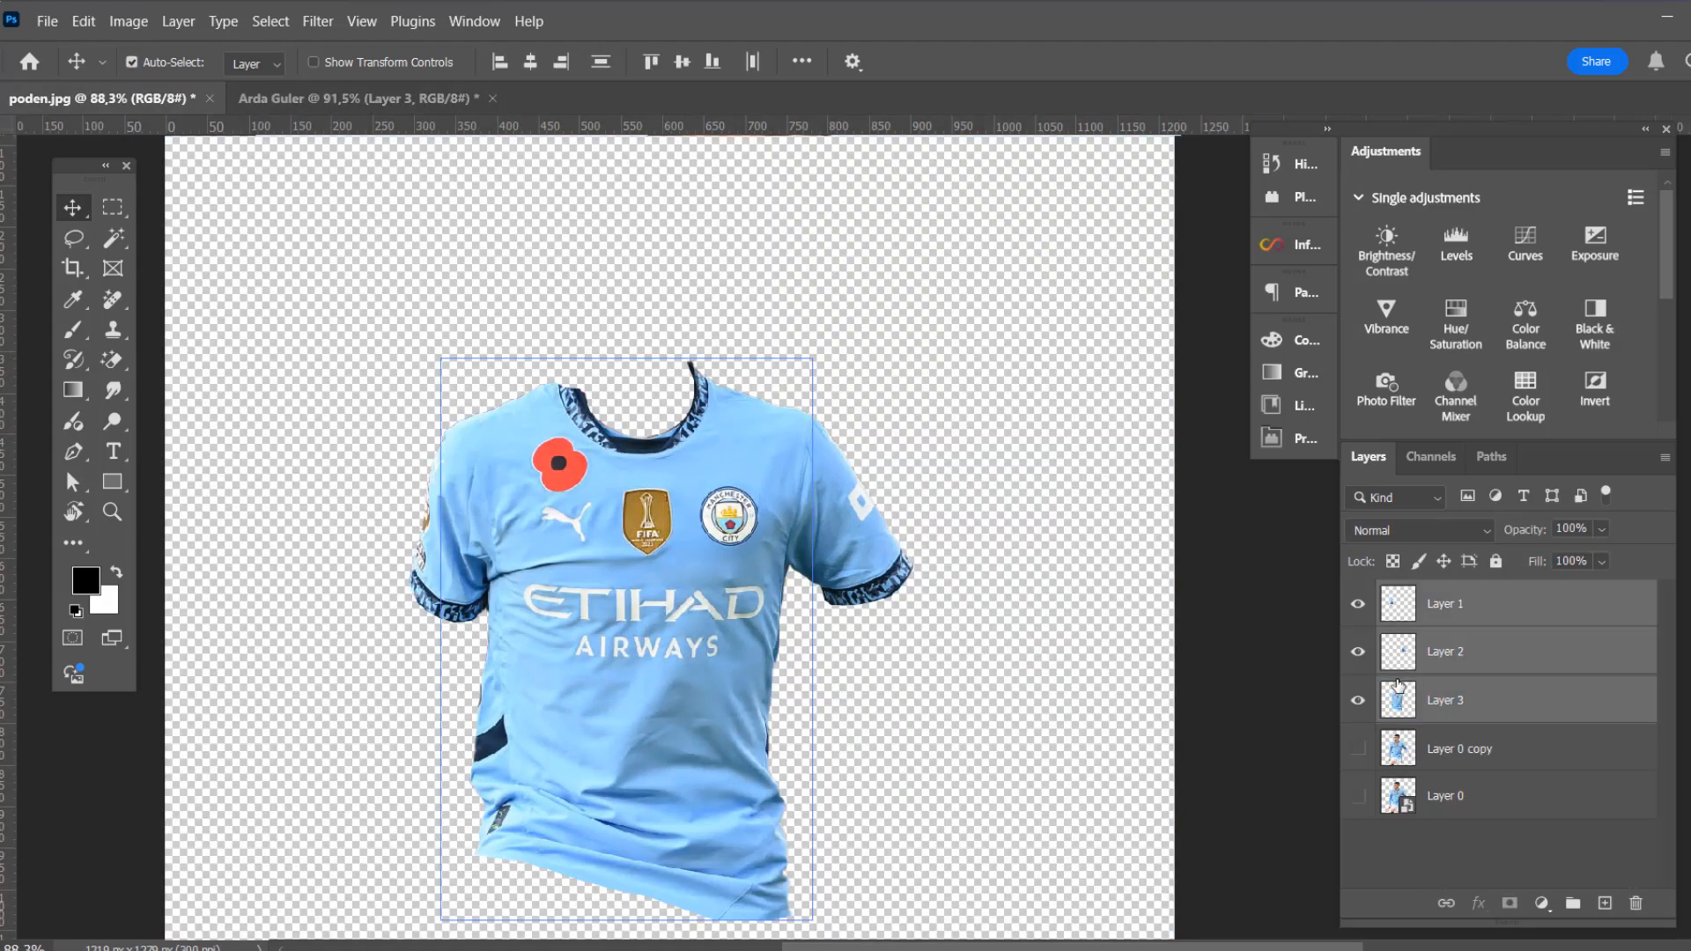
left_click_drag(1357, 607, 1358, 705)
left_click(1358, 796)
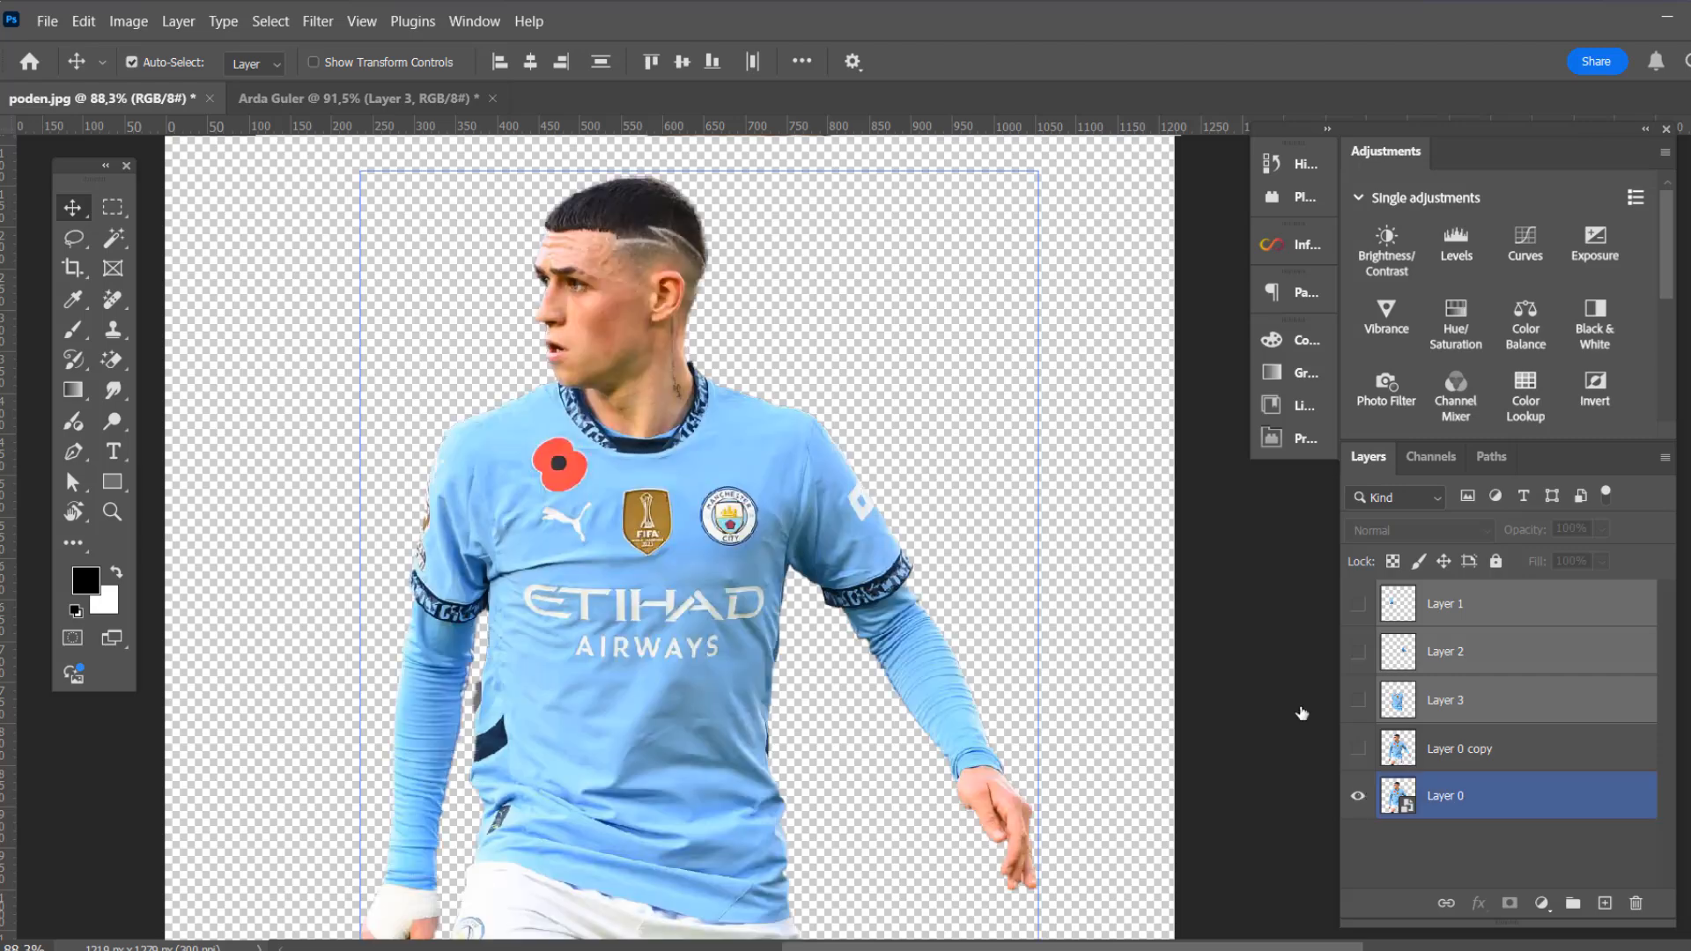
left_click(422, 104)
Move both sleeve pieces outward over the white sleeves, and shift the torso piece up to the player's neck
scroll(775, 431, "up", 3)
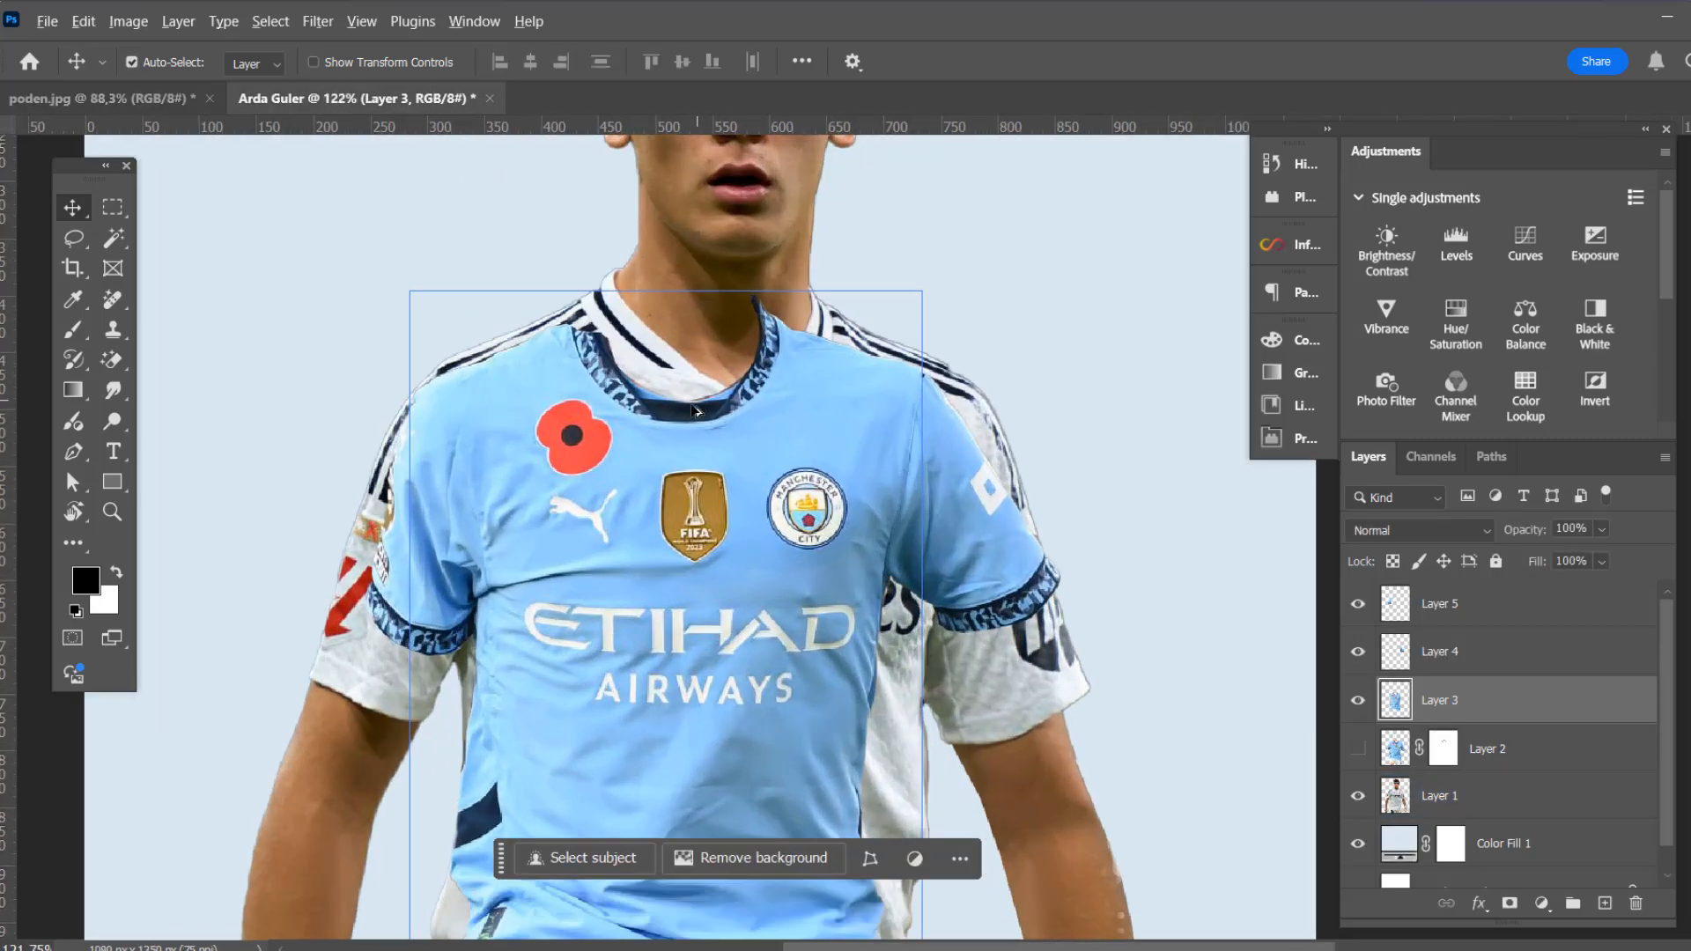
scroll(701, 411, "down", 4)
left_click_drag(888, 463, 906, 467)
left_click(564, 454)
left_click_drag(563, 453, 473, 479)
left_click_drag(666, 441, 688, 414)
key("ctrl+t")
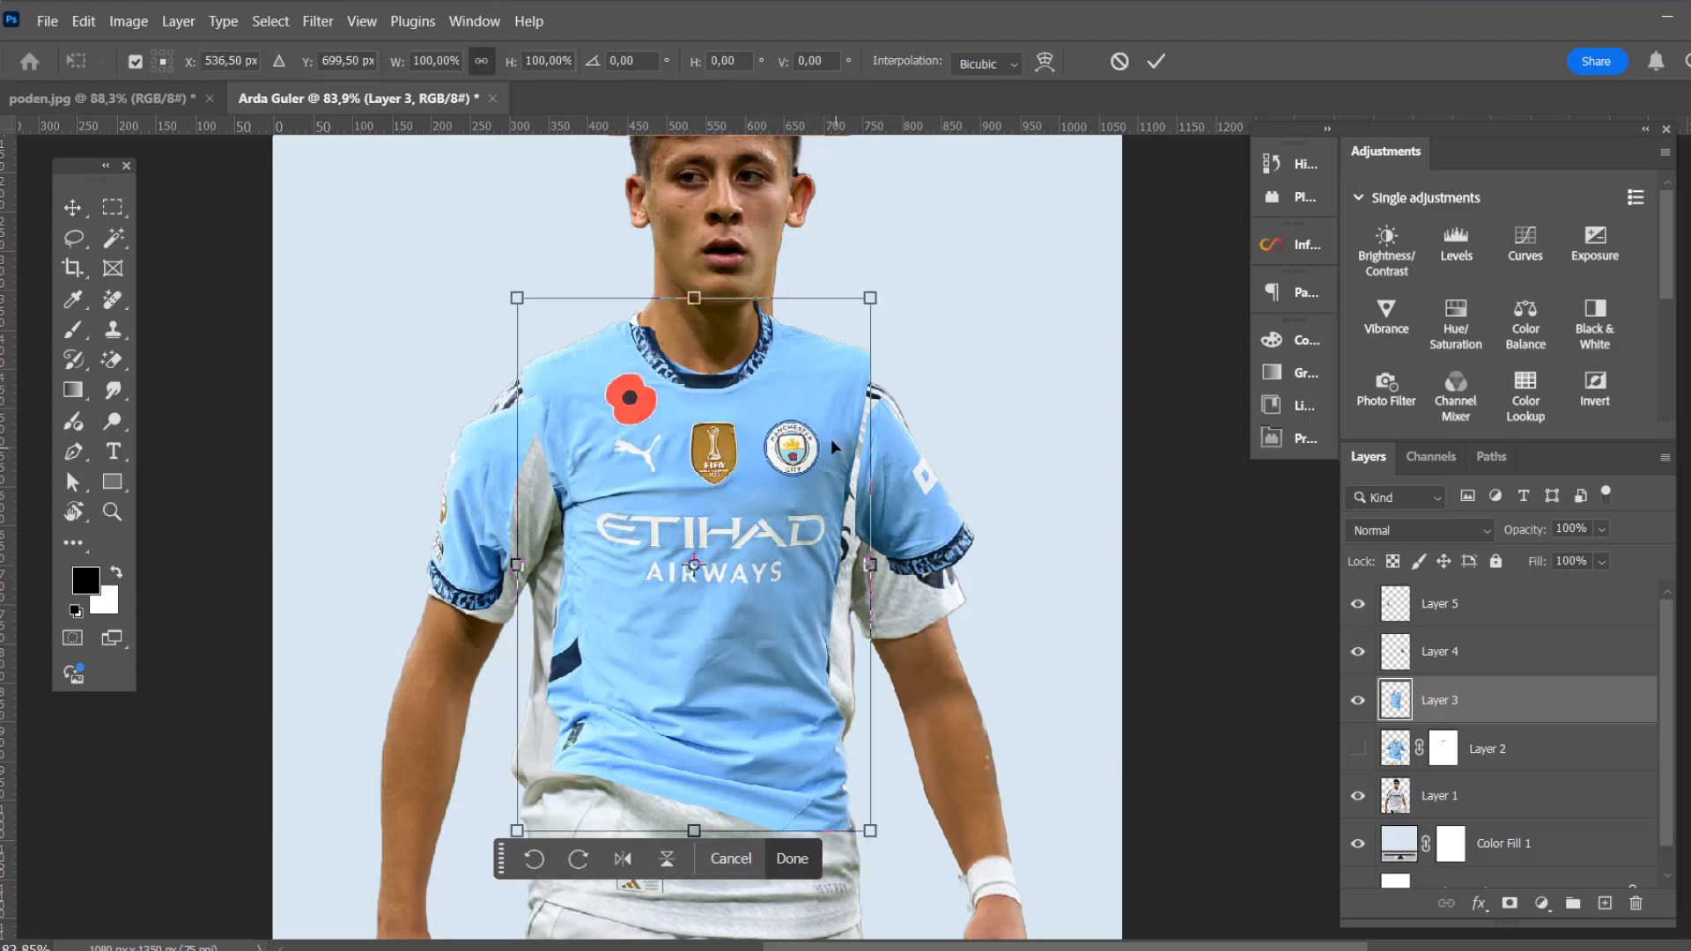
right_click(832, 436)
left_click(893, 588)
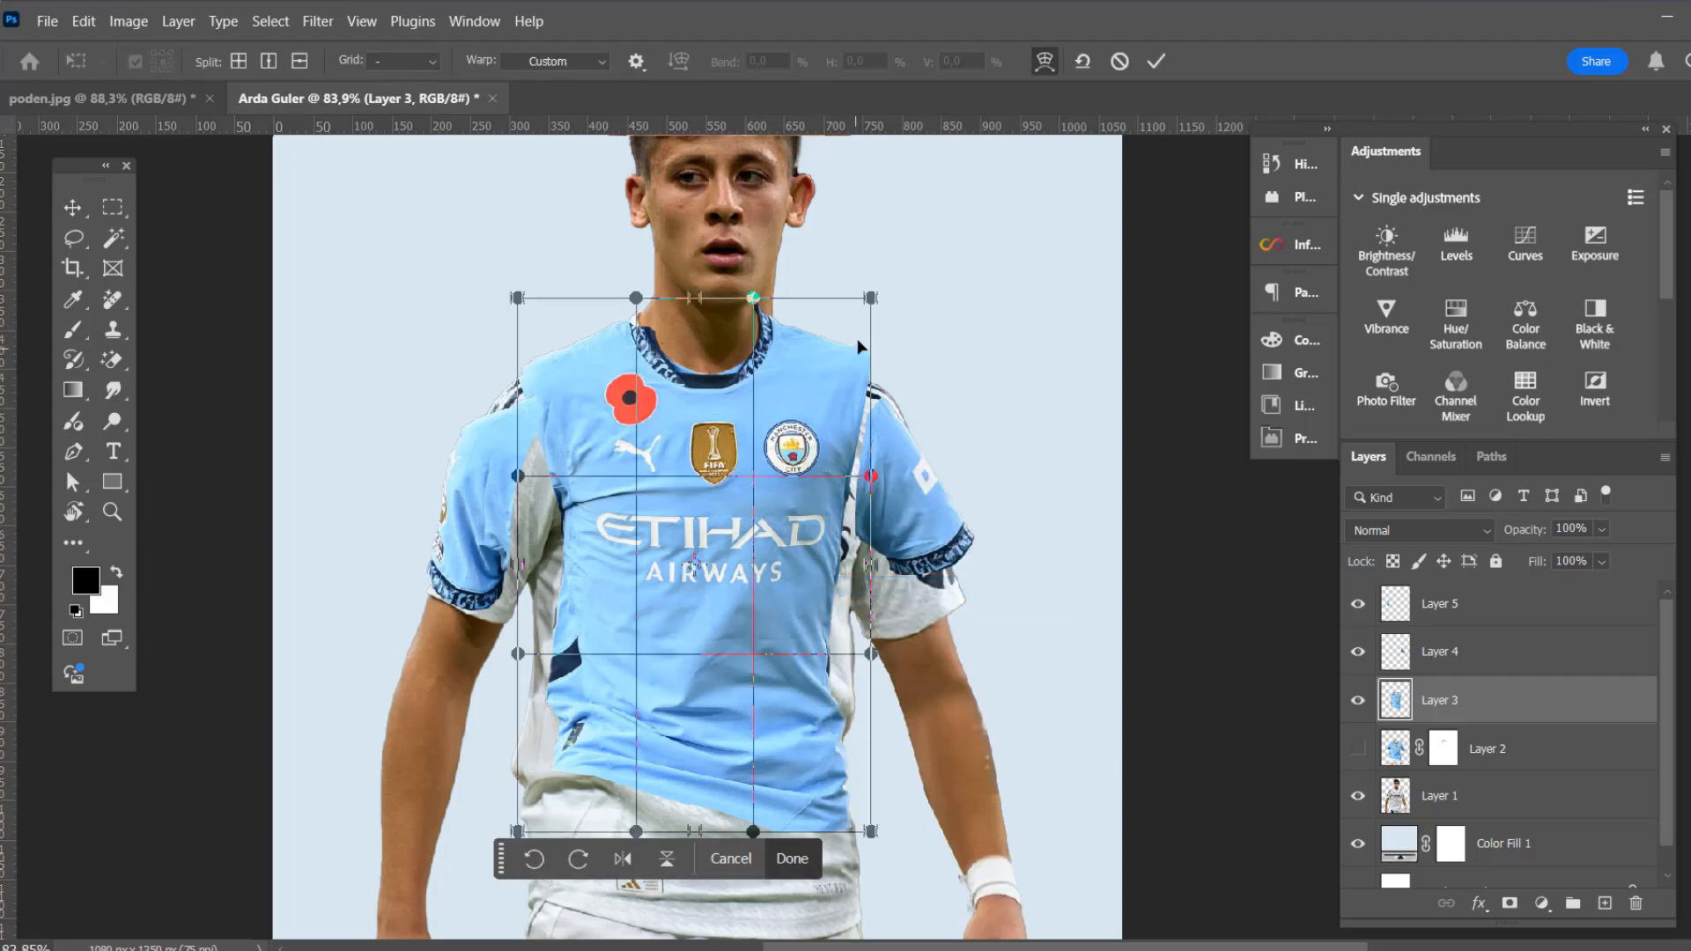
key("Return")
Try to split the Warp grid of the torso piece on Layer 3 crosswise at the chest
key("ctrl+t")
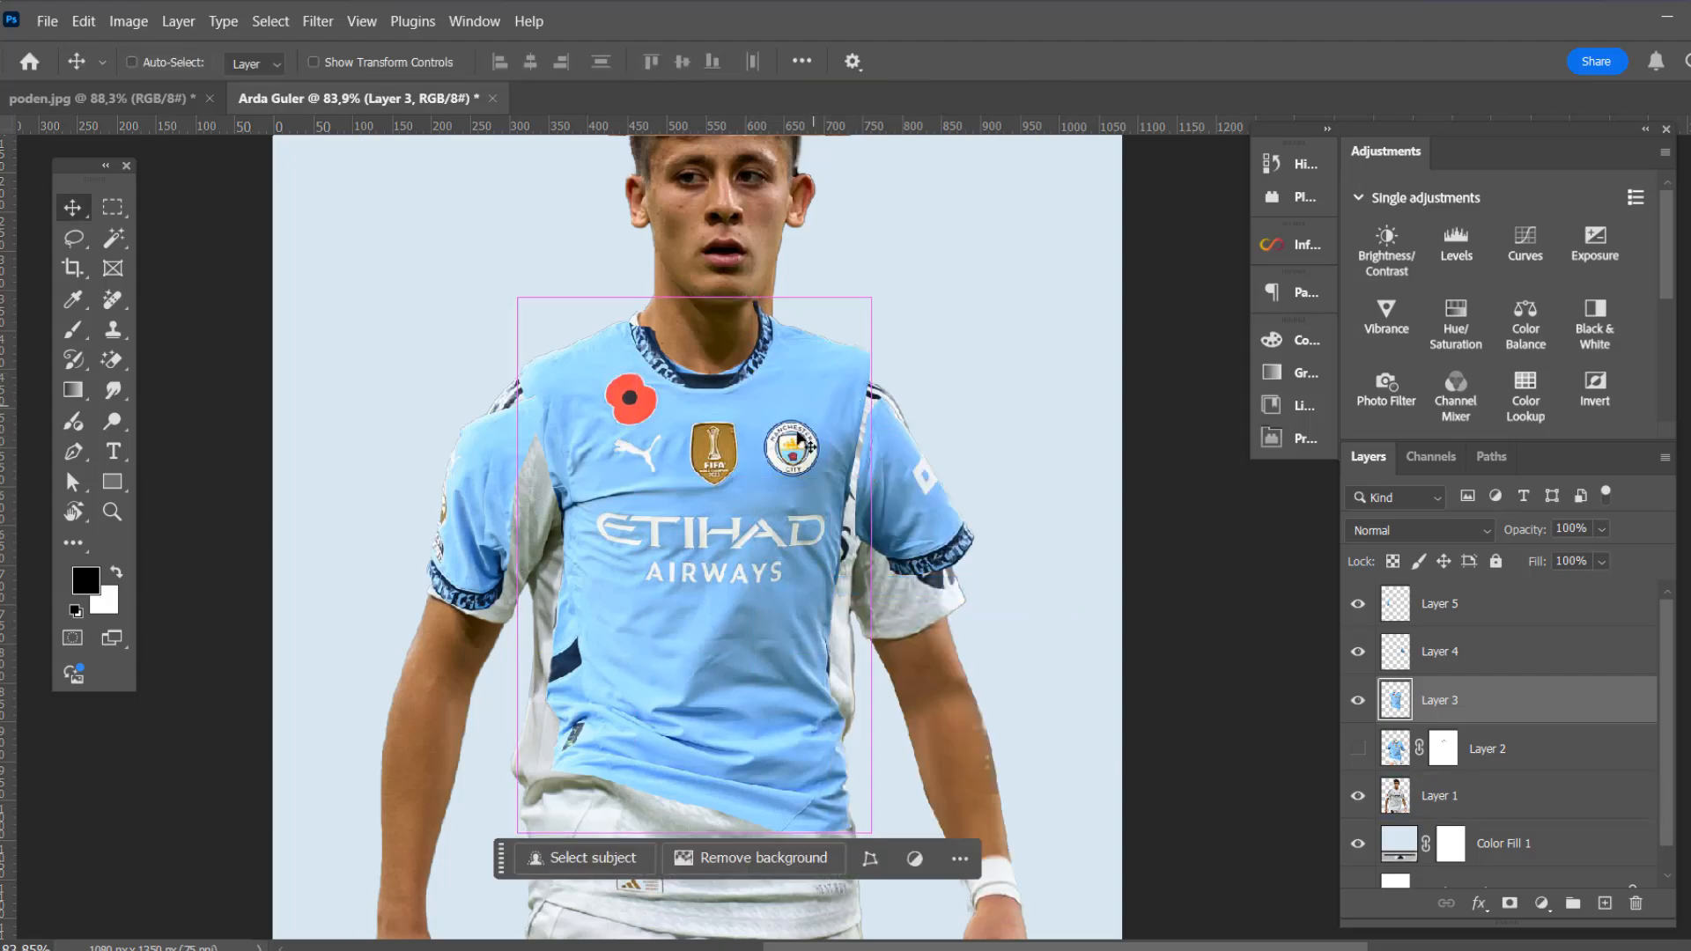
right_click(779, 485)
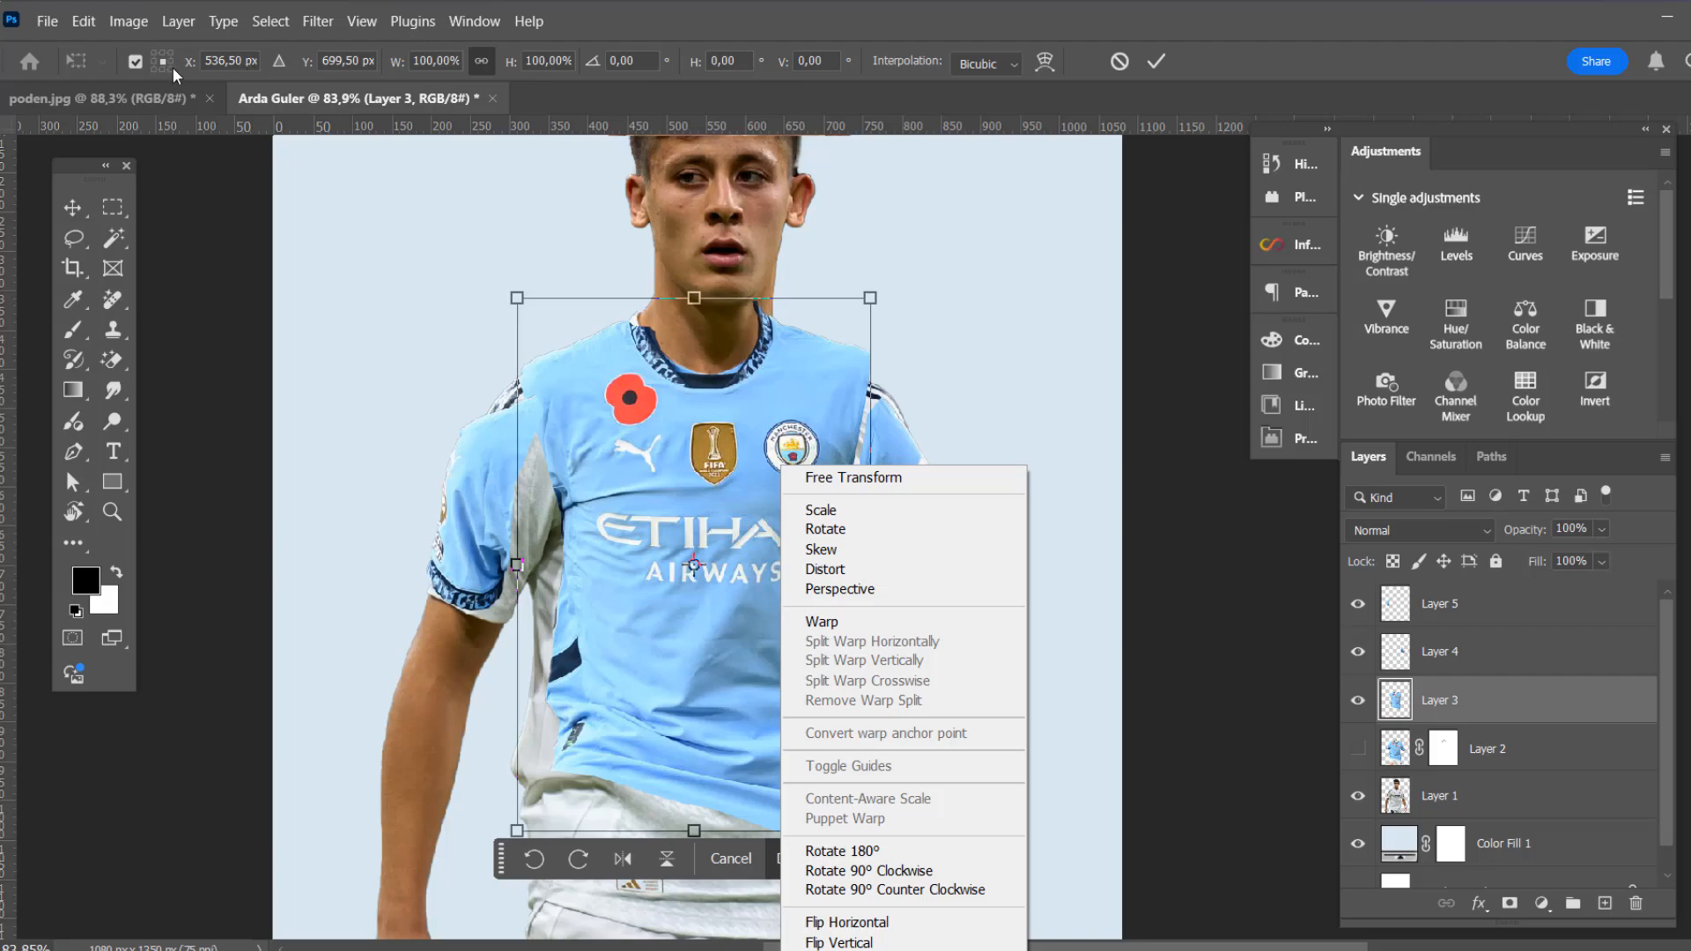
left_click(1046, 63)
left_click(1047, 63)
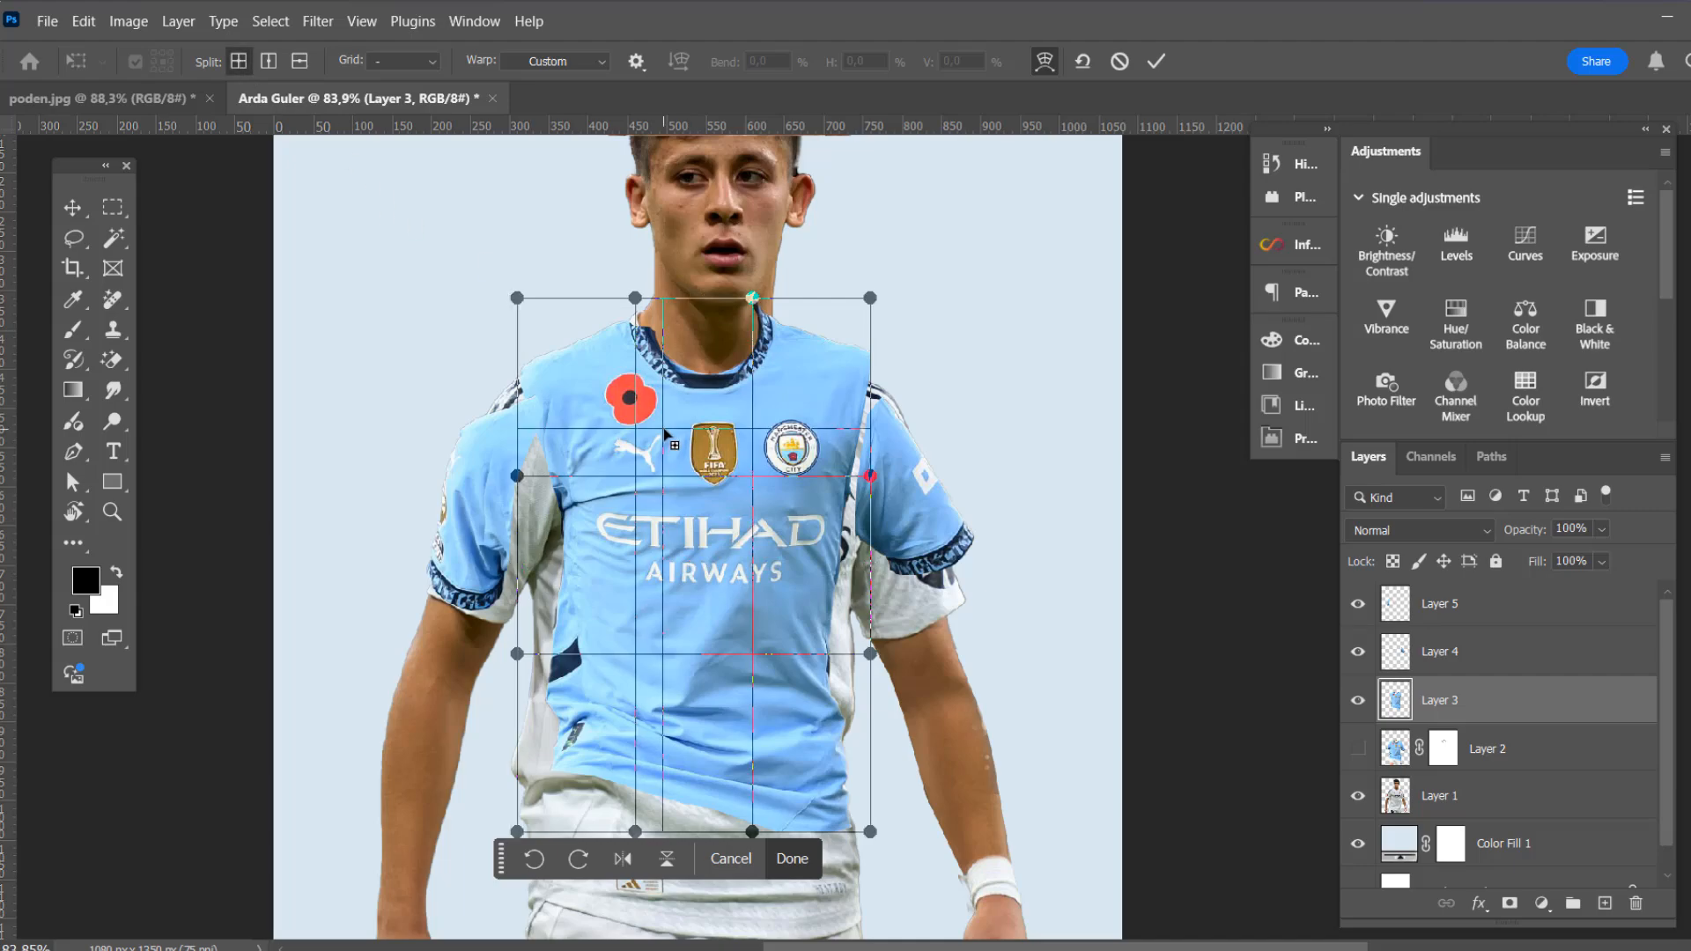
left_click(581, 500)
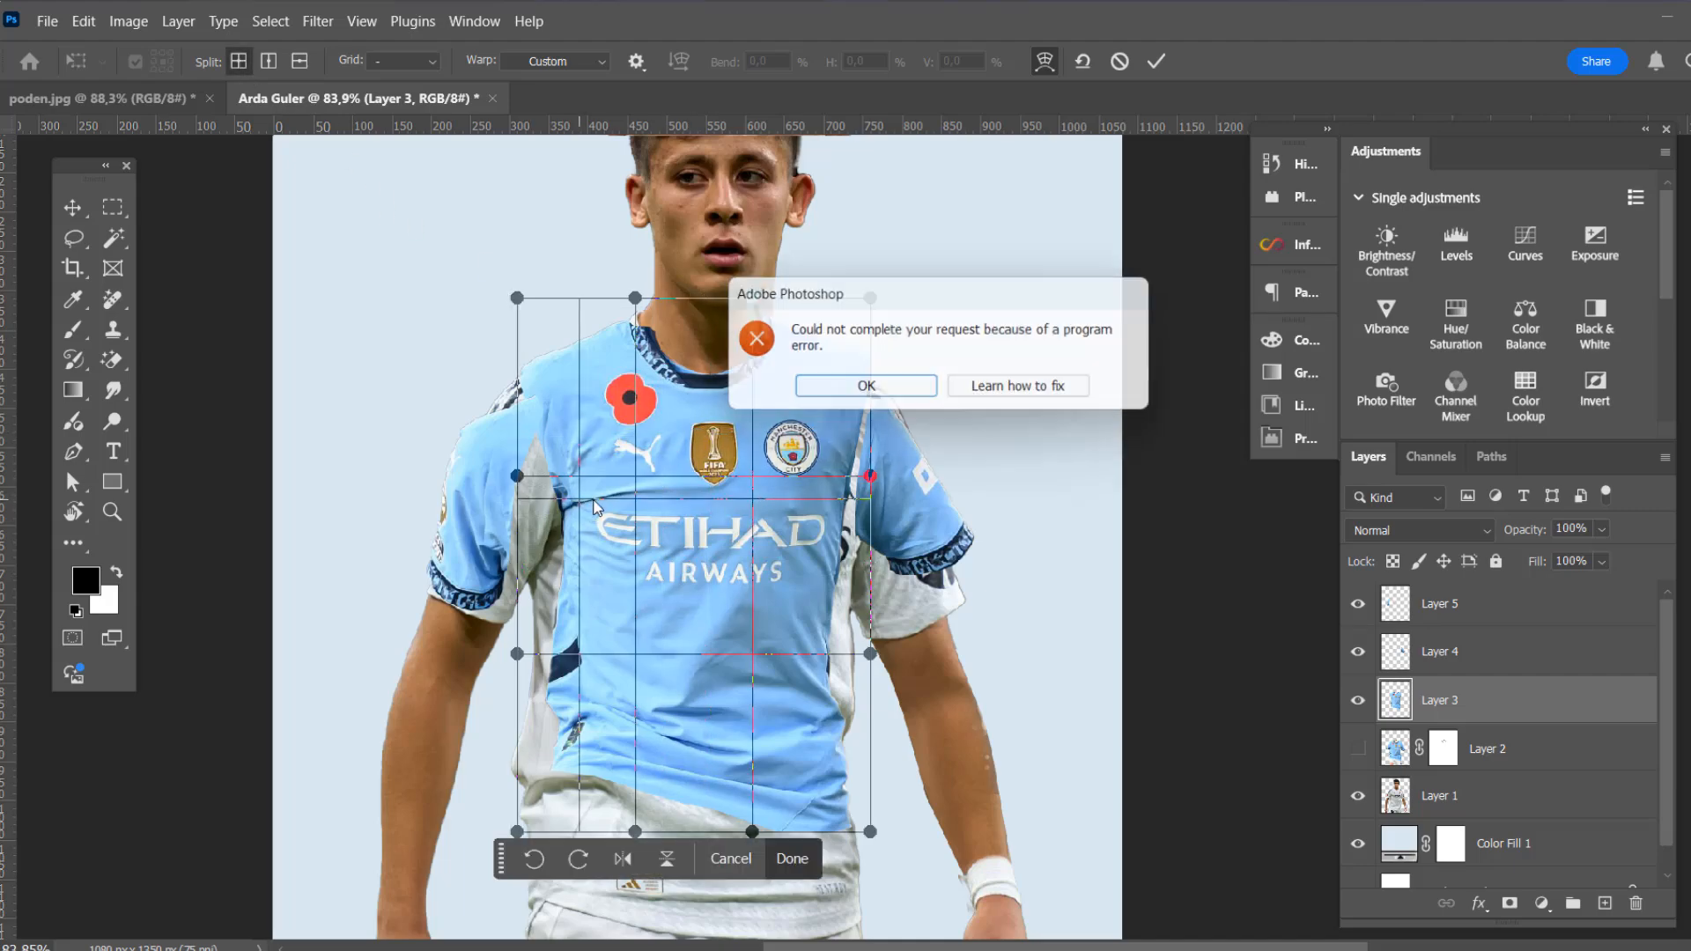
left_click(866, 388)
Nudge the torso piece slightly down and sideways, and try to set up a Custom warp on it
left_click_drag(713, 451, 704, 461)
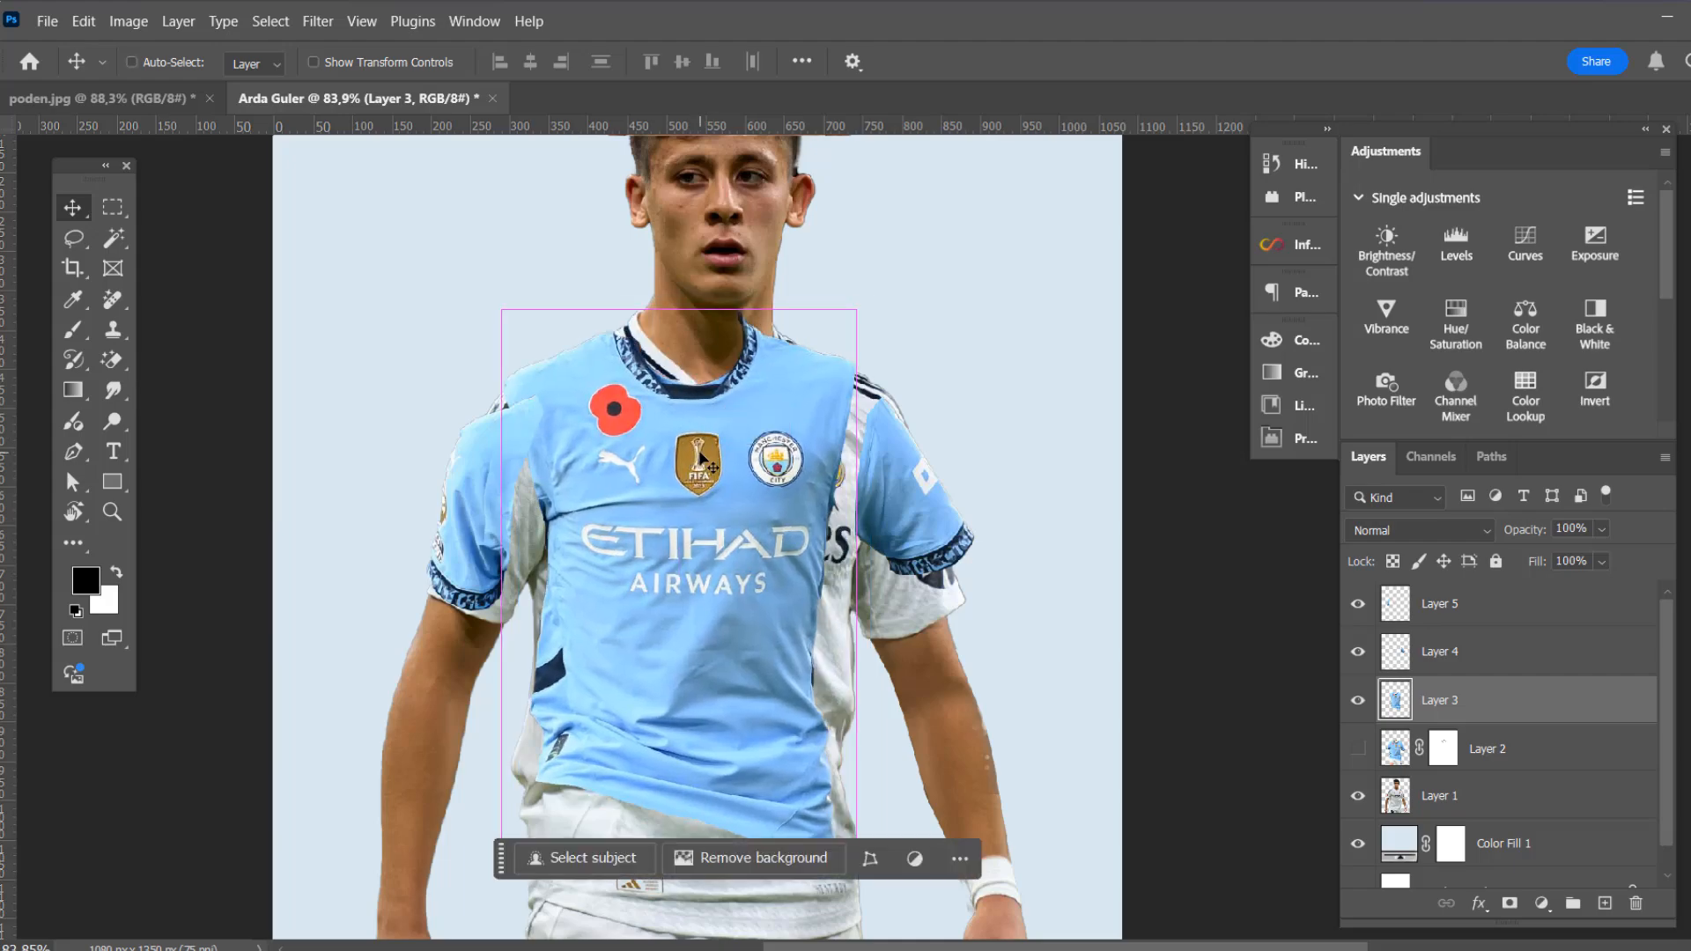
key("ctrl+t")
right_click(730, 456)
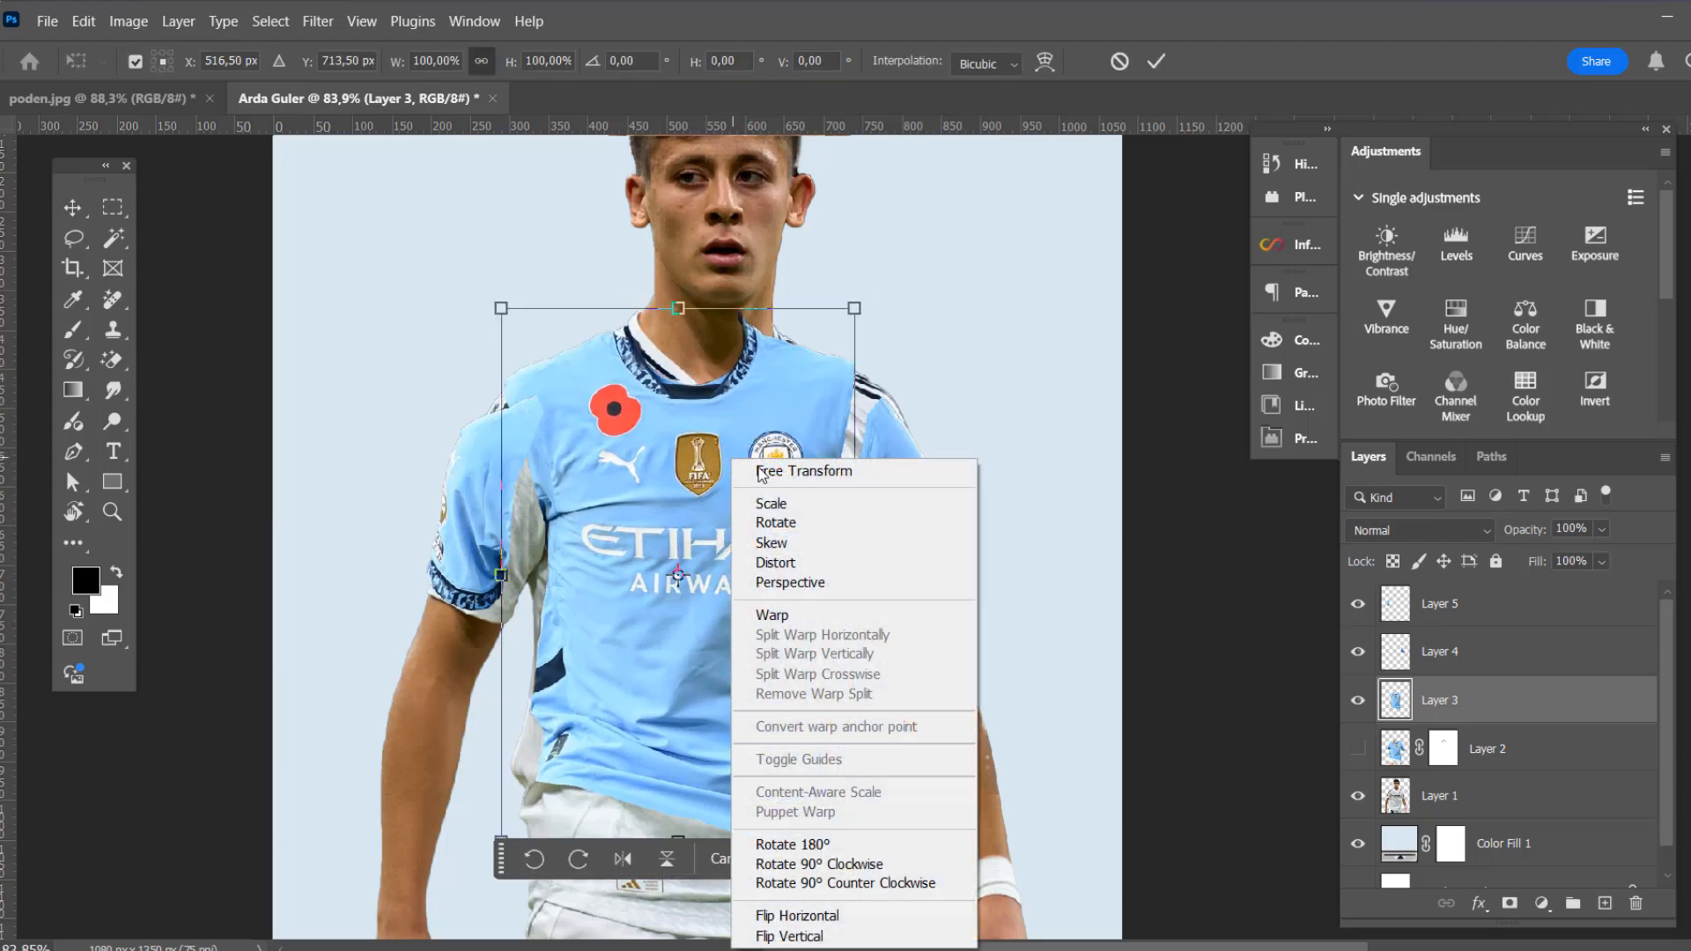
left_click(808, 616)
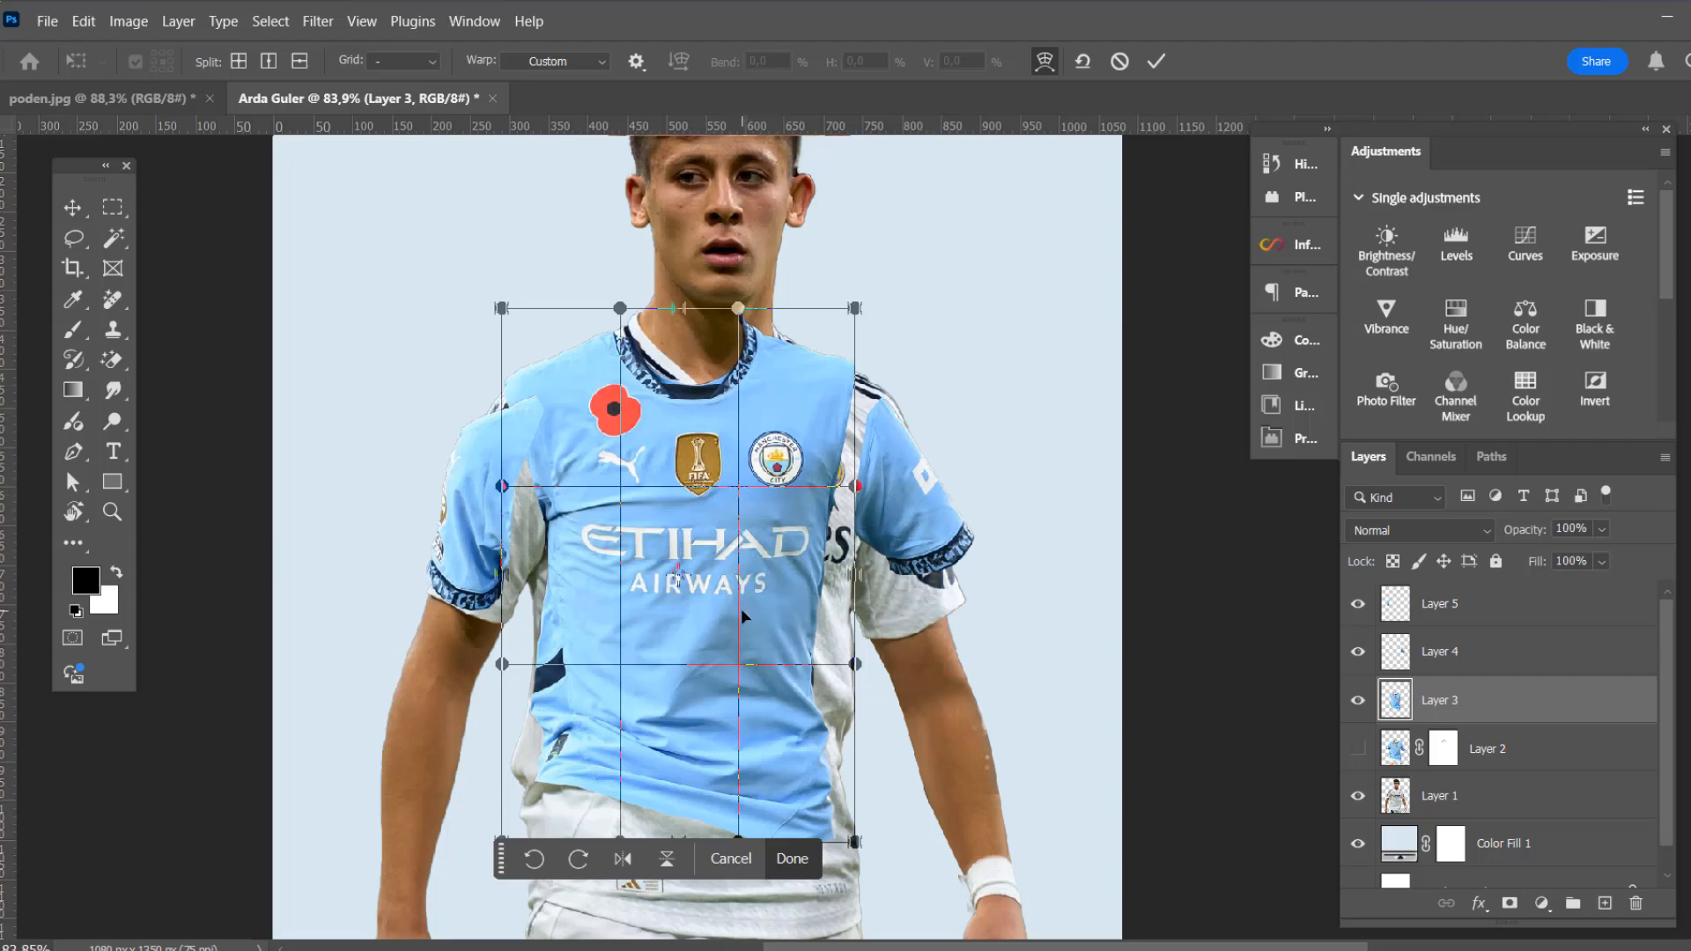
left_click(573, 58)
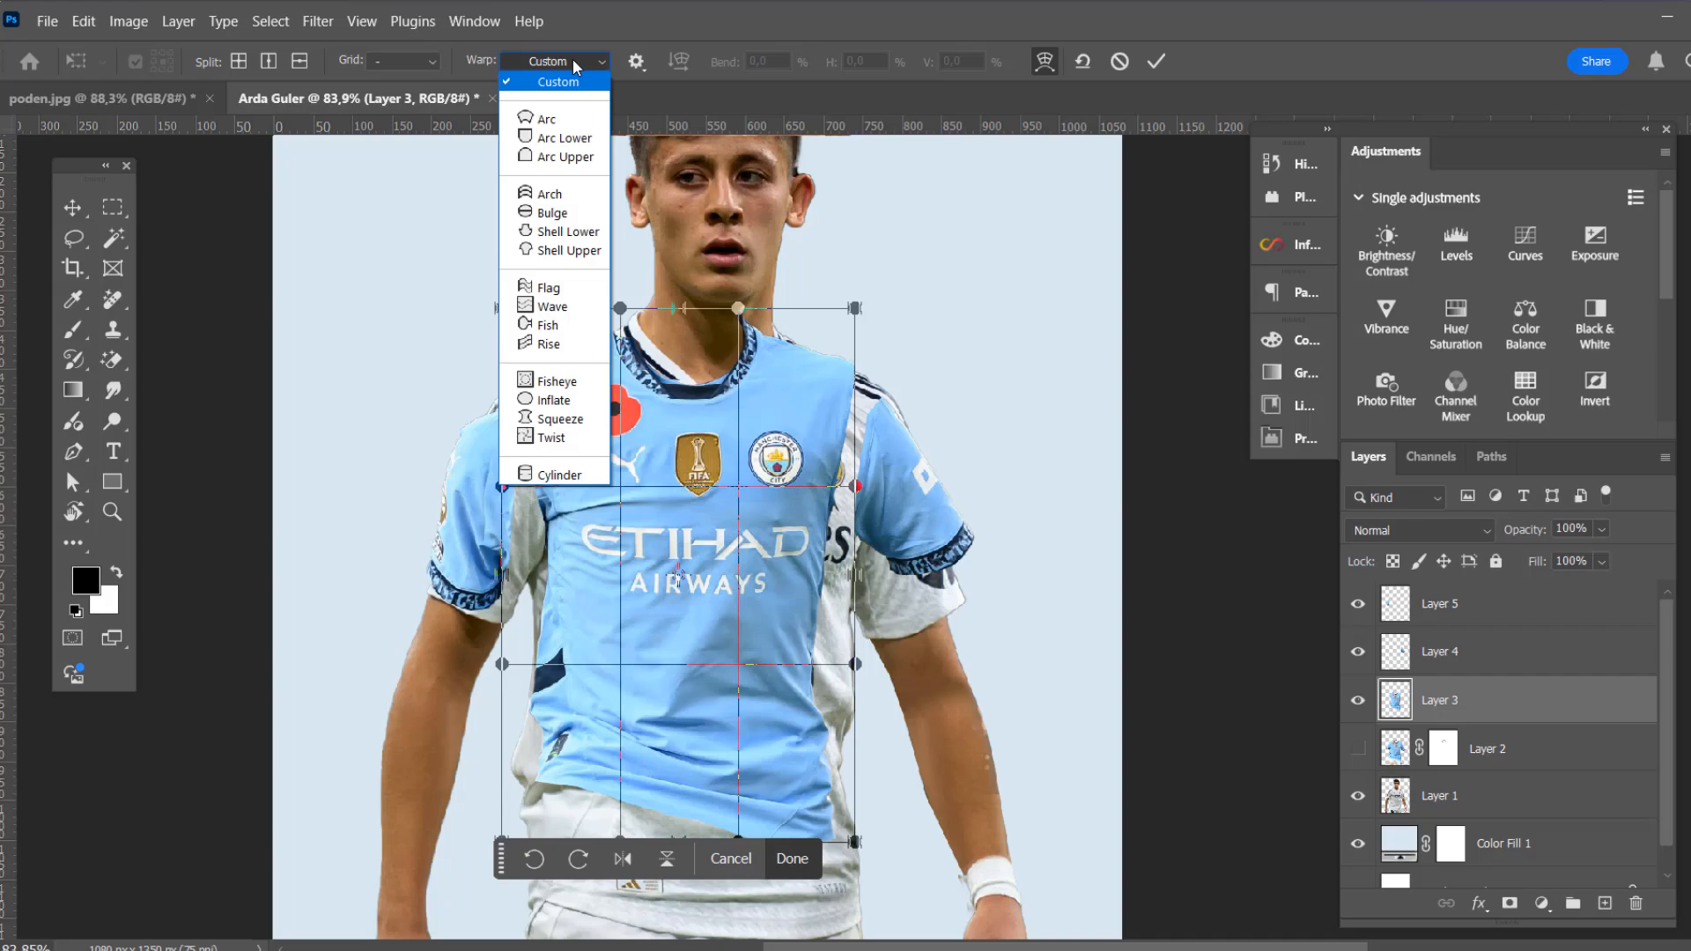
left_click(574, 56)
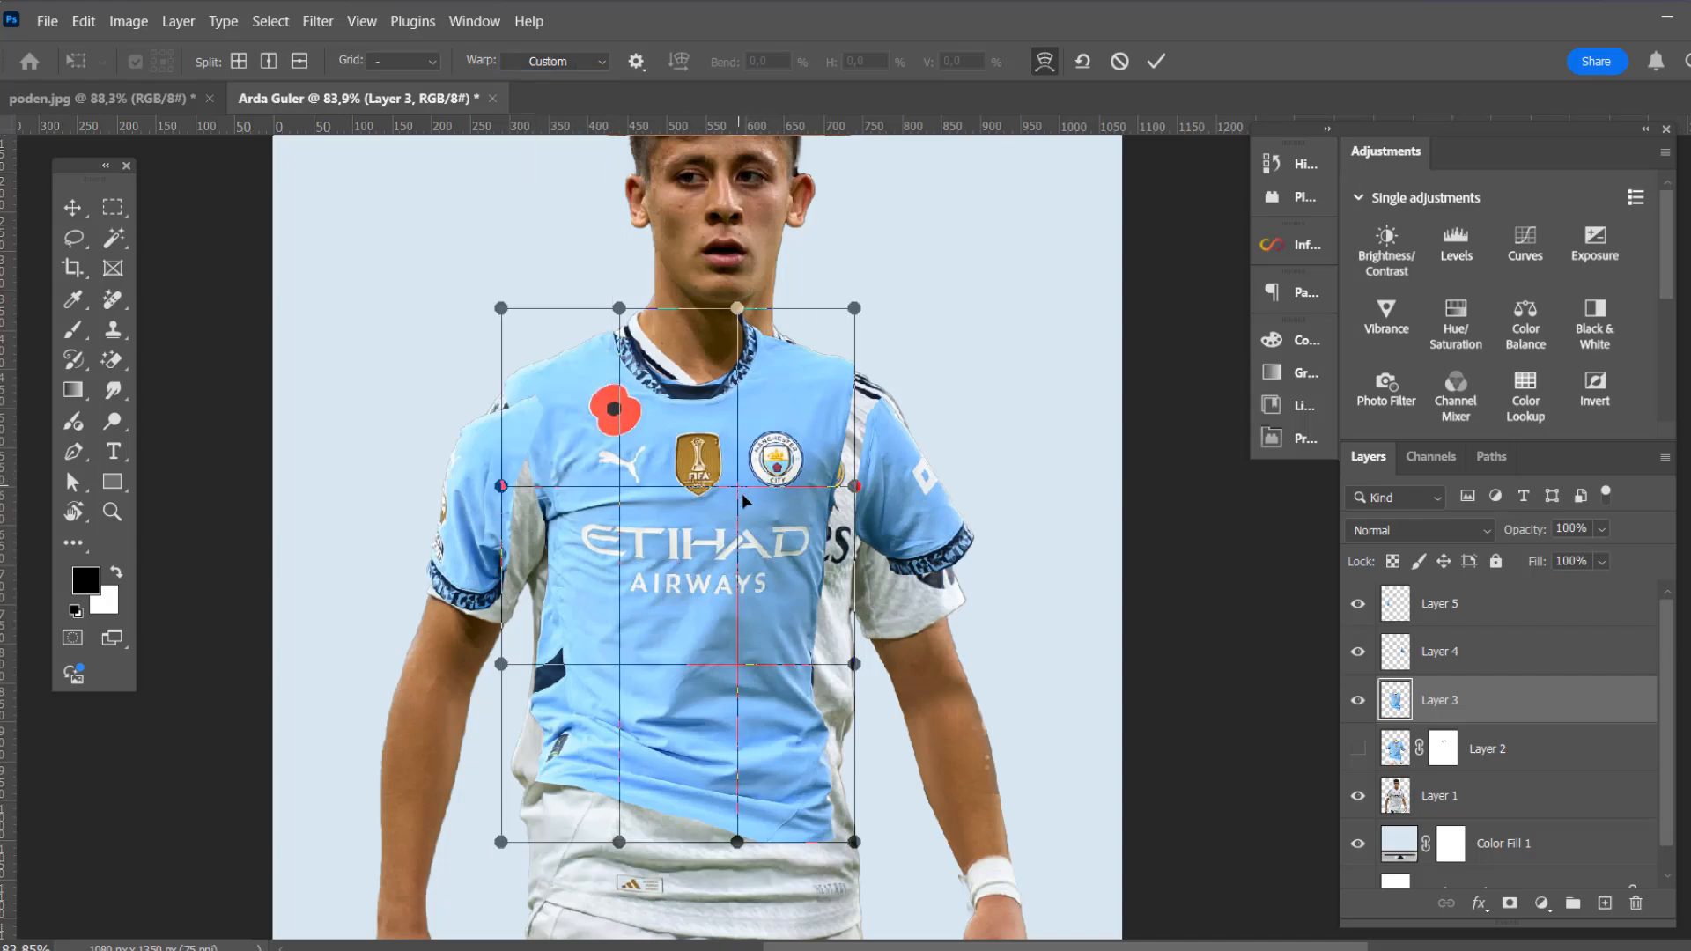
key("Return")
left_click_drag(742, 493, 766, 511)
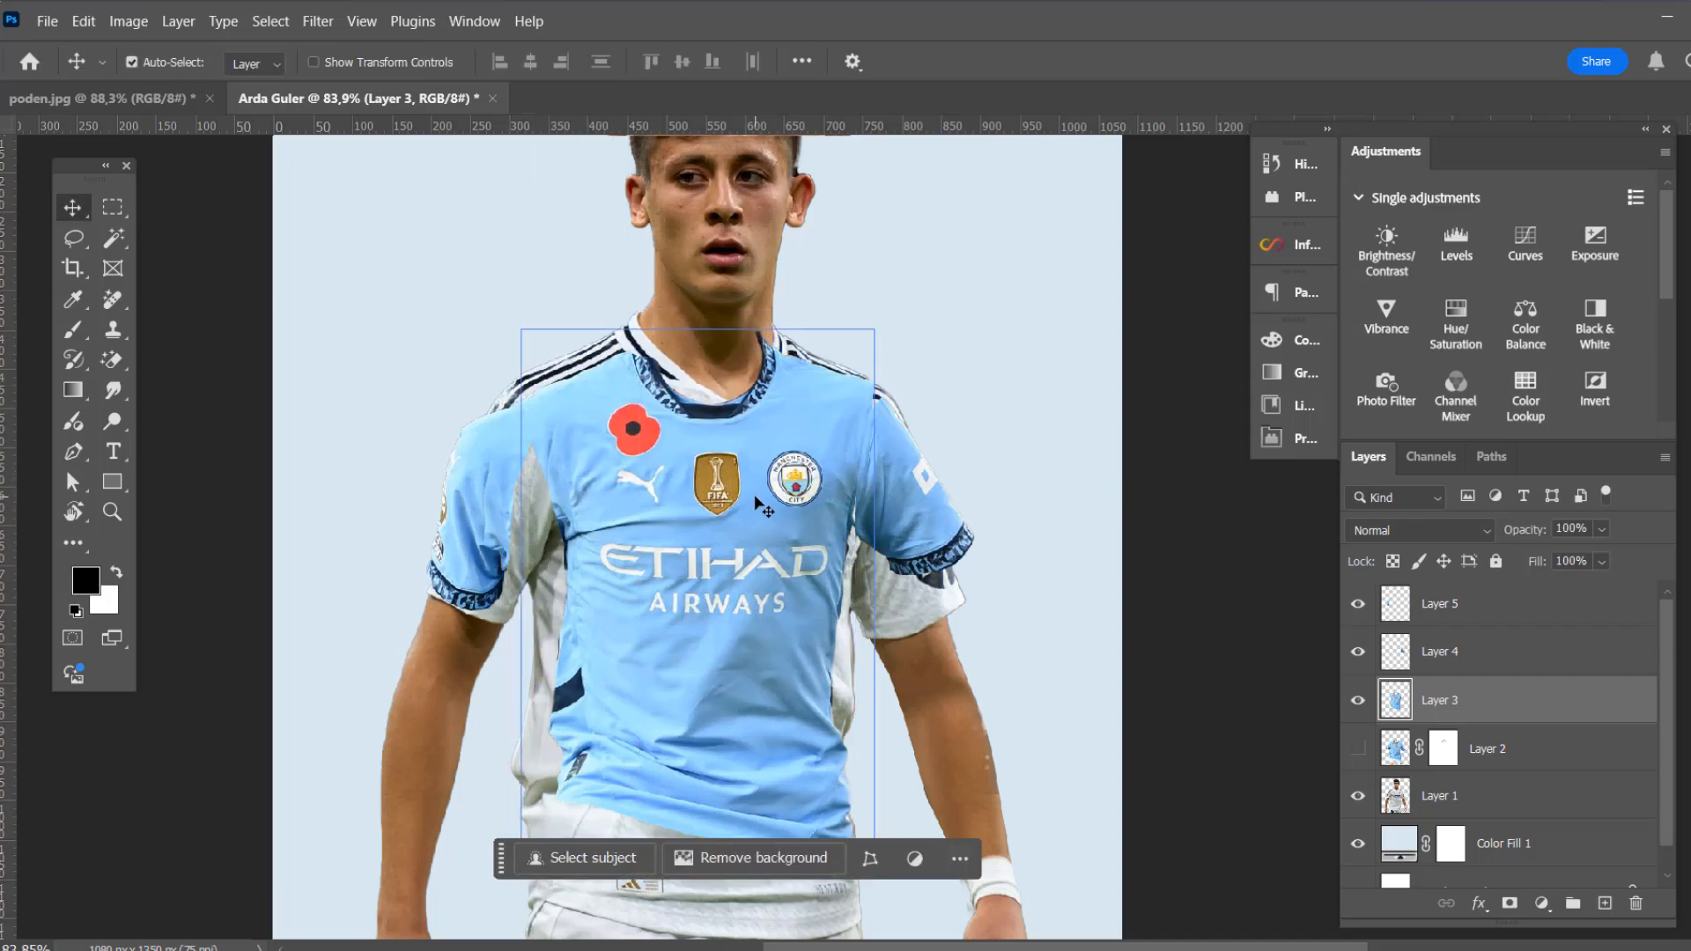
key("ctrl+t")
right_click(745, 486)
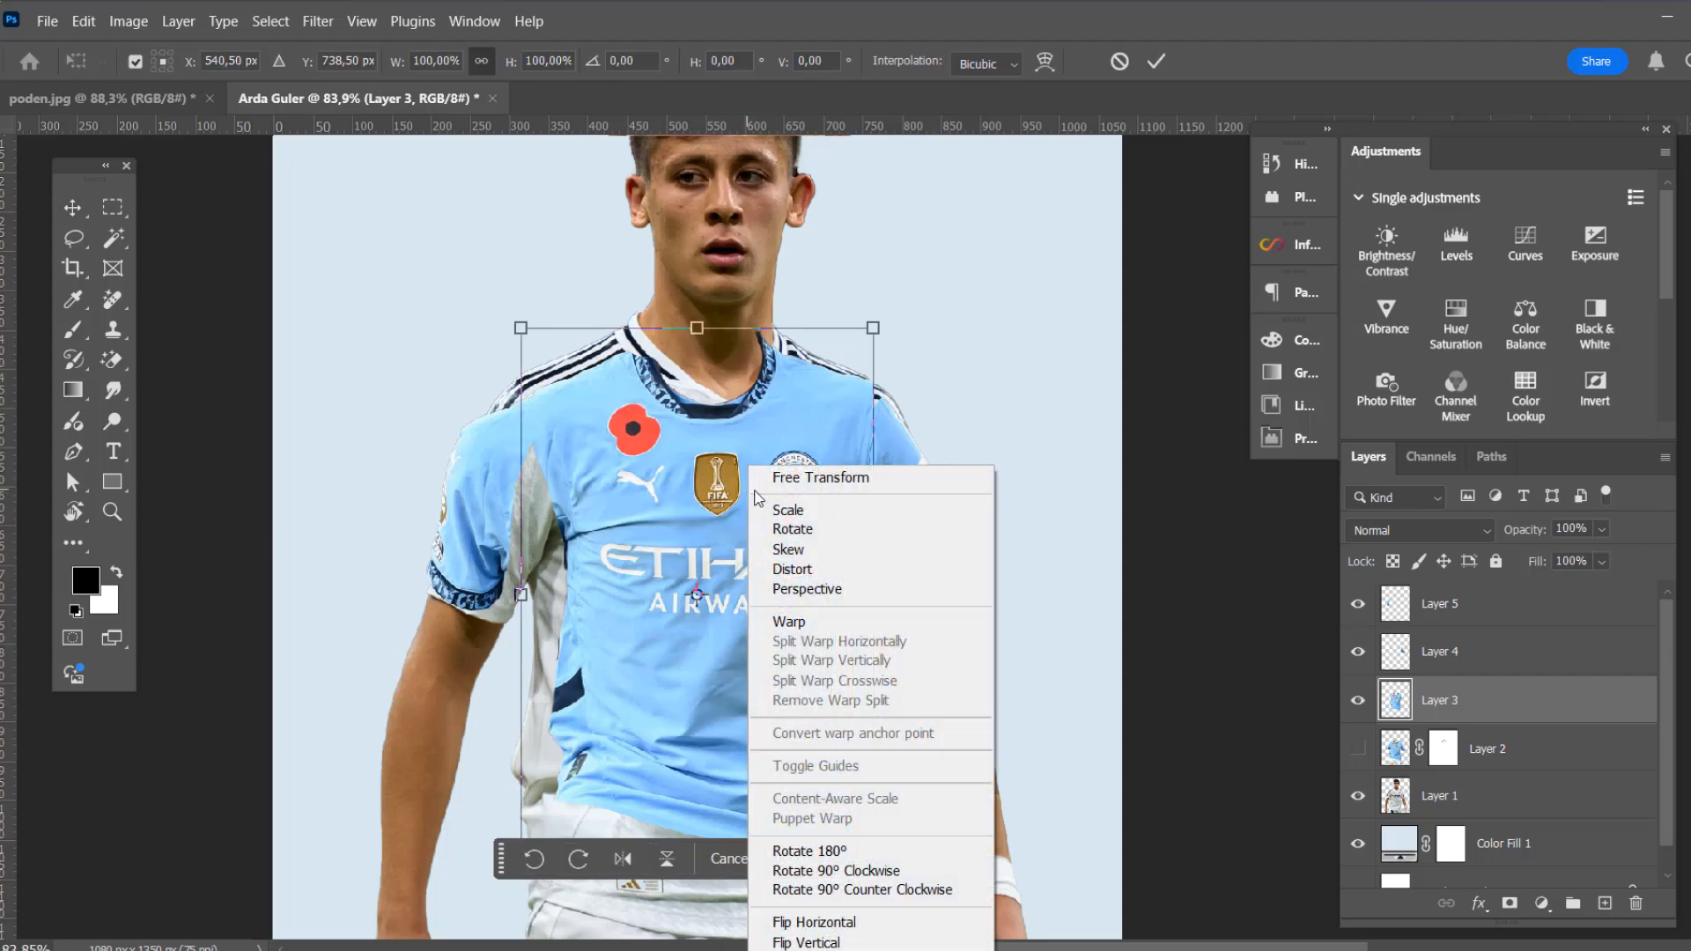
left_click(812, 626)
key("Return")
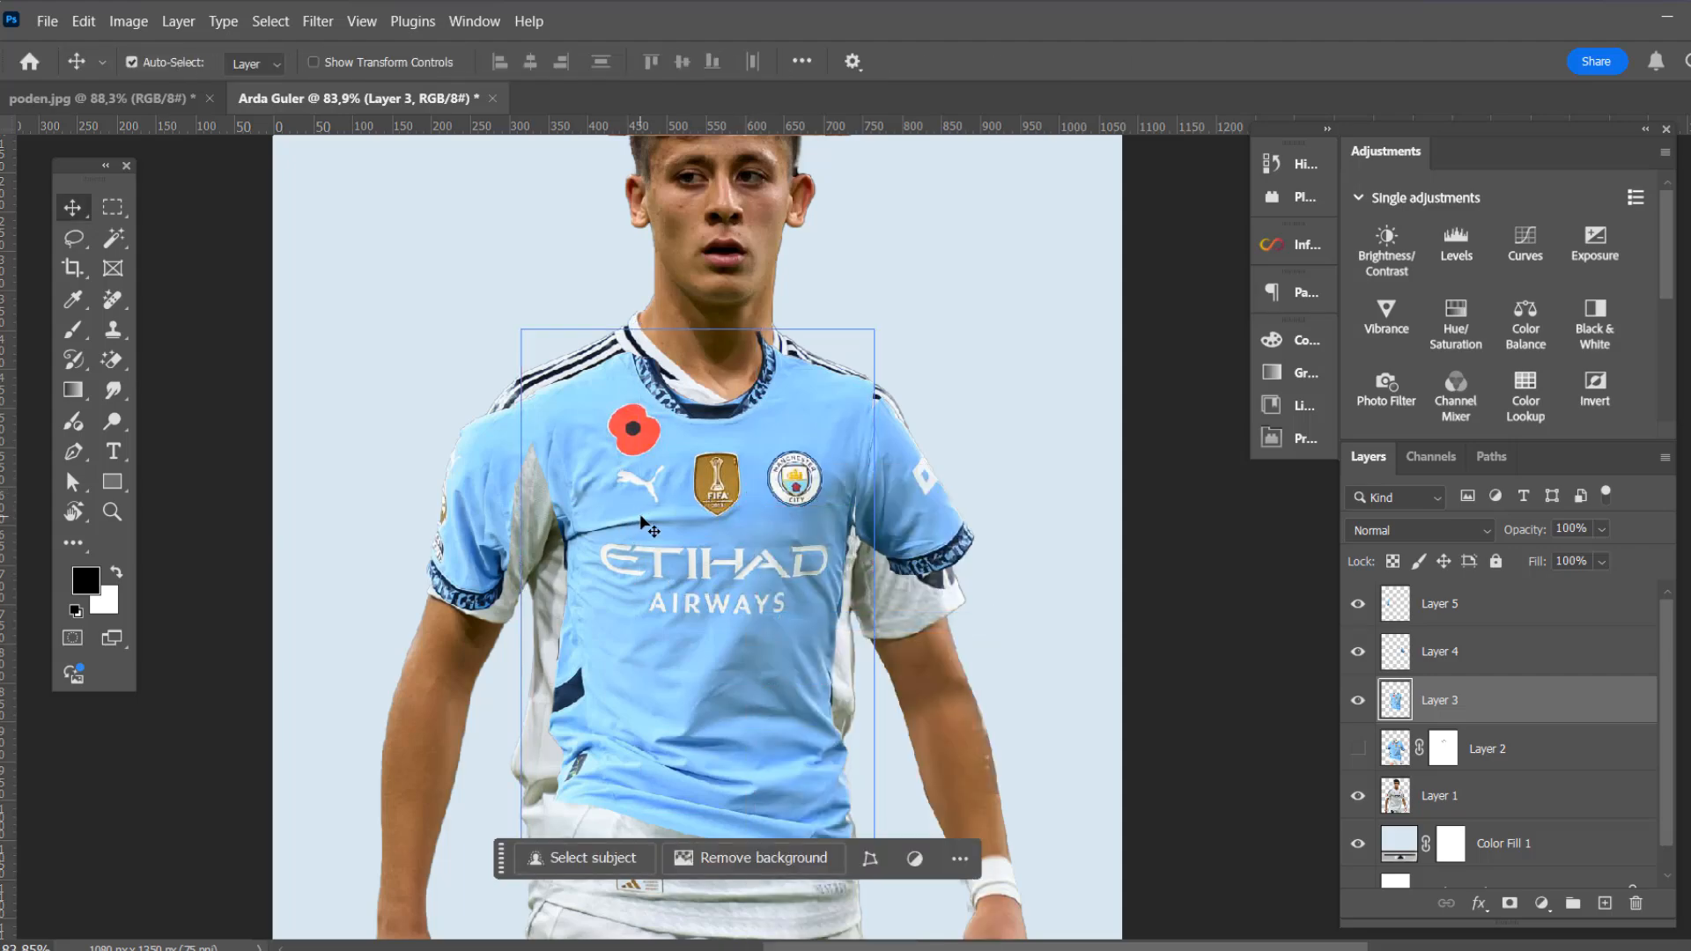
left_click_drag(640, 516, 621, 496)
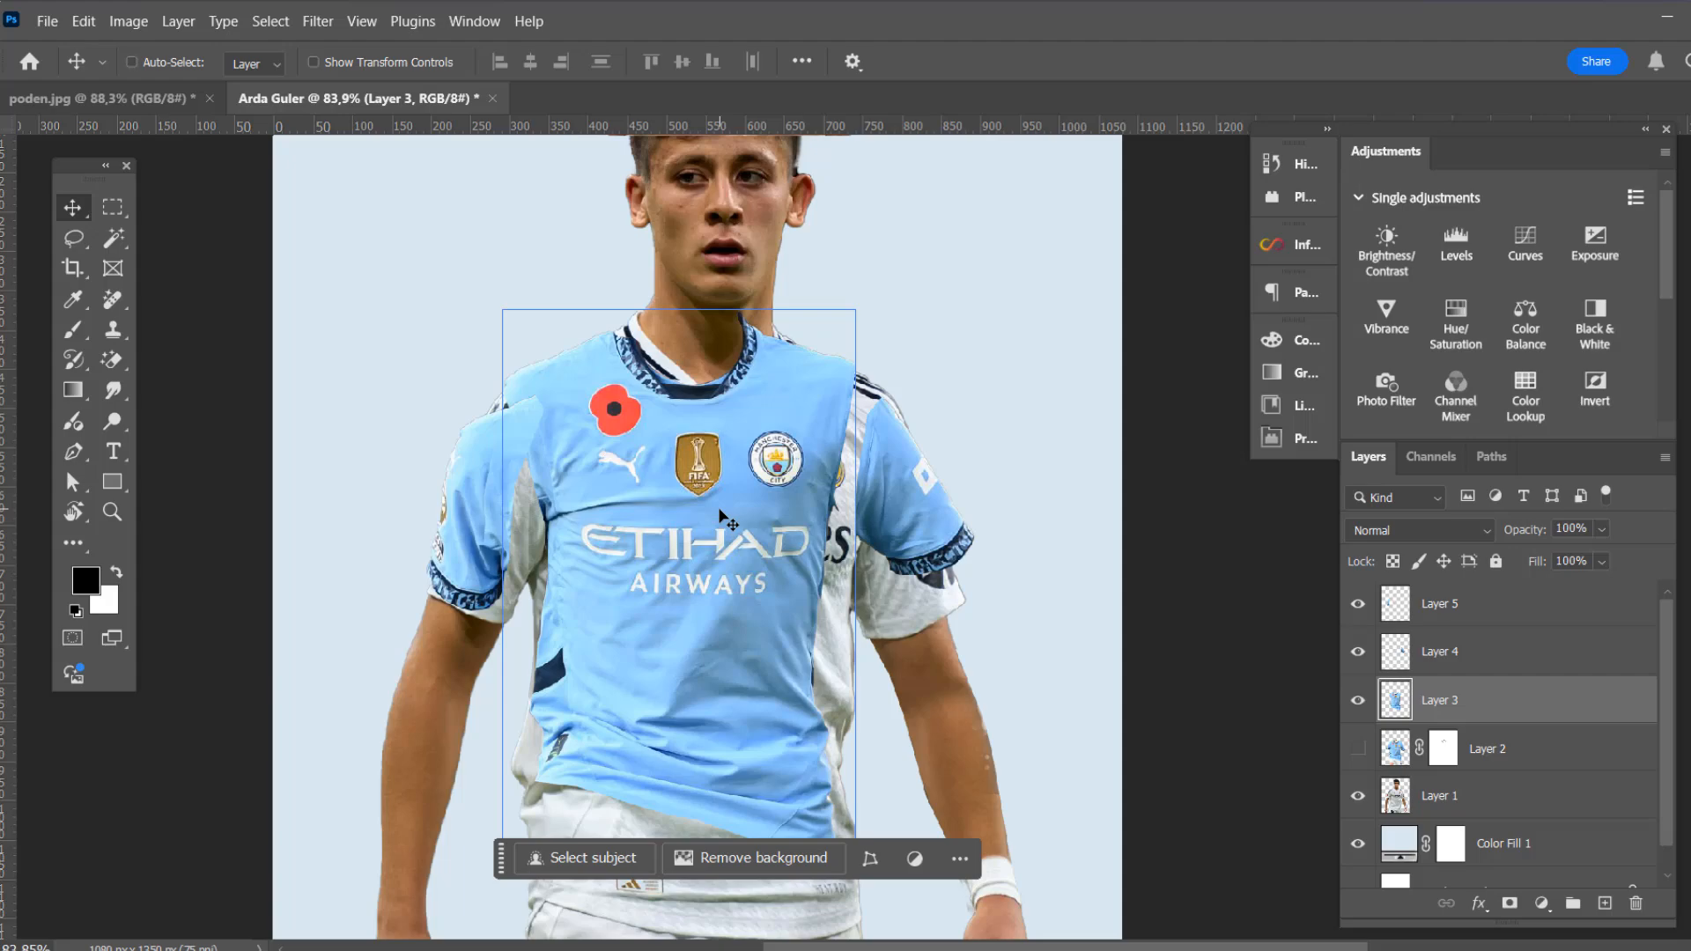
key("ctrl+t")
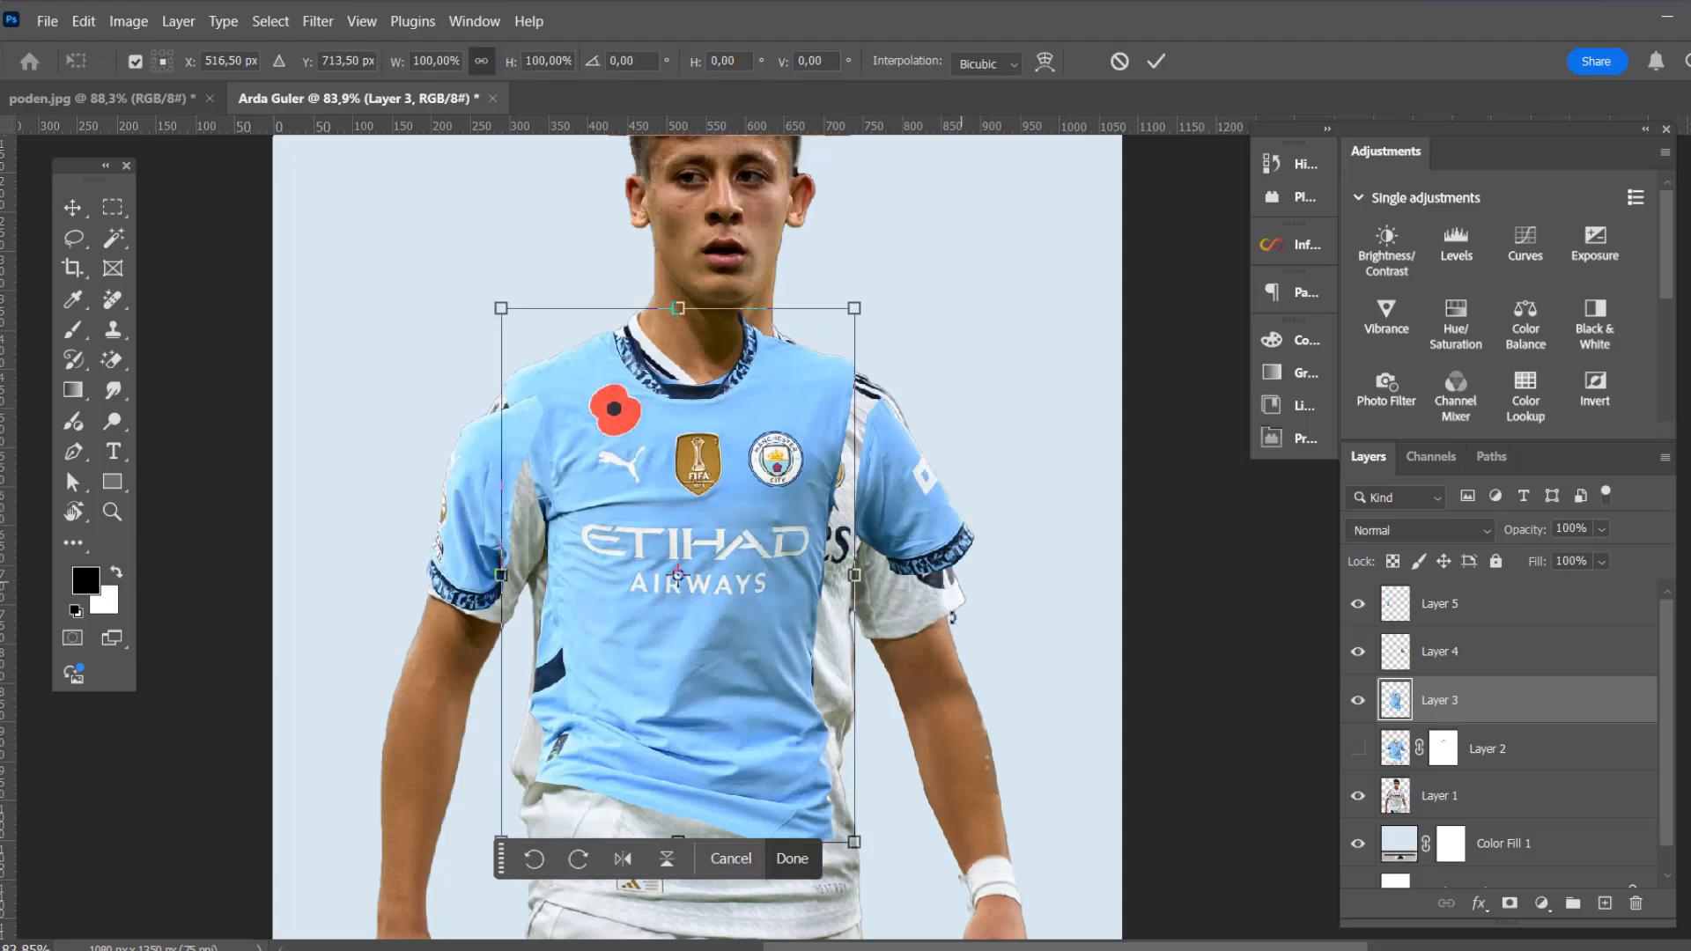
right_click(757, 679)
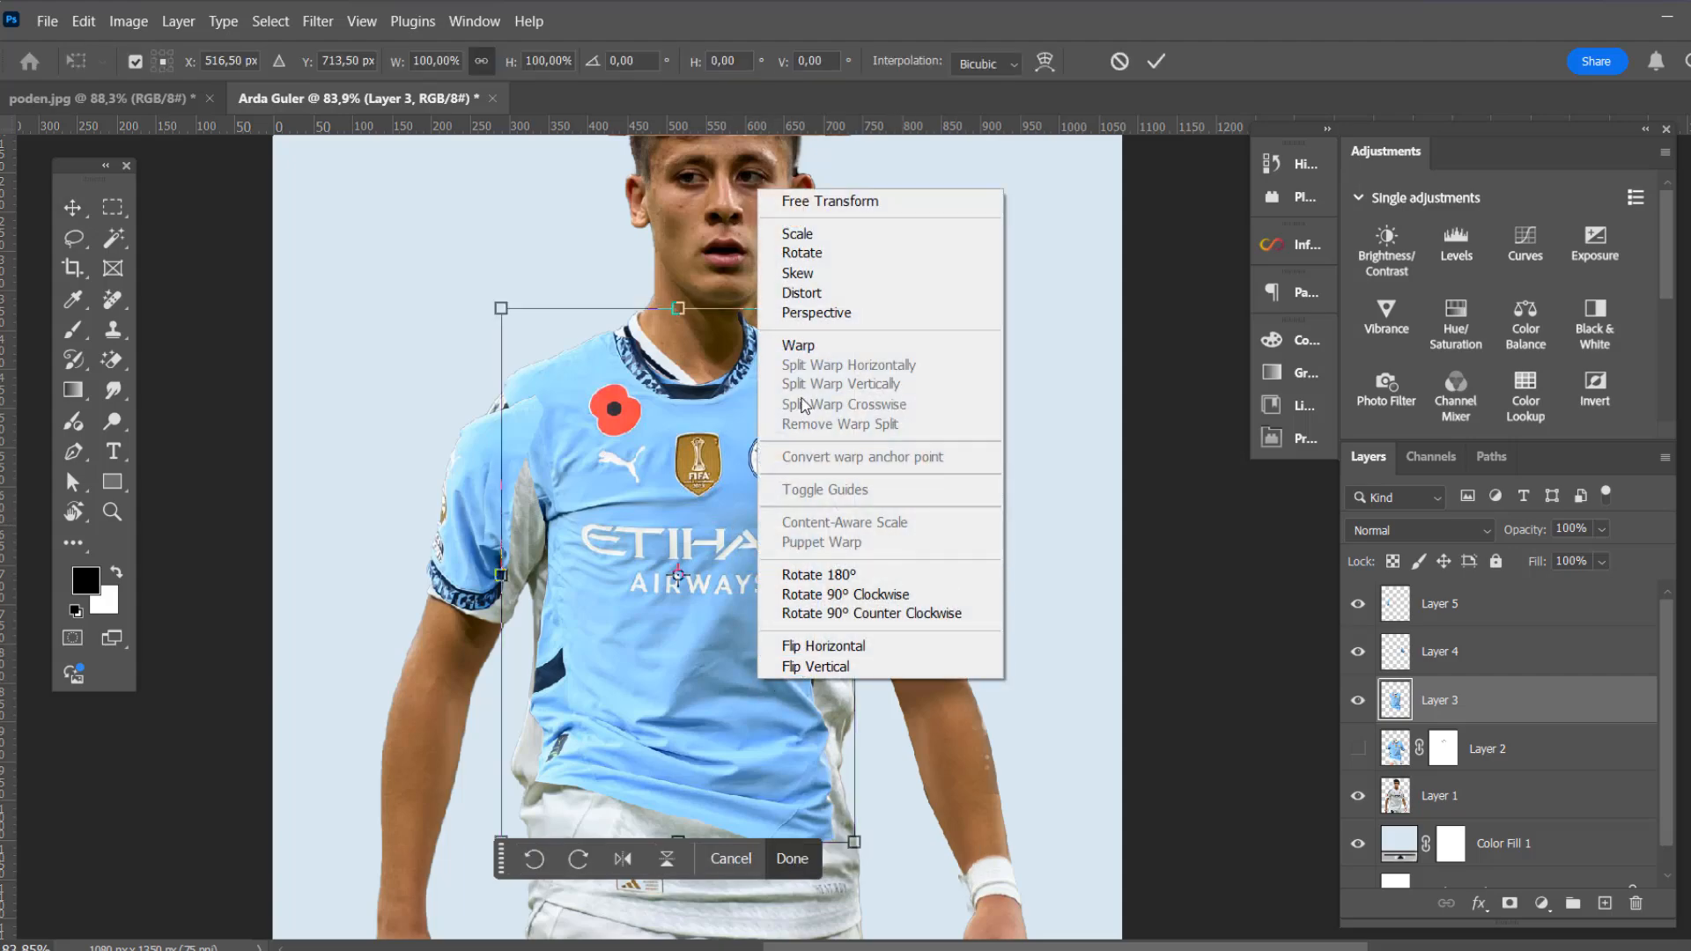
left_click(805, 348)
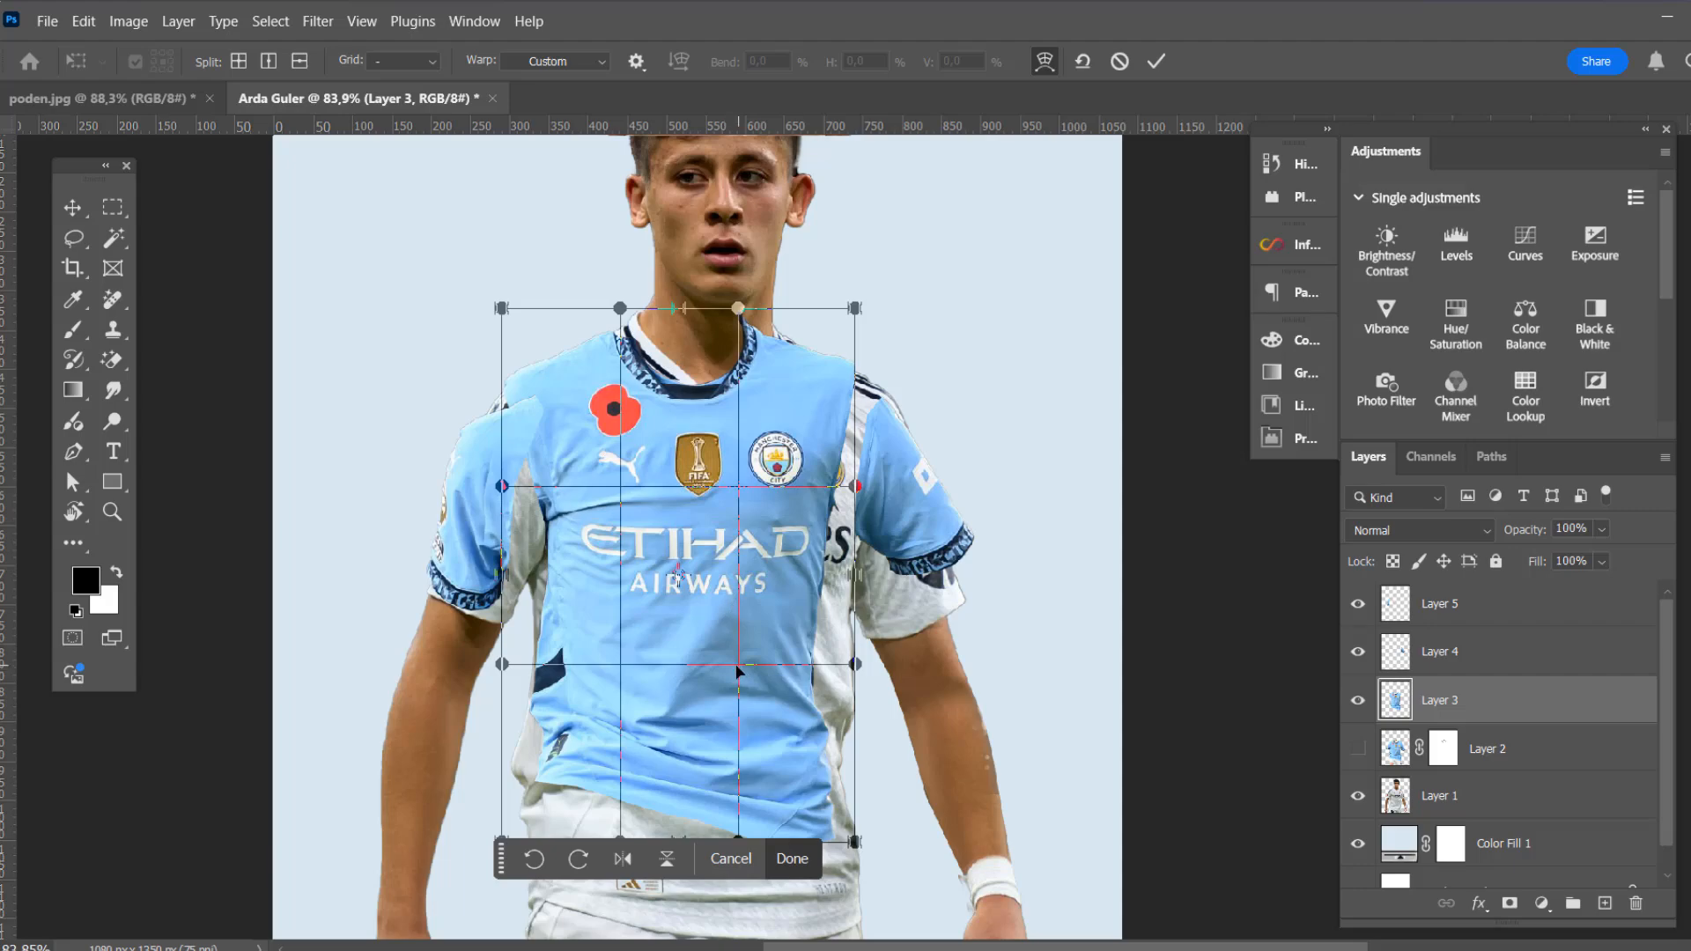
key("Return")
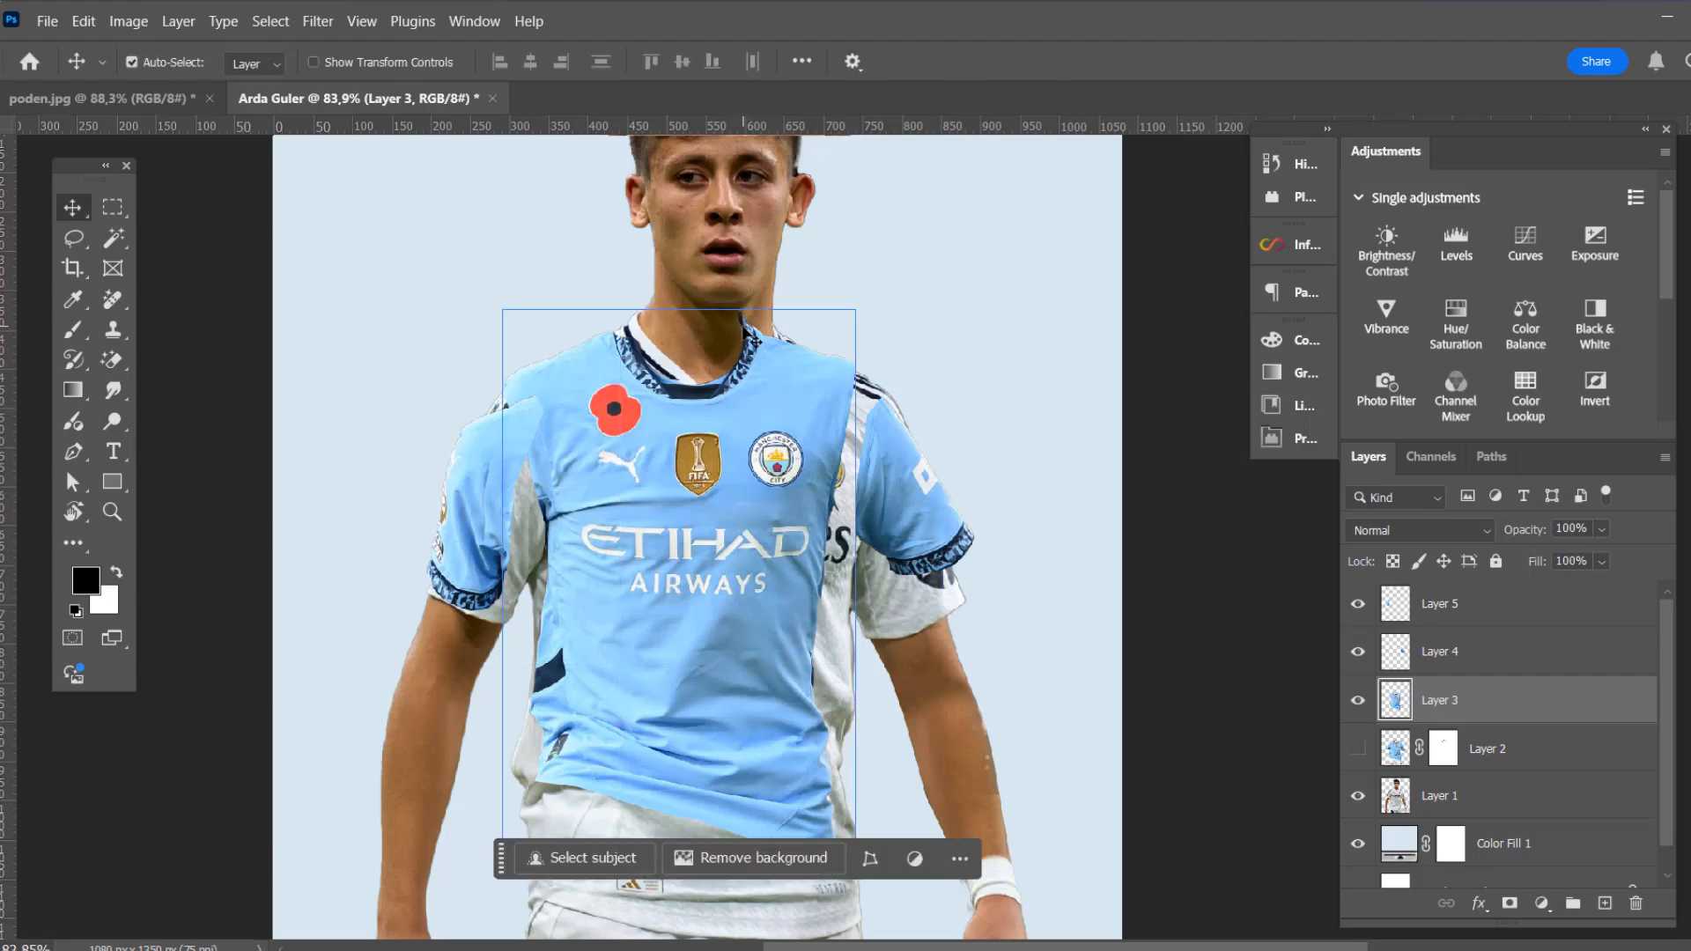
mouse_move(775, 370)
left_mouse_down()
mouse_move(776, 418)
mouse_move(795, 393)
mouse_move(780, 370)
mouse_move(790, 380)
left_mouse_up()
key("ctrl+t")
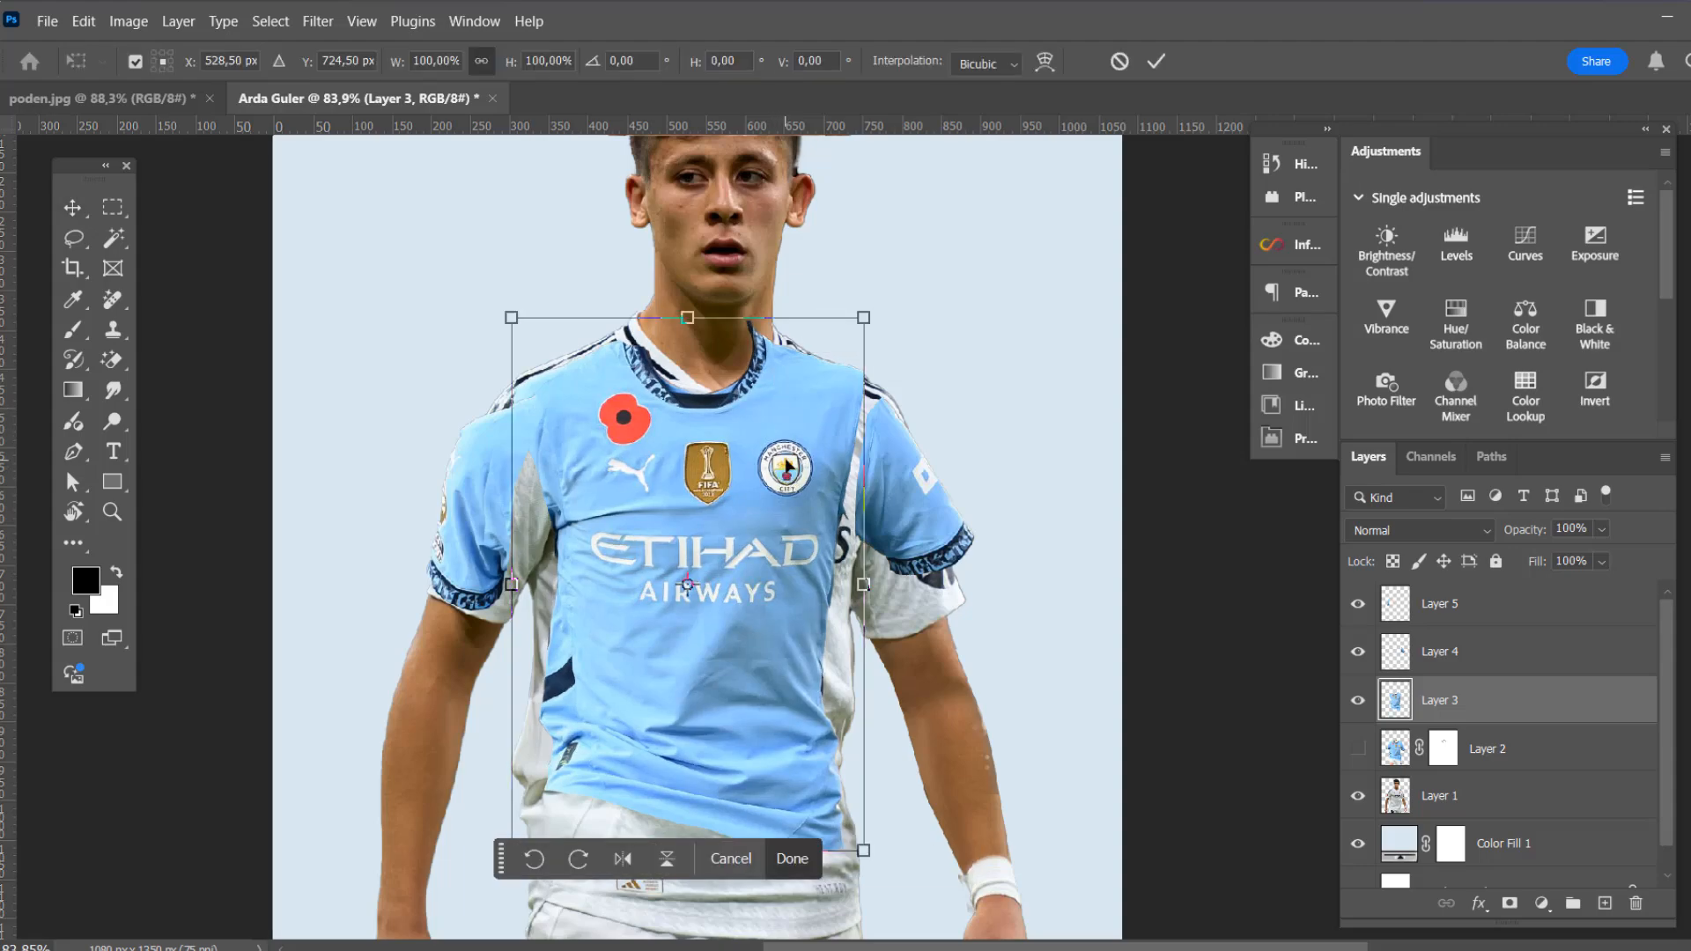
right_click(785, 460)
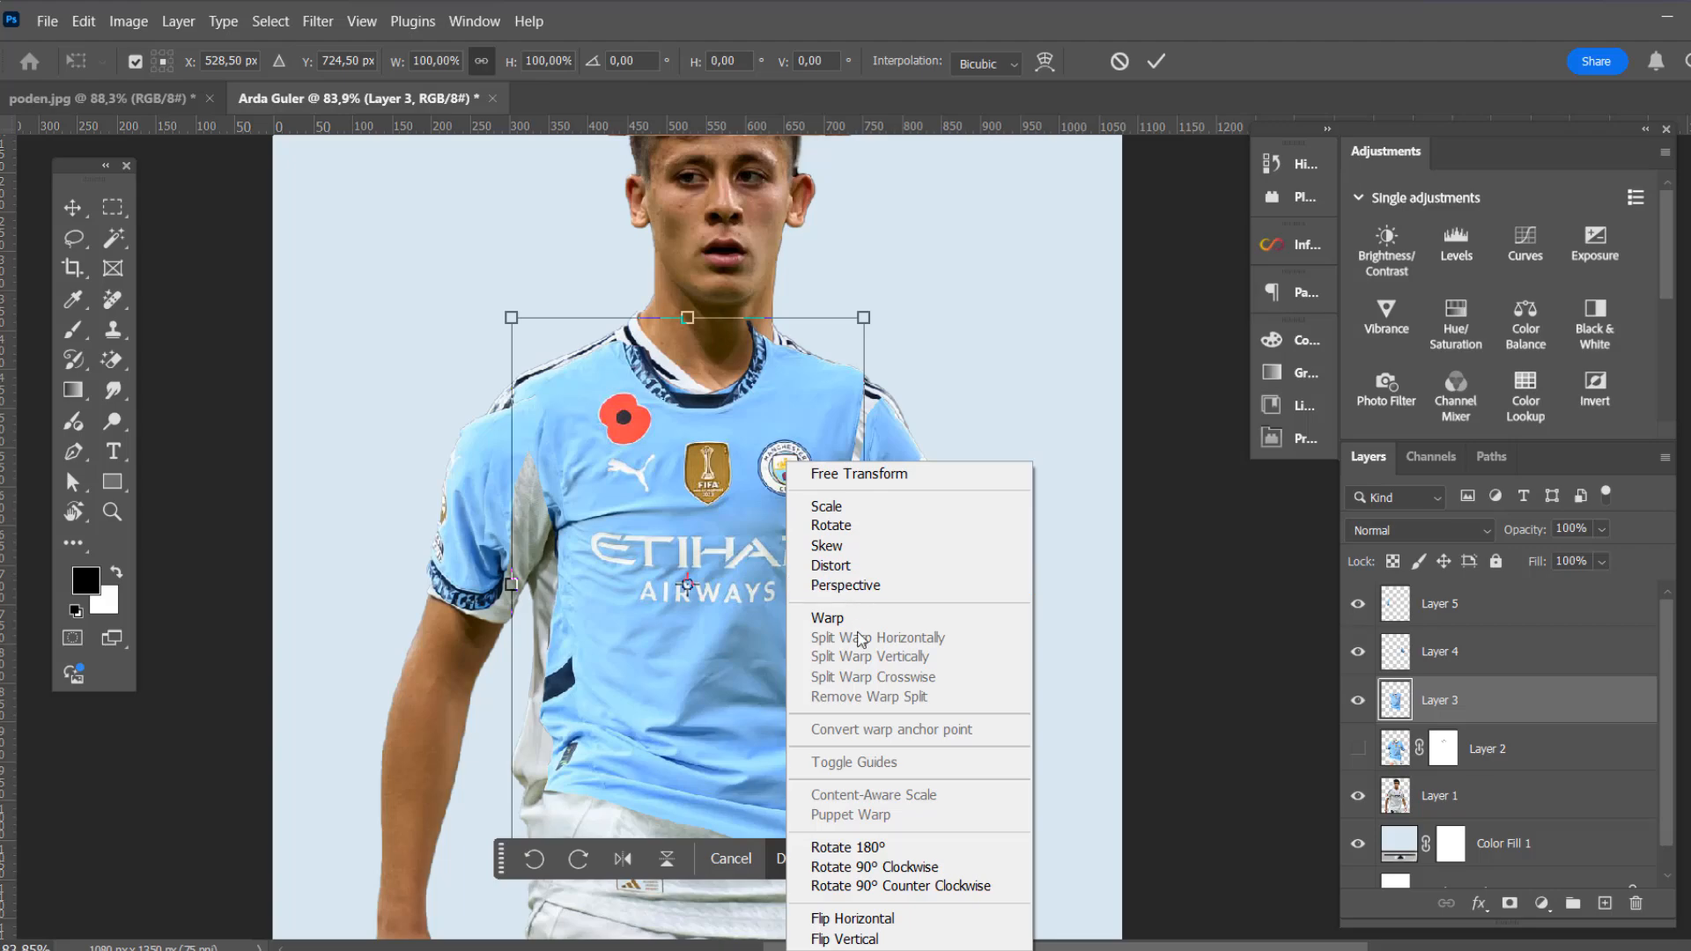
left_click(862, 619)
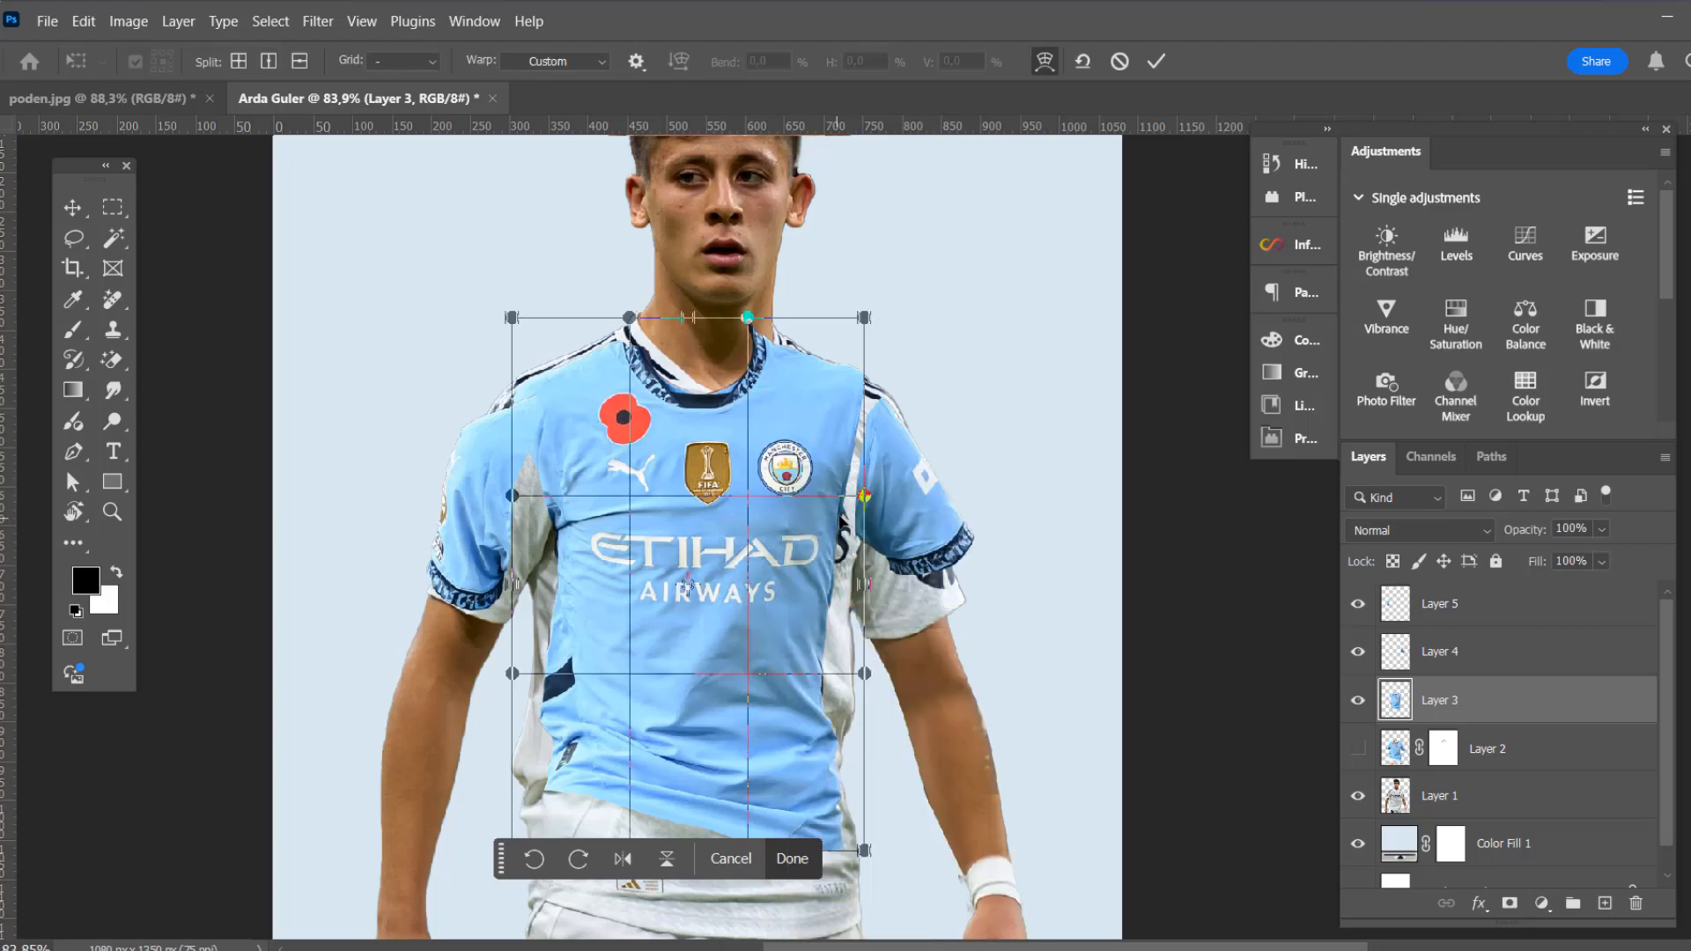
key("Return")
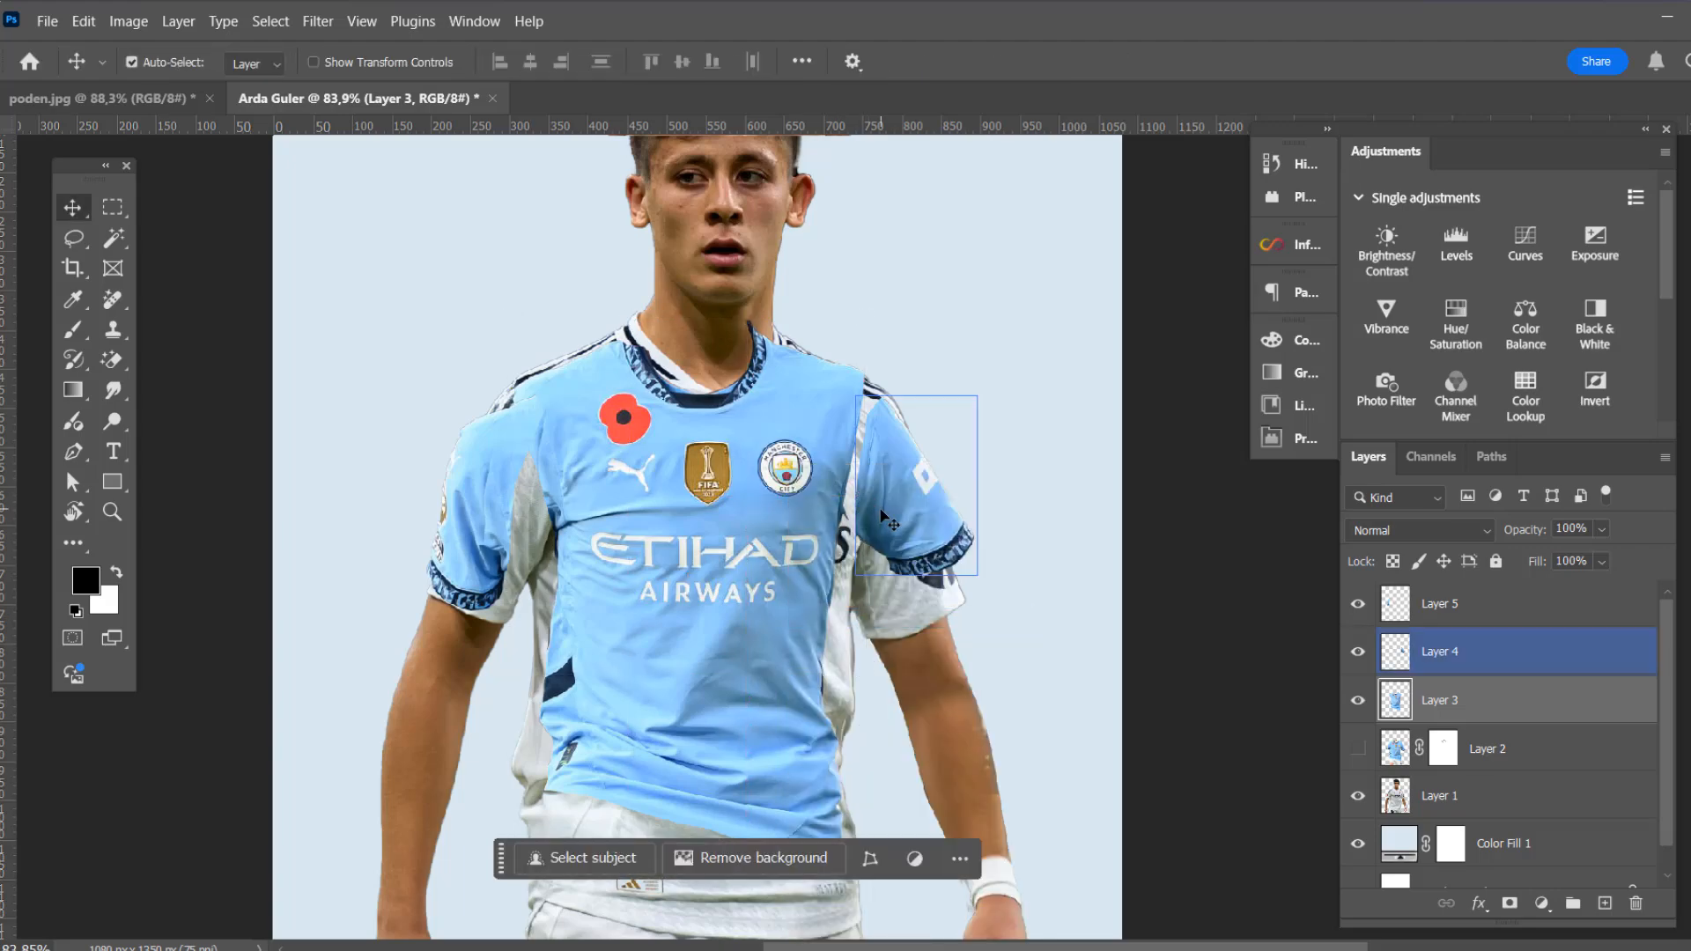
Nudge the torso piece up and warp its collar, chest and upper edge to fit the player's neck and shoulders
left_click_drag(823, 473, 812, 456)
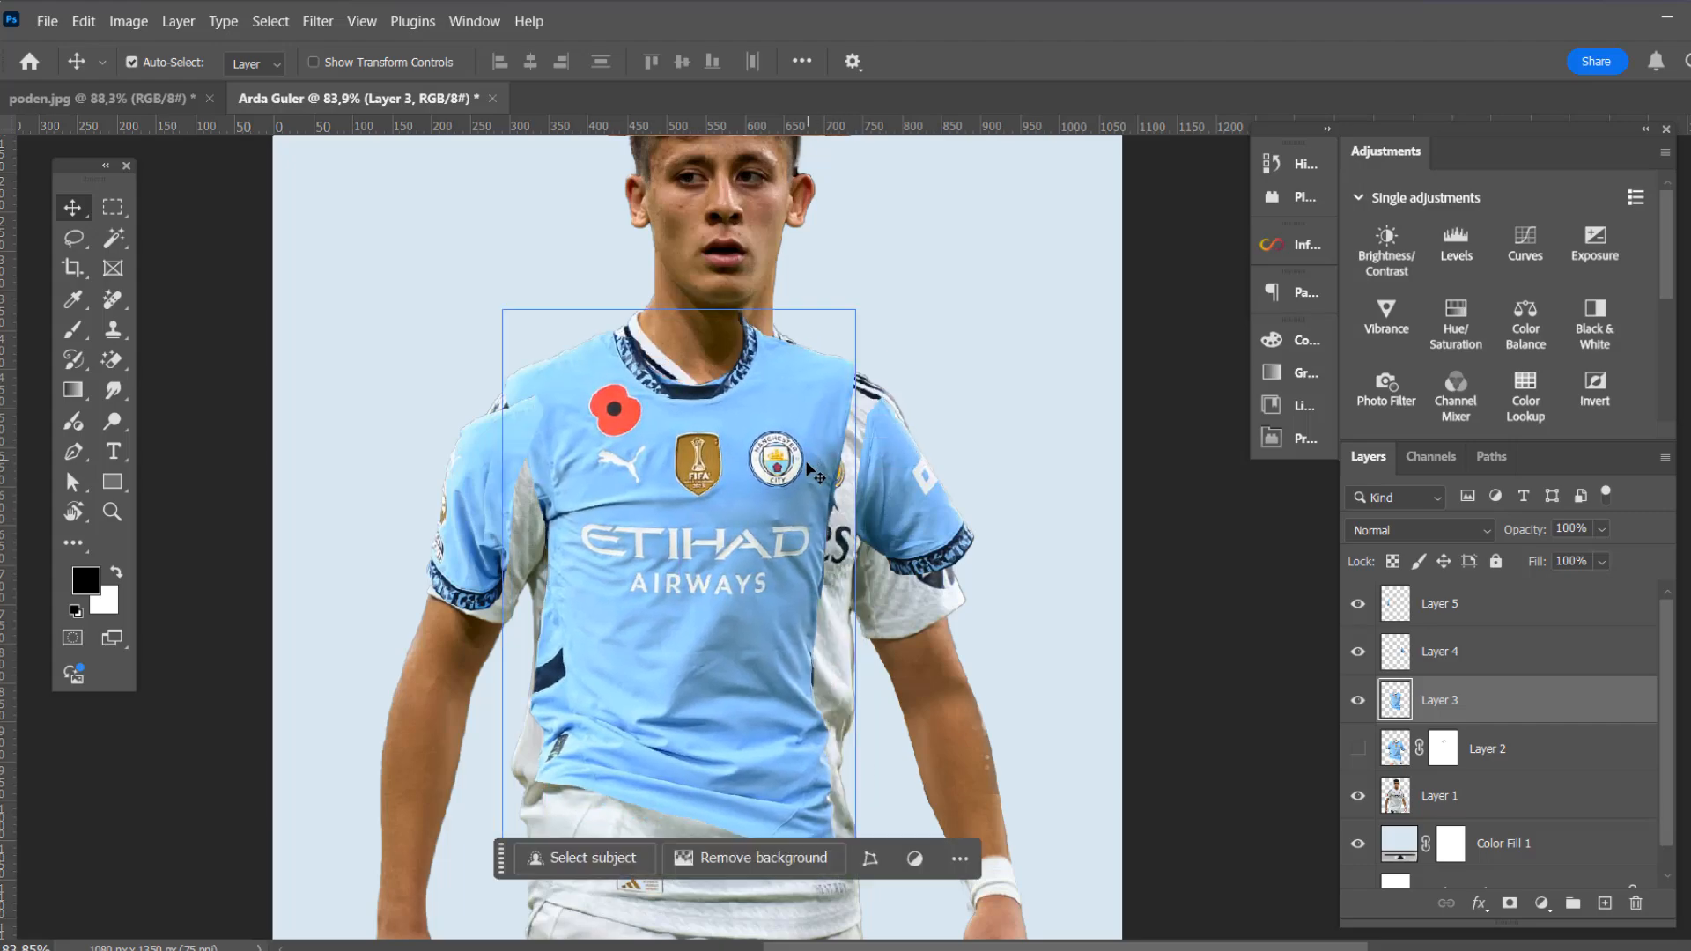
key("ctrl+t")
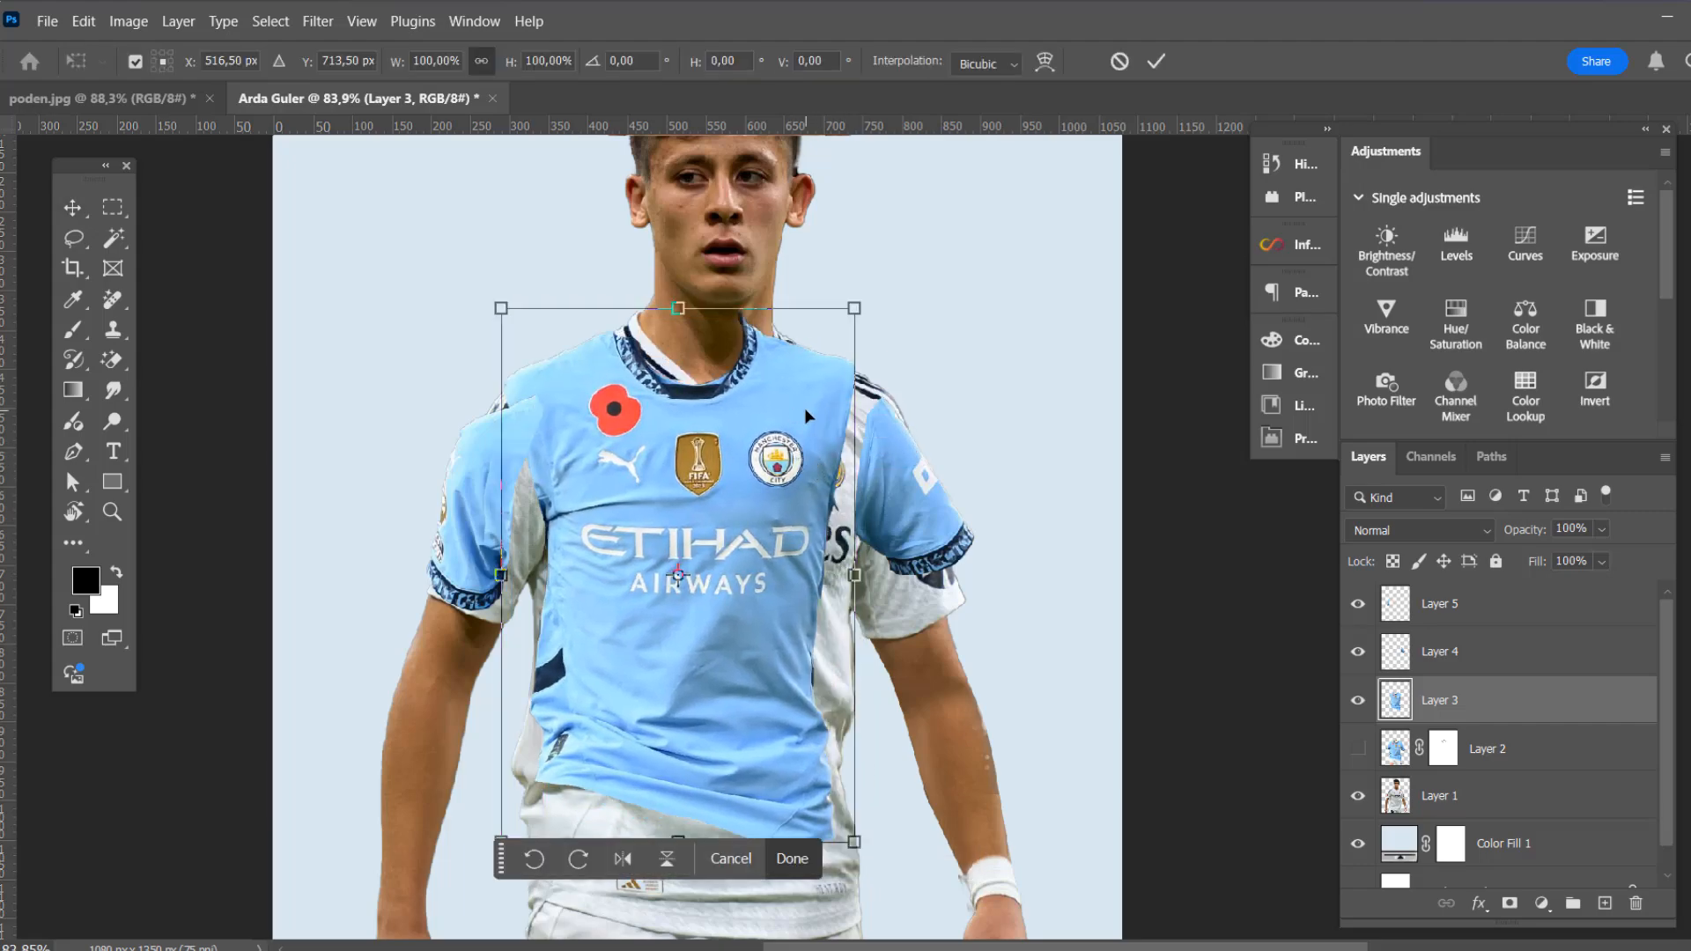
right_click(793, 447)
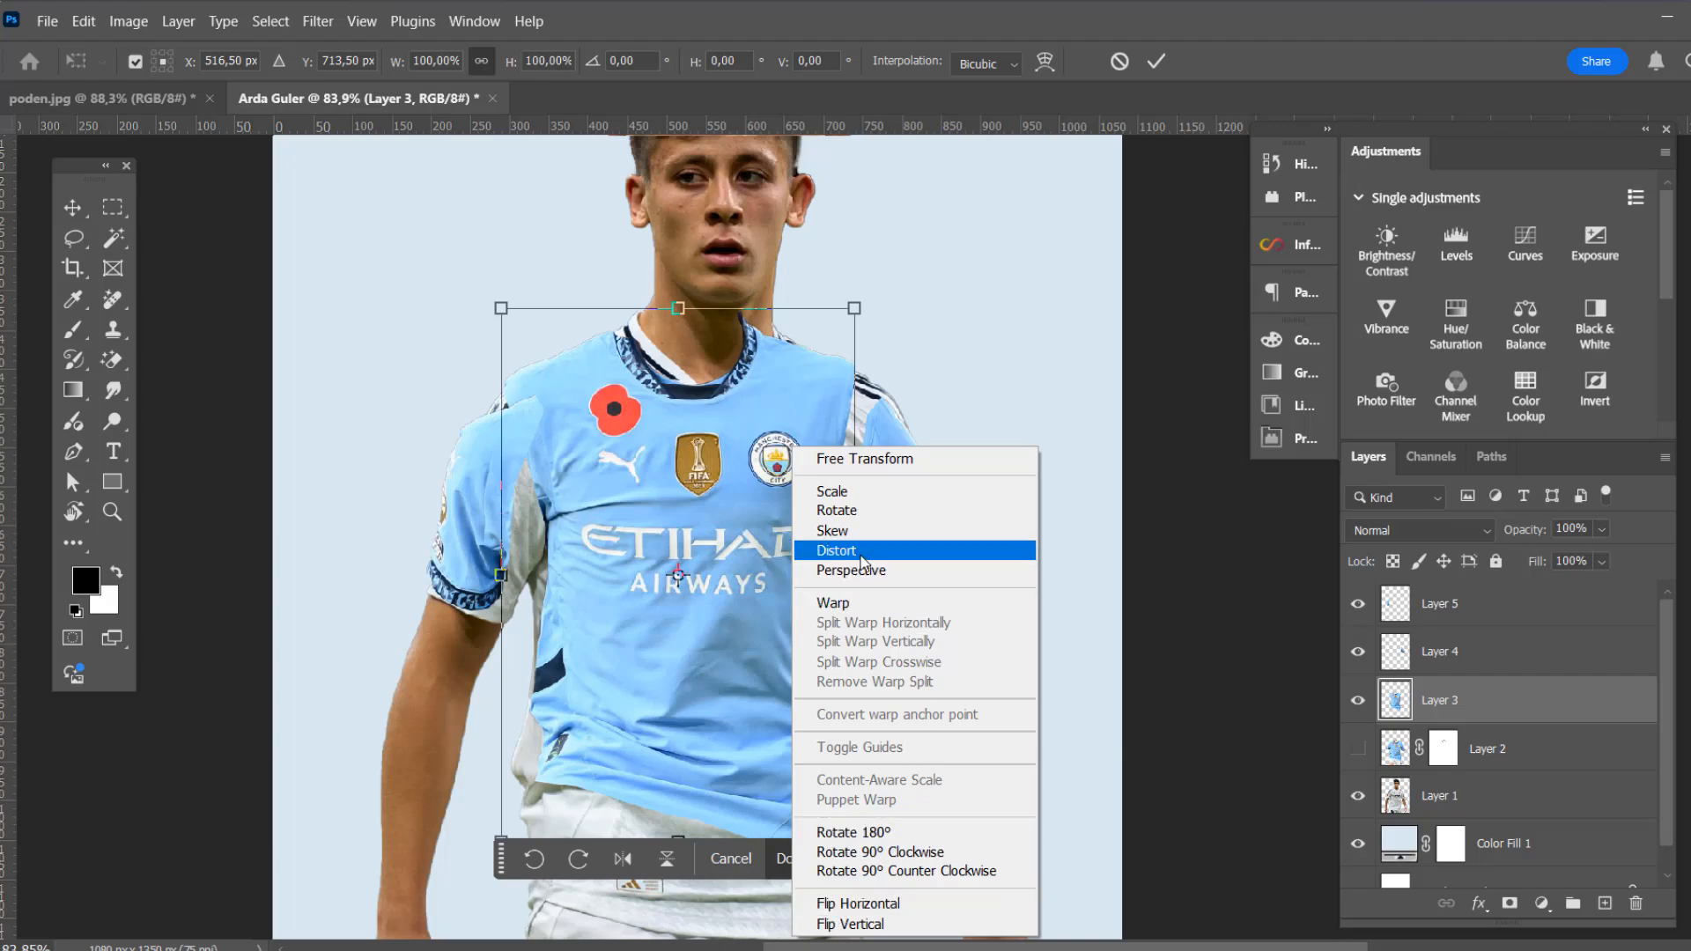
left_click(833, 603)
left_click_drag(771, 487, 762, 517)
left_click_drag(624, 499, 609, 492)
left_click_drag(651, 309, 628, 274)
left_click_drag(794, 377, 833, 447)
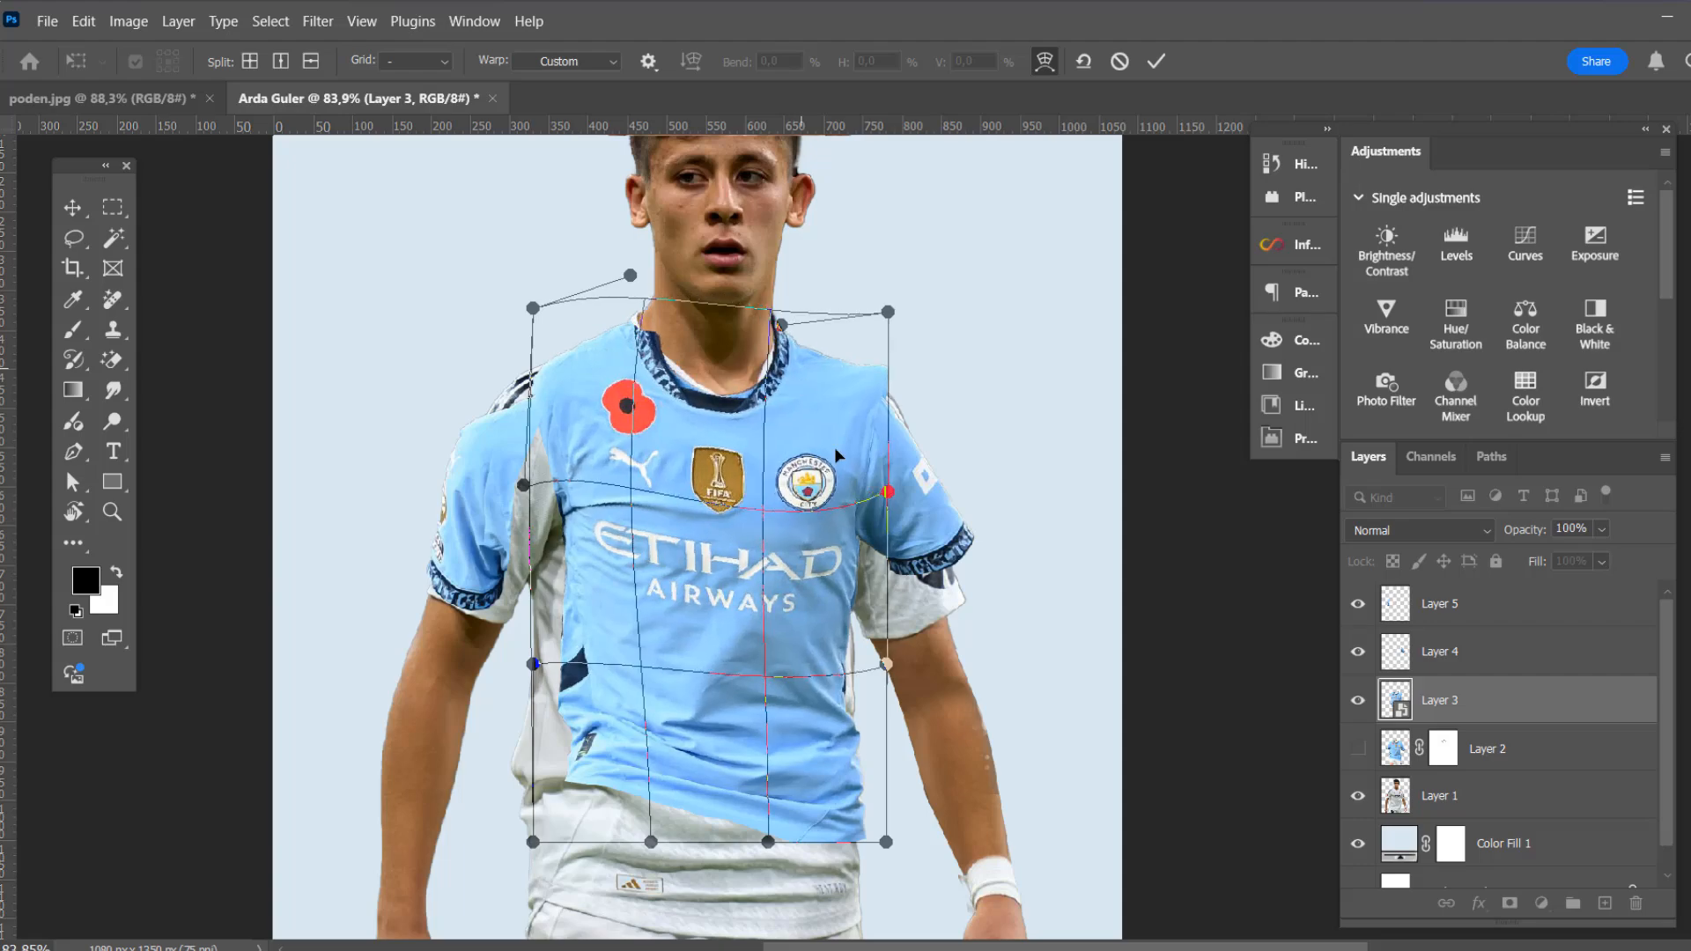
Warp the torso's lower corners and hem down and outward to cover the white shirt to the waistband
scroll(594, 687, "down", 2)
left_click_drag(675, 682, 717, 562)
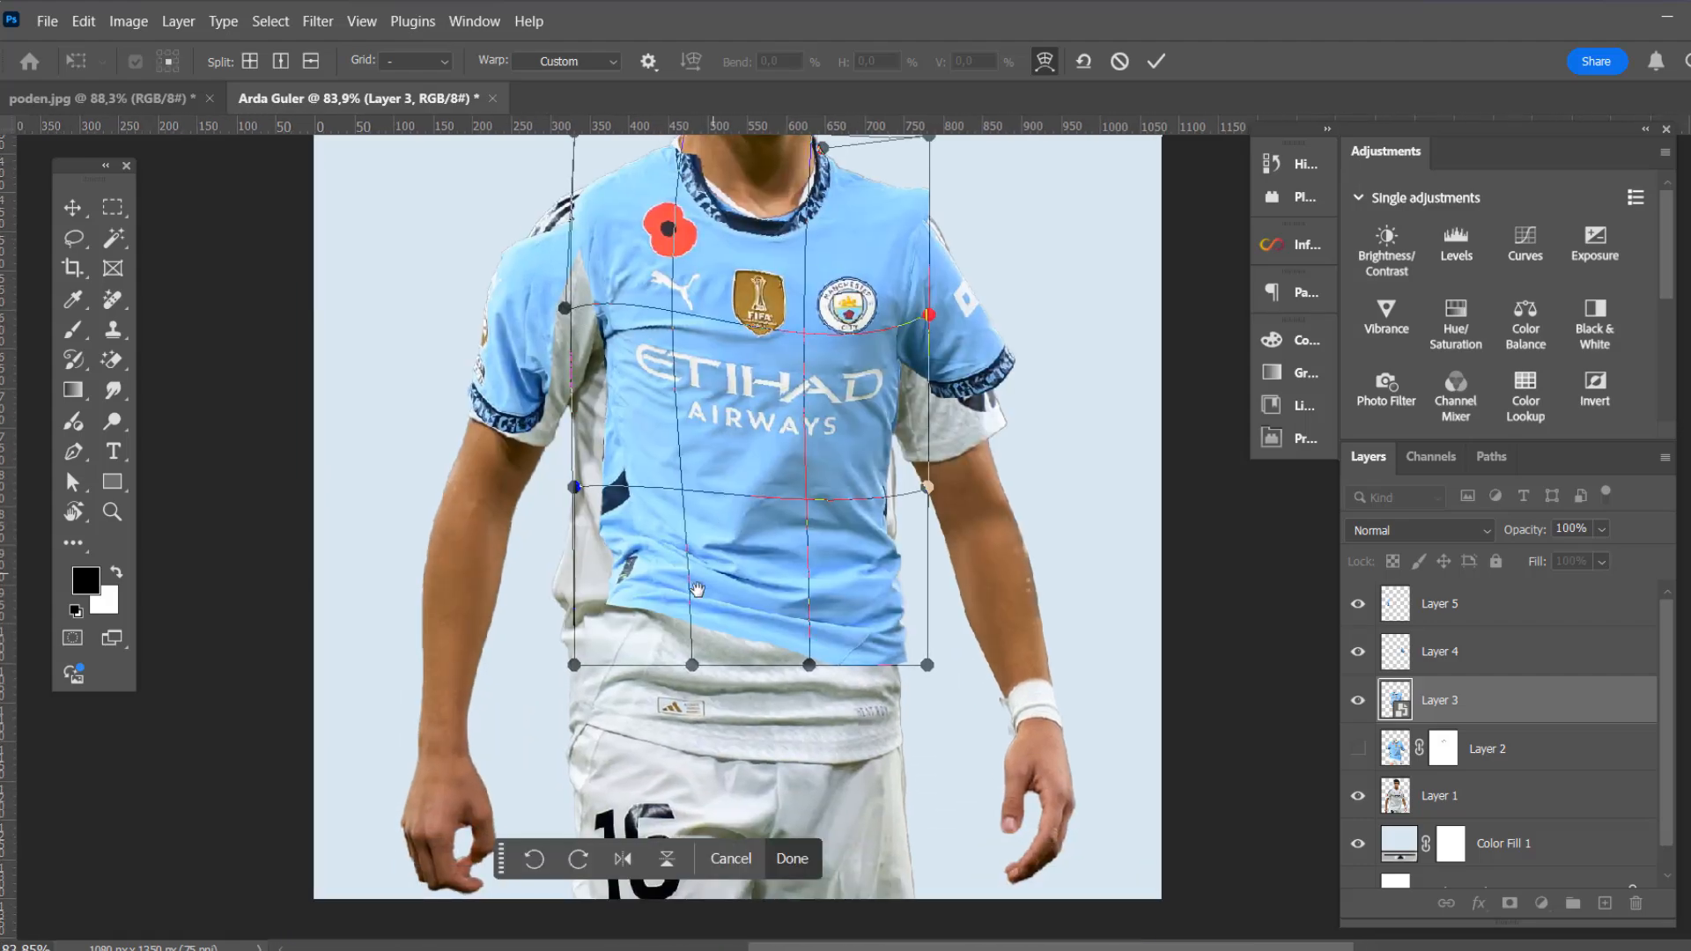
left_click_drag(624, 606, 583, 679)
left_click_drag(809, 666, 795, 702)
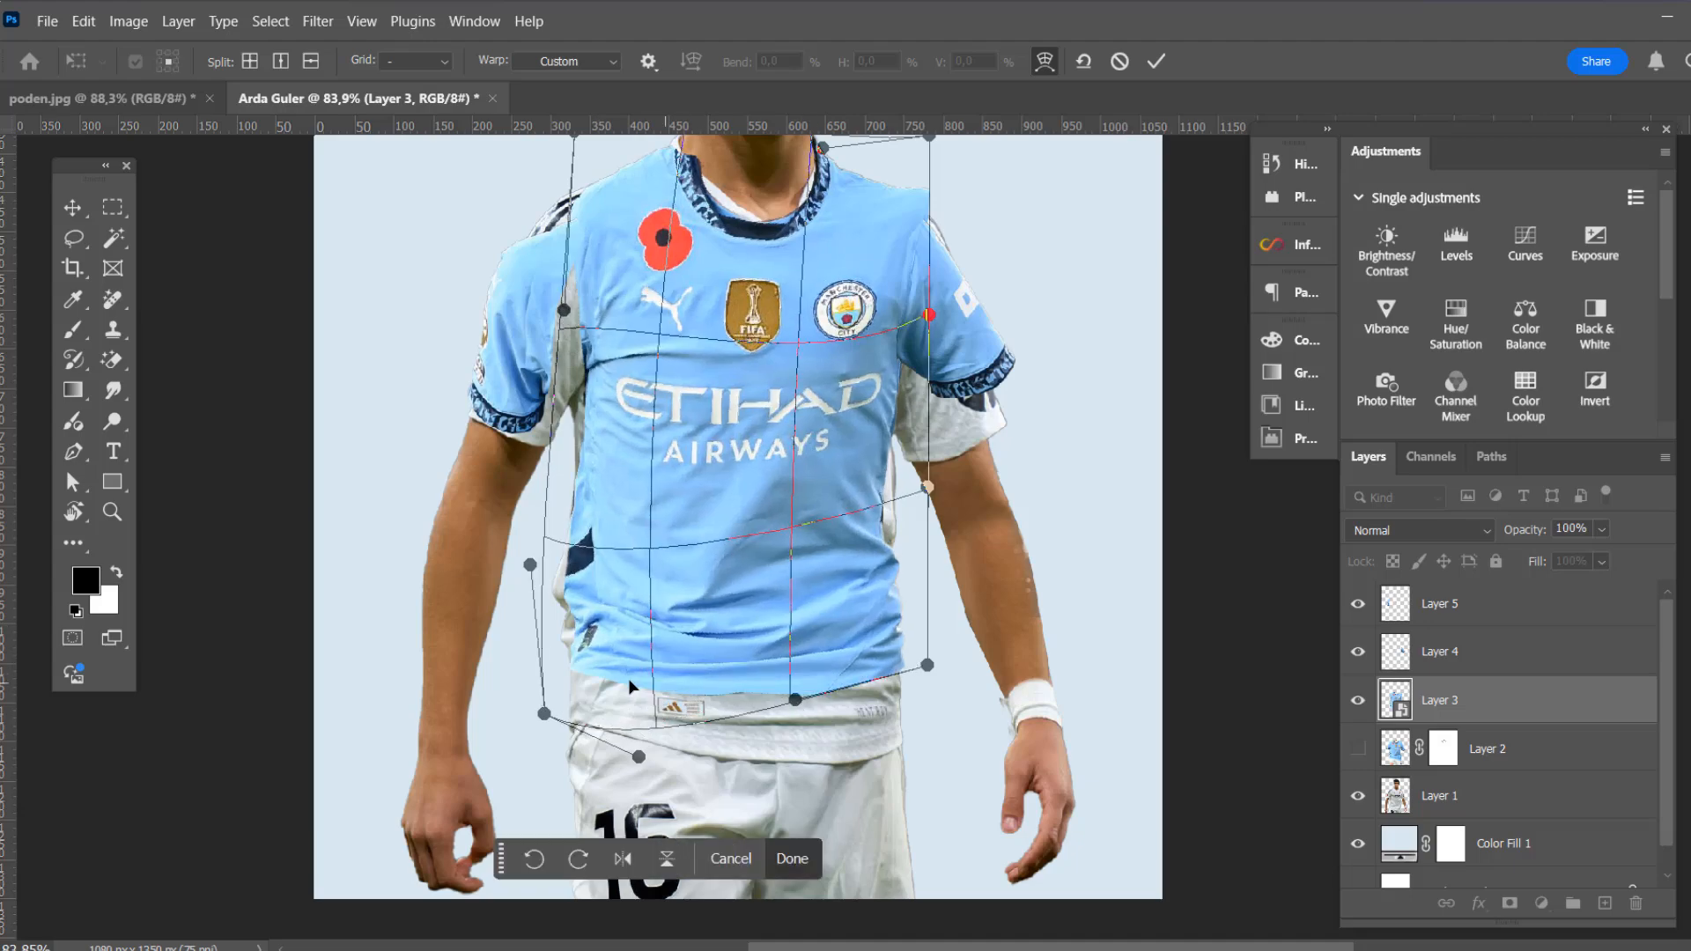
left_click_drag(627, 678, 588, 712)
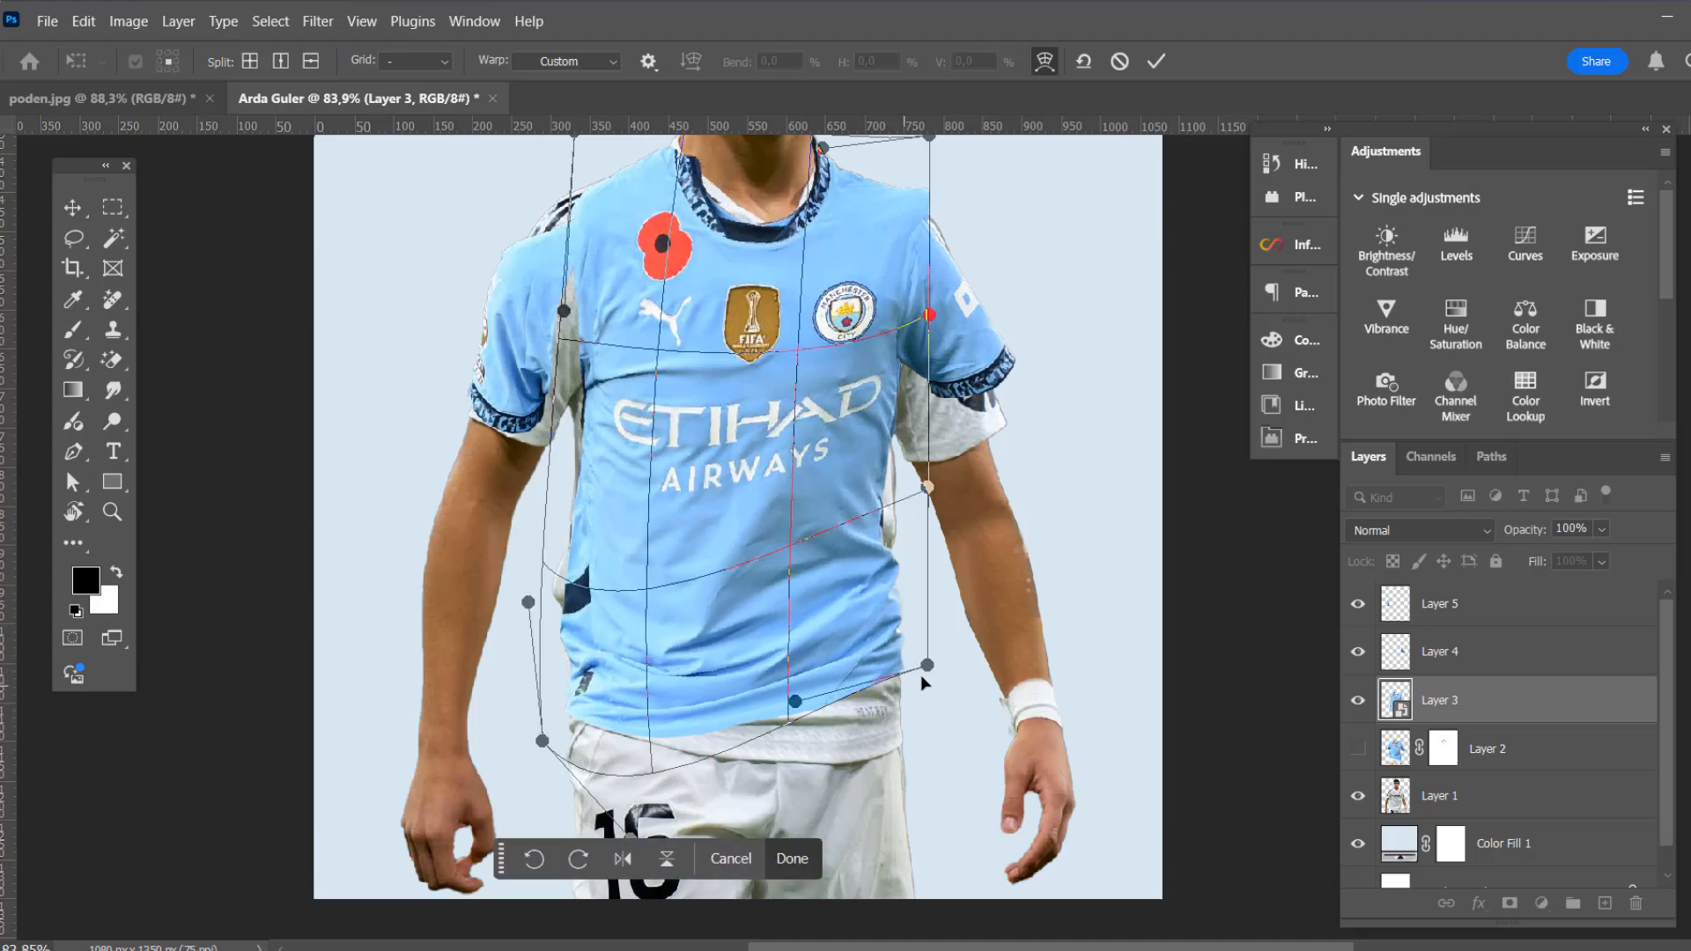
left_click_drag(926, 666, 812, 745)
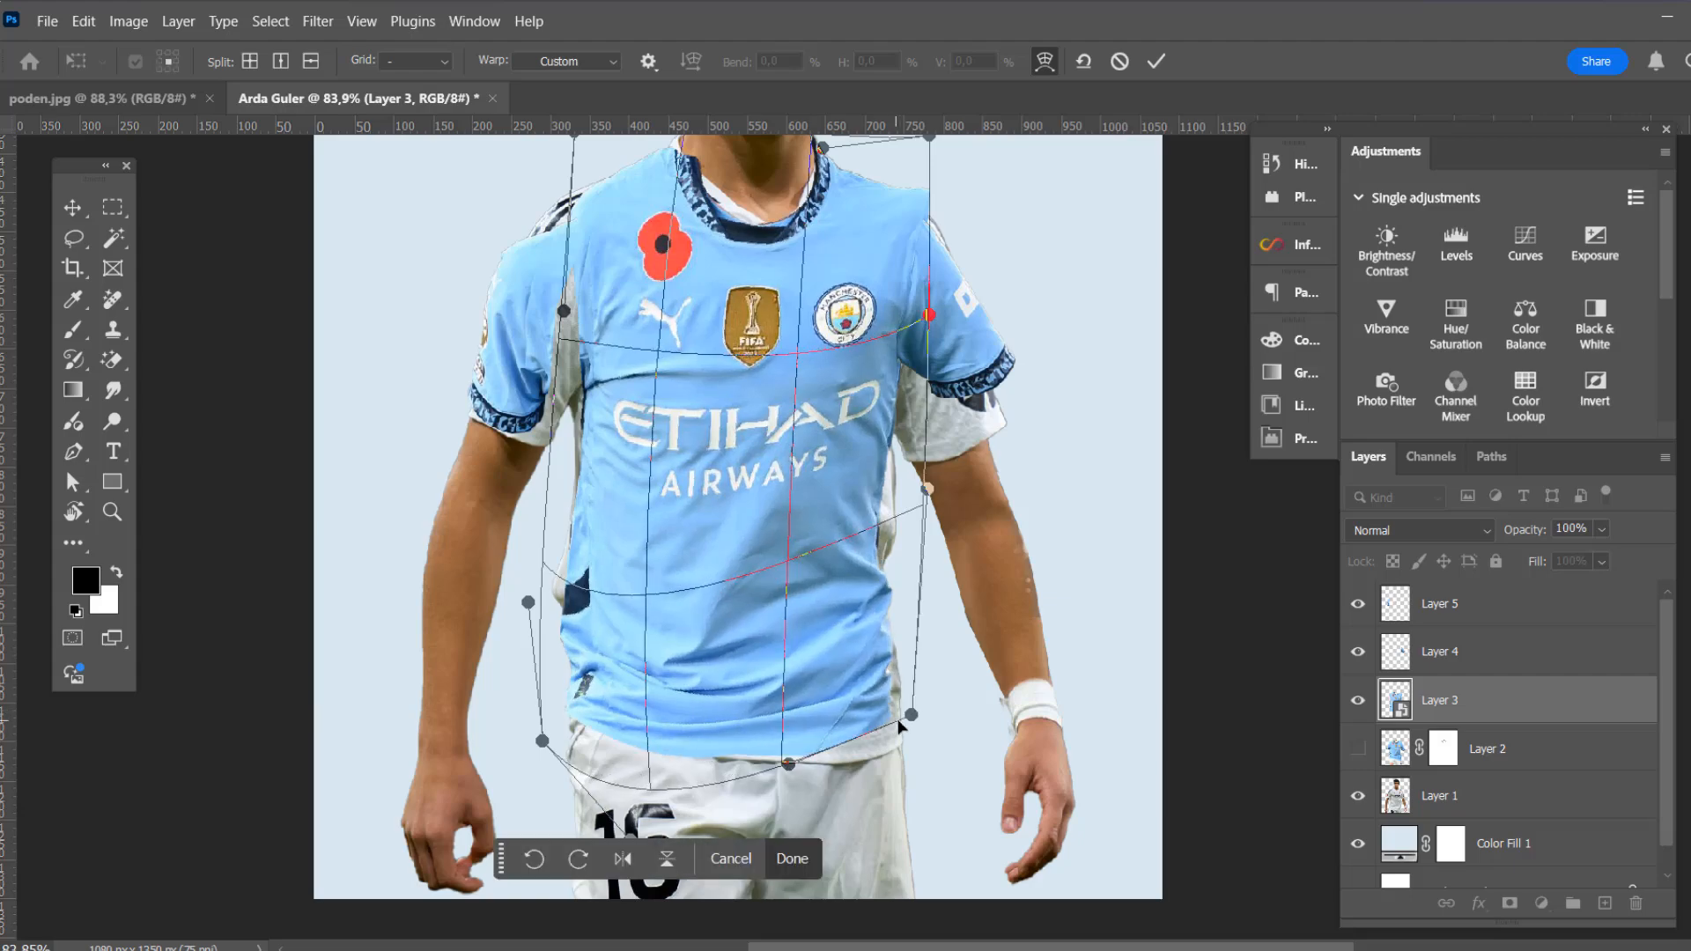
left_click_drag(912, 711, 925, 753)
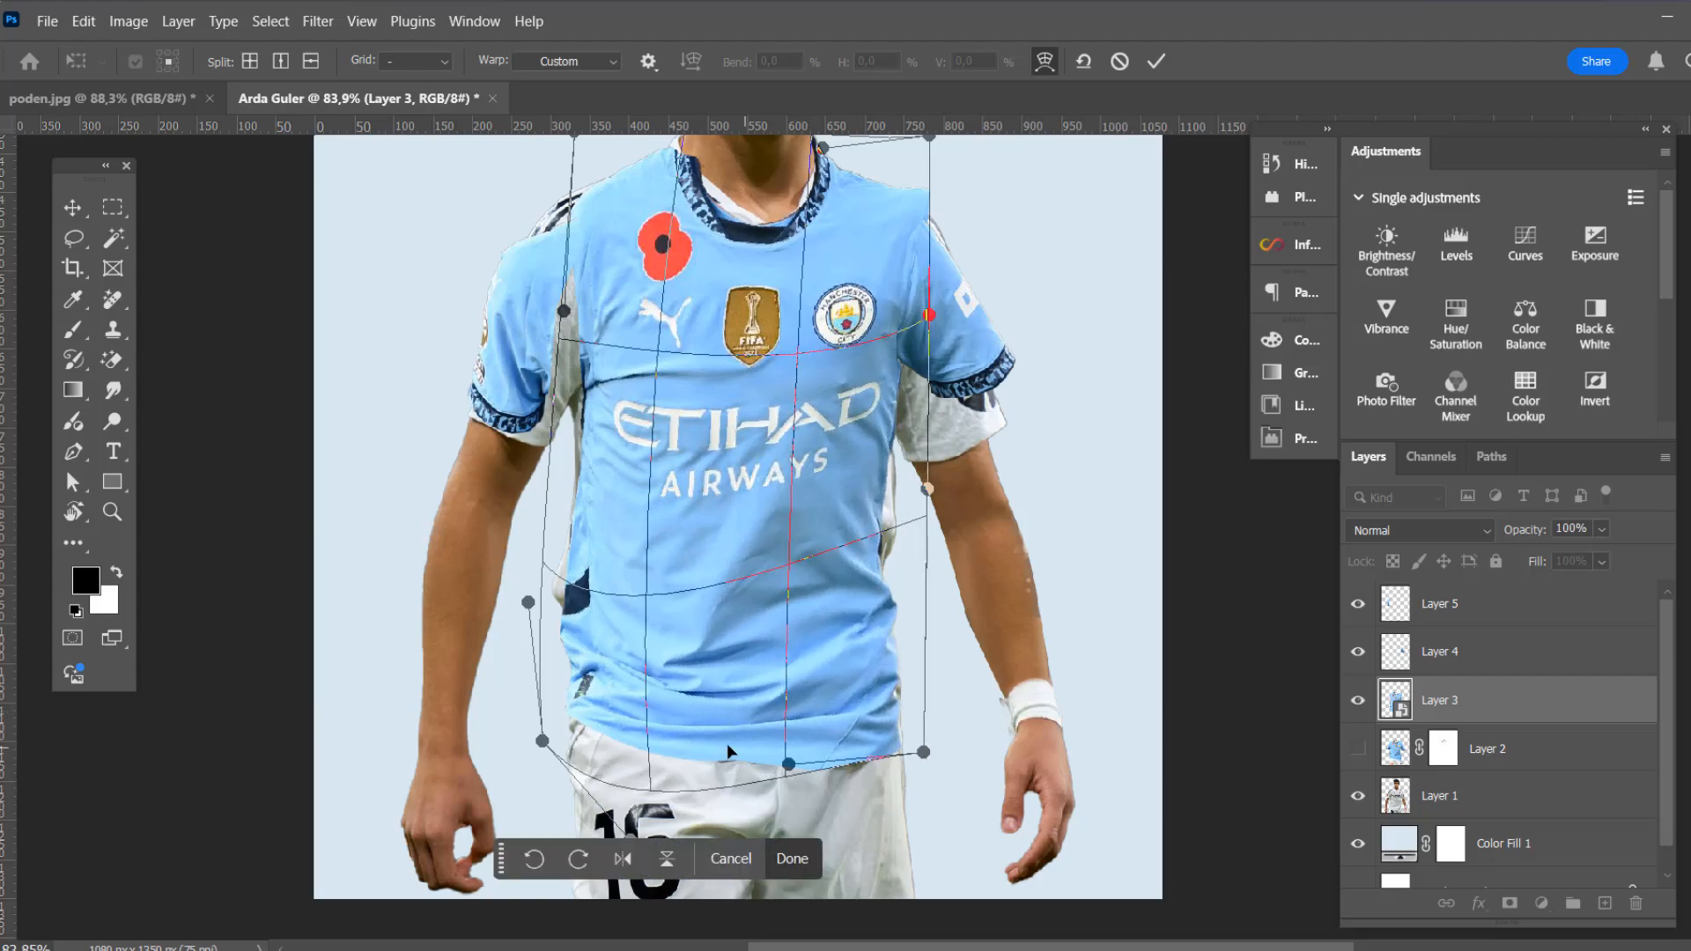
left_click_drag(607, 714, 594, 724)
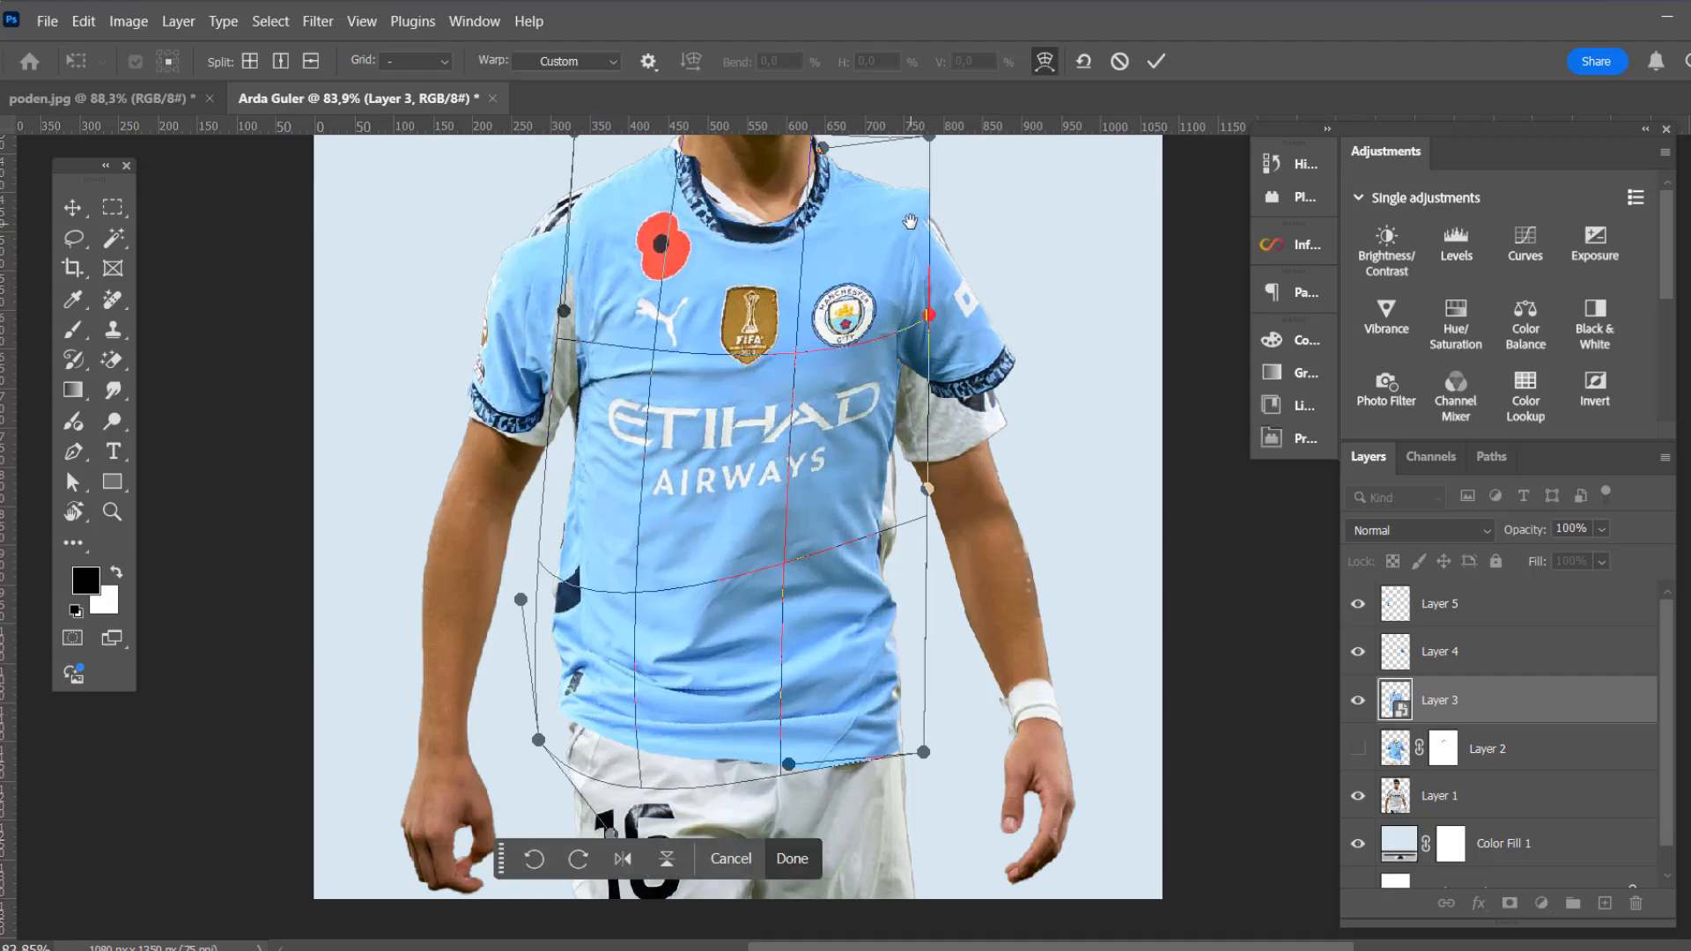
Pull the torso's shoulder corner above the club crest down and inward, and apply the warp
left_click_drag(910, 222, 908, 308)
mouse_move(917, 245)
left_mouse_down()
mouse_move(916, 273)
mouse_move(914, 256)
left_mouse_up()
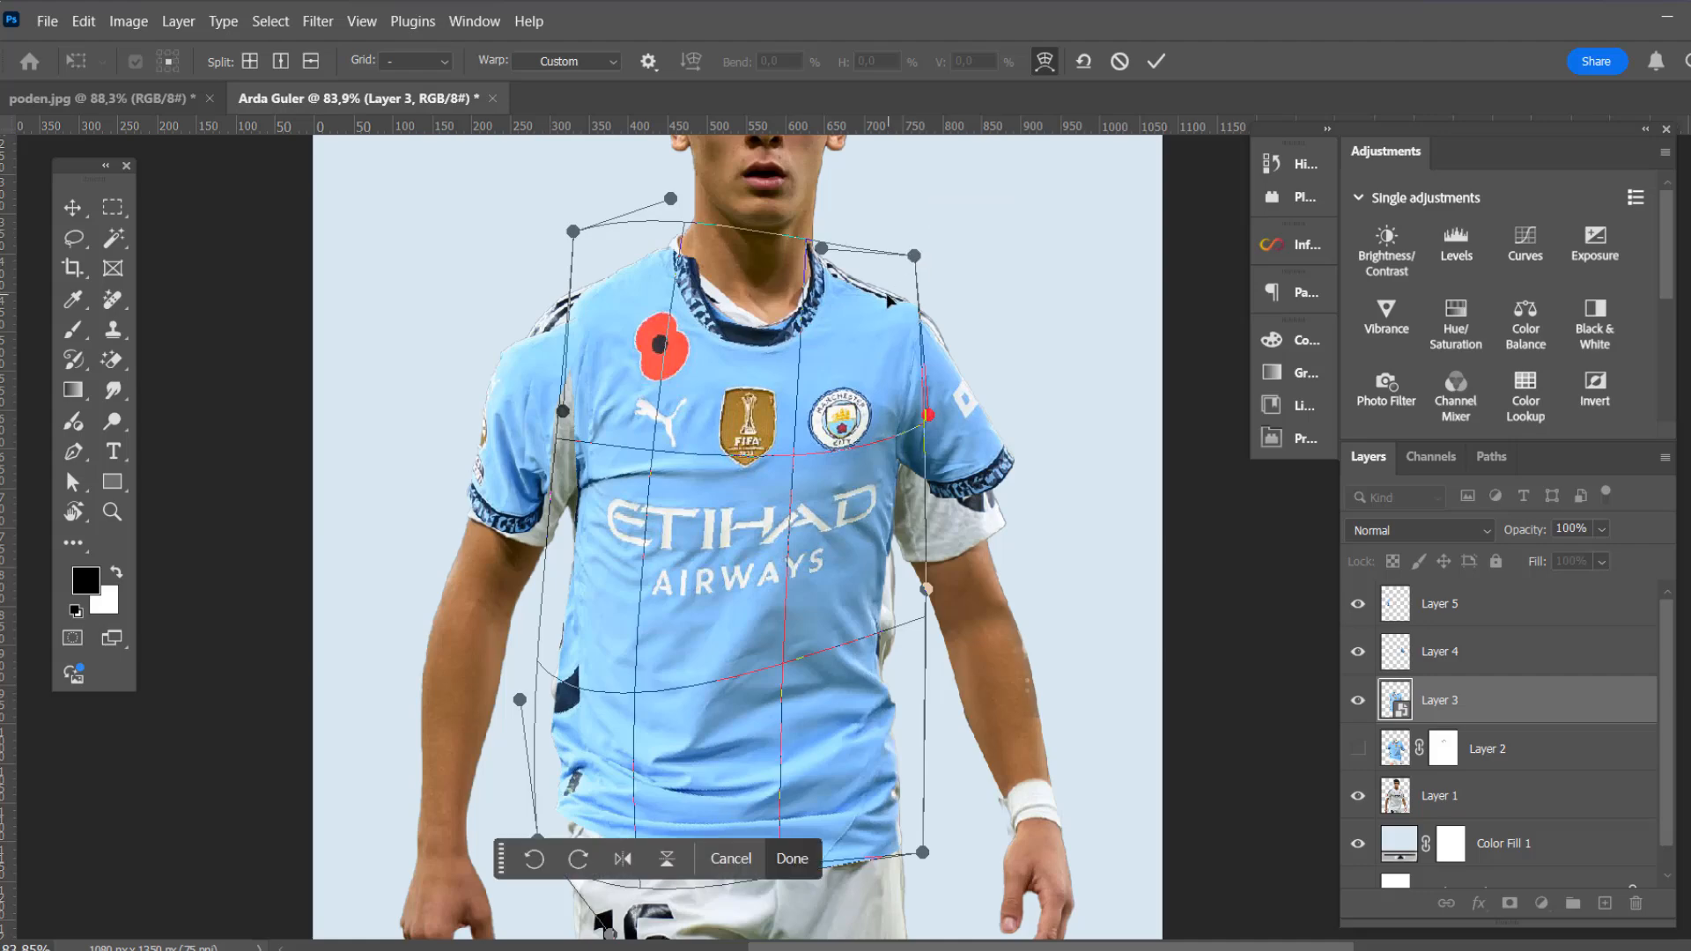
left_click(1160, 61)
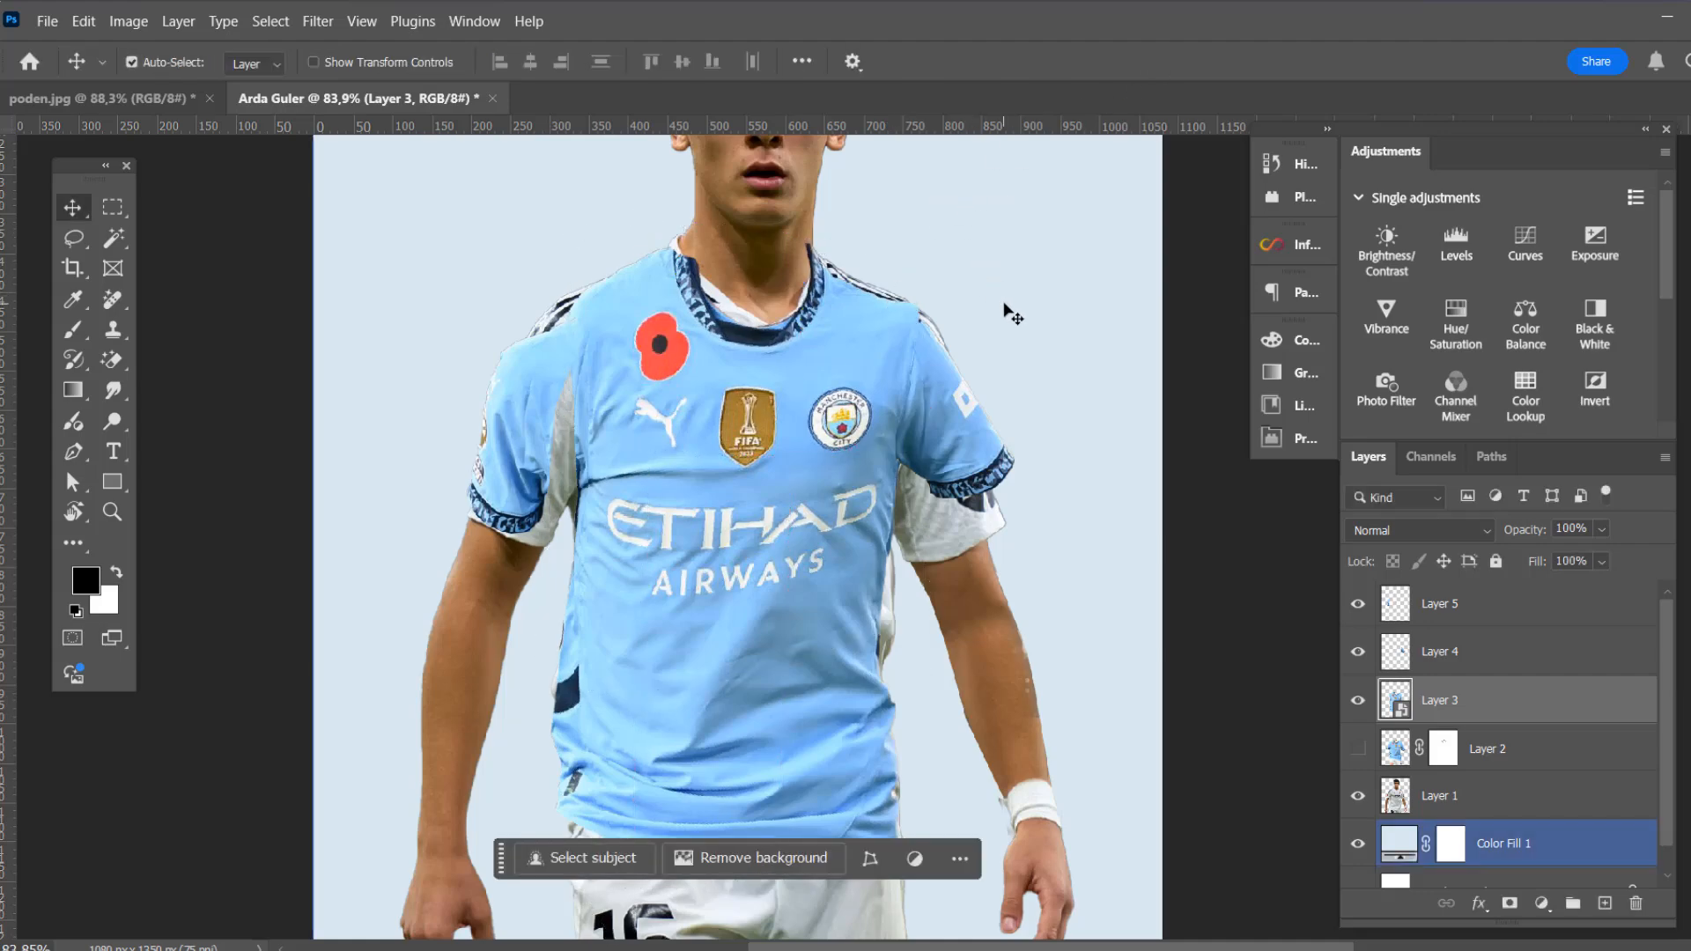
scroll(996, 424, "down", 3)
key("super")
key("super")
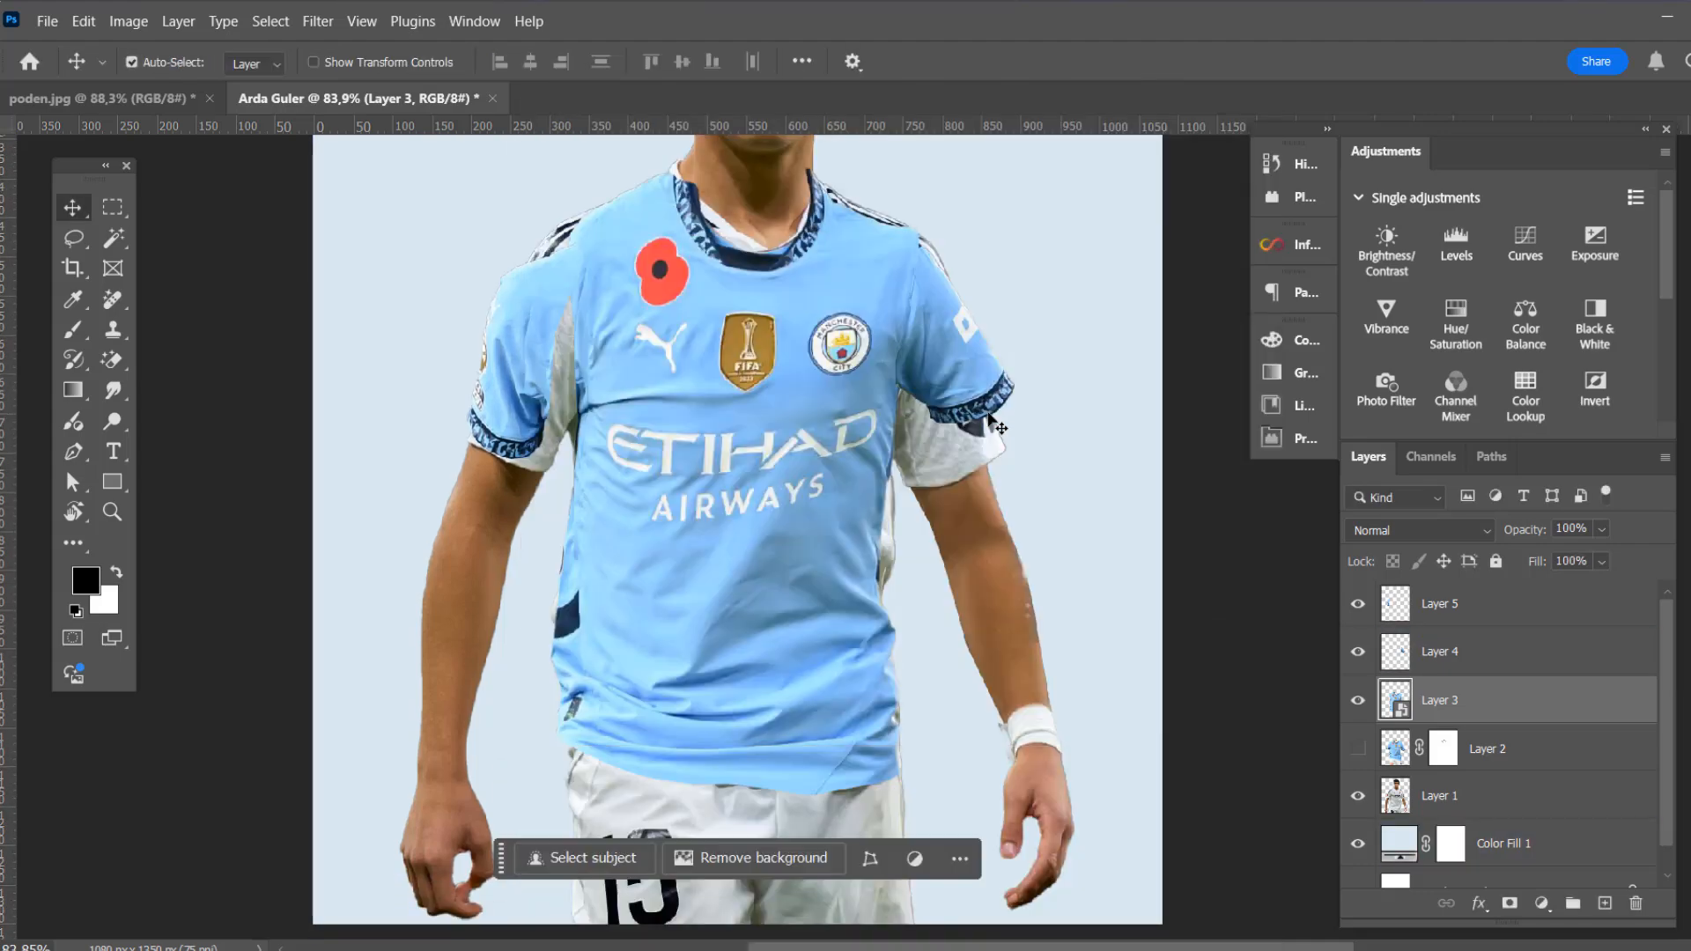
left_click(989, 418)
scroll(991, 410, "down", 4)
scroll(978, 406, "up", 2)
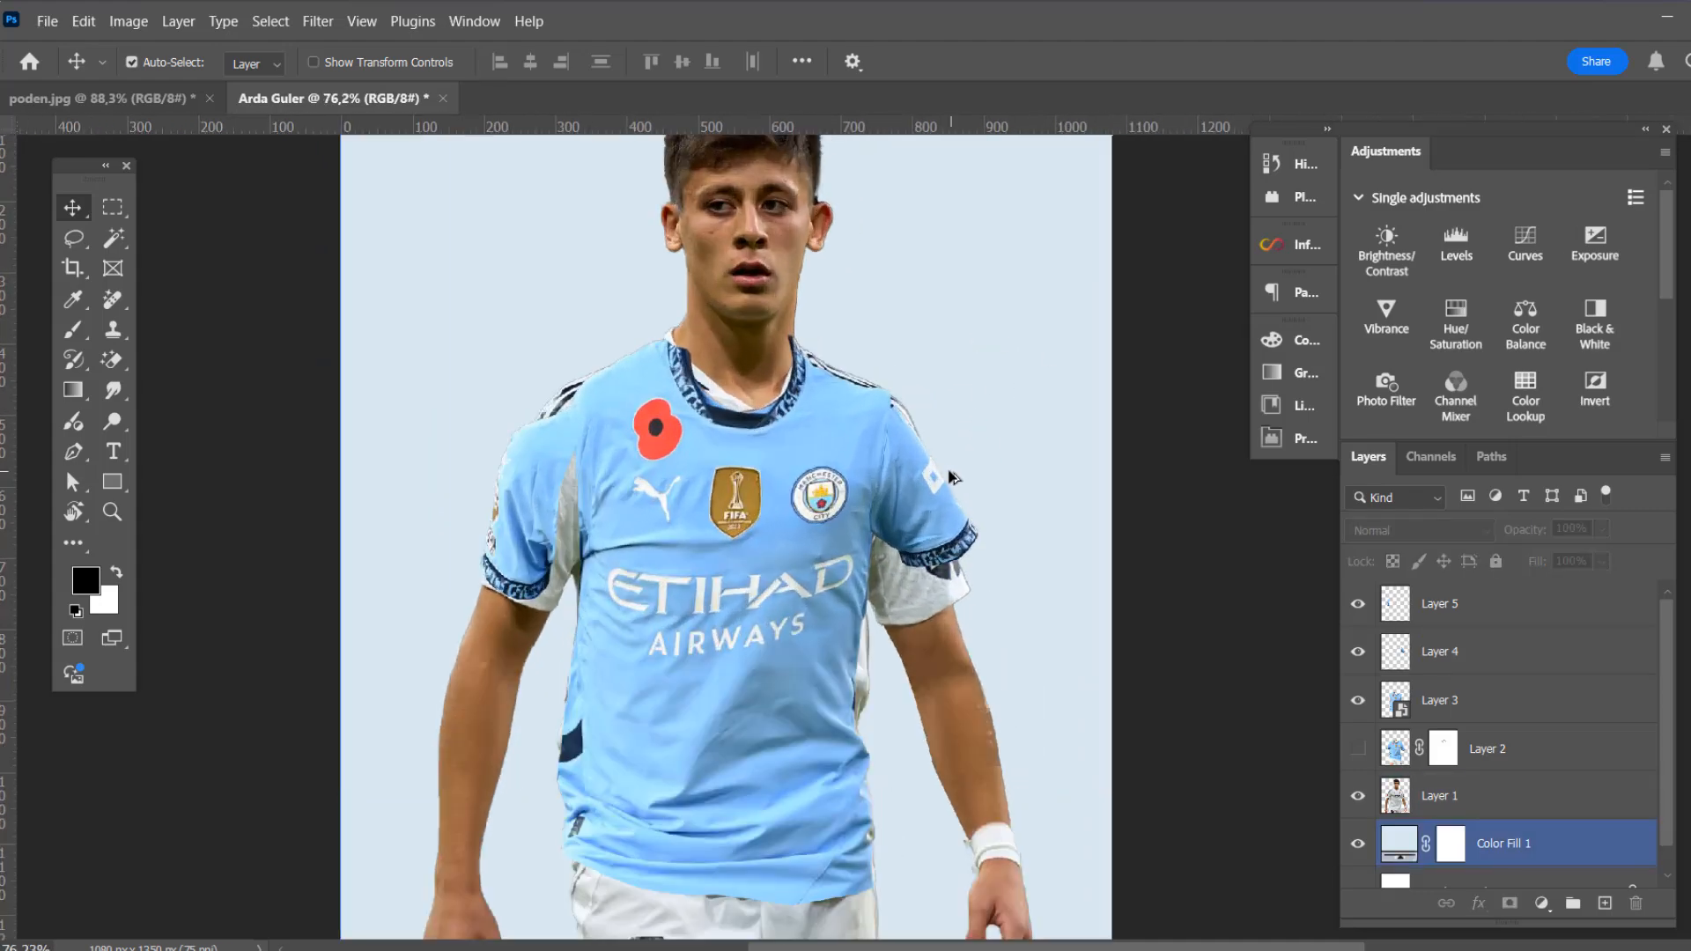
Rotate the sleeve piece with the square white badge by about 10.45°, scale it to about 129%, and fit it over the arm
left_click_drag(931, 477, 915, 462)
key("ctrl+t")
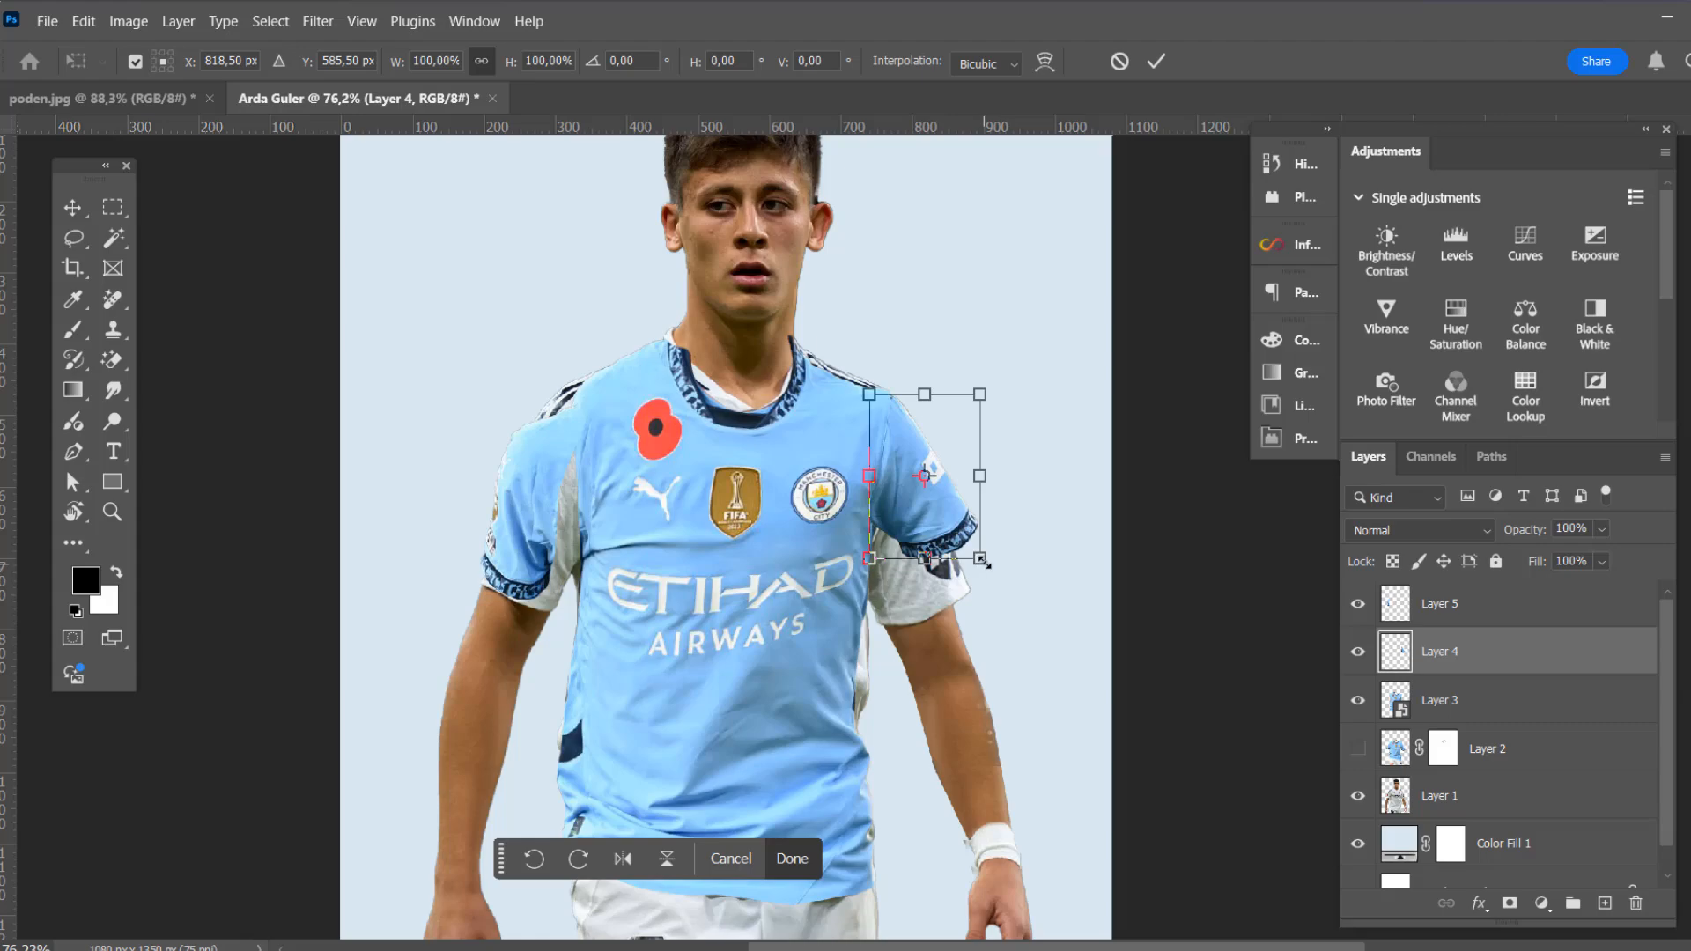
left_click_drag(981, 565, 968, 570)
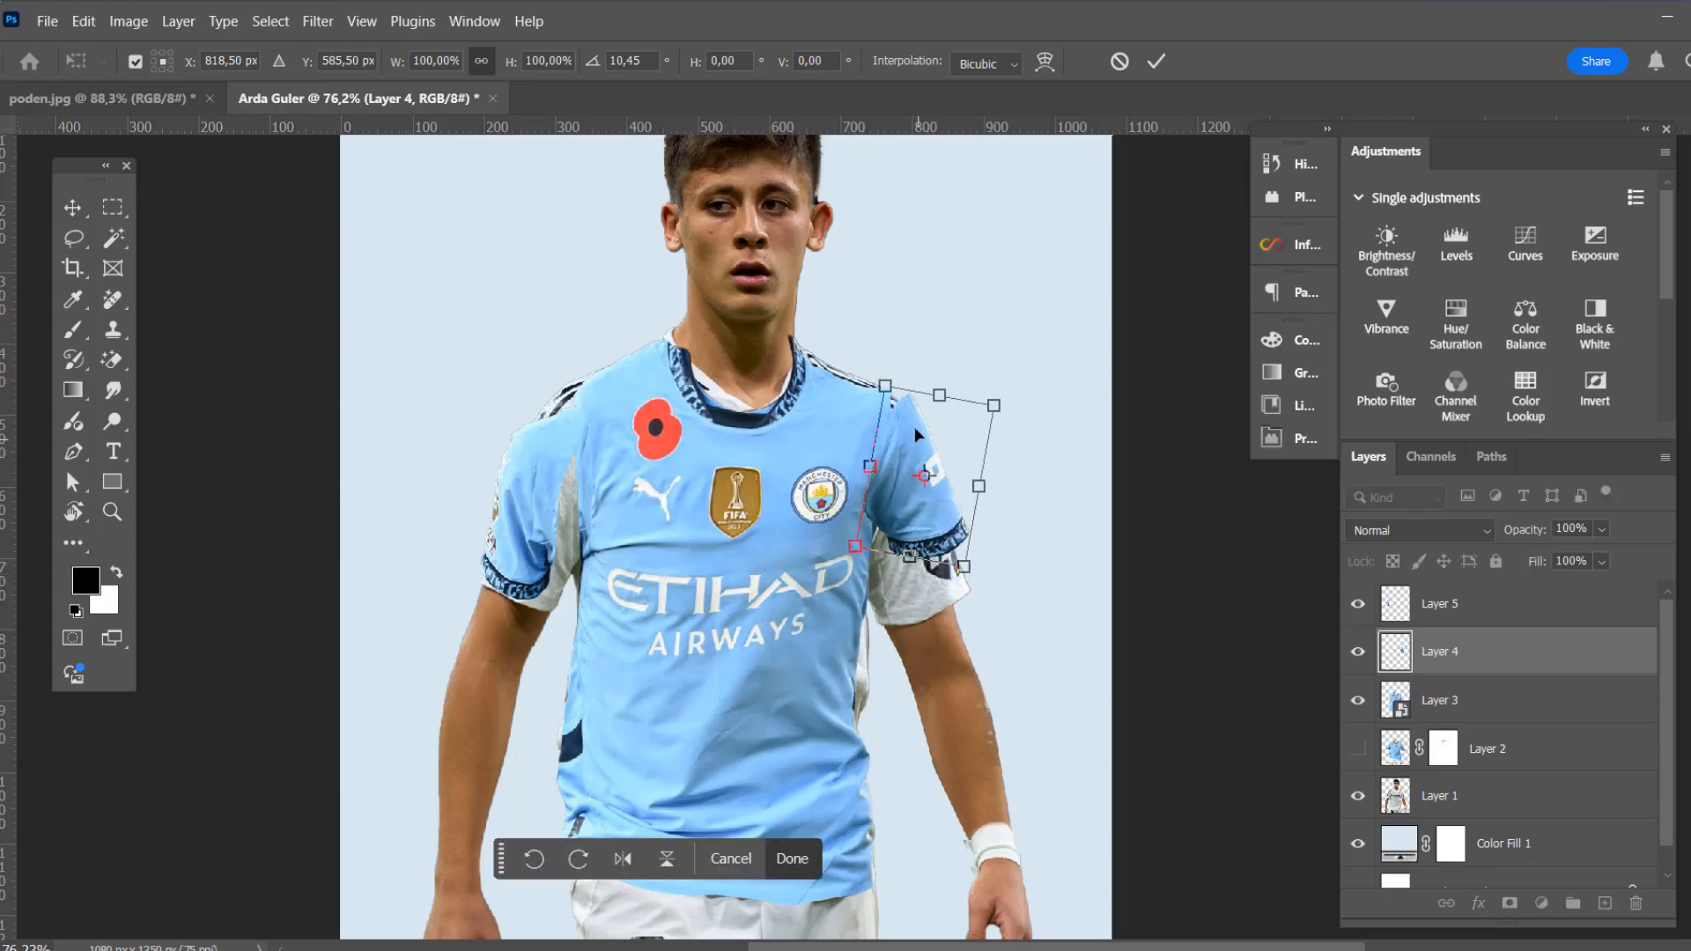
left_click_drag(916, 434, 902, 439)
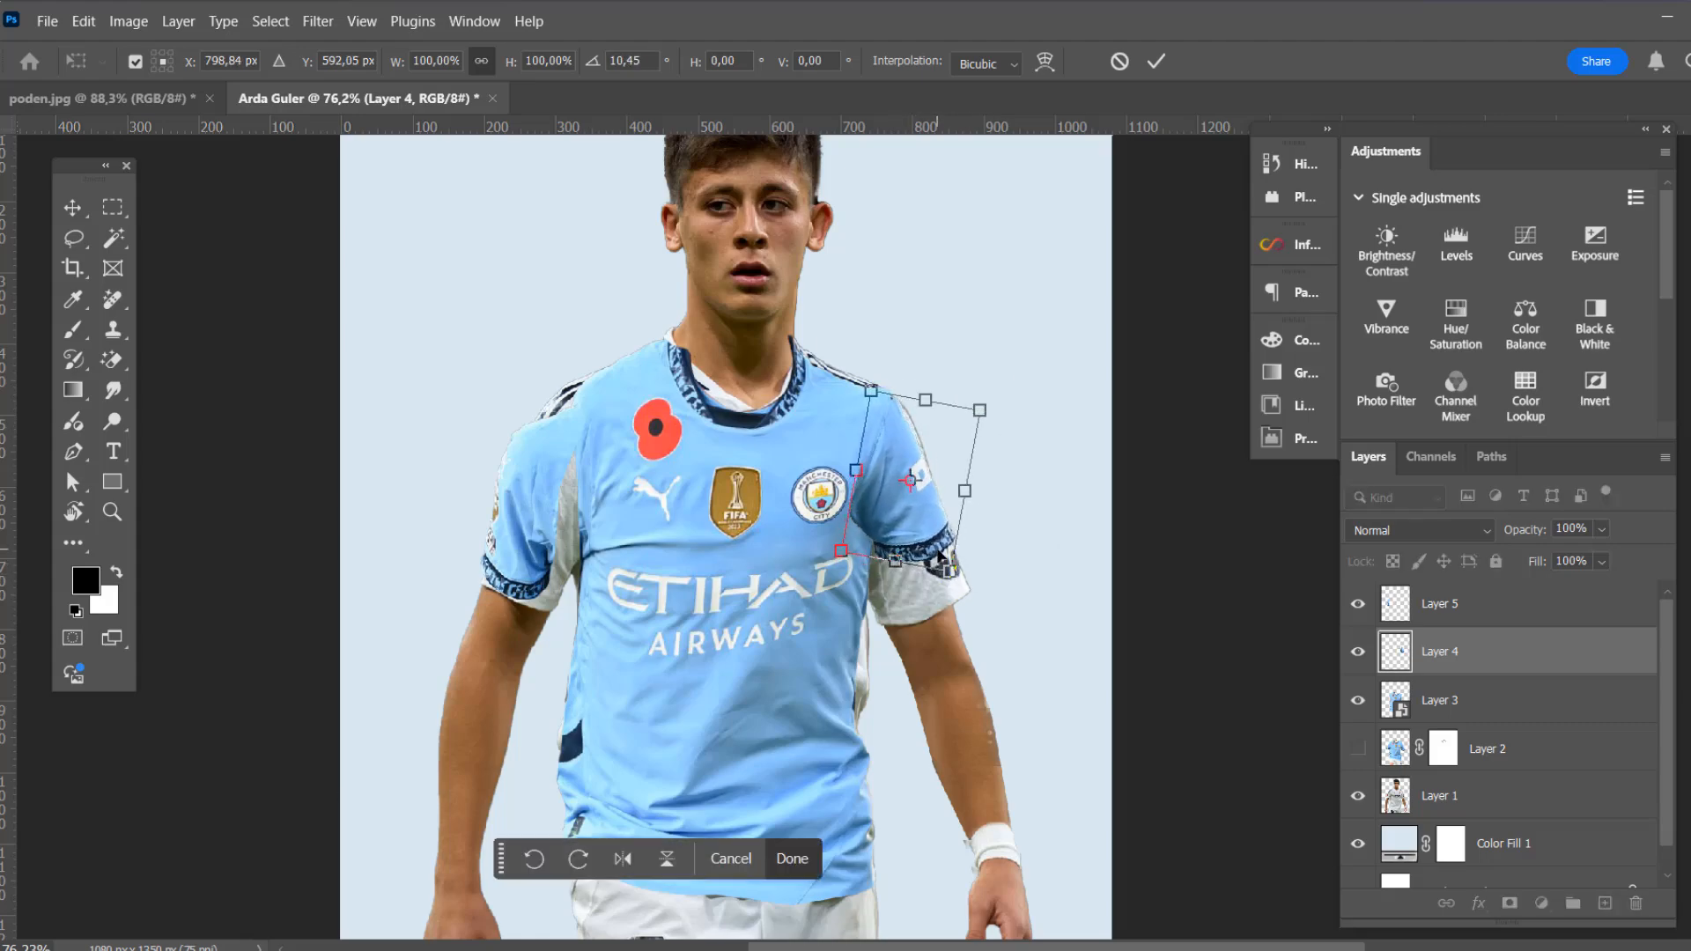
left_click_drag(951, 569, 973, 624)
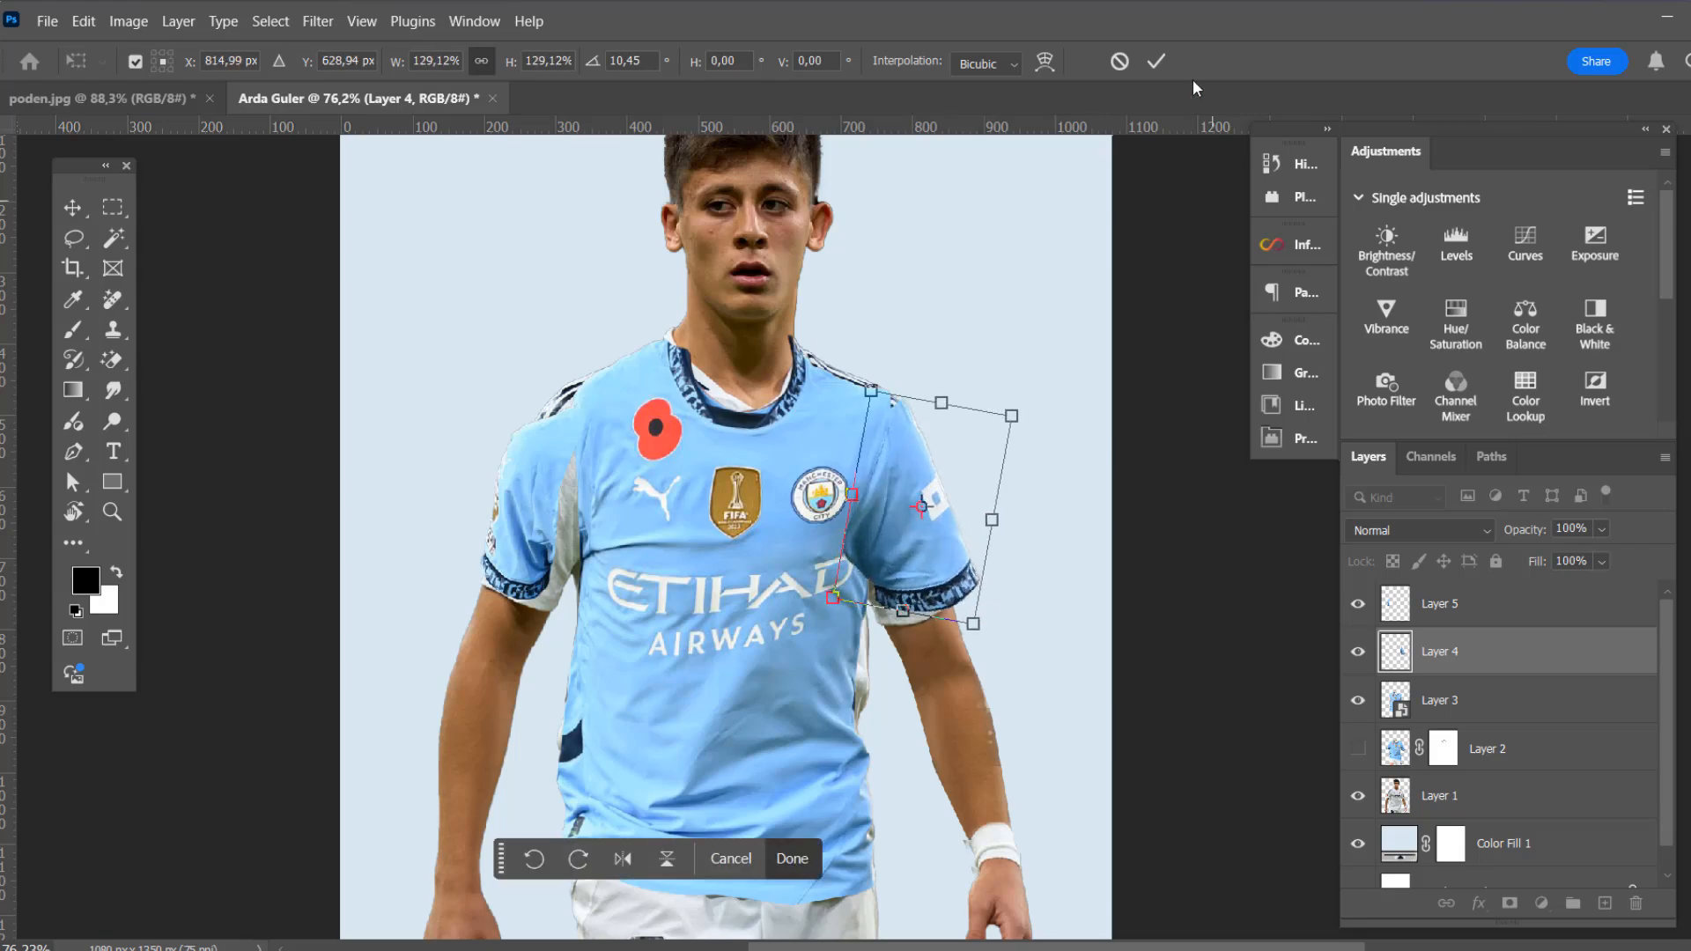
left_click(1156, 65)
Nudge the badge sleeve slightly on the shoulder and convert its layer, Layer 4, to a smart object
scroll(940, 502, "up", 3)
left_click_drag(872, 418, 881, 421)
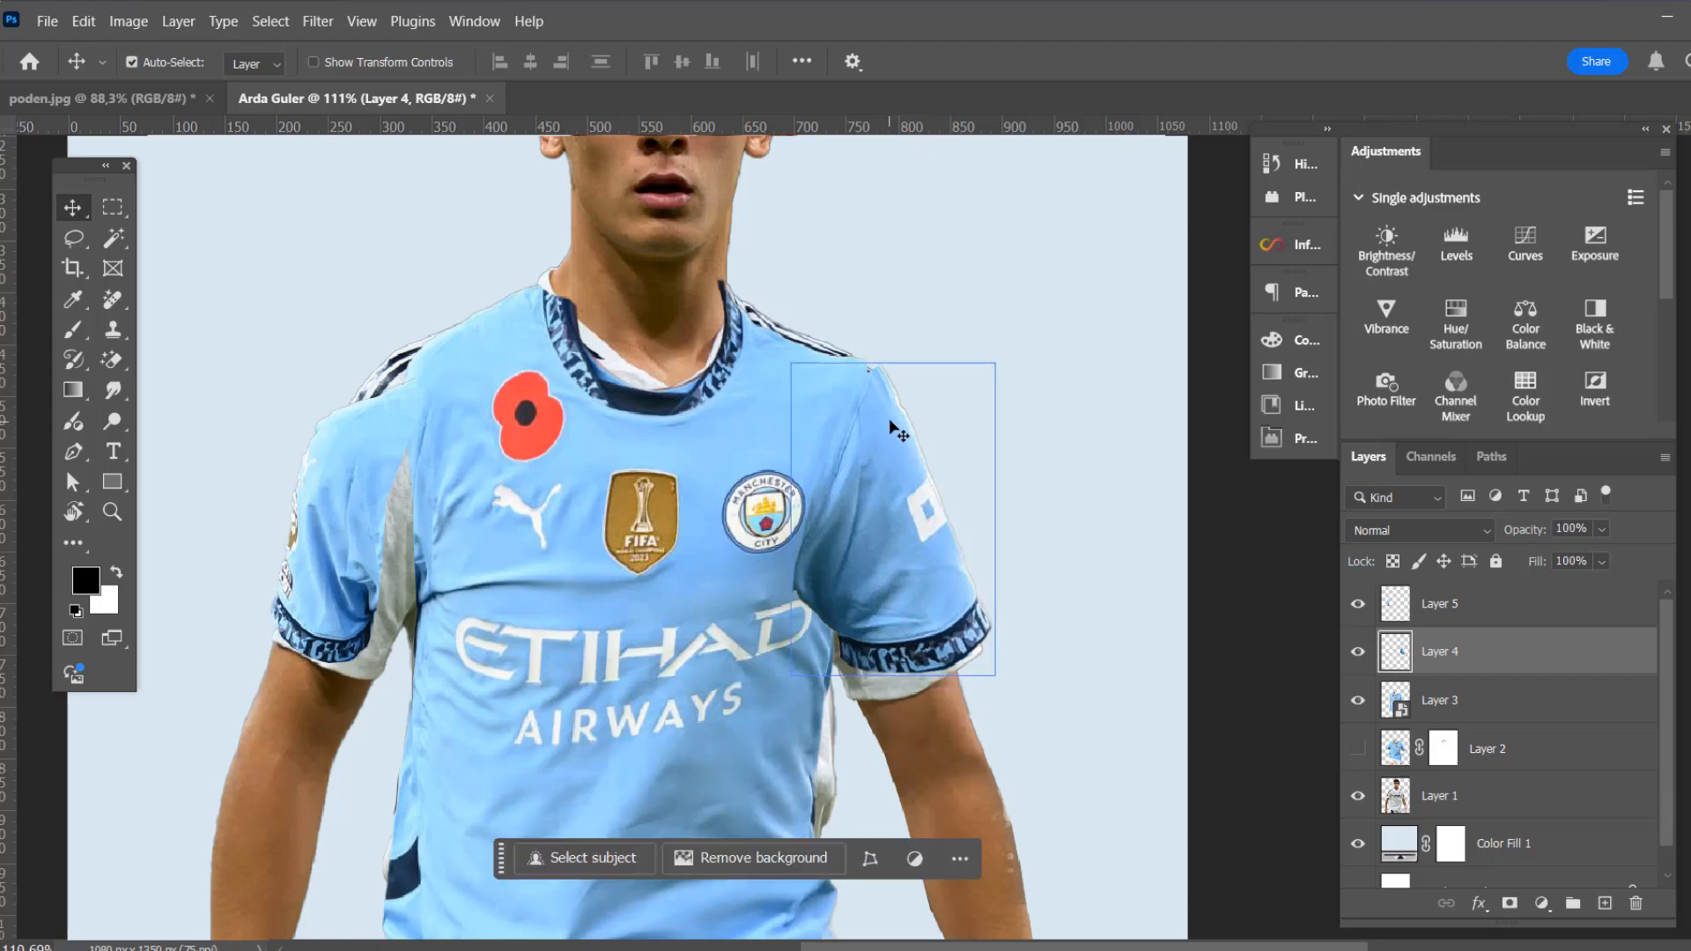
key("ctrl+t")
right_click(890, 435)
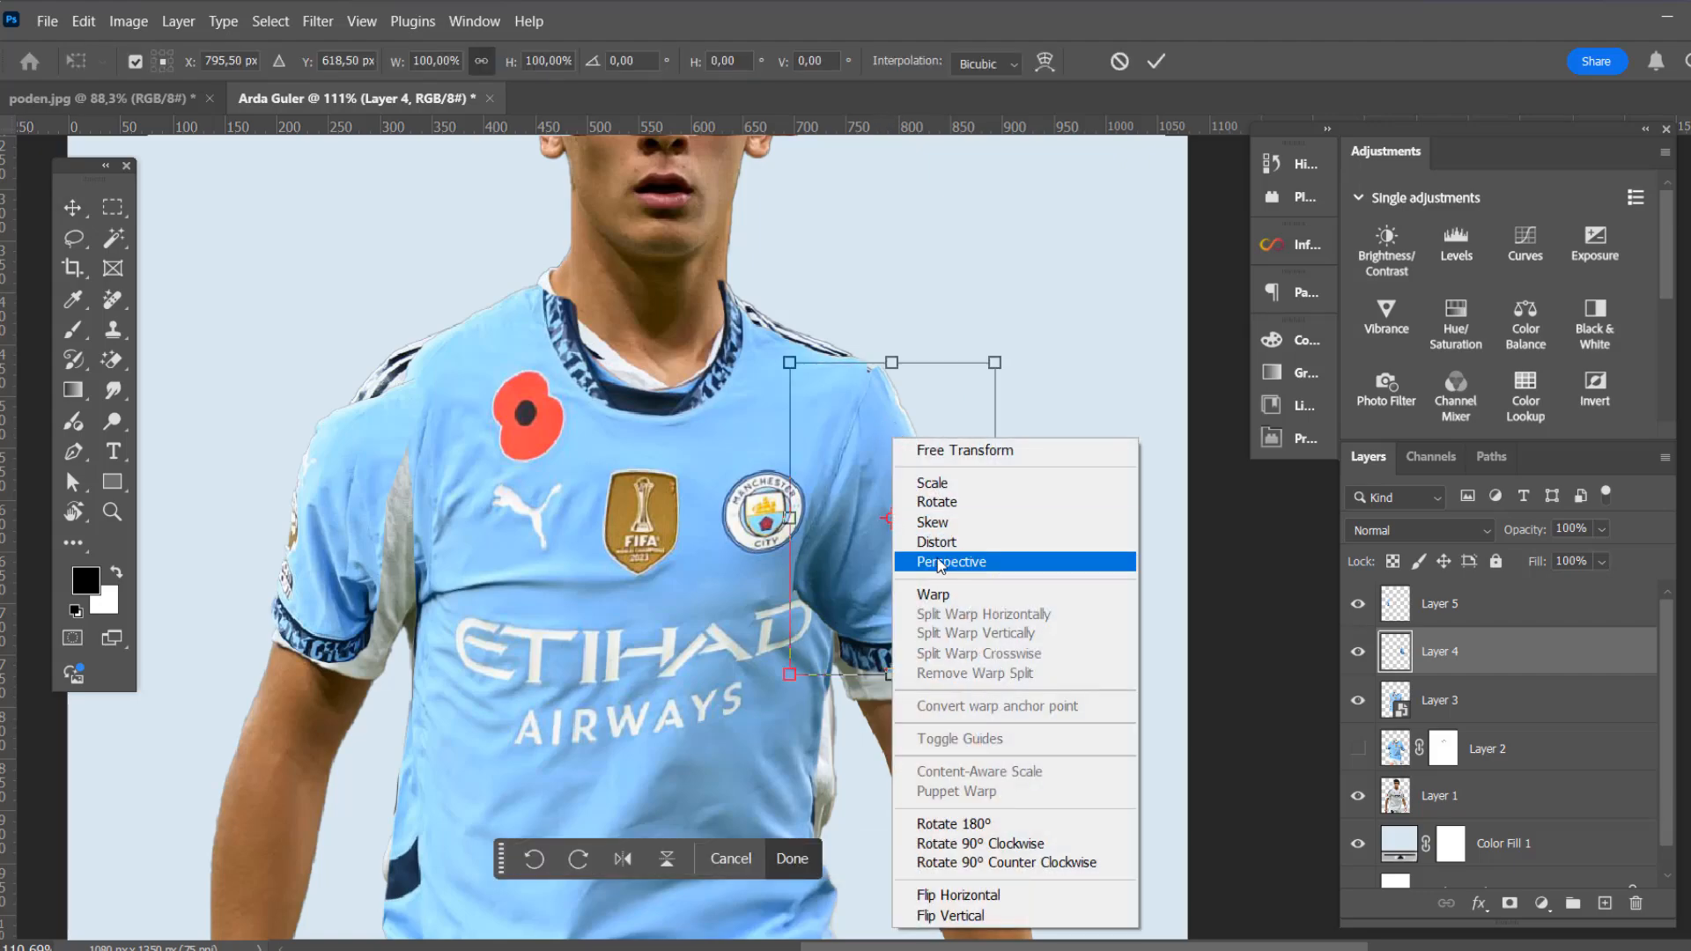
left_click(1583, 651)
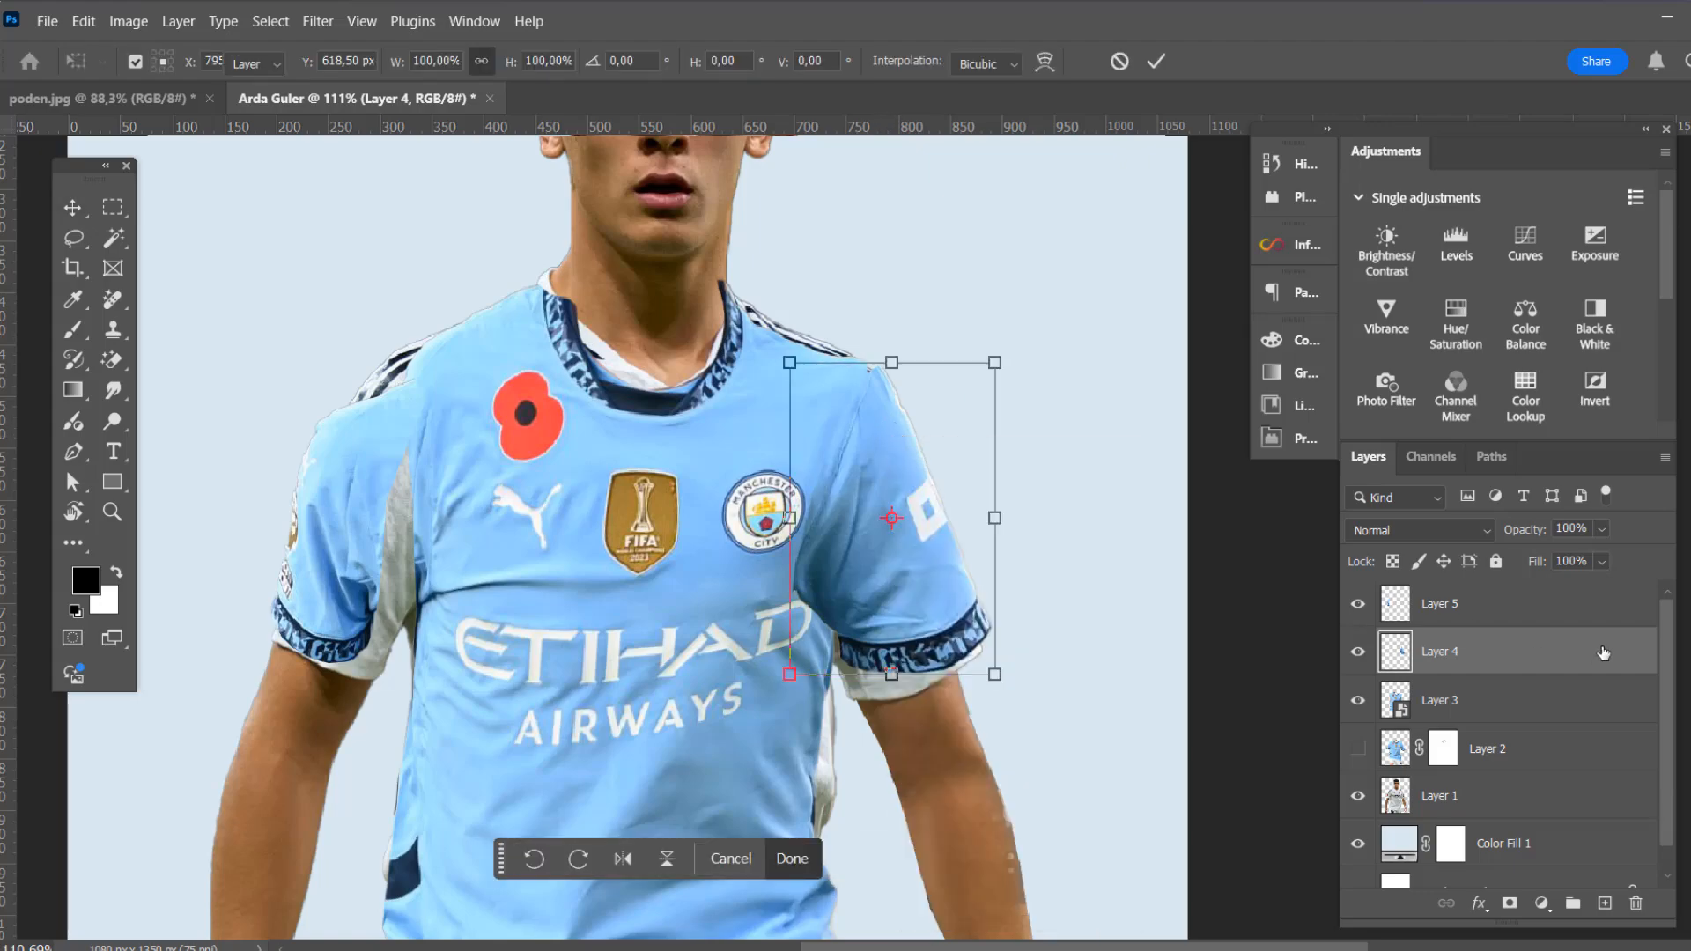
right_click(1540, 654)
left_click(1621, 500)
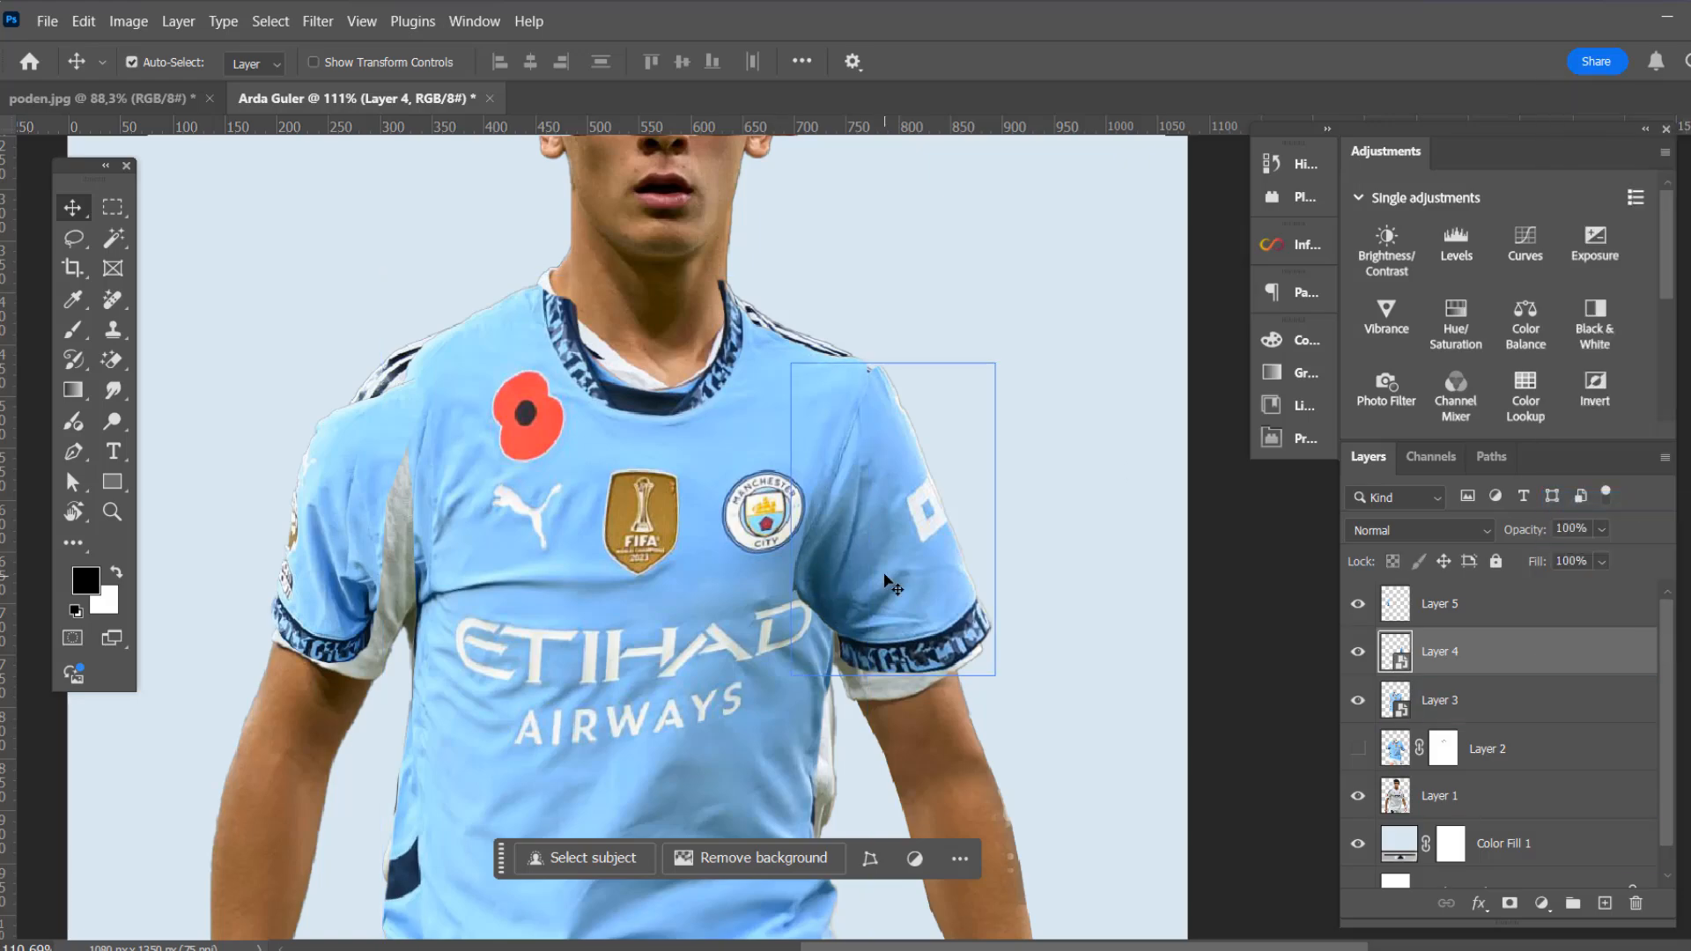
Warp the badge sleeve's cuff down and its inner edge toward the arm to cover the white sleeve, and apply the warp
mouse_move(855, 577)
left_mouse_down()
mouse_move(931, 580)
mouse_move(877, 574)
left_mouse_up()
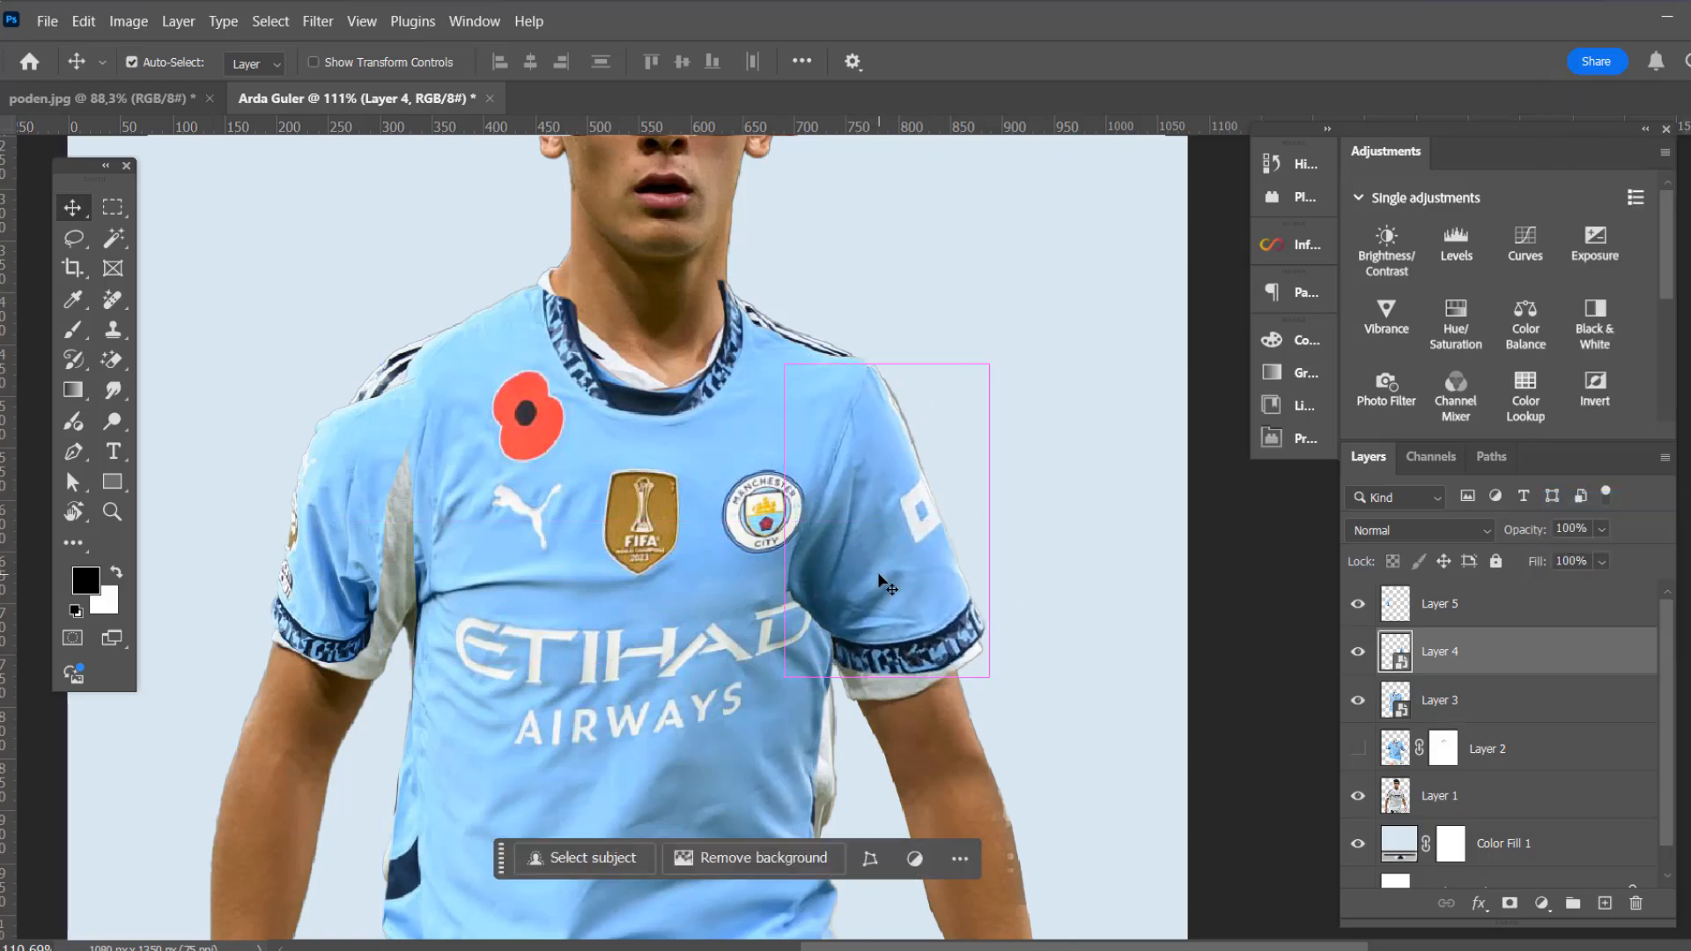
key("ctrl+t")
right_click(879, 573)
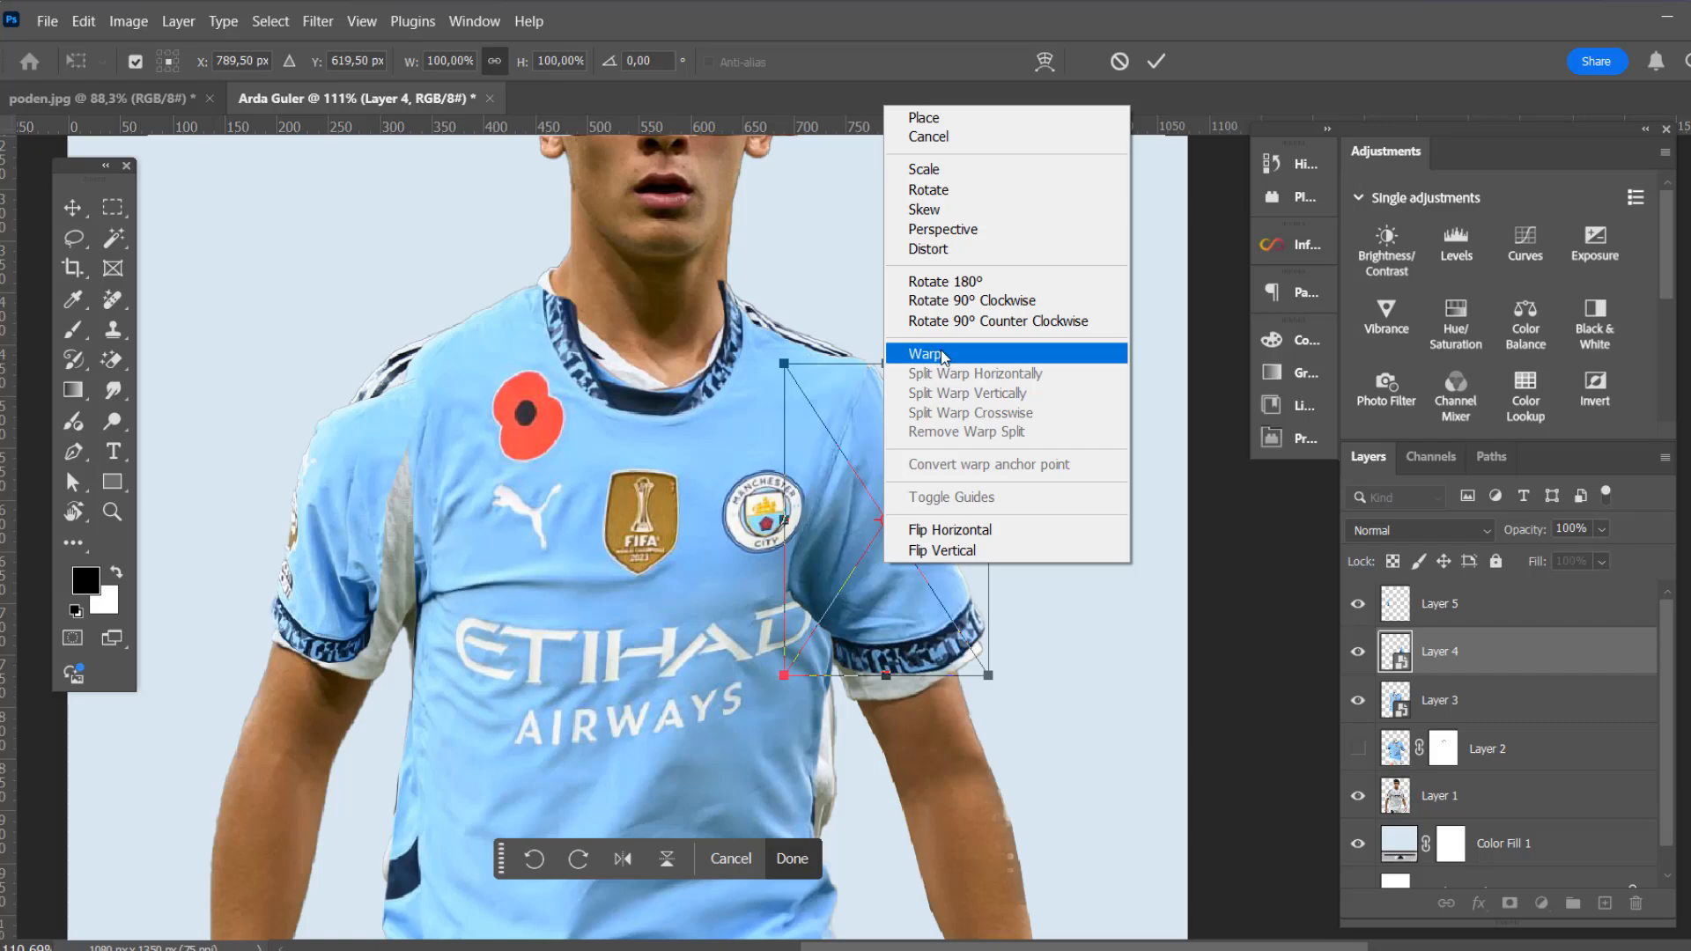
left_click(944, 354)
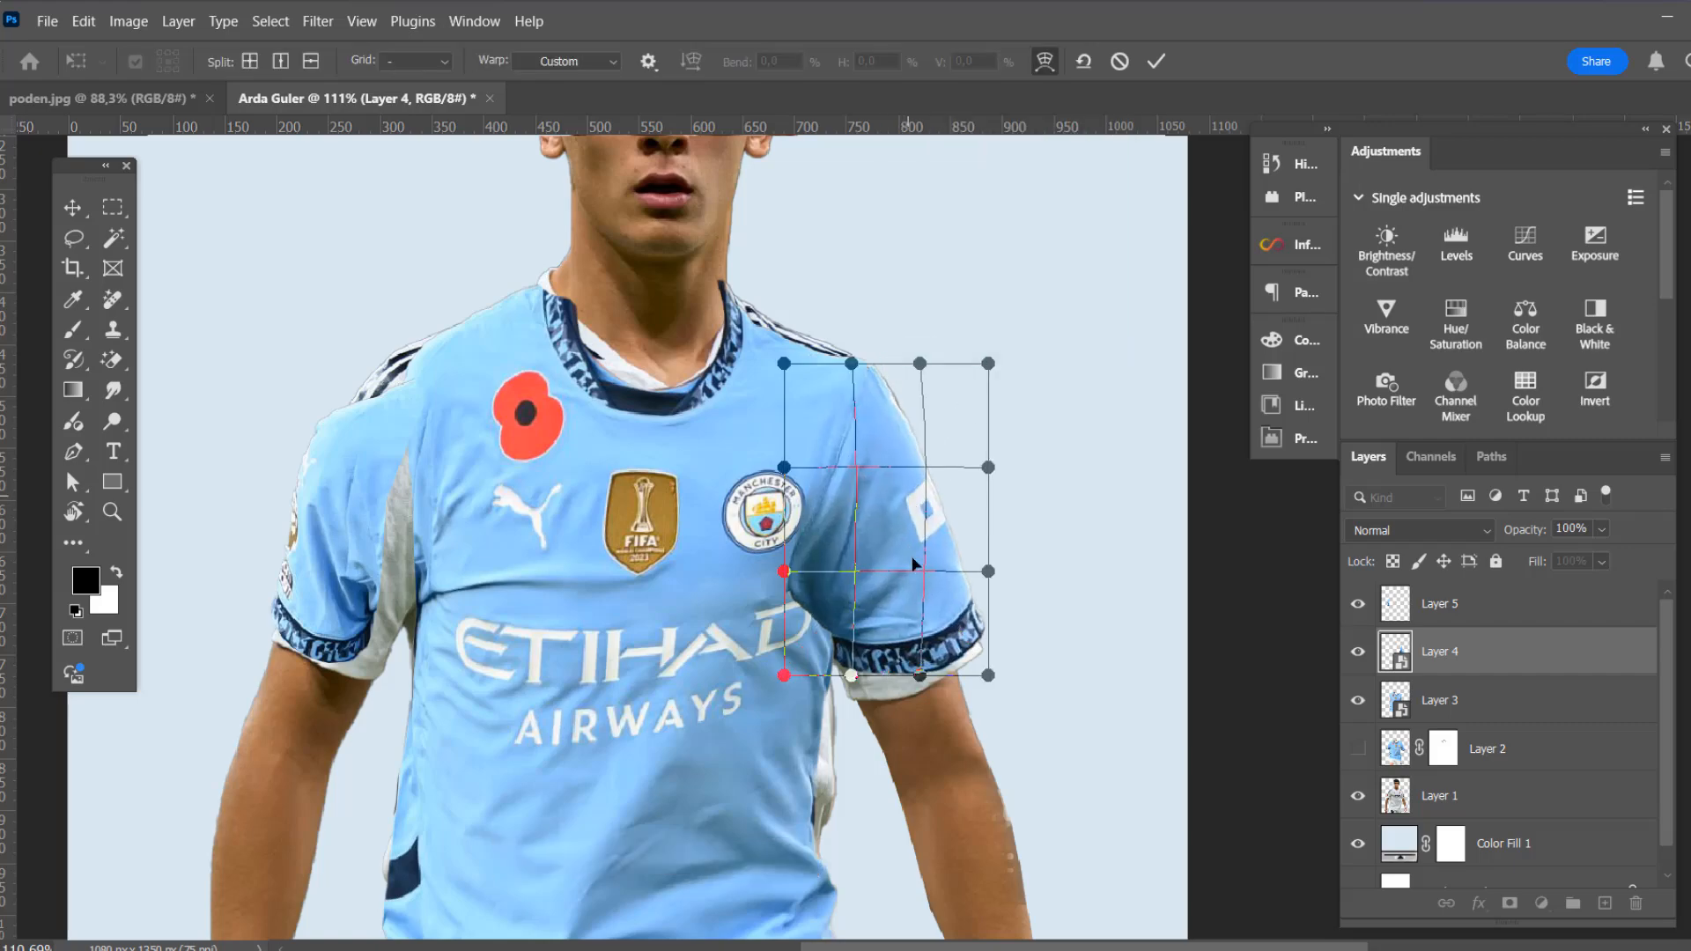
left_click_drag(851, 675, 842, 716)
left_click_drag(982, 675, 989, 697)
left_click_drag(842, 713, 842, 751)
left_click_drag(792, 578, 806, 580)
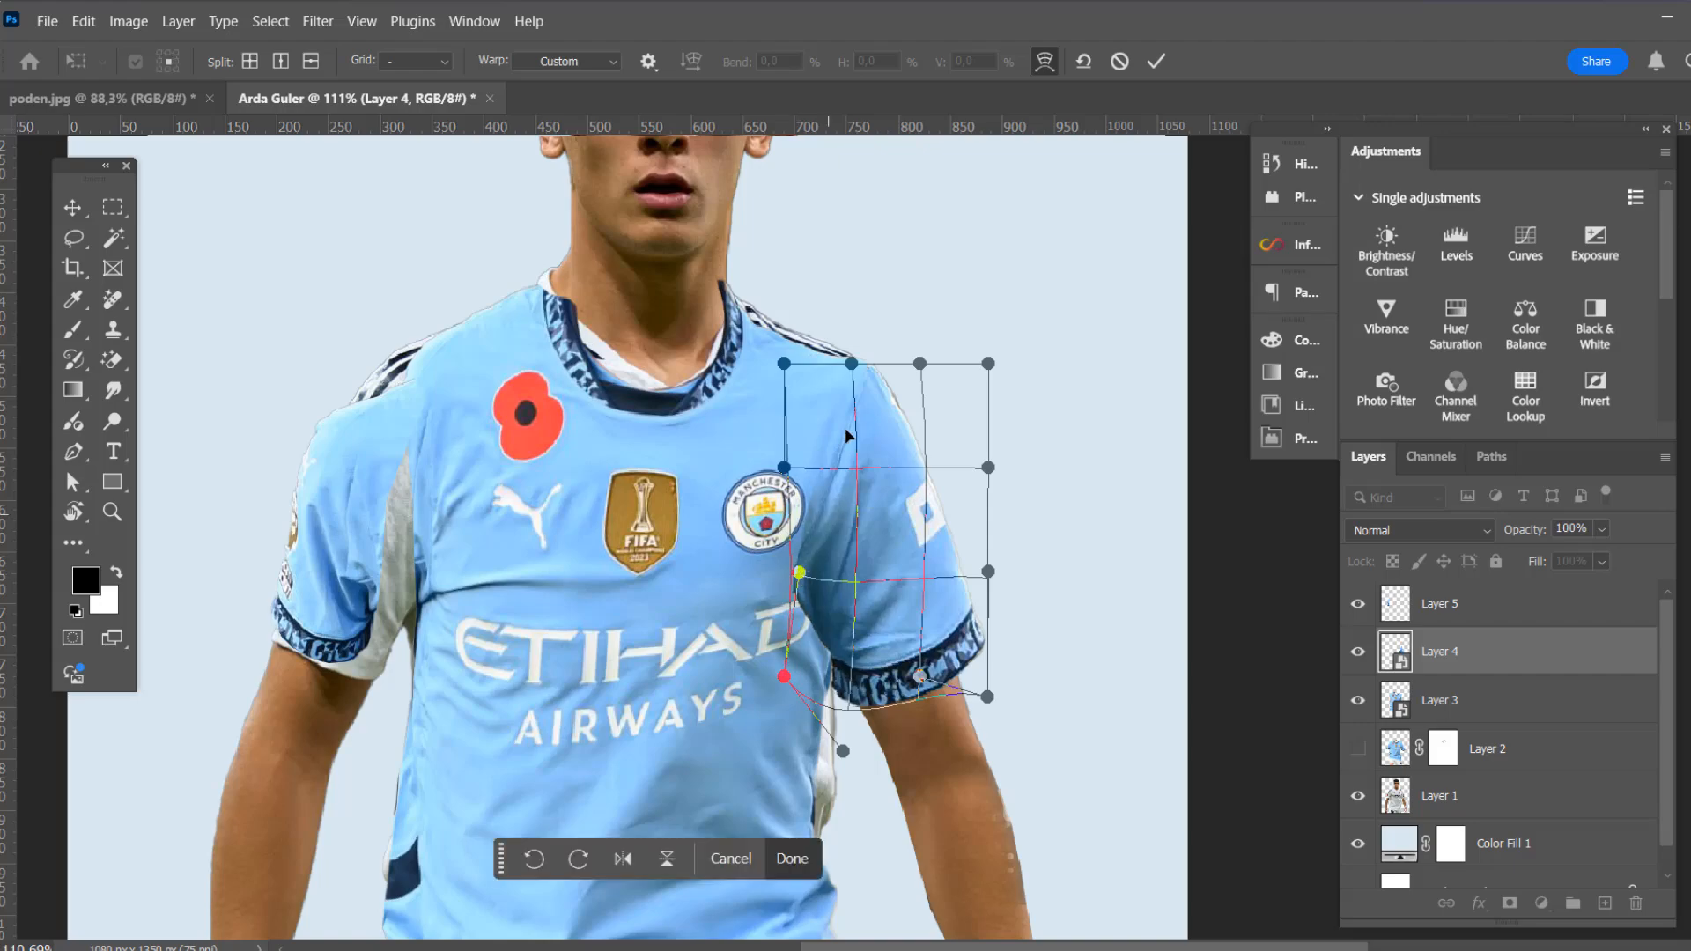
left_click_drag(854, 374, 851, 372)
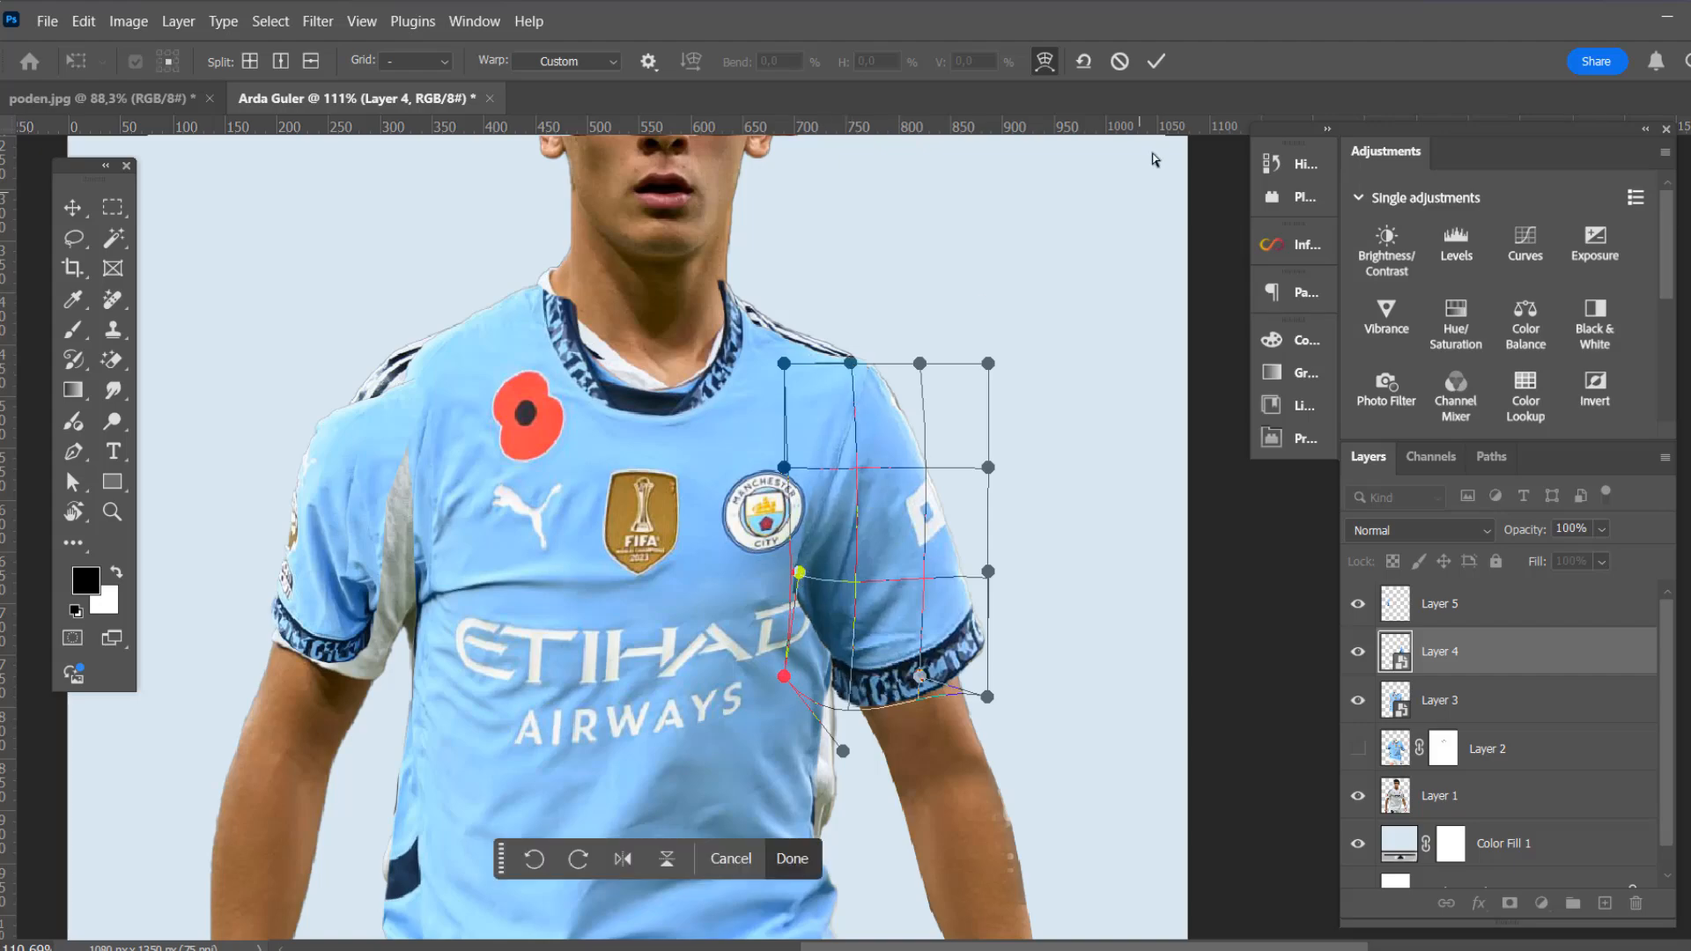
left_click(1155, 63)
Move the badge sleeve's layer, Layer 4, below the torso's Layer 3 in the stacking order
left_click_drag(1401, 660, 1403, 709)
key("ctrl+0")
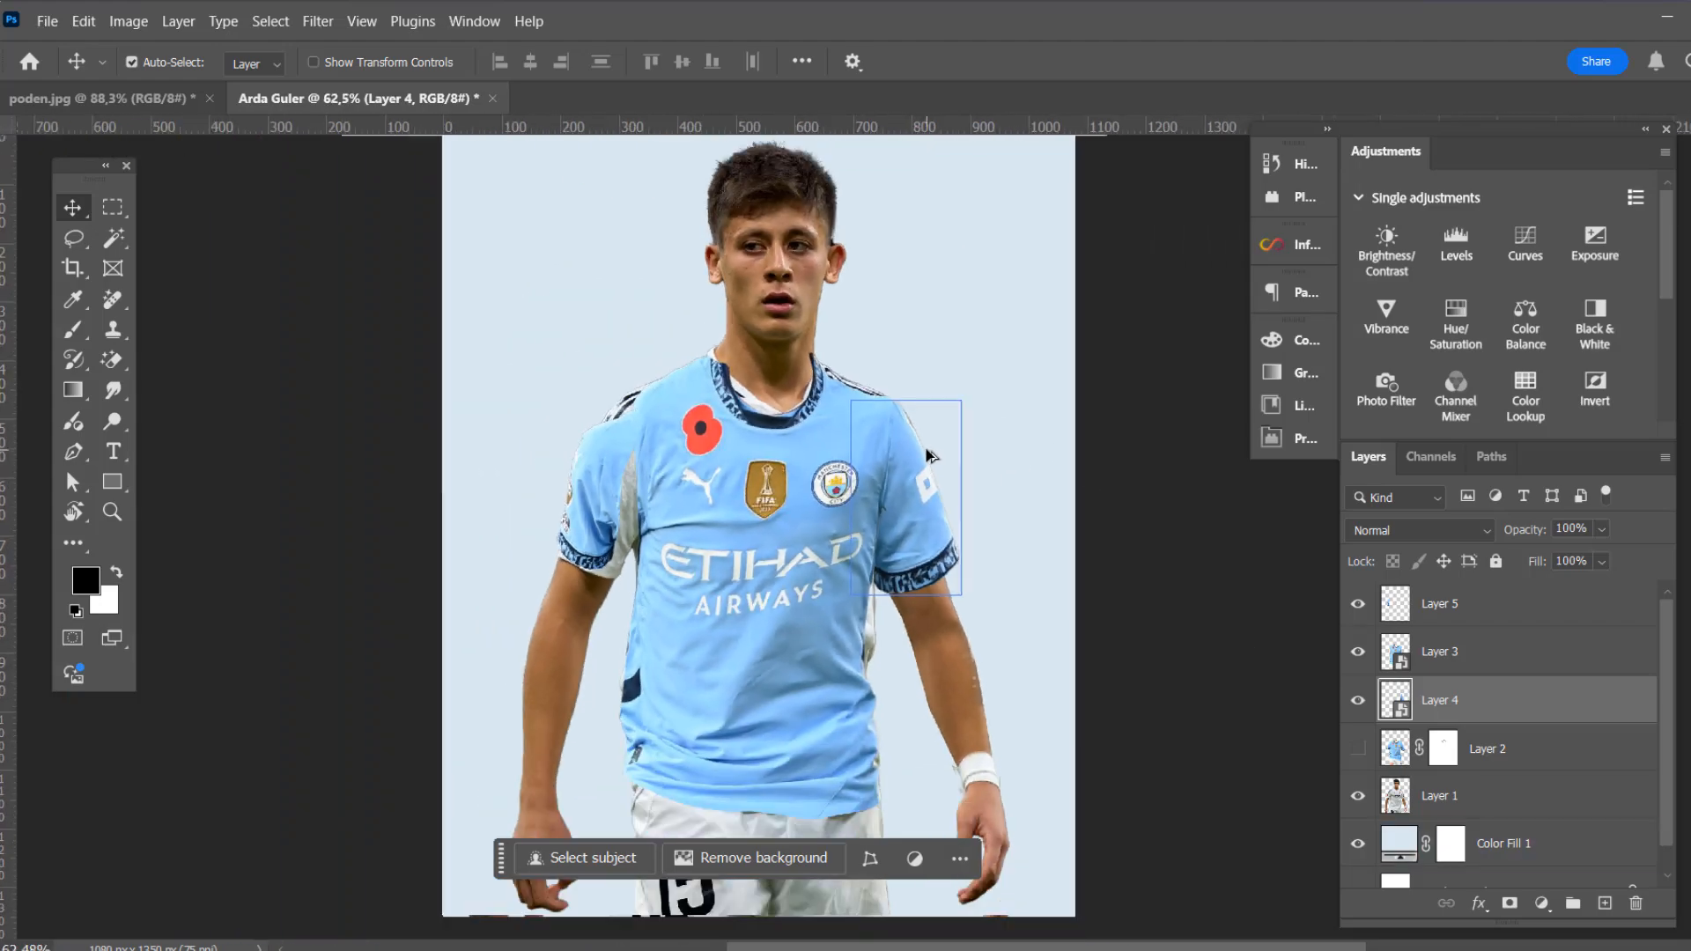
left_click(1141, 492)
Shift the sleeve piece beside the poppy up and inward to the shoulder, and convert Layer 5 to a smart object
scroll(1140, 459, "down", 3)
scroll(1004, 425, "up", 6)
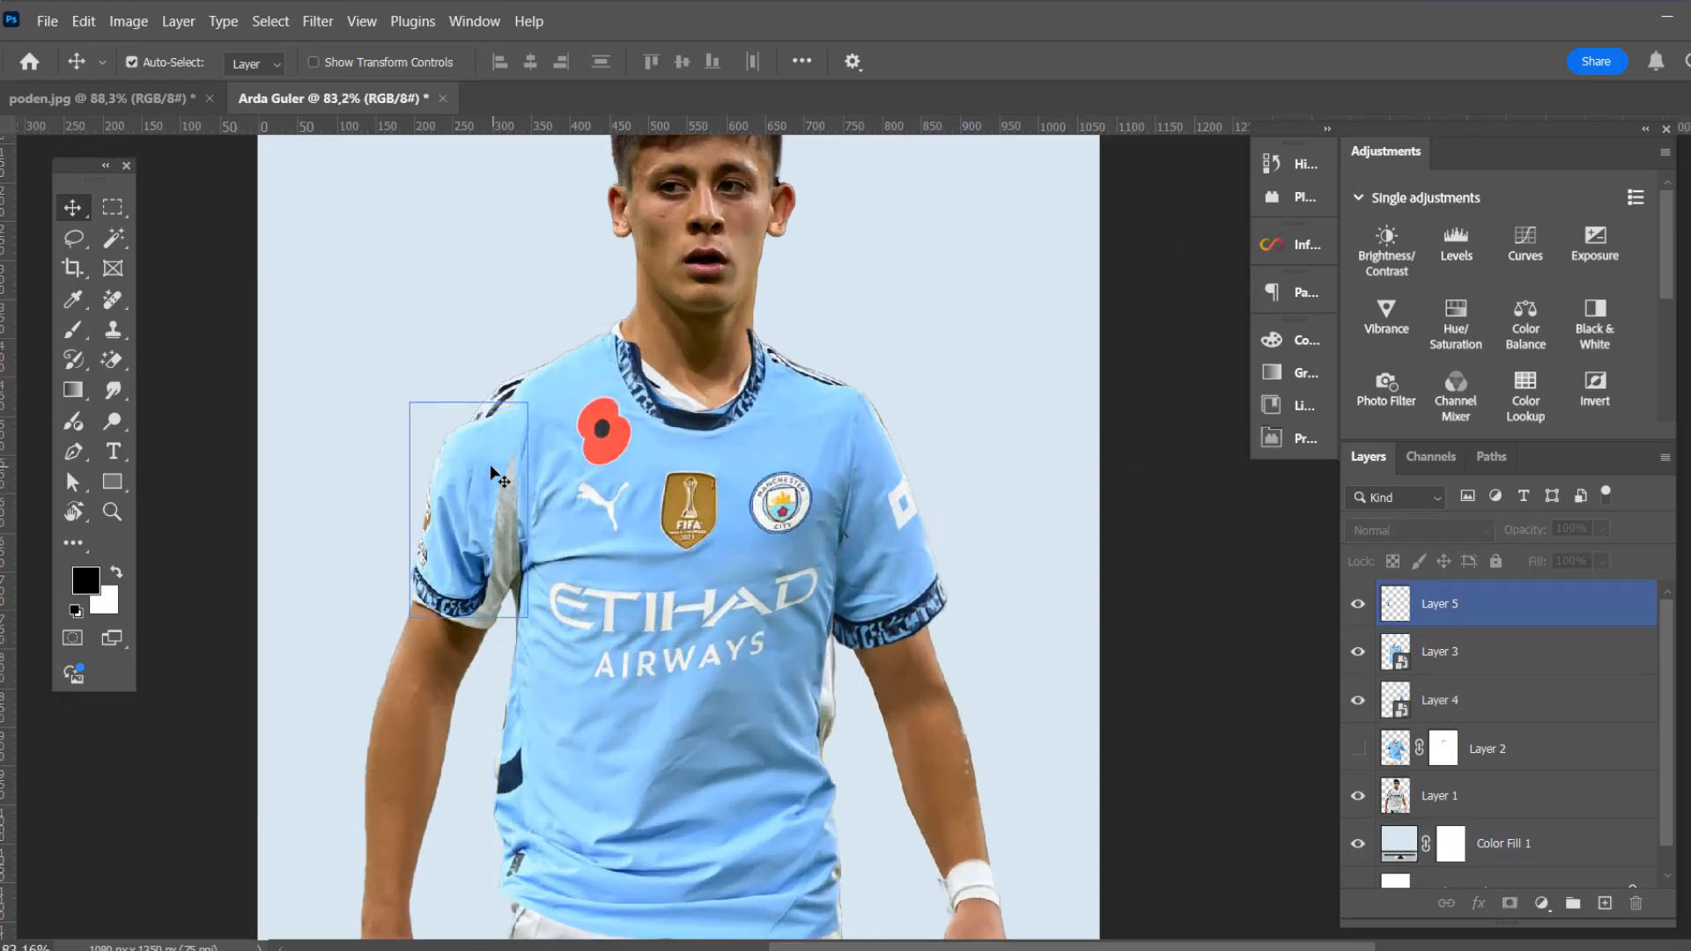
left_click_drag(493, 475, 522, 415)
right_click(1542, 616)
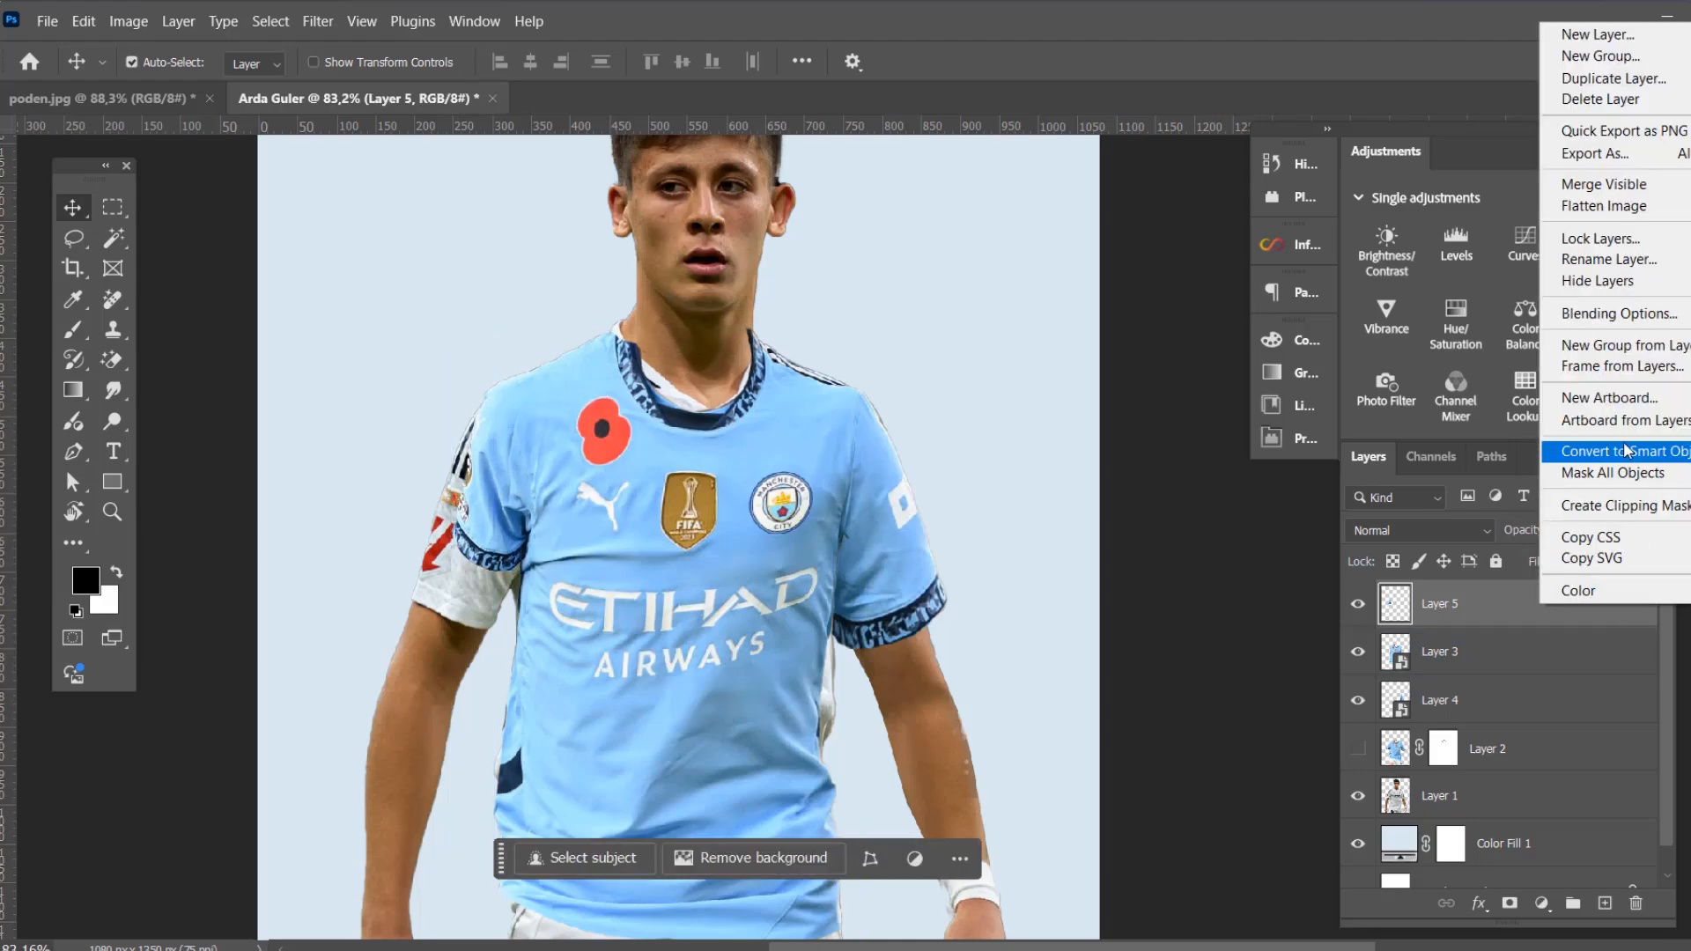
left_click(1625, 451)
Warp the poppy-side sleeve's cuff and outer edge down and outward to cover the white sleeve
left_click(878, 418)
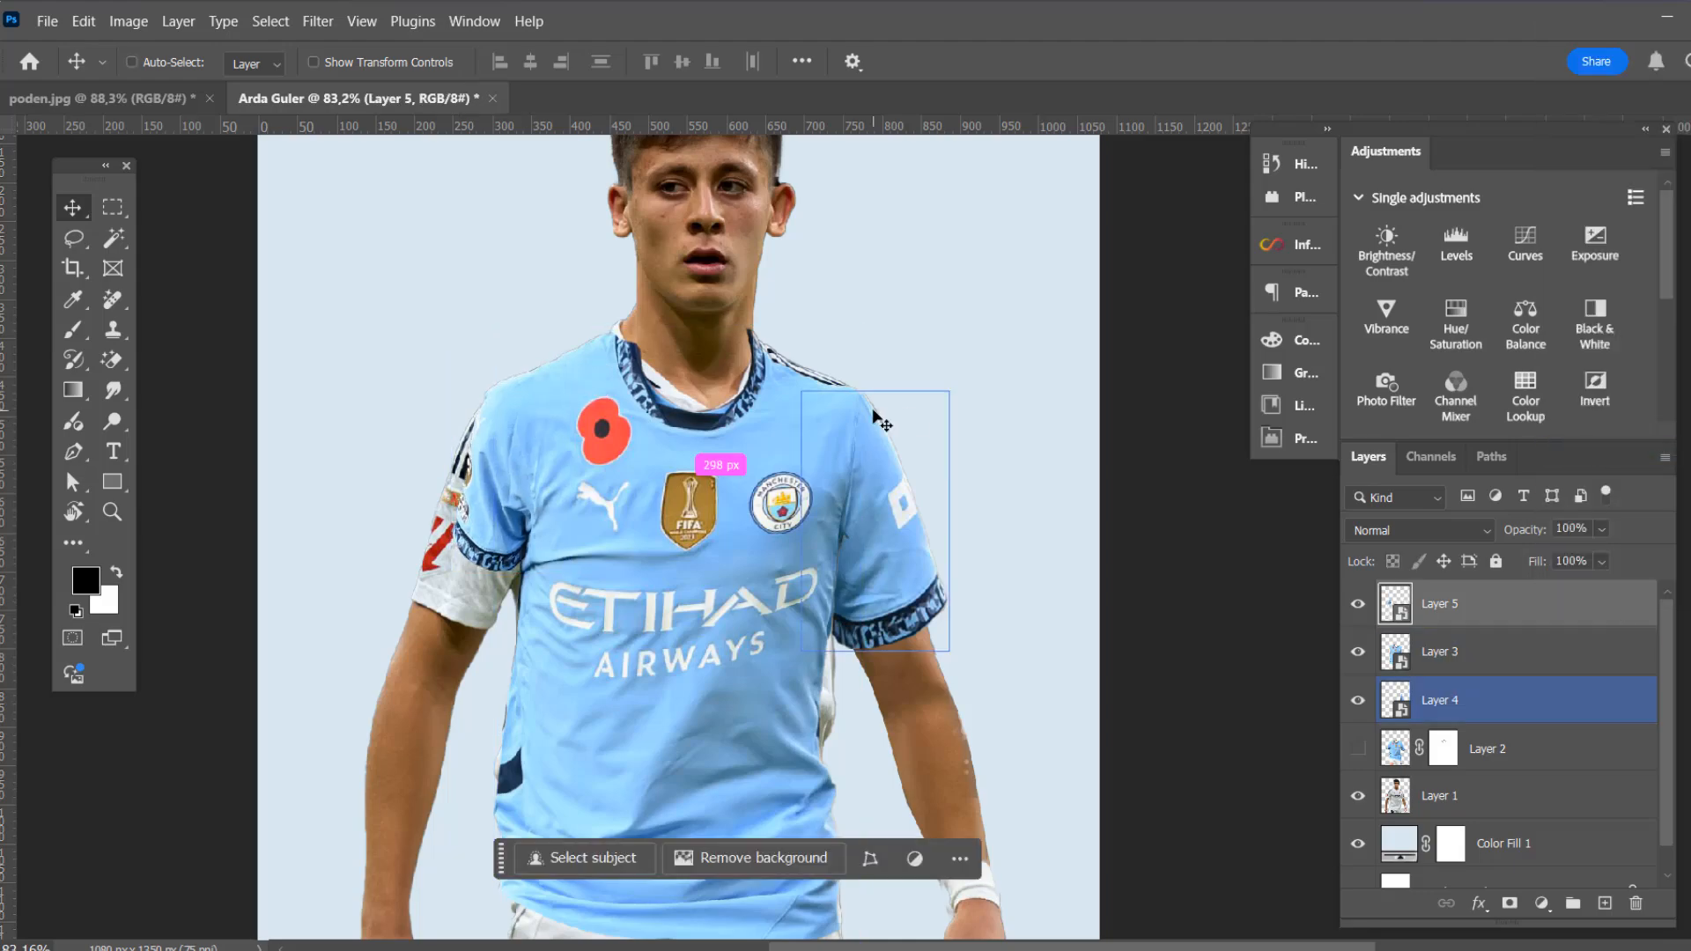
left_click(558, 487, "ctrl")
key("ctrl+t")
right_click(517, 490)
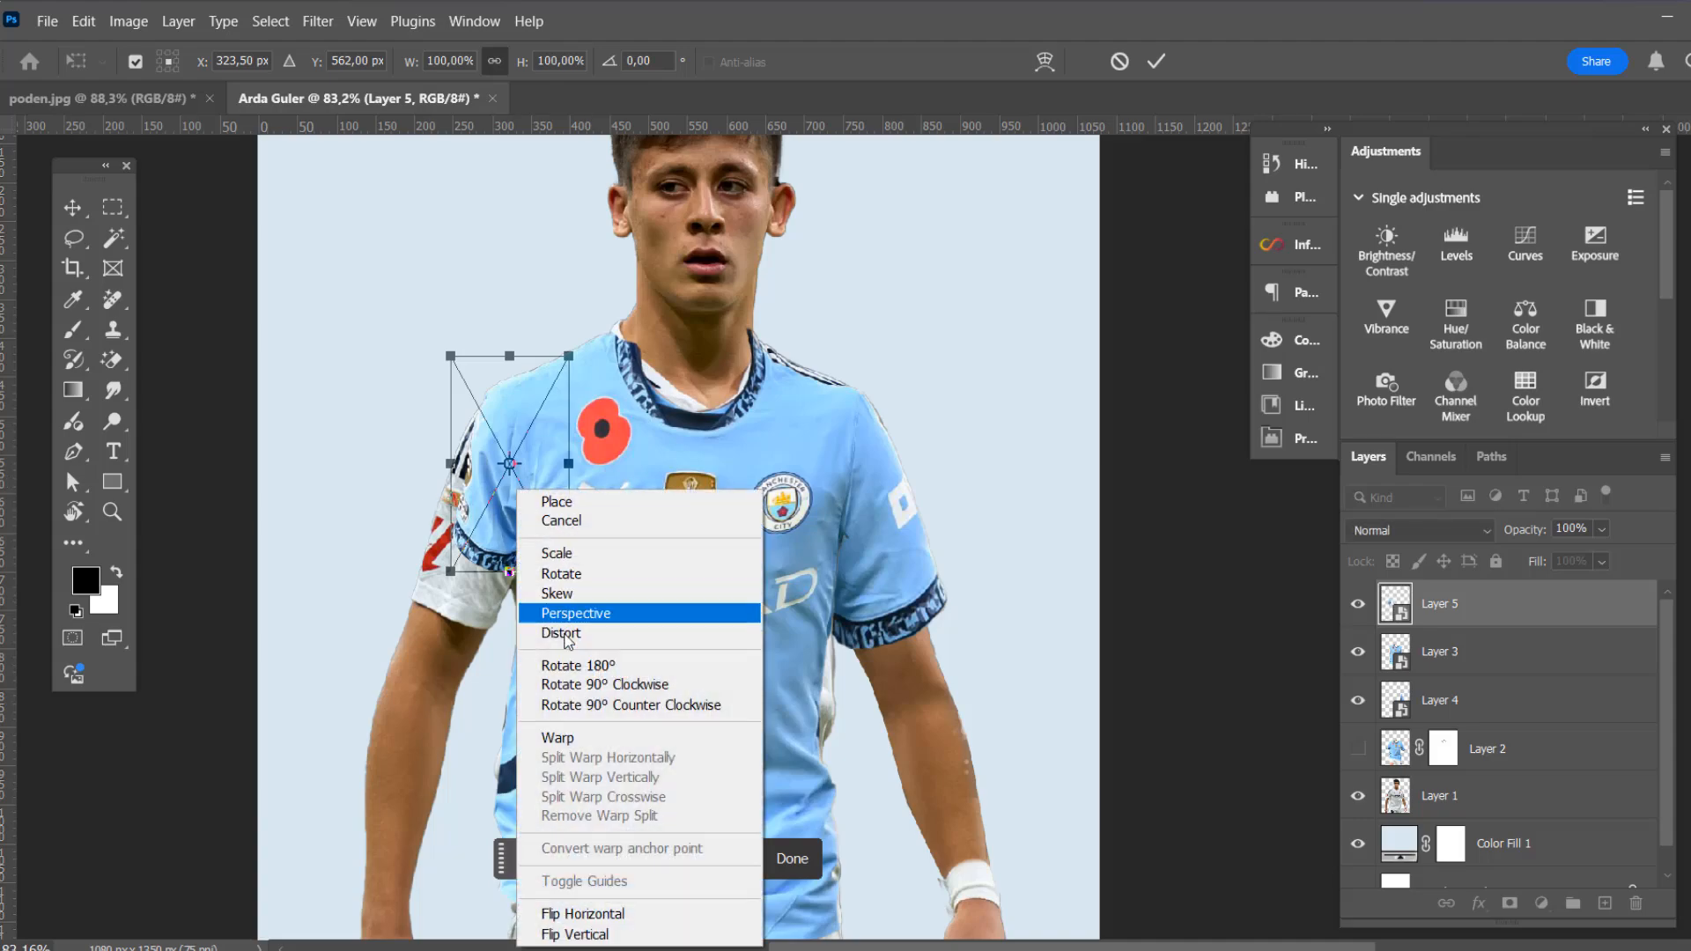
left_click(581, 744)
mouse_move(450, 571)
left_mouse_down()
mouse_move(429, 588)
mouse_move(430, 566)
left_mouse_up()
left_click_drag(471, 491, 464, 492)
left_click_drag(529, 572, 410, 565)
left_click_drag(502, 633, 498, 660)
left_click_drag(400, 617, 389, 625)
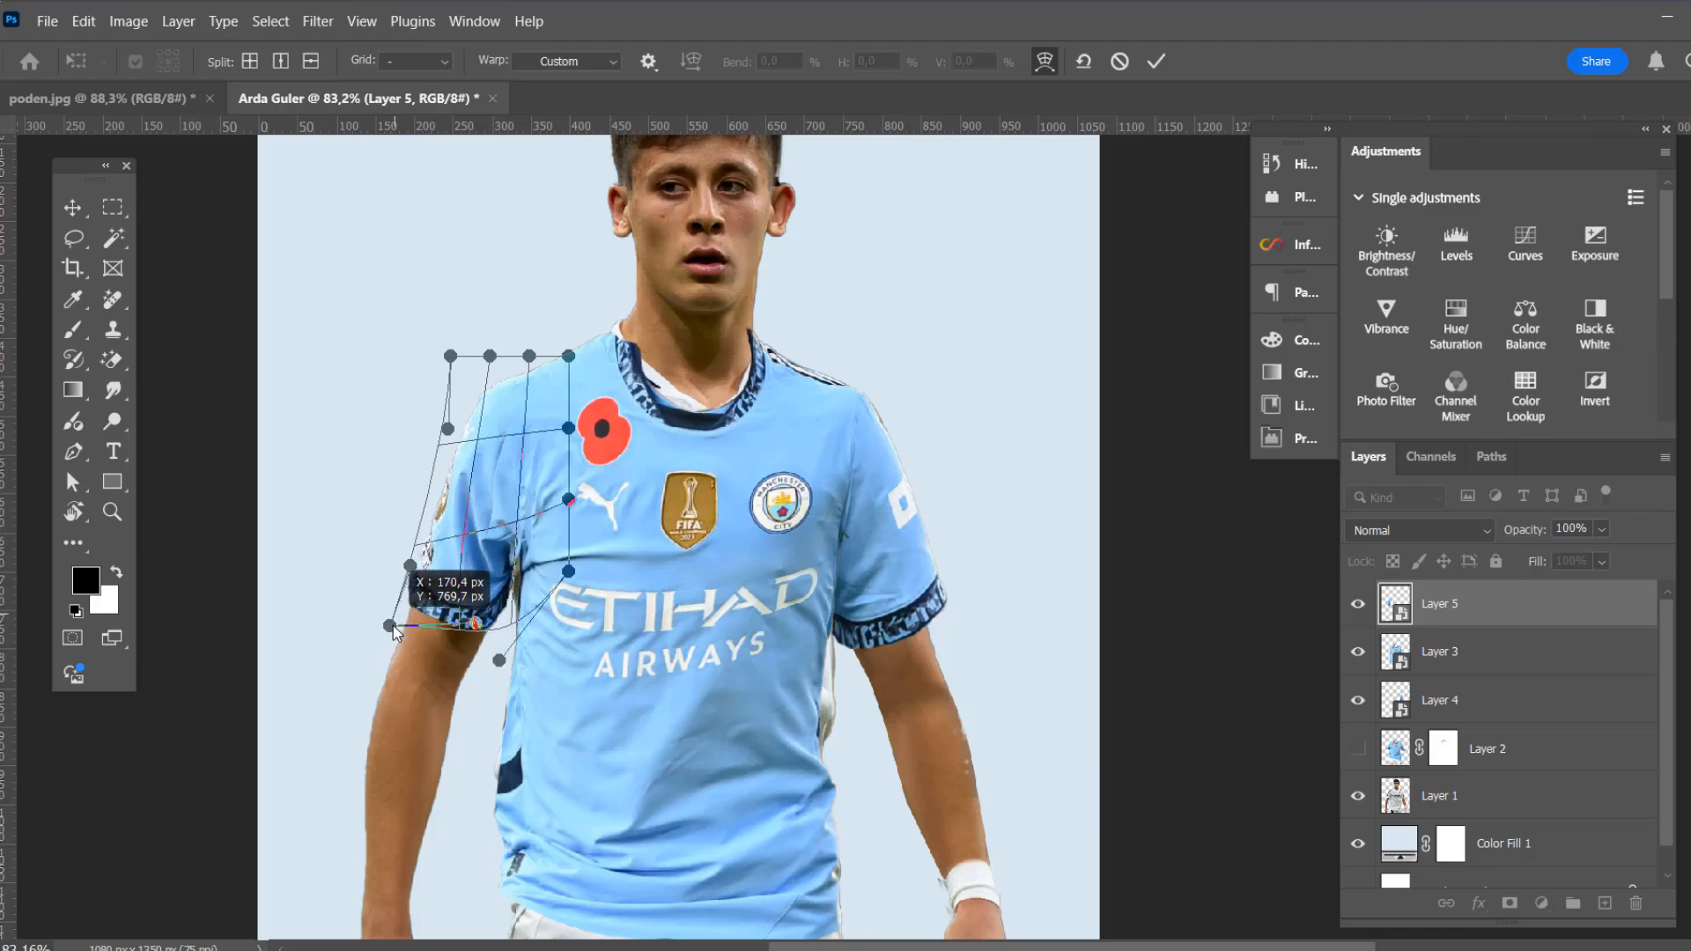
Pull the poppy-side sleeve's two inner corners slightly down and up to blend with the torso, and apply the warp
left_click_drag(571, 572, 570, 588)
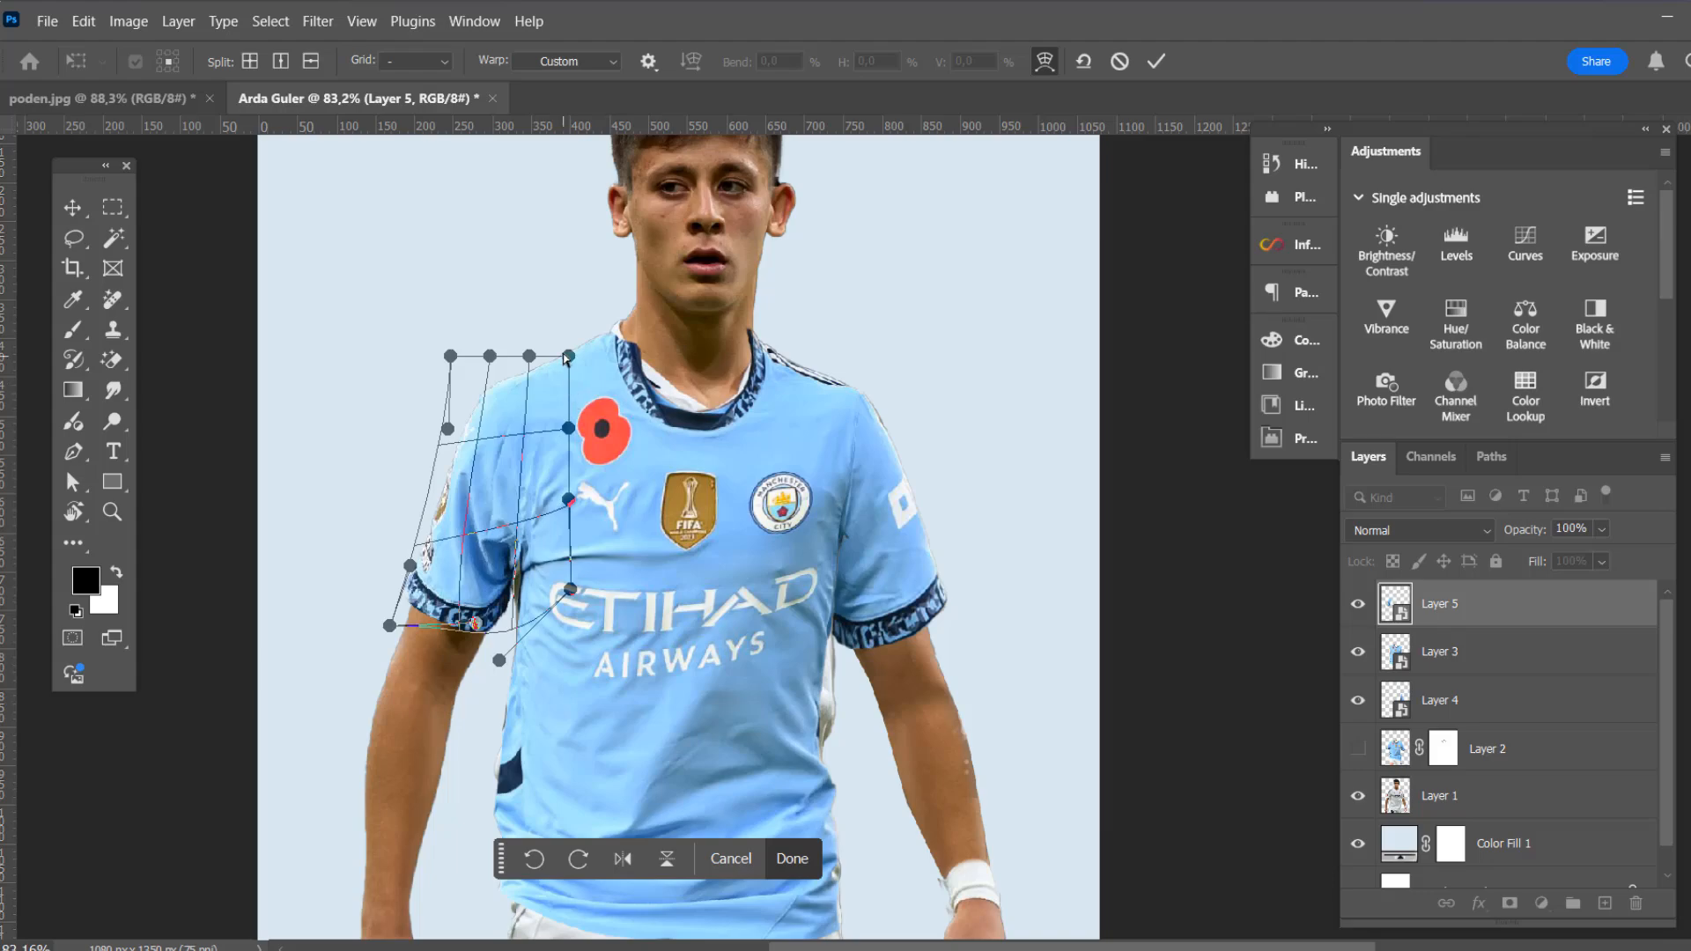
left_click_drag(564, 358, 582, 346)
left_click(1155, 61)
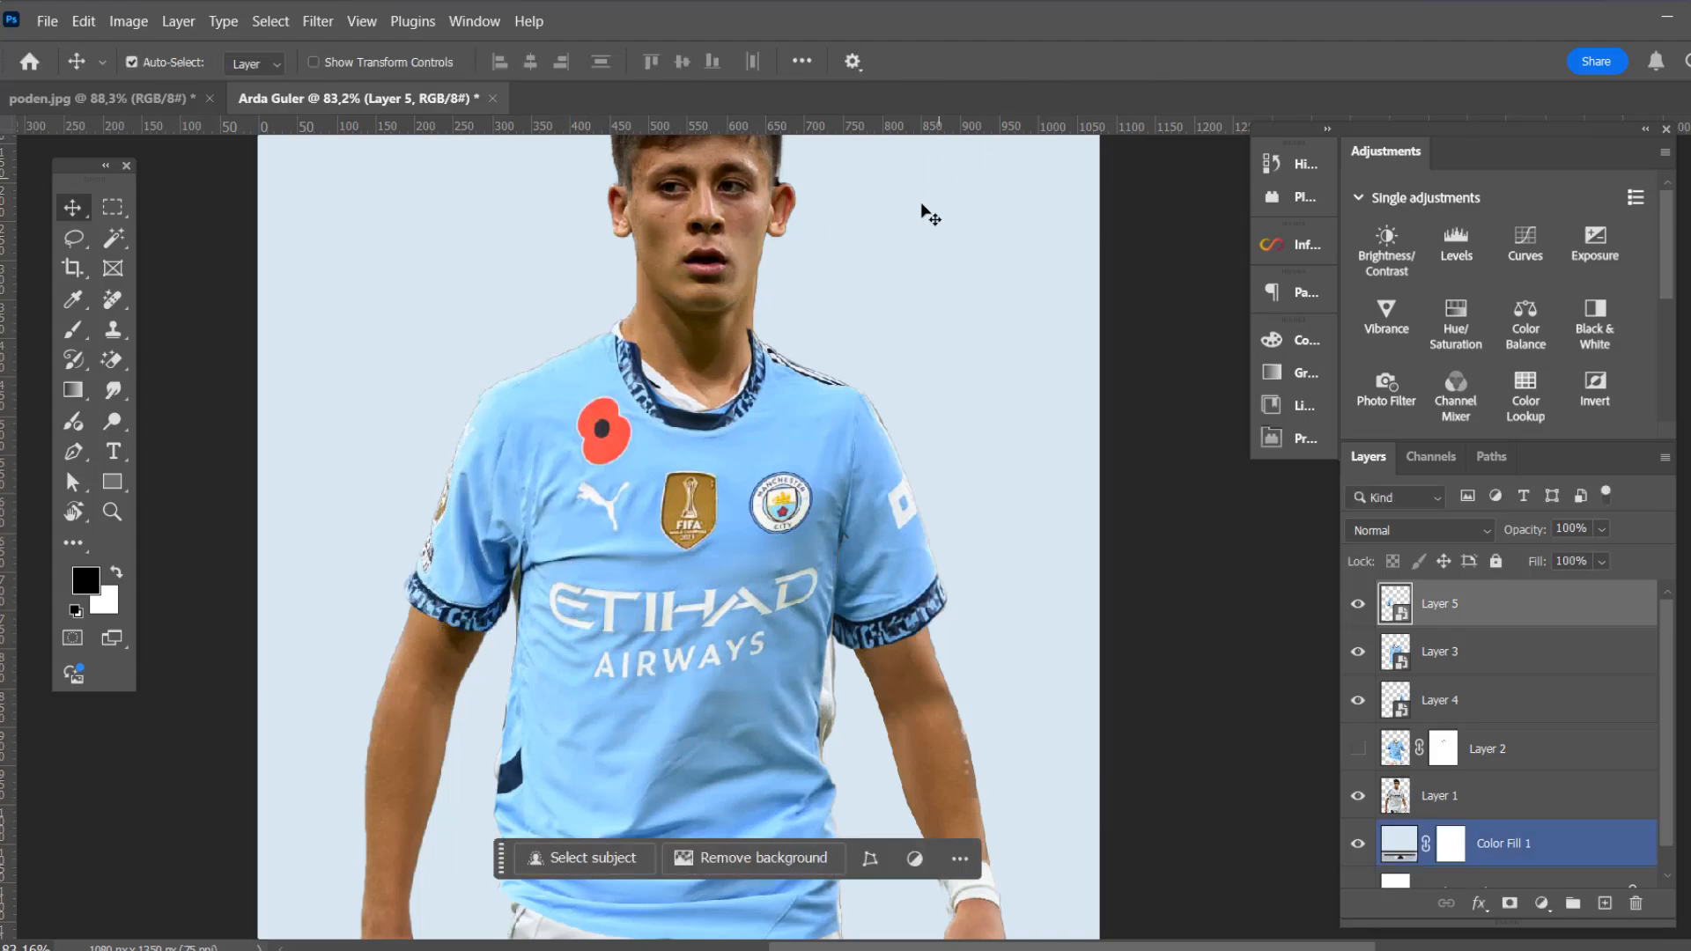
Liquify the torso piece on Layer 3 with a size 80 brush, pushing its side edges outward over the white shirt
scroll(921, 211, "down", 4)
left_click(966, 394)
scroll(774, 464, "up", 3)
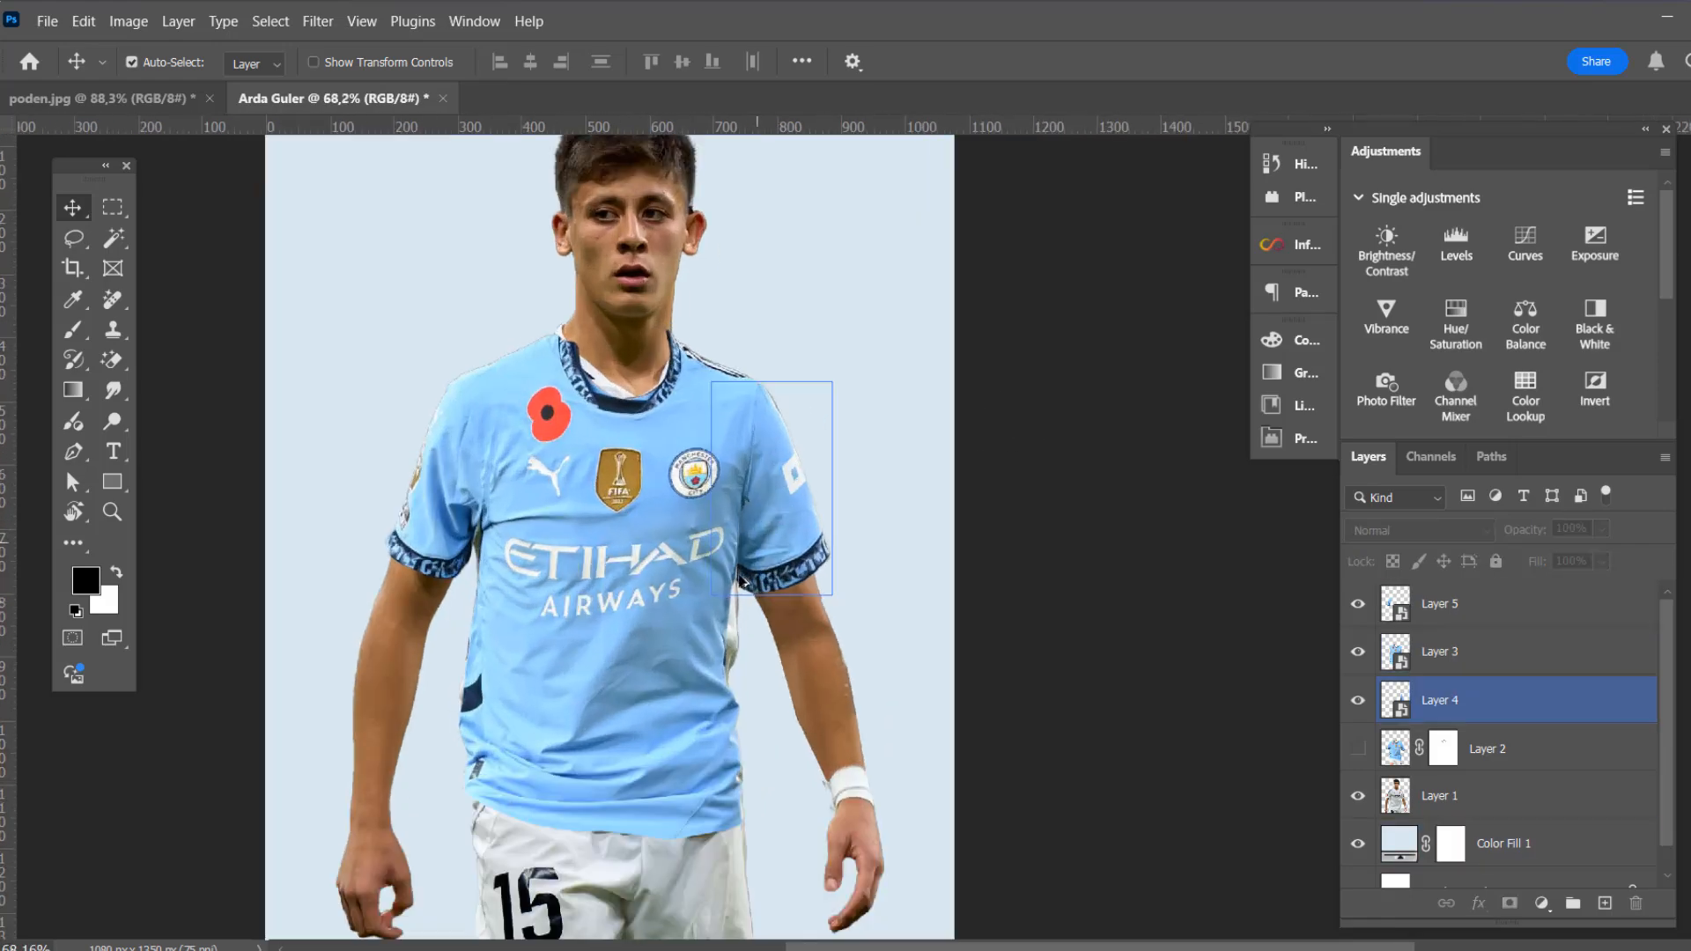
left_click(730, 611)
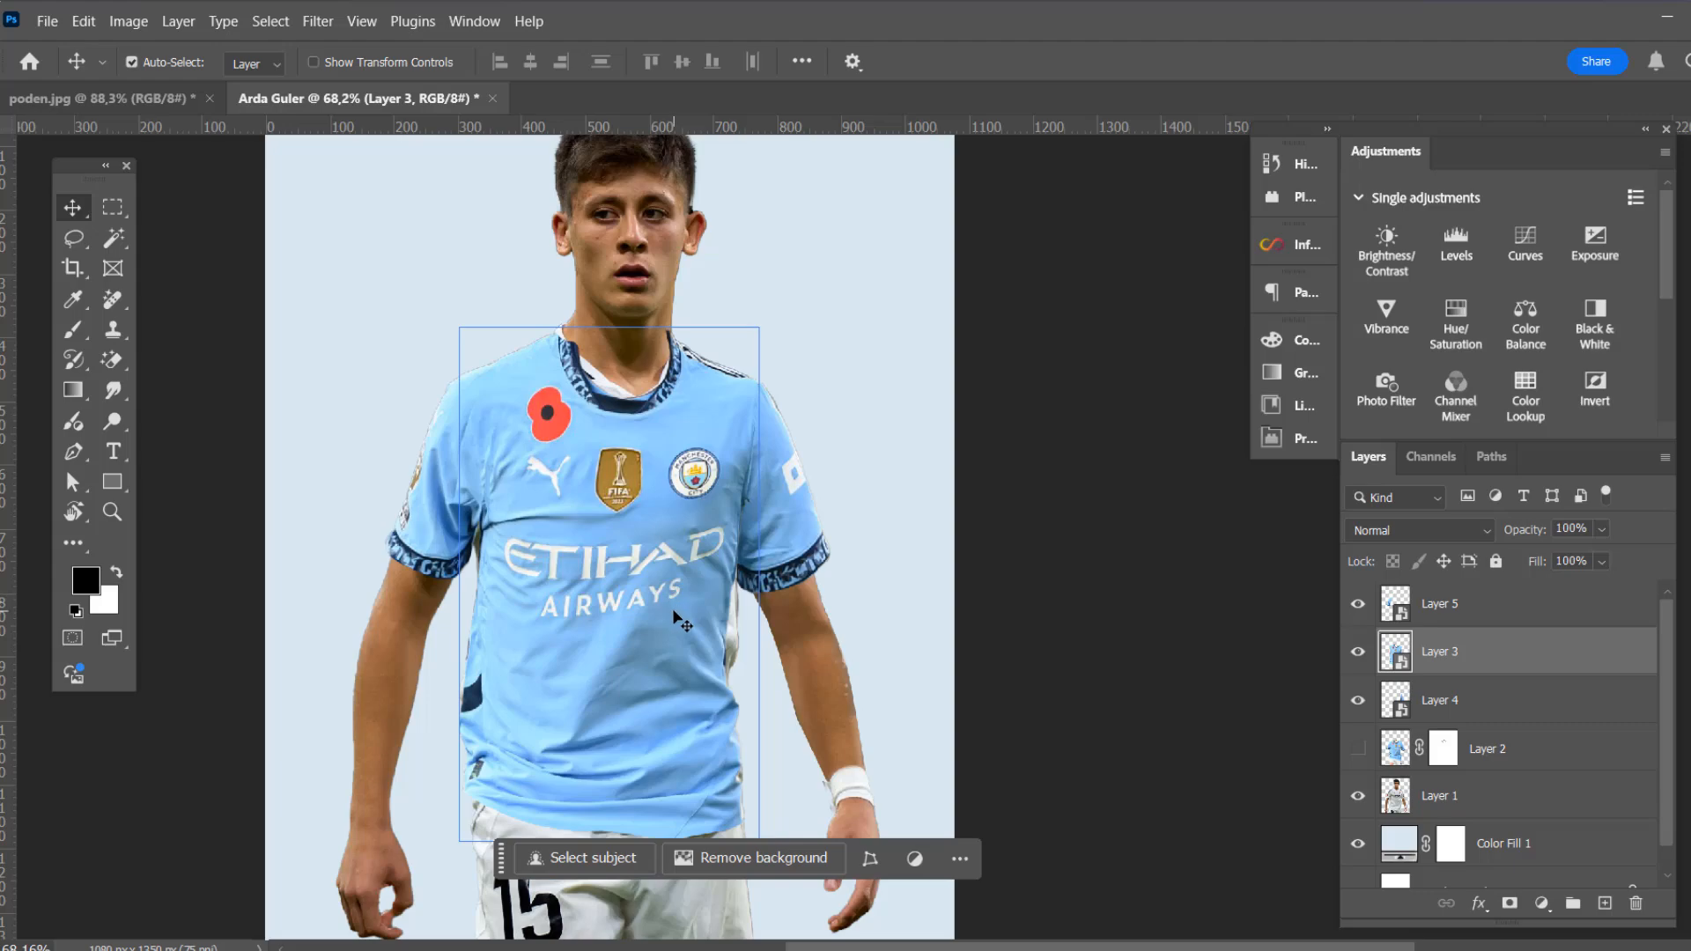
left_click(318, 21)
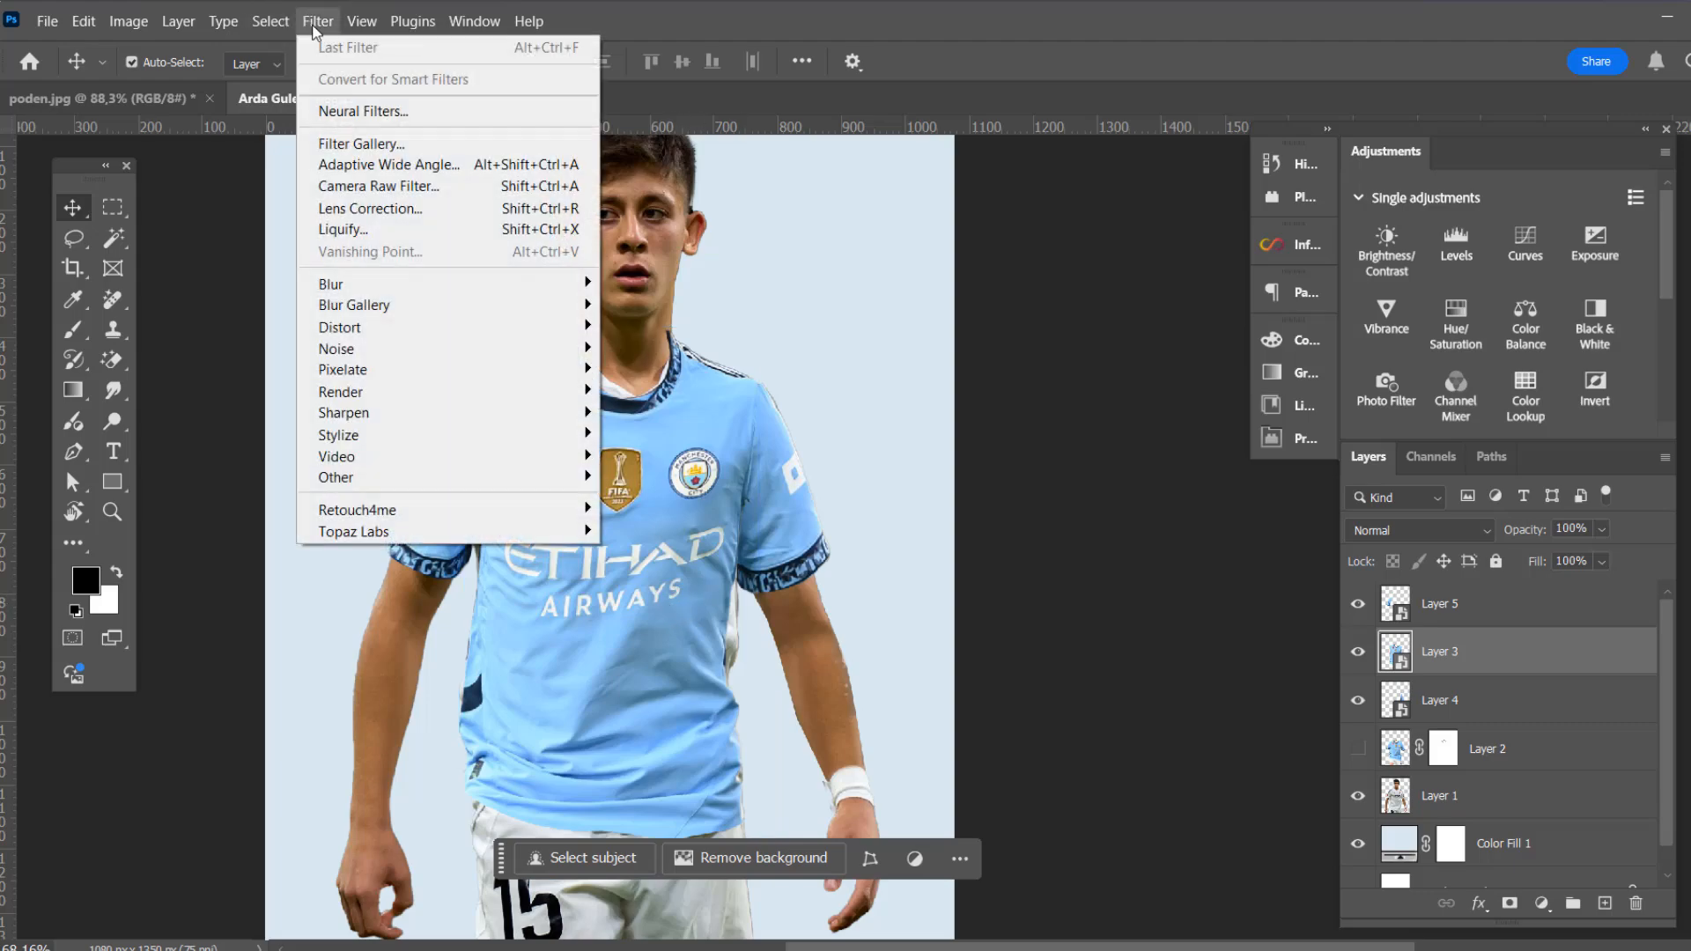
left_click(352, 233)
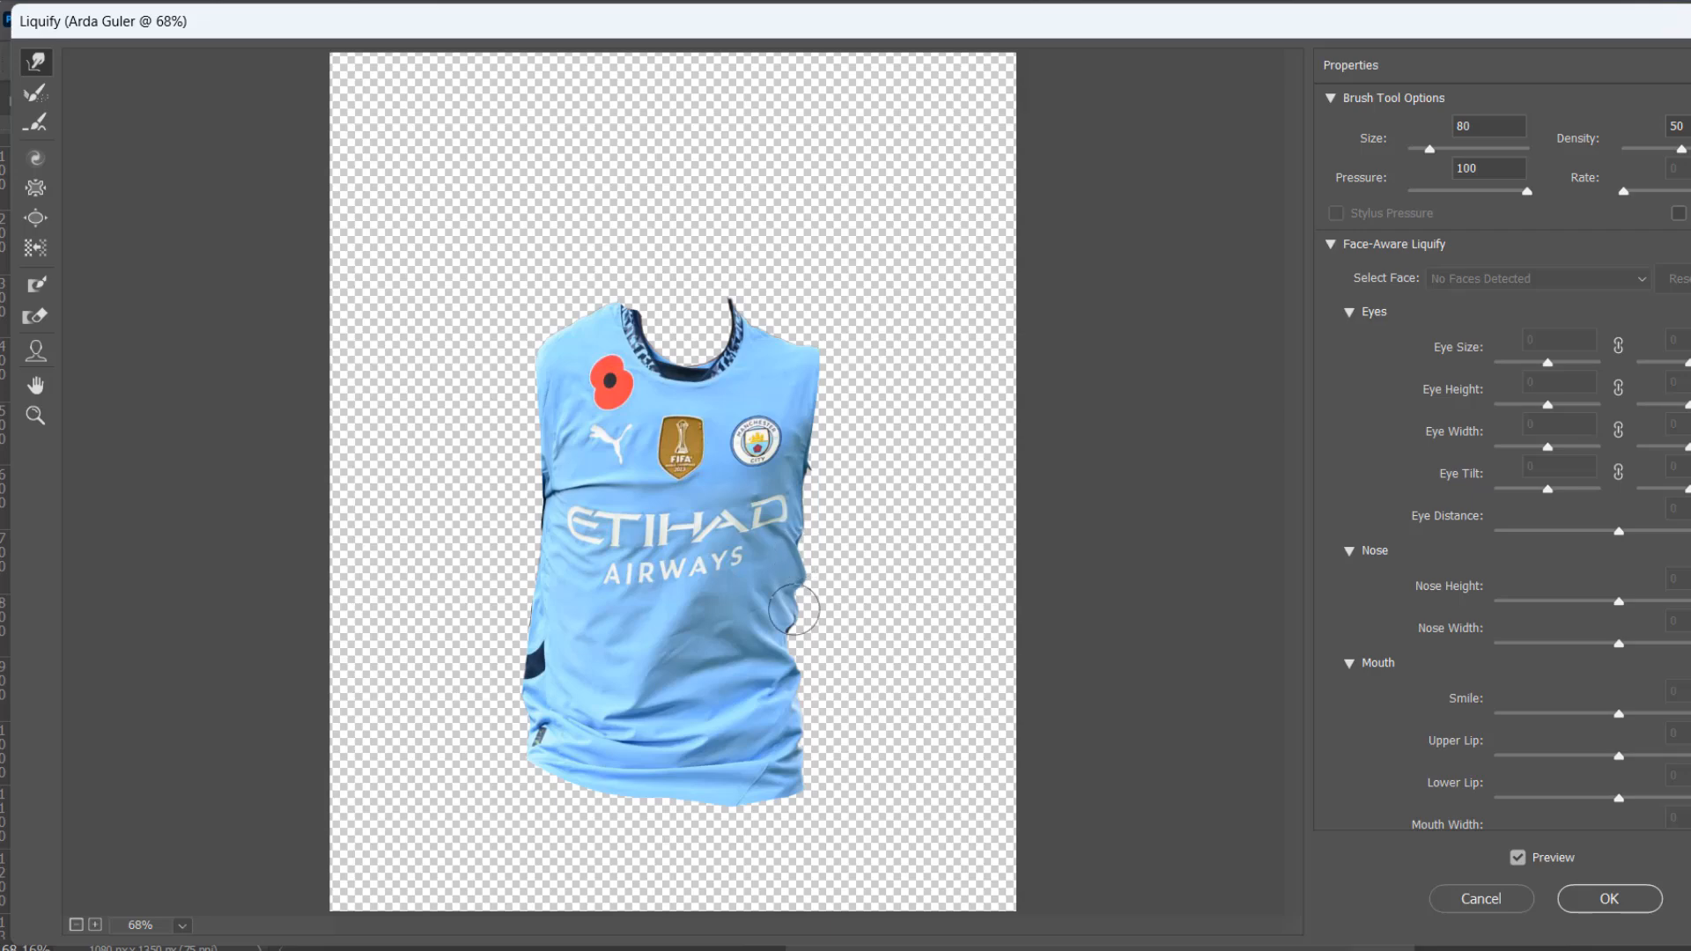
left_click(1610, 898)
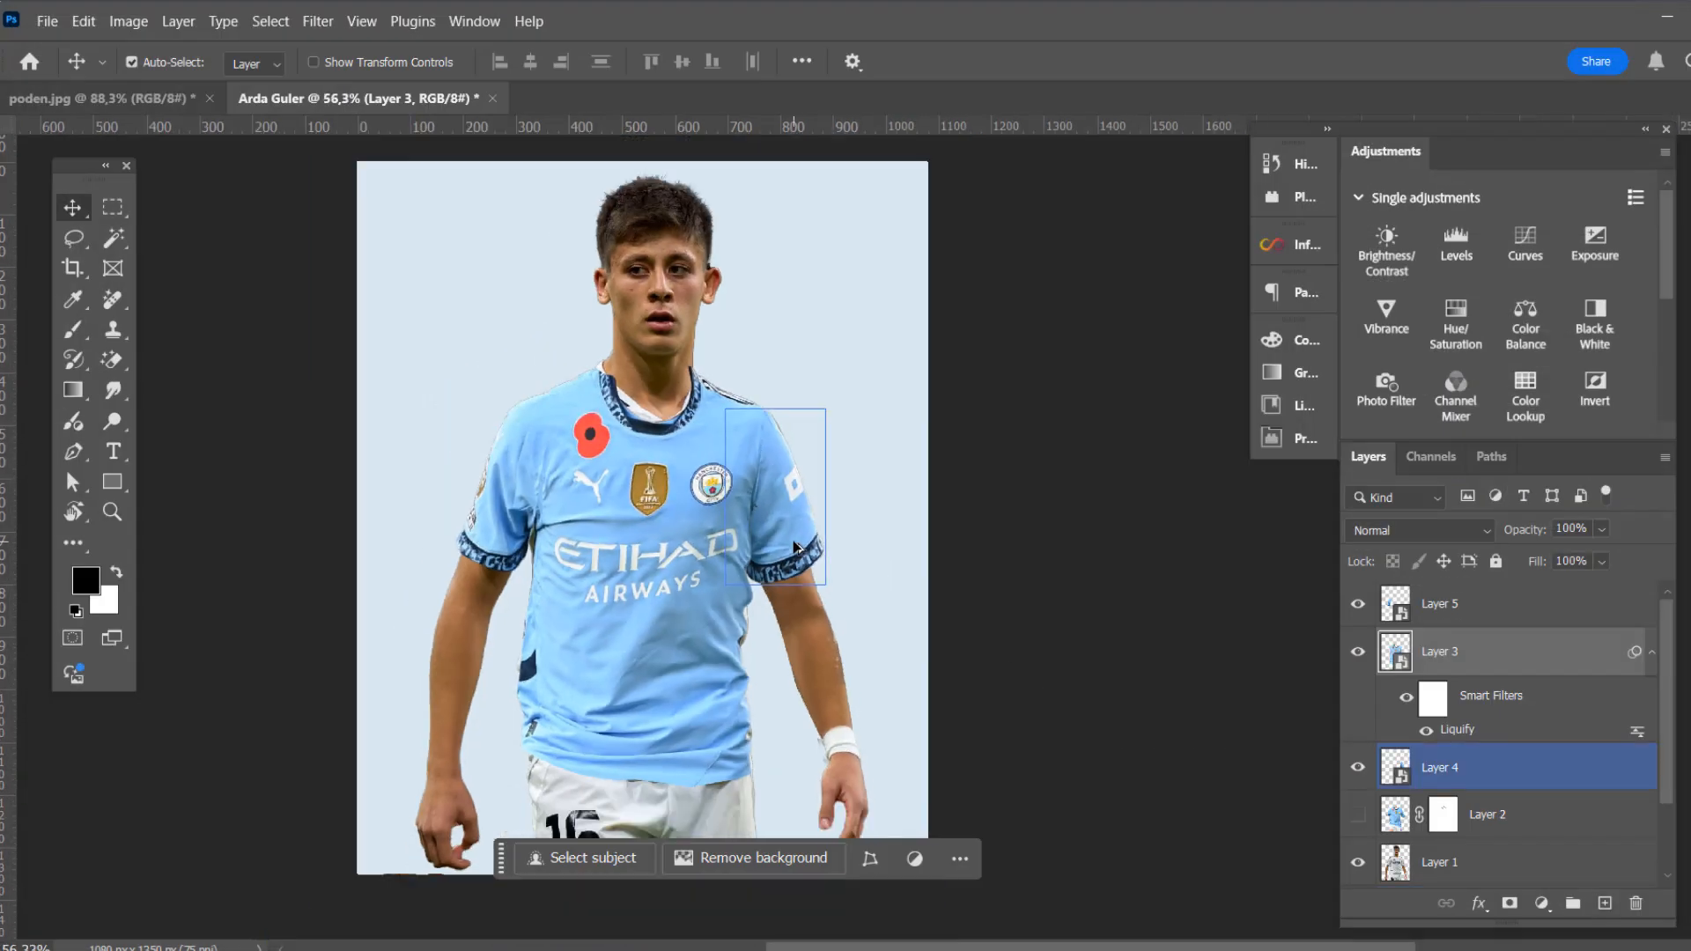
Warp the torso's collar and upper edge up and outward to cover the white collar and shoulder stripes, and apply it
scroll(705, 405, "up", 4)
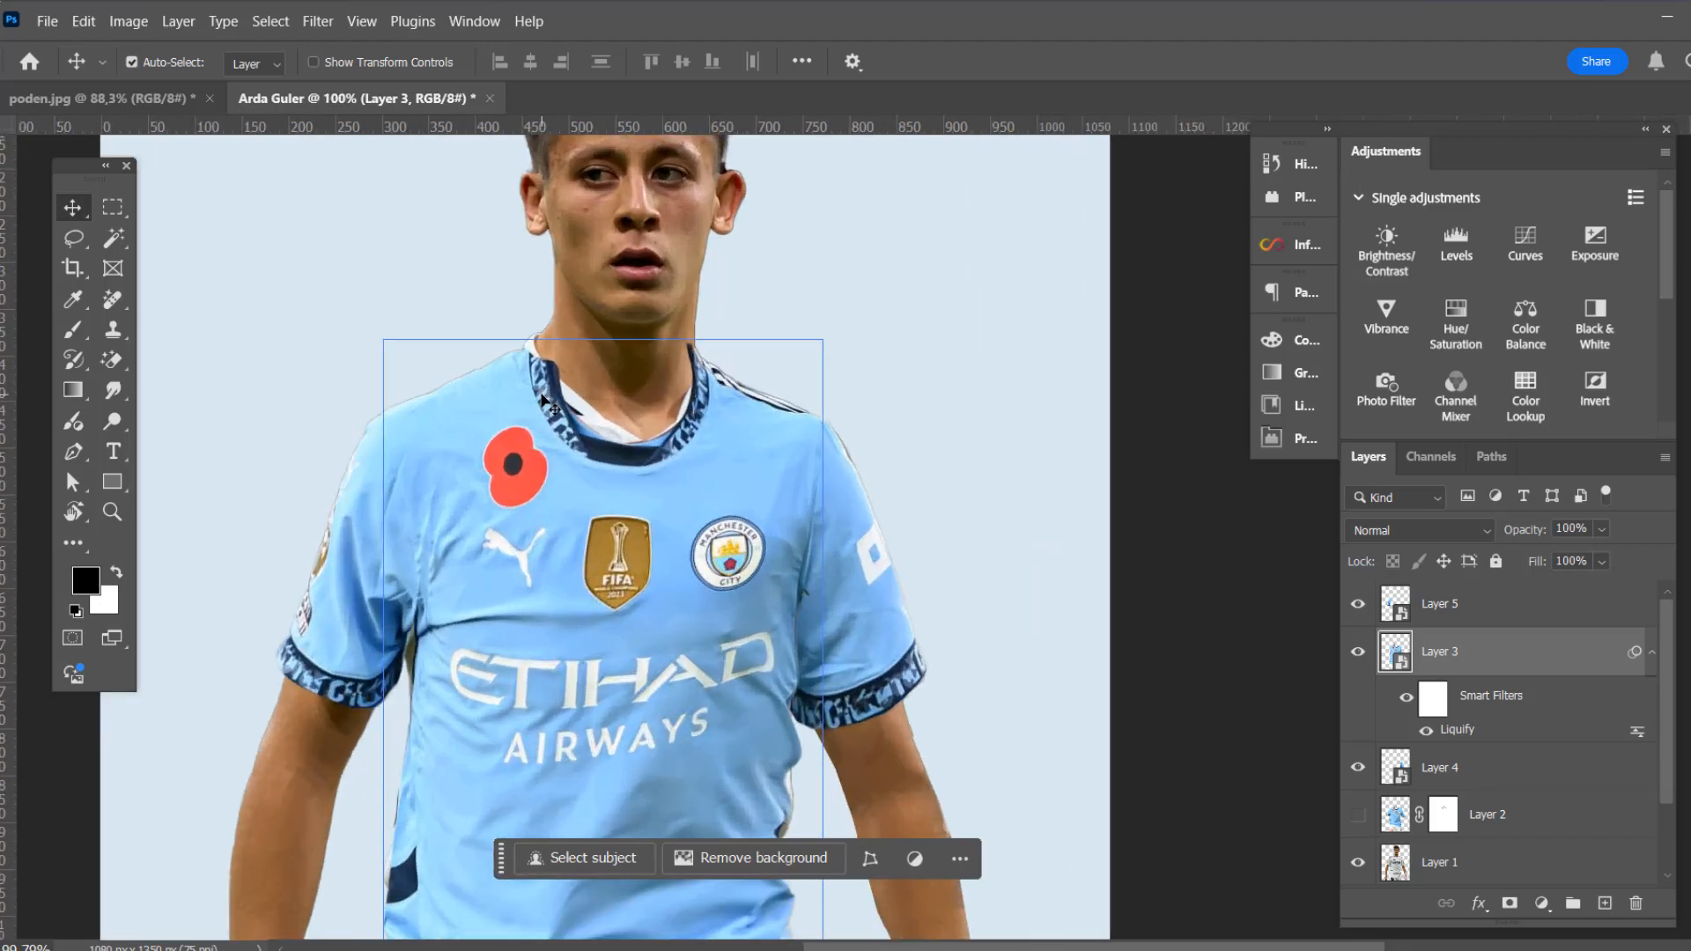
scroll(568, 401, "up", 2)
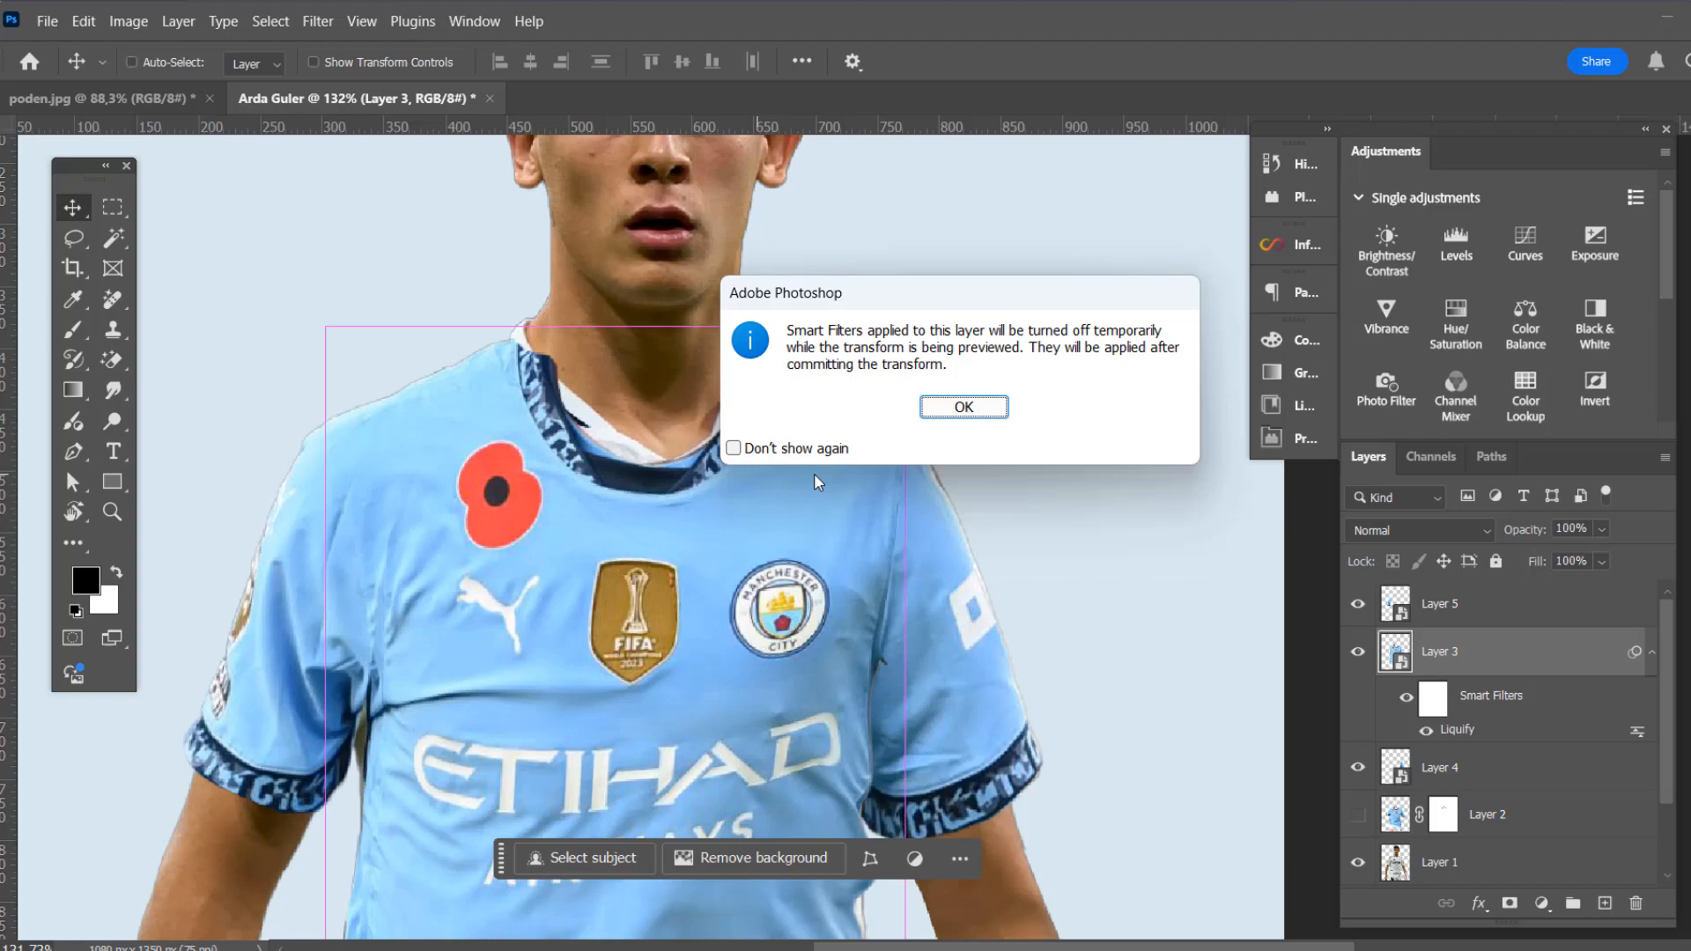
left_click(963, 407)
right_click(766, 489)
left_click(806, 738)
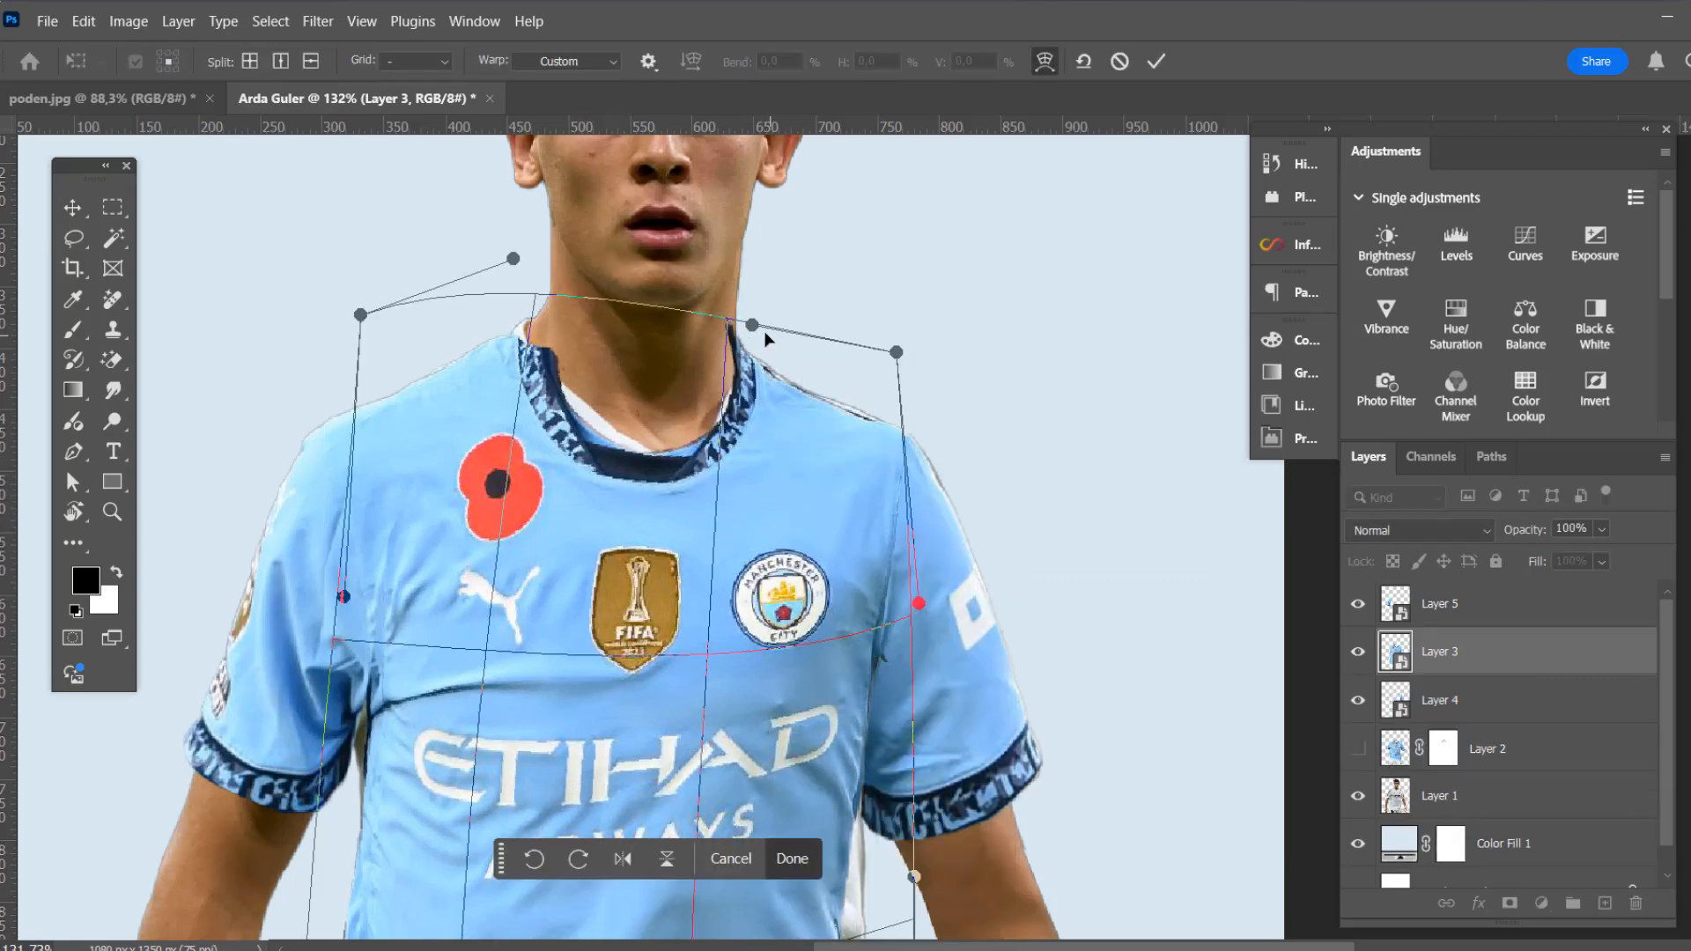
left_click_drag(753, 326, 761, 320)
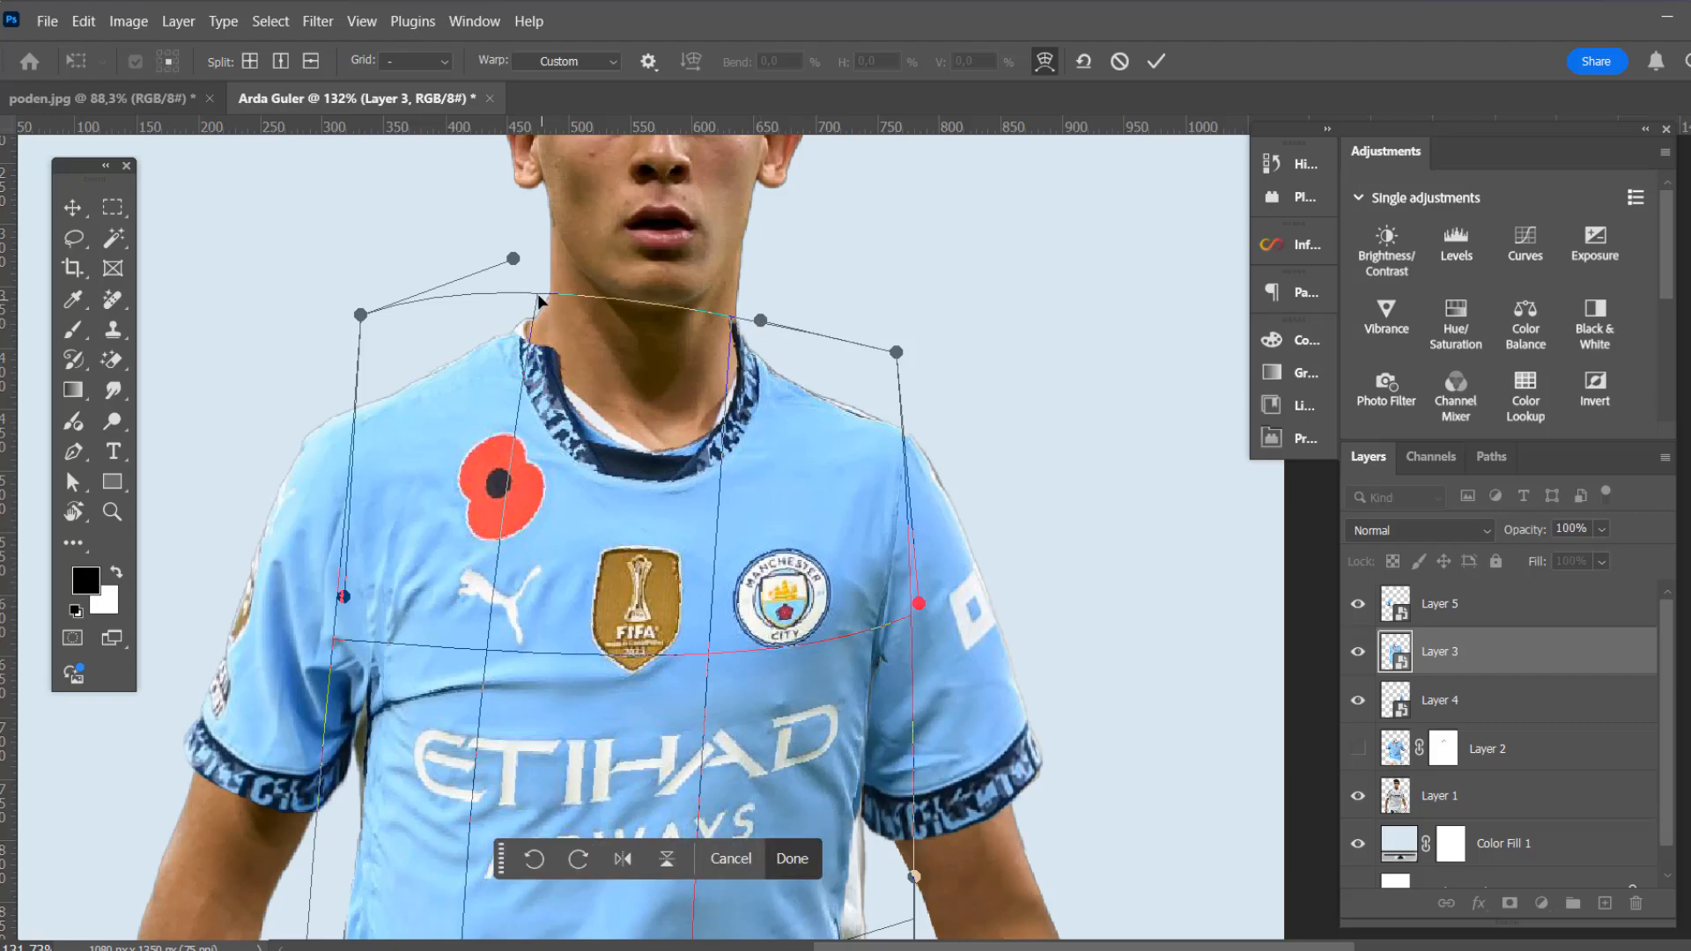
left_click_drag(535, 306, 511, 270)
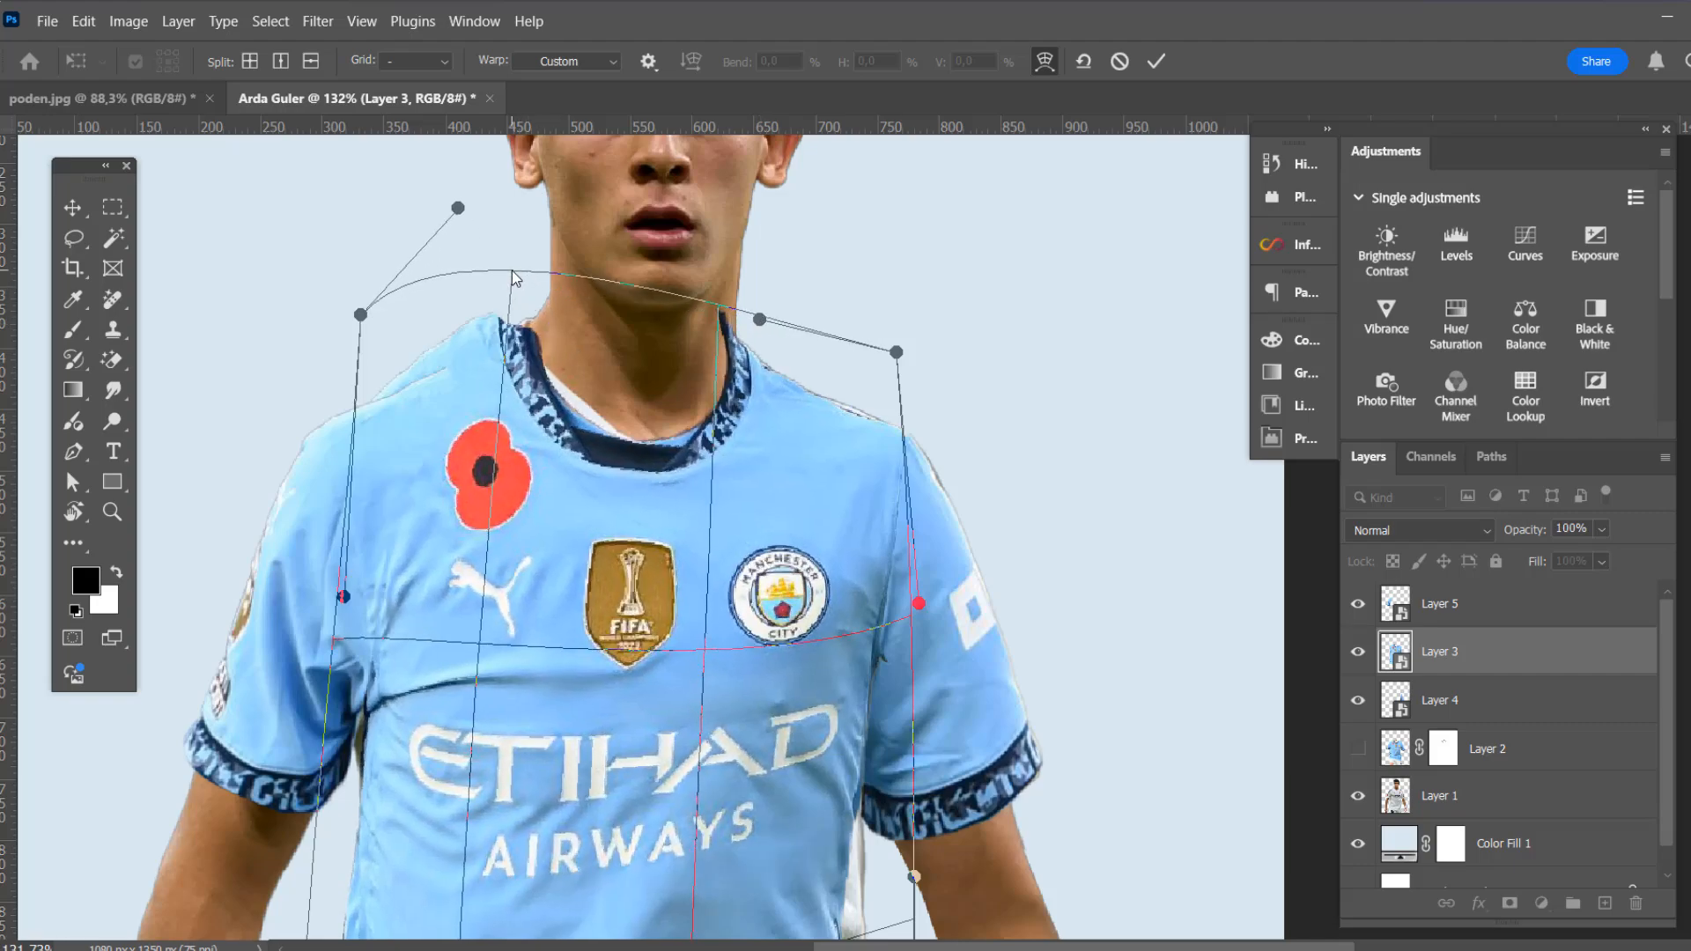
left_click_drag(759, 325, 783, 305)
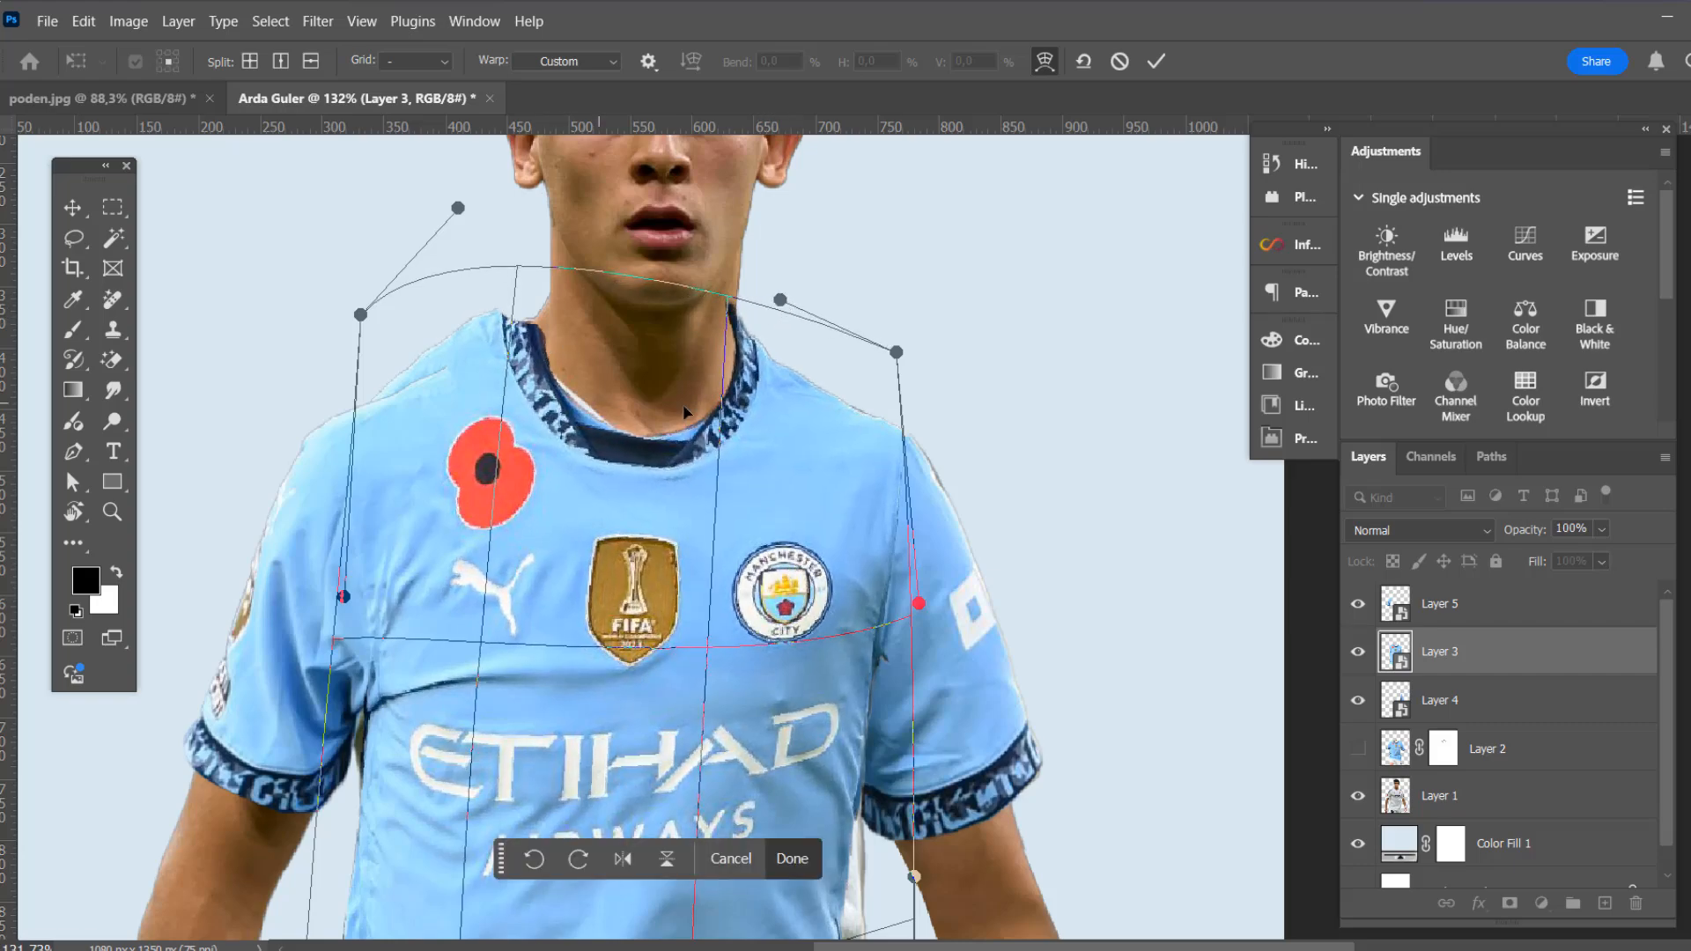
left_click(1156, 62)
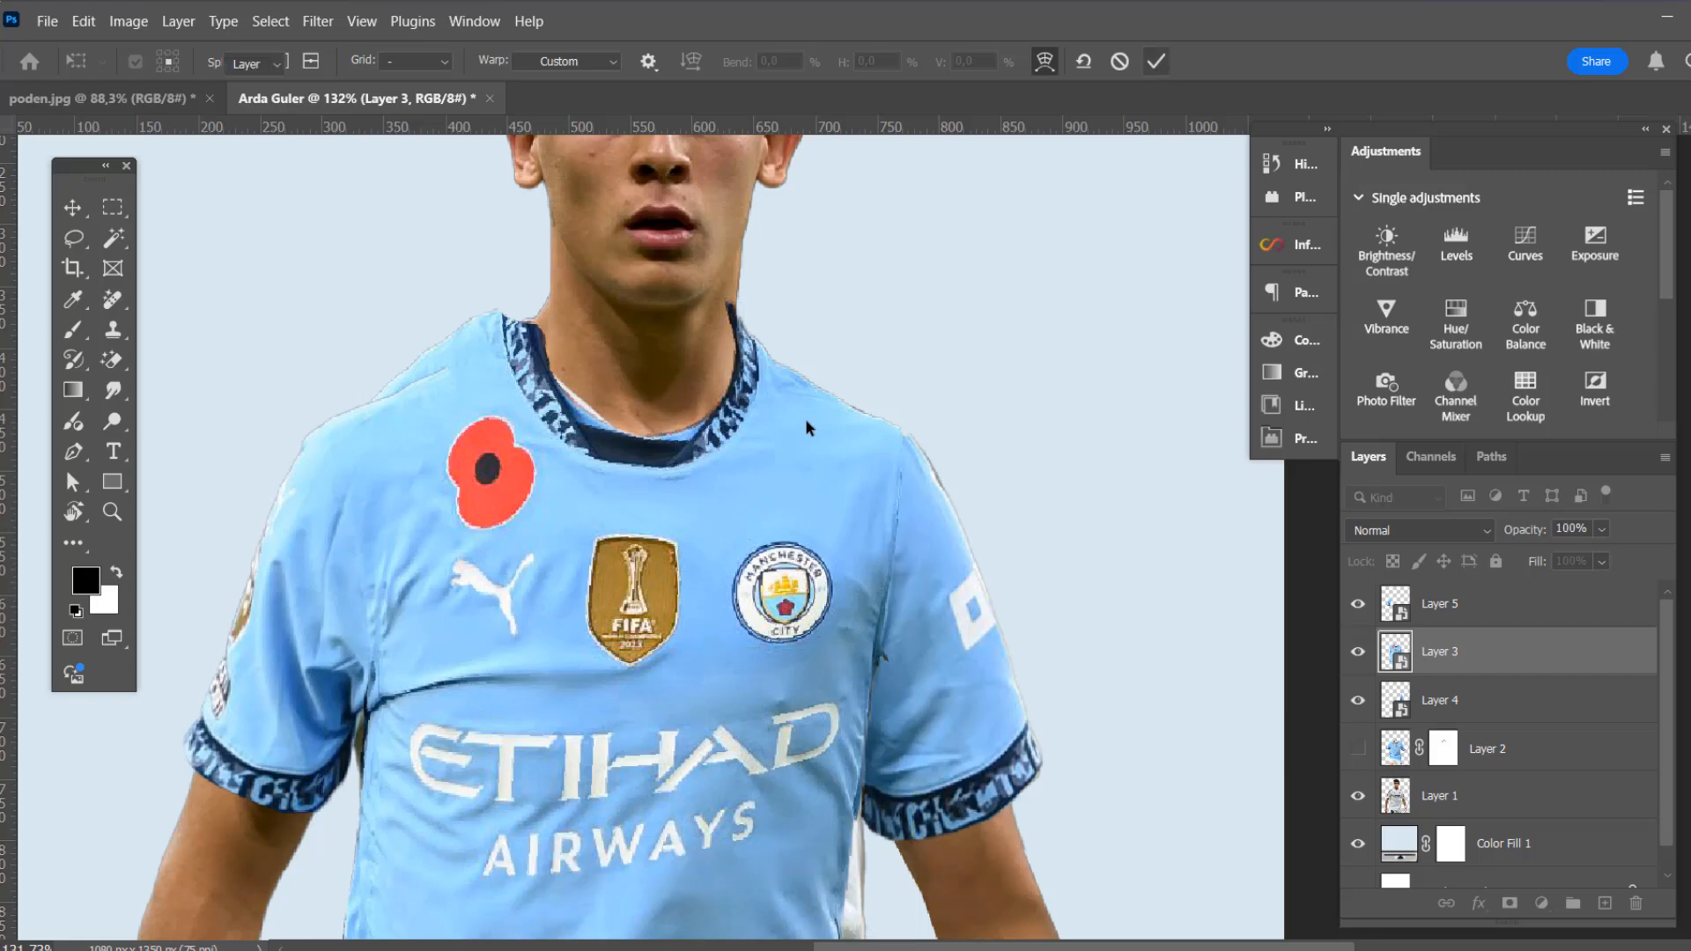
scroll(805, 420, "down", 5)
left_click(1057, 458)
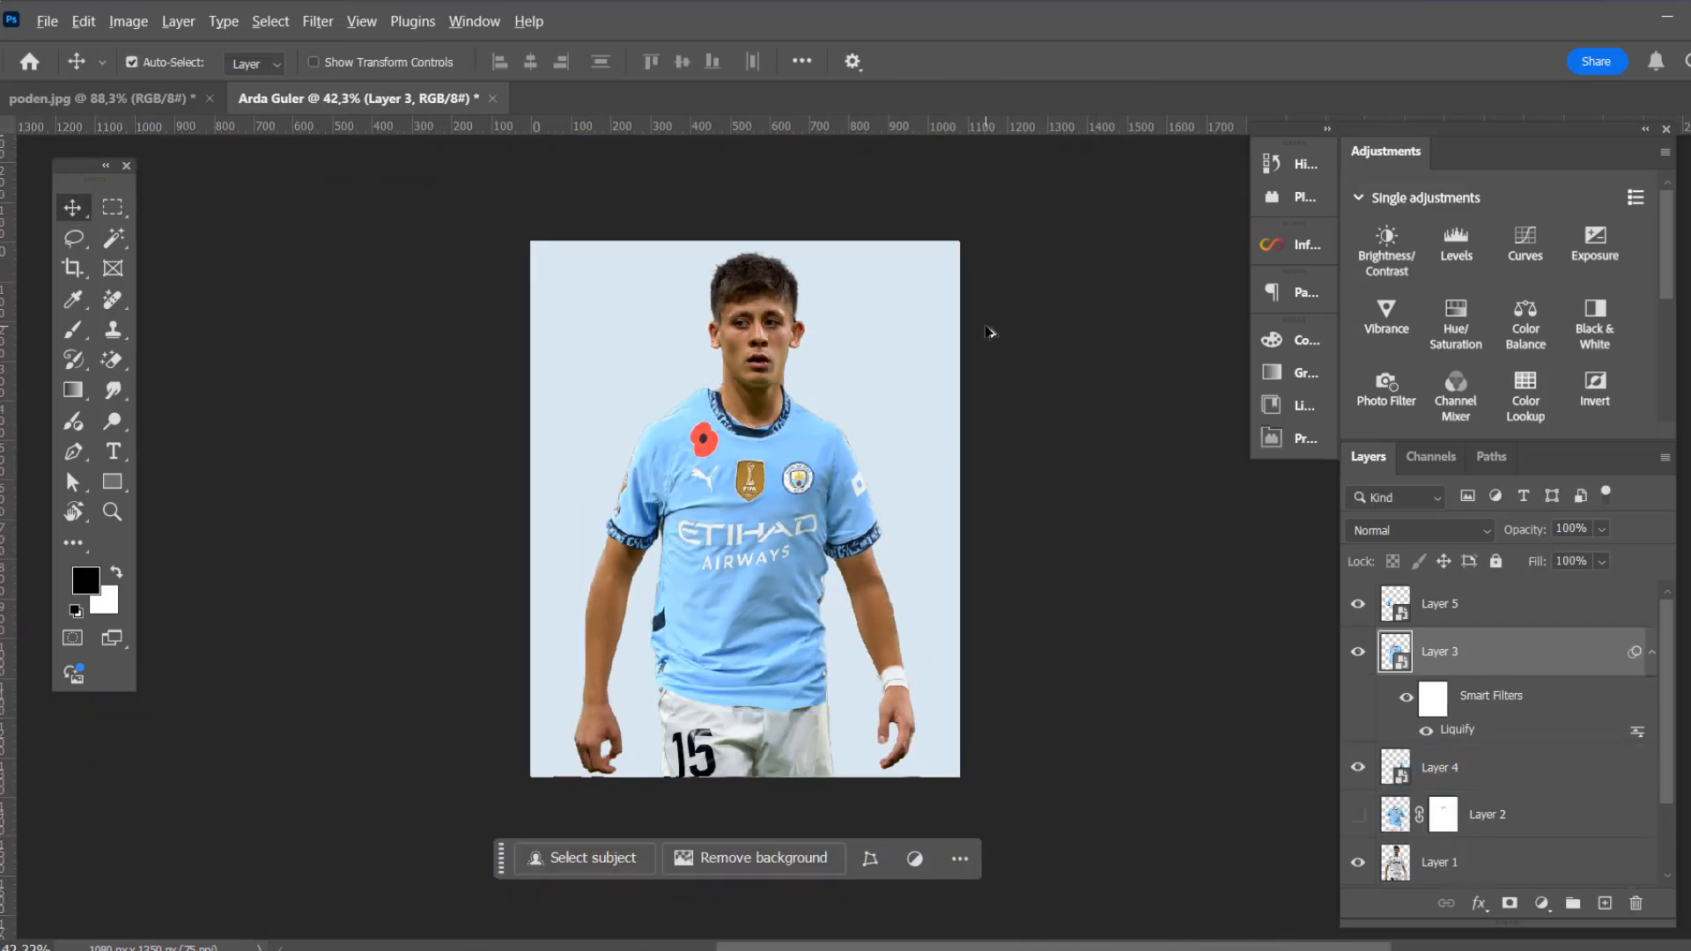
scroll(990, 332, "up", 4)
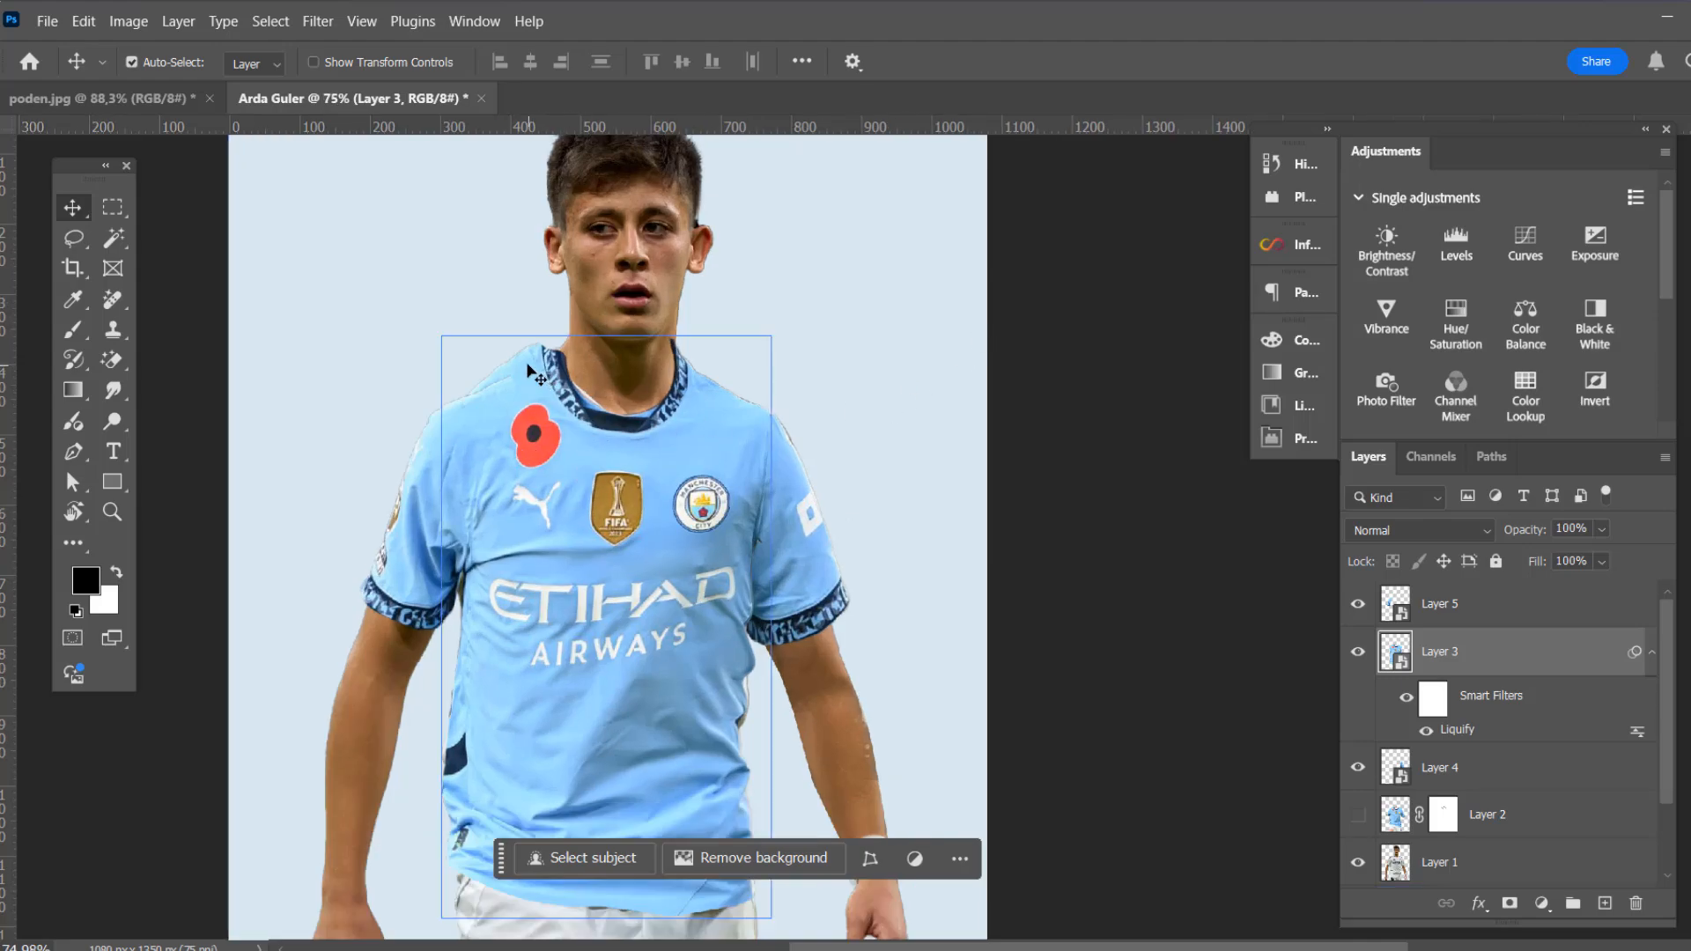
Add a layer mask to Layer 3 and outline the excess above the poppy-side shoulder with the Pen tool, turning the path into a selection
left_click(1359, 653)
left_click(1359, 652)
left_click(1510, 903)
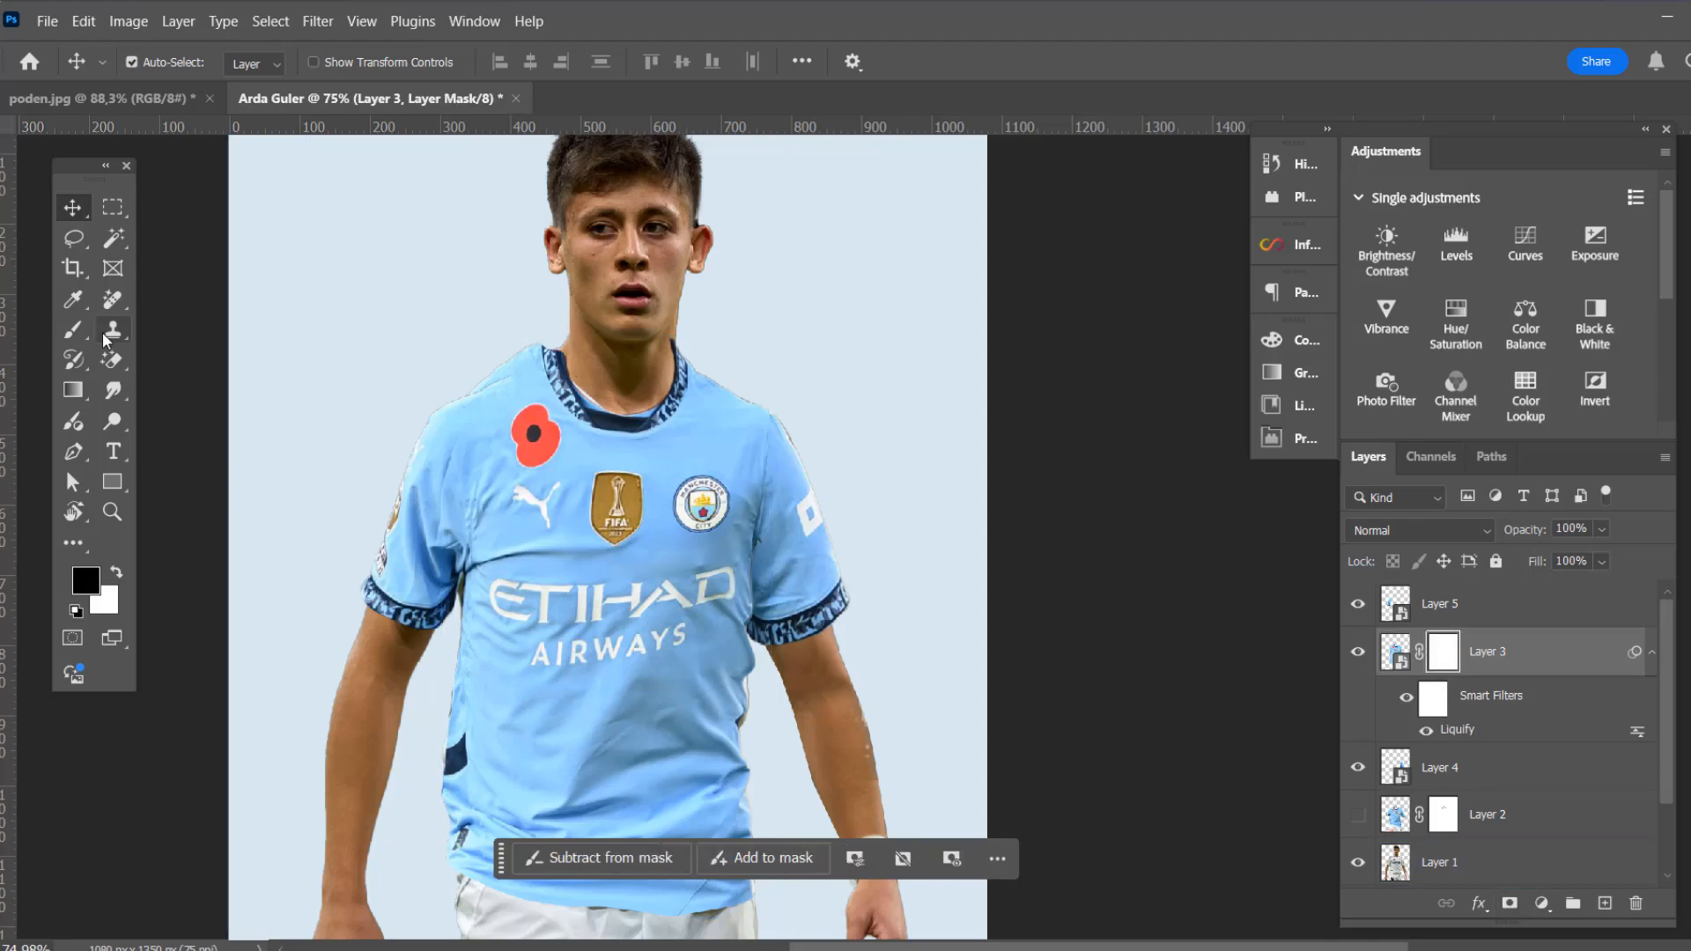
left_click(73, 451)
scroll(476, 403, "up", 1)
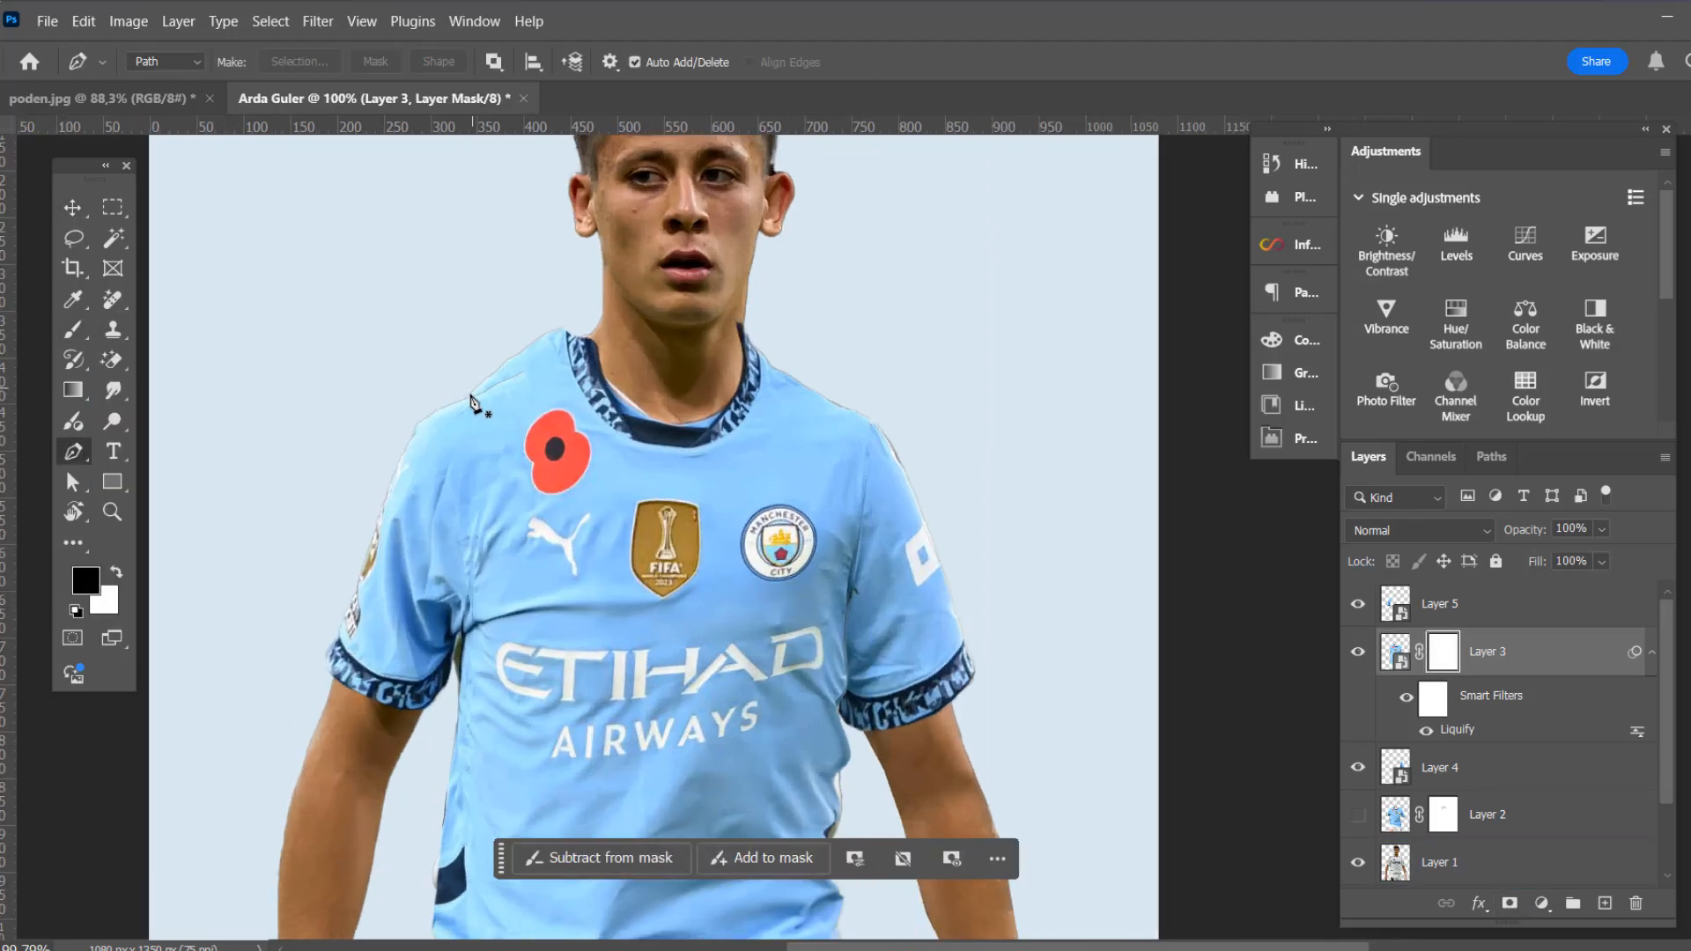
left_click(459, 399)
left_click(496, 385)
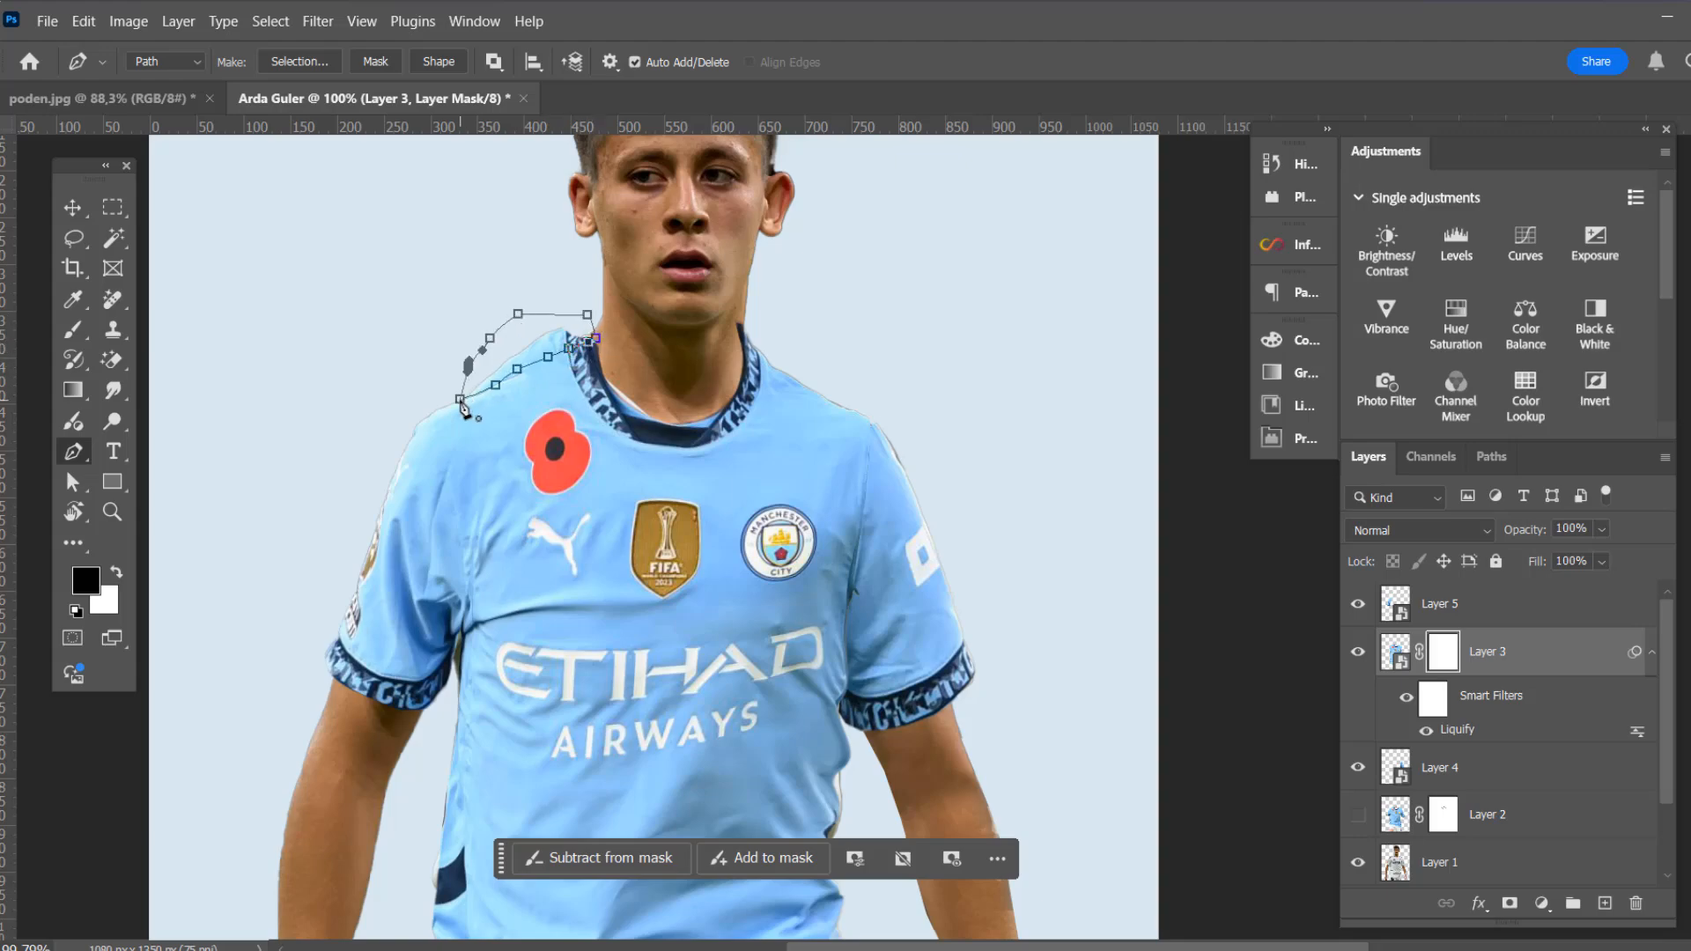
key("ctrl+Return")
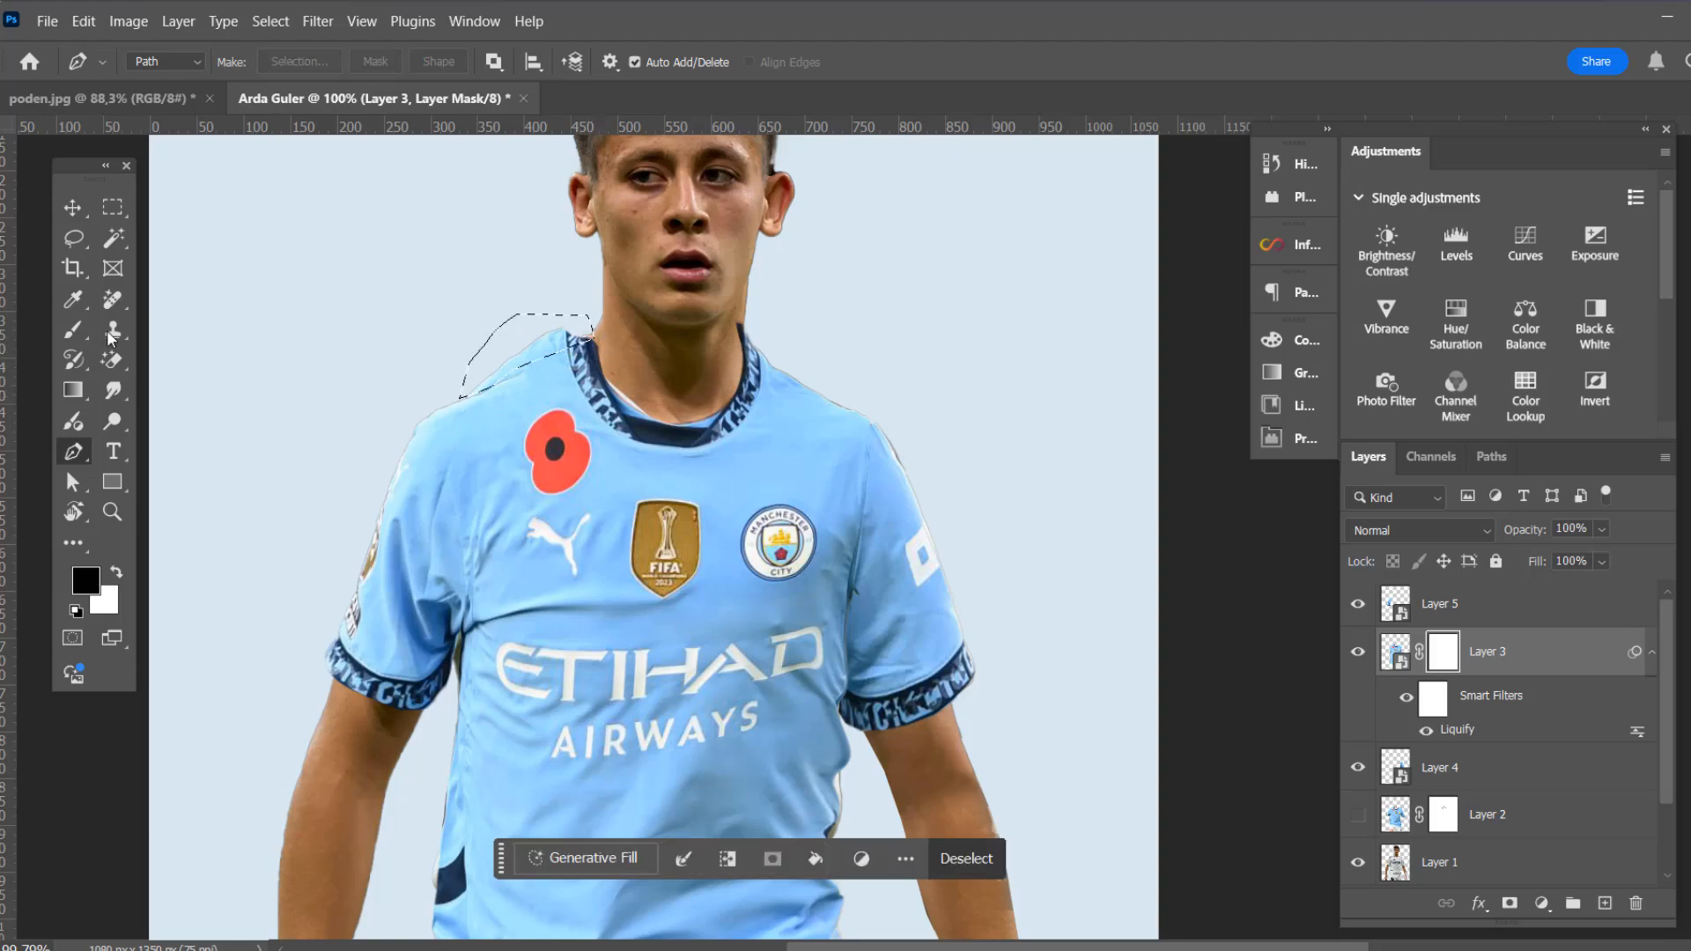
Paint black inside the selection on Layer 3's mask to hide the raised poppy-side shoulder edge, and deselect
key("b")
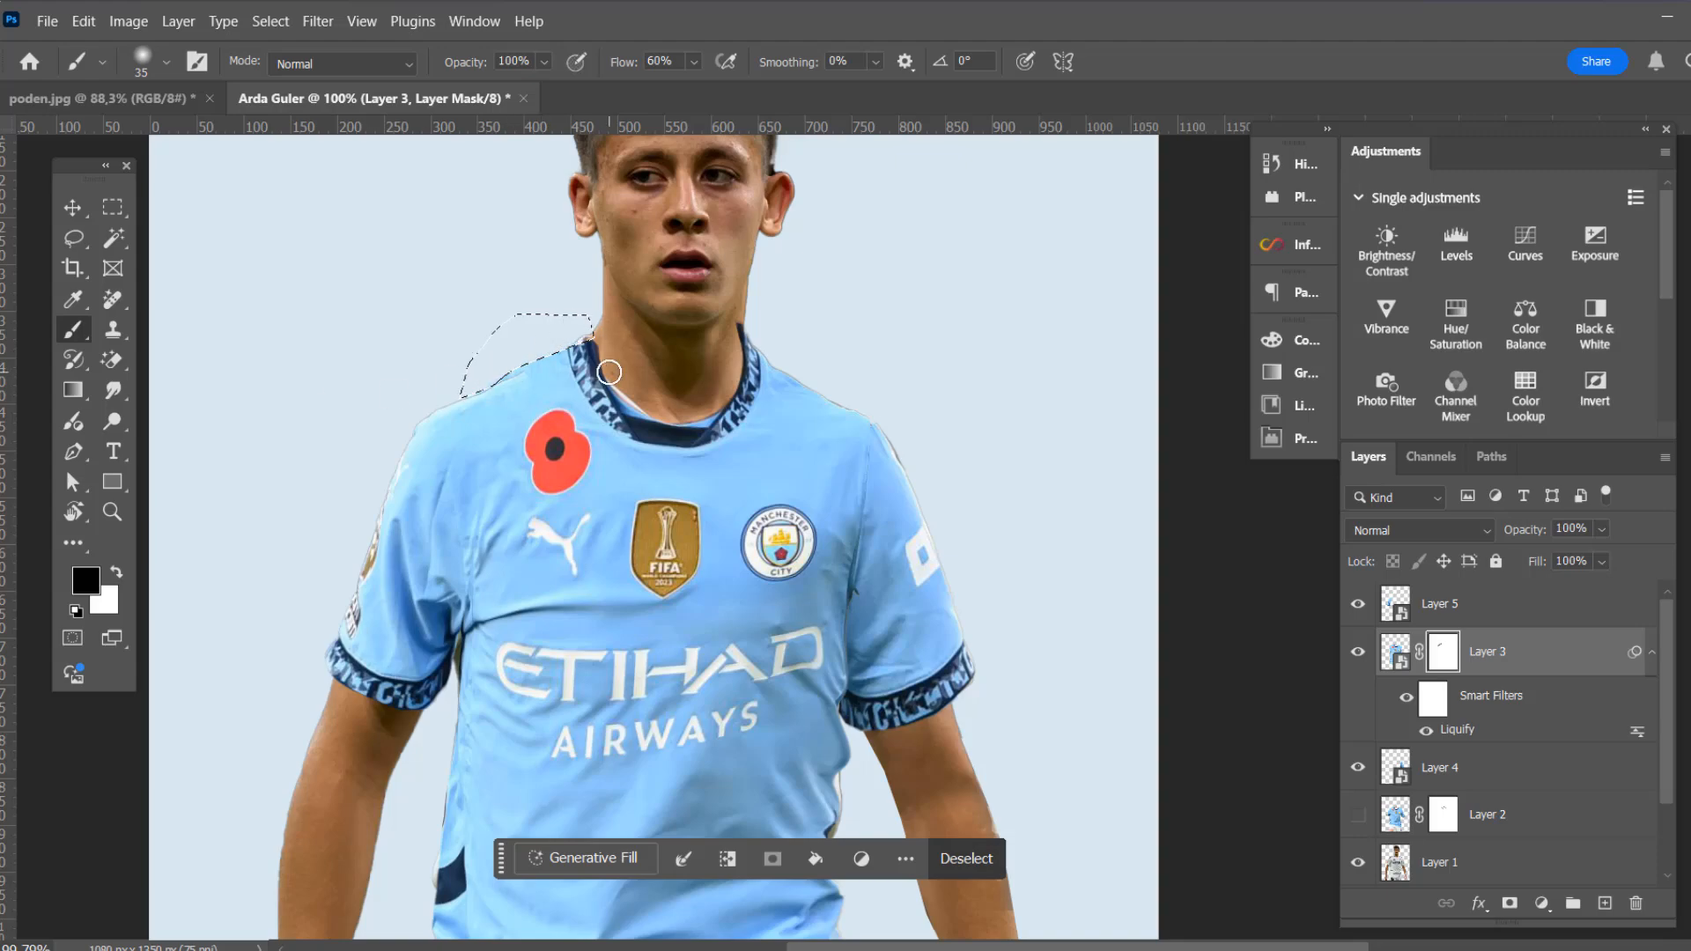
key("ctrl+d")
scroll(772, 355, "down", 3)
scroll(775, 361, "up", 6)
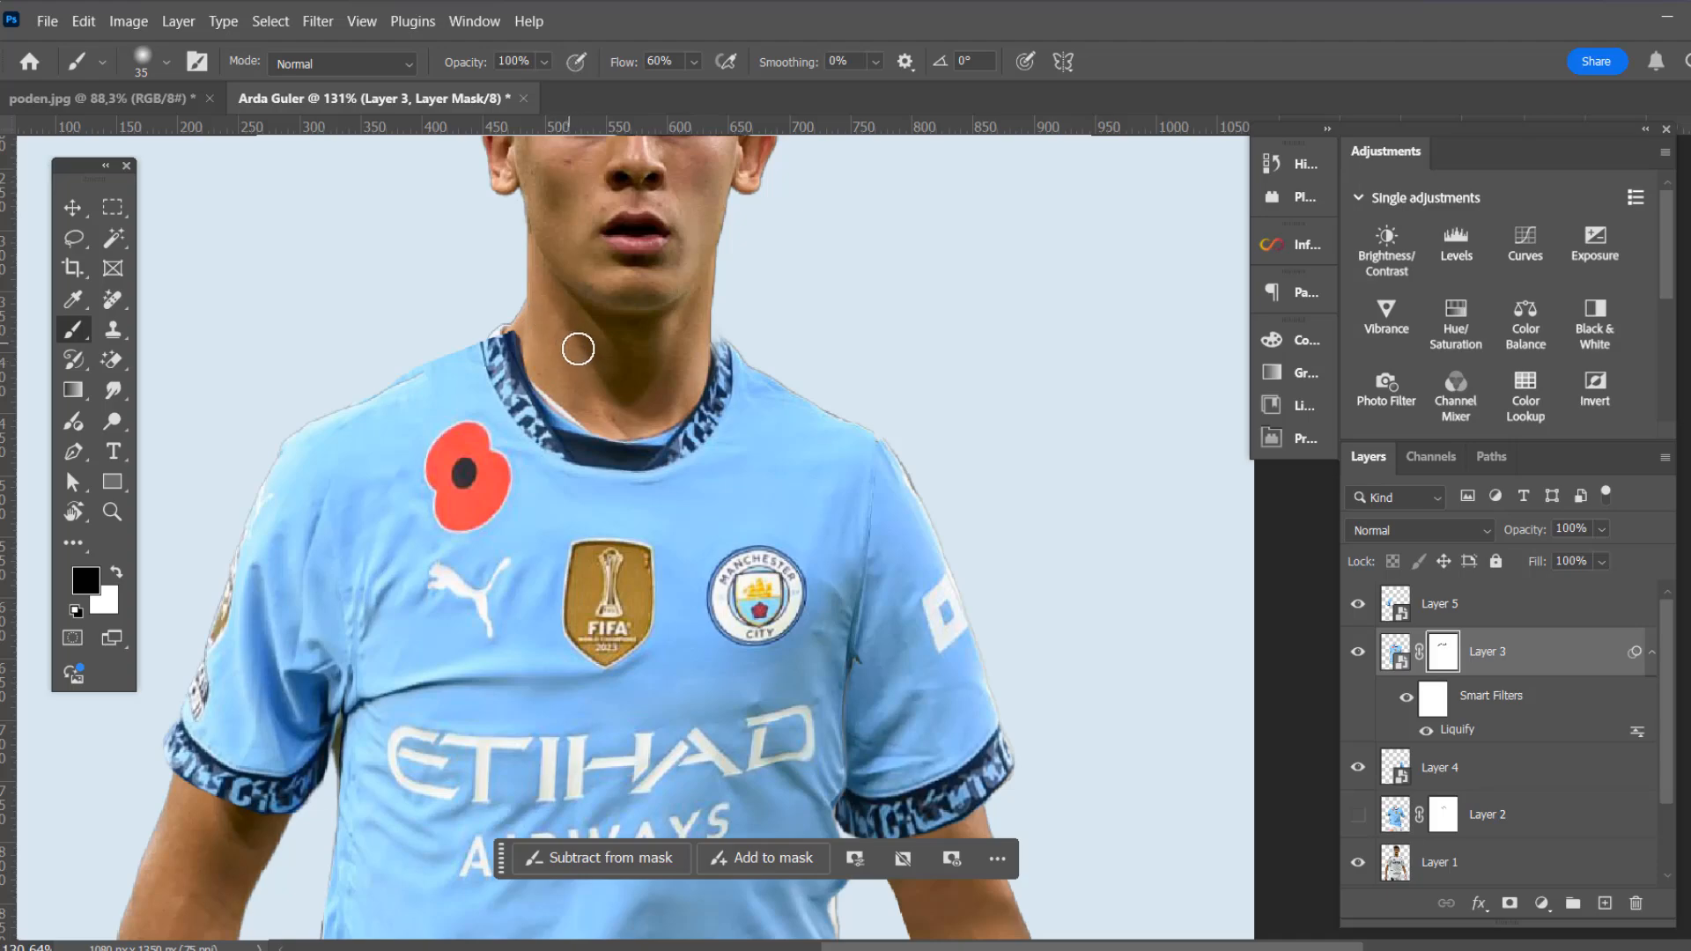
Try to free-transform the torso piece on Layer 3 while its layer mask is still linked
left_click(85, 207)
scroll(525, 369, "up", 2)
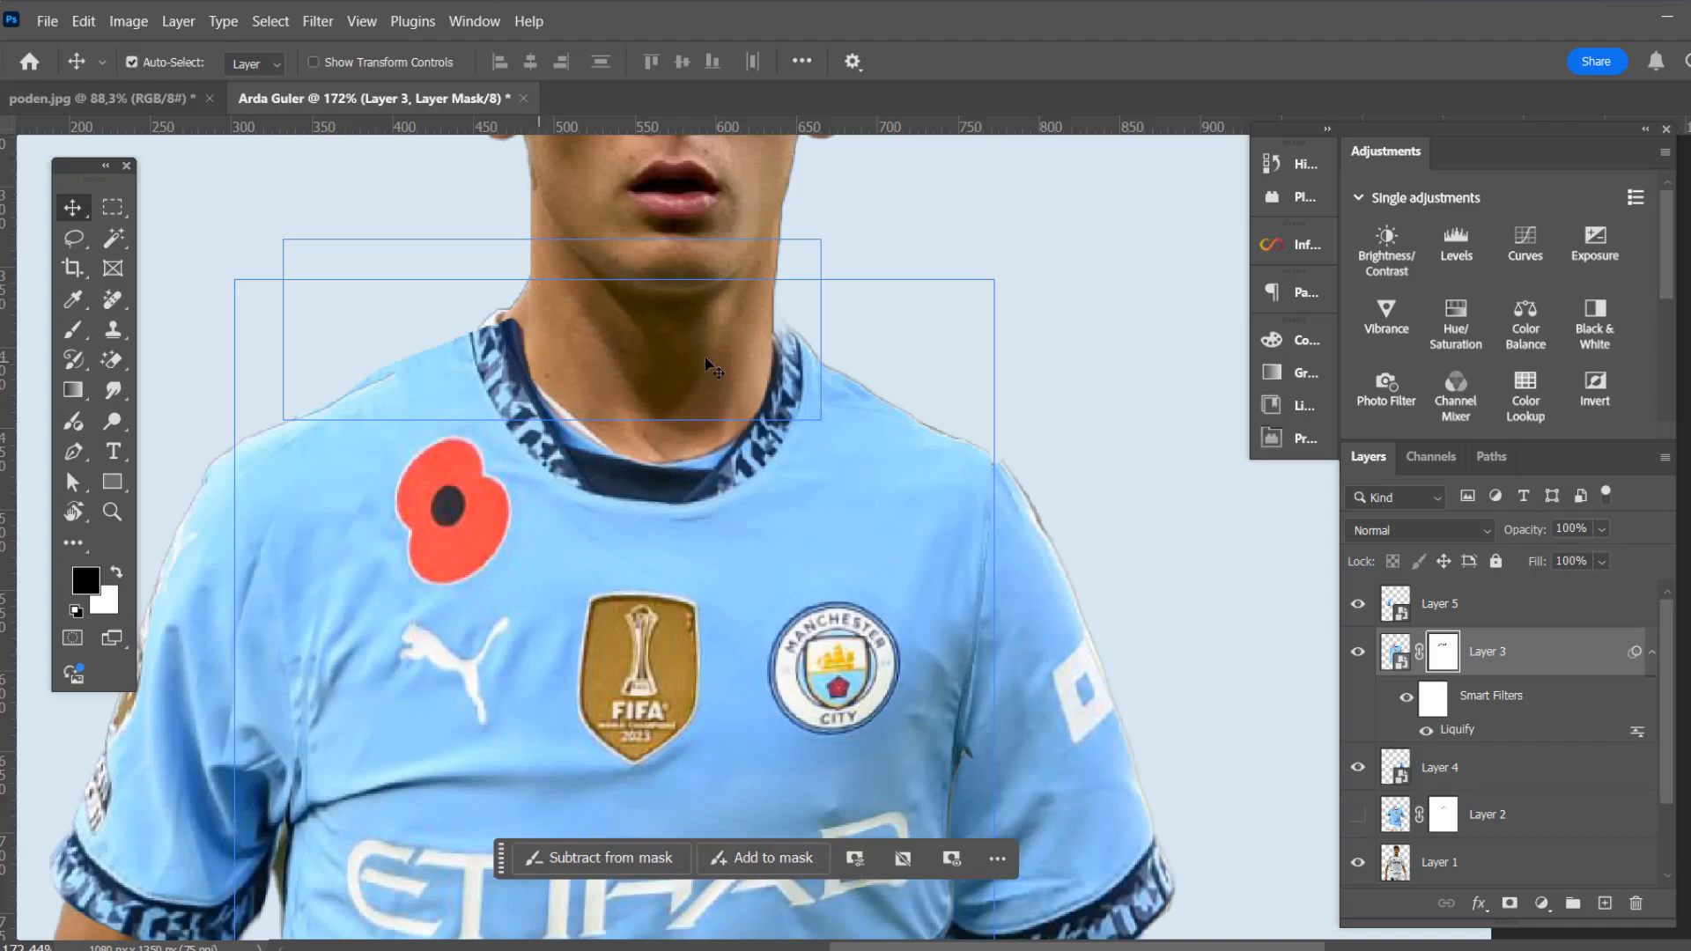
key("ctrl+t")
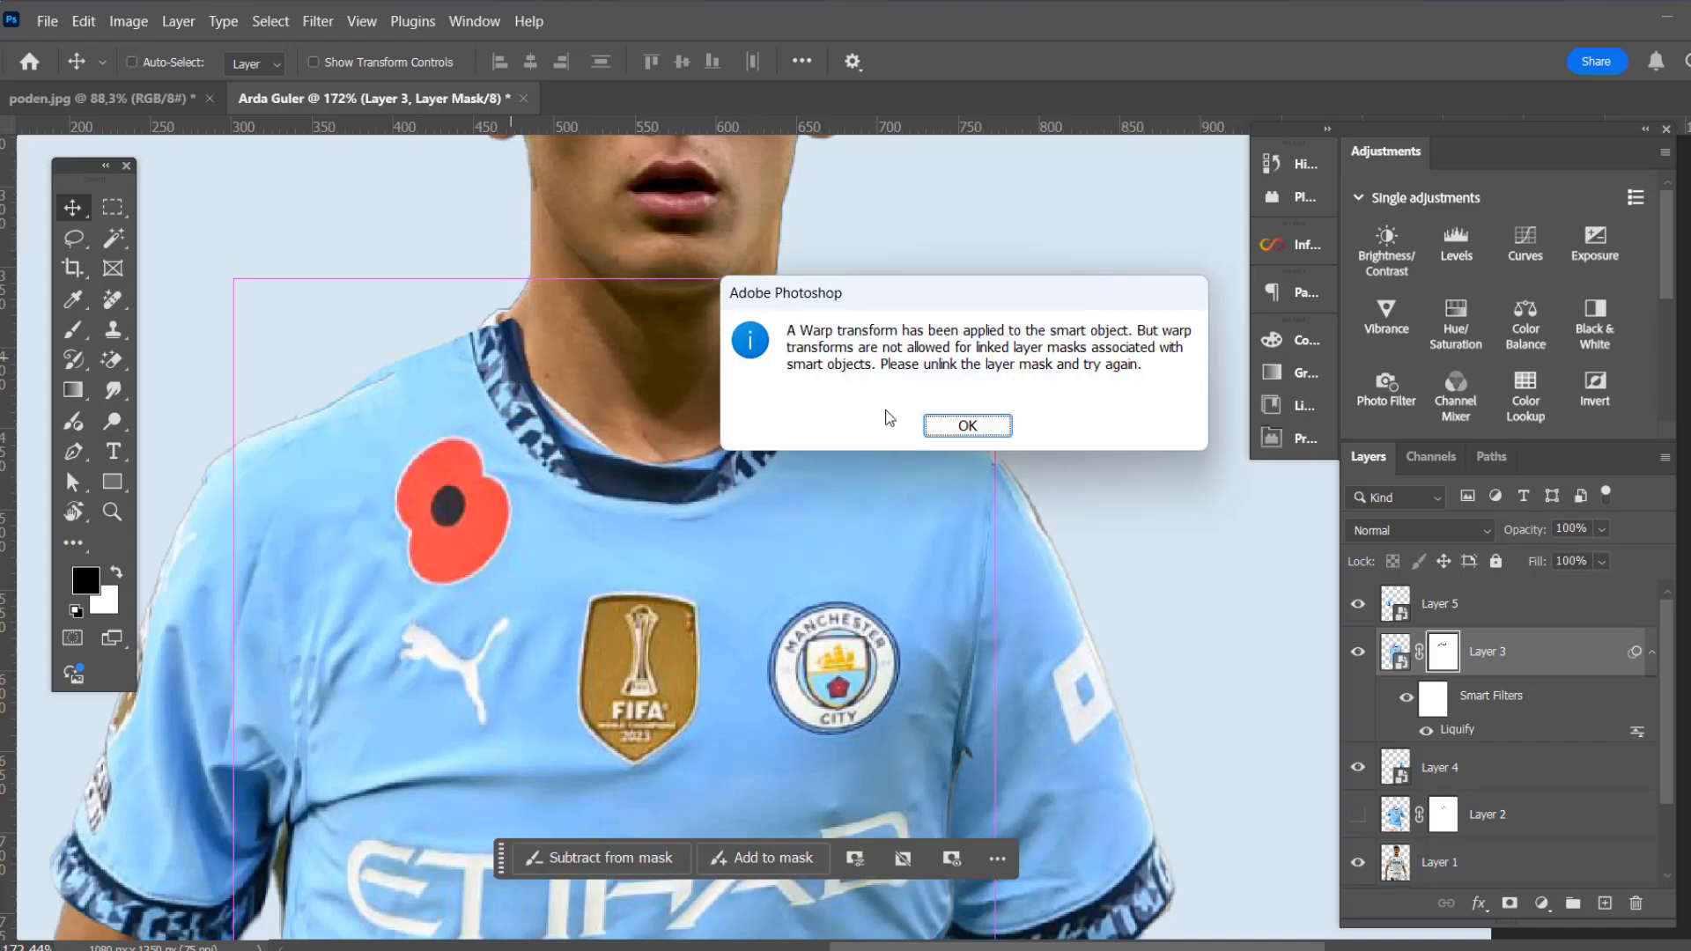
left_click(967, 425)
left_click(1396, 654)
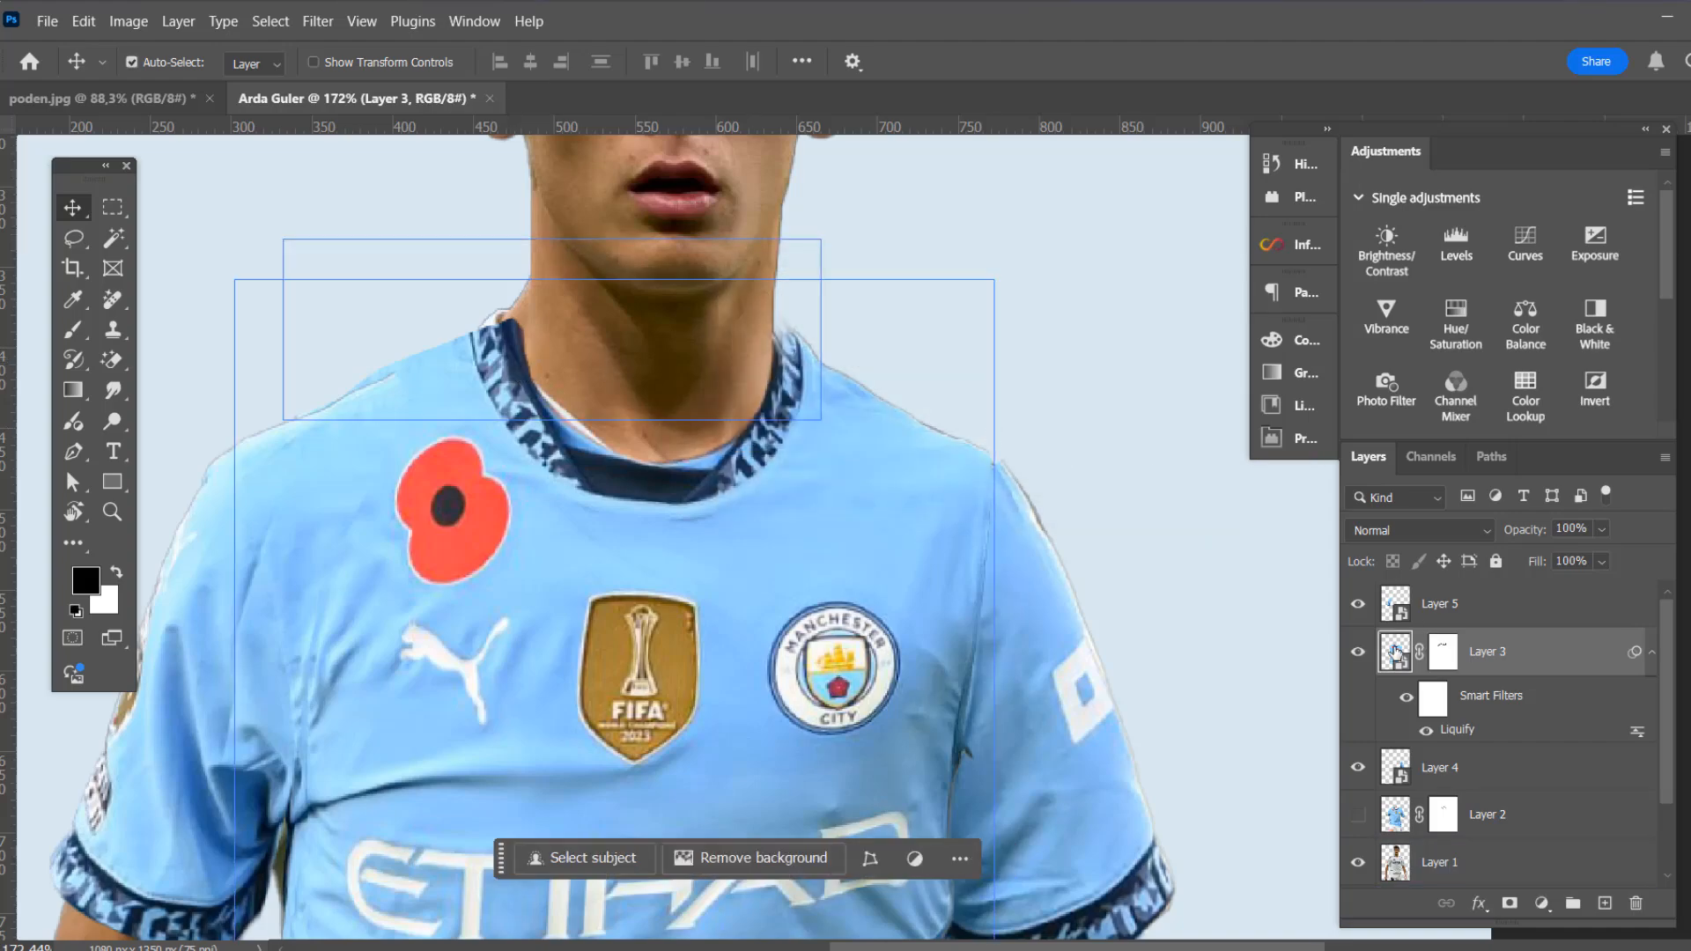
key("ctrl+t")
left_click(969, 425)
right_click(472, 401)
left_click(761, 540)
key("ctrl+t")
left_click(968, 424)
left_click(1359, 652)
left_click(1359, 653)
scroll(525, 357, "down", 5)
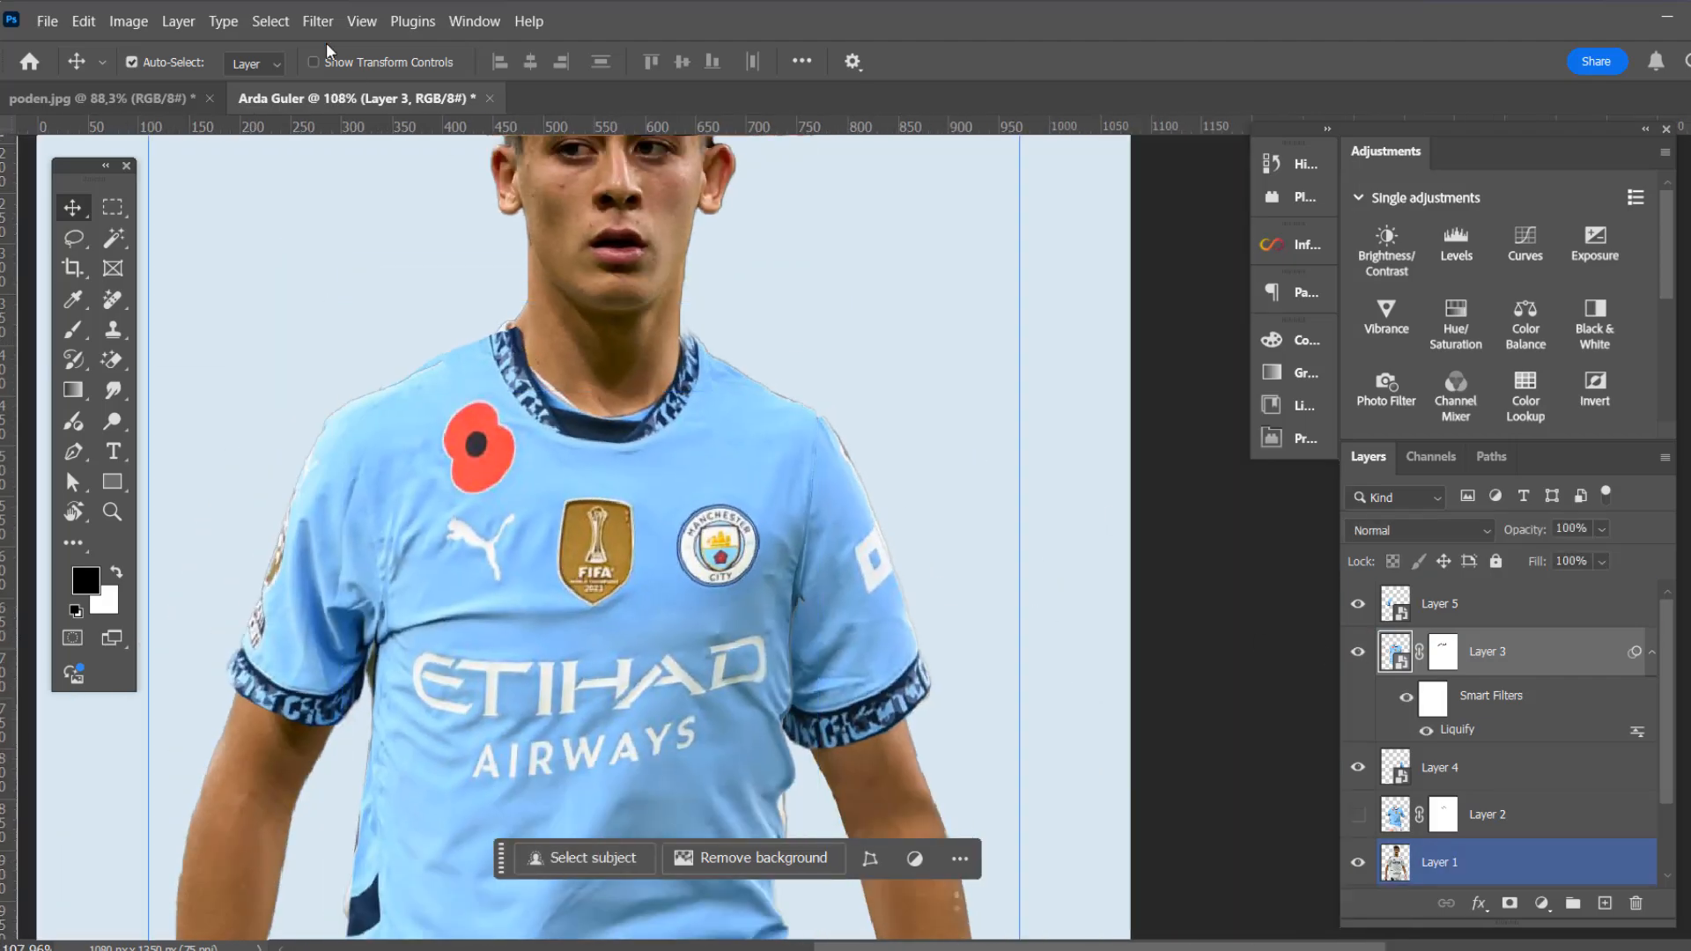
right_click(504, 515)
left_click(748, 504)
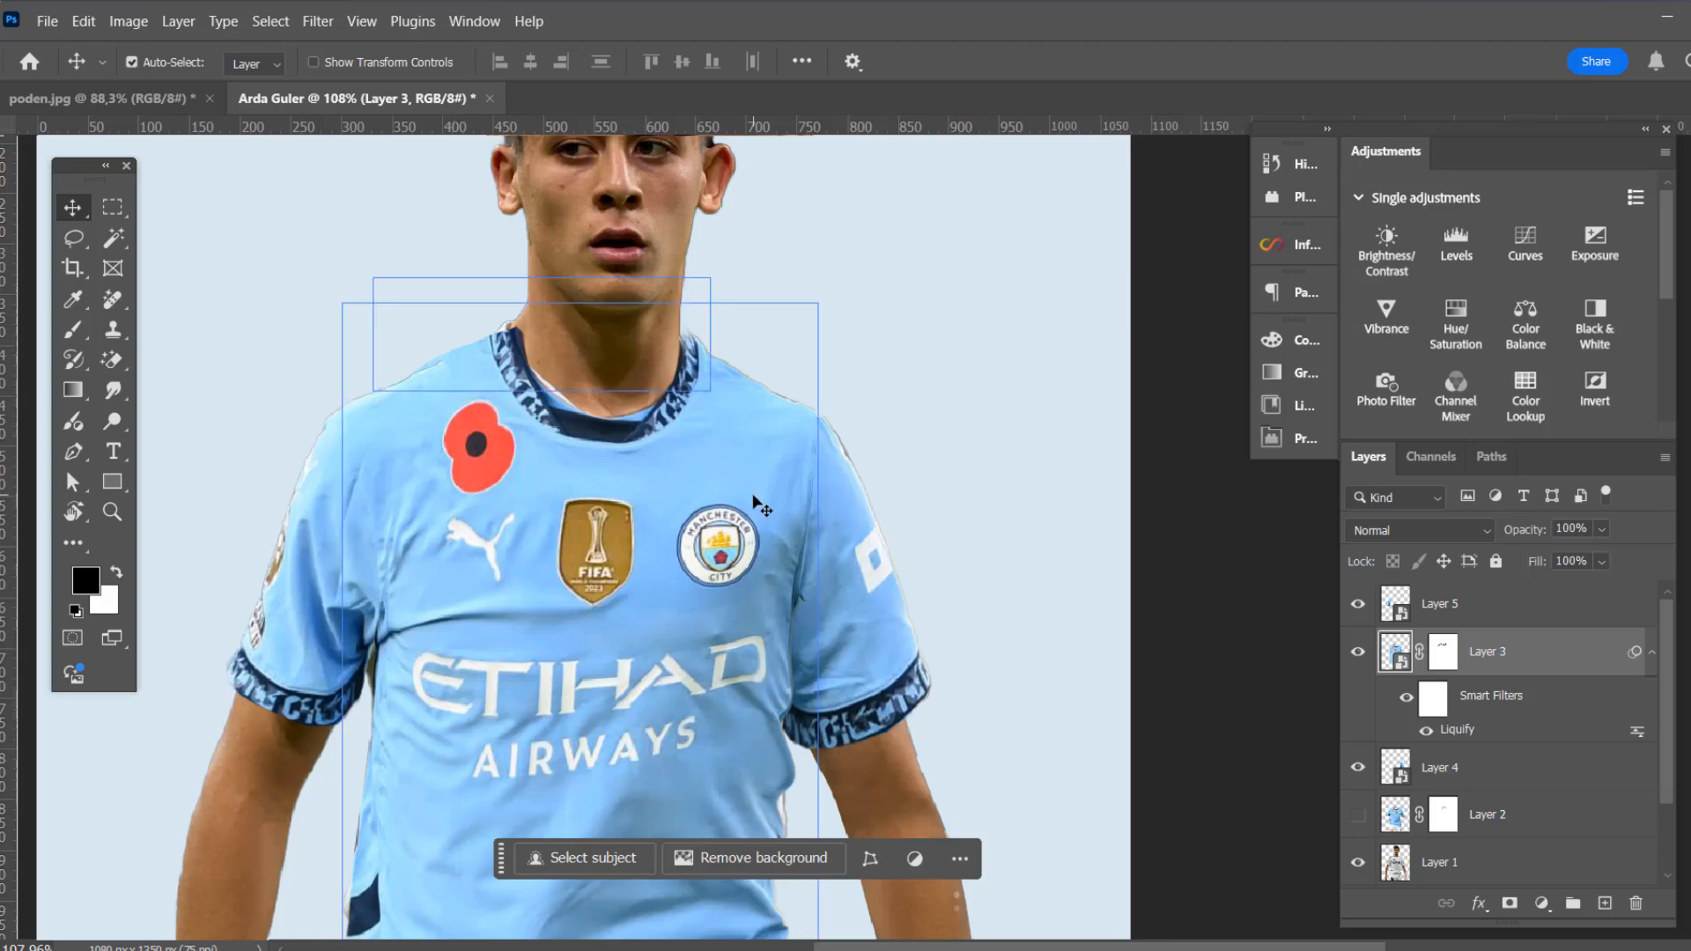
key("ctrl+t")
left_click(938, 426)
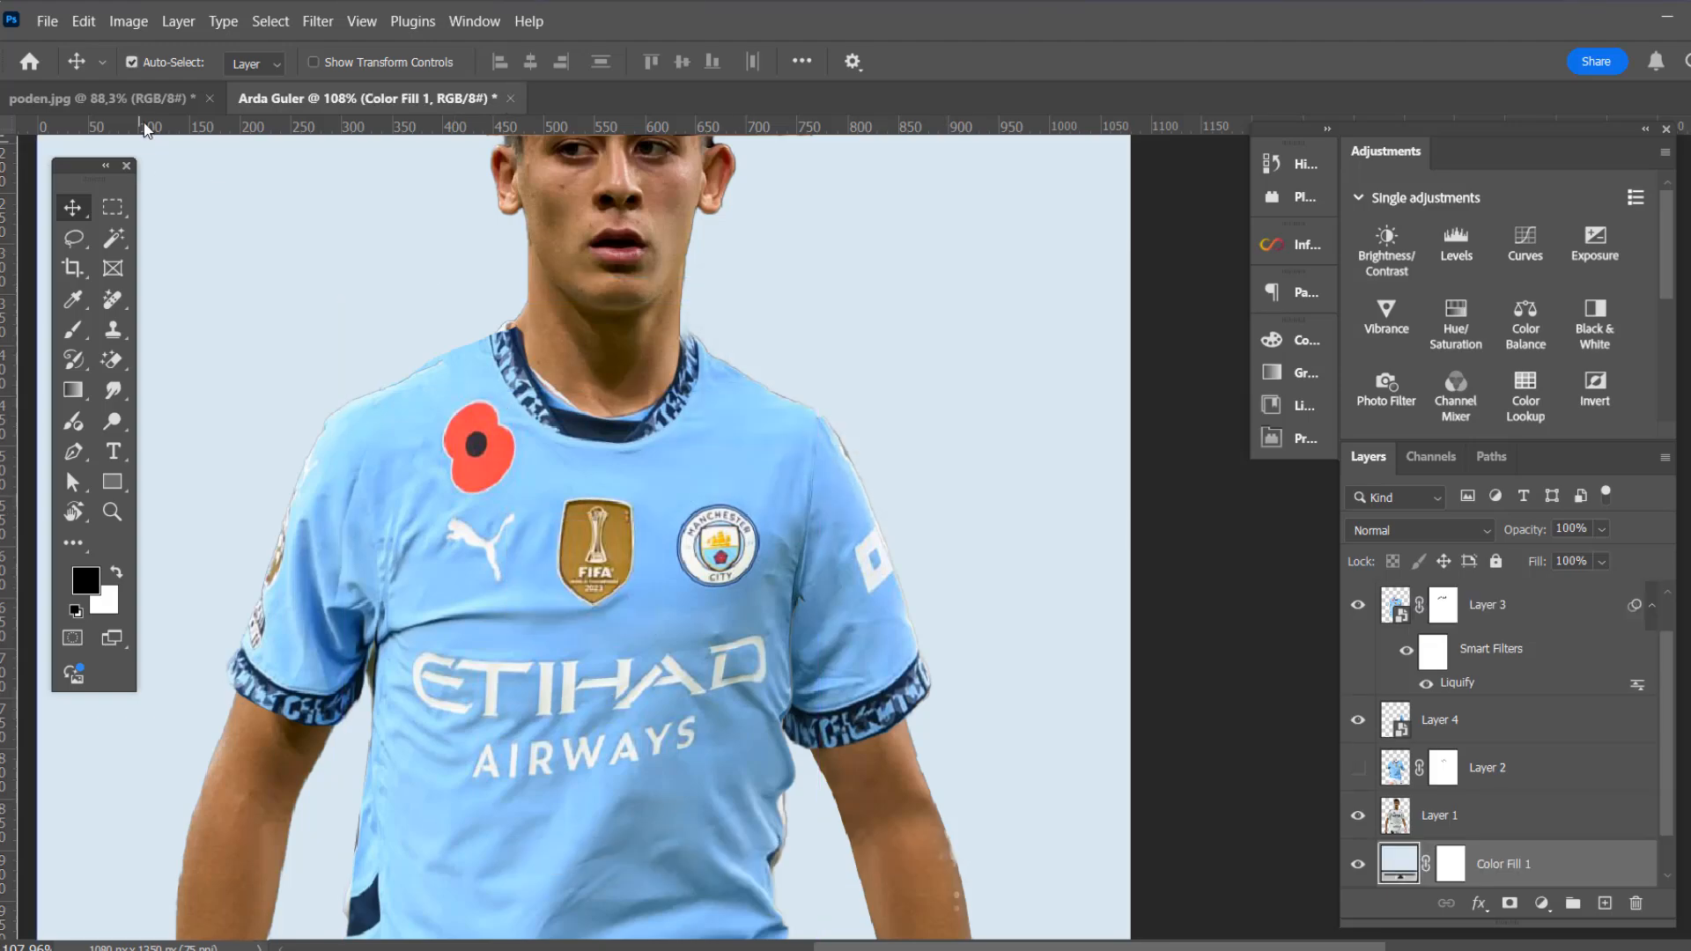
Convert the masked Layer 3 to a smart object and warp its upper edge down on the poppy side and up on the crest side
right_click(1596, 610)
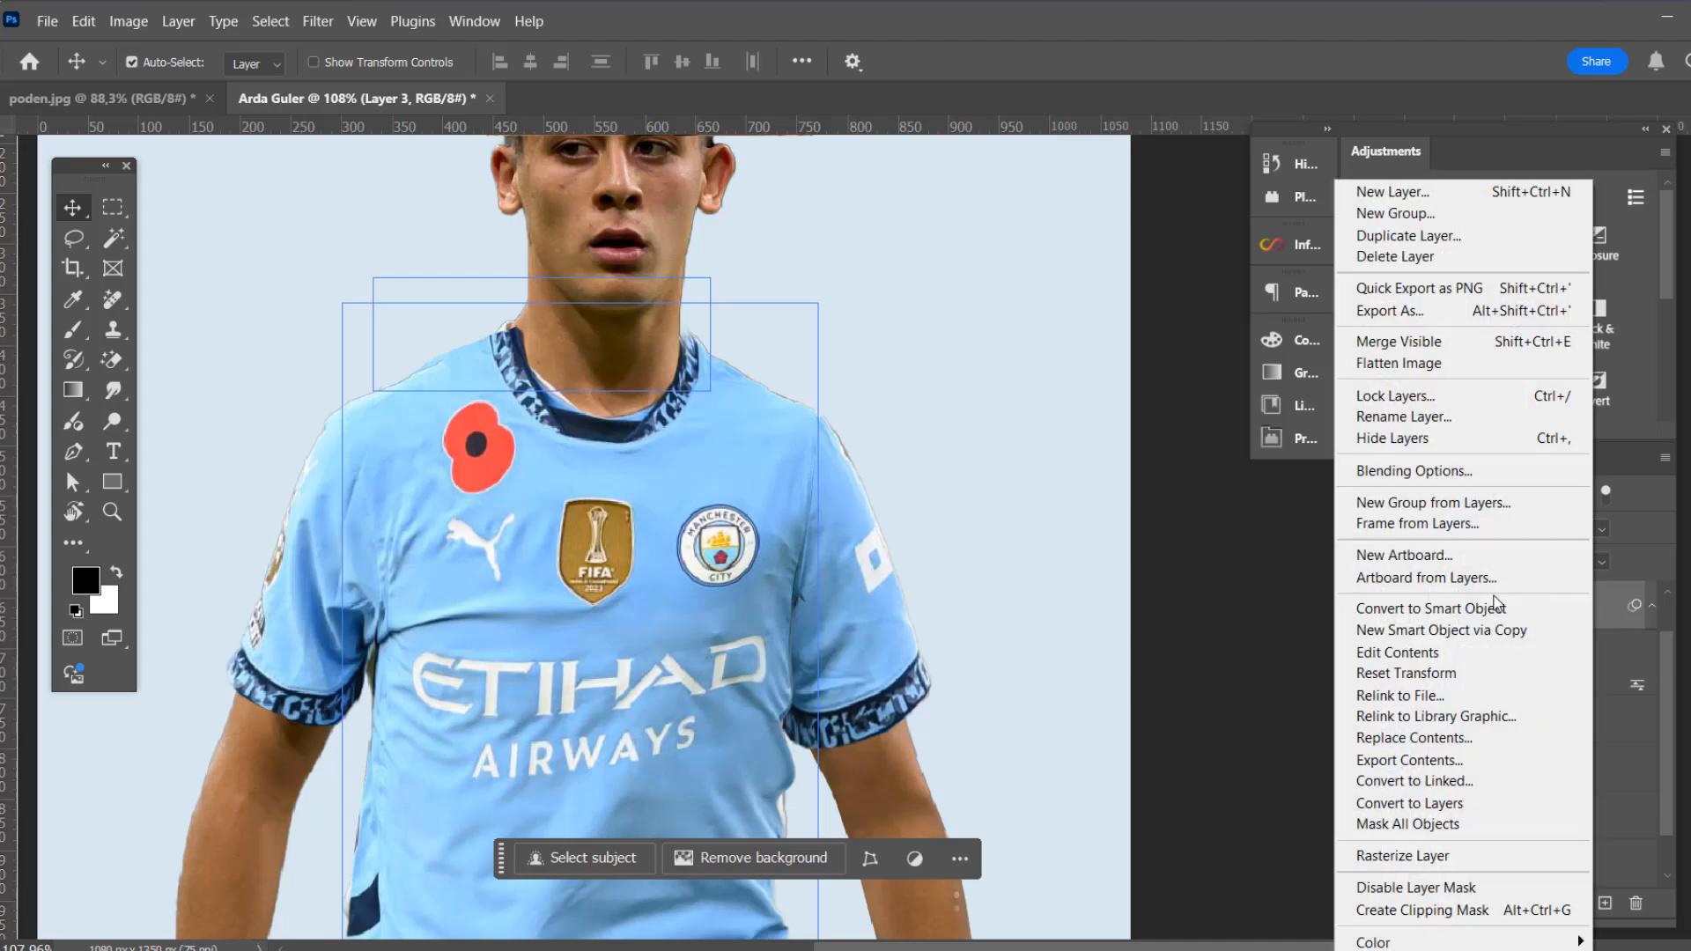
left_click(1439, 610)
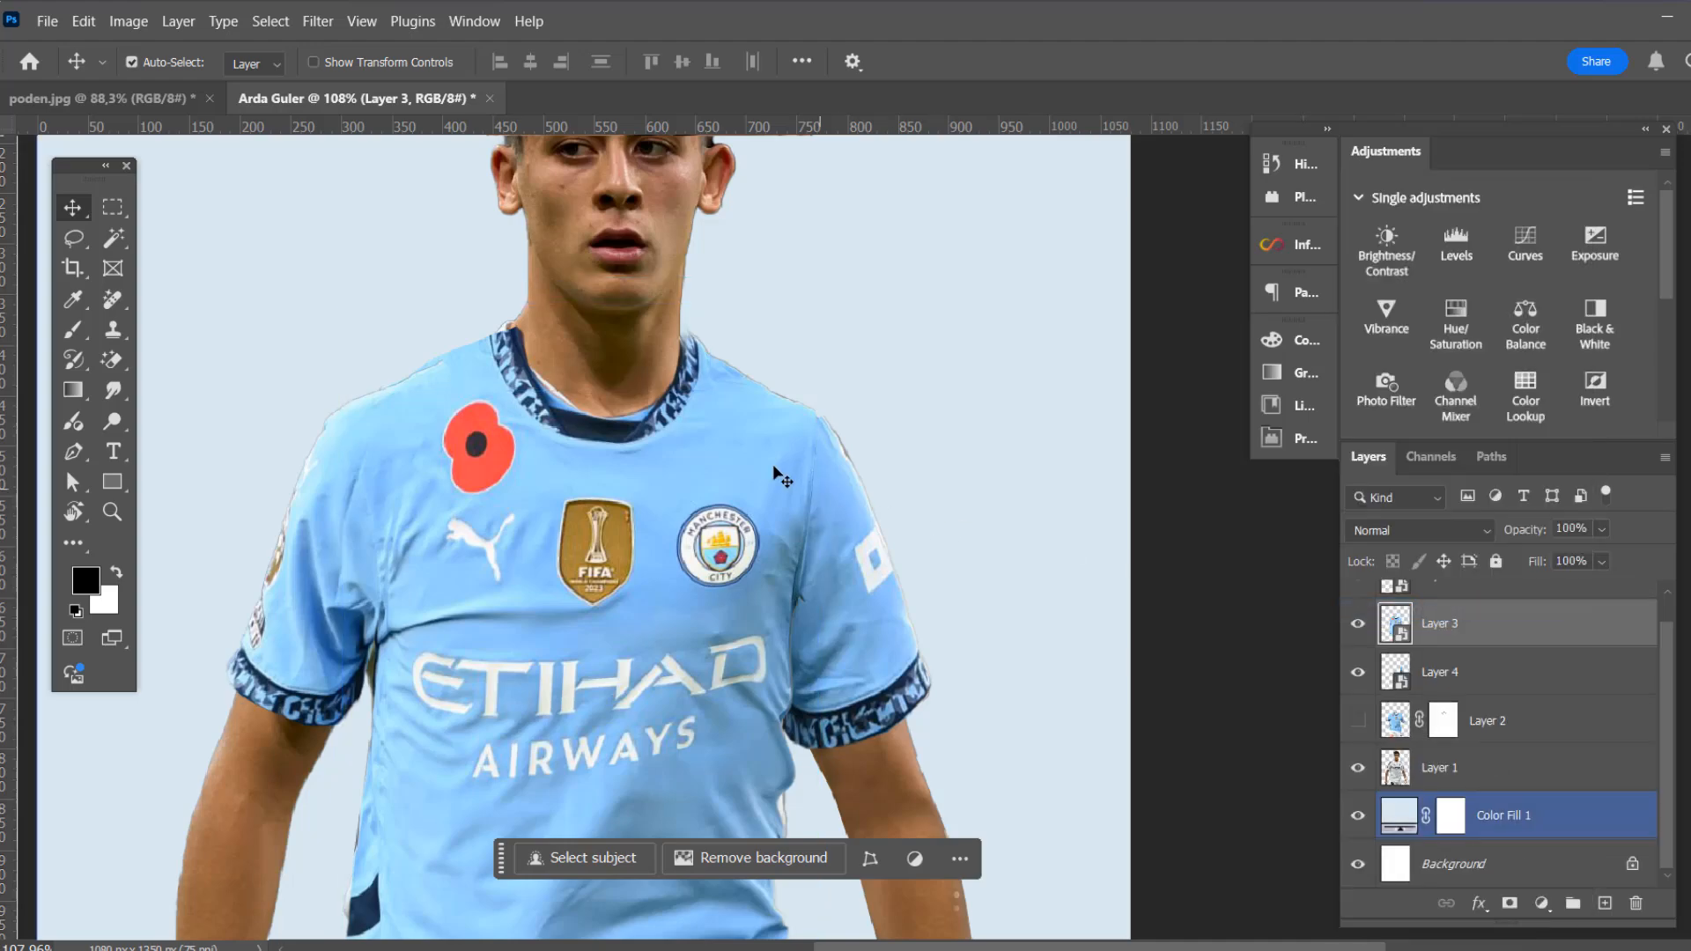
key("ctrl+t")
right_click(708, 436)
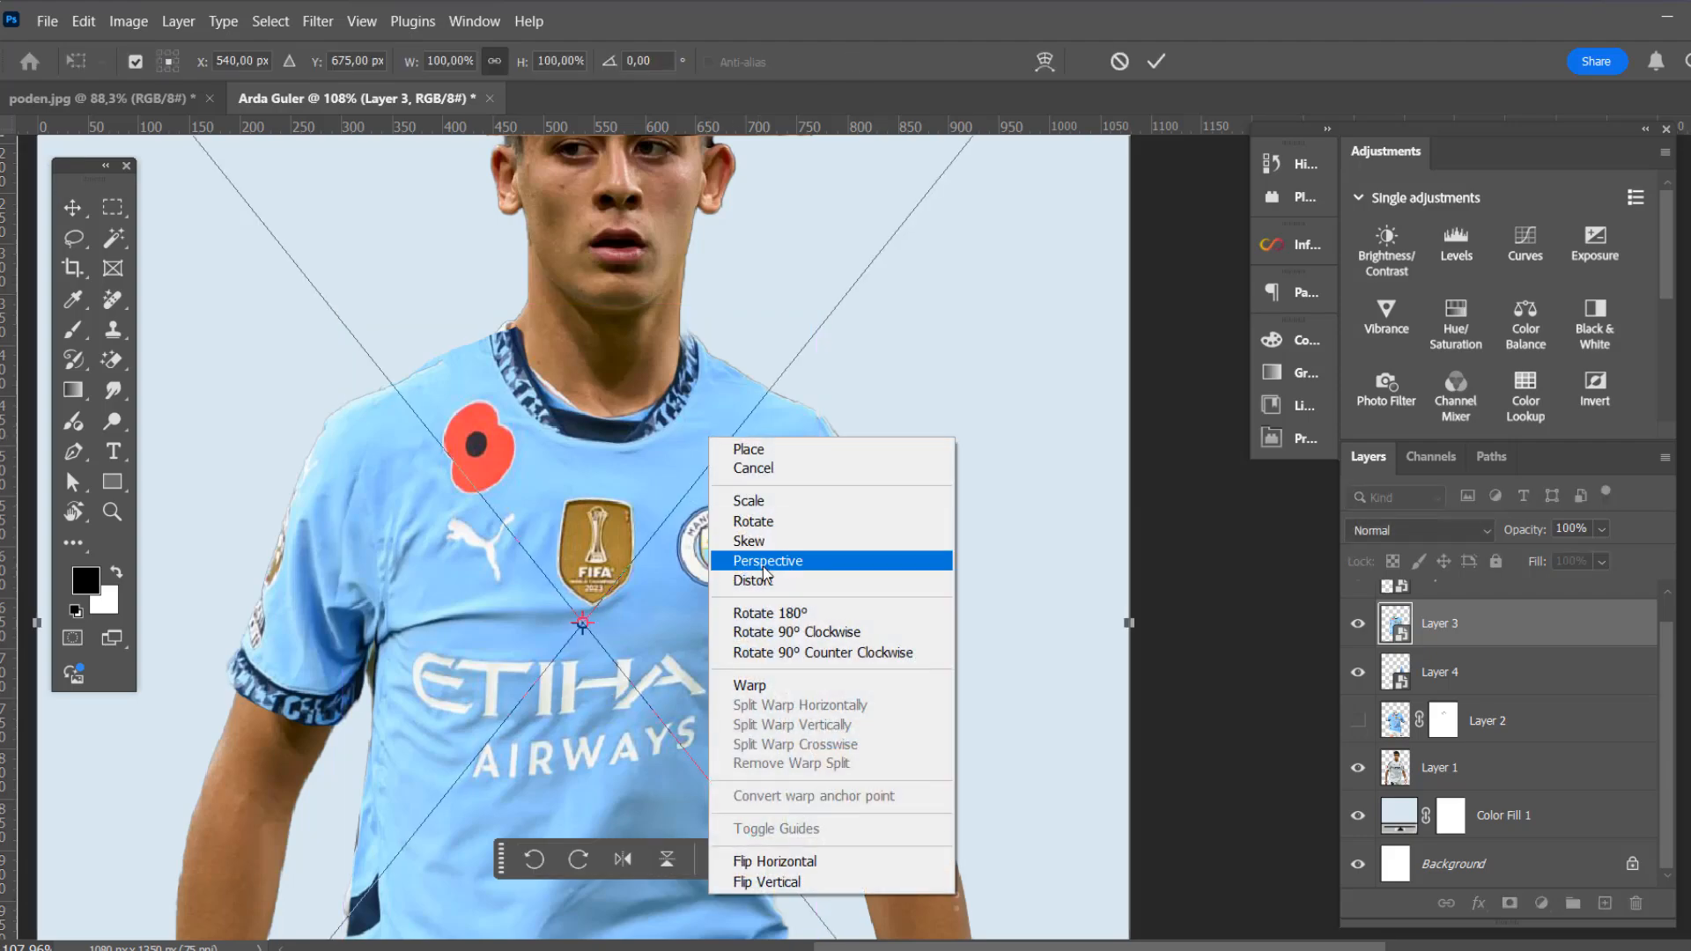
left_click(763, 687)
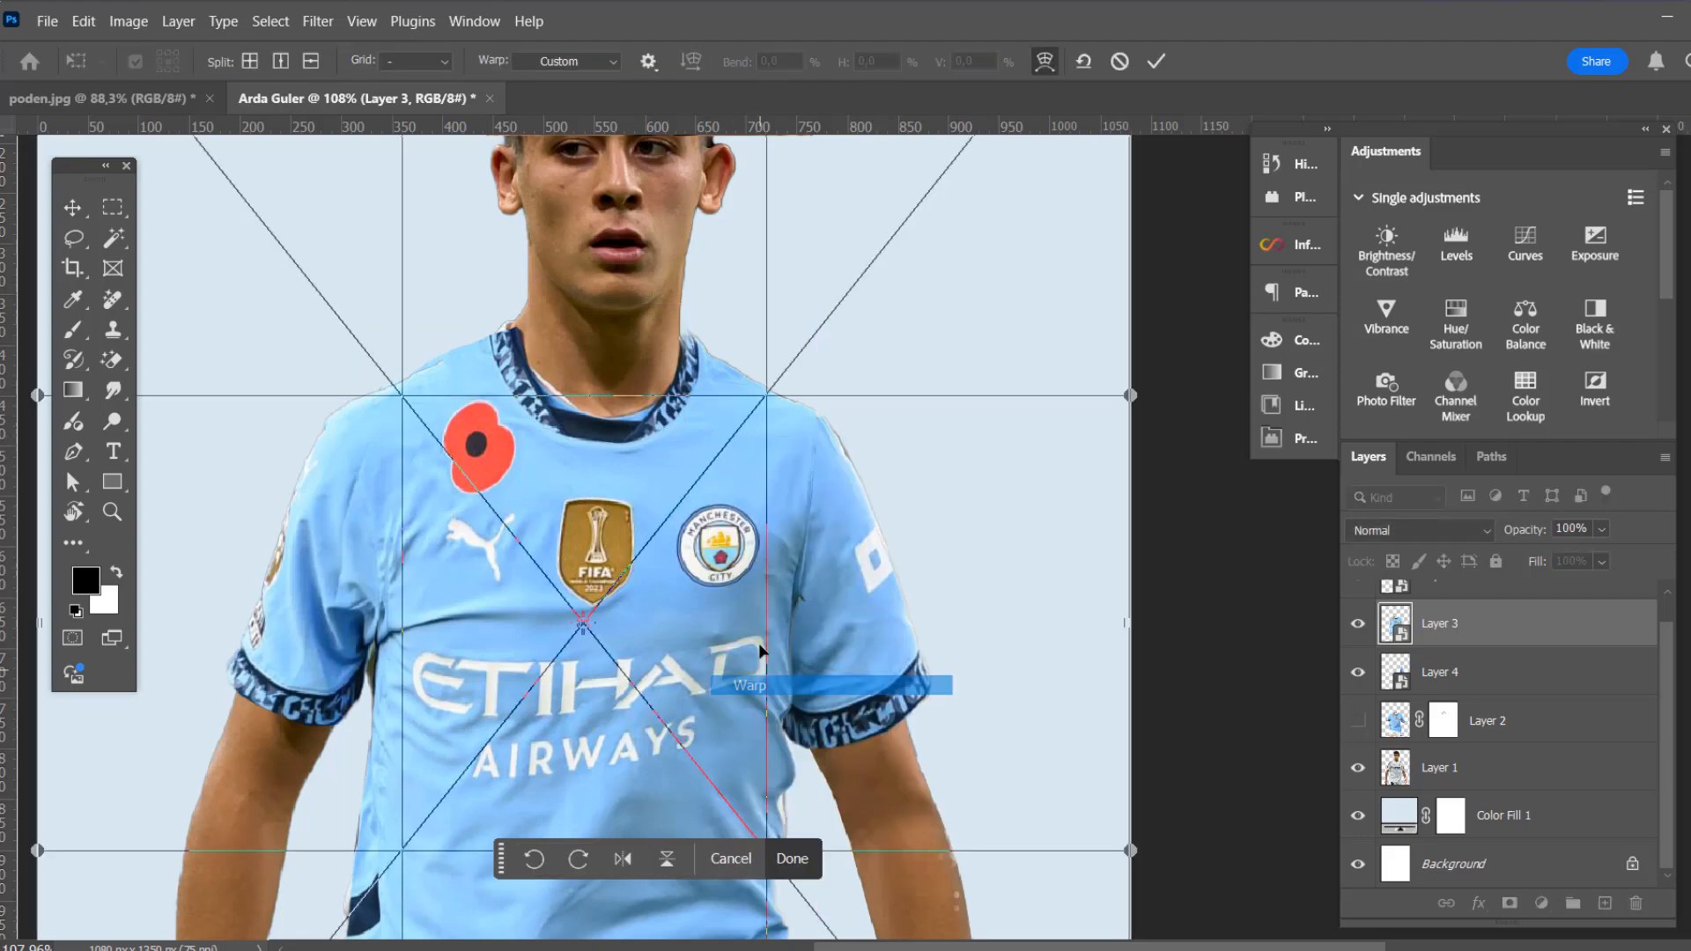
scroll(594, 340, "down", 4)
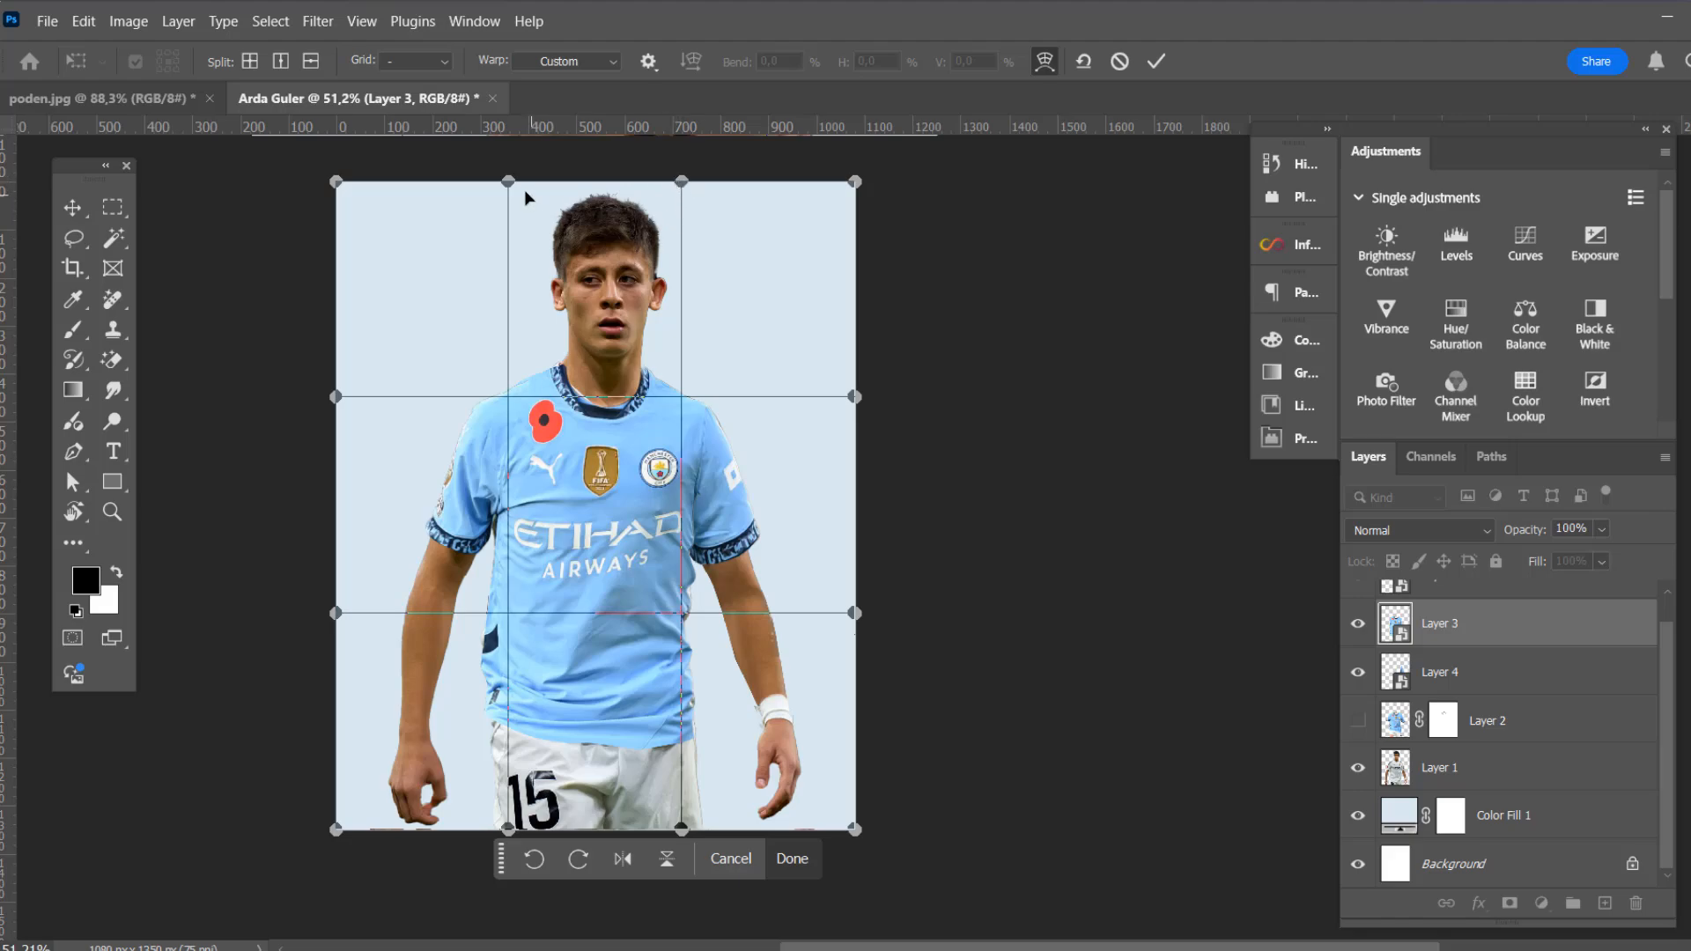
left_click_drag(508, 182, 508, 200)
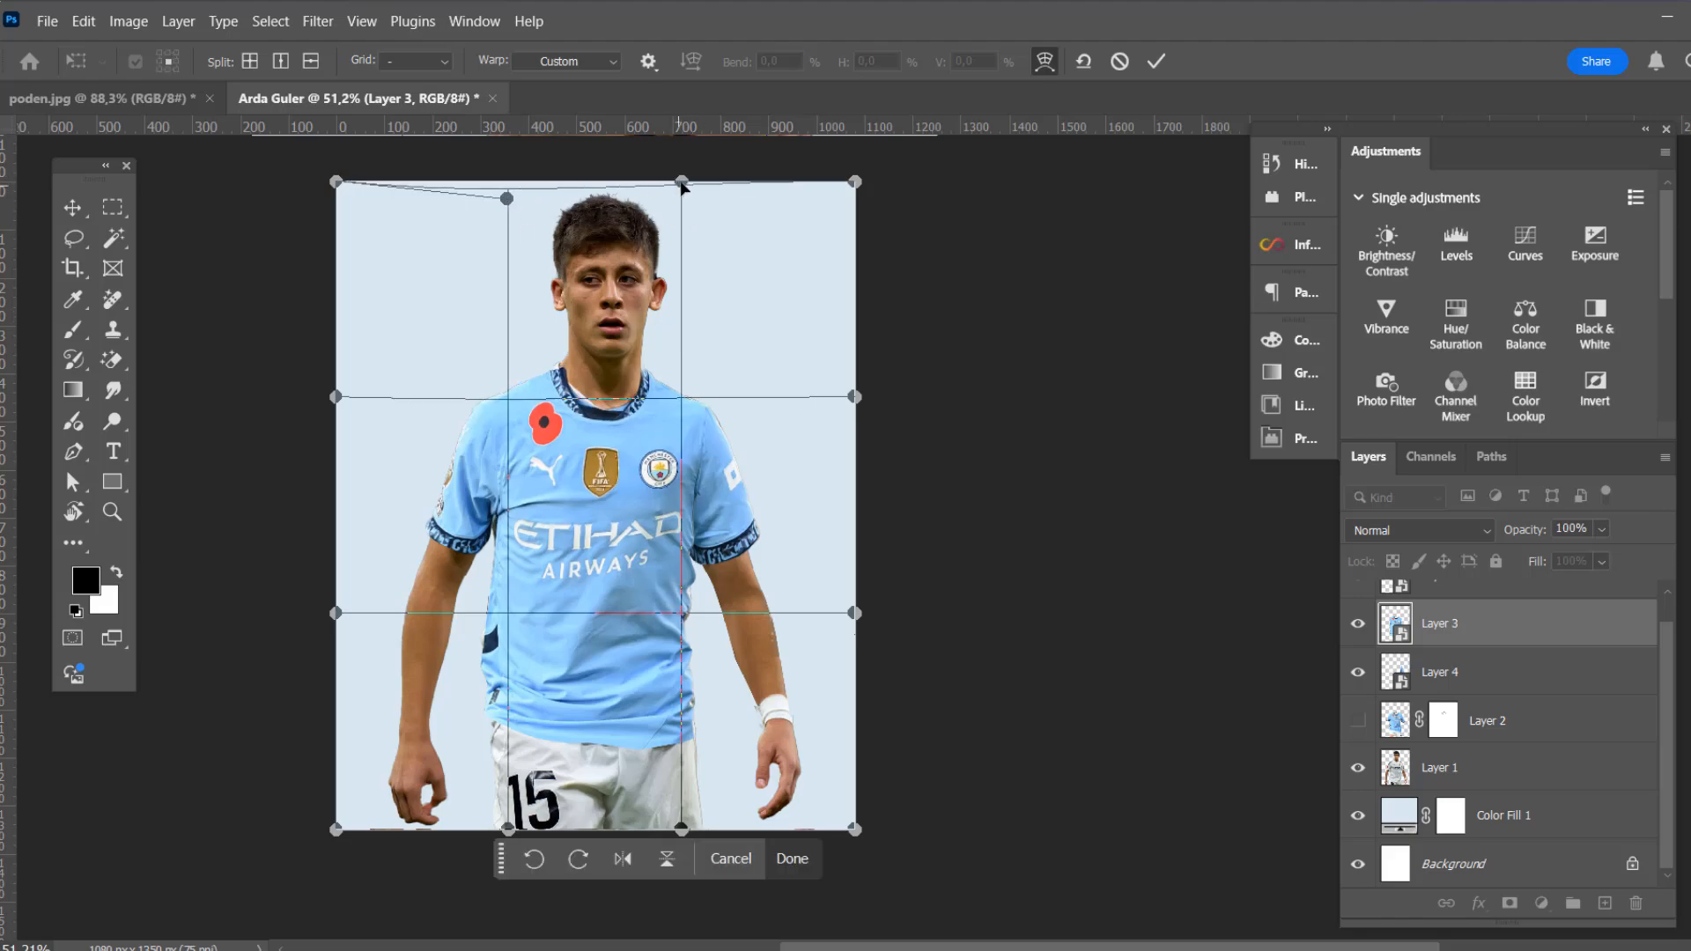
left_click_drag(683, 185, 670, 152)
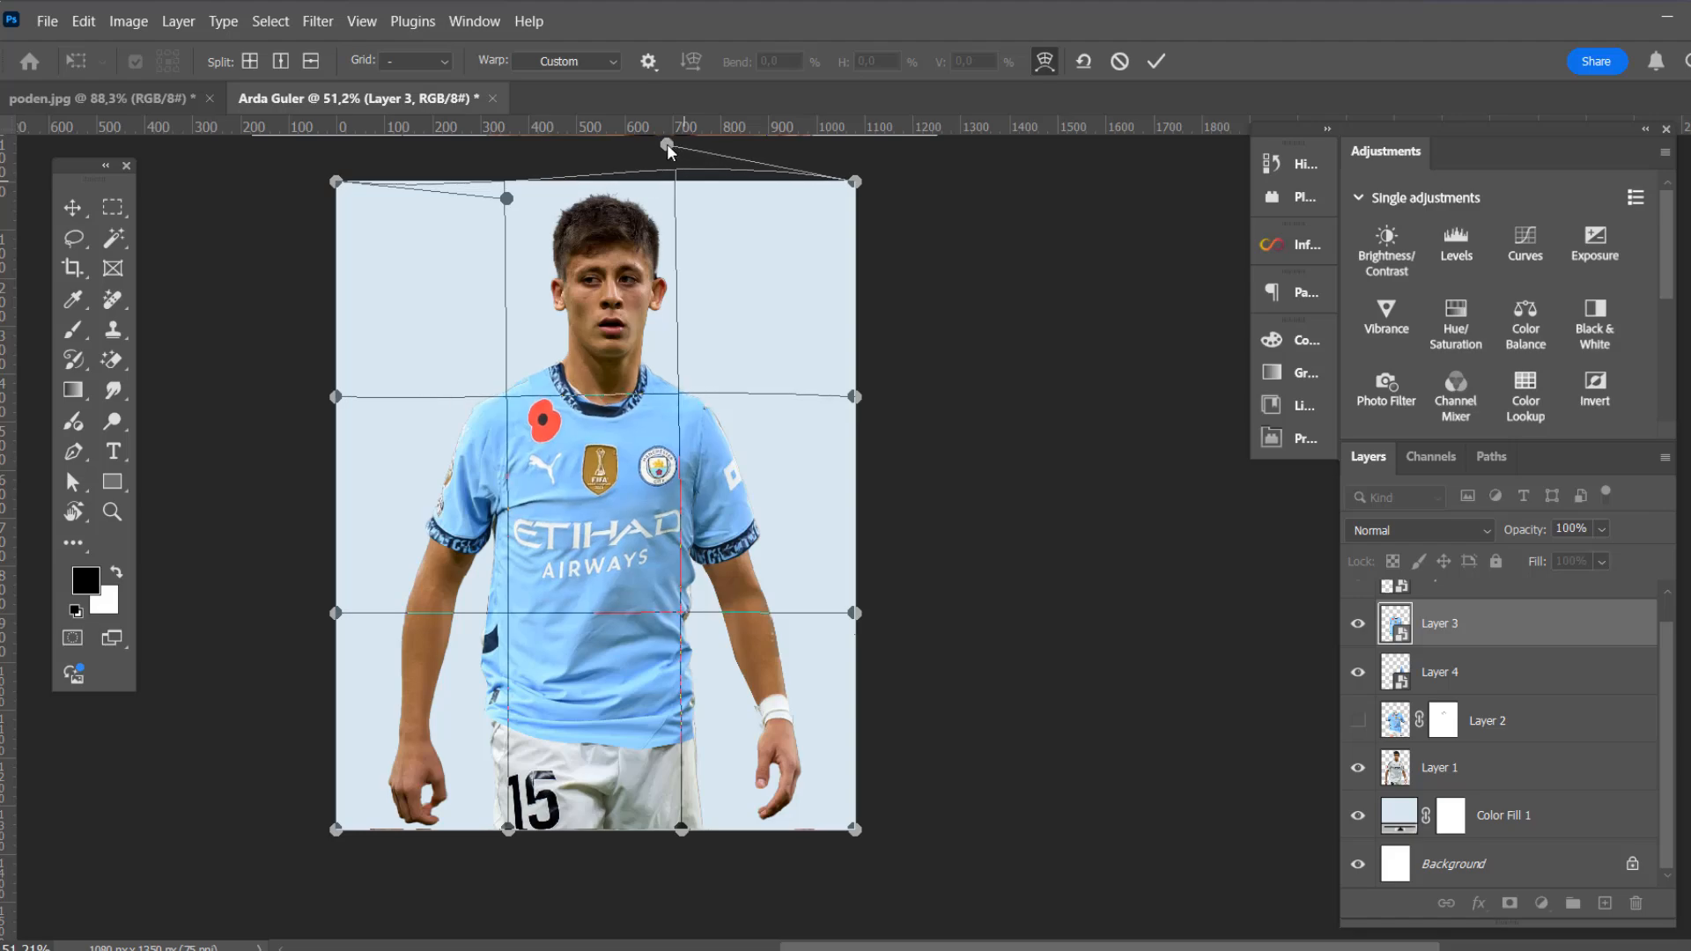
left_click(1155, 63)
Check the torso piece, add a new layer mask to Layer 3, and make a pen-path selection along the poppy-side shoulder up to the collar
scroll(728, 321, "up", 2)
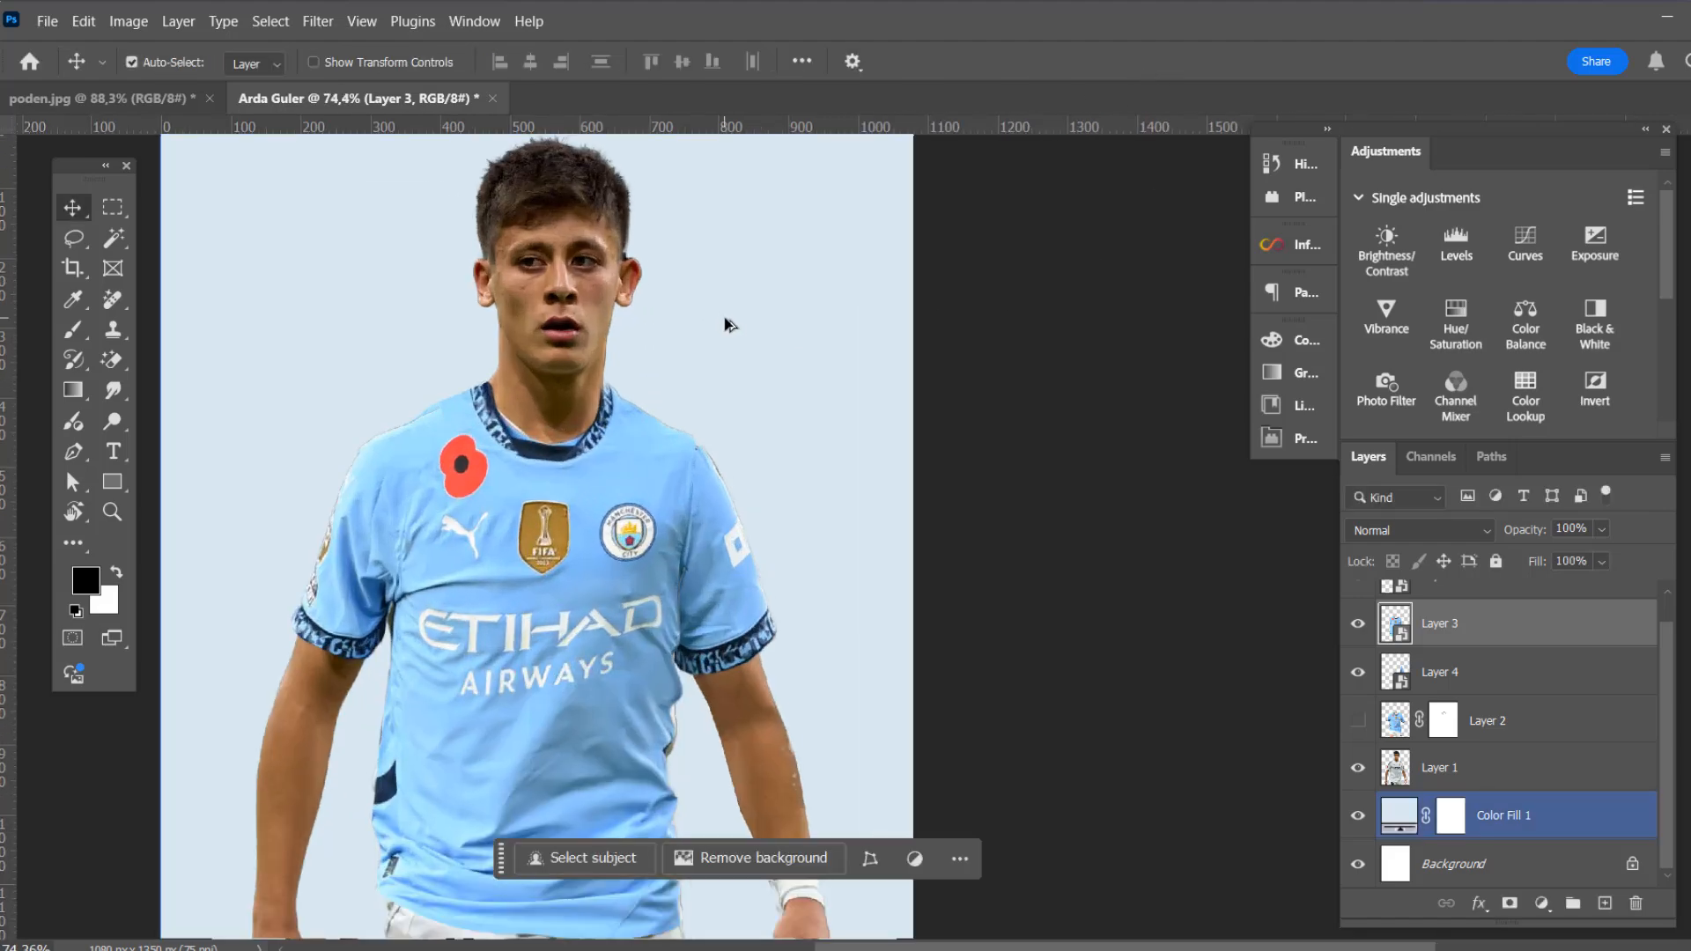
left_click(1358, 624)
left_click(1358, 624)
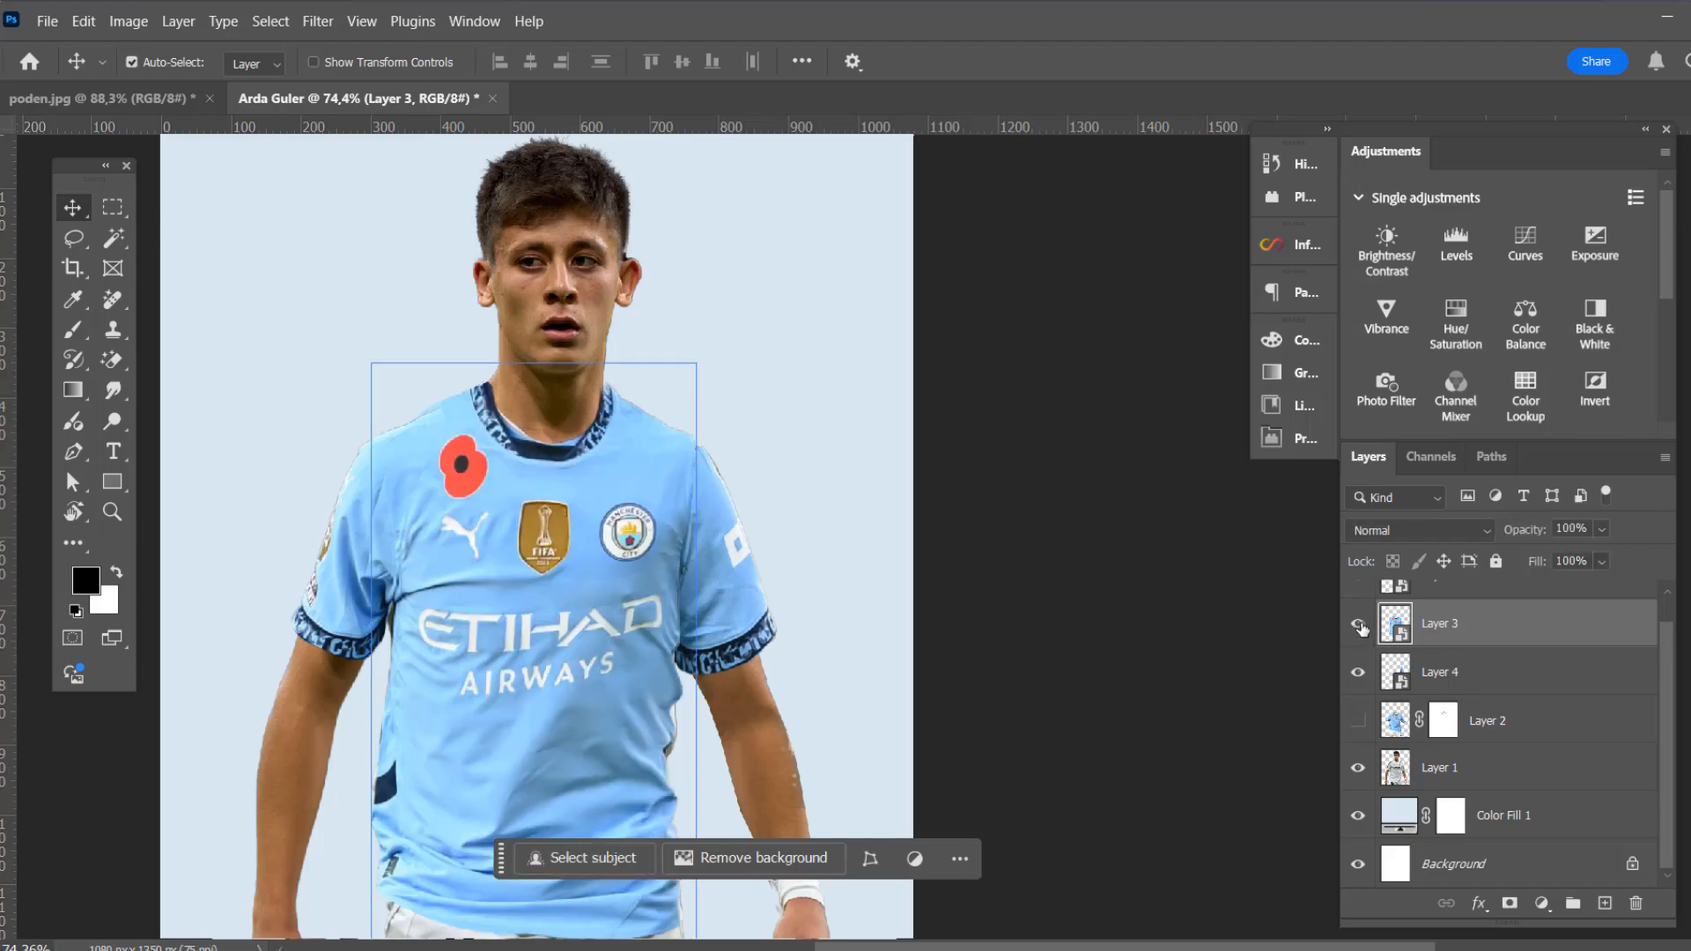
left_click(1510, 903)
scroll(687, 458, "up", 2)
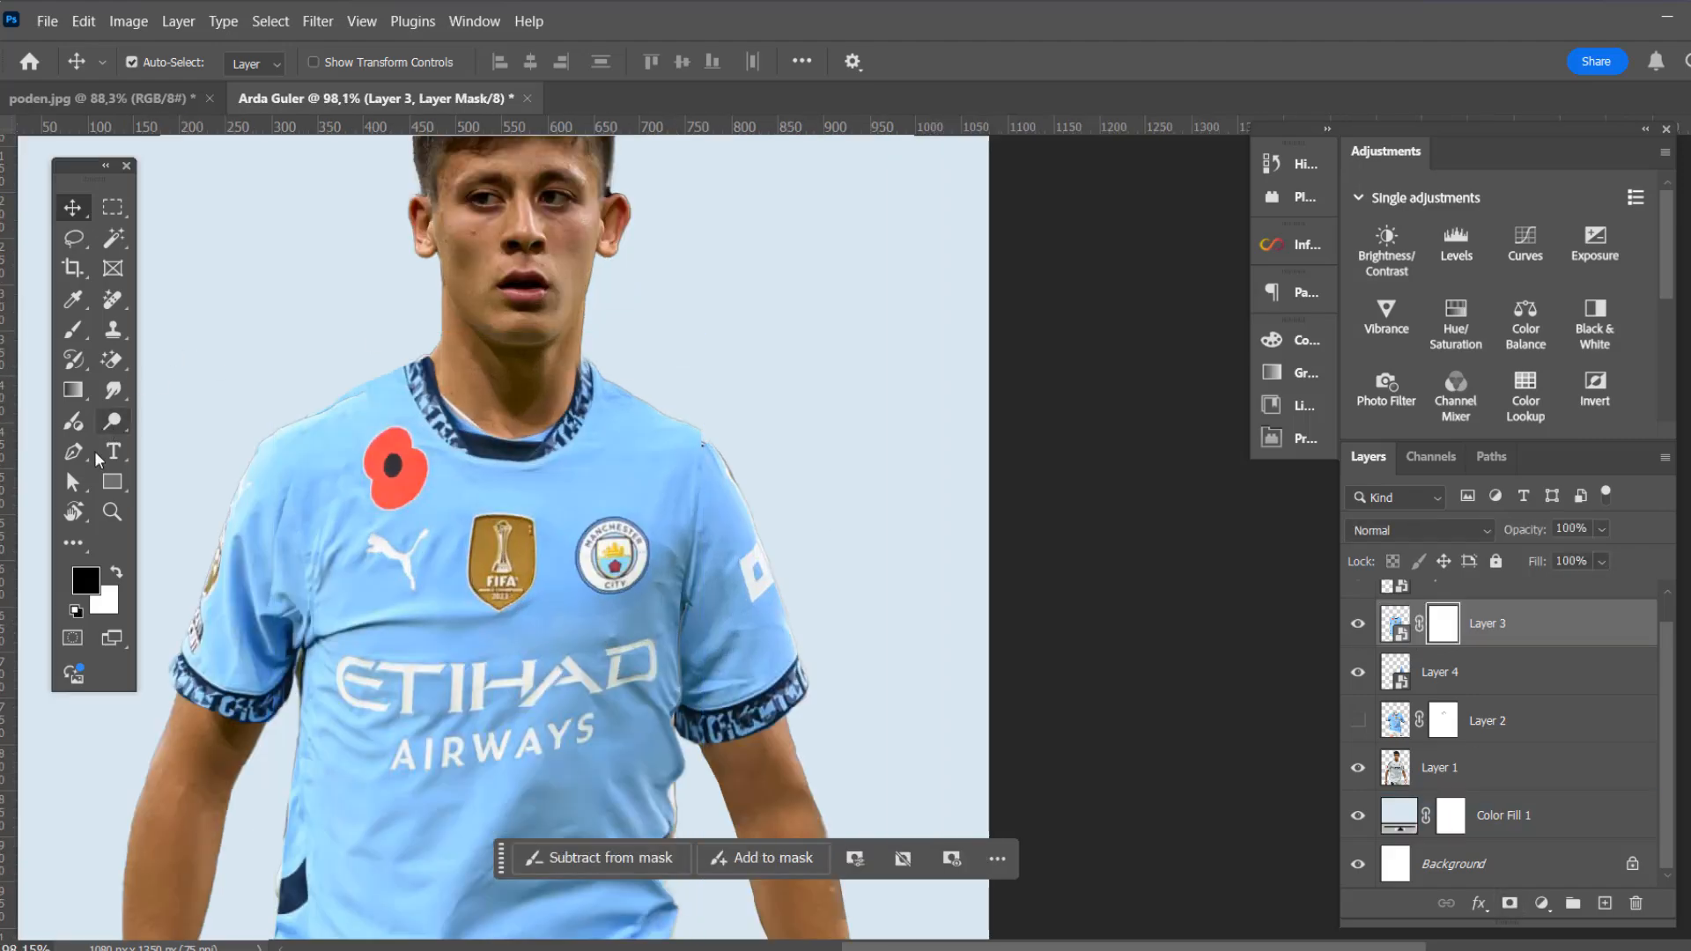
left_click(74, 451)
left_click(328, 408)
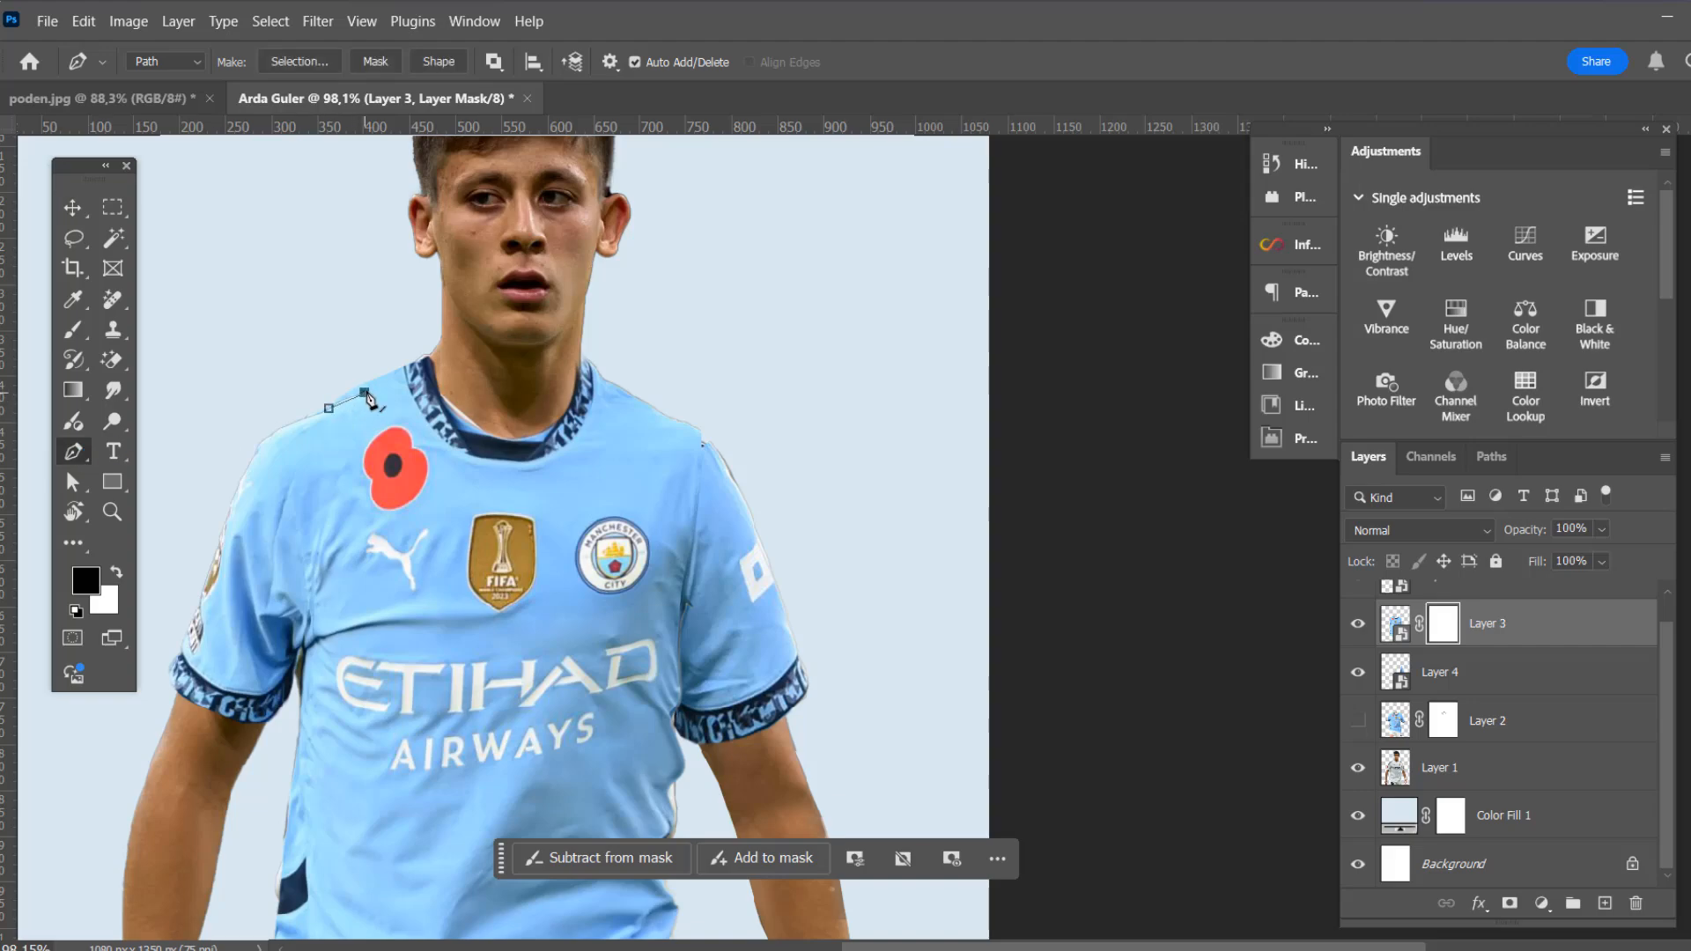
left_click(340, 327)
left_click_drag(307, 336, 299, 342)
left_click_drag(297, 358, 299, 363)
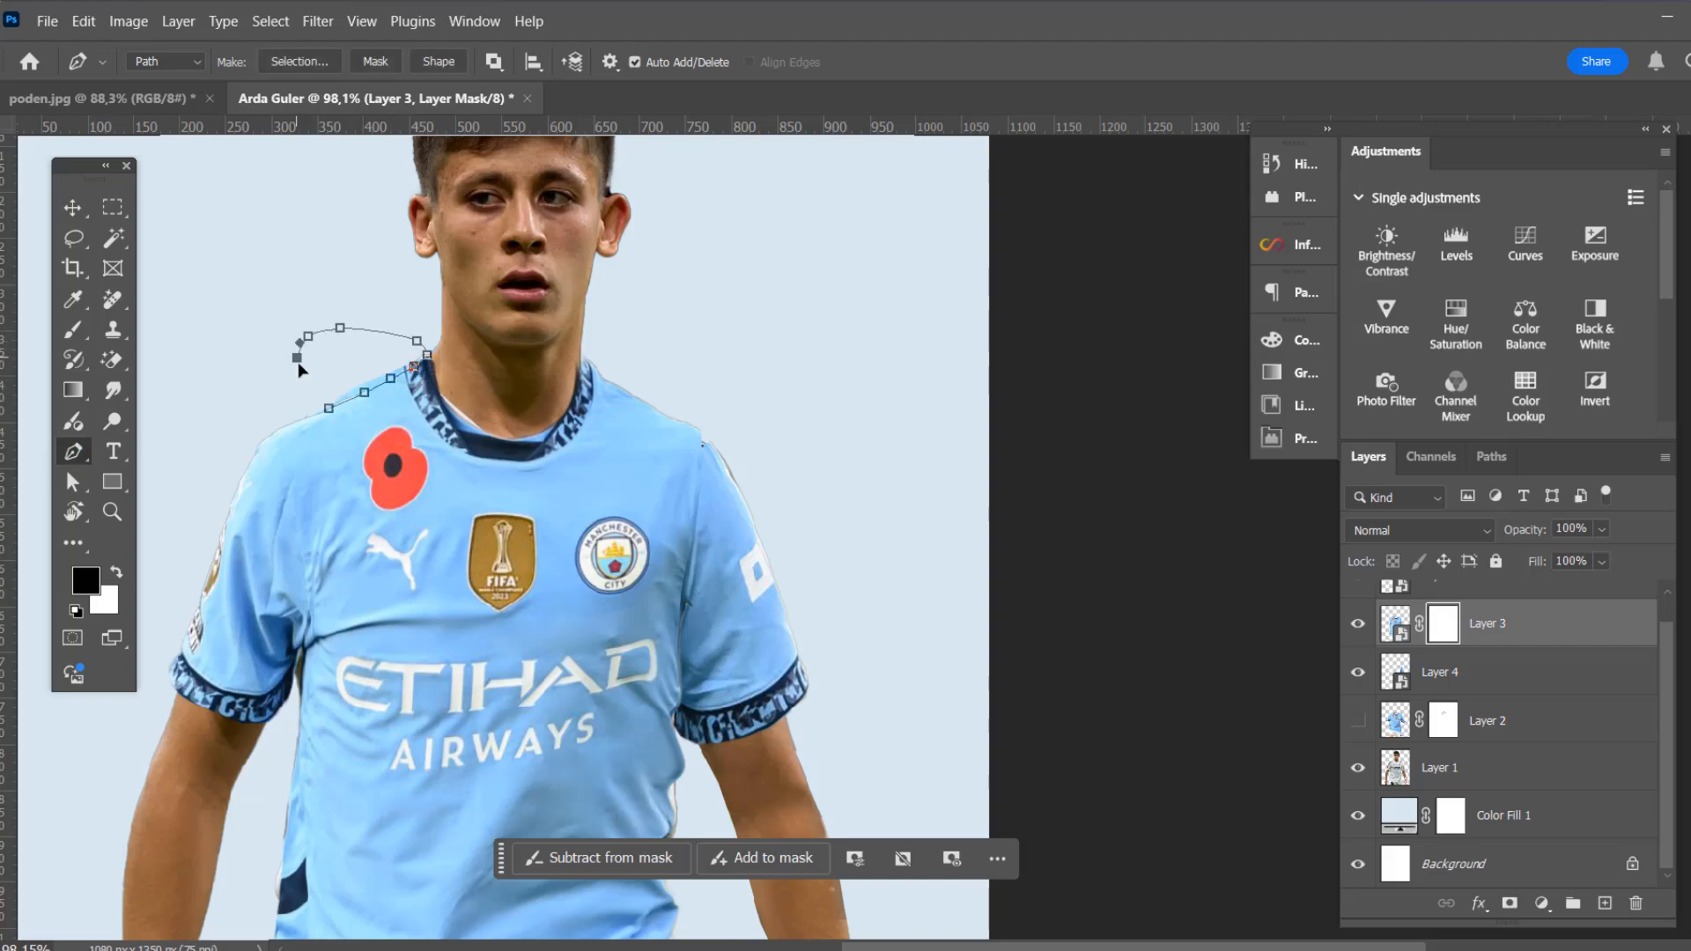
left_click(332, 410)
key("ctrl+Return")
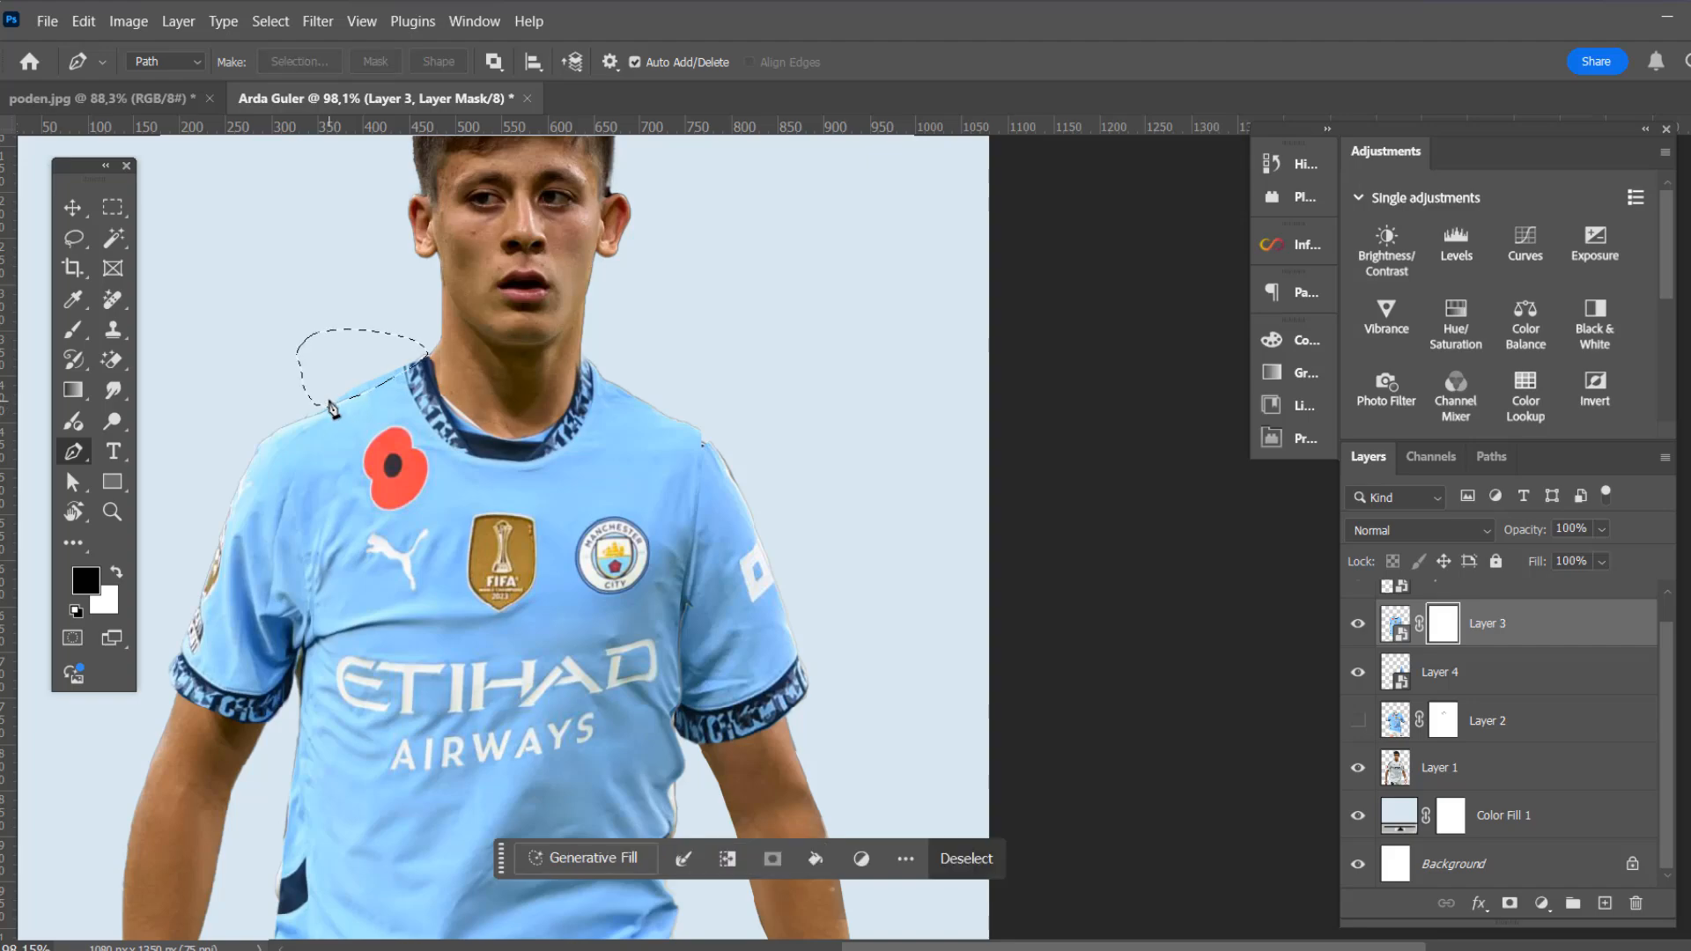
Brush black along the selected shoulder edge on Layer 3's new mask to trim it, and remove the selection
key("b")
left_click_drag(375, 403, 400, 362)
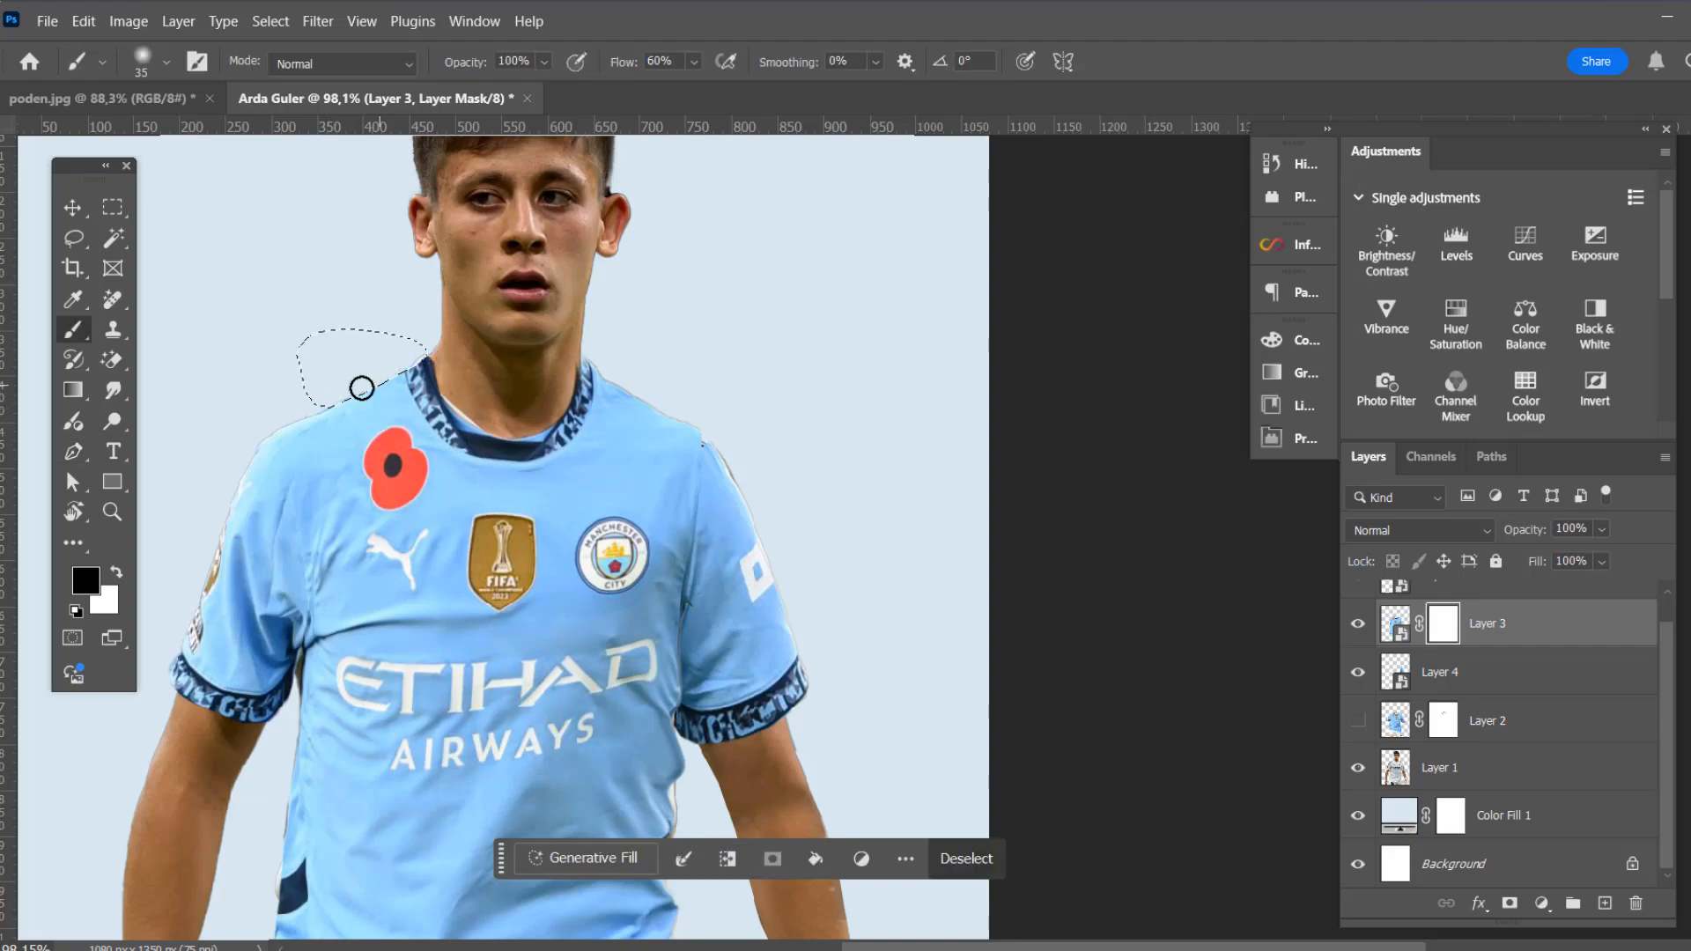
key("ctrl+d")
scroll(748, 440, "down", 1)
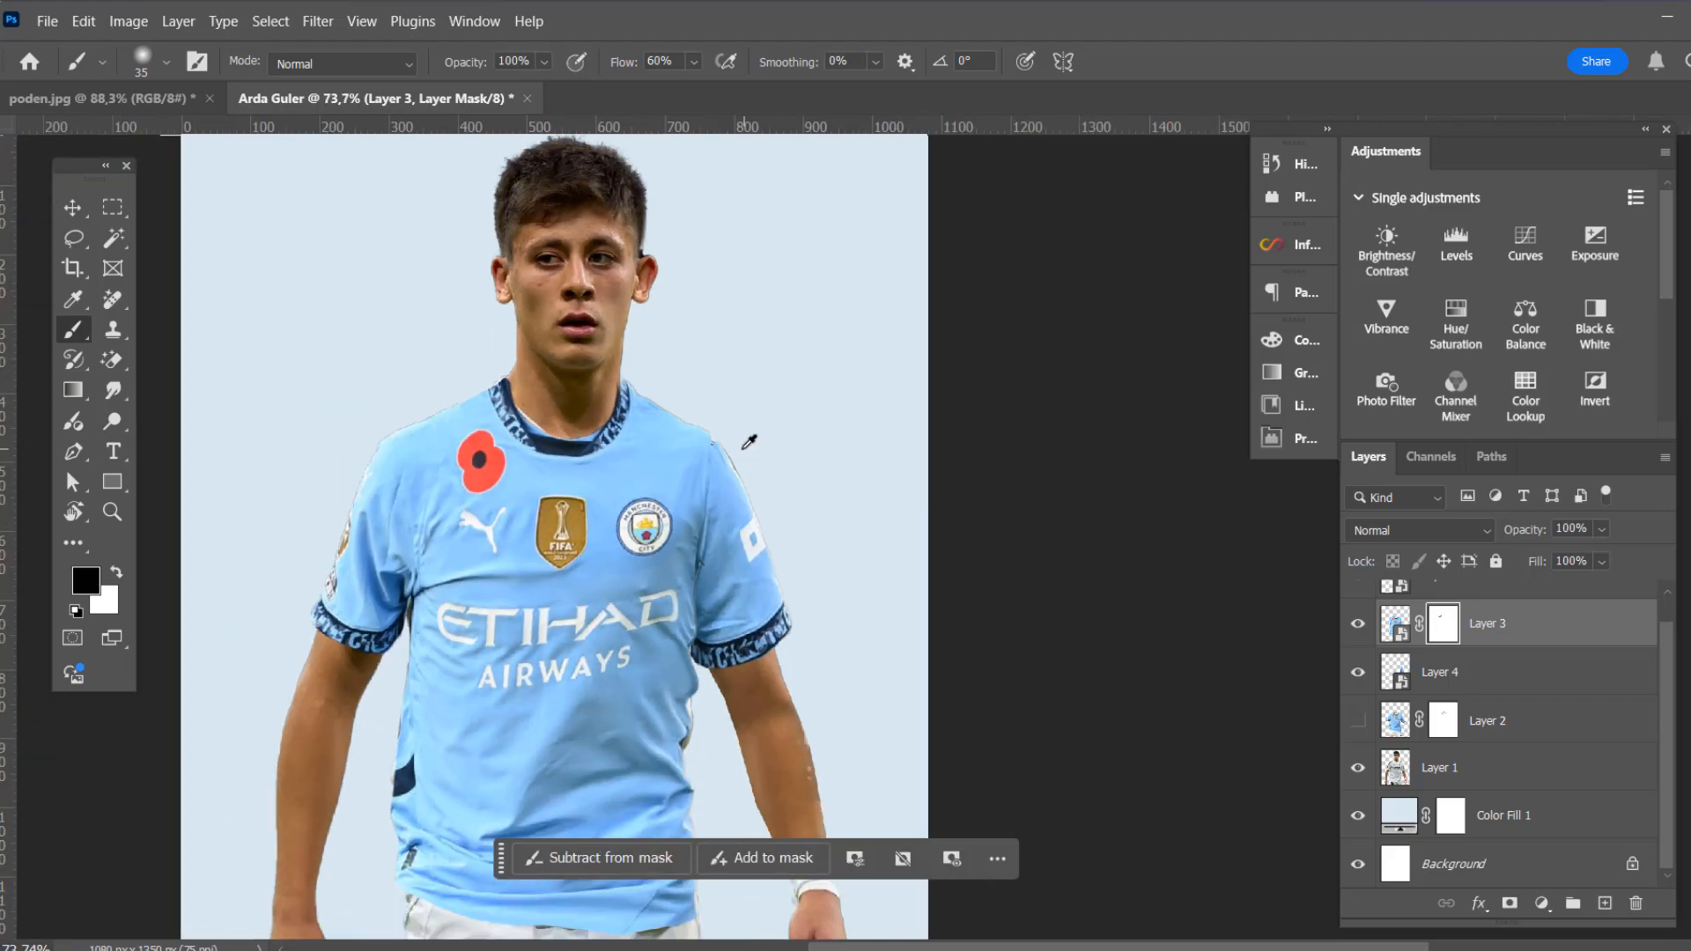
scroll(475, 428, "down", 1)
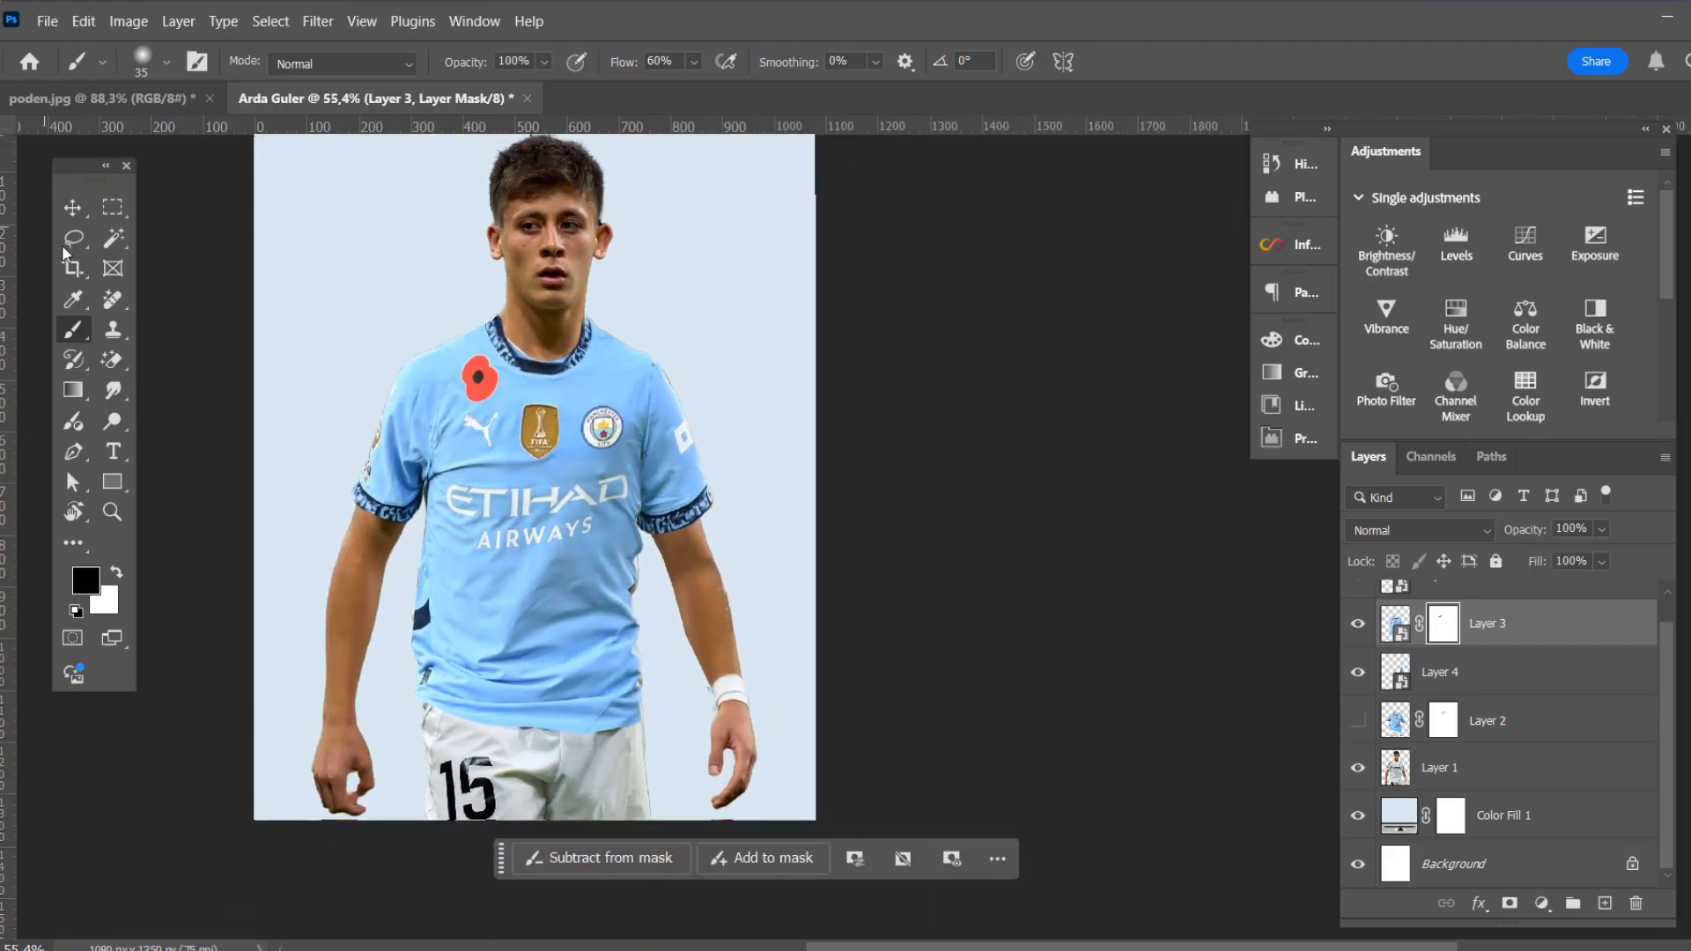
Toggle Layer 3's visibility to compare the blue torso's edges with the white shirt underneath
left_click(73, 208)
scroll(538, 686, "up", 1)
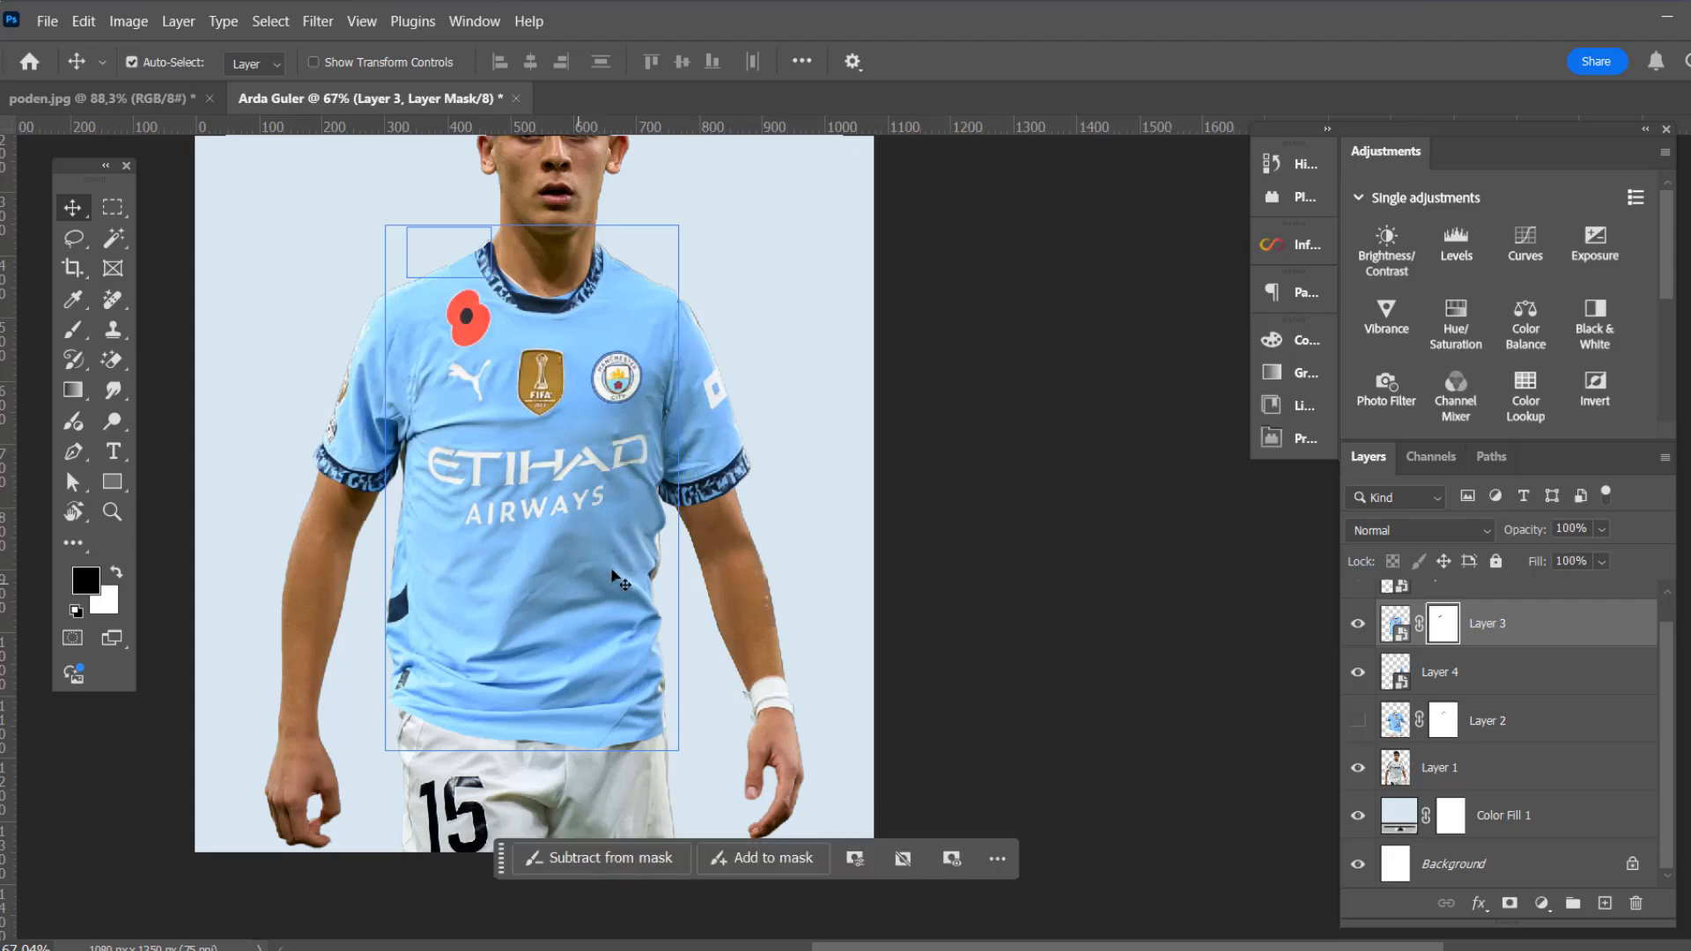
scroll(615, 564, "up", 1)
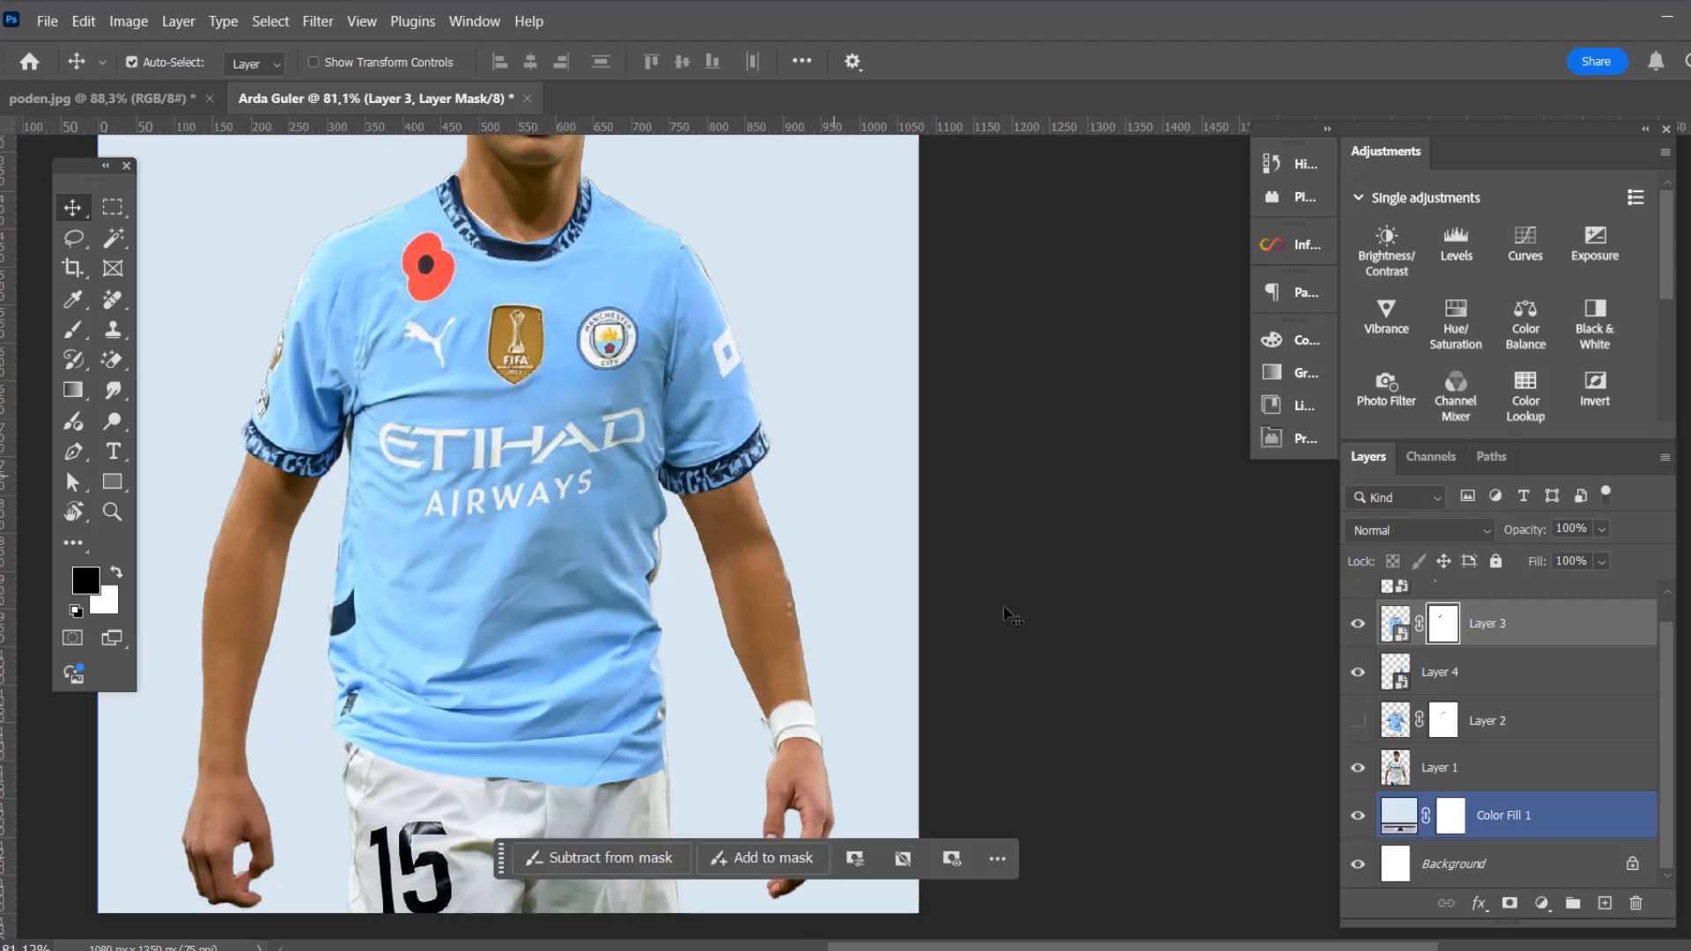
left_click(1384, 626)
left_click(1359, 624)
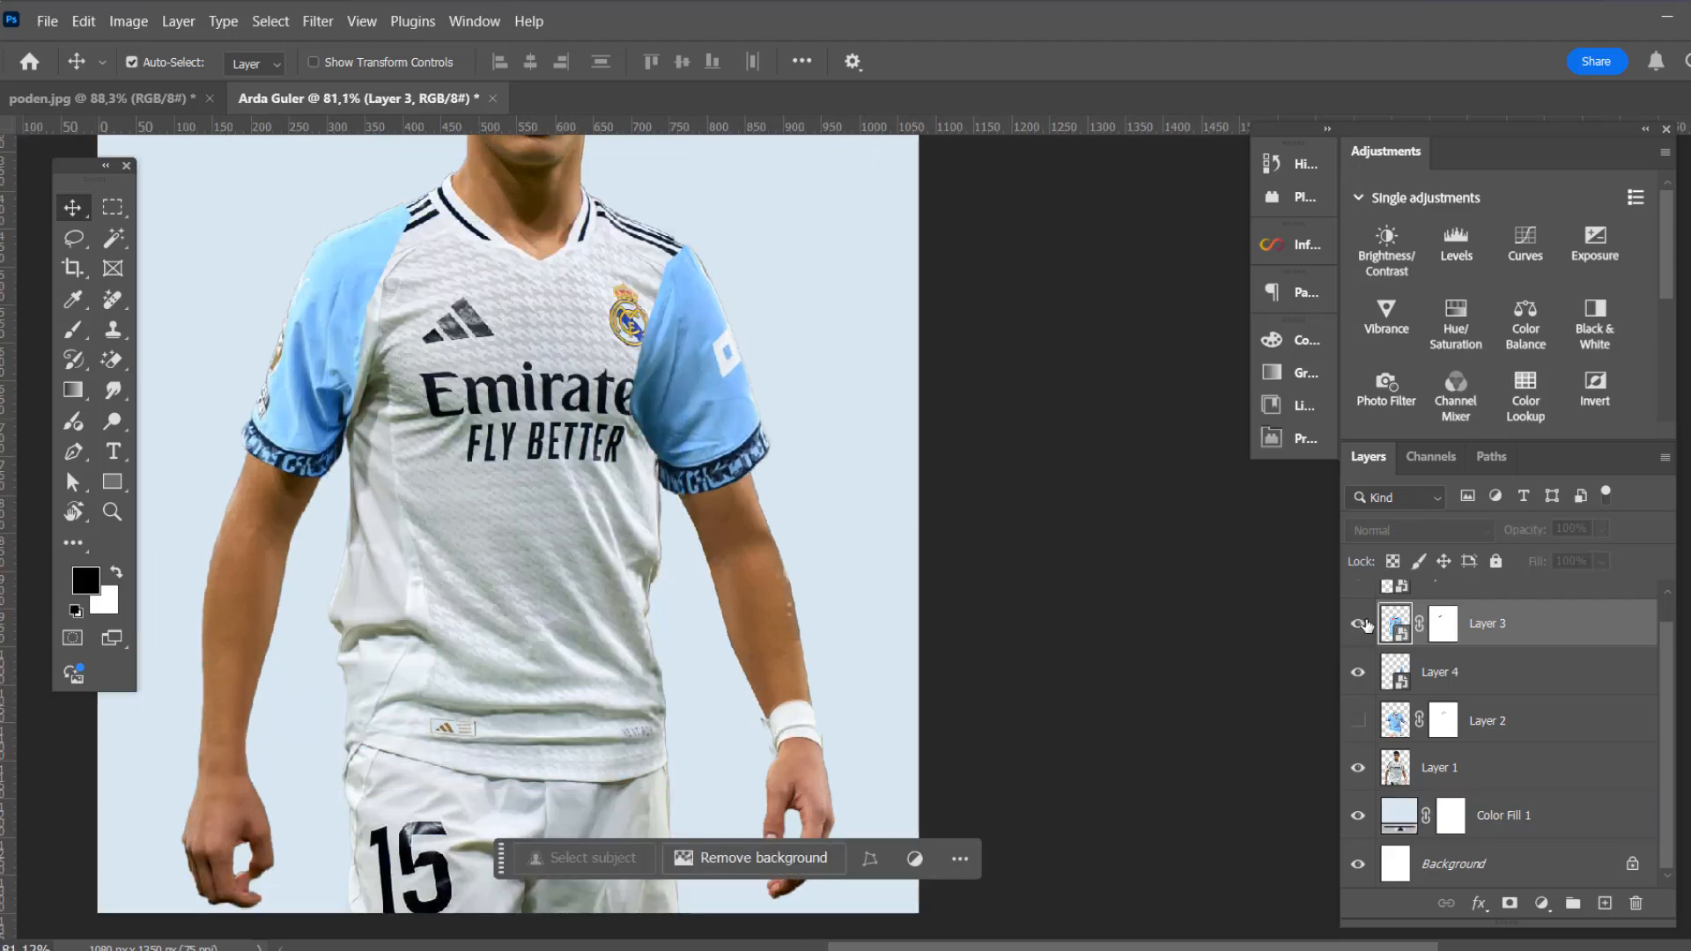
scroll(648, 506, "down", 2)
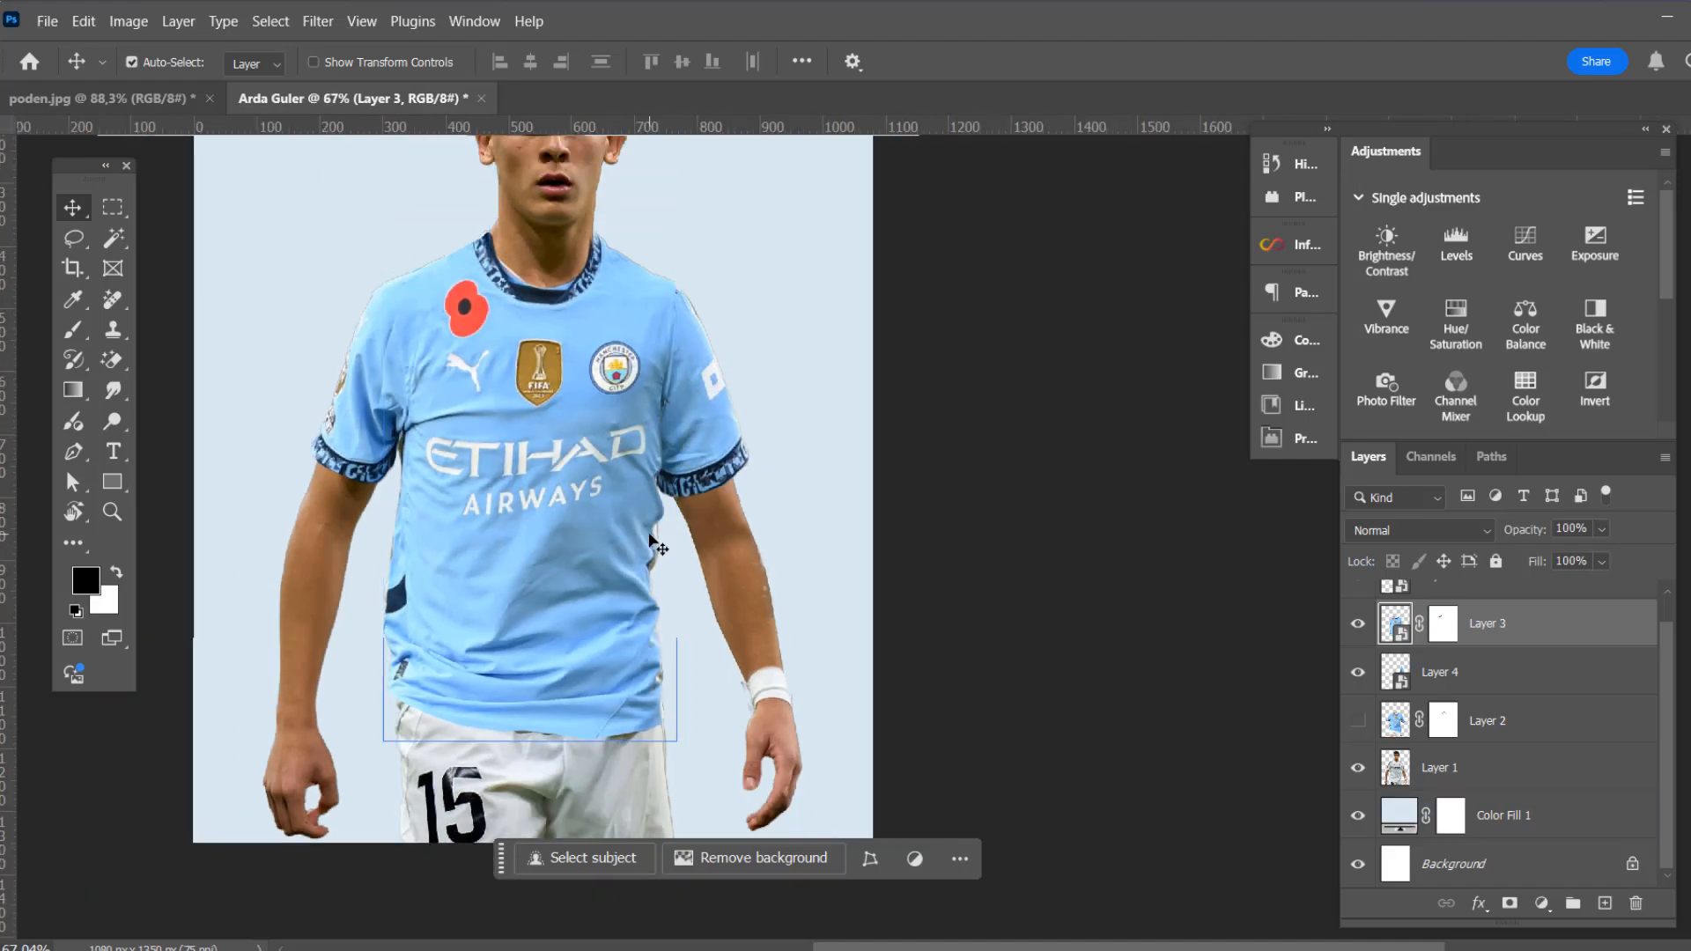
Convert the masked Layer 3 to a smart object and toggle its visibility to compare it with the white shirt
left_click(449, 150)
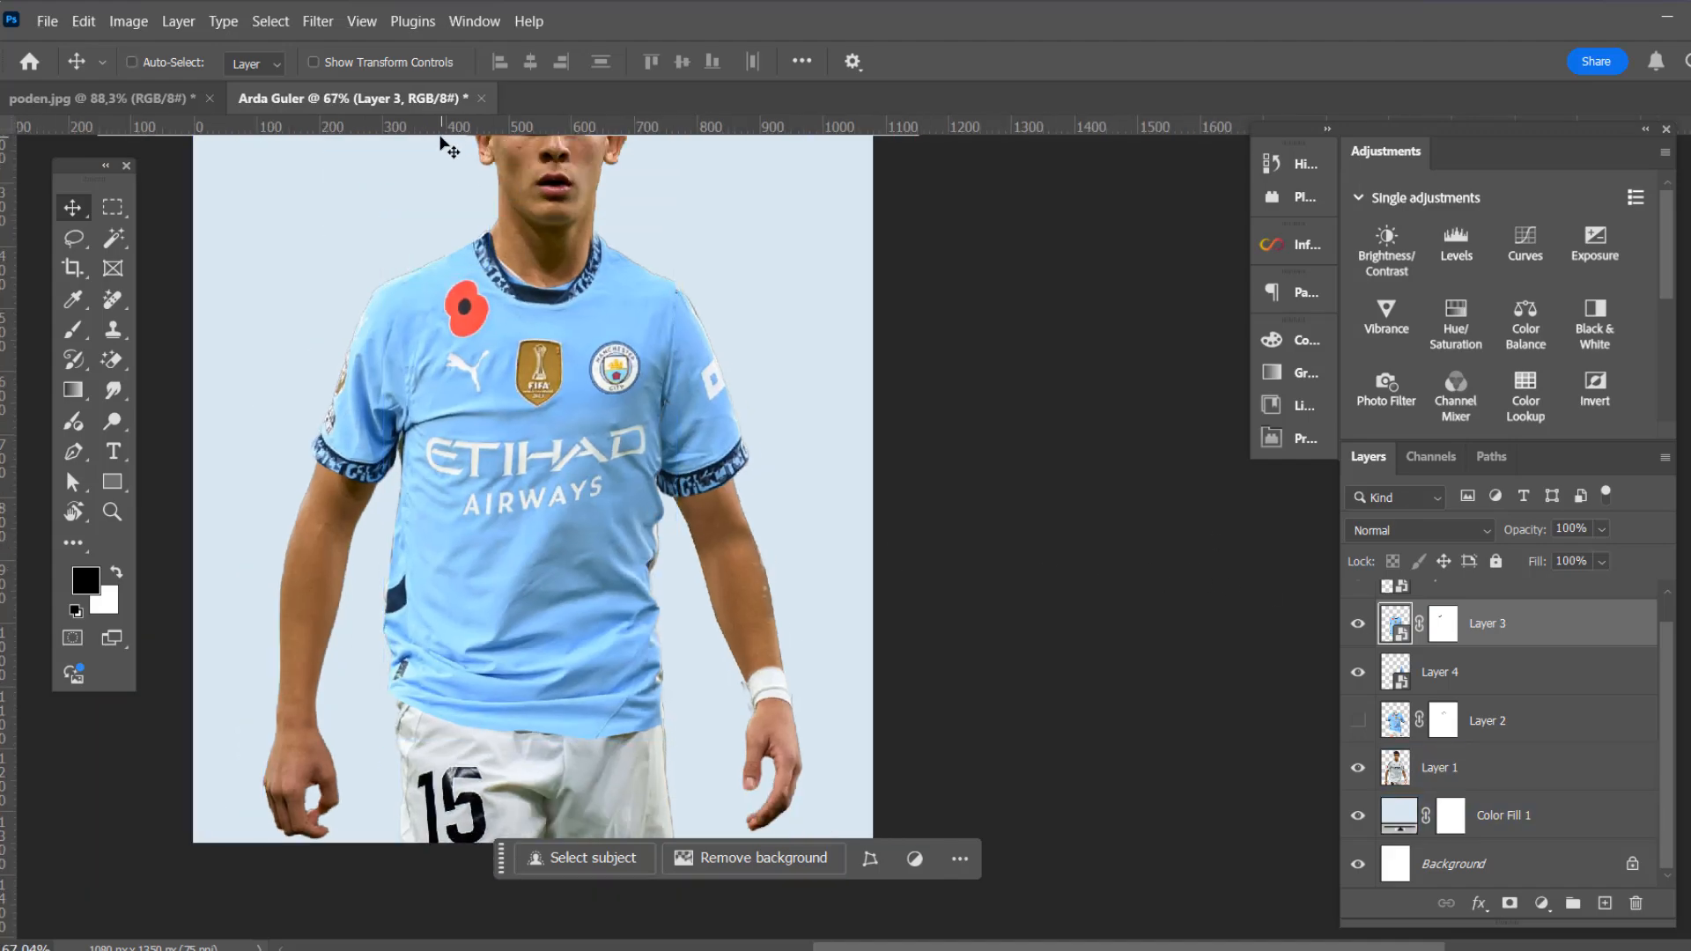
left_click(962, 427)
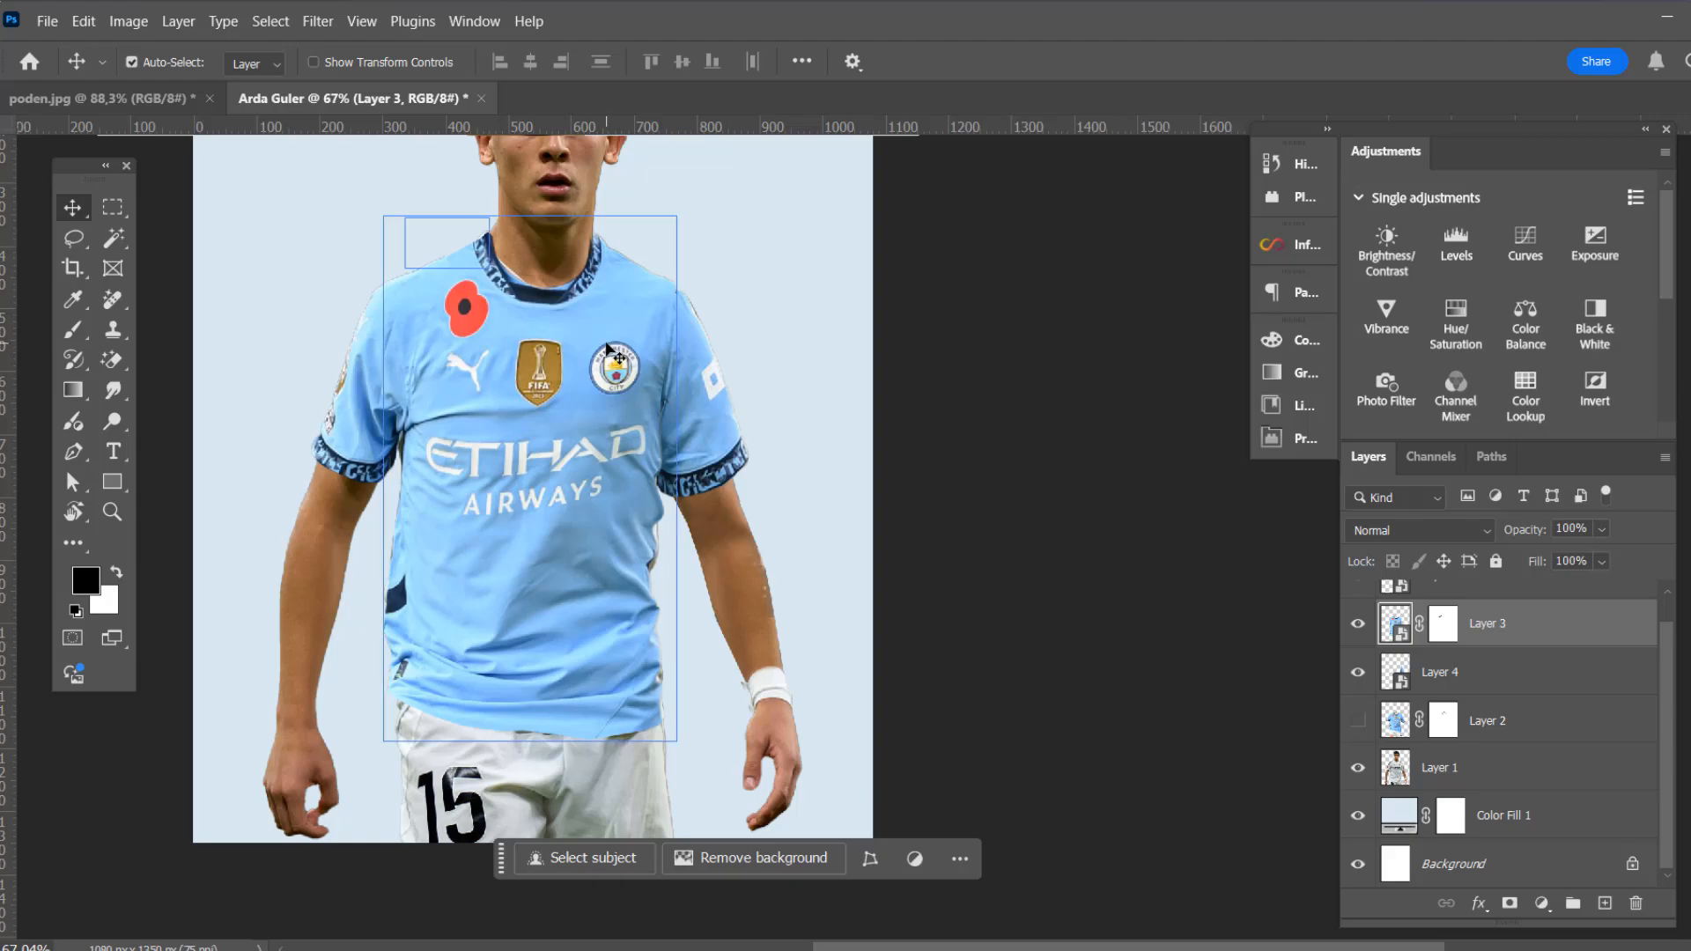
right_click(606, 343)
left_click(1088, 454)
right_click(1590, 642)
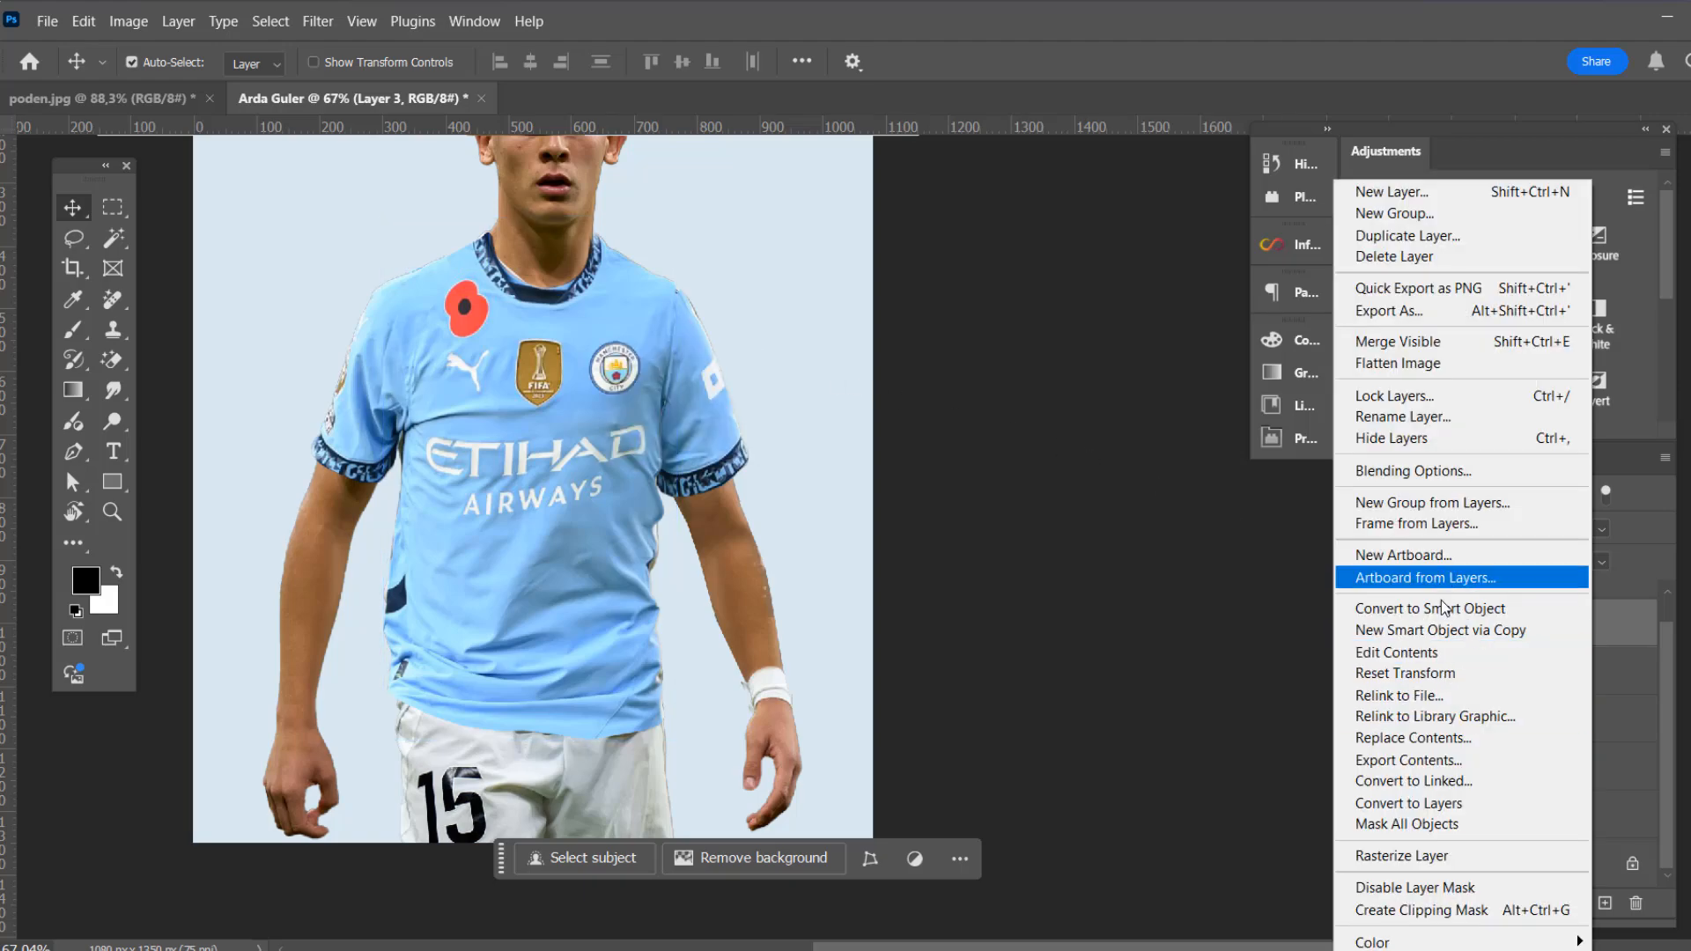
left_click(1472, 610)
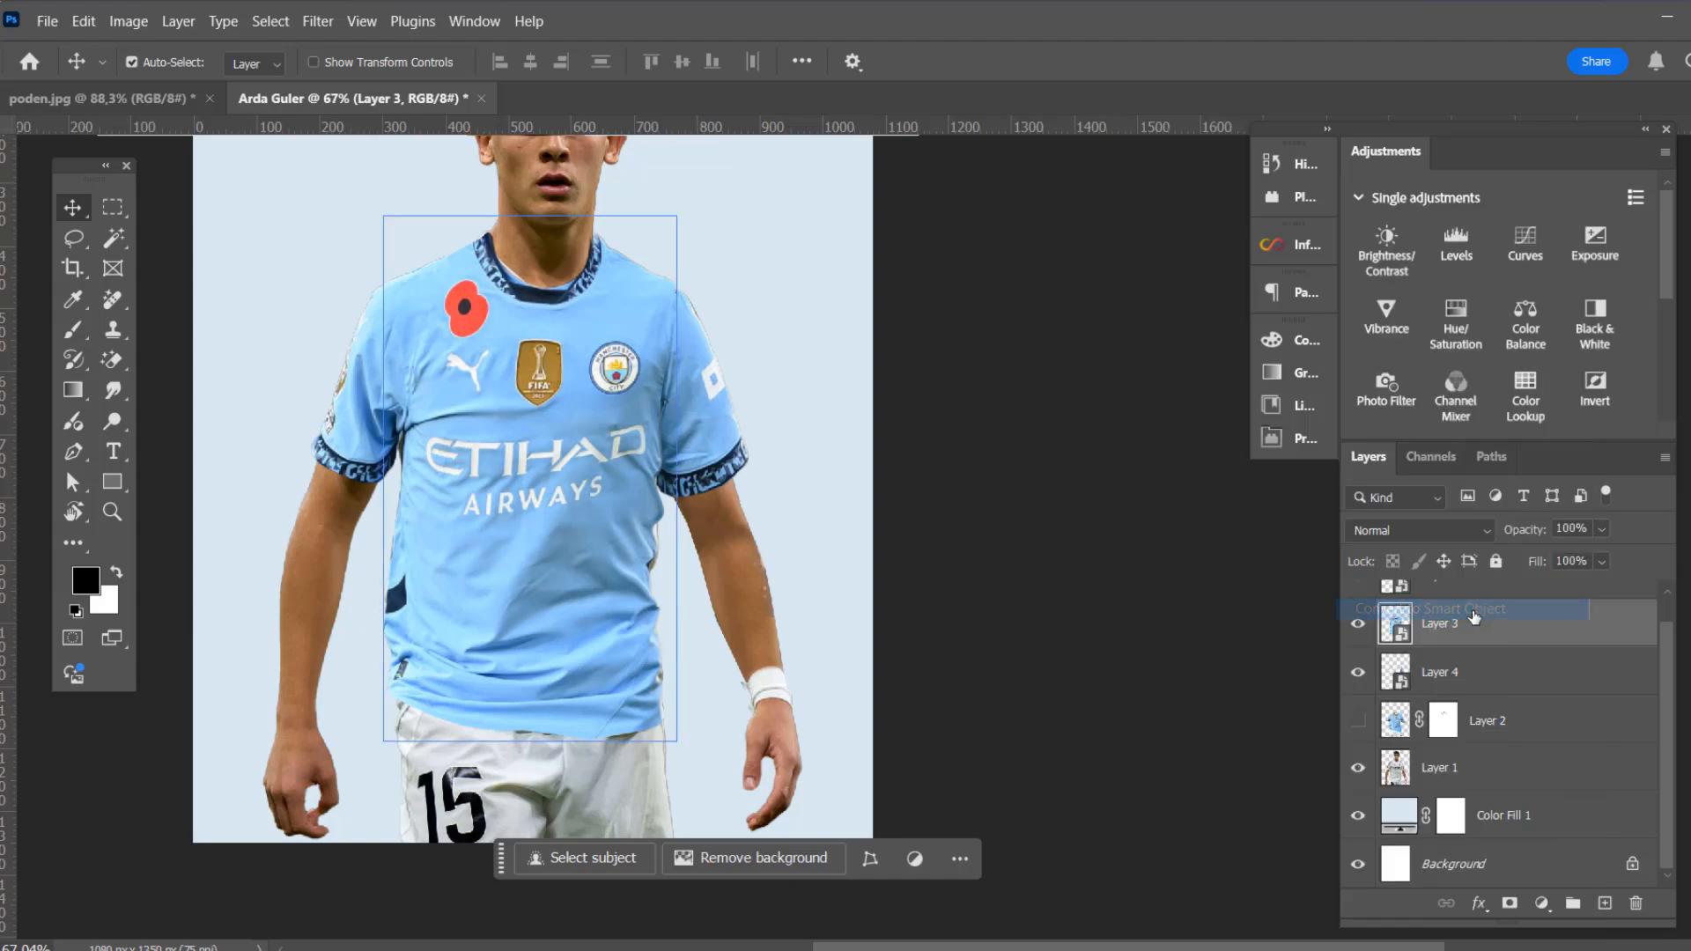
left_click(1357, 627)
left_click(1357, 627)
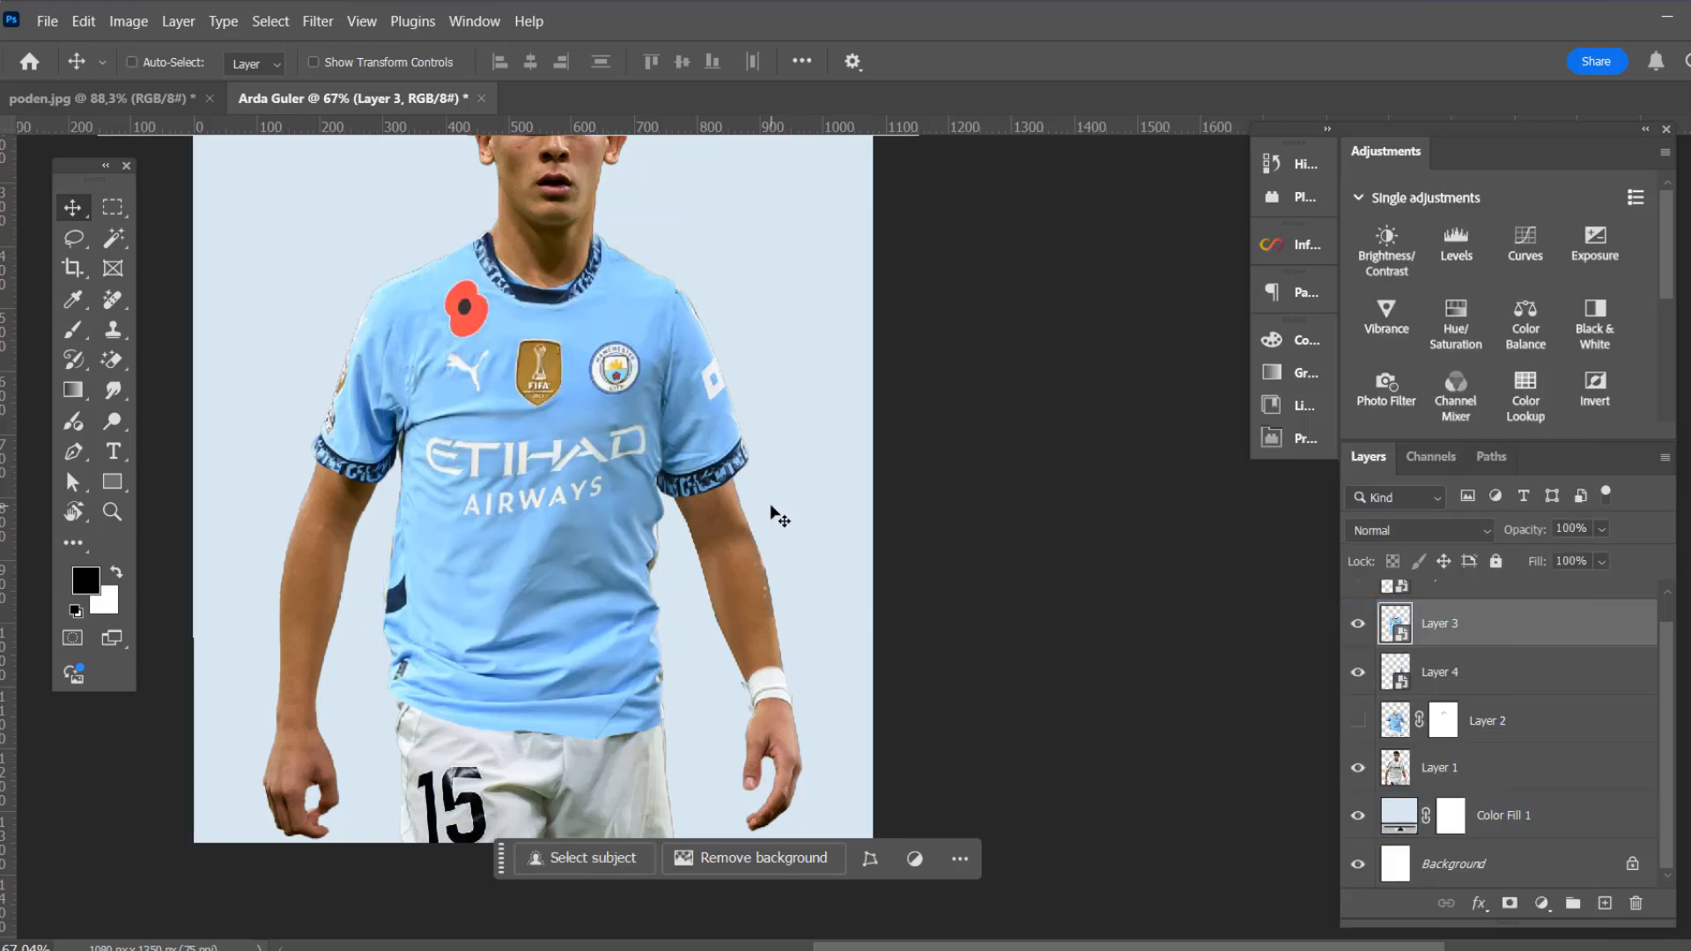
Warp the Layer 3 torso slightly outward along its sides and raise its two lower corners to fit the body
key("ctrl+t")
right_click(619, 434)
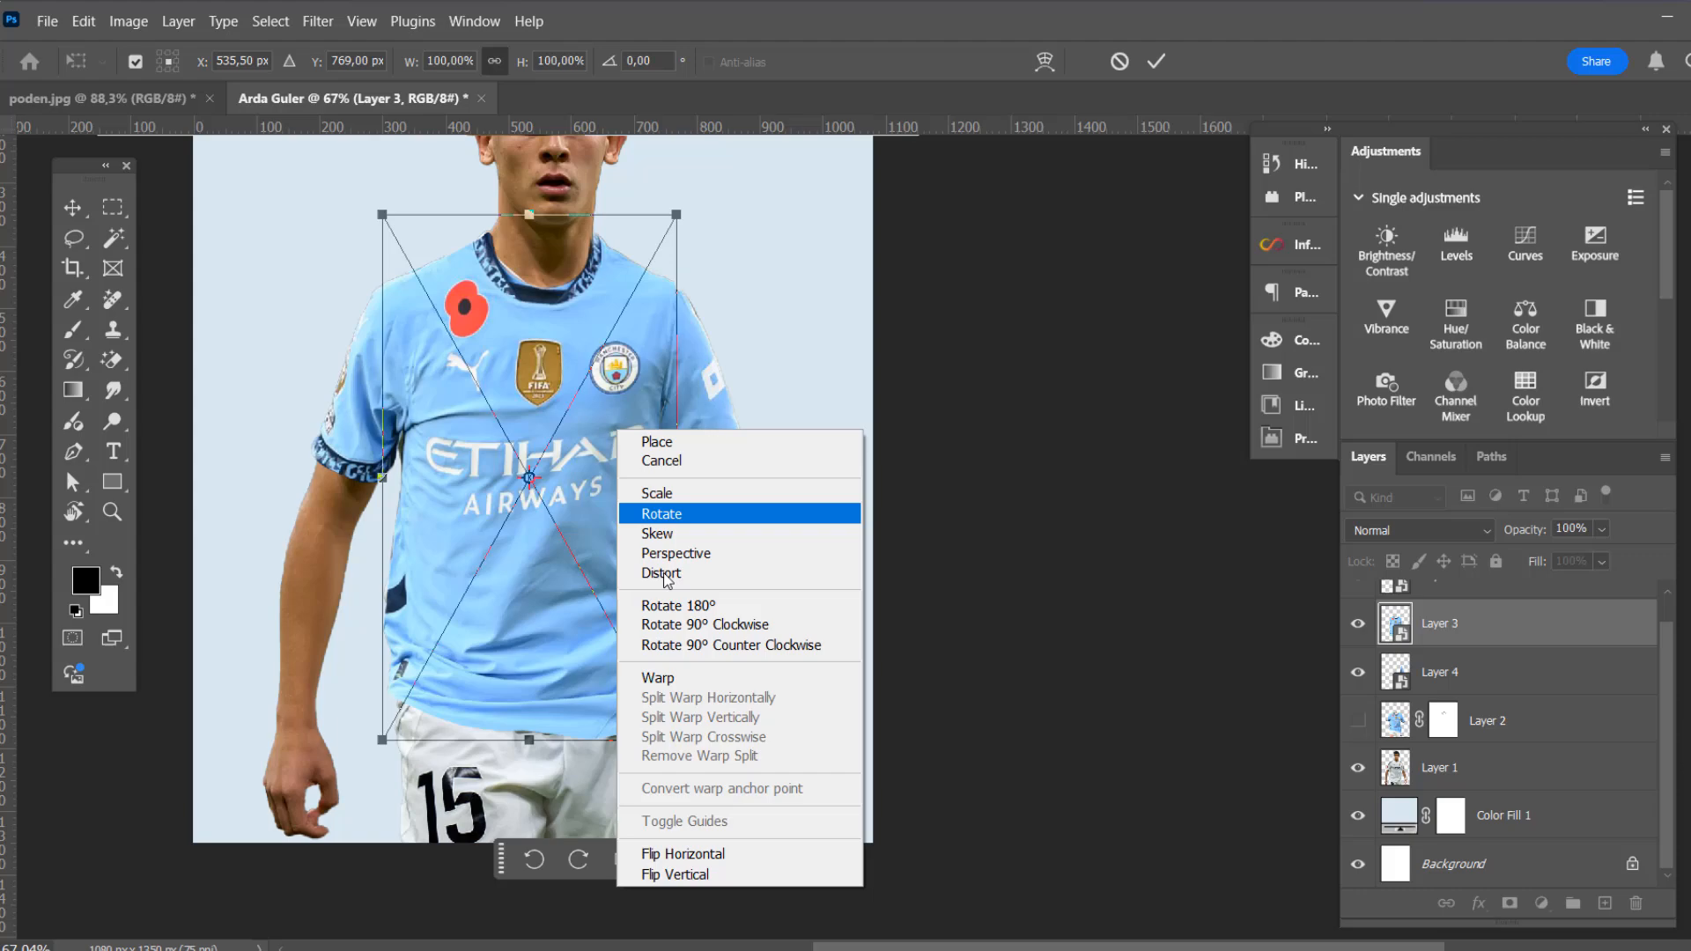
left_click(674, 679)
left_click_drag(639, 548, 643, 552)
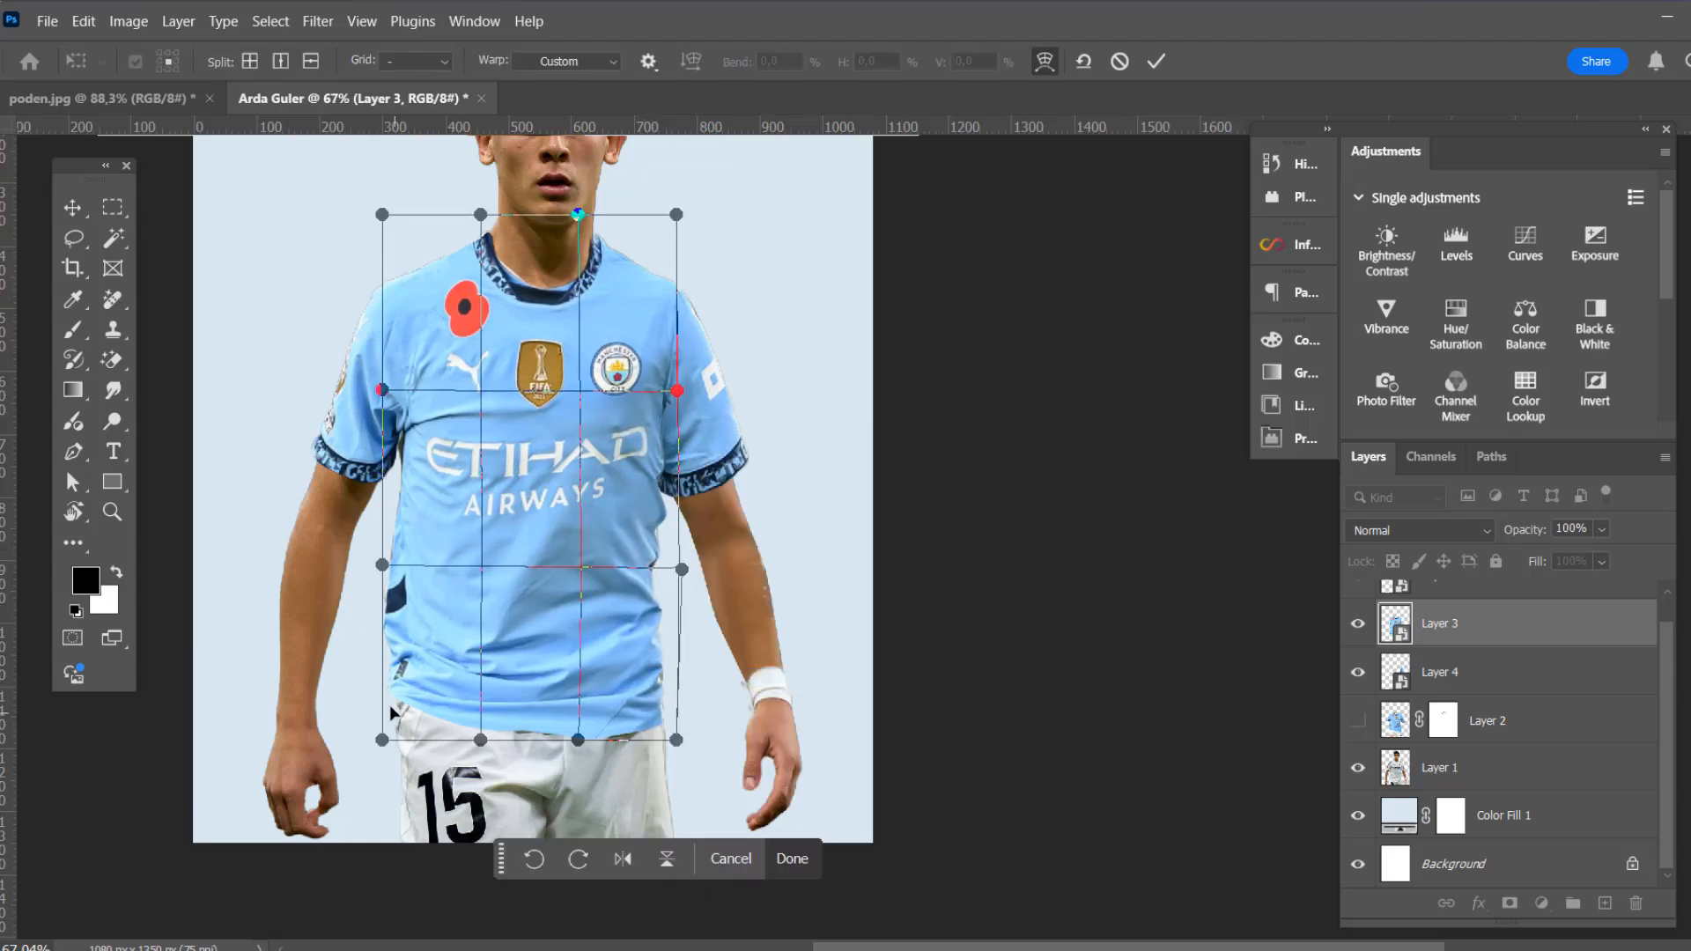
left_click_drag(392, 697, 397, 687)
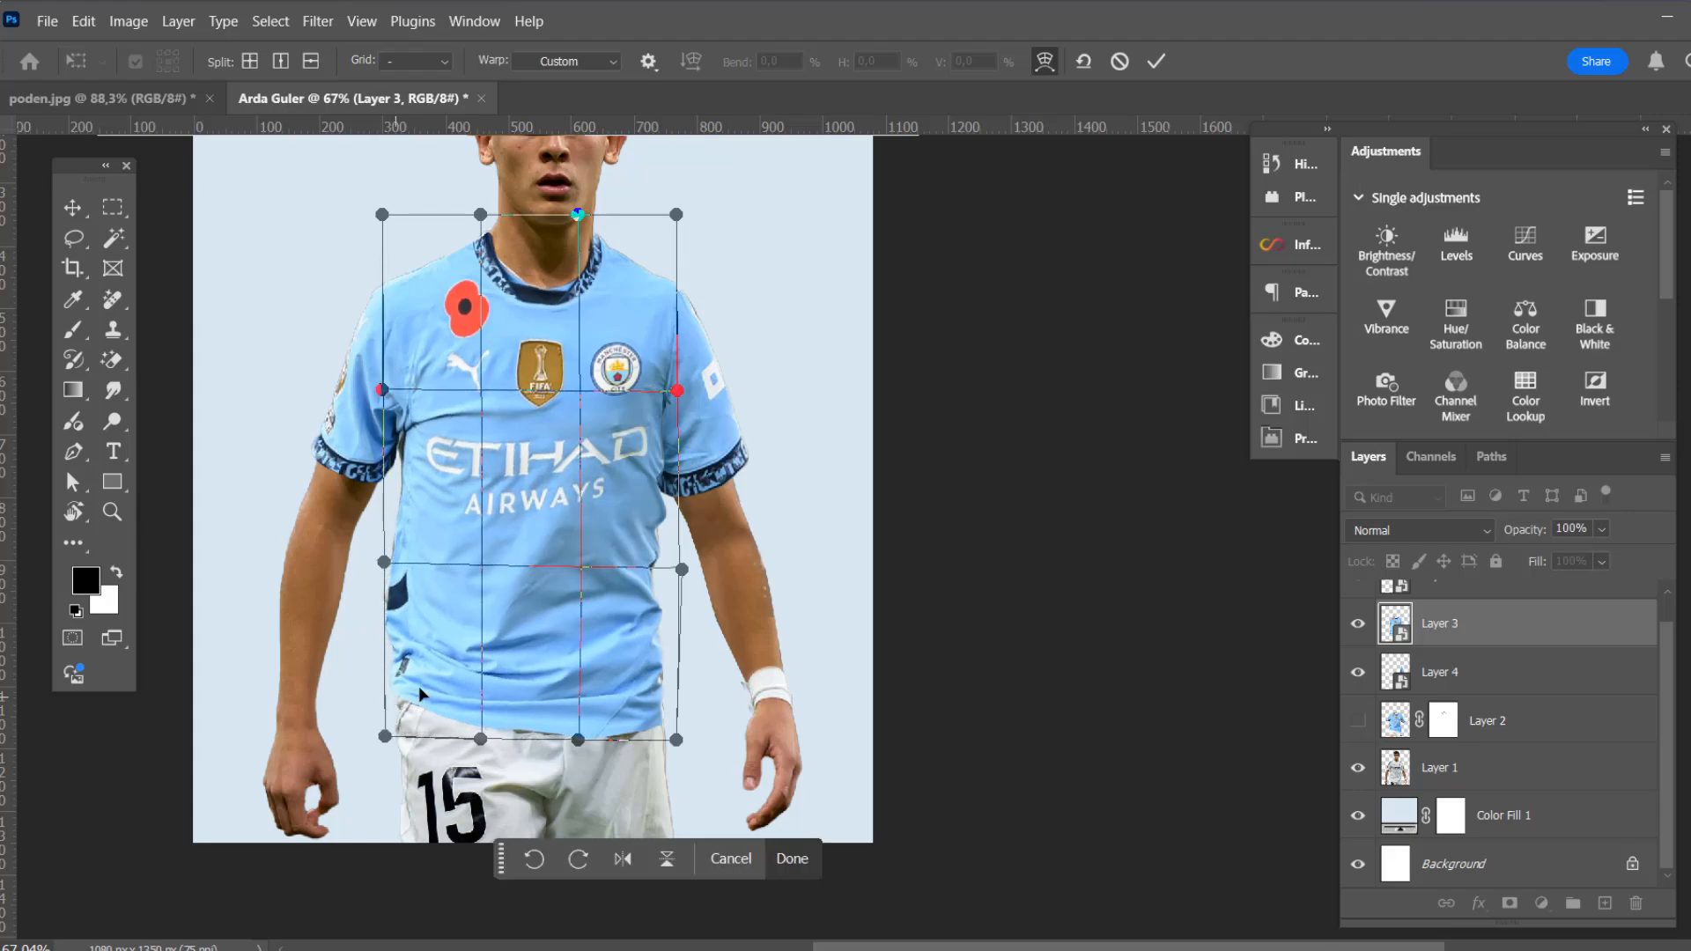
left_click_drag(460, 487, 453, 486)
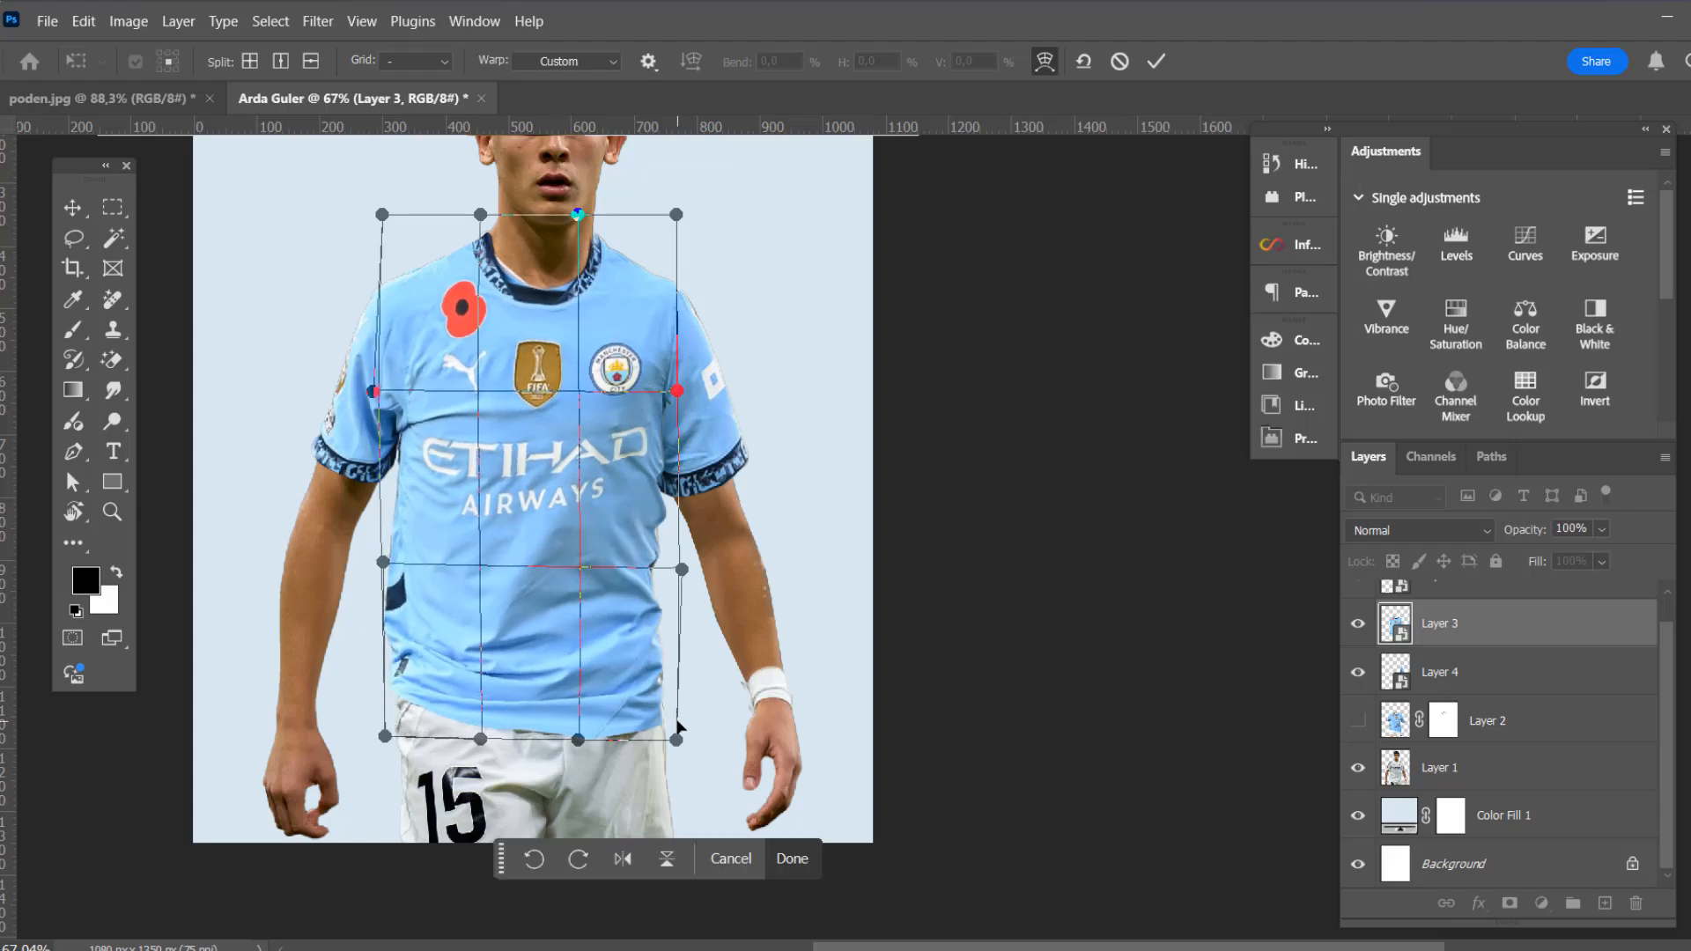
left_click_drag(678, 743, 691, 726)
left_click(1155, 61)
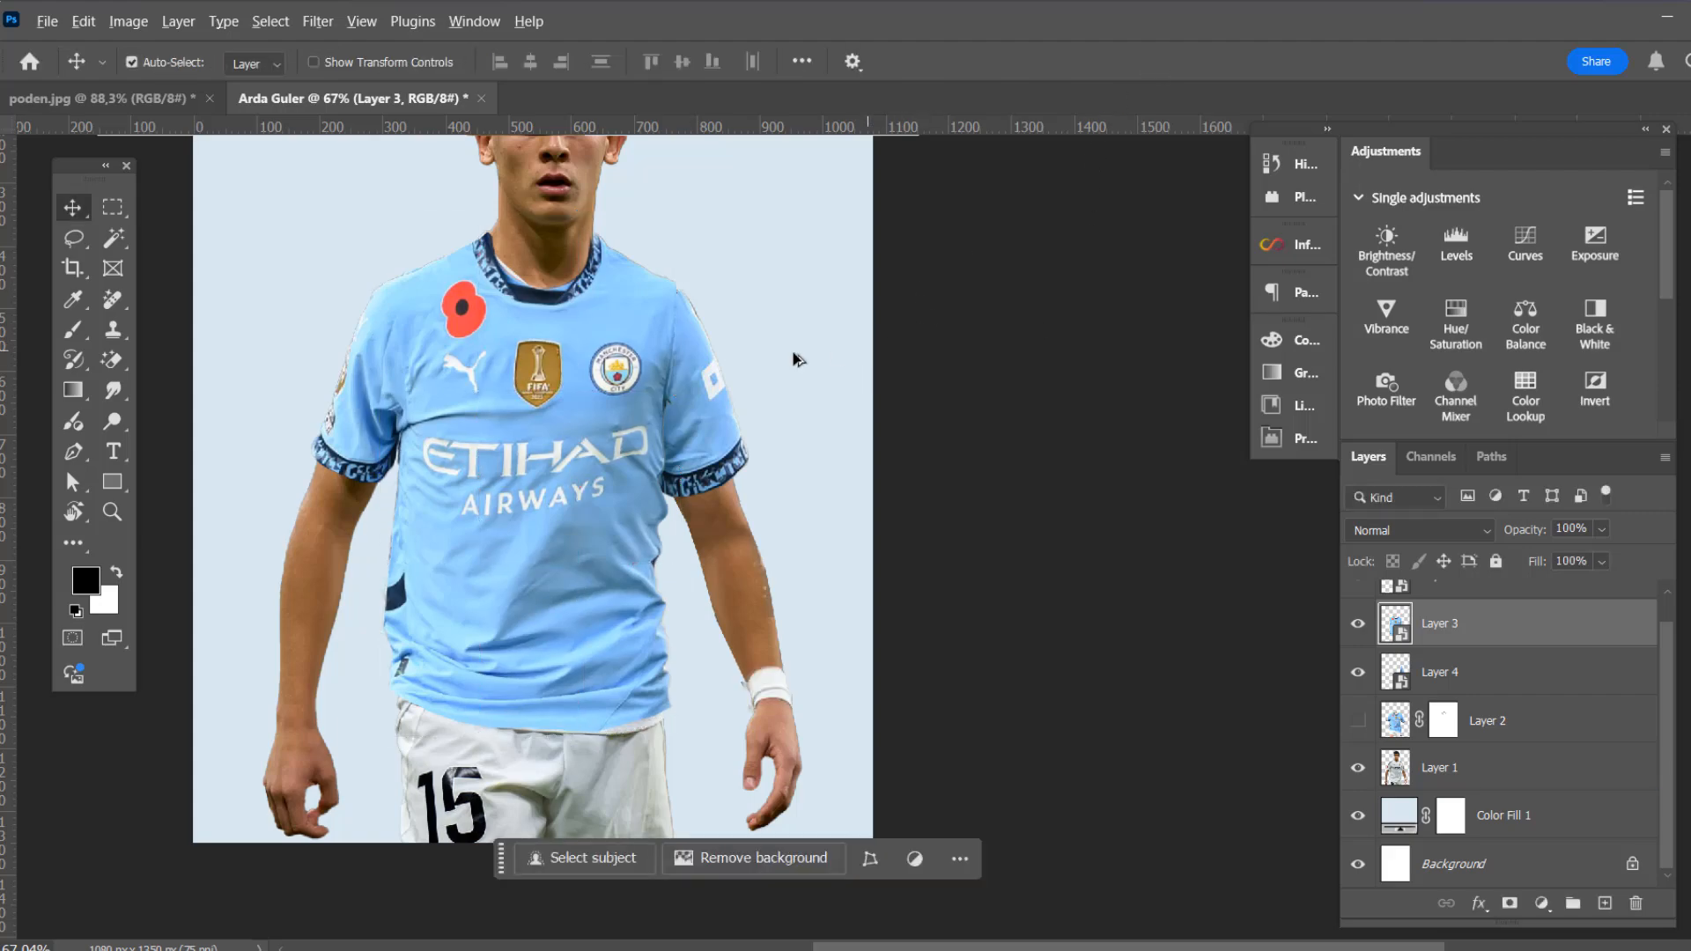
Recolour the Color Fill 1 background to the light blue #88befc
scroll(793, 358, "down", 6)
scroll(759, 315, "up", 5)
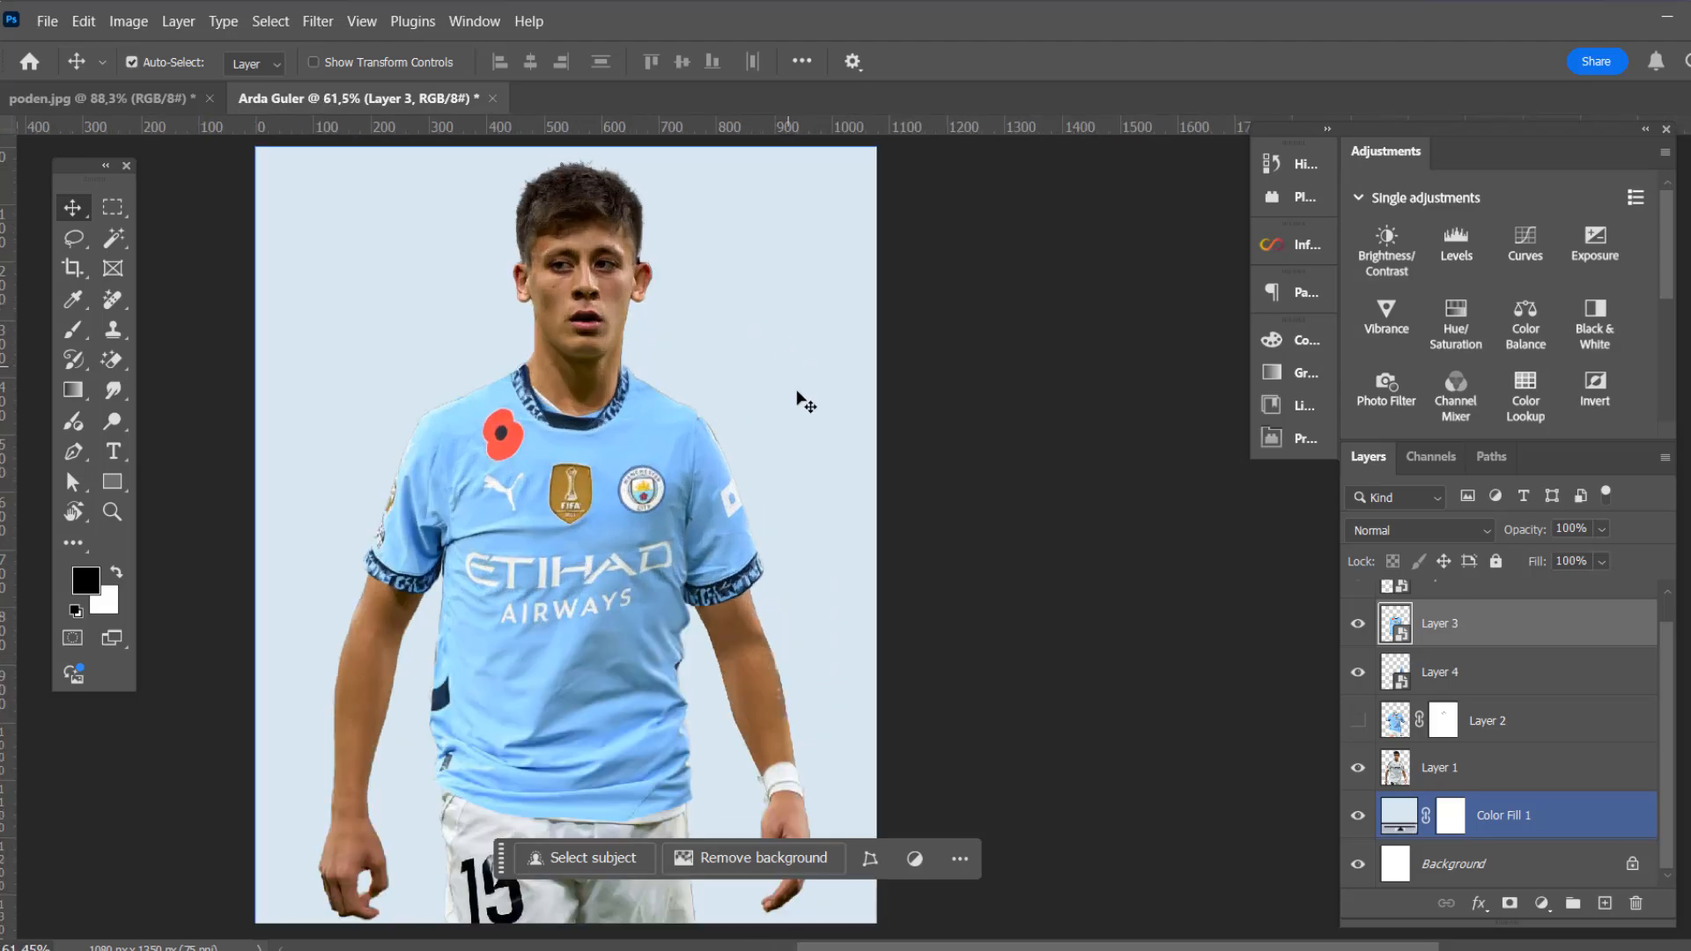
double_click(1399, 815)
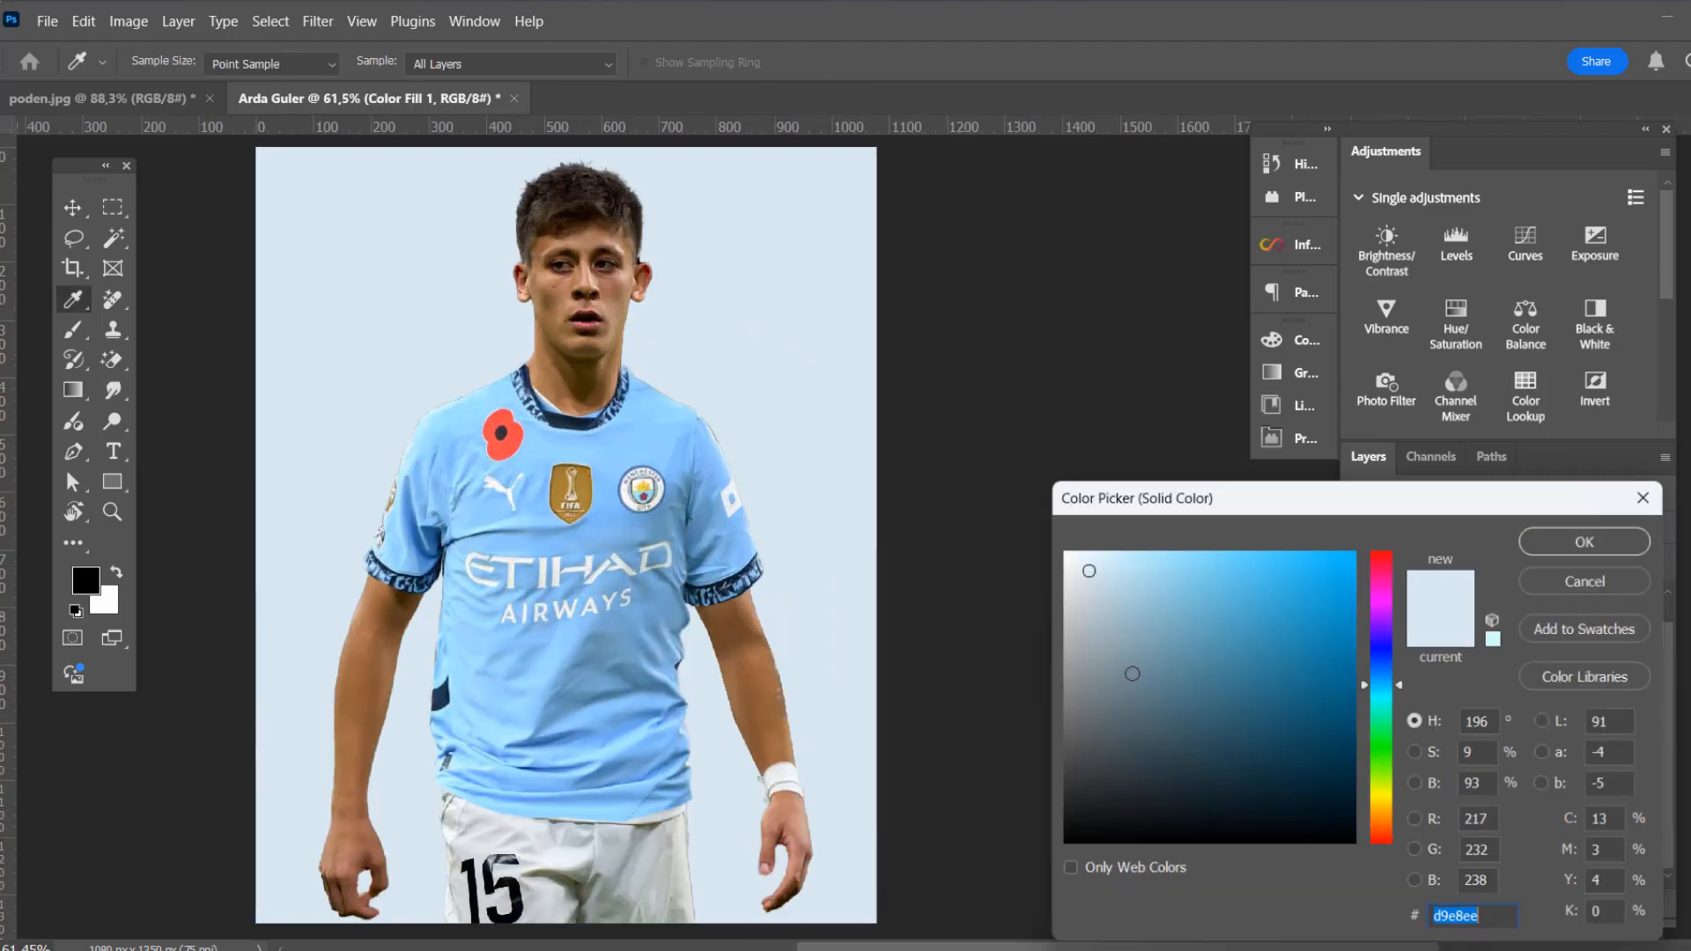
left_click(715, 464)
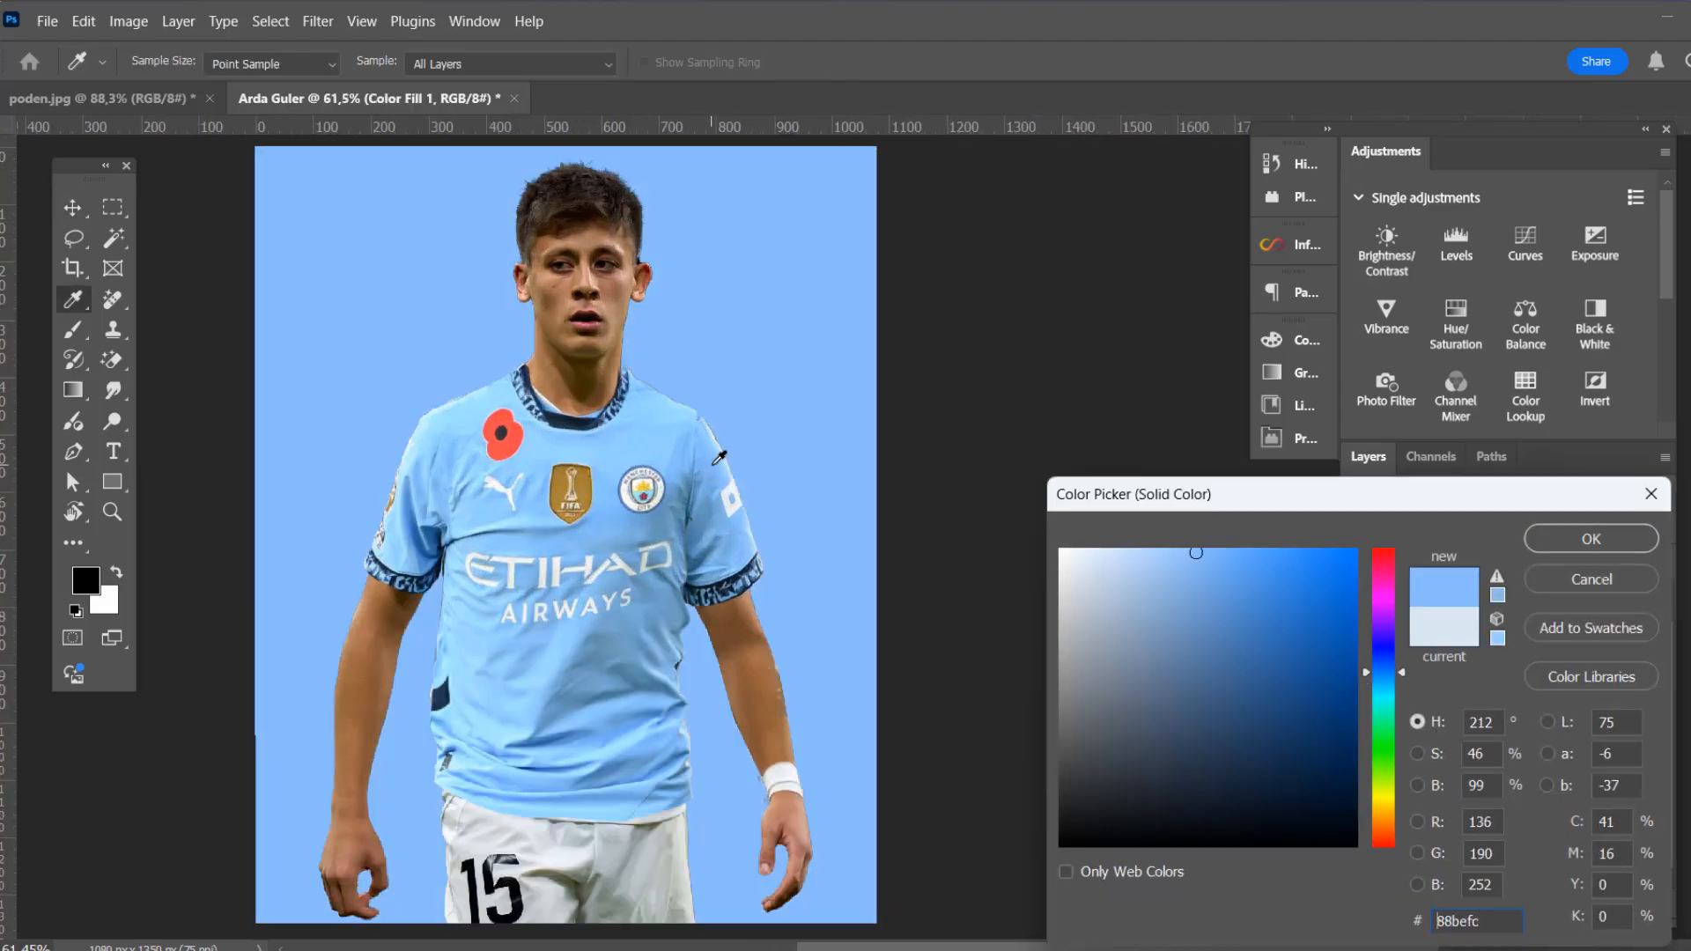
left_click(1567, 541)
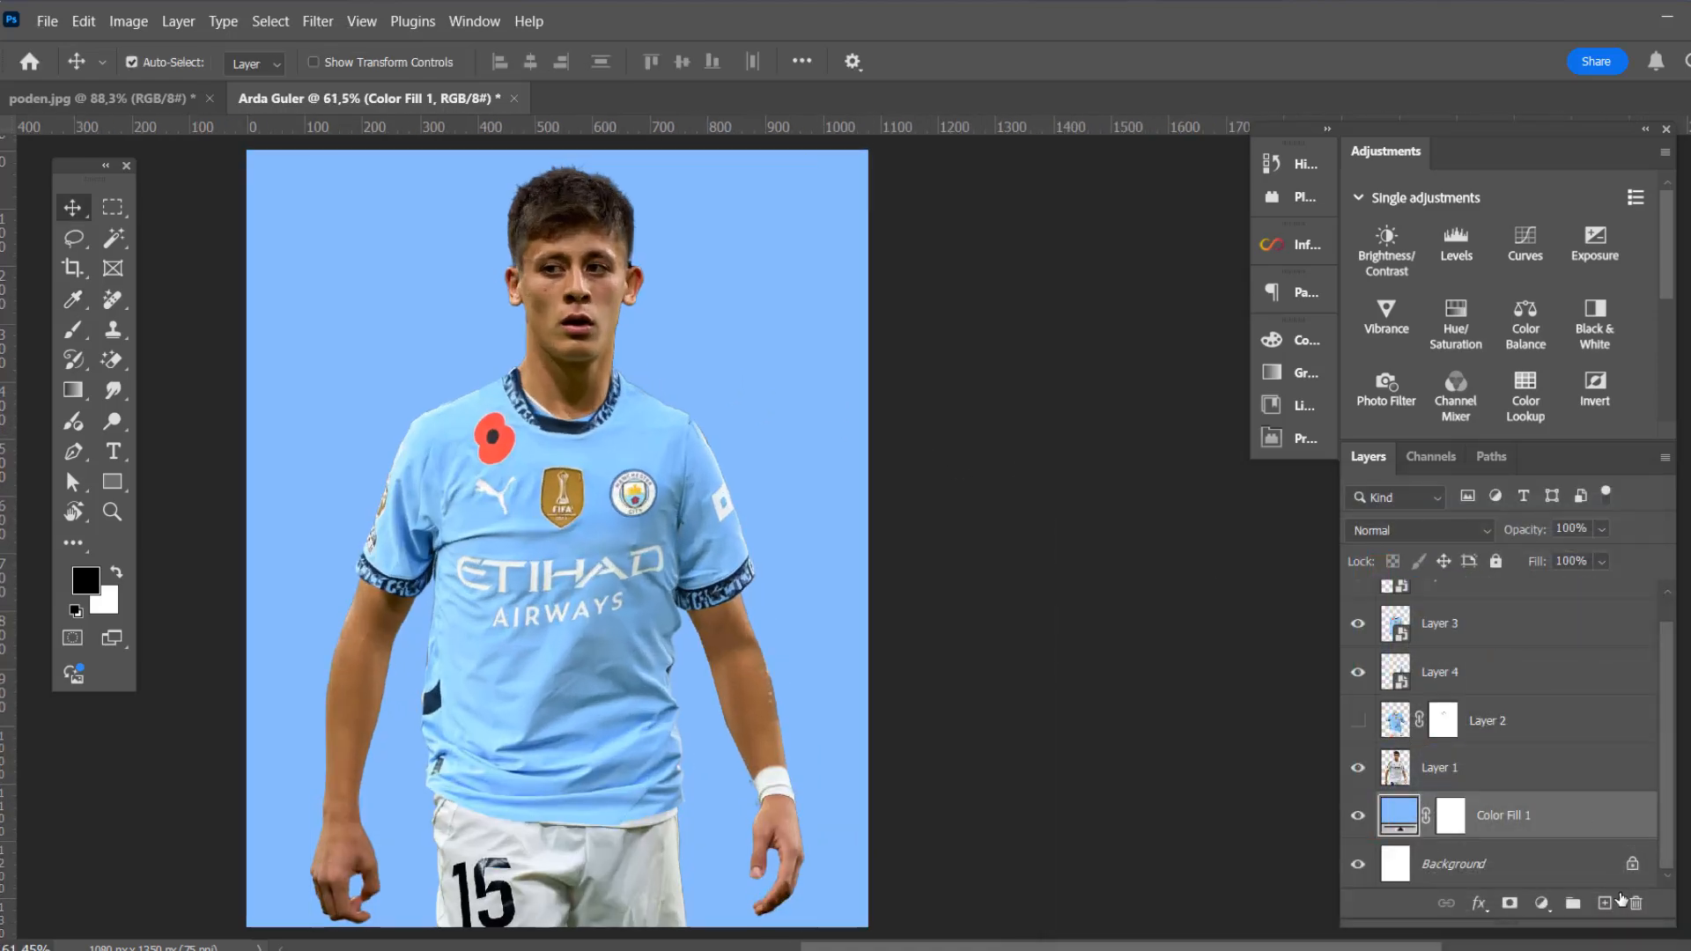
Add a near-white #faf8f8 solid colour fill layer above Color Fill 1 and invert its mask to black
left_click(1541, 903)
left_click(1605, 499)
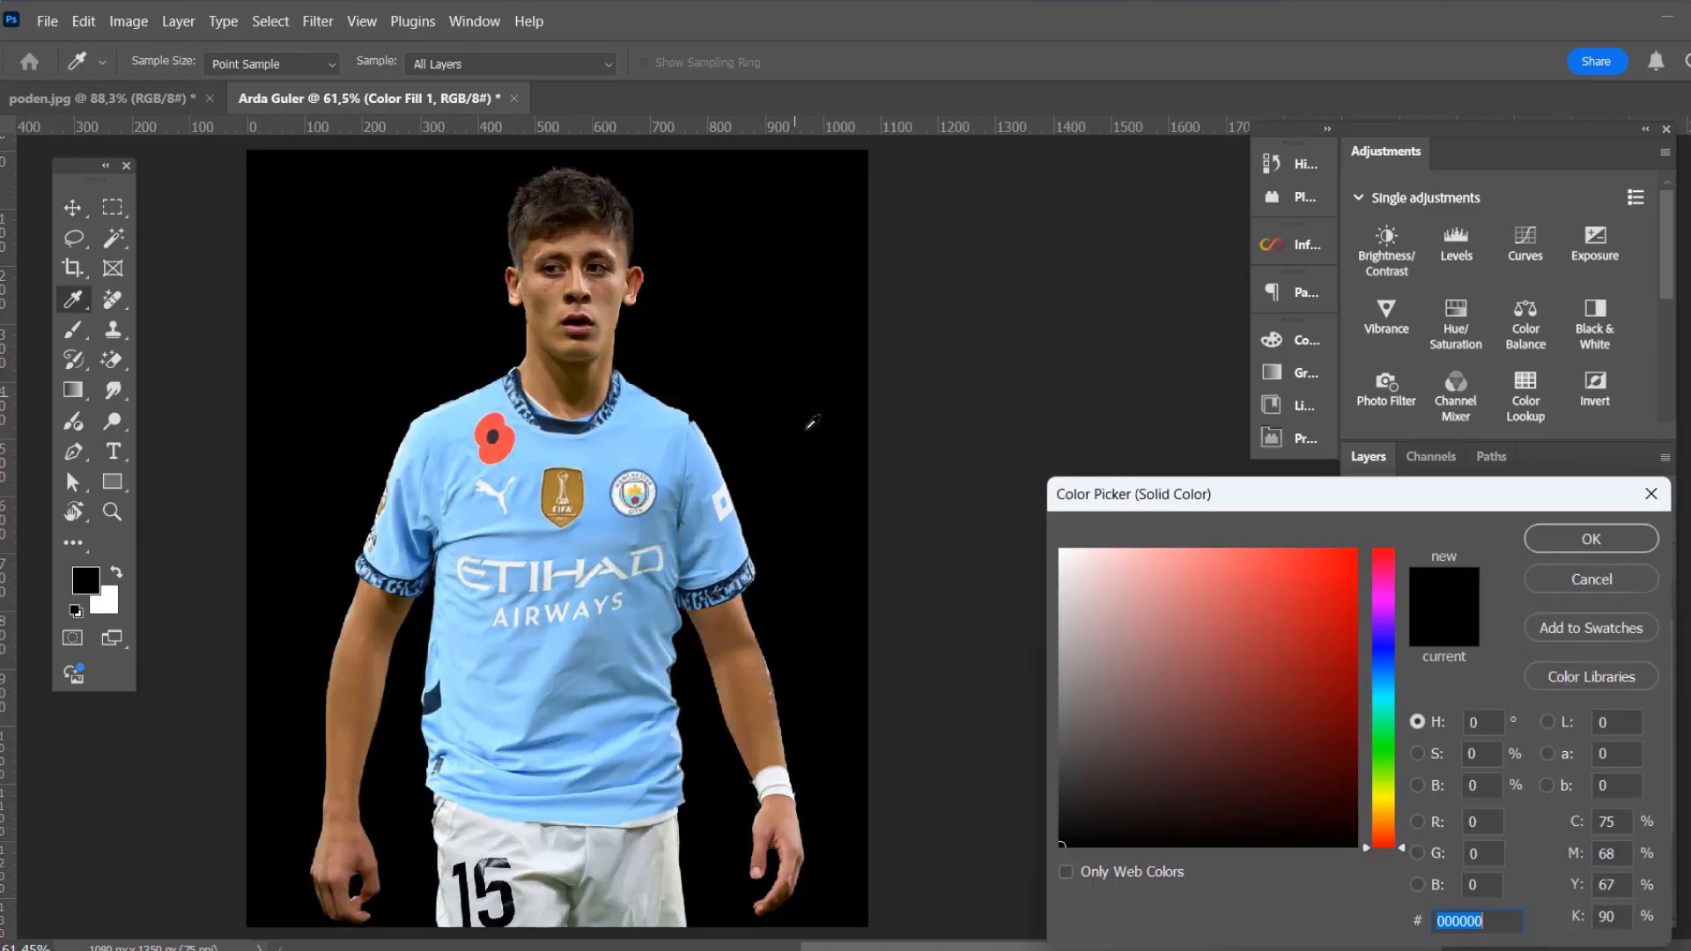
left_click_drag(1075, 582, 1072, 556)
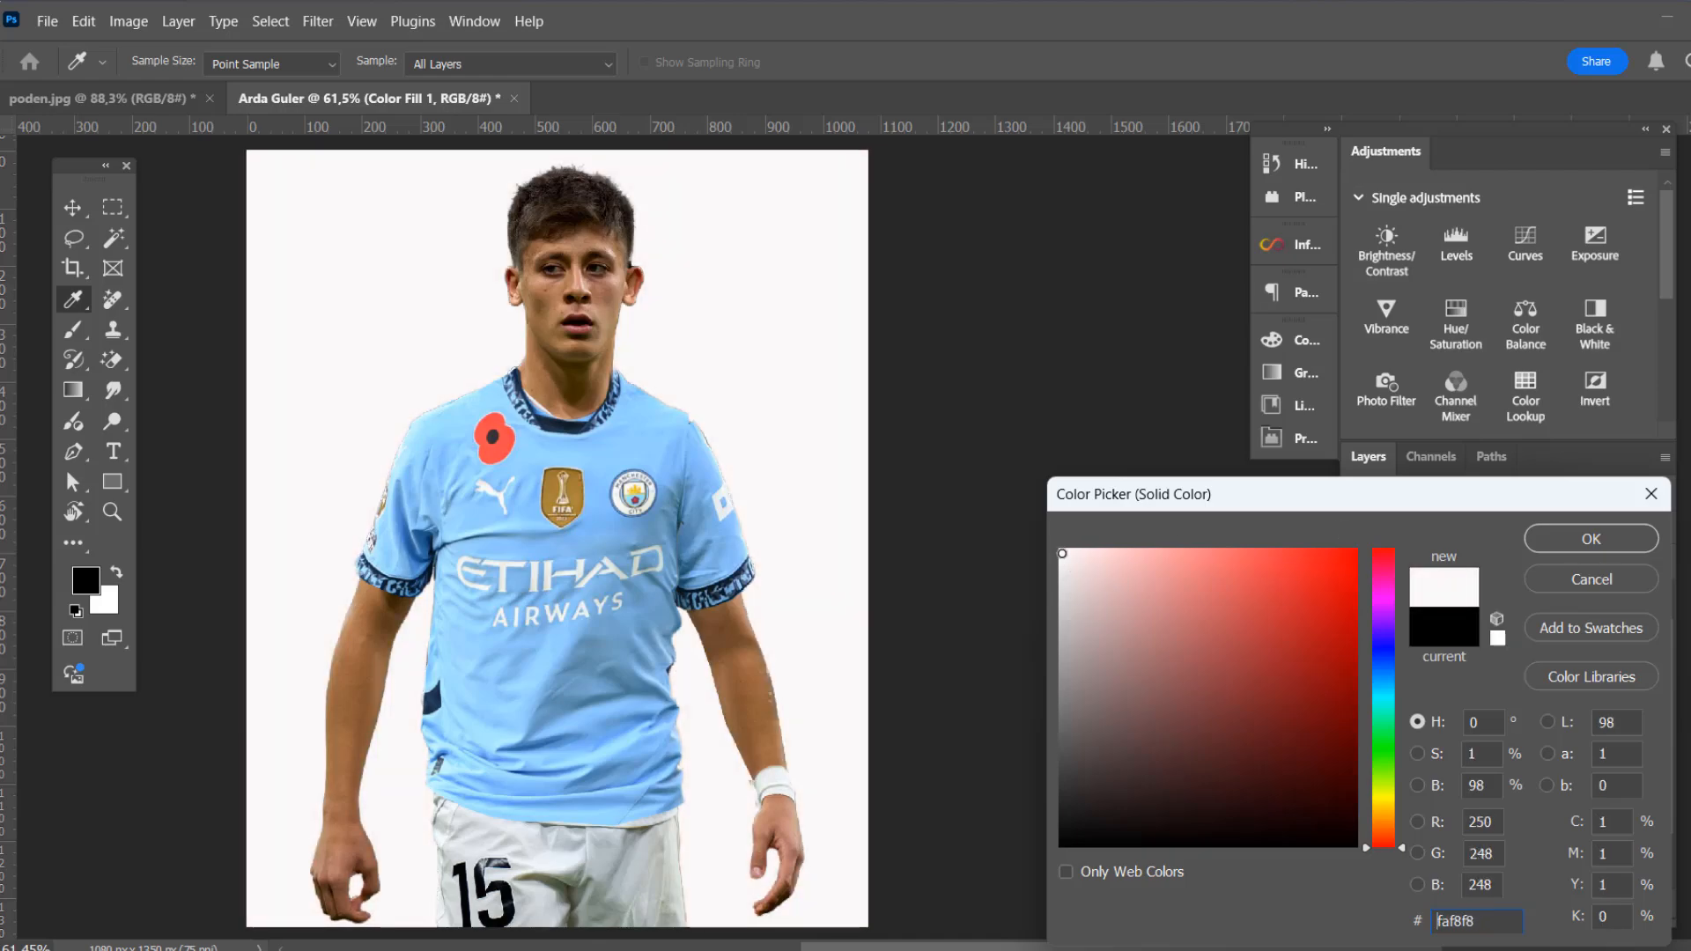
left_click(1586, 539)
left_click(1450, 819)
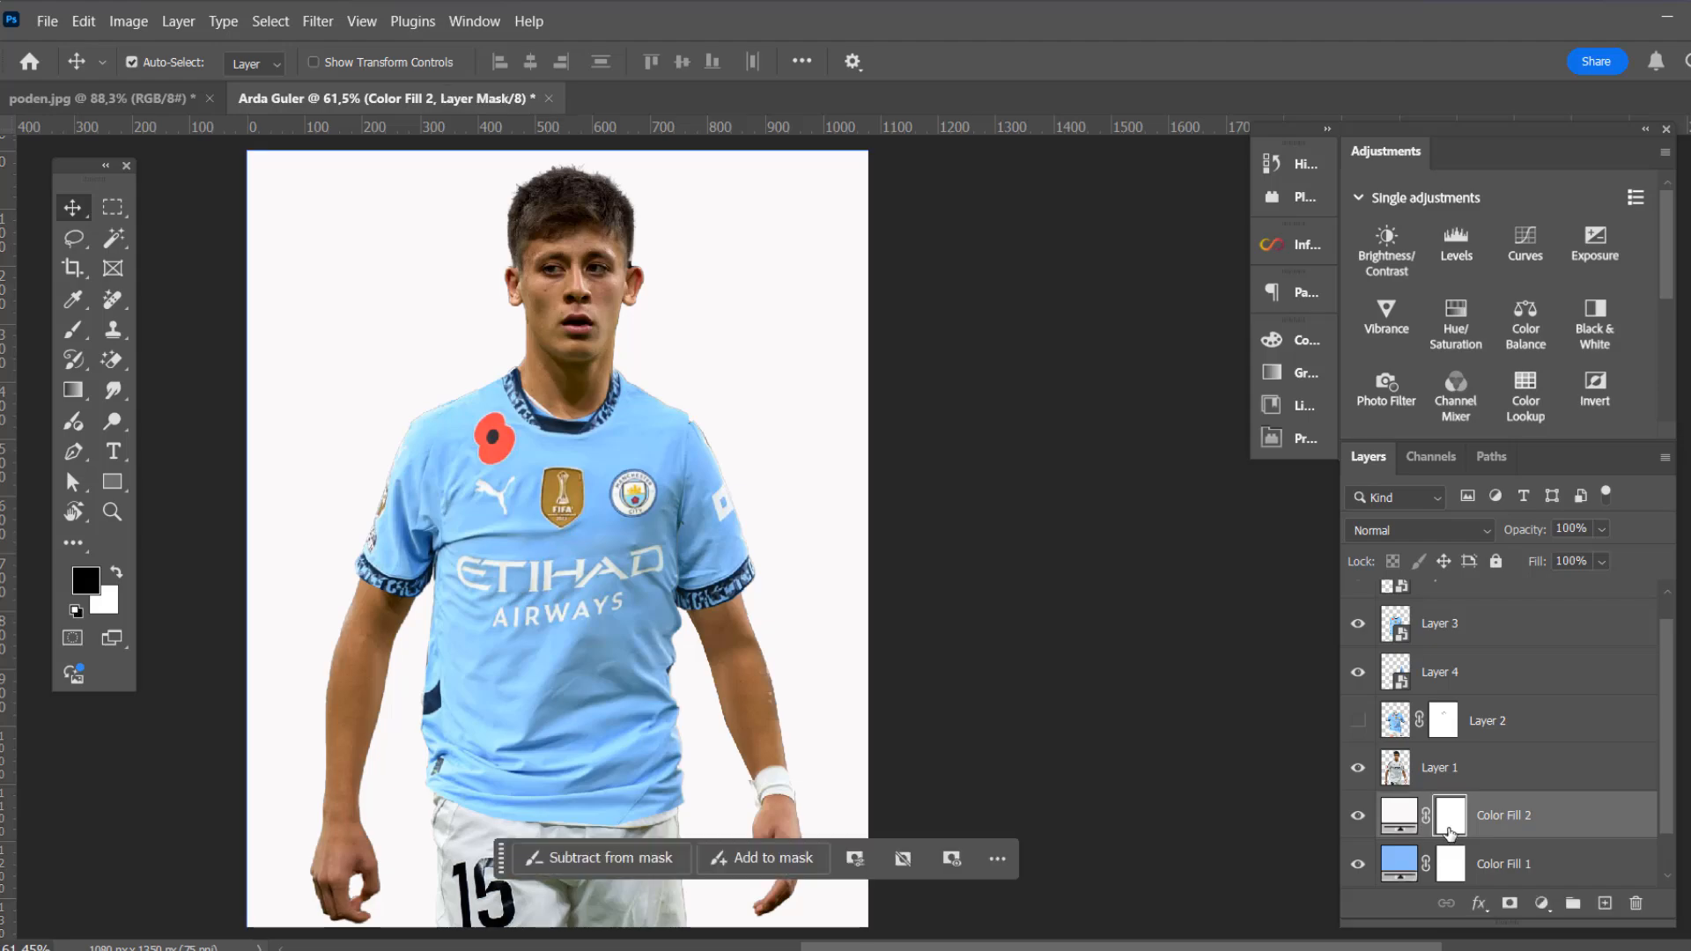
key("ctrl+i")
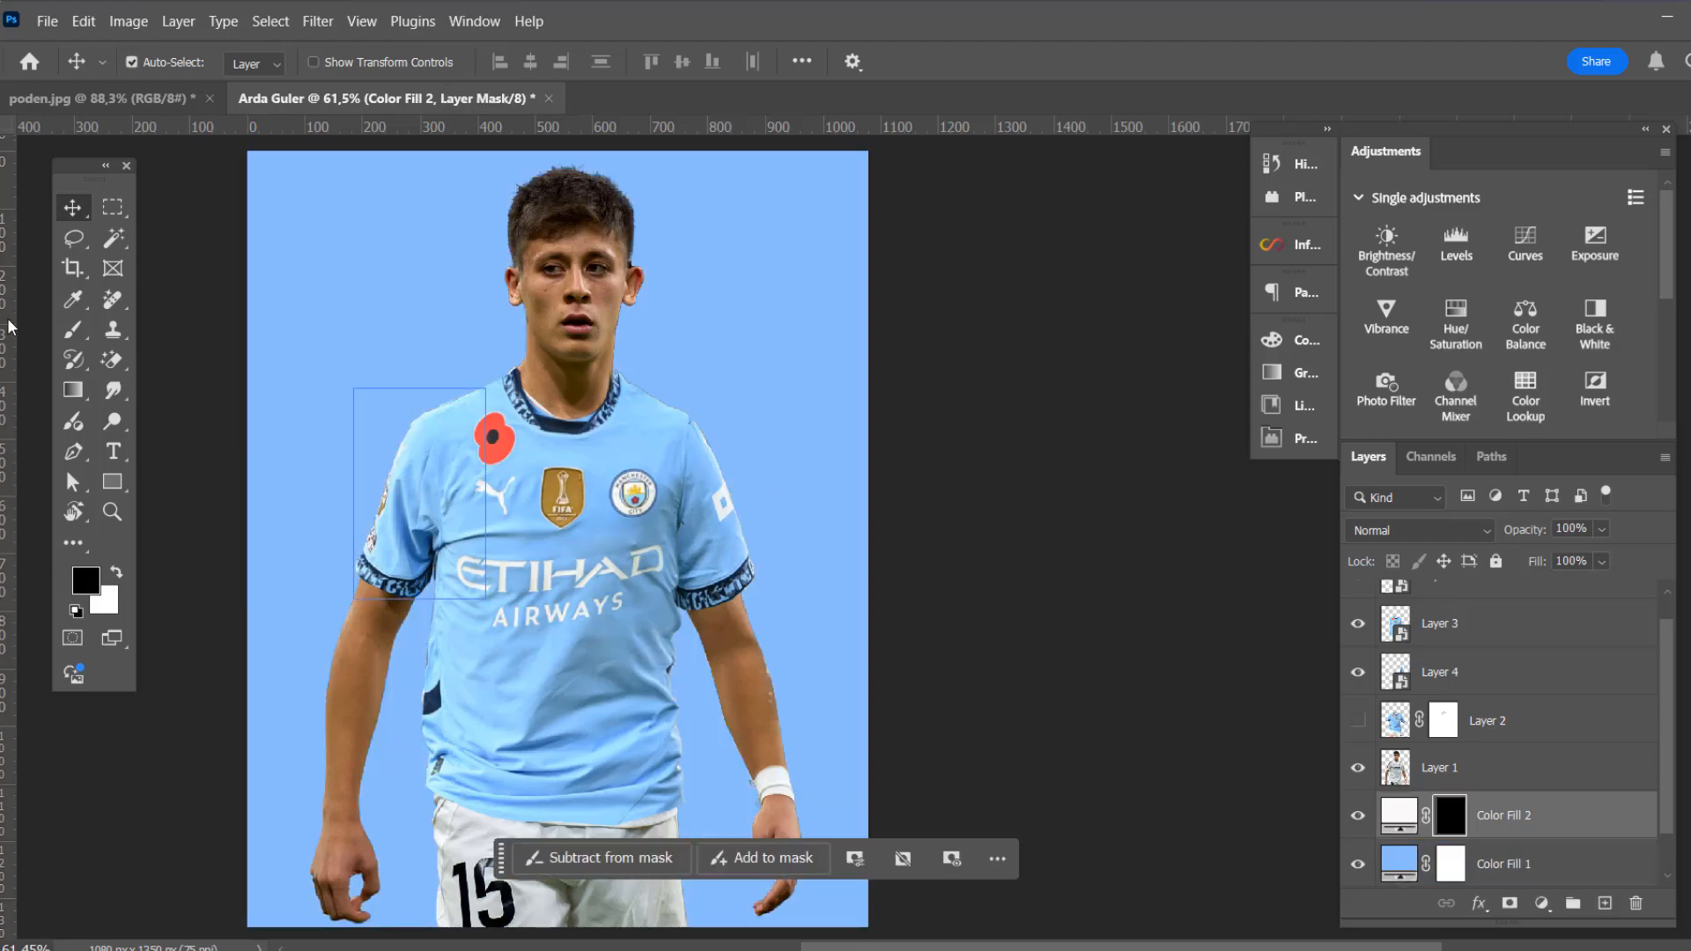
Paint white on the Color Fill 2 mask with a soft 900 to 1200 px brush to make a glow behind the player
left_click(86, 331)
left_click(117, 574)
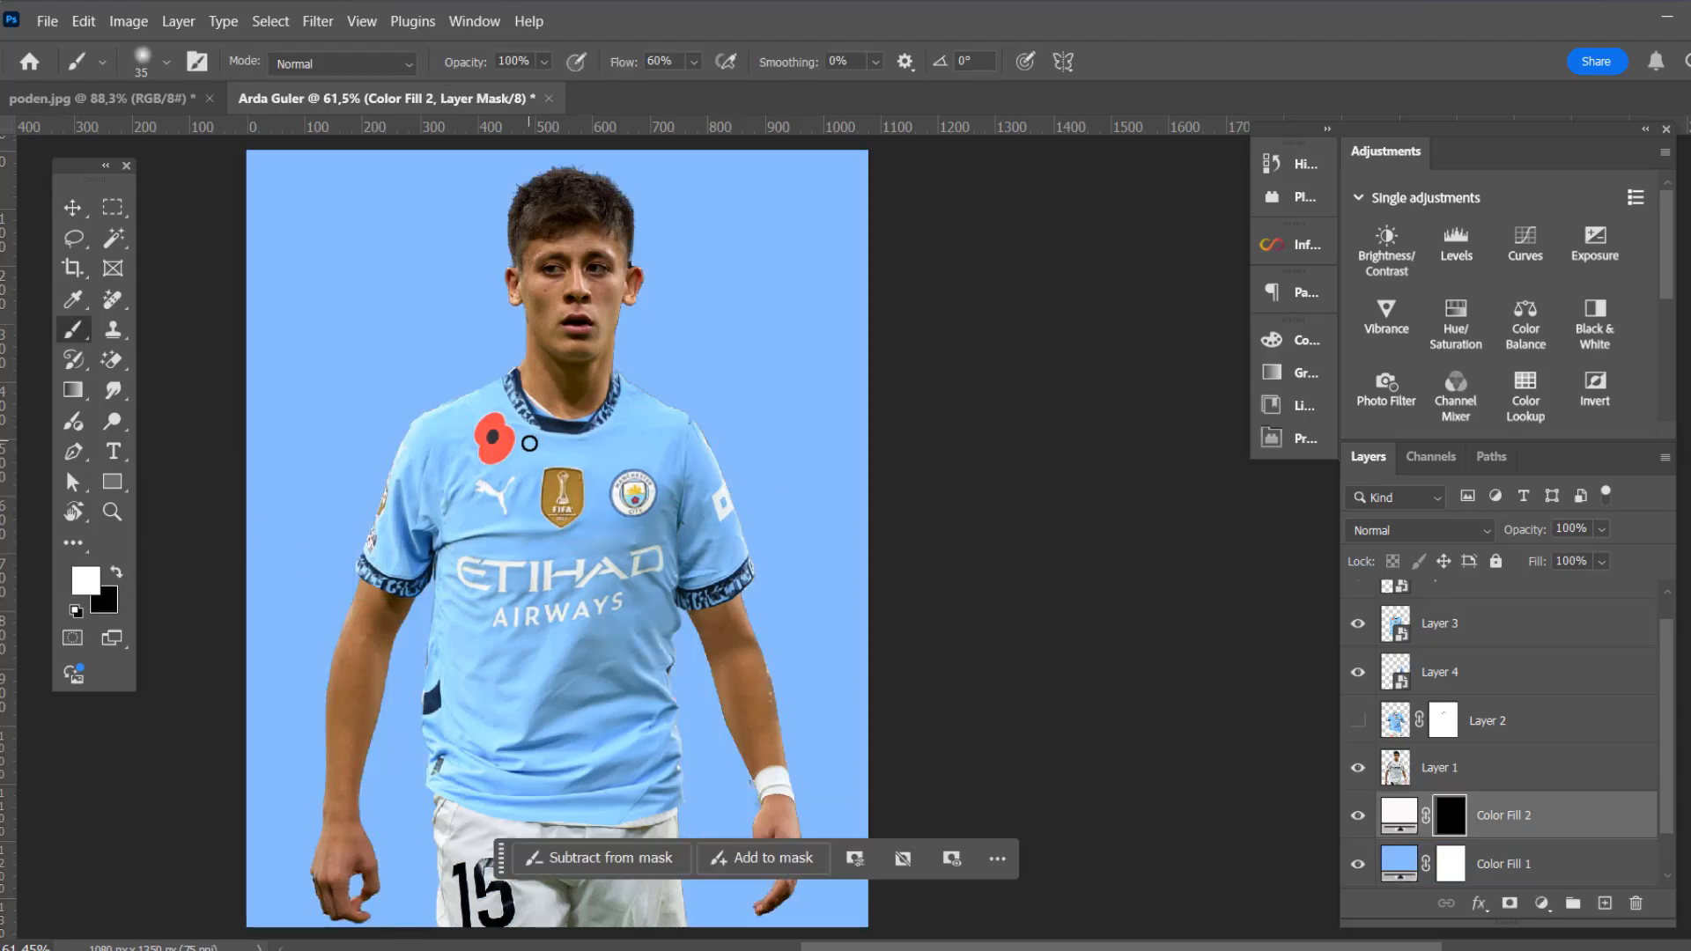
key("bracketright")
key("bracketright")
key("bracketright")
key("bracketright")
key("bracketright")
key("bracketright")
key("bracketright")
key("bracketright")
key("bracketright")
key("bracketright")
key("bracketright")
key("bracketright")
key("bracketright")
key("bracketright")
left_click(550, 463)
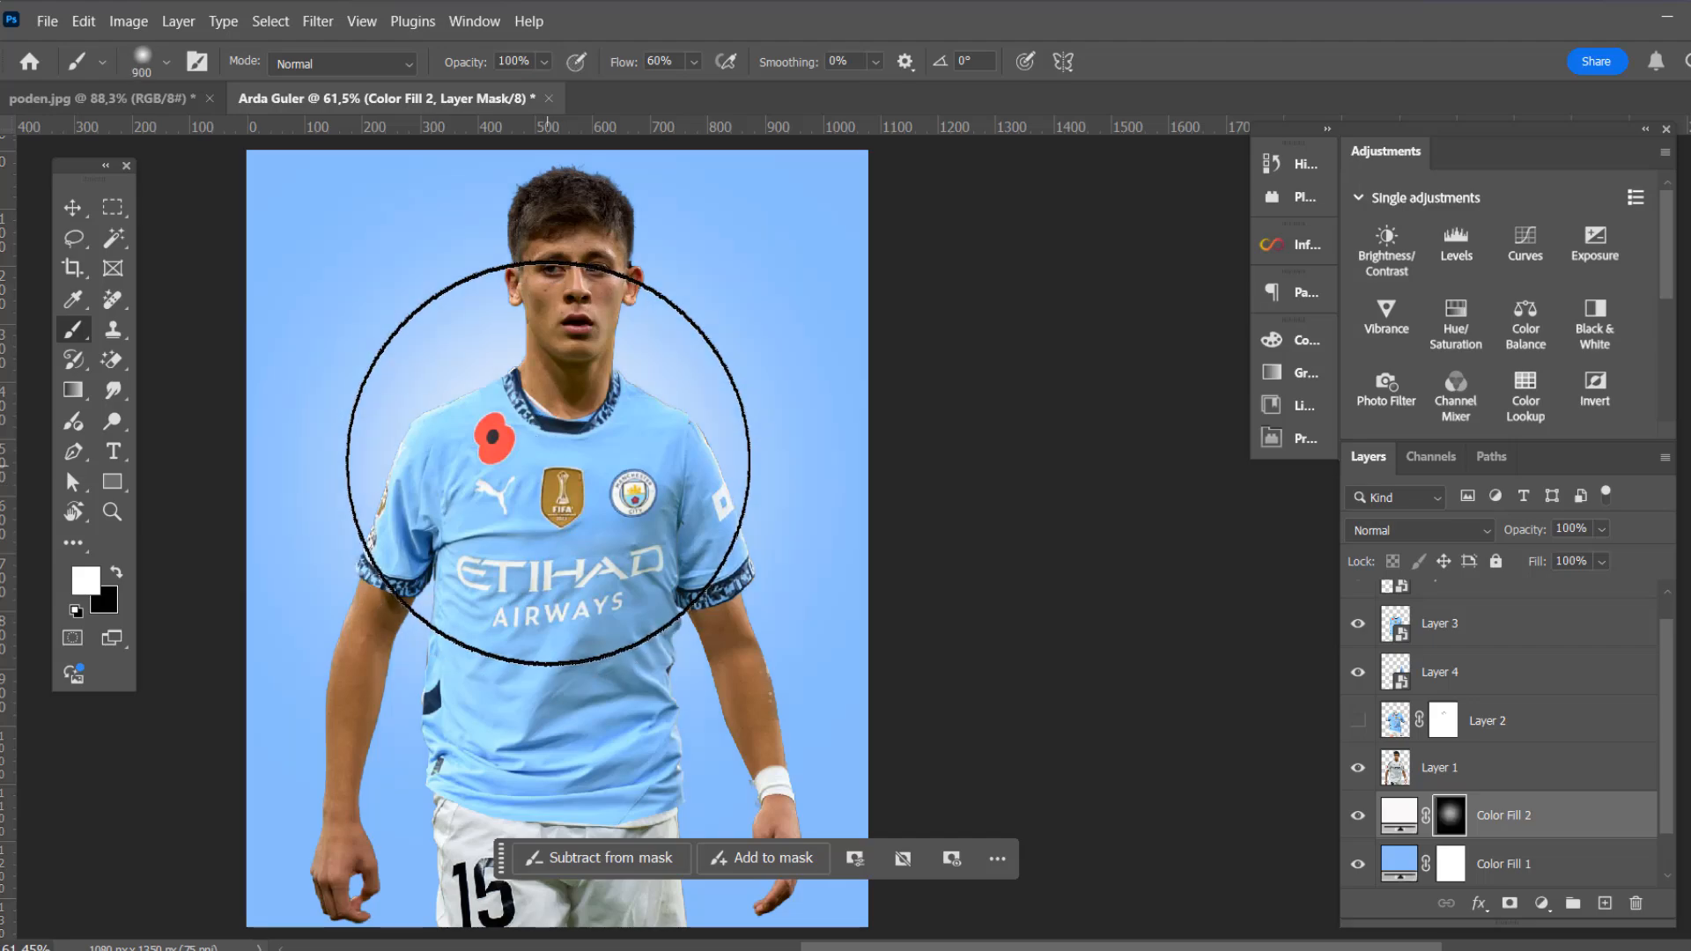
left_click(555, 443)
key("bracketright")
key("bracketright")
left_click(421, 382)
left_click(636, 363)
left_click(617, 557)
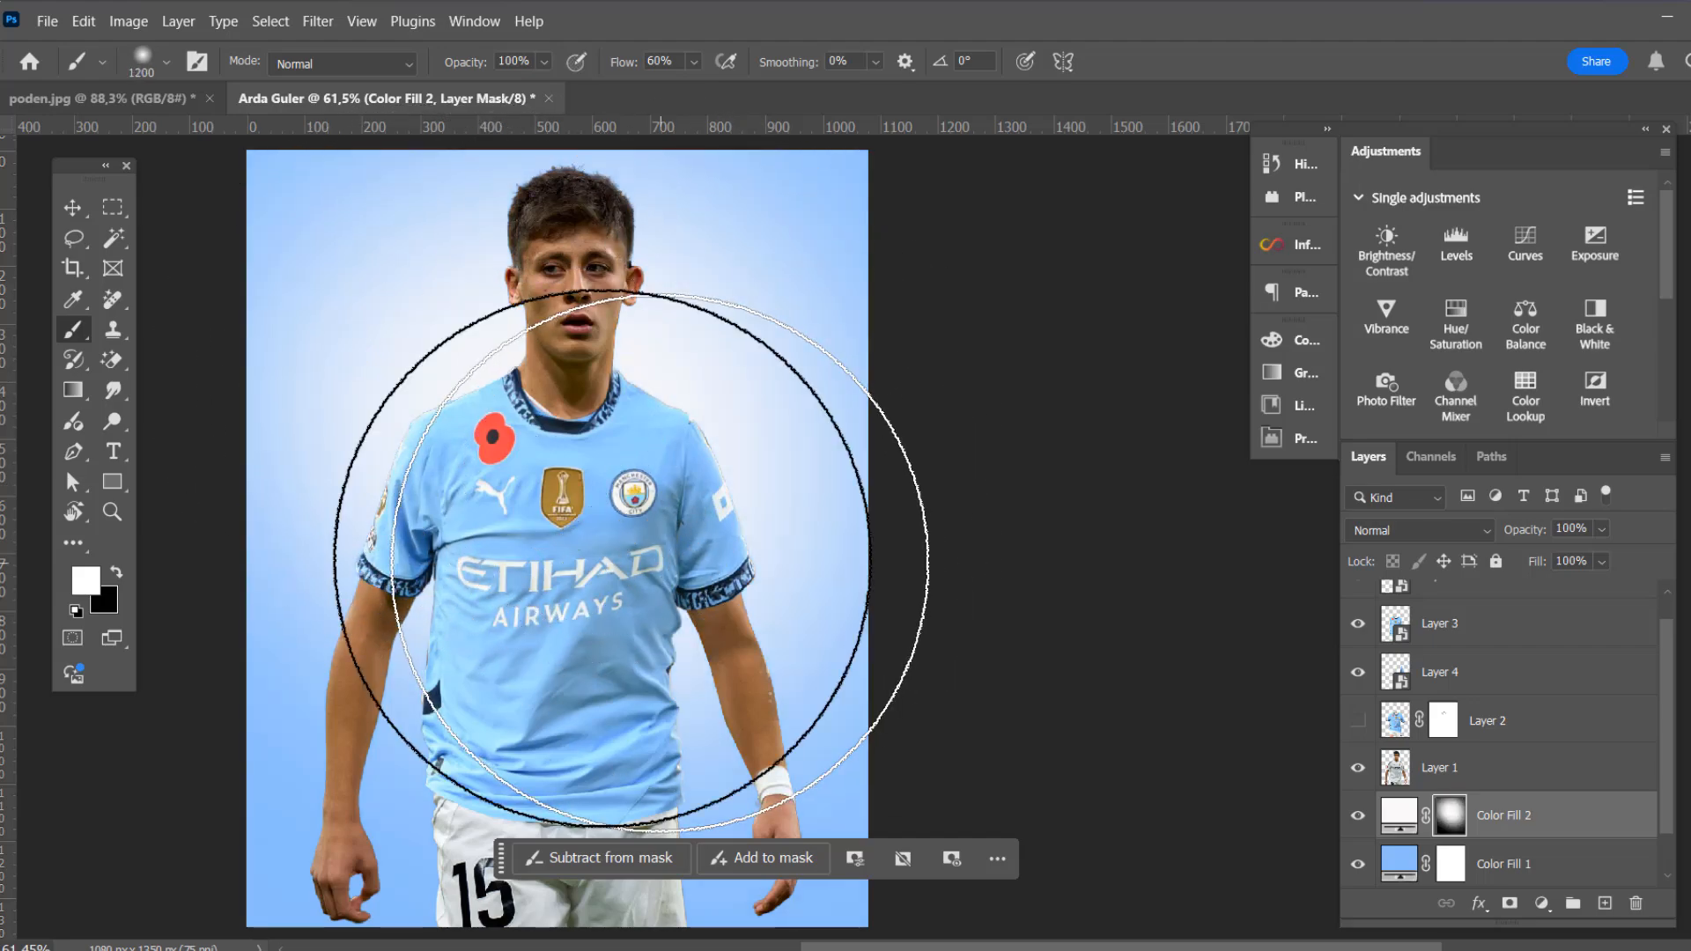
scroll(582, 497, "down", 2)
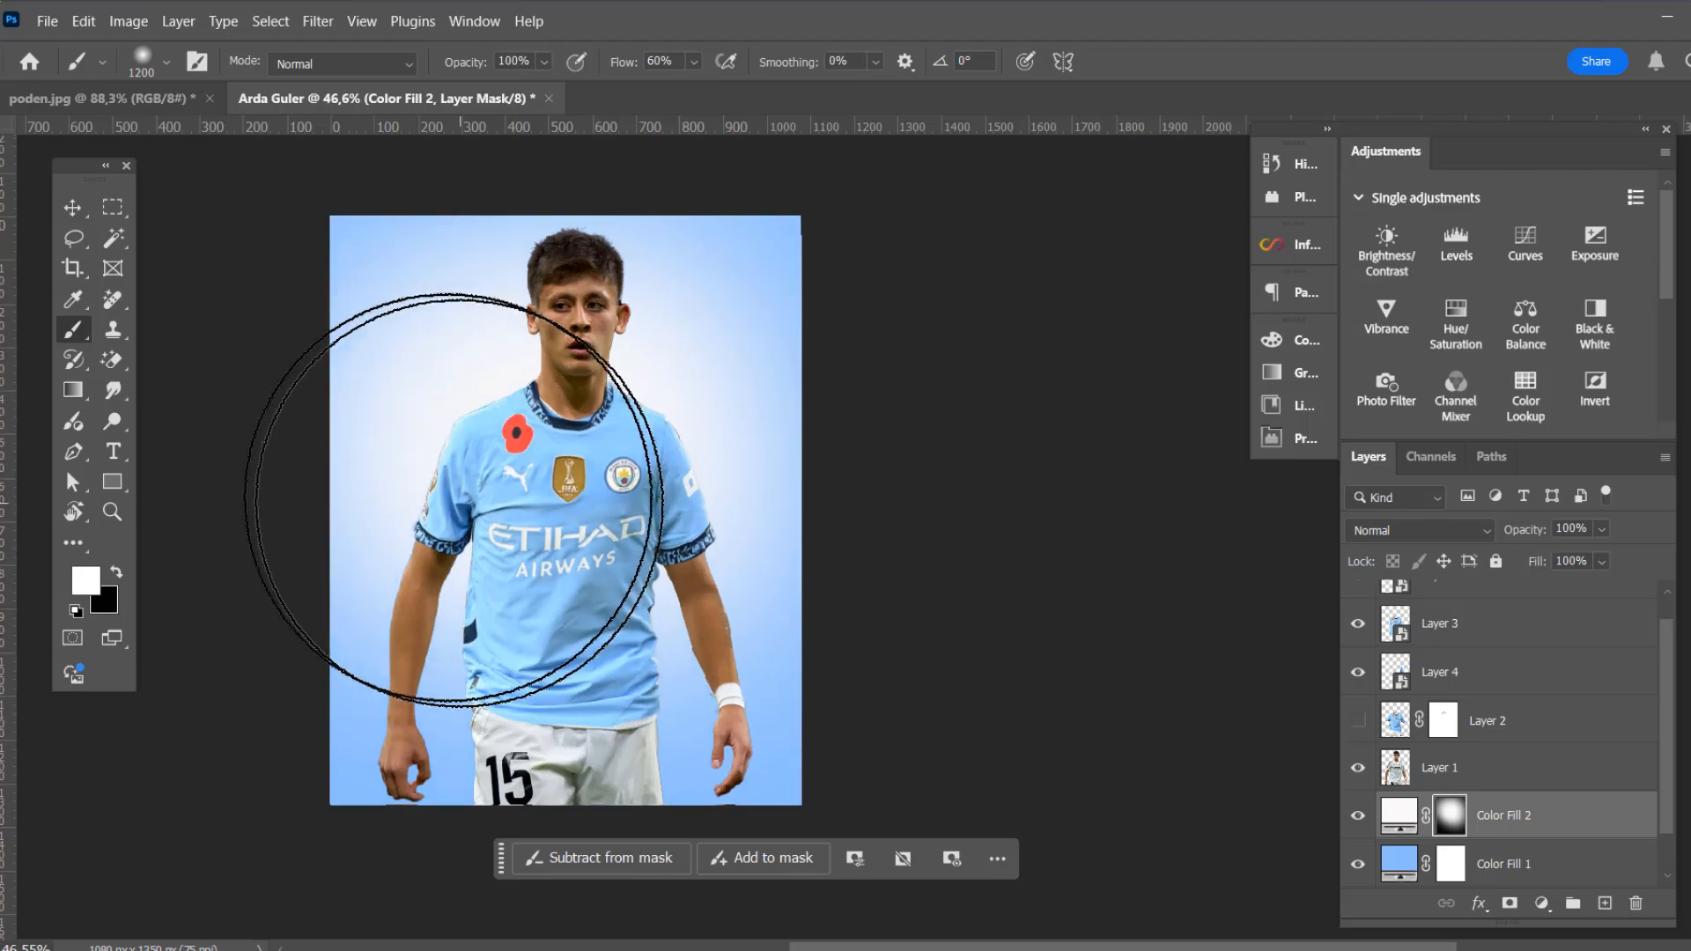
Merge Layer 2, Layer 4 and Layer 3 into one layer, and toggle the merged layer's visibility to check it
left_click(73, 207)
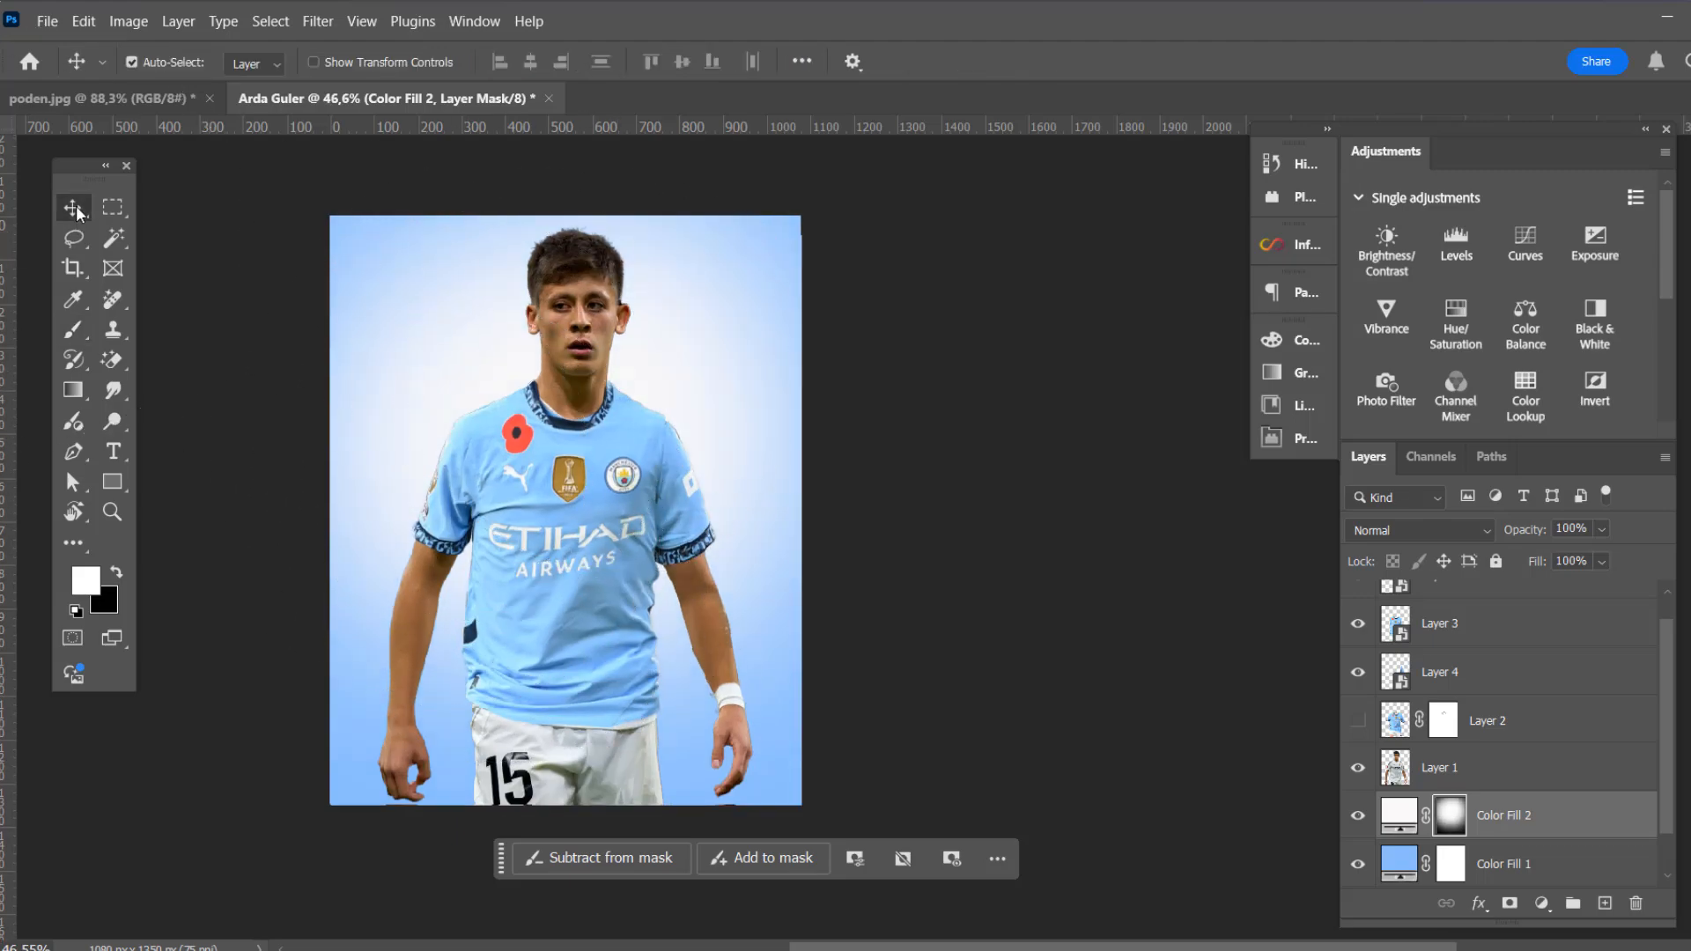
left_click(540, 255)
scroll(540, 255, "up", 2)
scroll(539, 256, "up", 2)
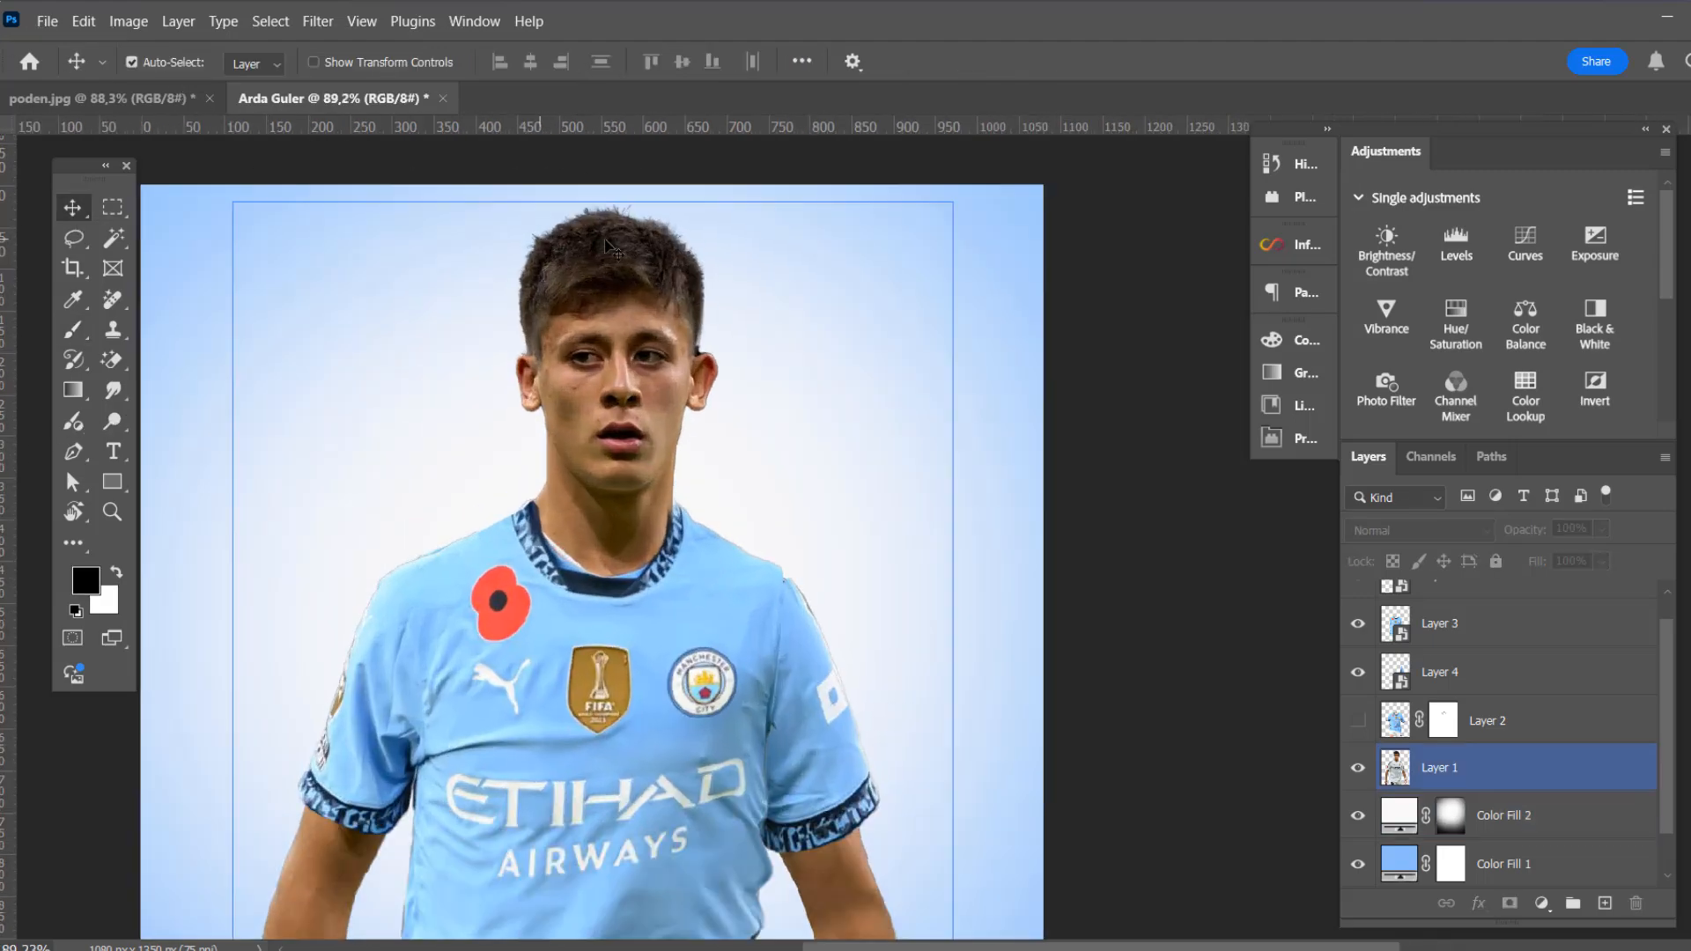
left_click(1539, 728)
left_click(1552, 673, "shift")
left_click(1557, 639, "shift")
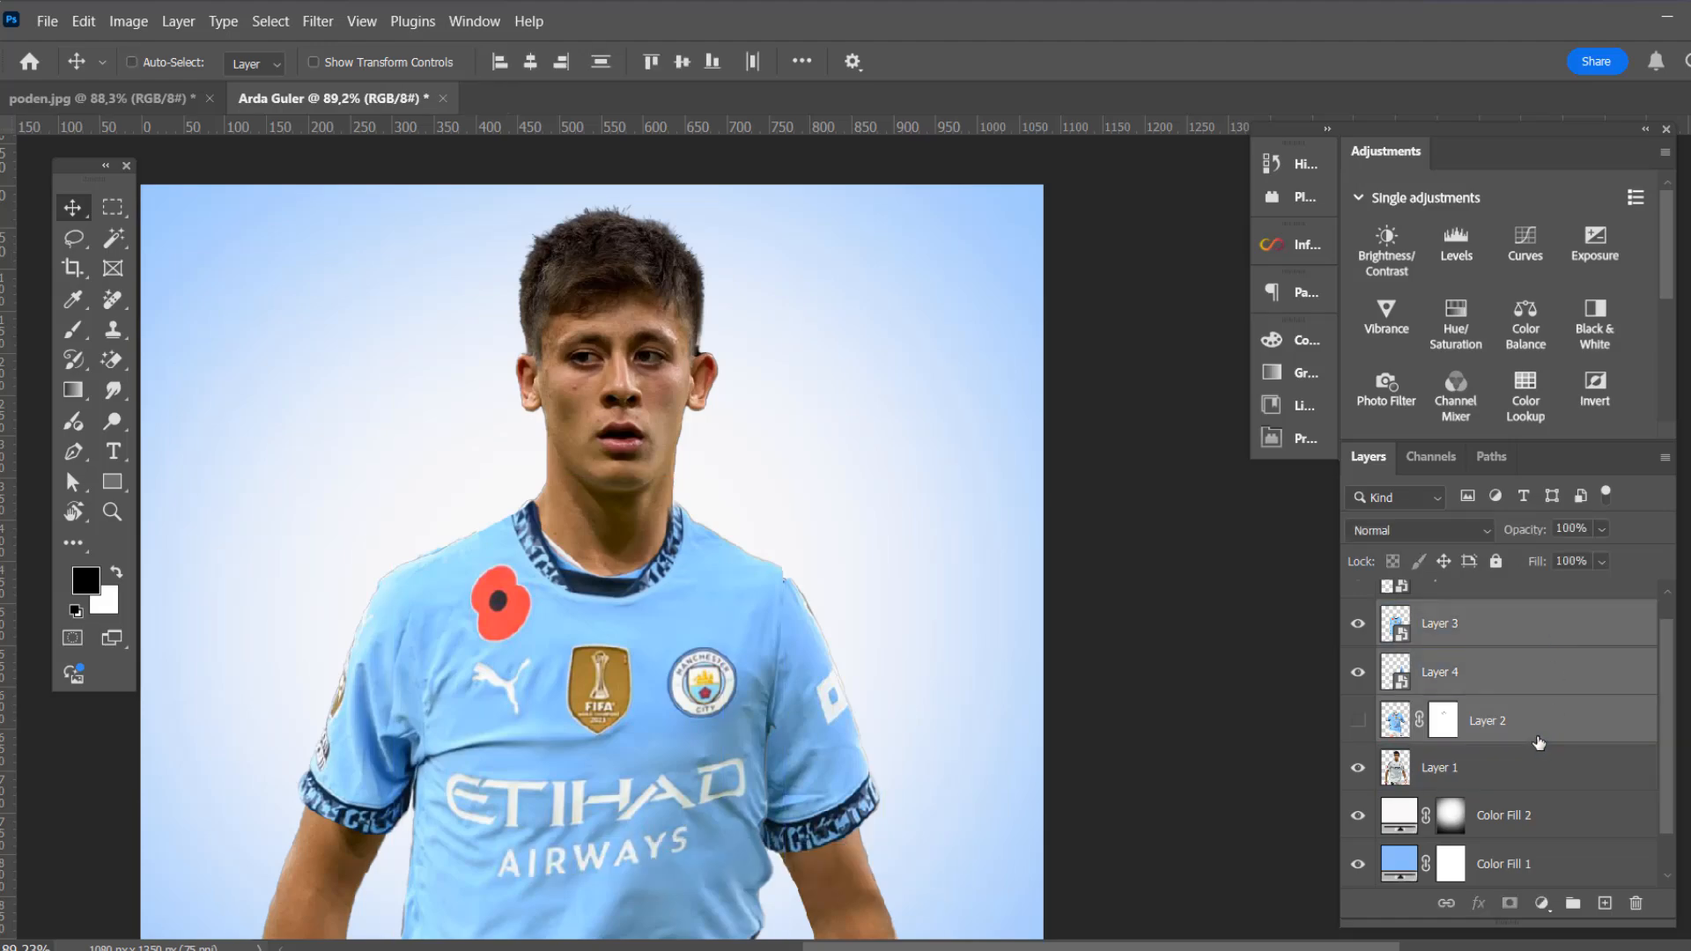
key("ctrl+e")
left_click(1369, 653)
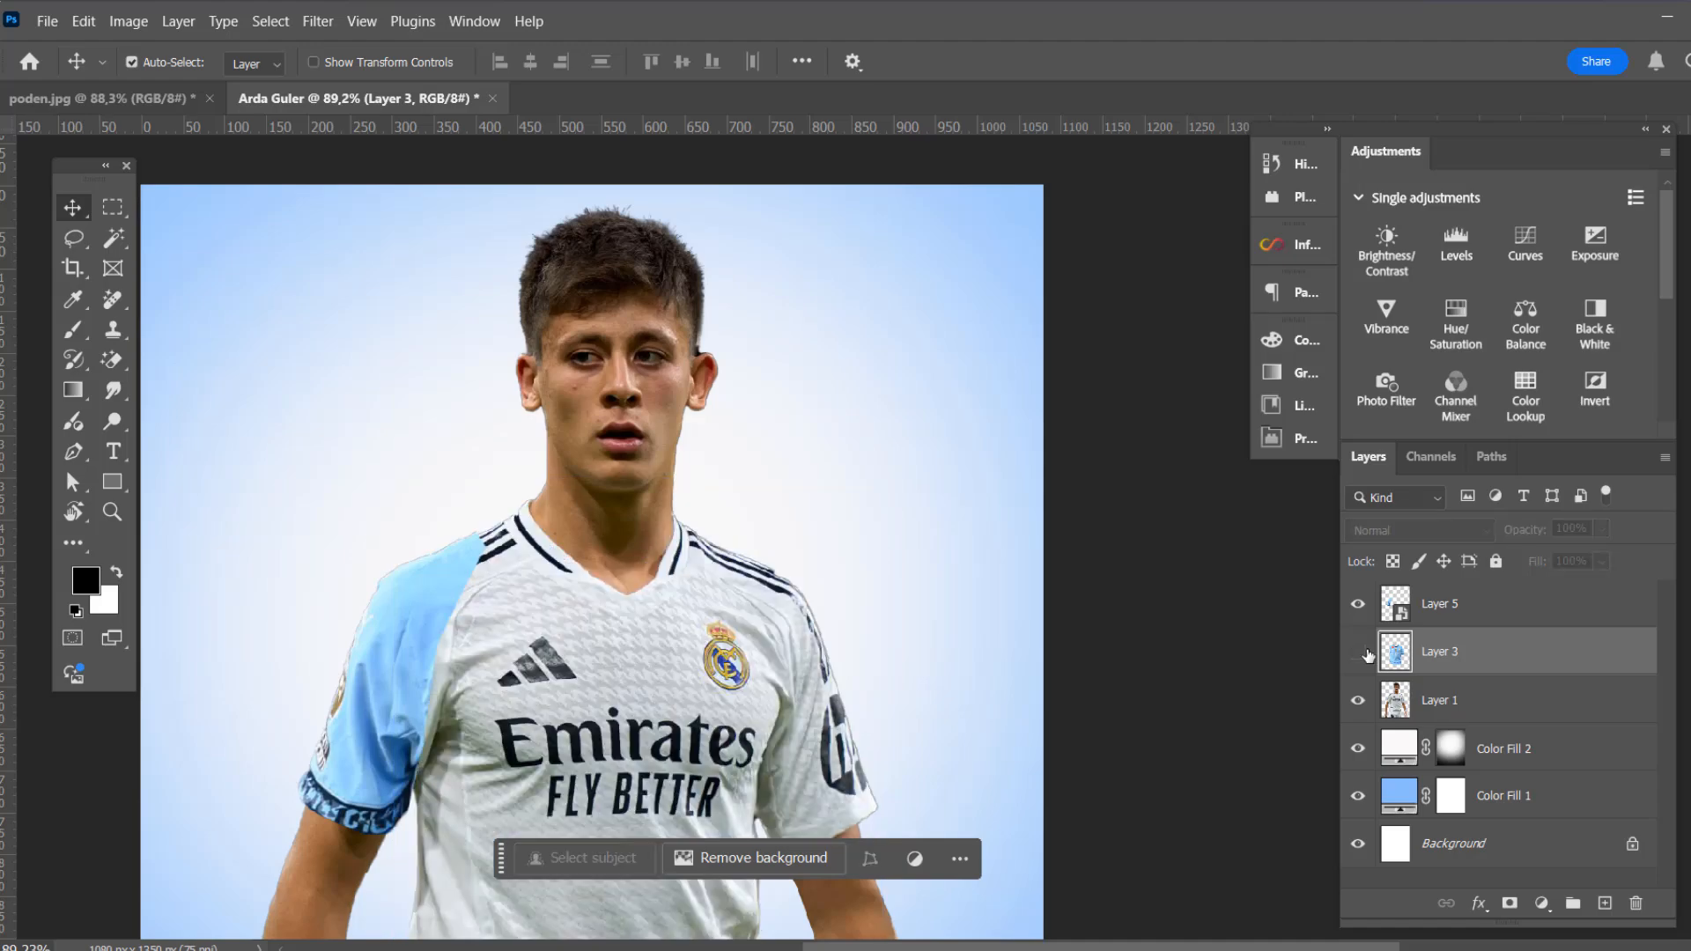
left_click(1369, 653)
Merge the remaining sleeve on Layer 5 with the merged Layer 3, and toggle the full kit's visibility to compare shirts
left_click(1471, 622, "shift")
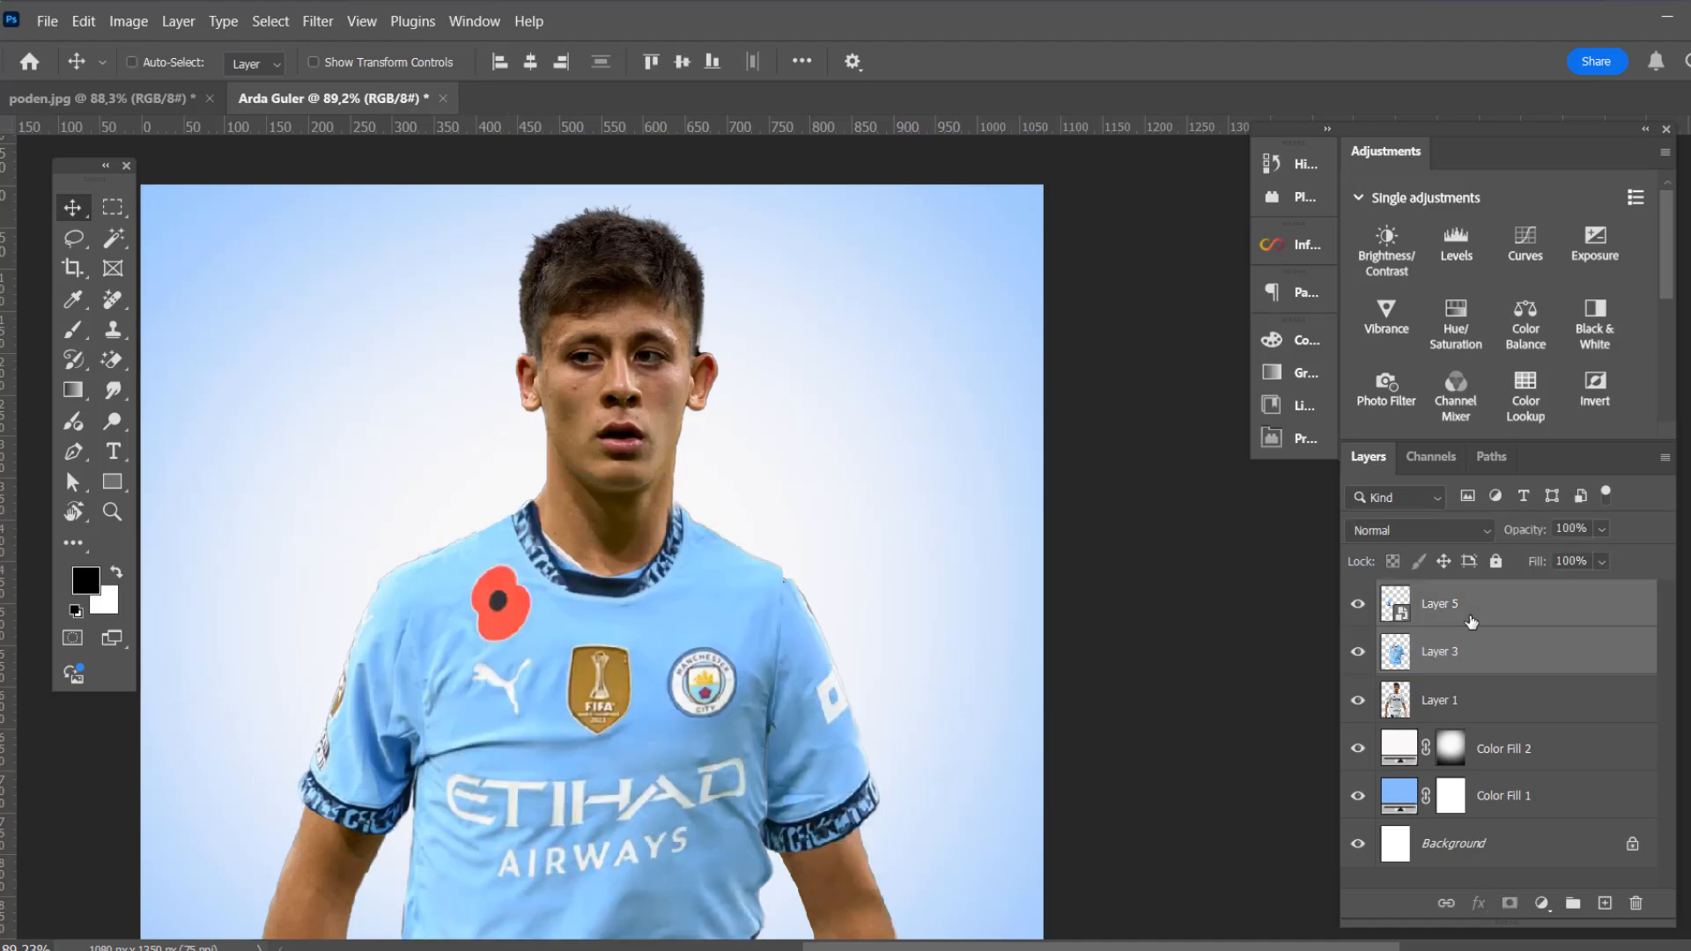
key("ctrl+e")
left_click(1358, 605)
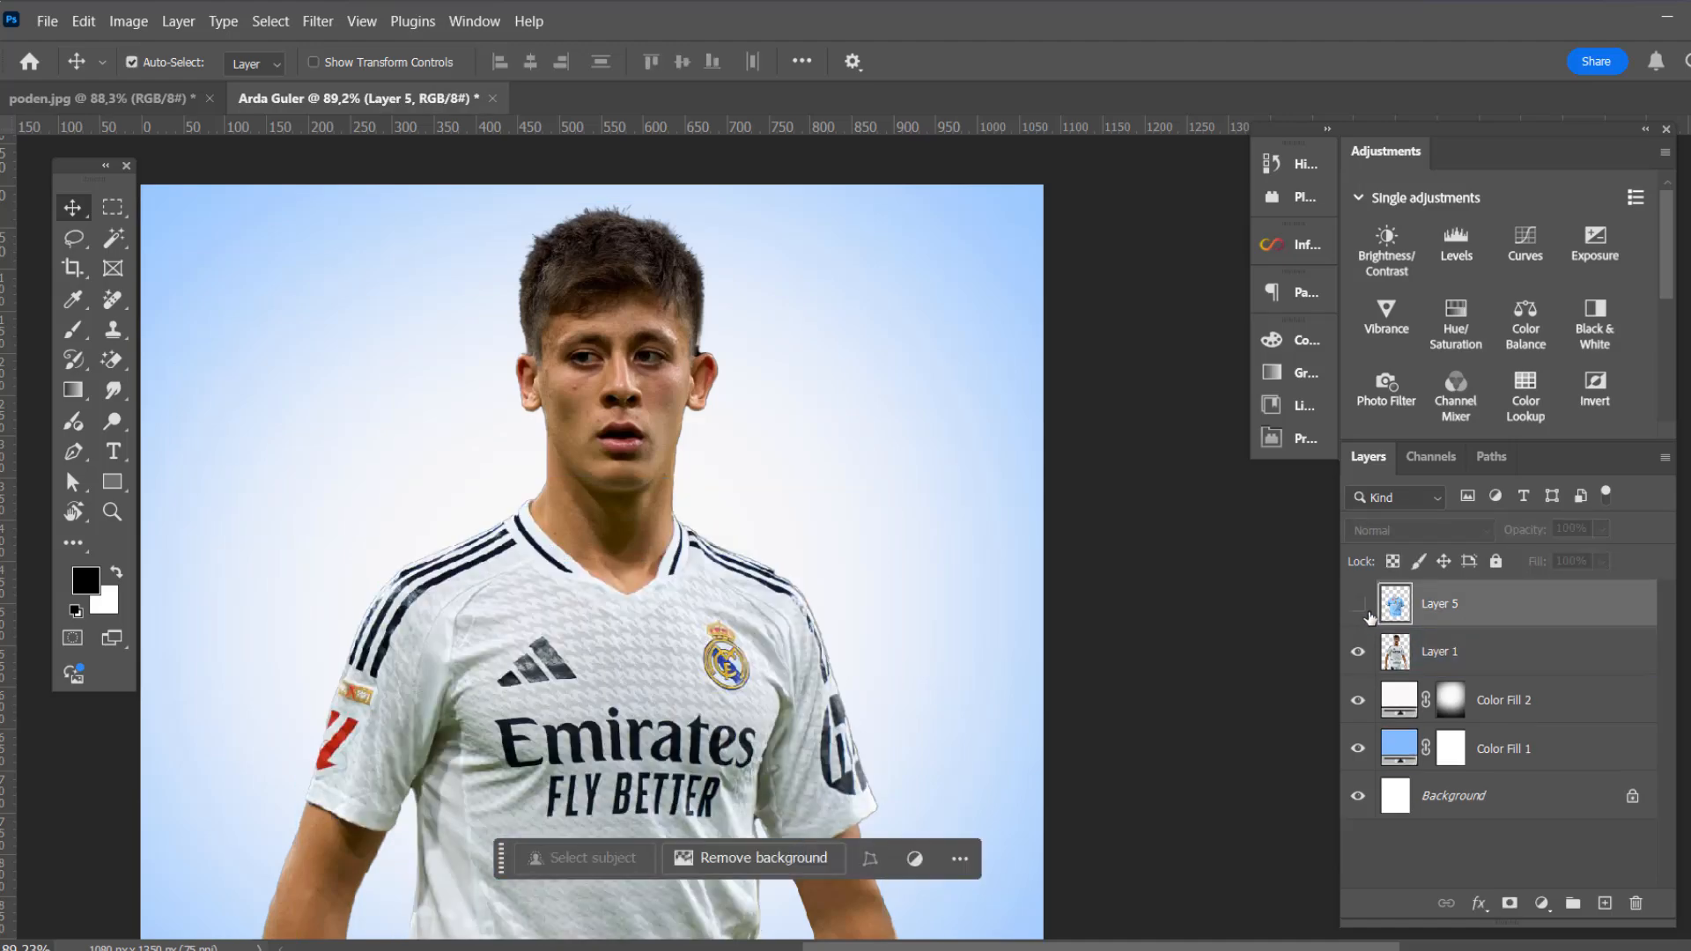
left_click(1359, 608)
Apply the Camera Raw Filter to Layer 5 with Exposure +0.10, Contrast +13, Highlights -44, Shadows -54, Whites -36, Blacks +50 and Clarity +30
scroll(696, 529, "down", 8)
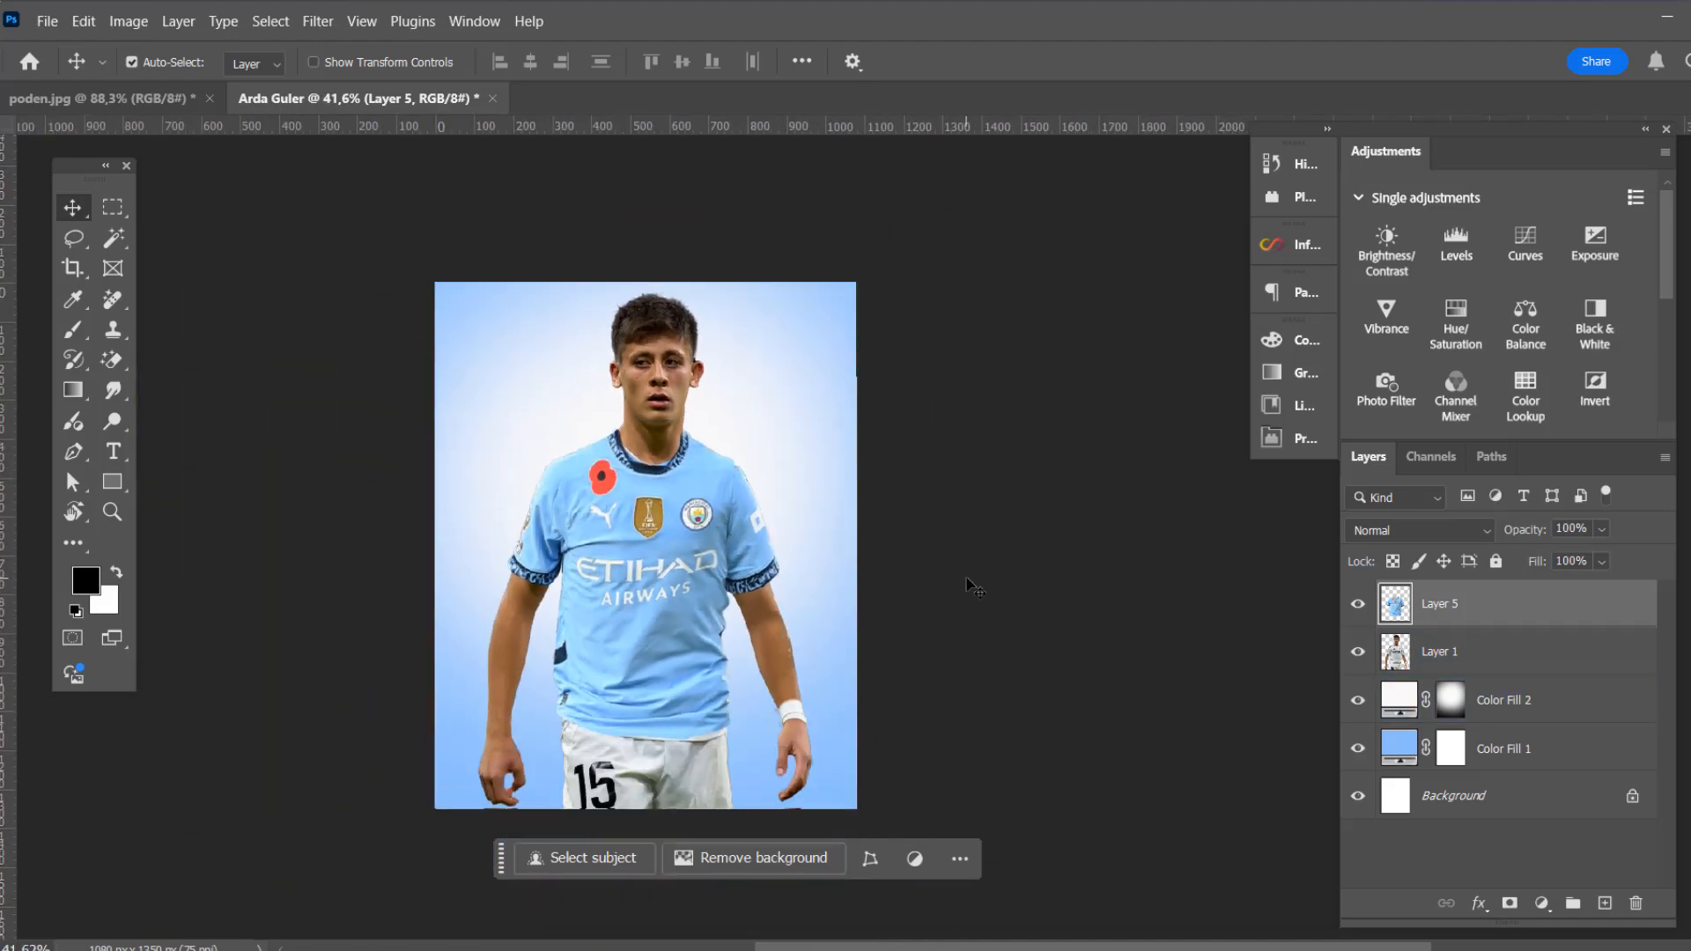
scroll(884, 473, "up", 6)
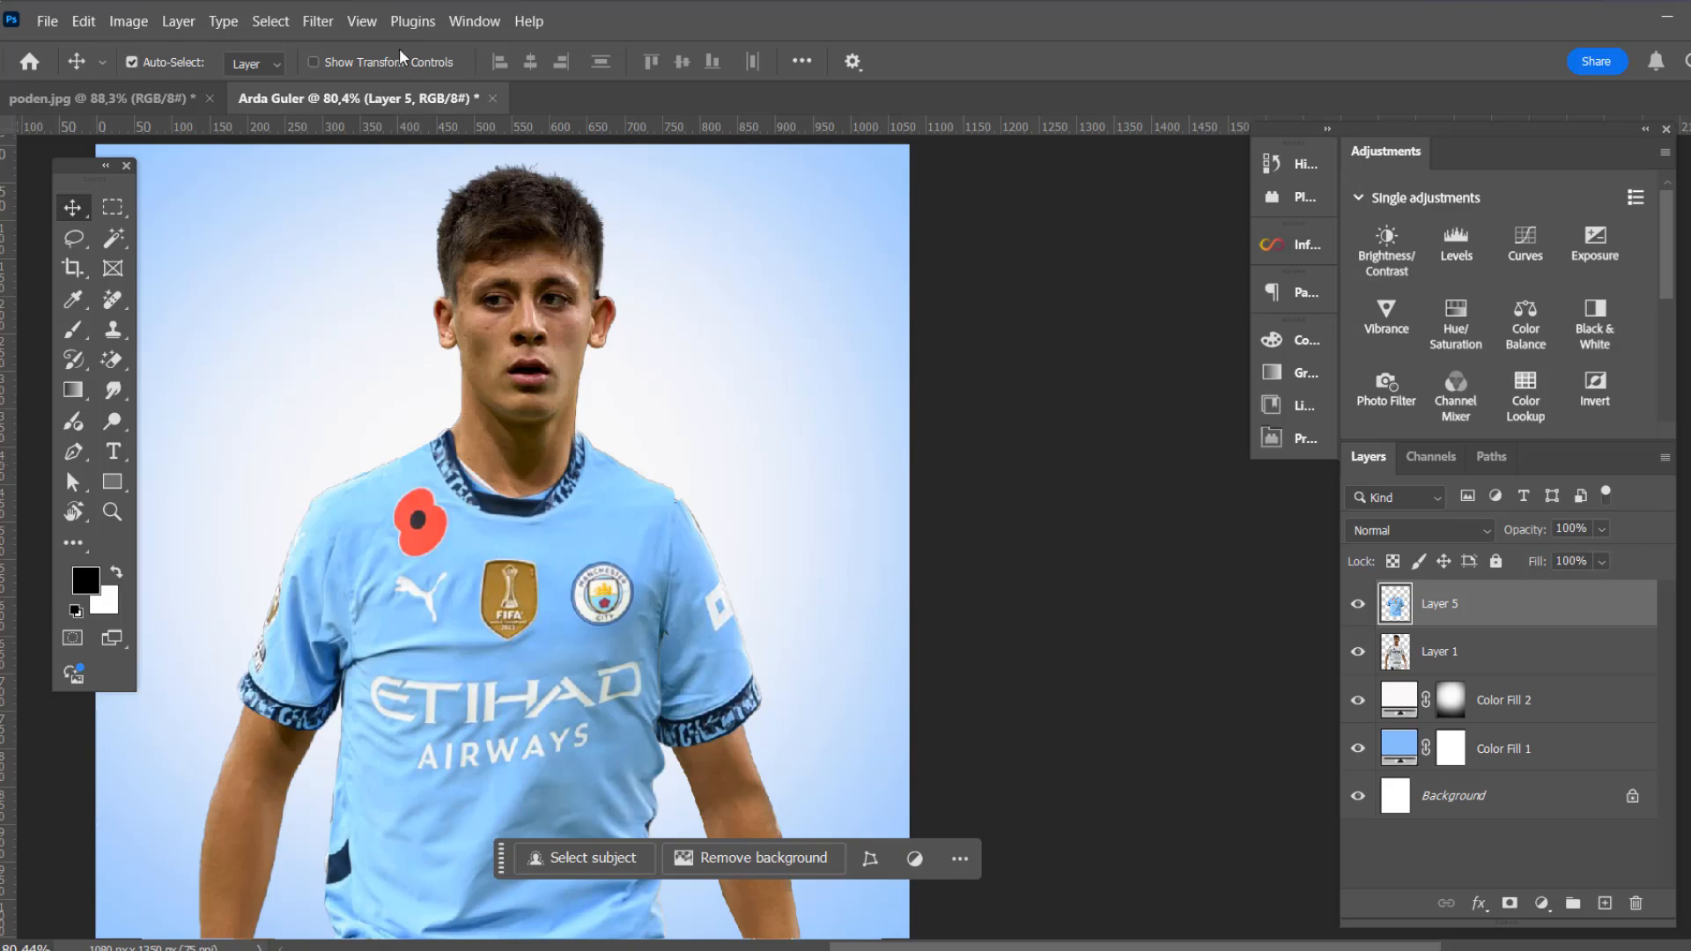
left_click(318, 22)
left_click(383, 187)
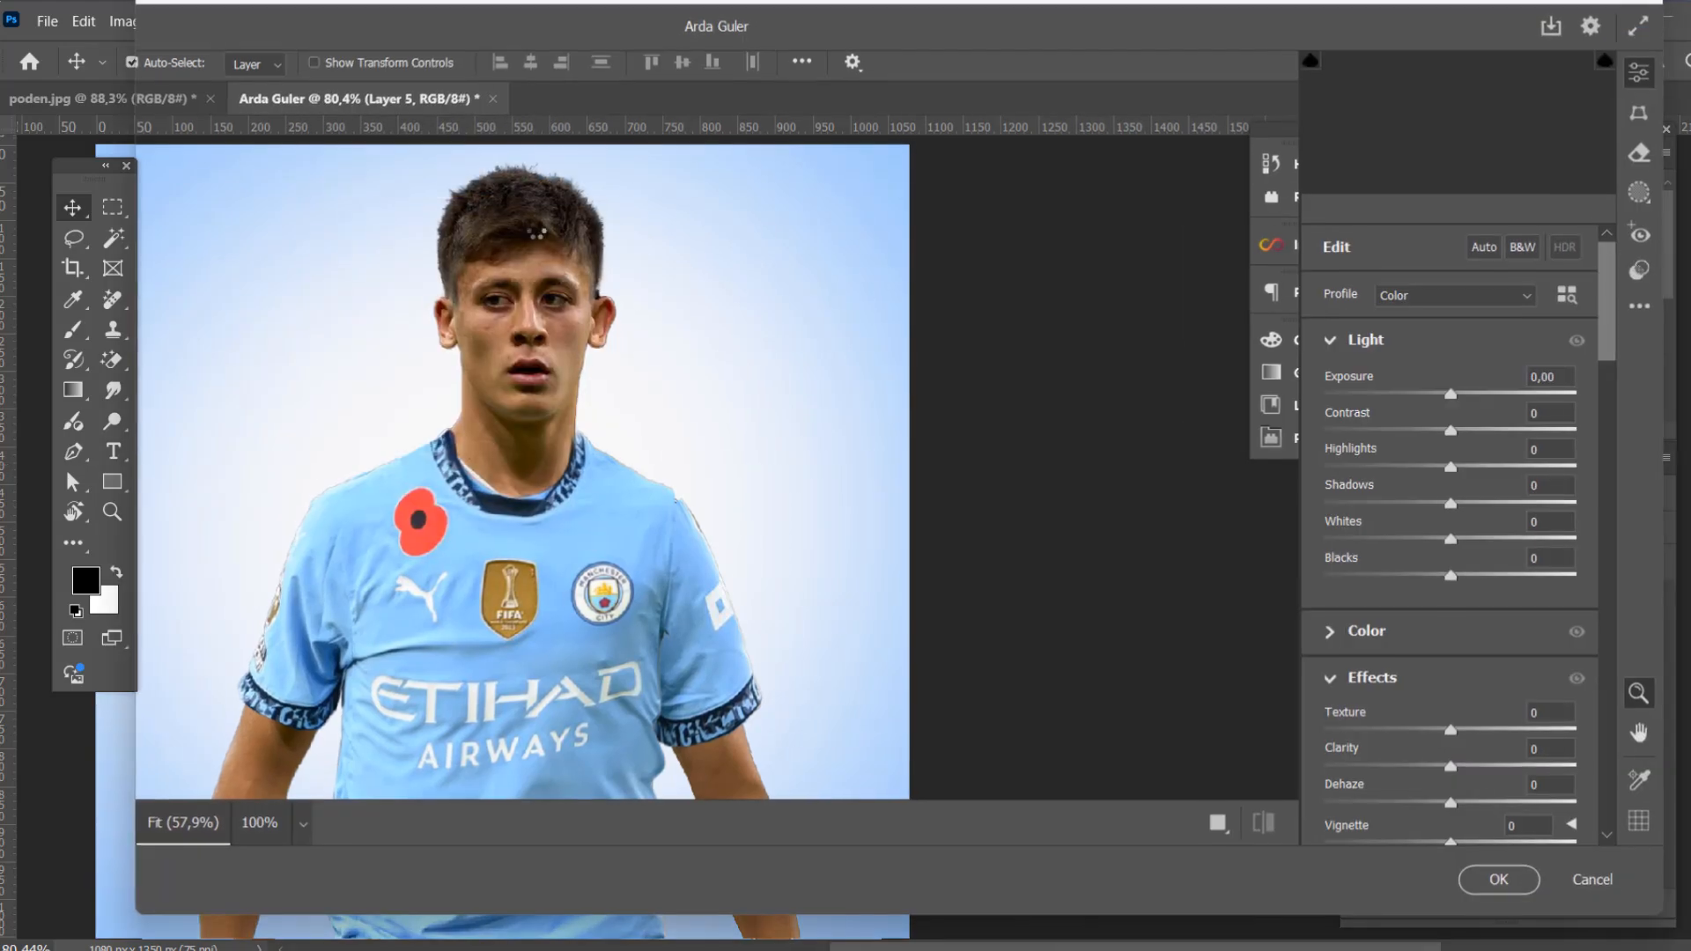
scroll(845, 396, "down", 3)
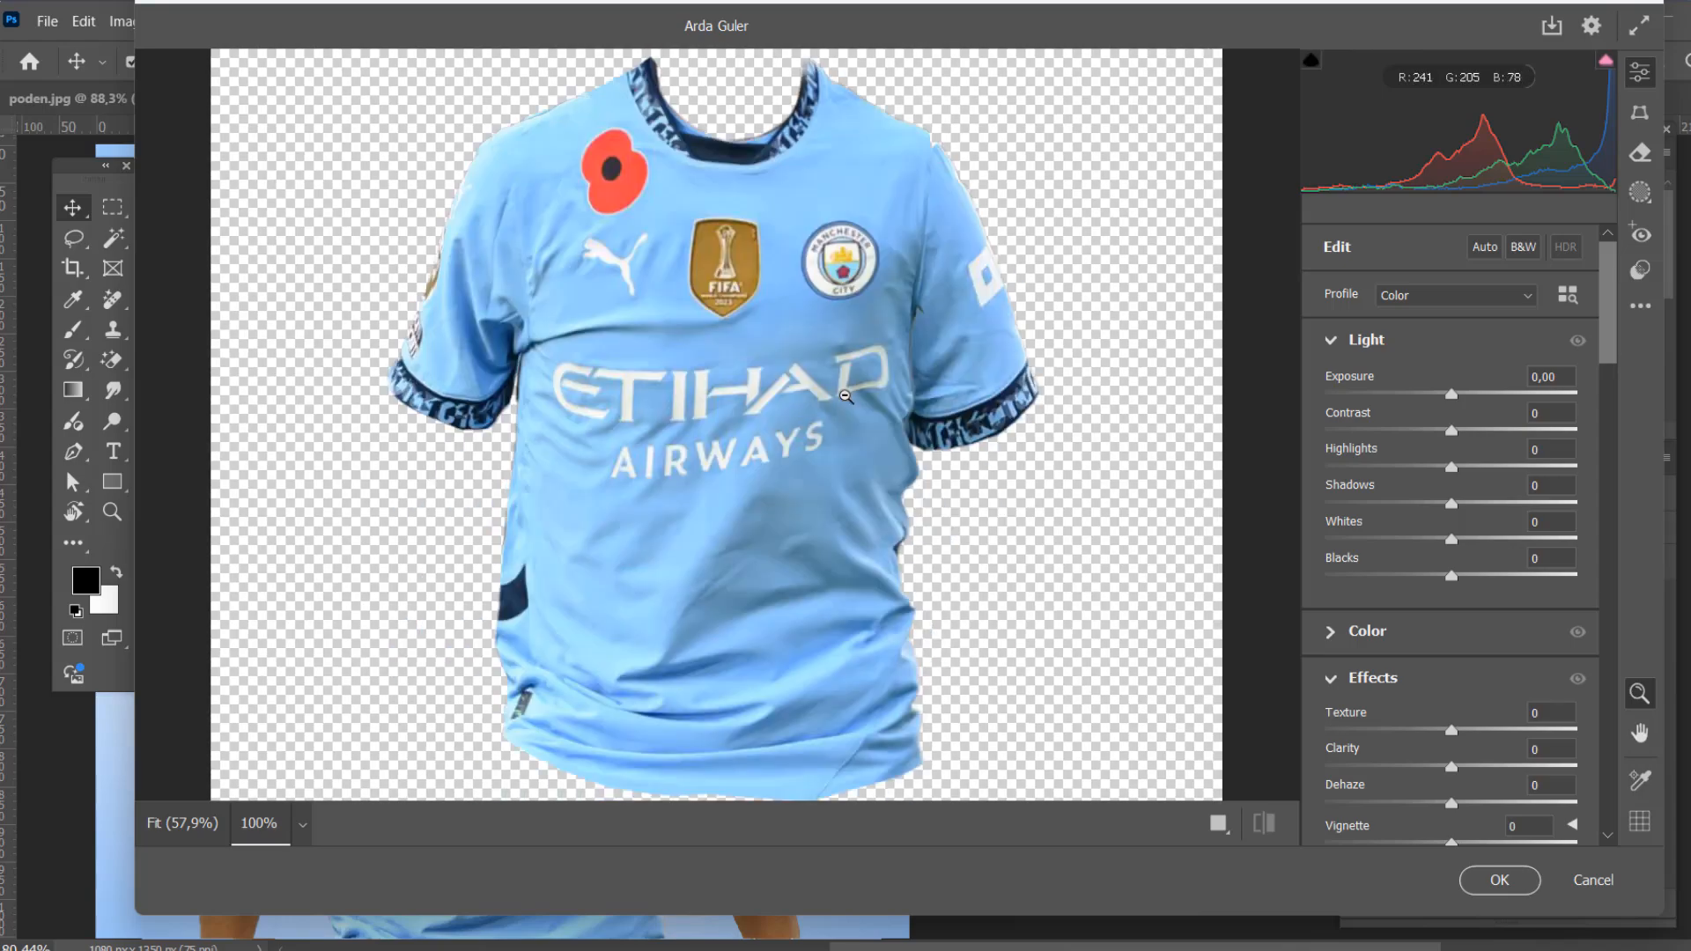
left_click_drag(1485, 582, 1517, 581)
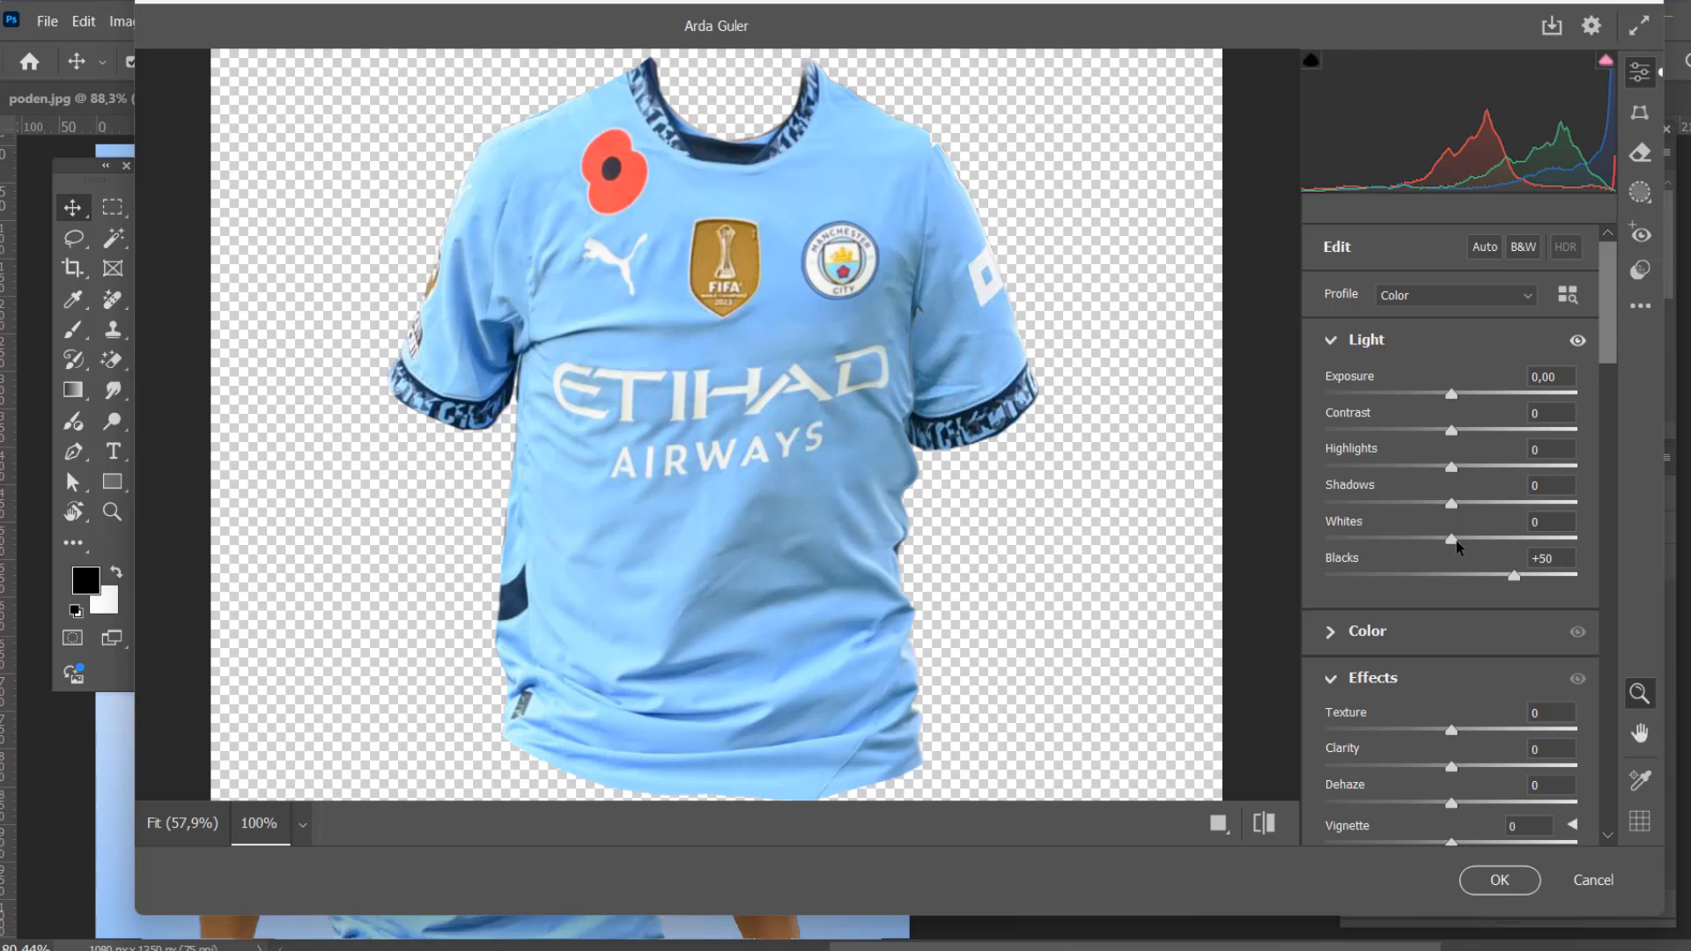
left_click_drag(1458, 548, 1458, 401)
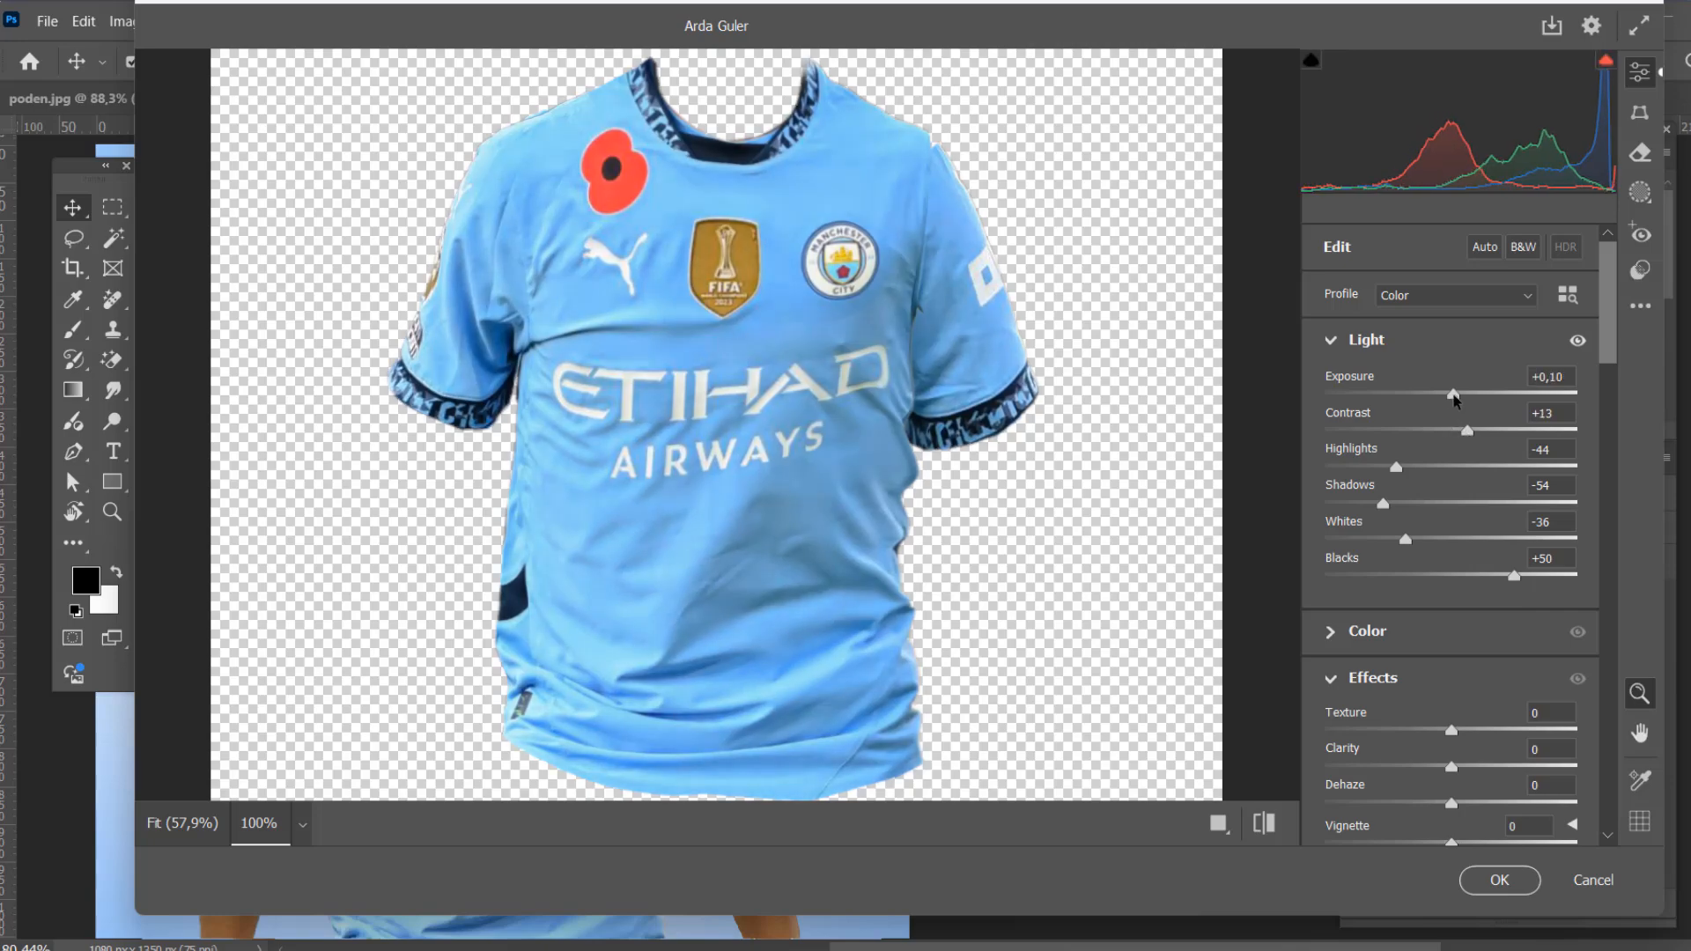
left_click(1488, 768)
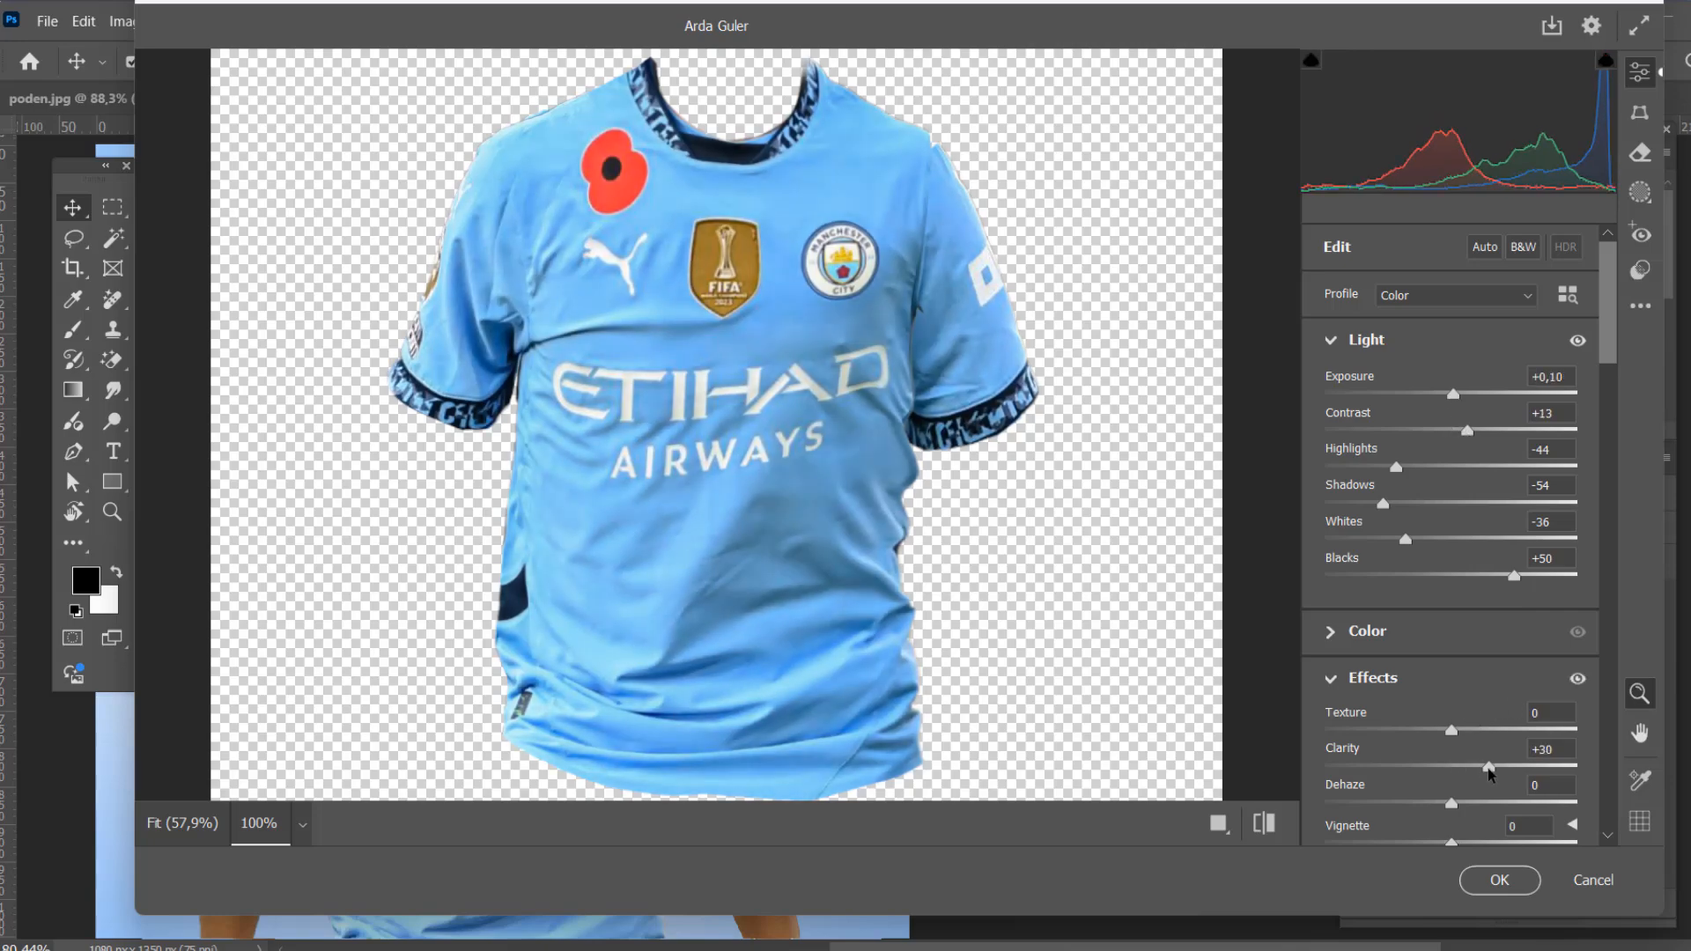
left_click(1502, 886)
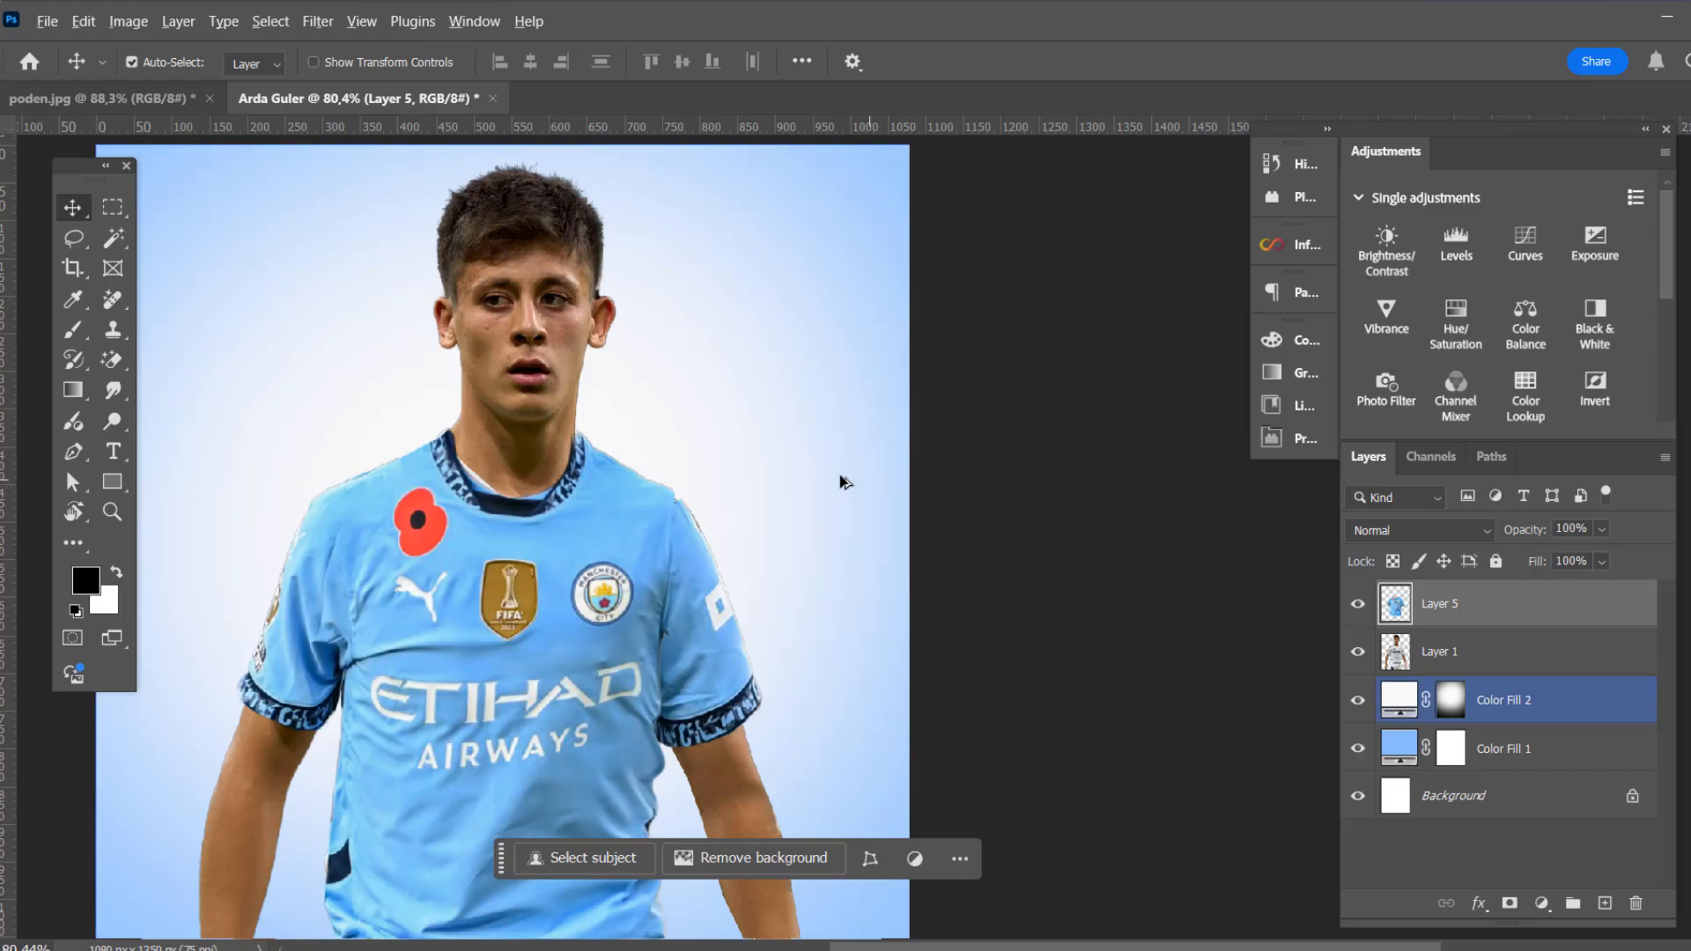
Add a Levels adjustment layer above Layer 5 and set its blend mode to Multiply
scroll(840, 482, "down", 4)
scroll(652, 456, "up", 3)
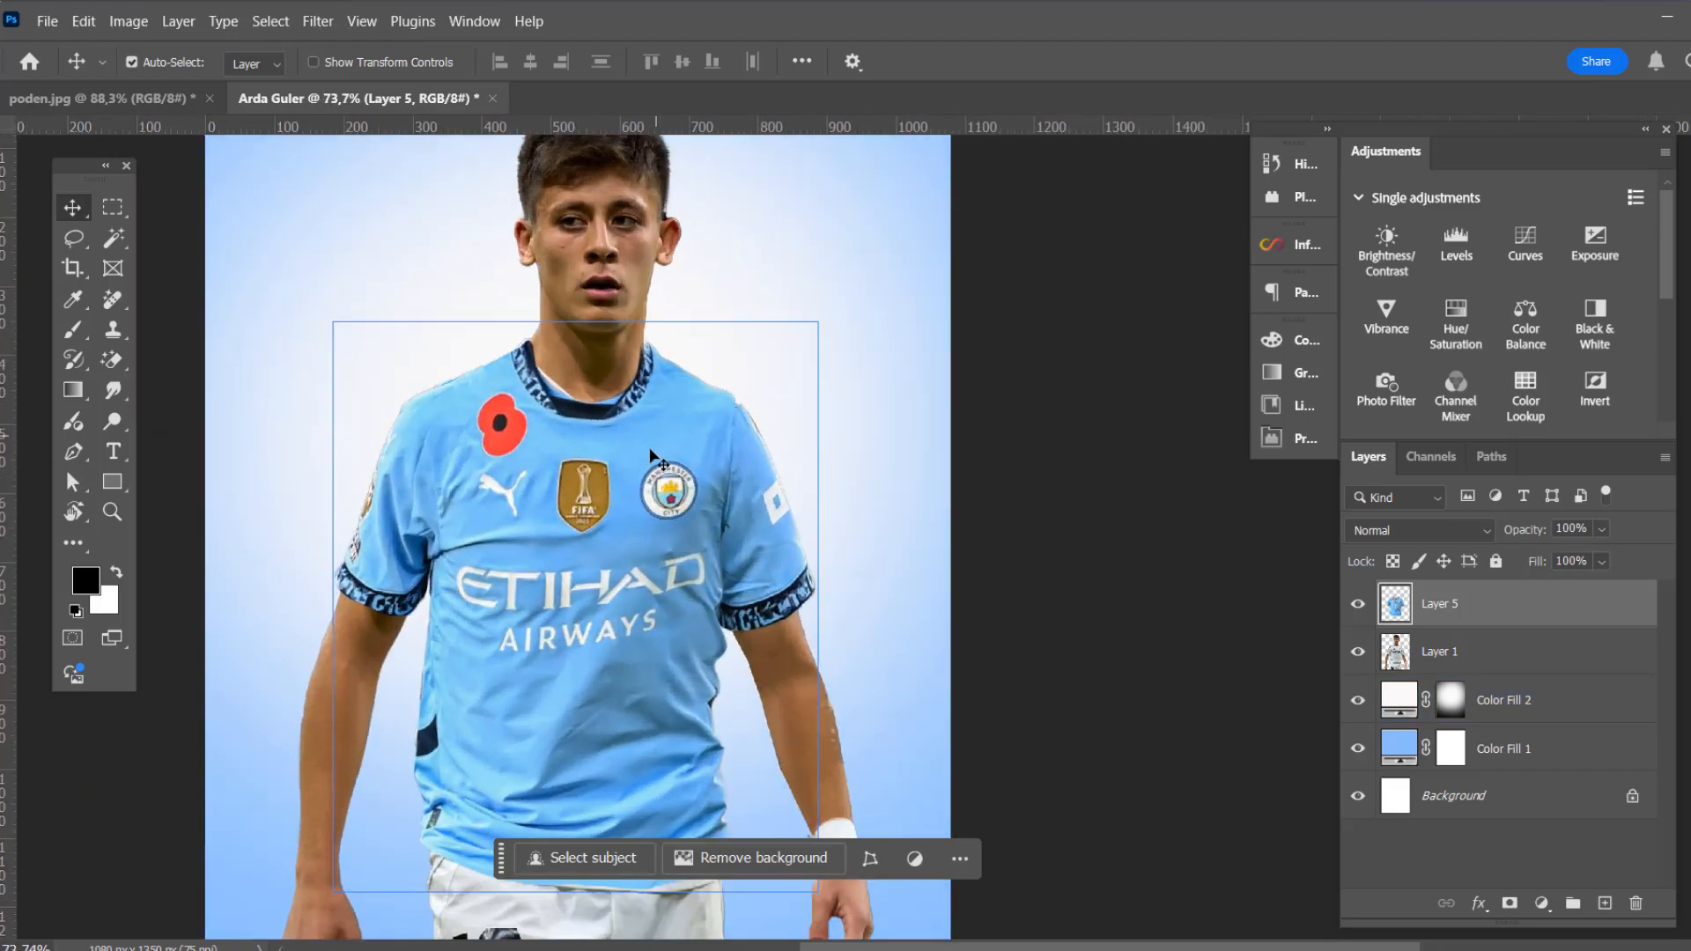
scroll(652, 456, "up", 1)
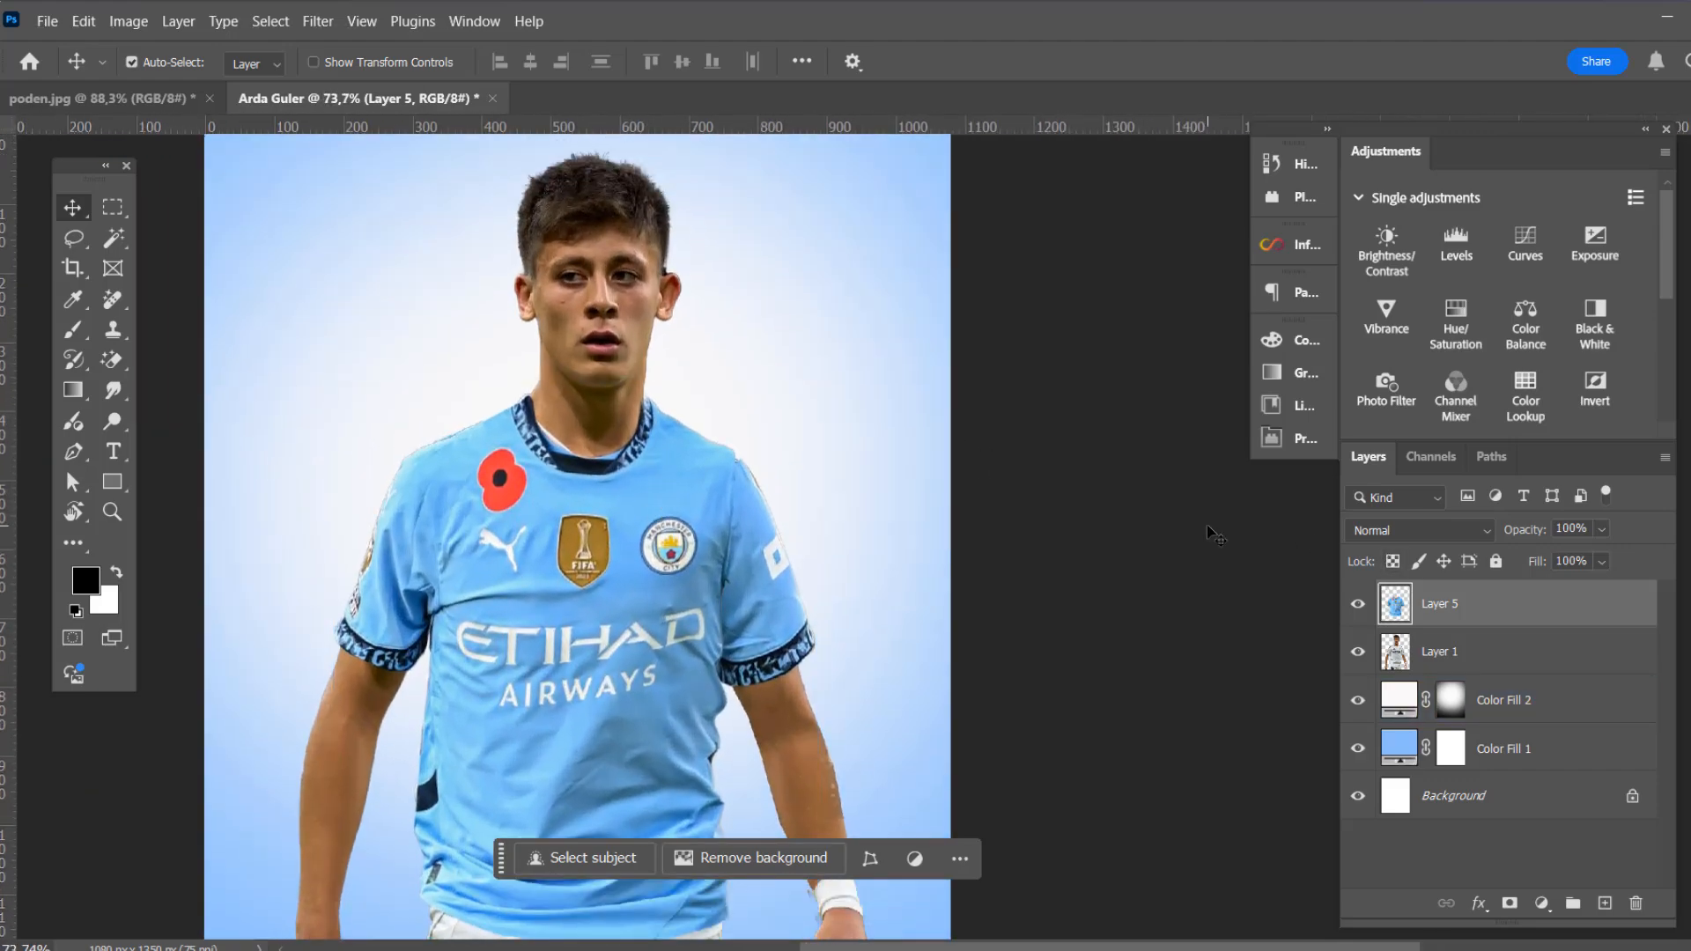
left_click(1541, 903)
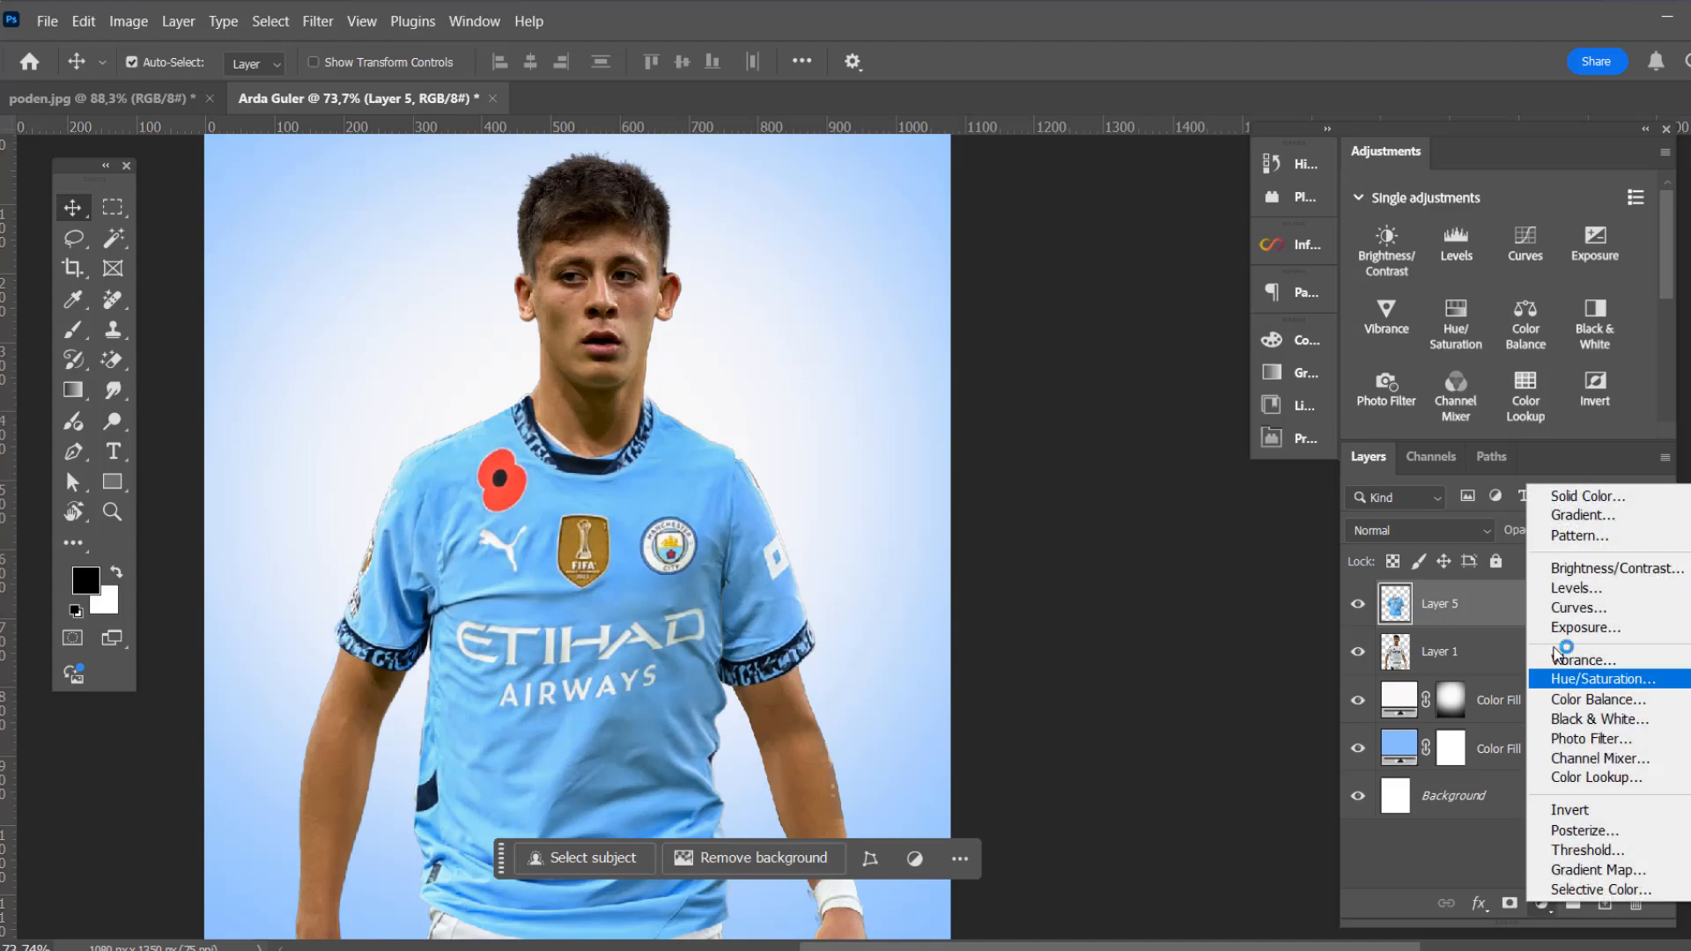
left_click(1574, 588)
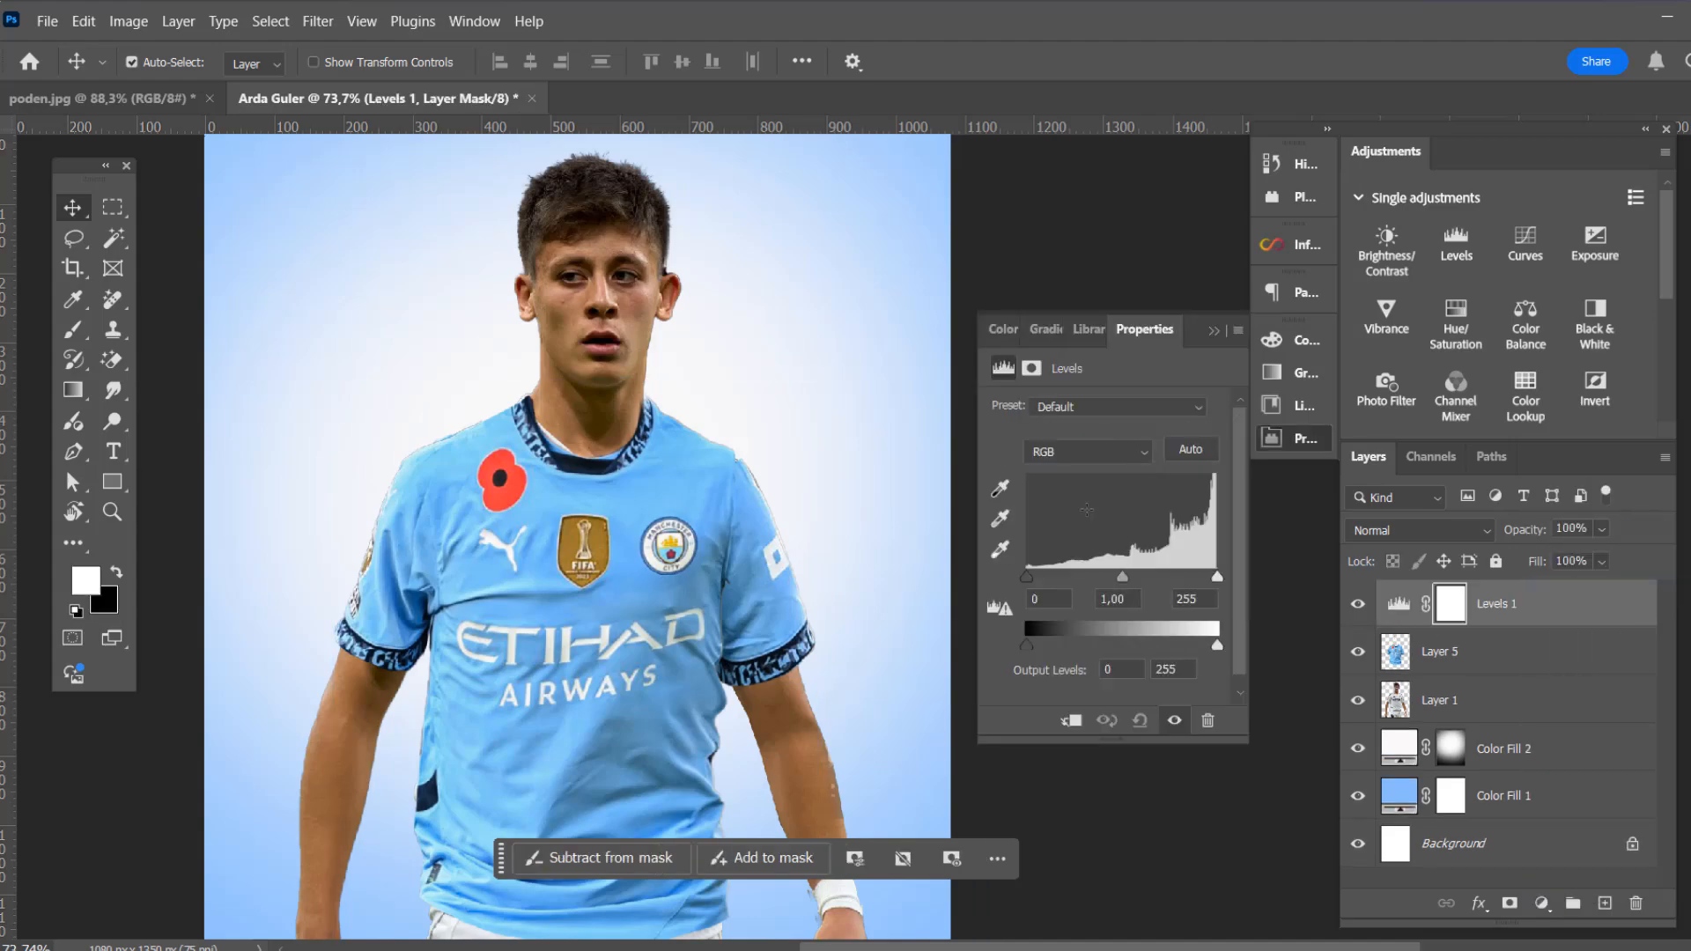
left_click(1403, 528)
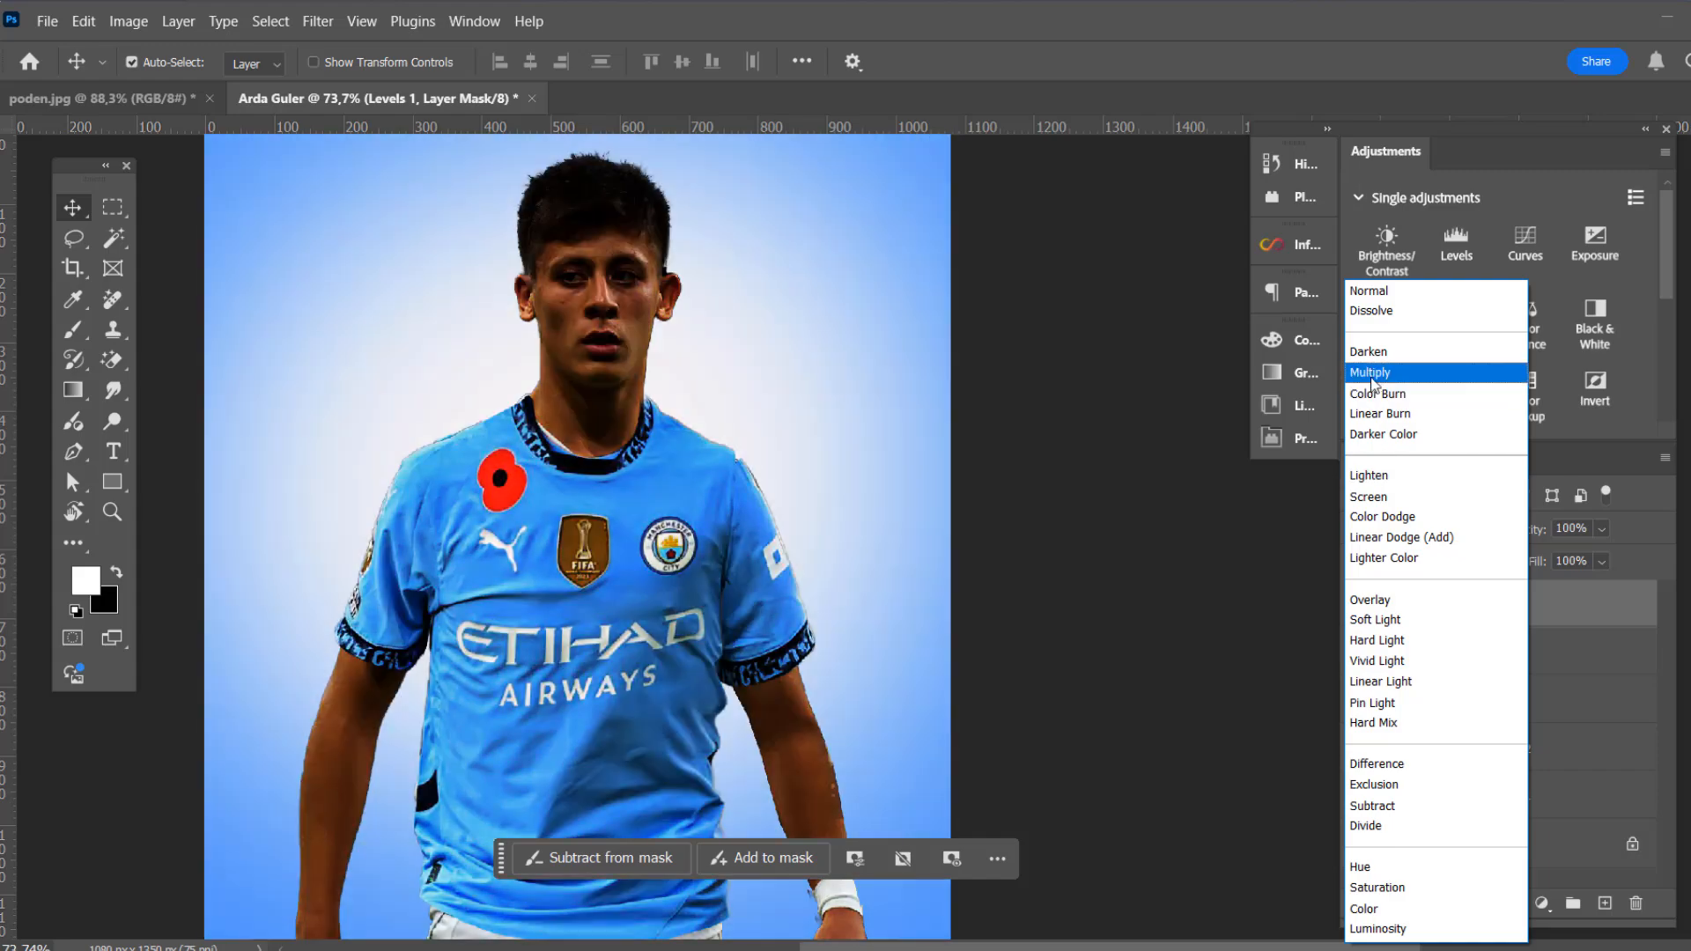
left_click(1371, 373)
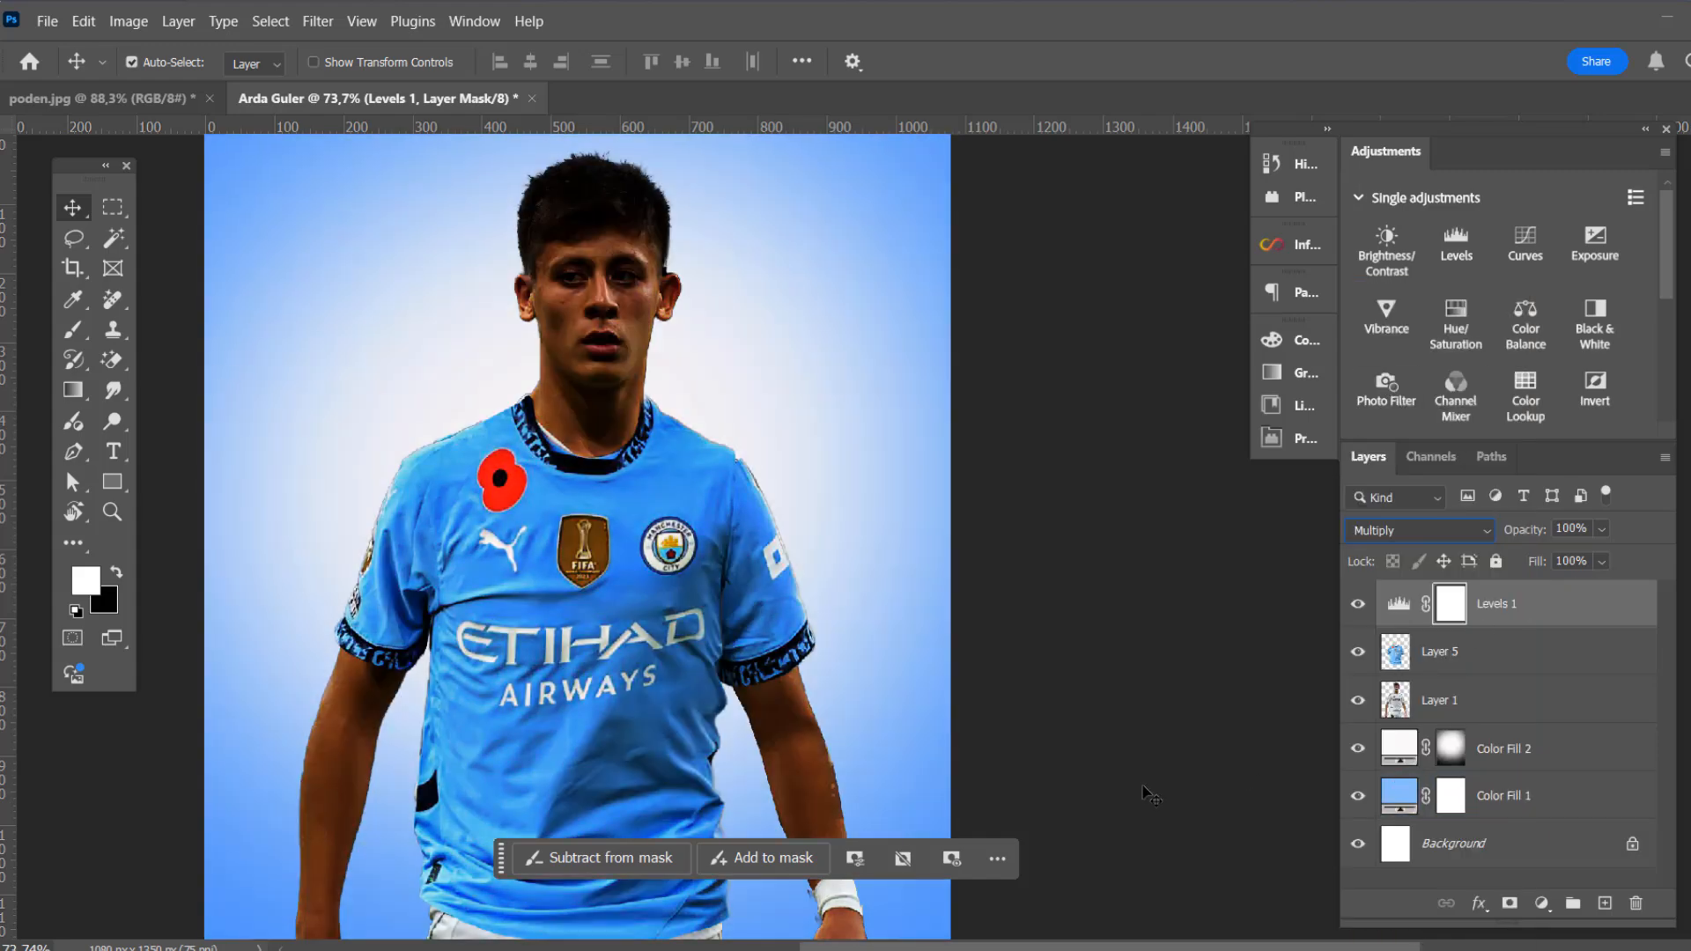
Invert the Levels 1 layer mask to black to hide the darkening
left_click(1300, 438)
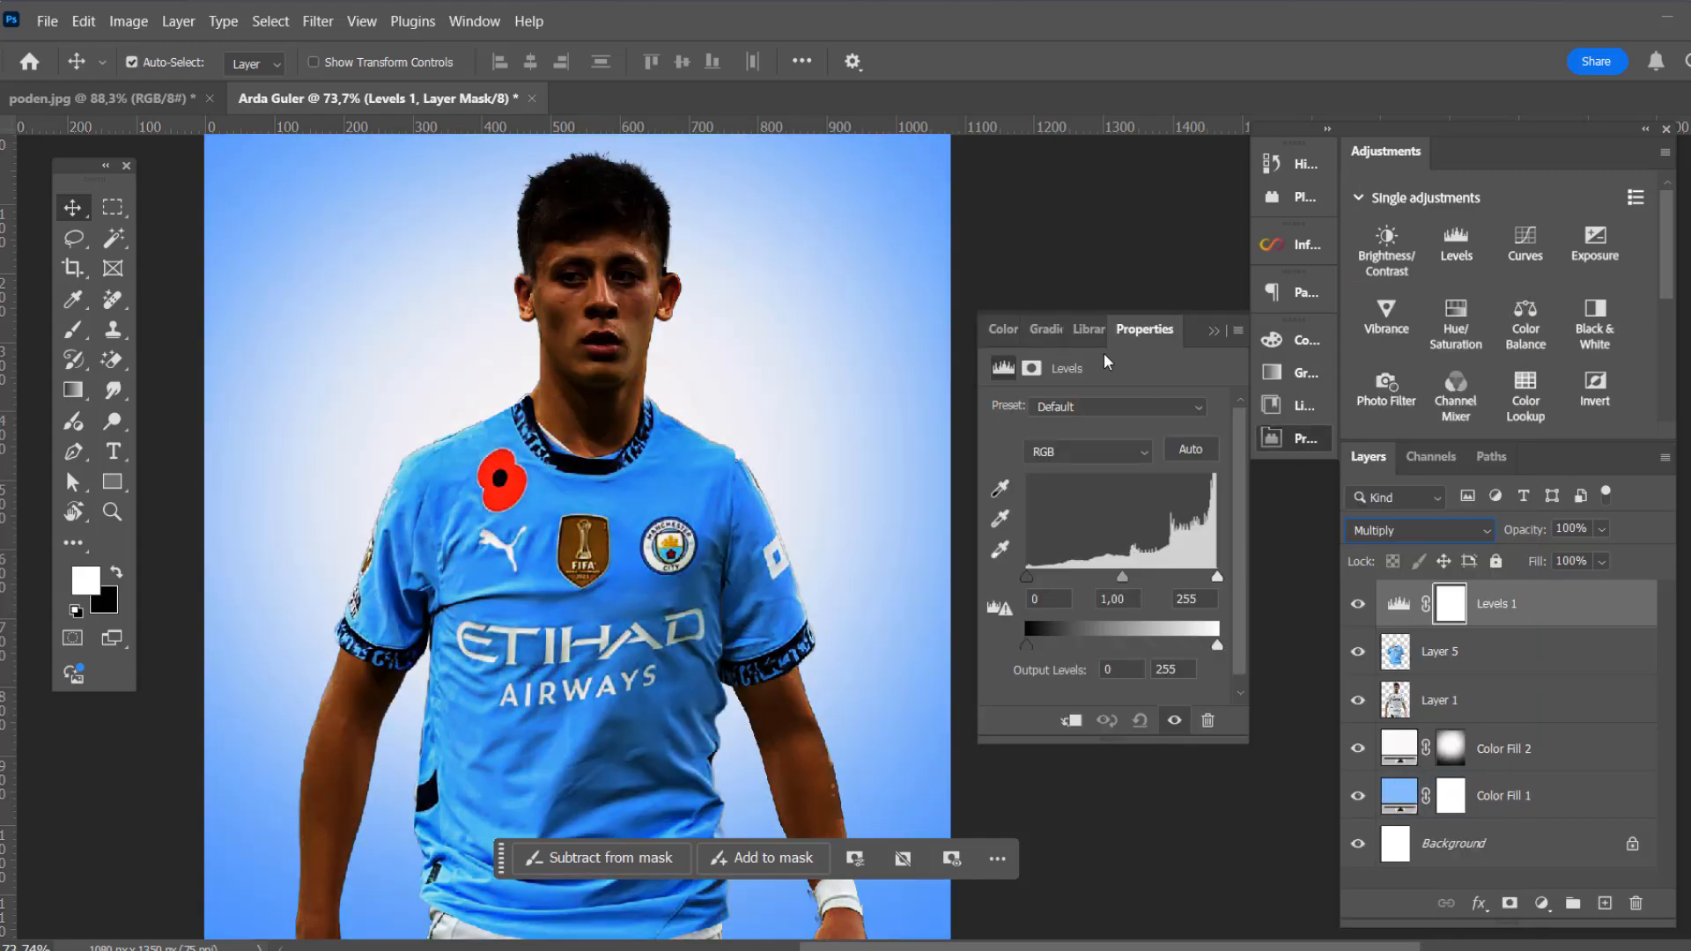
left_click(1031, 368)
left_click(1181, 682)
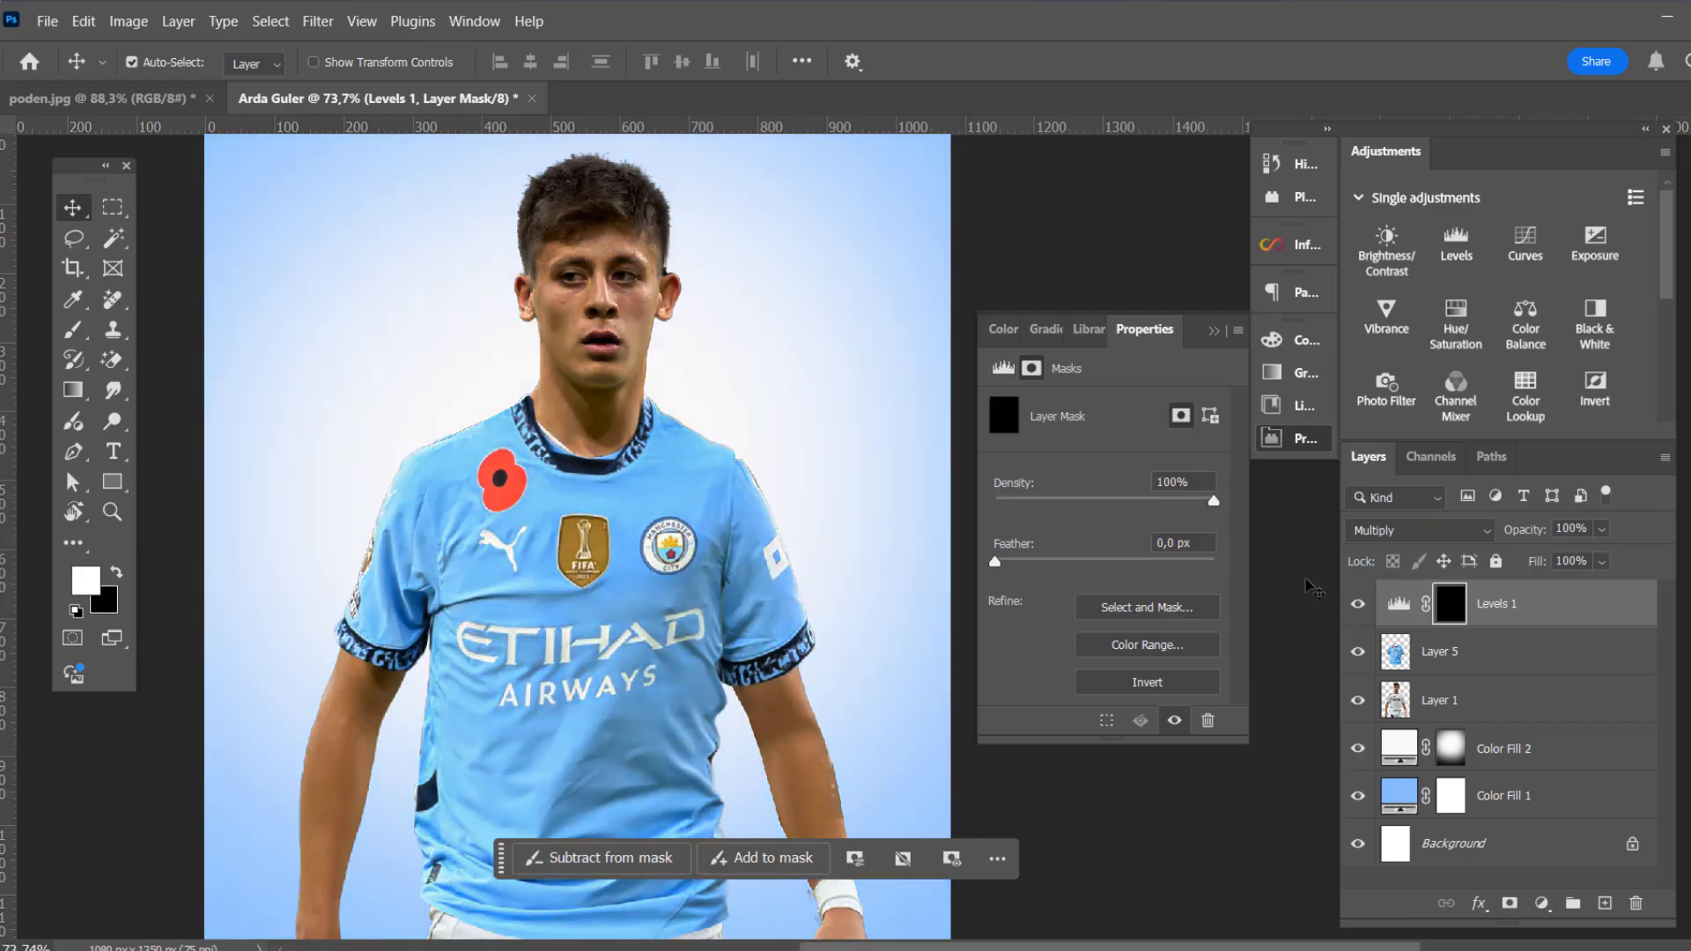
Paint white on the Levels 1 mask around the poppy and upper chest with a soft 100 px brush at 60% flow
key("b")
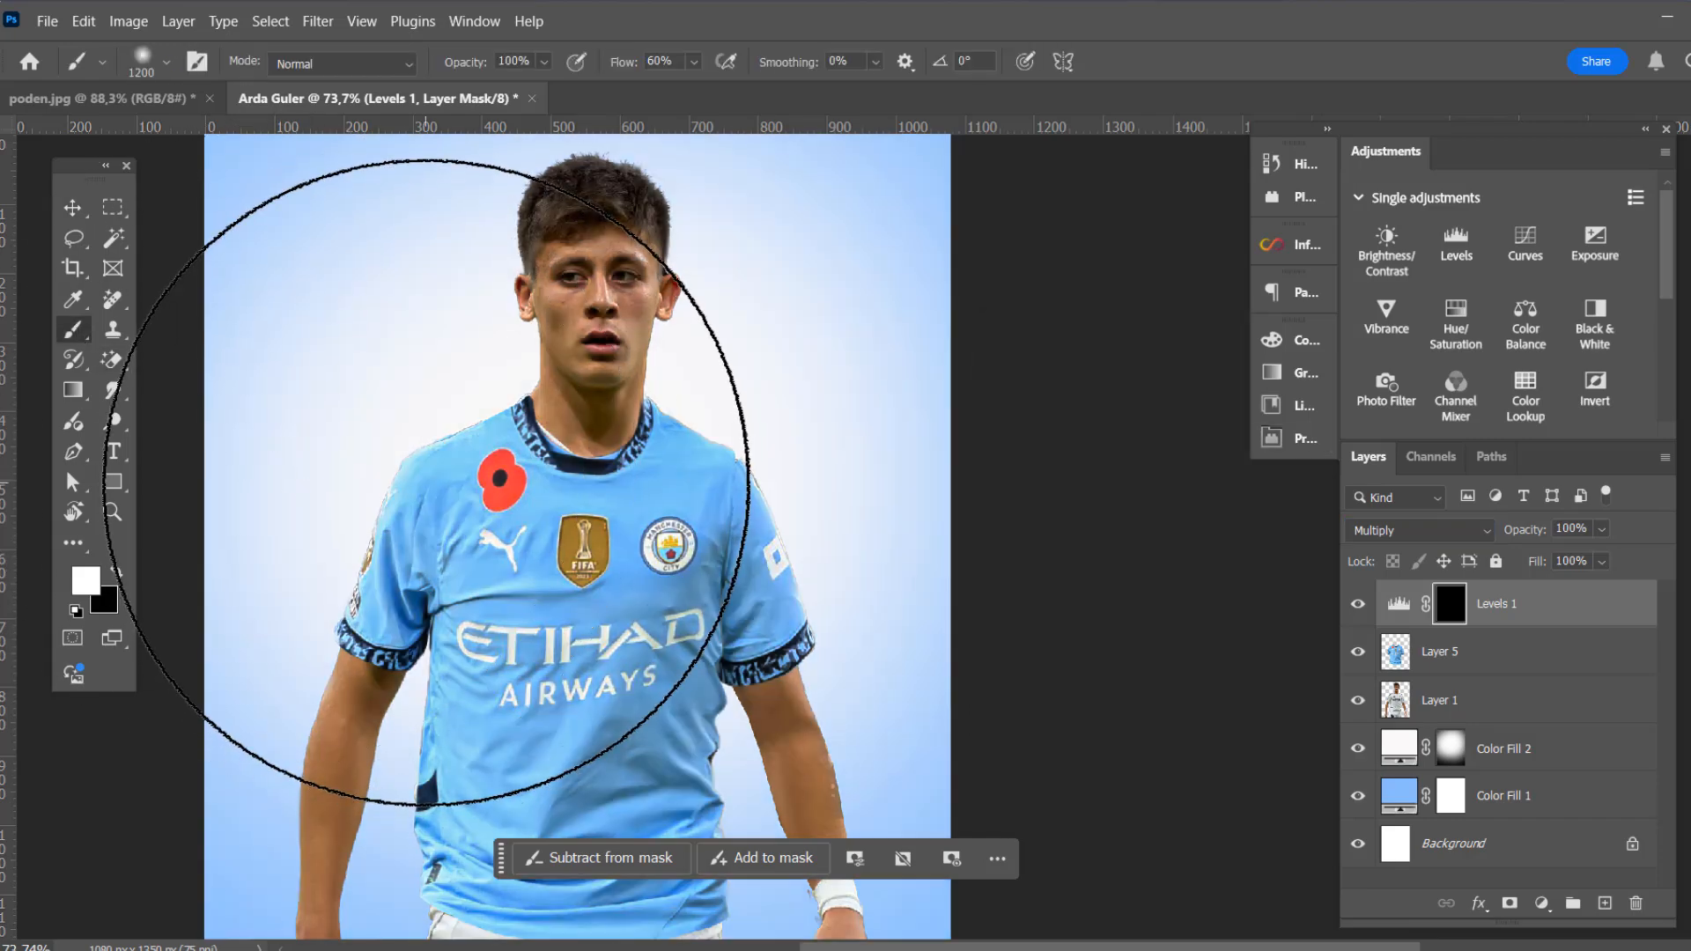
key("bracketleft")
key("bracketleft")
key("bracketleft")
key("bracketleft")
key("bracketleft")
key("bracketleft")
key("bracketleft")
key("bracketleft")
key("bracketleft")
key("bracketleft")
key("bracketleft")
key("bracketleft")
key("bracketleft")
key("bracketleft")
key("bracketleft")
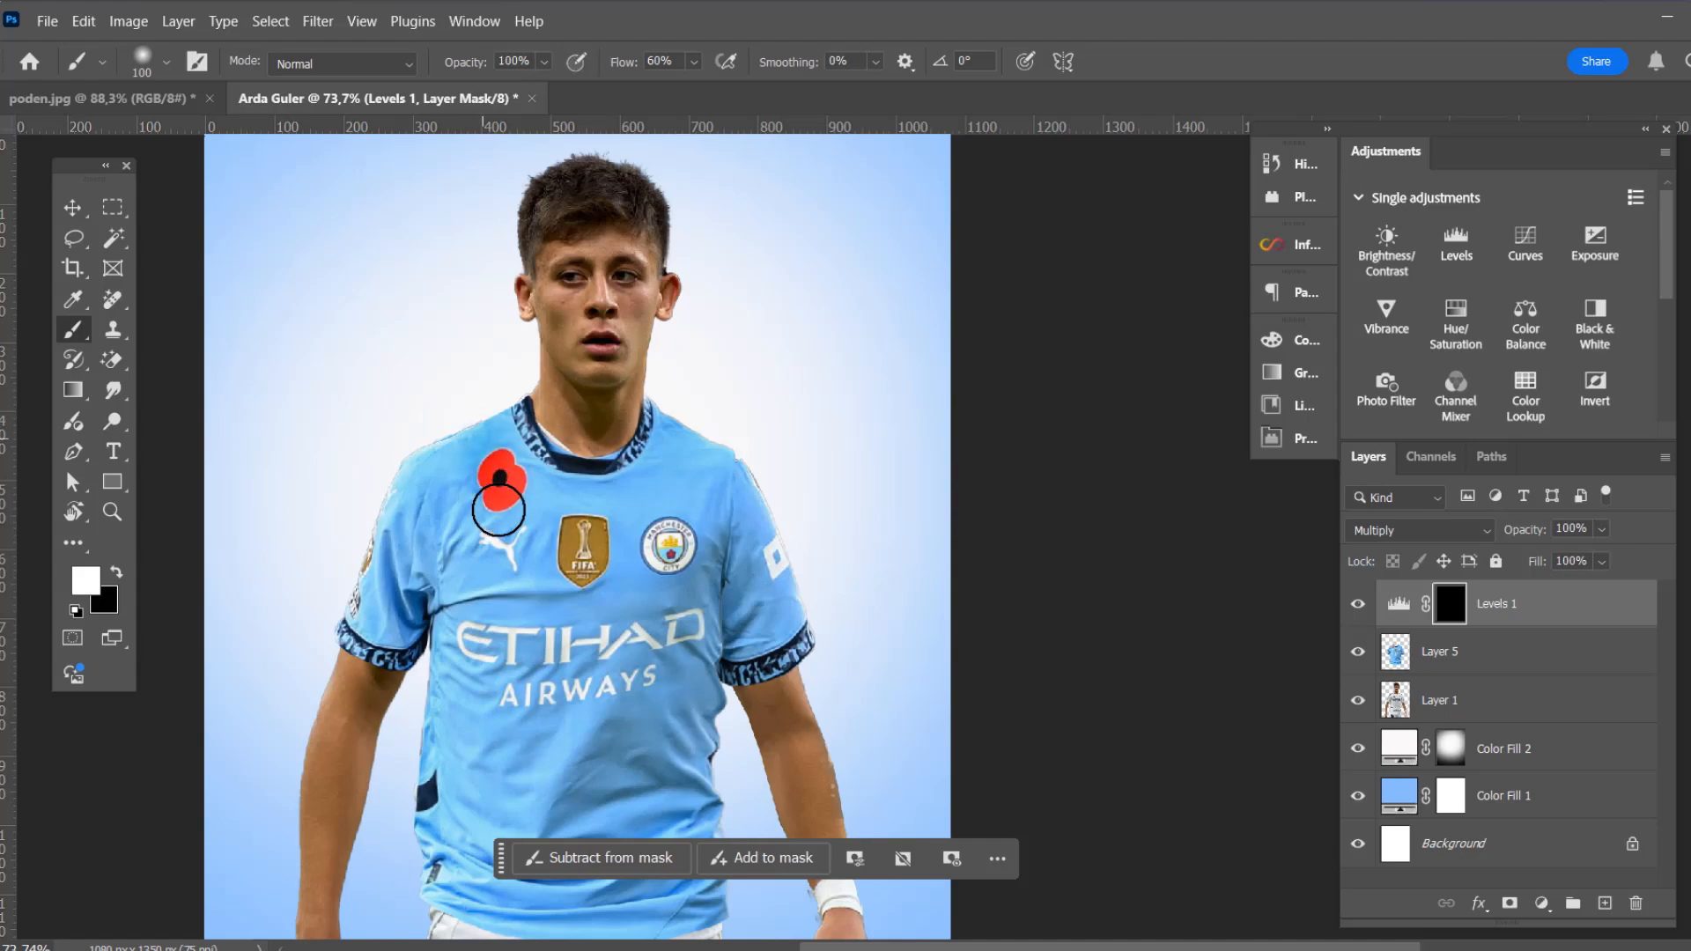
mouse_move(498, 509)
left_mouse_down()
mouse_move(518, 459)
mouse_move(547, 476)
left_mouse_up()
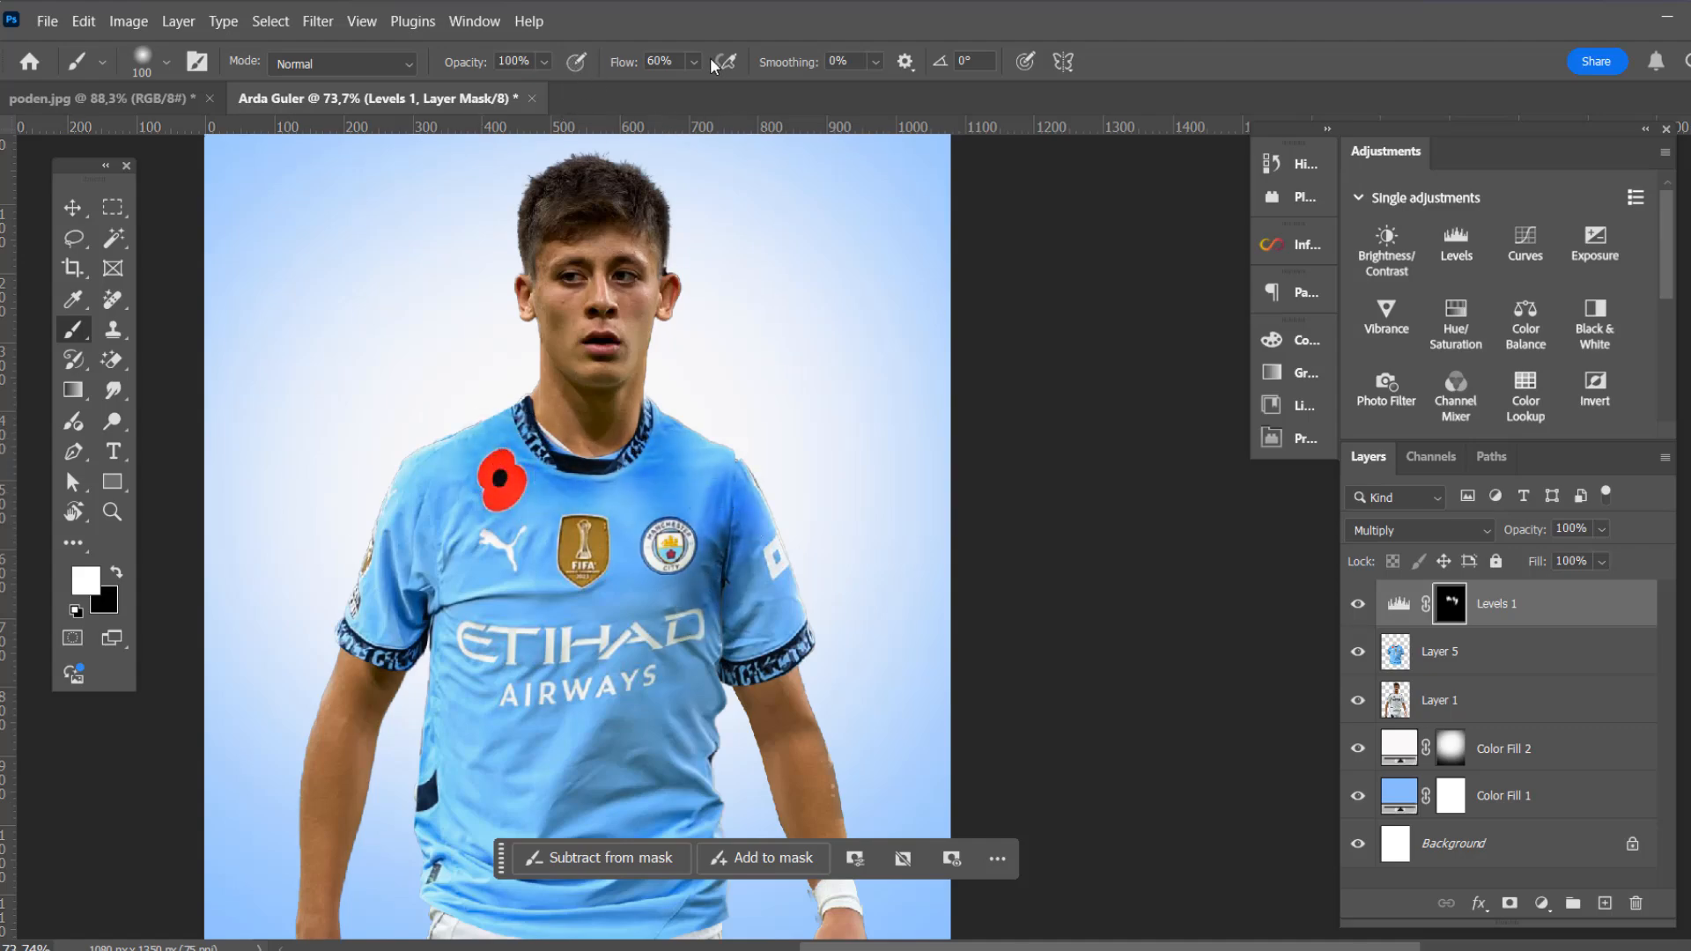
Lower the brush flow to 26% and paint white on the Levels 1 mask across the chest, lower shirt and sleeves to deepen the shading
mouse_move(701, 473)
left_mouse_down()
mouse_move(696, 704)
mouse_move(704, 568)
mouse_move(623, 631)
mouse_move(546, 660)
mouse_move(397, 546)
mouse_move(373, 623)
mouse_move(440, 728)
mouse_move(467, 837)
mouse_move(532, 847)
mouse_move(755, 631)
mouse_move(695, 465)
mouse_move(664, 445)
mouse_move(524, 438)
mouse_move(577, 483)
left_mouse_up()
scroll(577, 483, "down", 3)
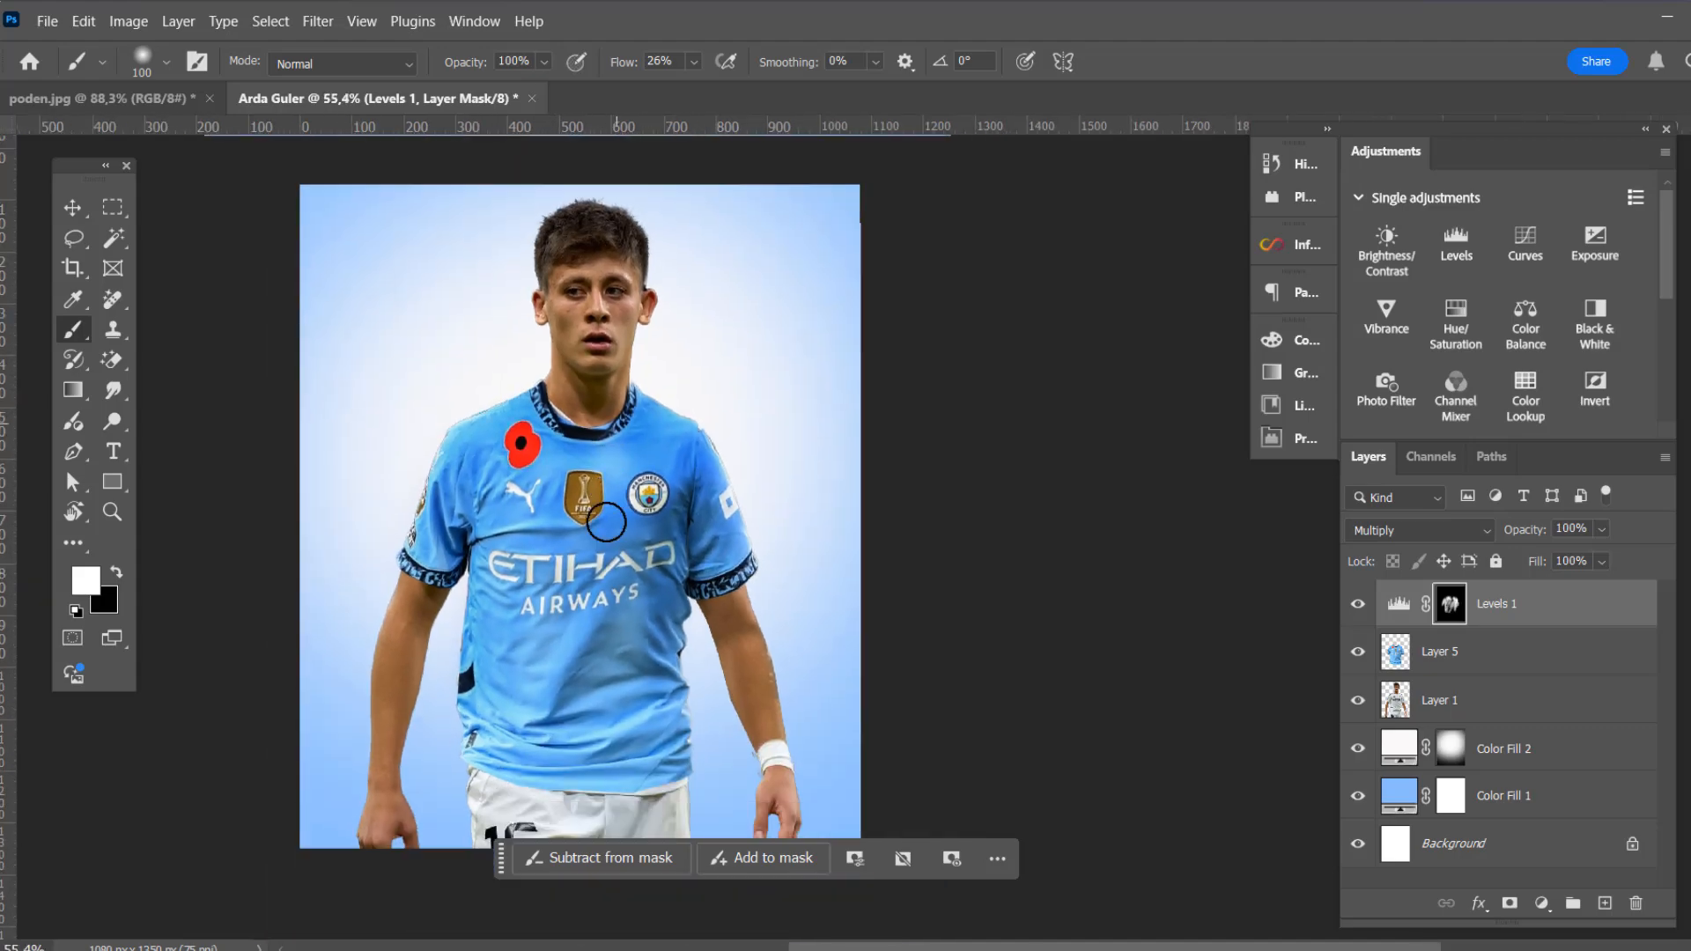
mouse_move(612, 593)
left_mouse_down()
mouse_move(674, 546)
mouse_move(683, 695)
mouse_move(490, 672)
mouse_move(501, 724)
left_mouse_up()
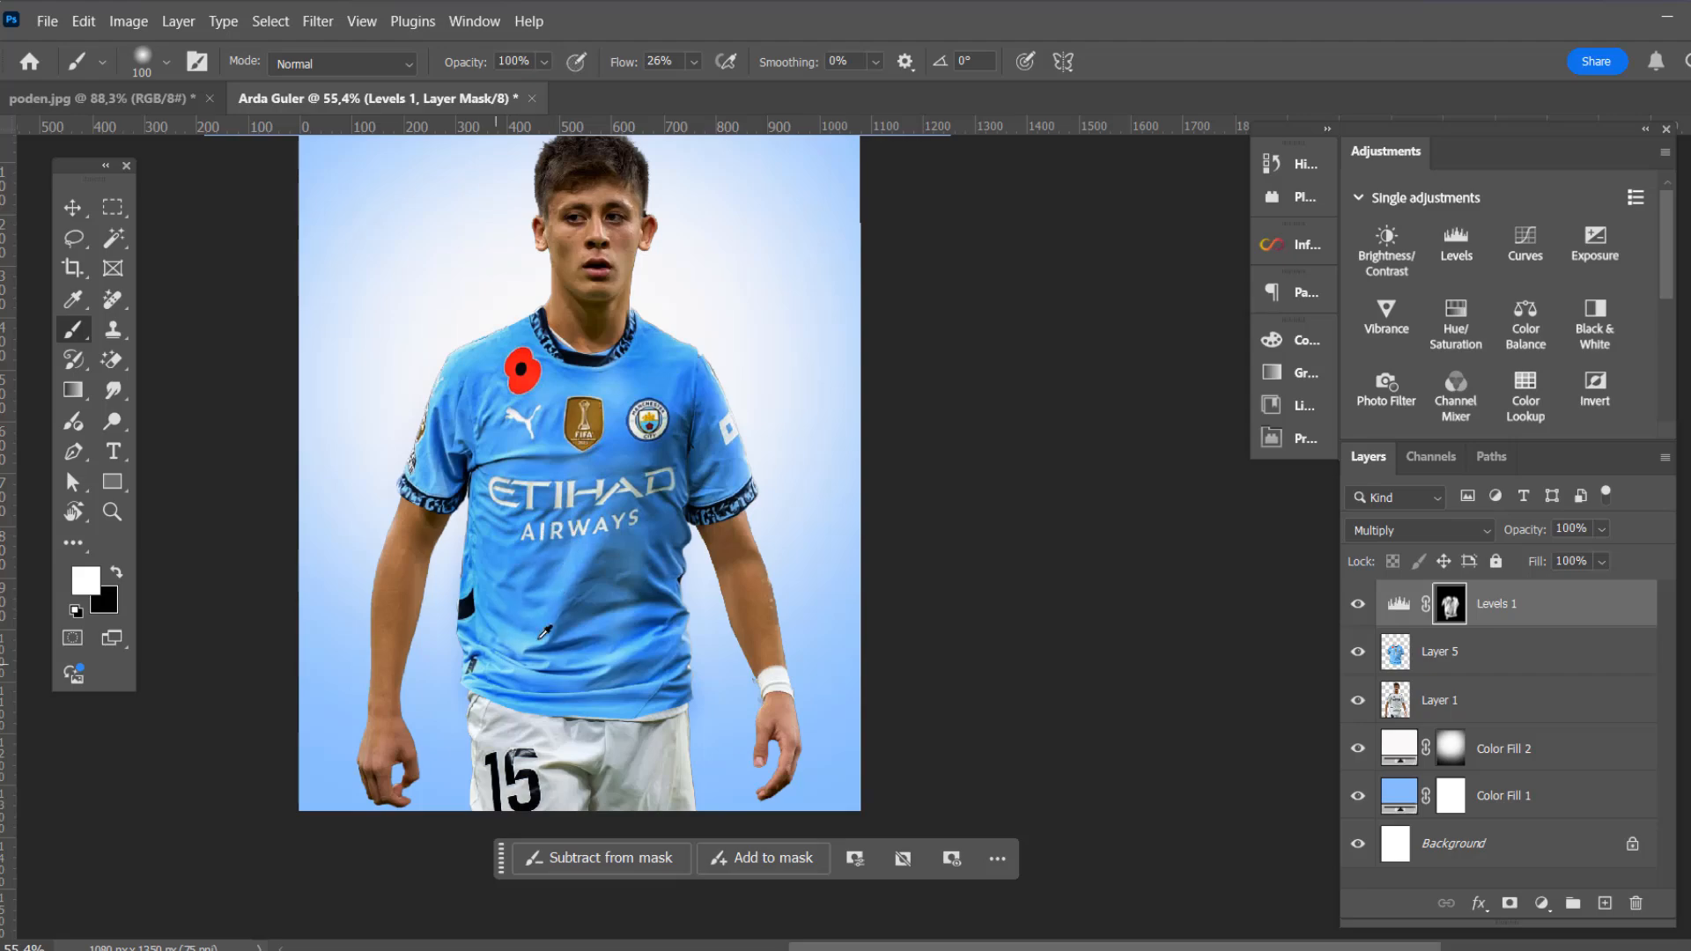
scroll(623, 426, "down", 2)
scroll(622, 425, "up", 3)
left_click_drag(698, 541, 698, 602)
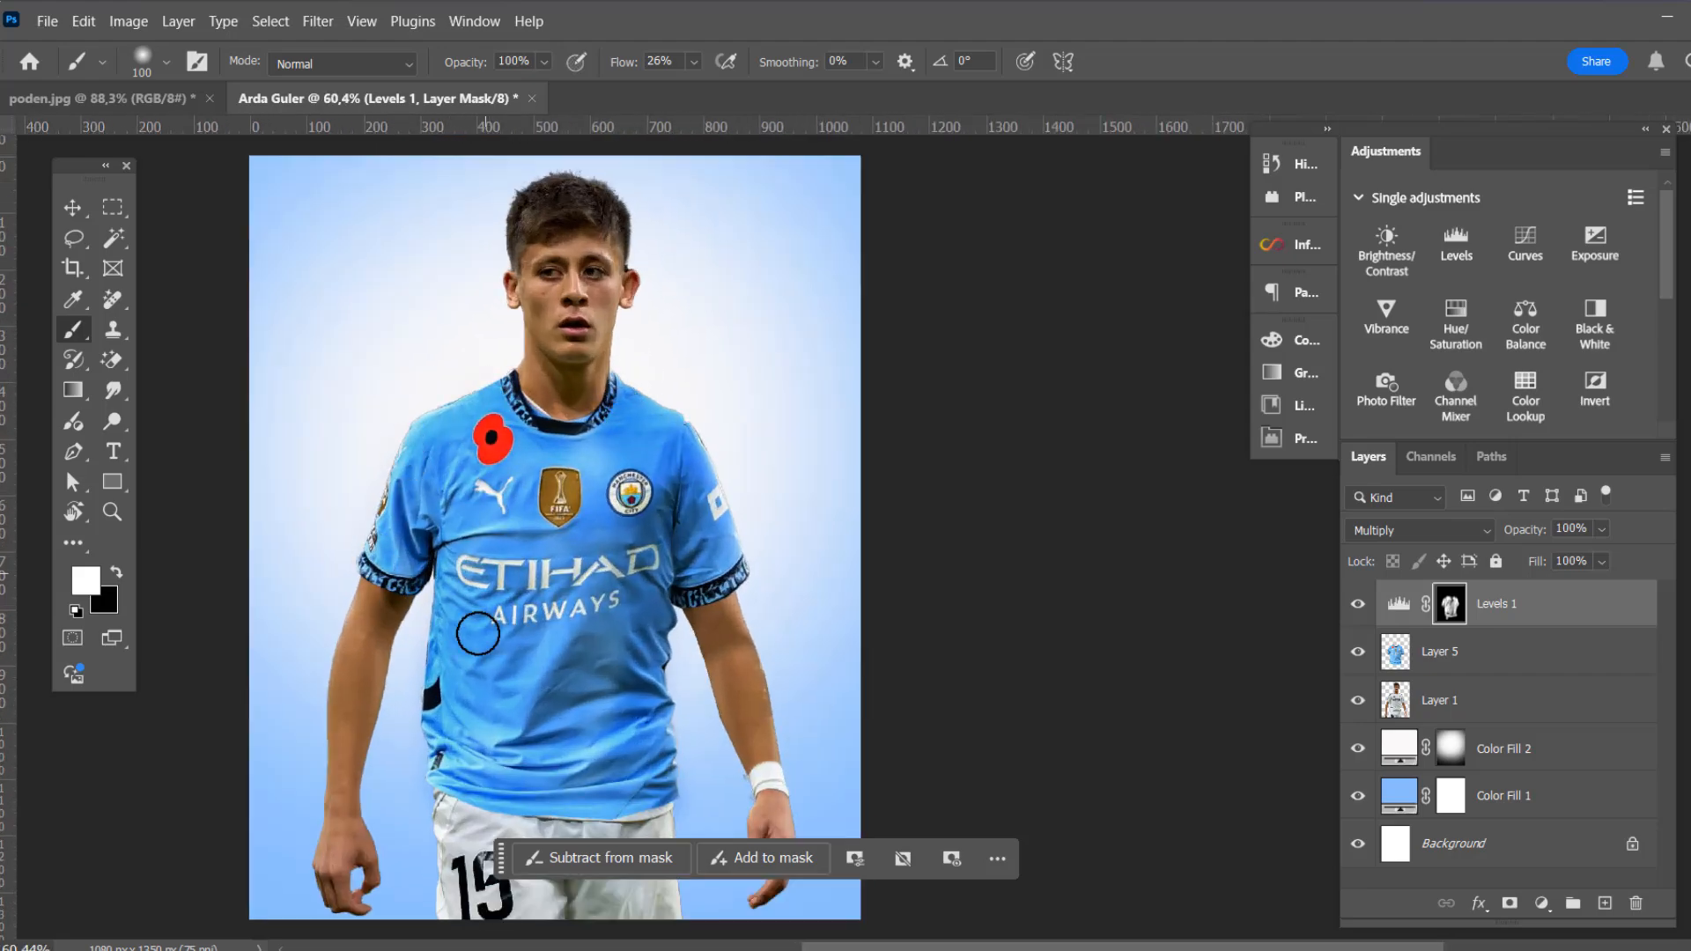
scroll(687, 563, "down", 2)
scroll(688, 562, "down", 2)
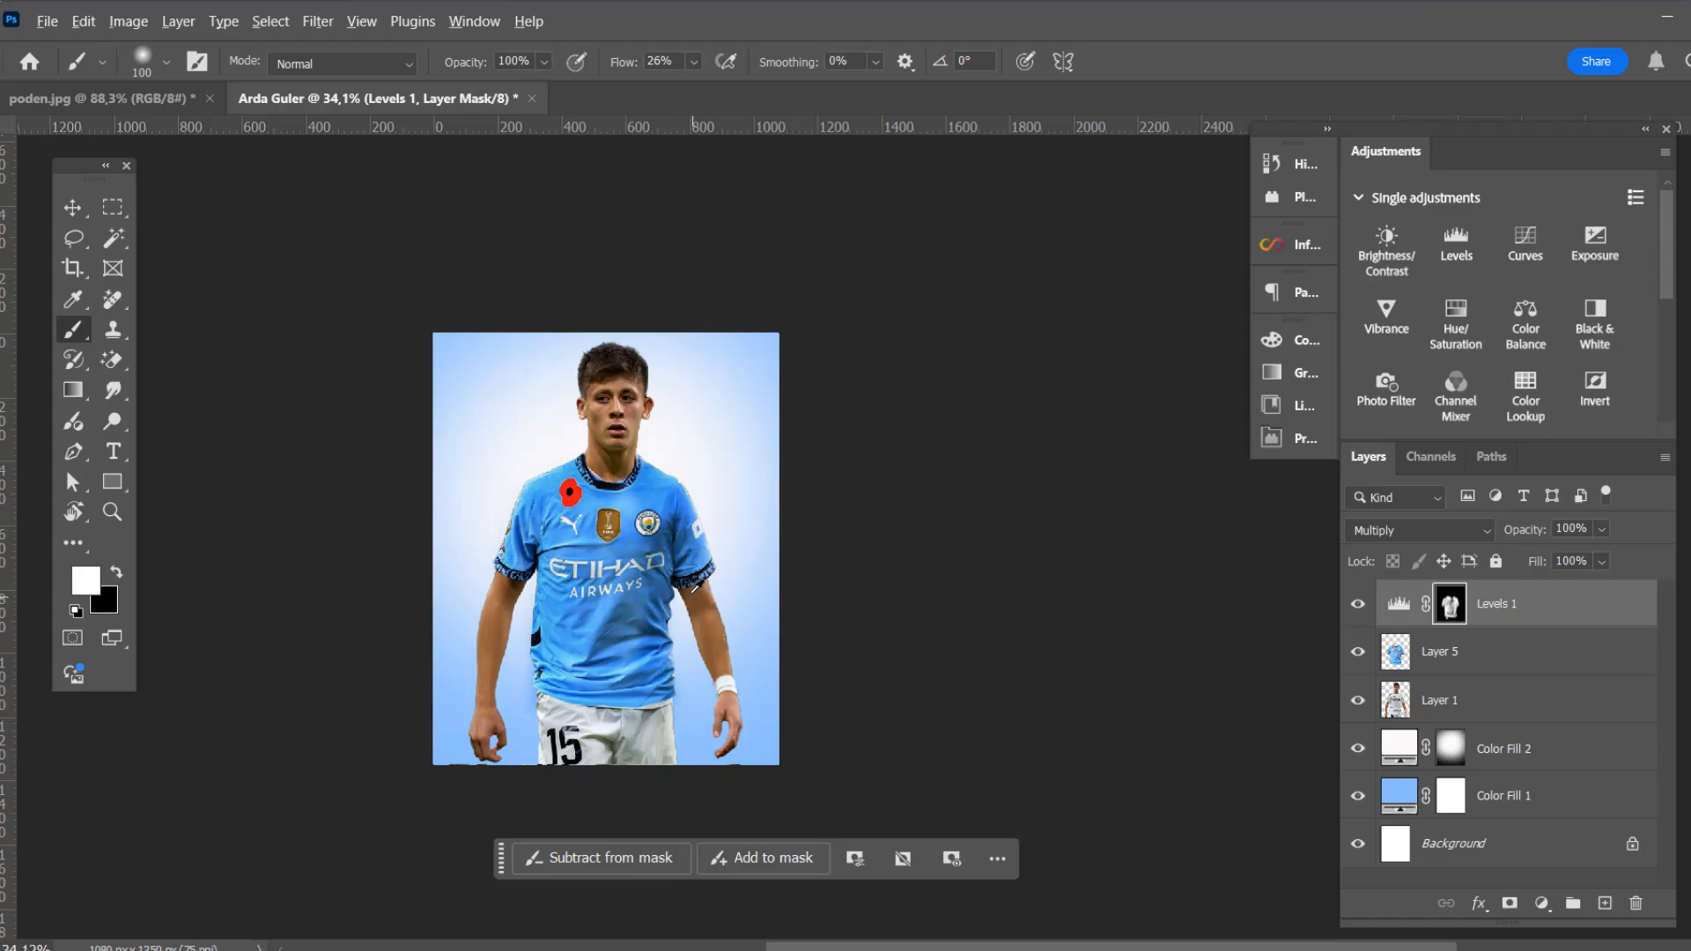
scroll(695, 586, "up", 4)
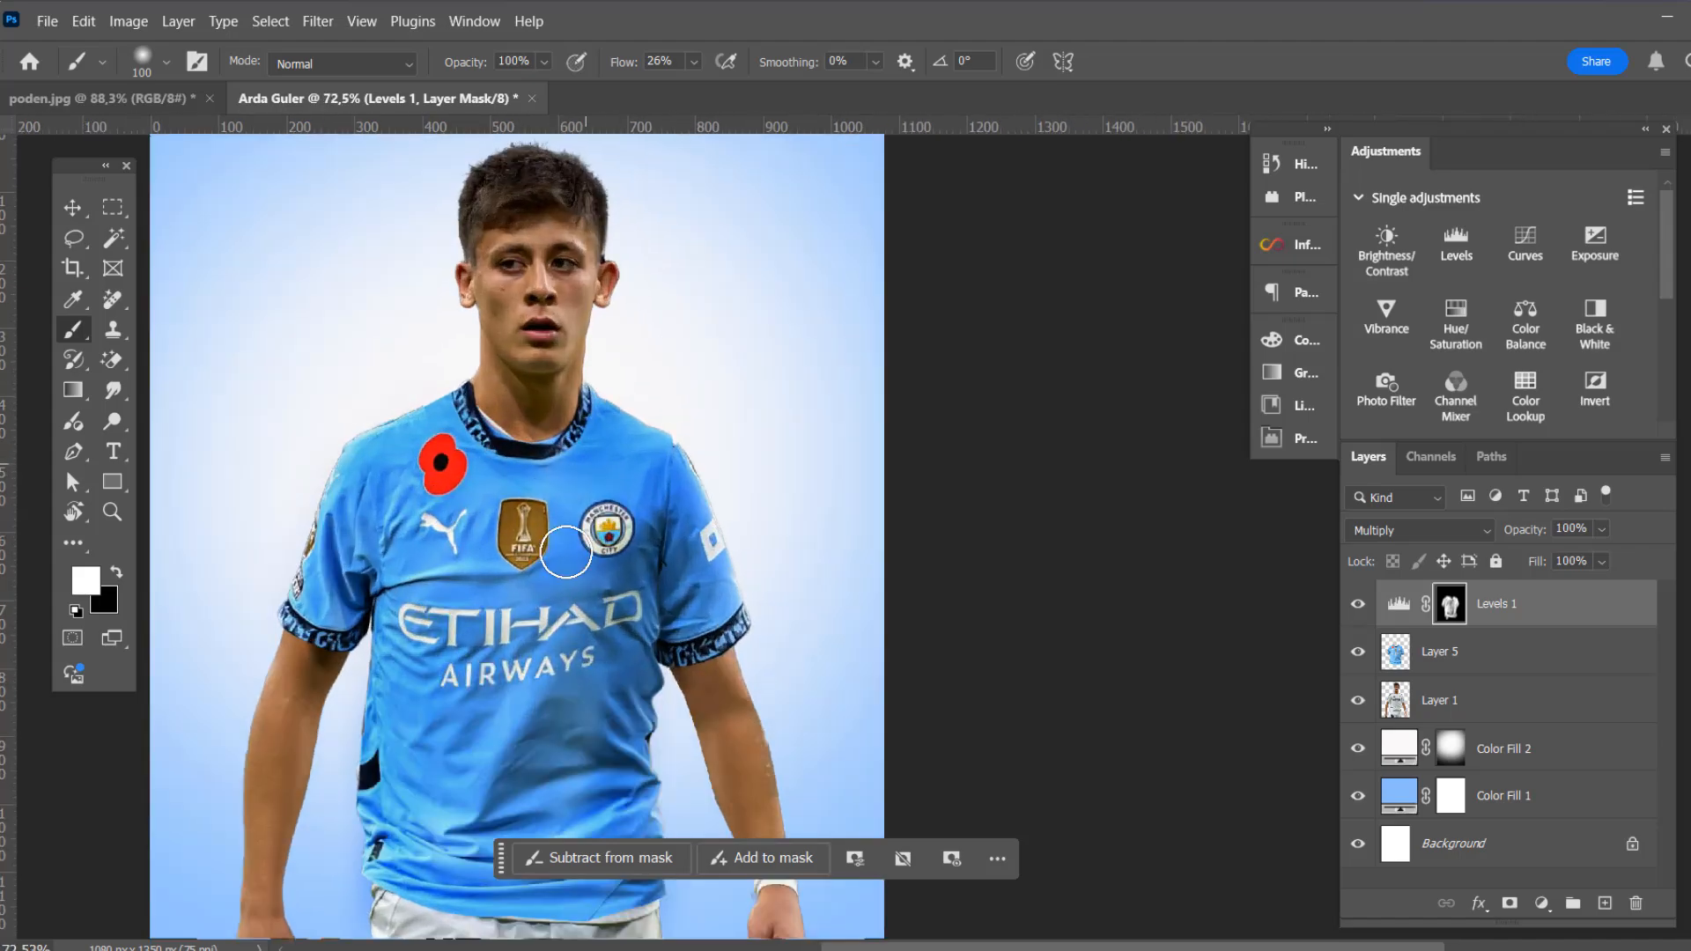
scroll(559, 547, "down", 1)
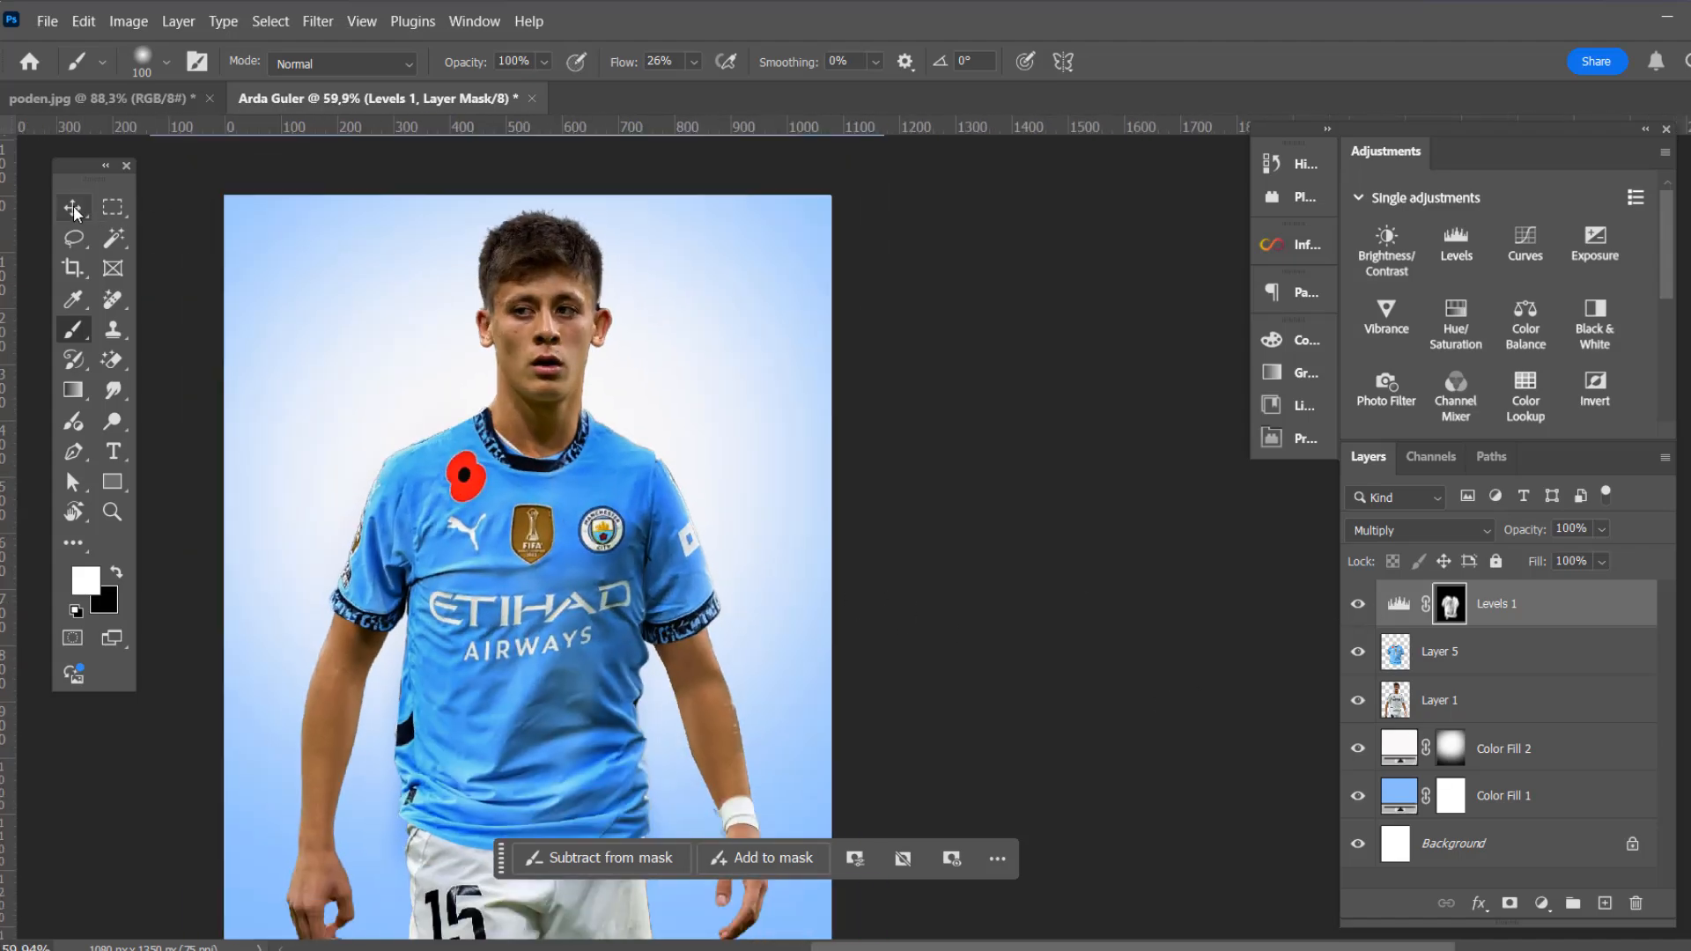
Apply the Camera Raw Filter to the player's Layer 1 with Contrast +14, Shadows -41, Blacks +82 and Clarity +46
left_click(73, 208)
scroll(503, 234, "up", 2)
left_click(576, 299)
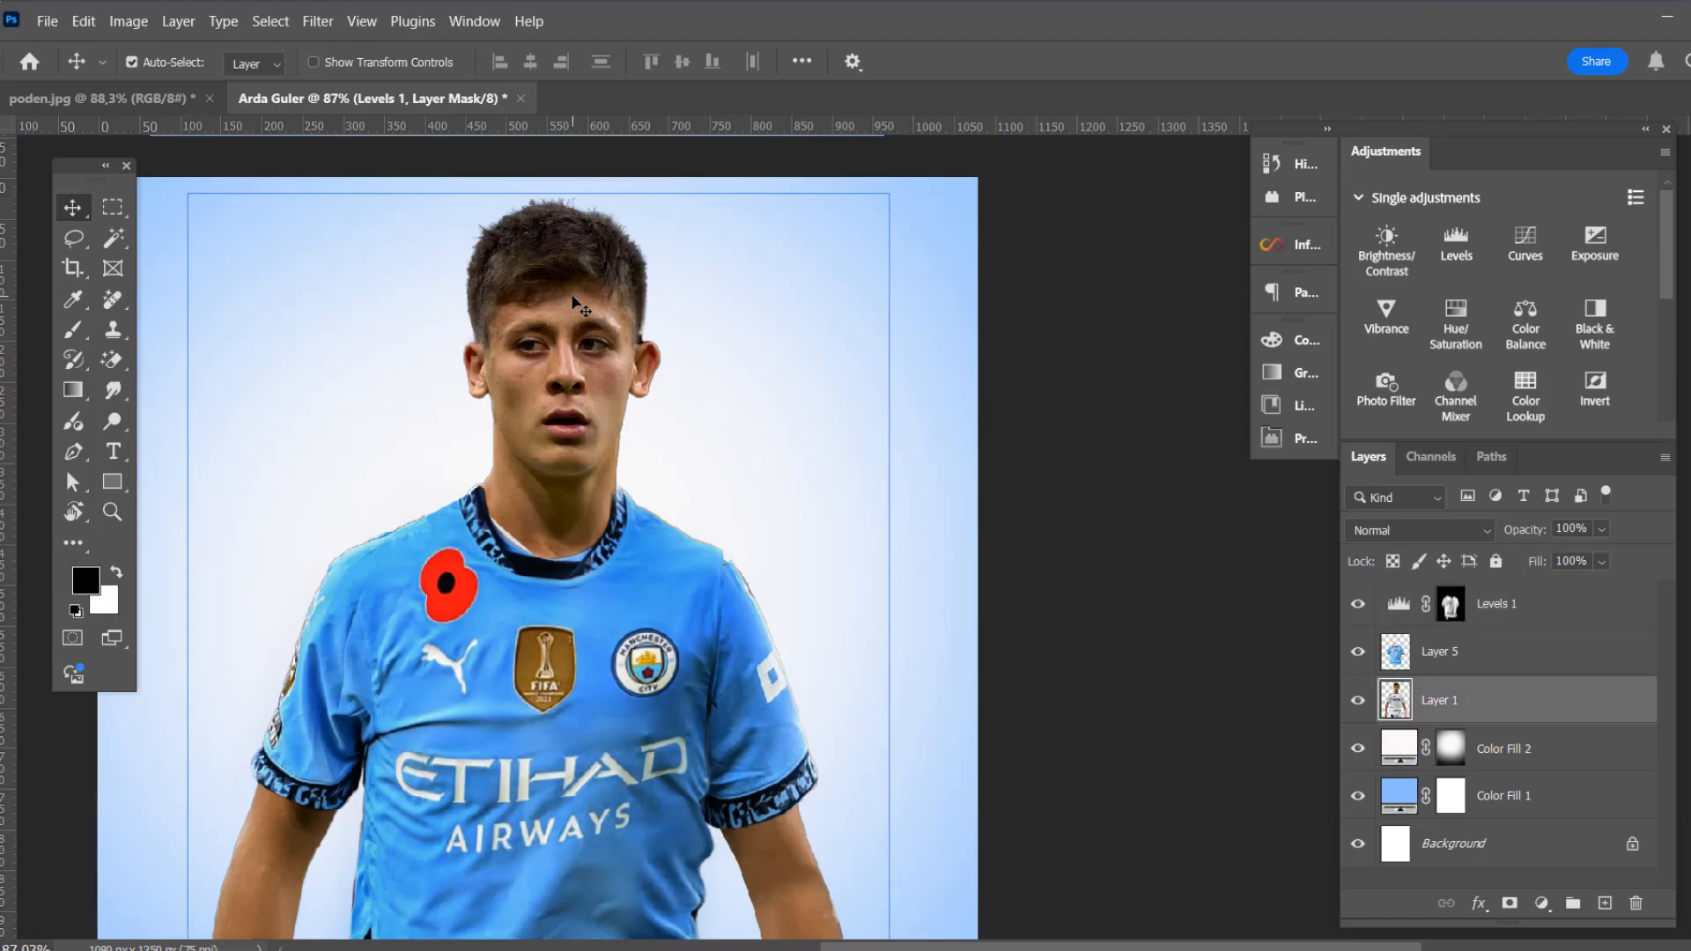
left_click(315, 23)
left_click(377, 218)
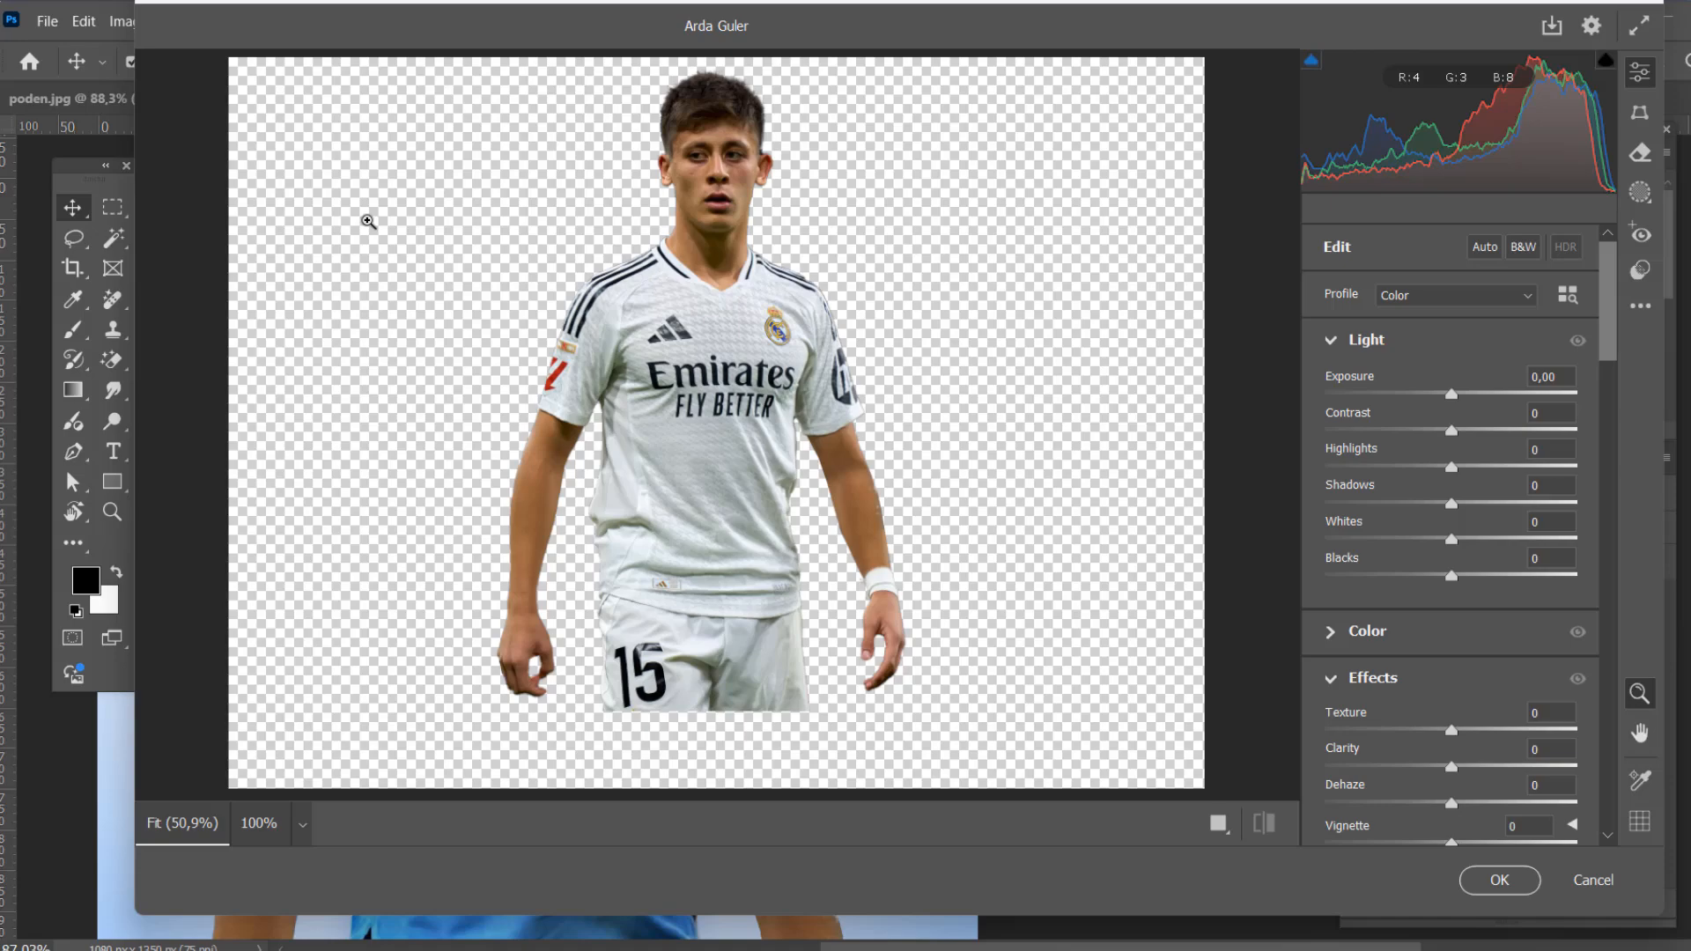
left_click(671, 161)
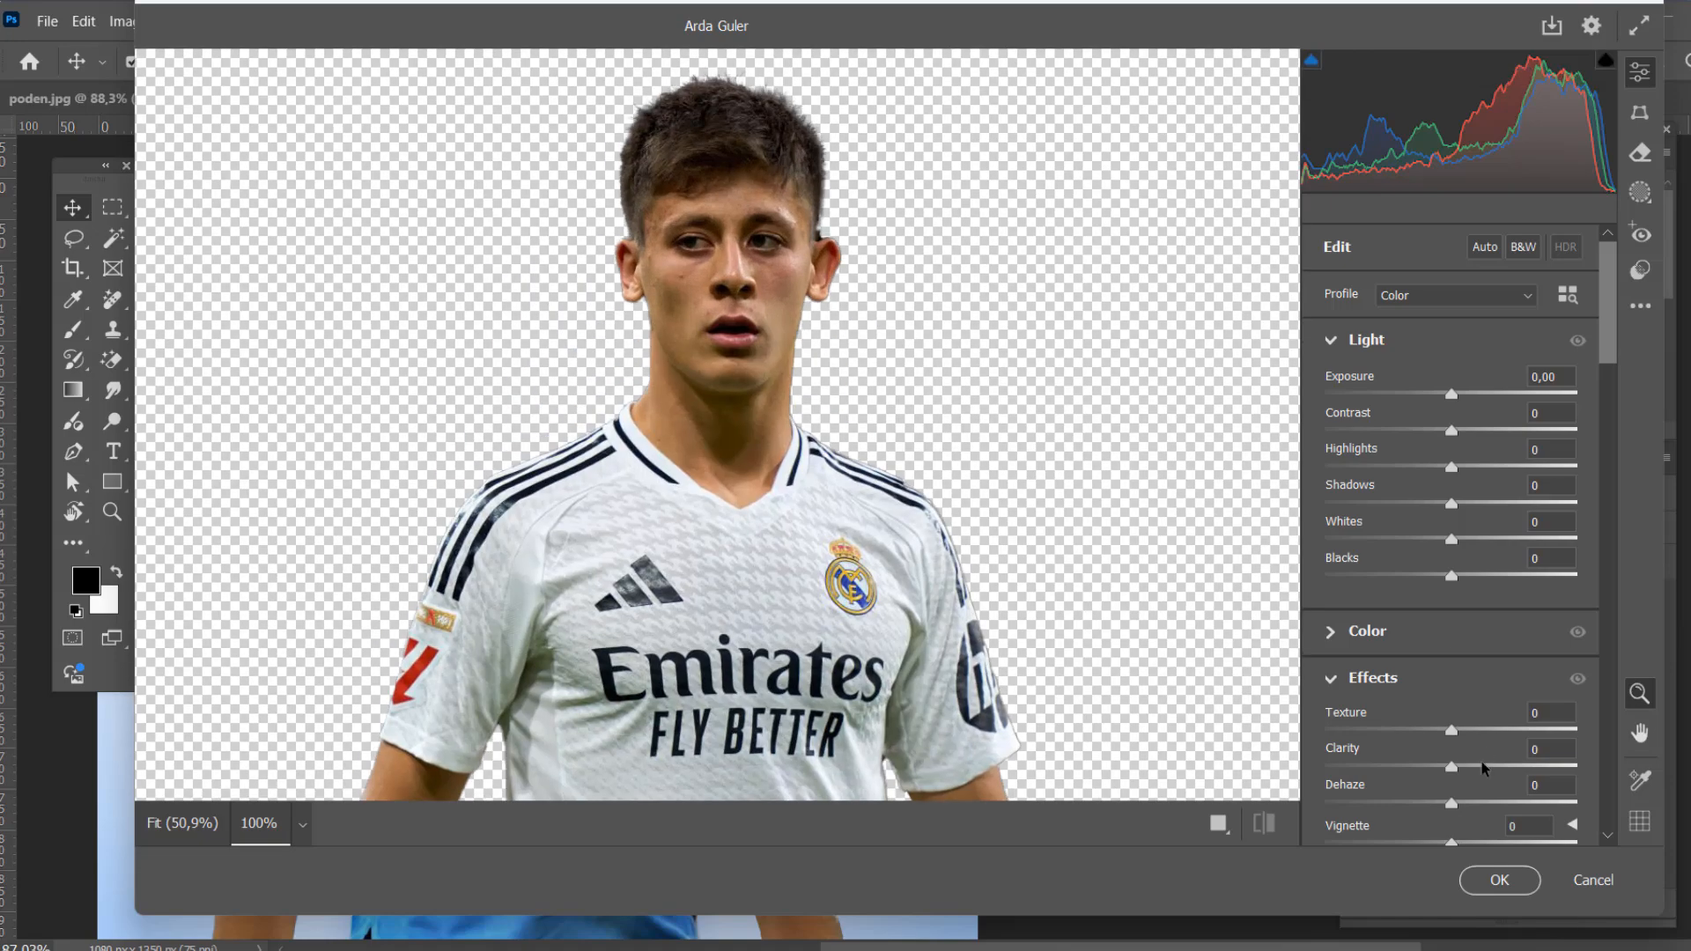
left_click(1508, 766)
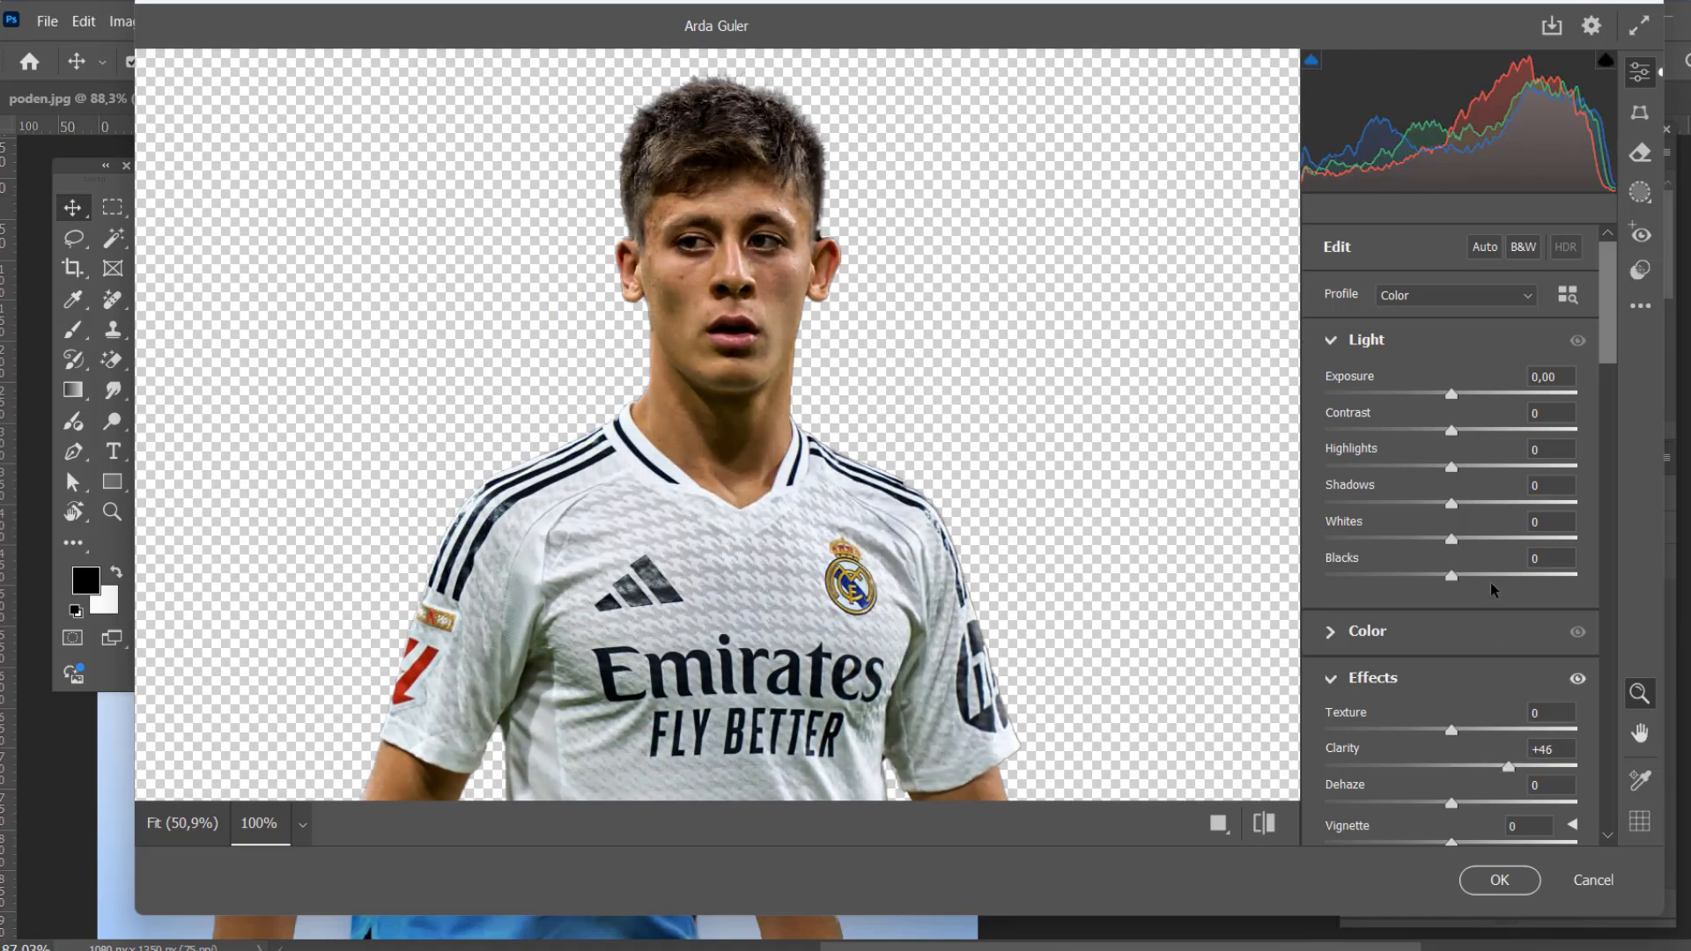
left_click_drag(1452, 576, 1555, 576)
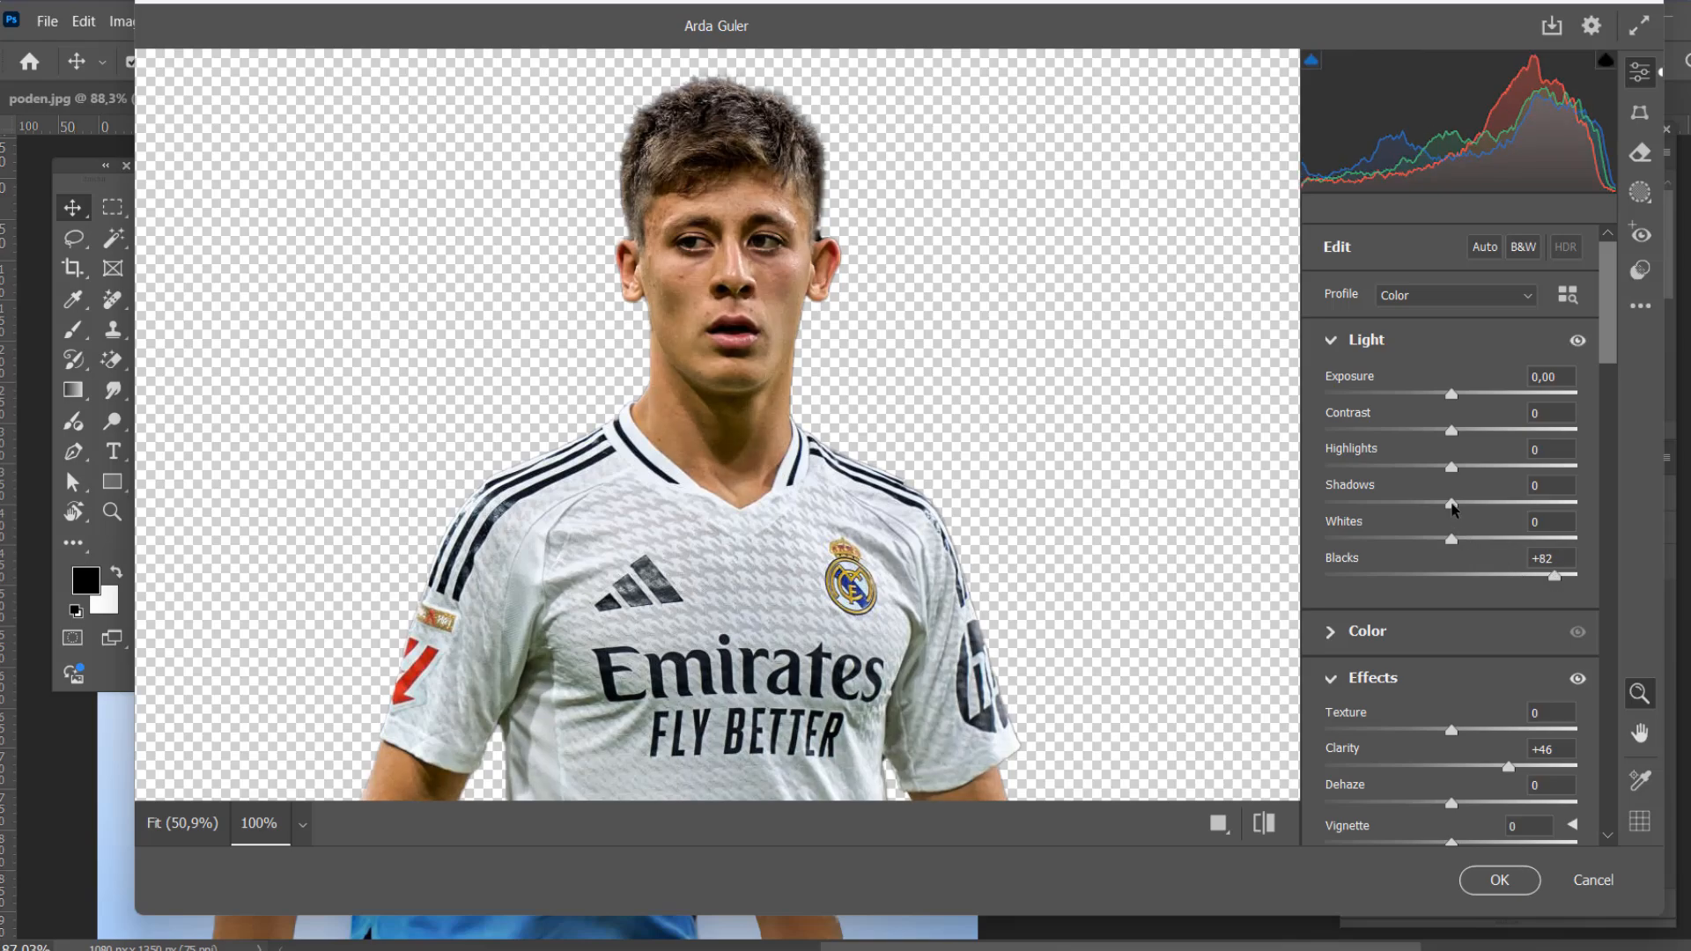
left_click_drag(1454, 509, 1404, 517)
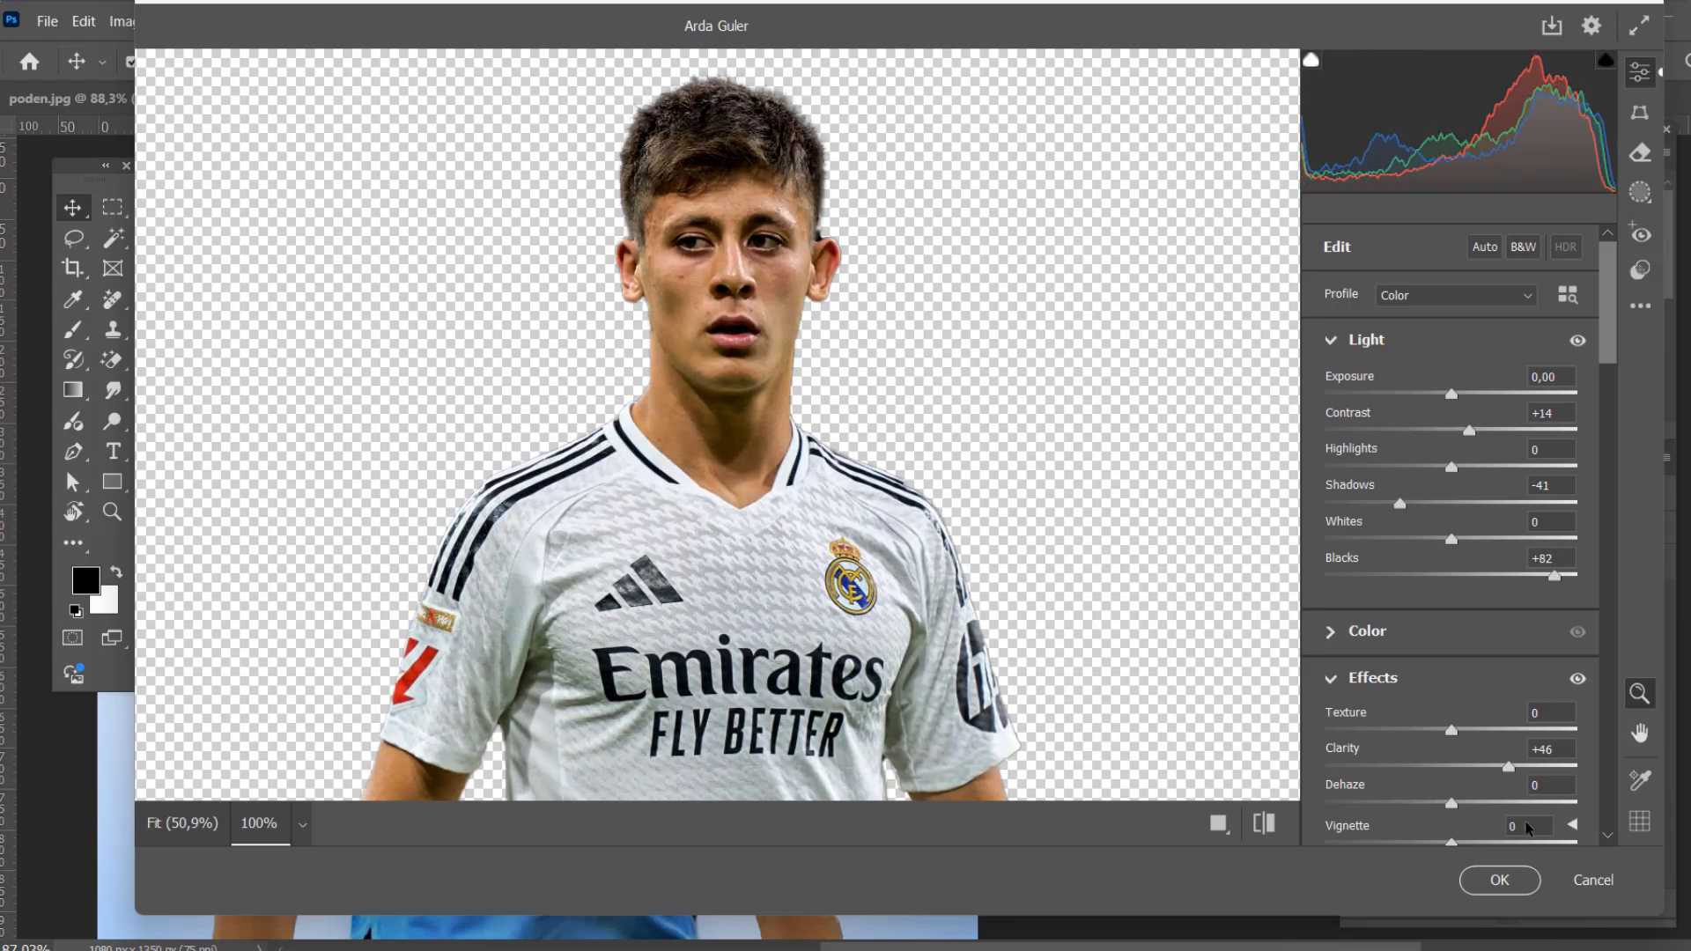
left_click(1499, 880)
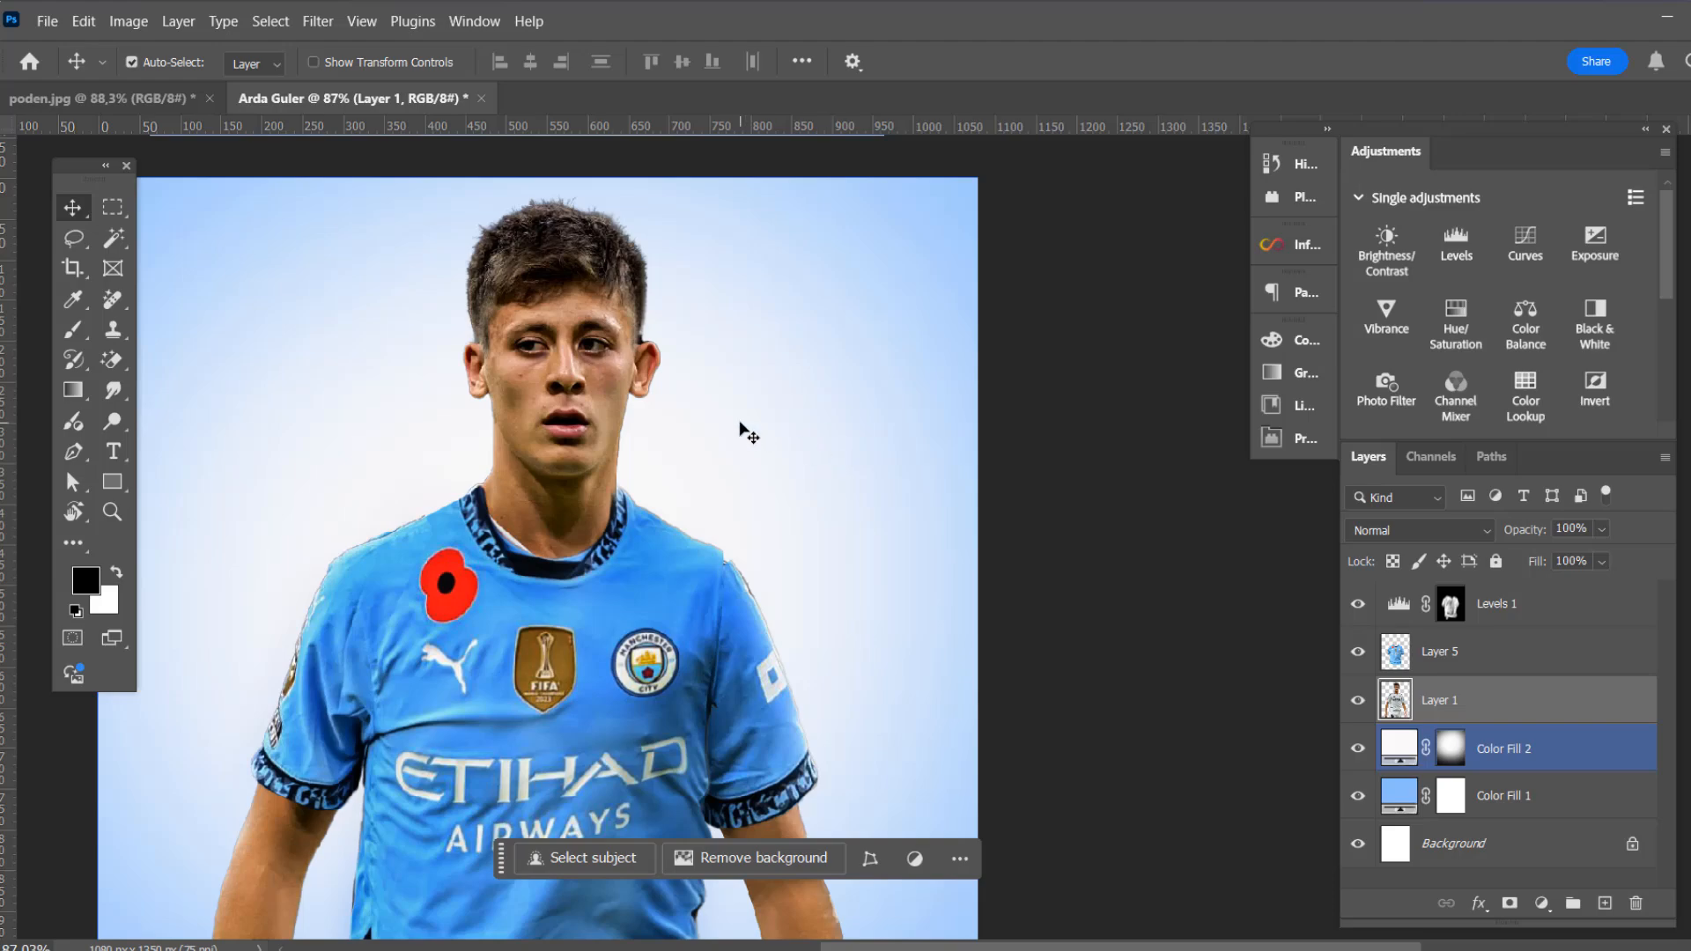
Add a Hue/Saturation adjustment layer above Layer 1 and clip it to that layer
left_click(1541, 903)
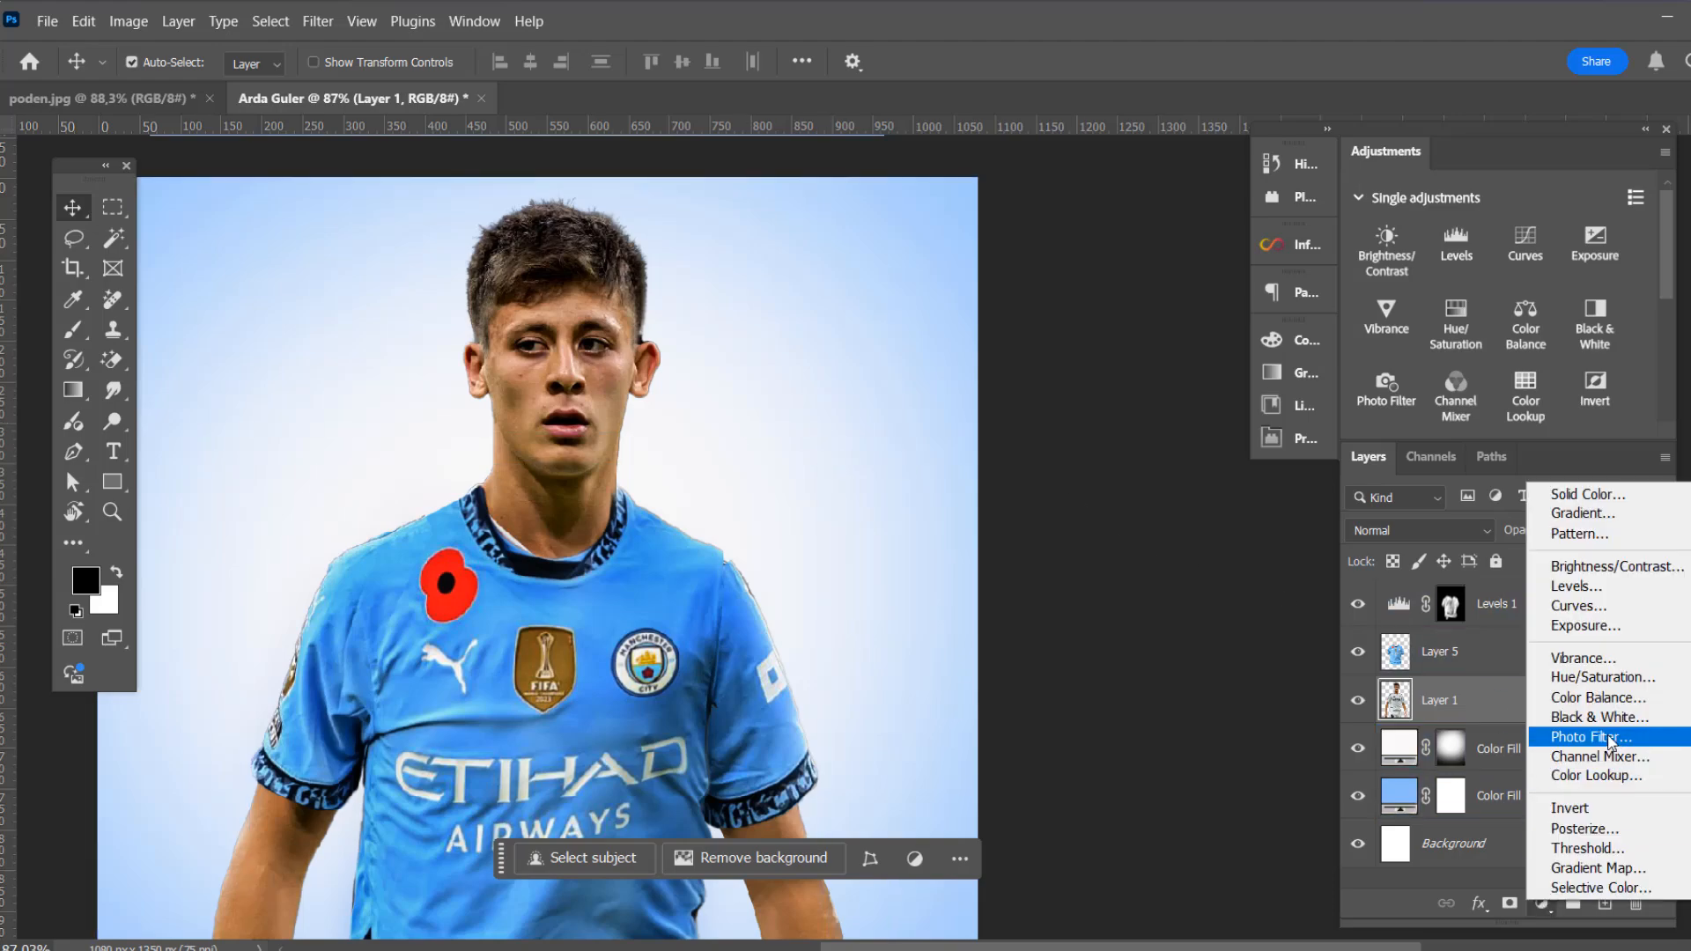
left_click(1607, 678)
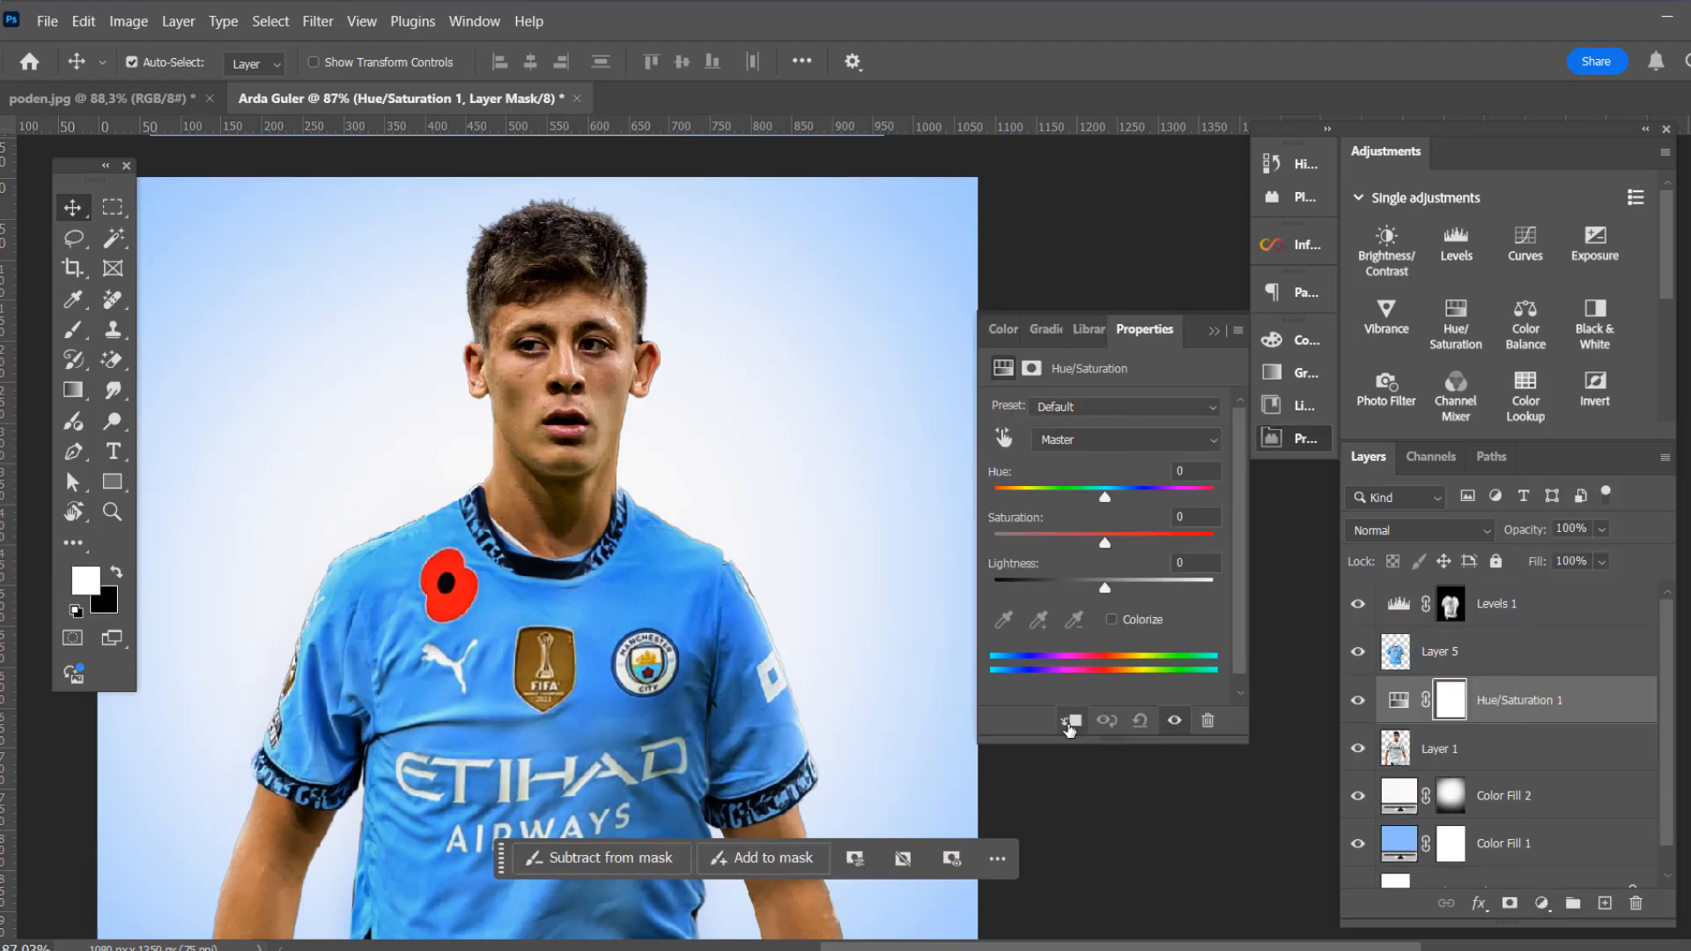
left_click(1072, 722)
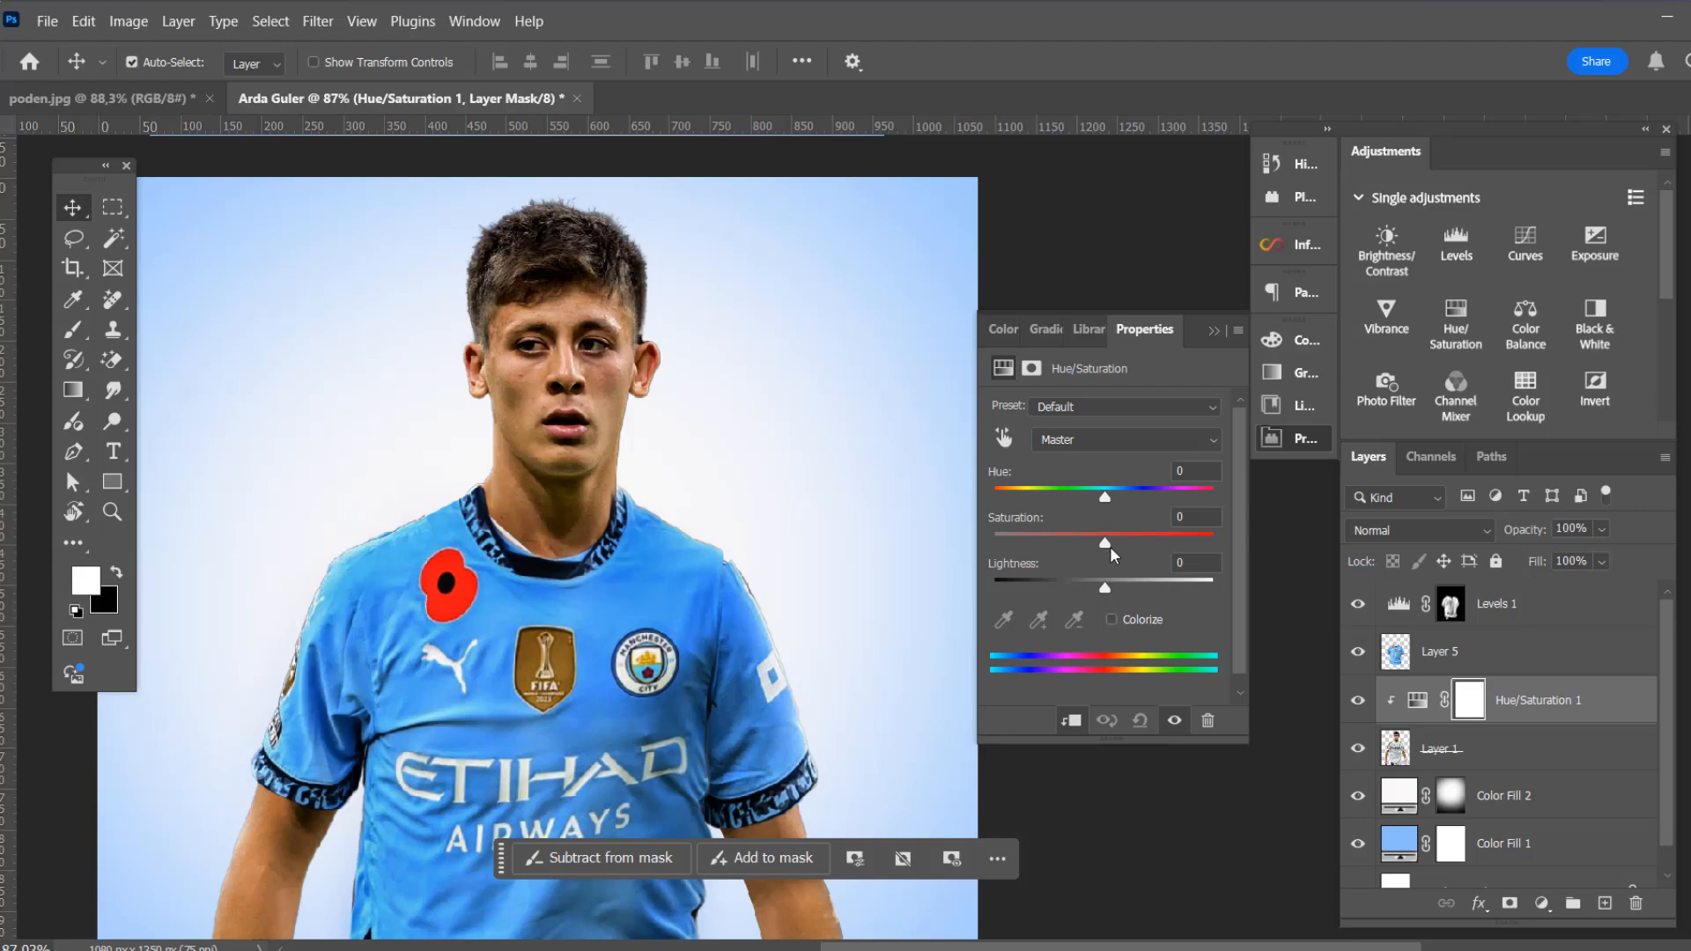
Set the saturation of the Hue/Saturation 1 adjustment clipped to the player to -52
left_click_drag(1105, 542, 1092, 542)
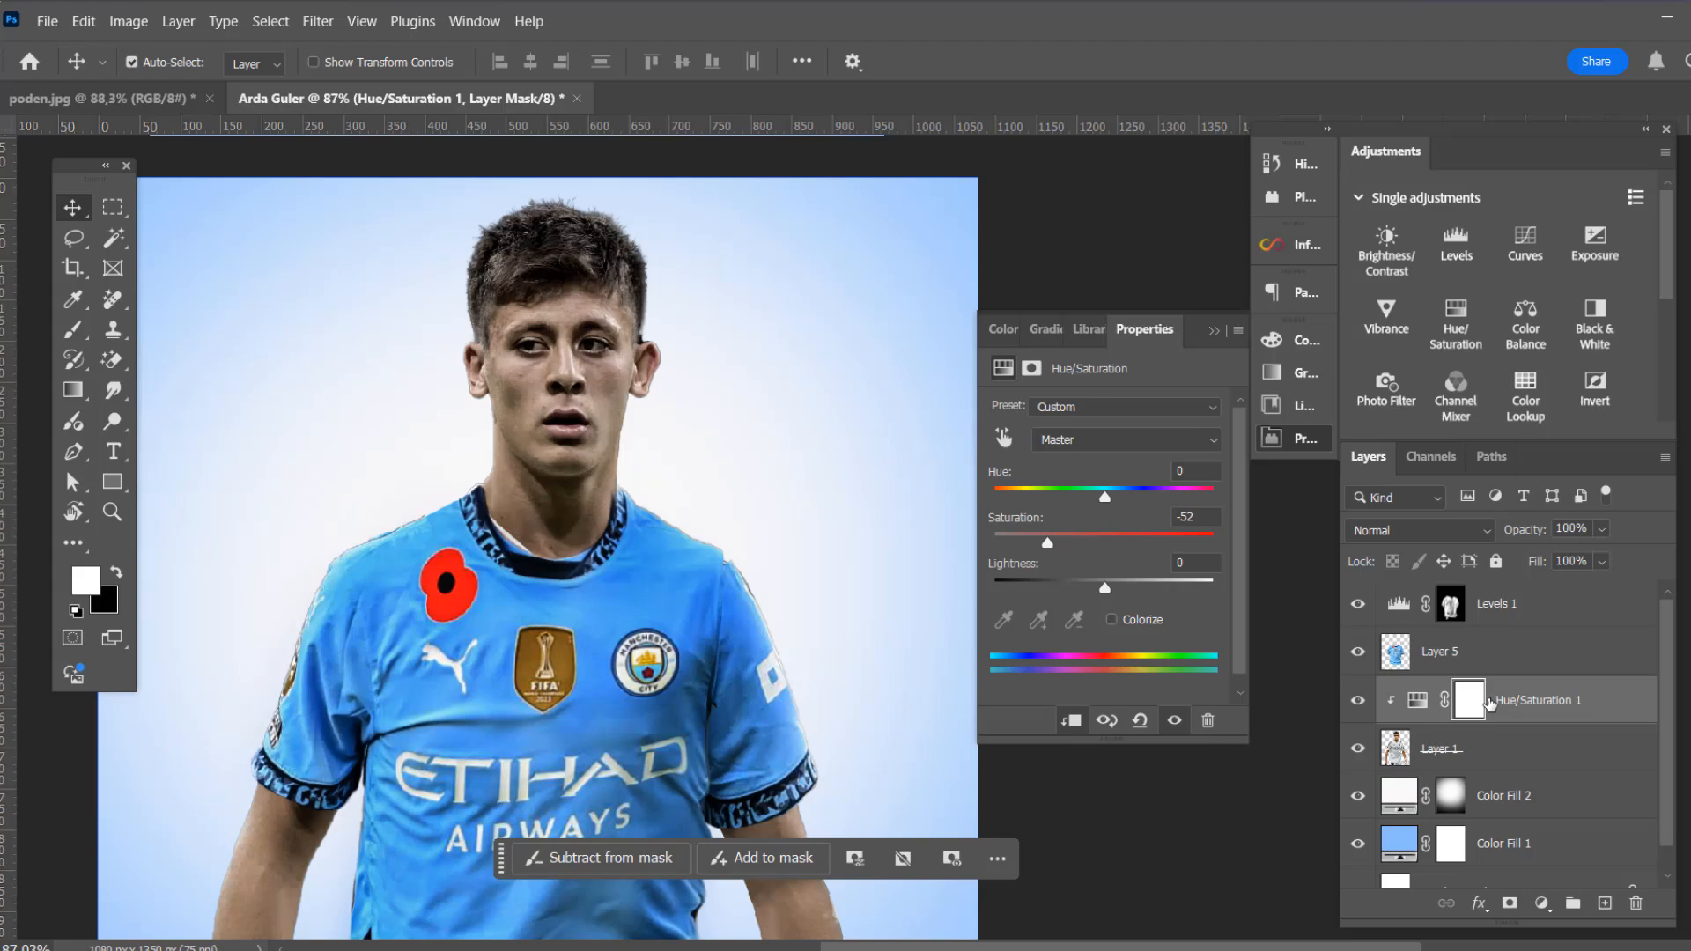
left_click(642, 359)
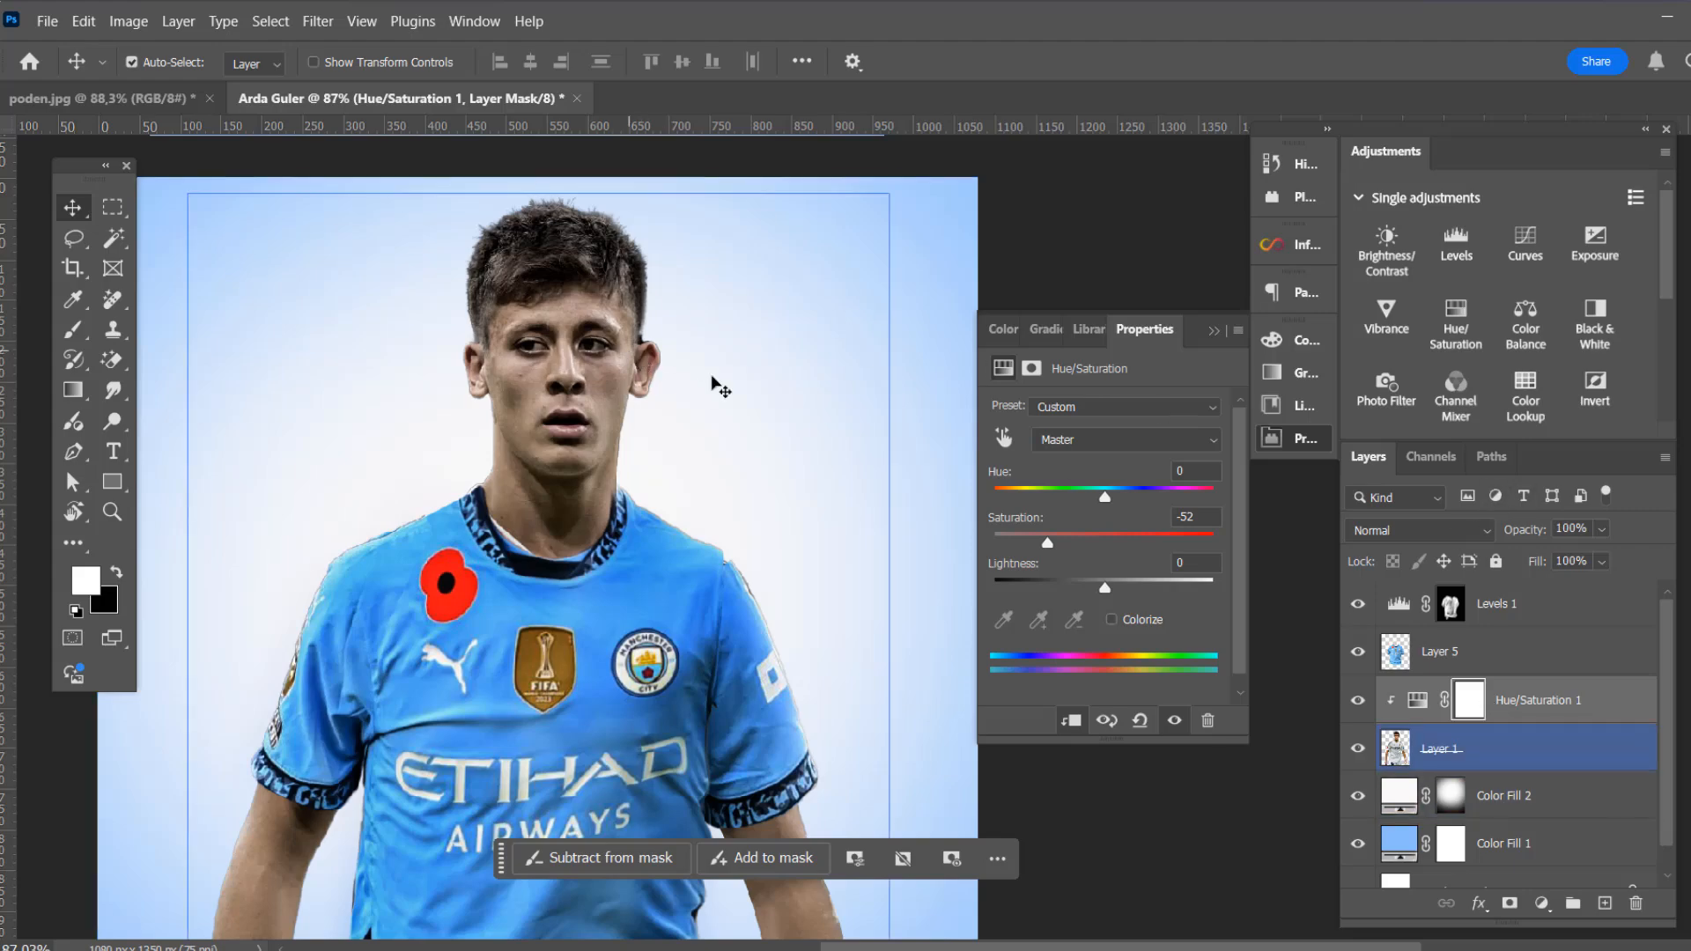
left_click(1546, 711)
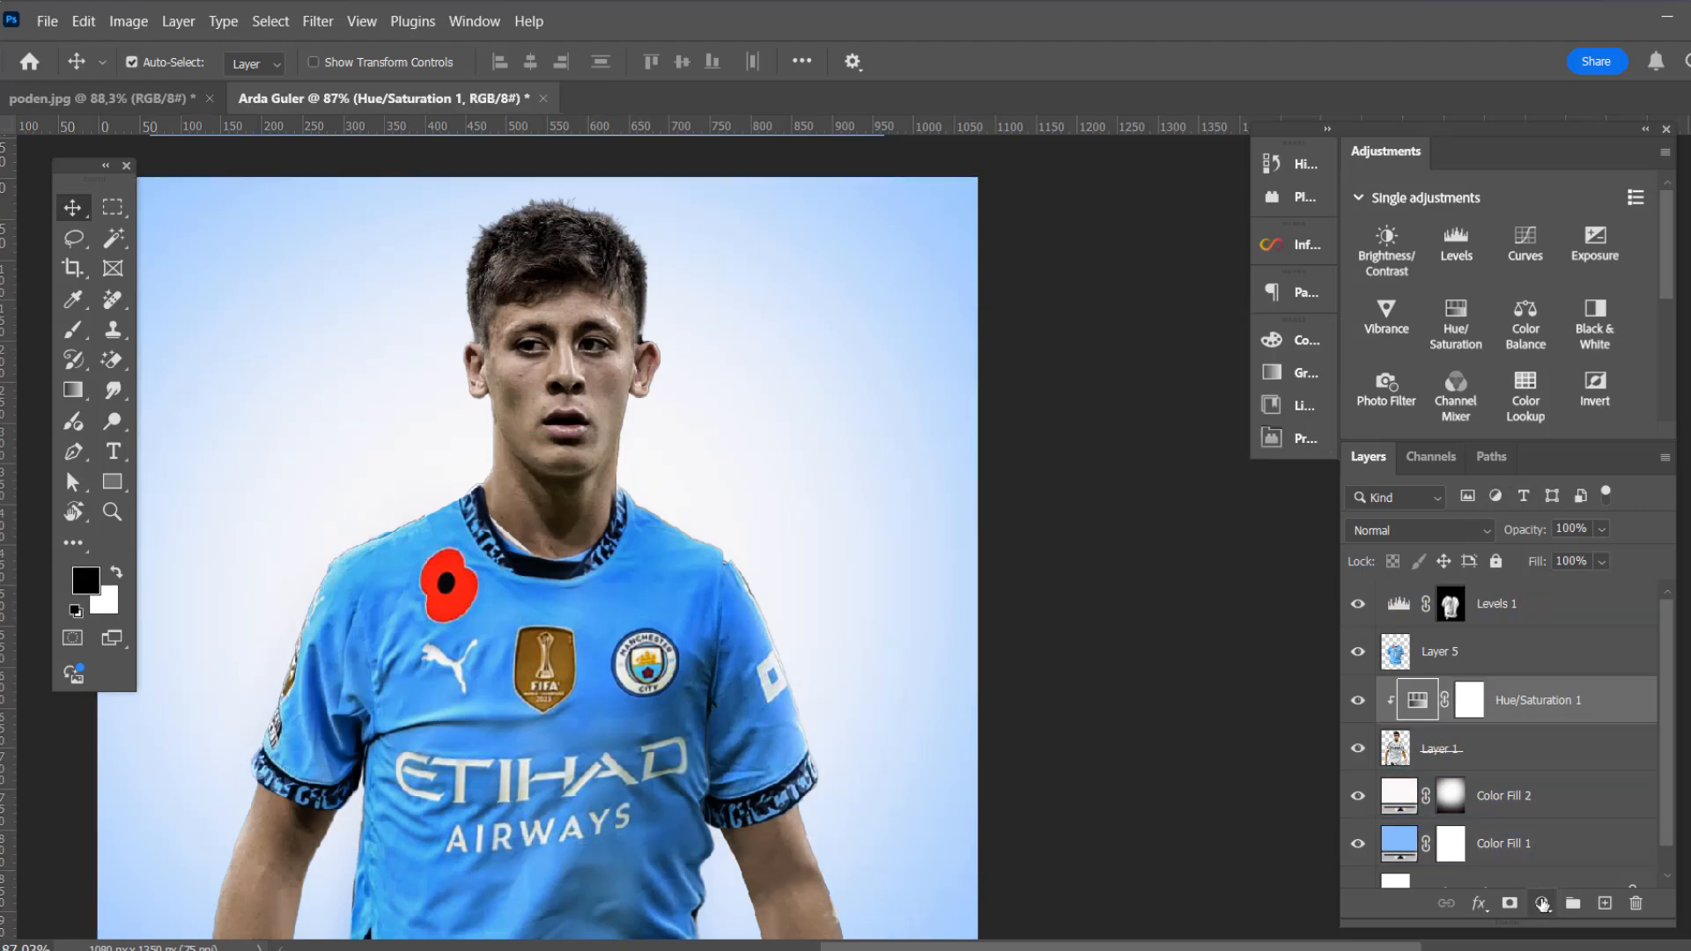
Add a Levels adjustment layer above Hue/Saturation 1 and clip it to the player's Layer 1
left_click(1543, 903)
left_click(1574, 585)
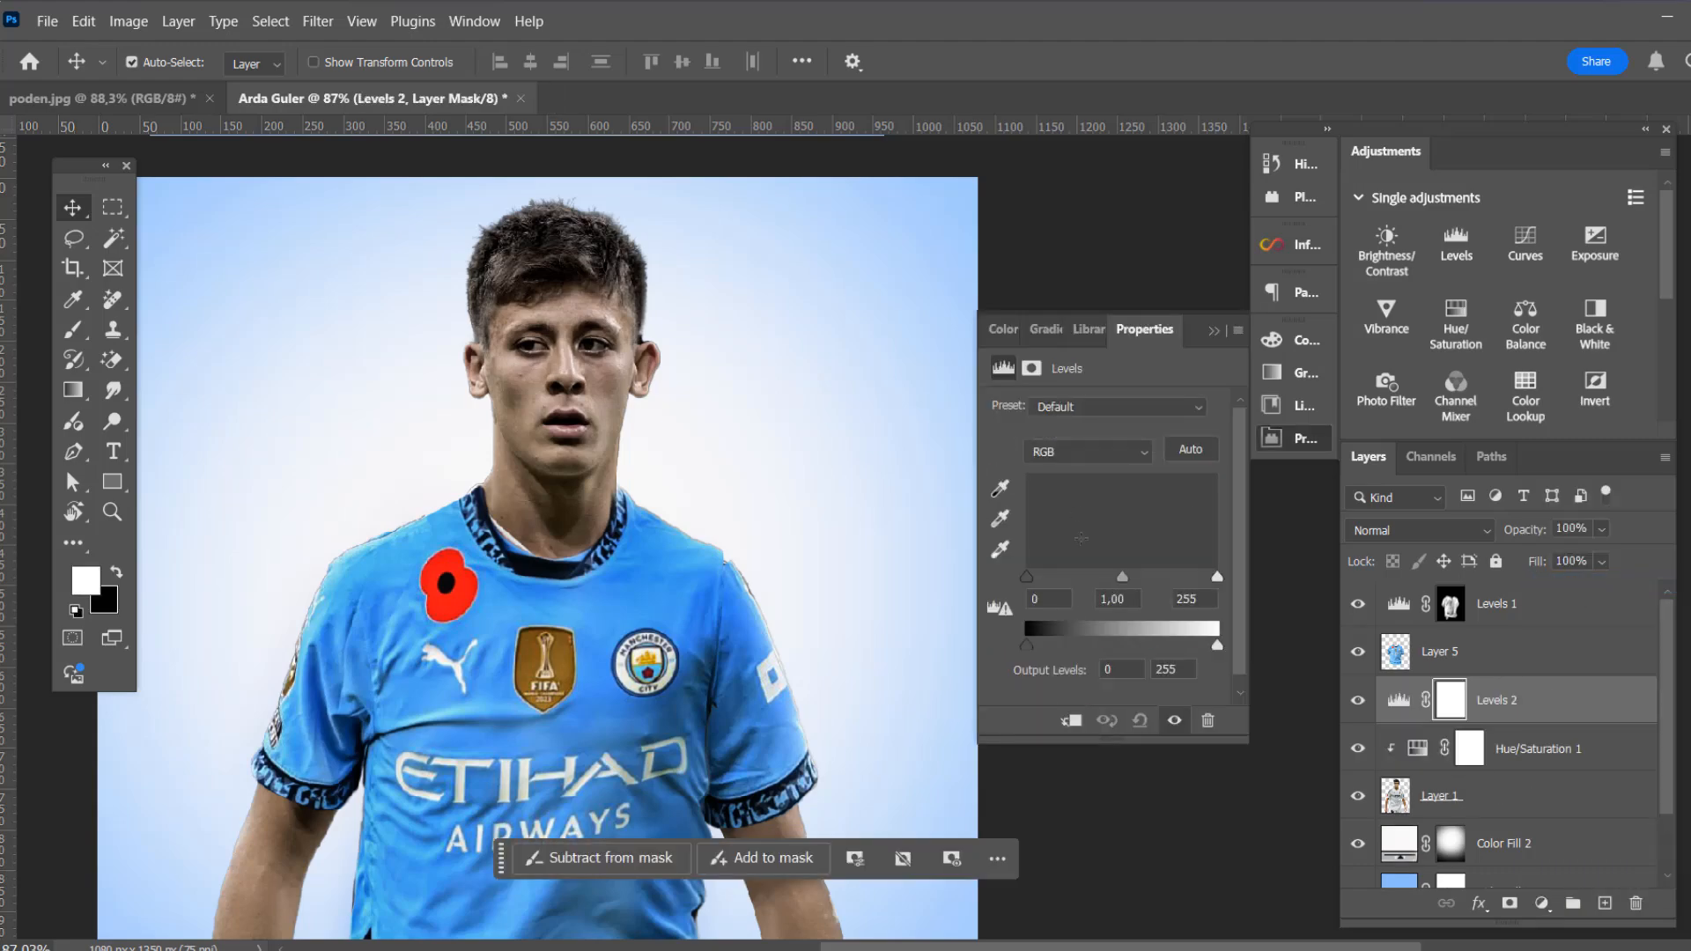
left_click(1073, 718)
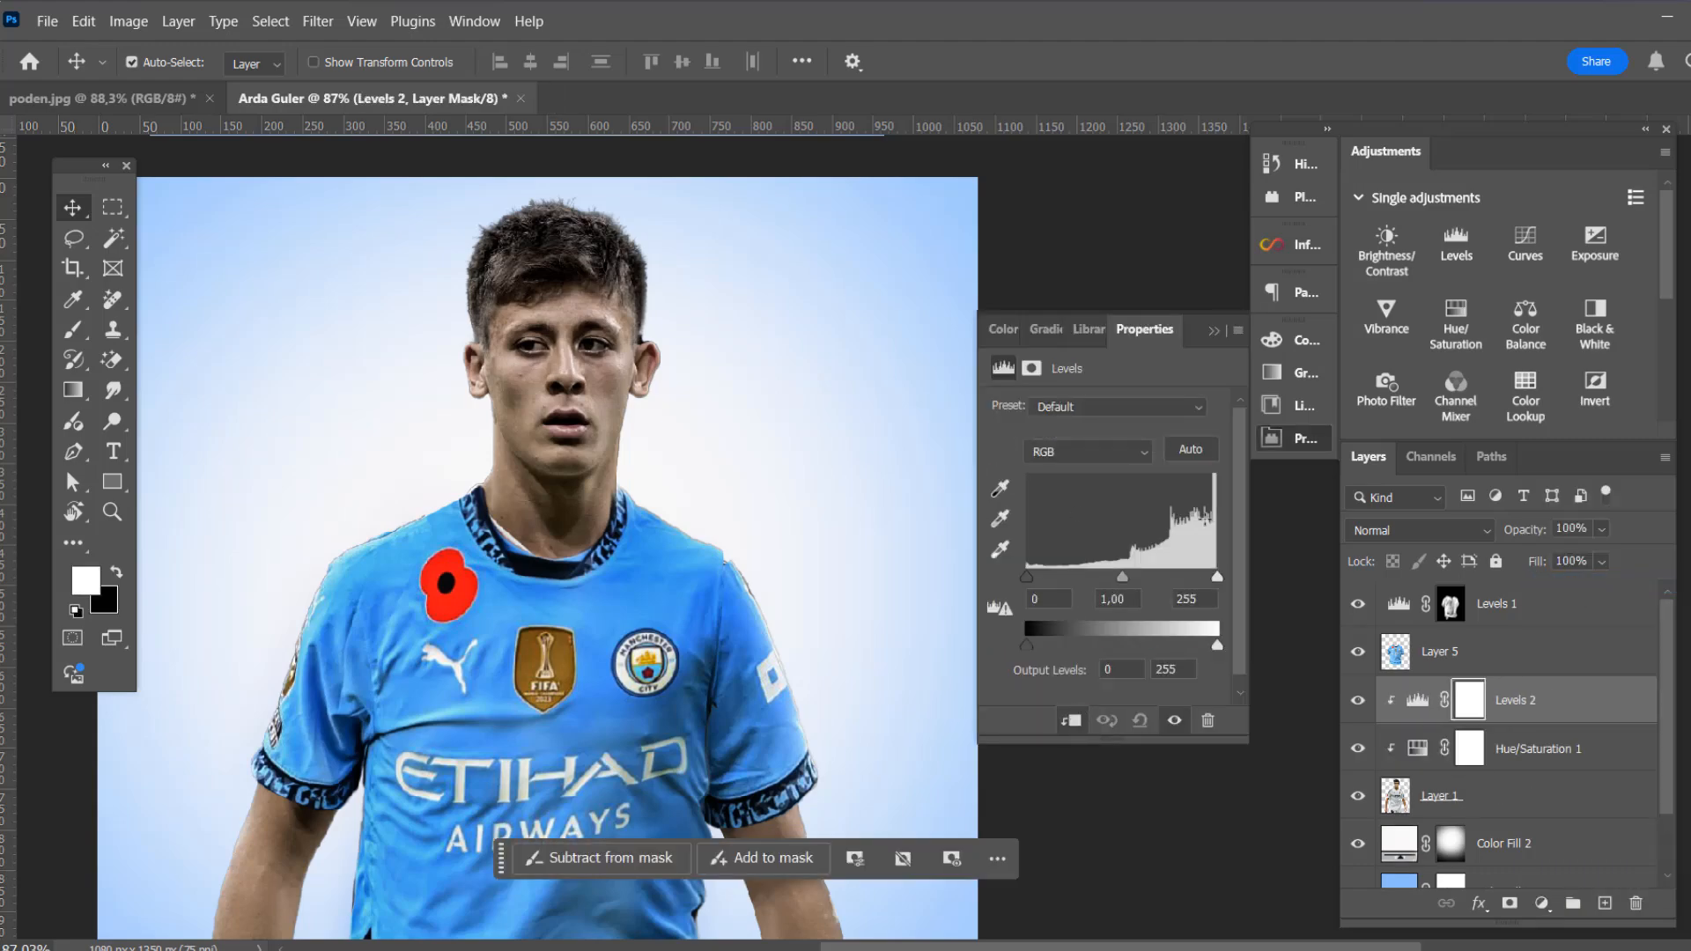
Blend Levels 2 in Multiply mode at 73% opacity and invert its mask to black
left_click(1466, 530)
left_click(1410, 370)
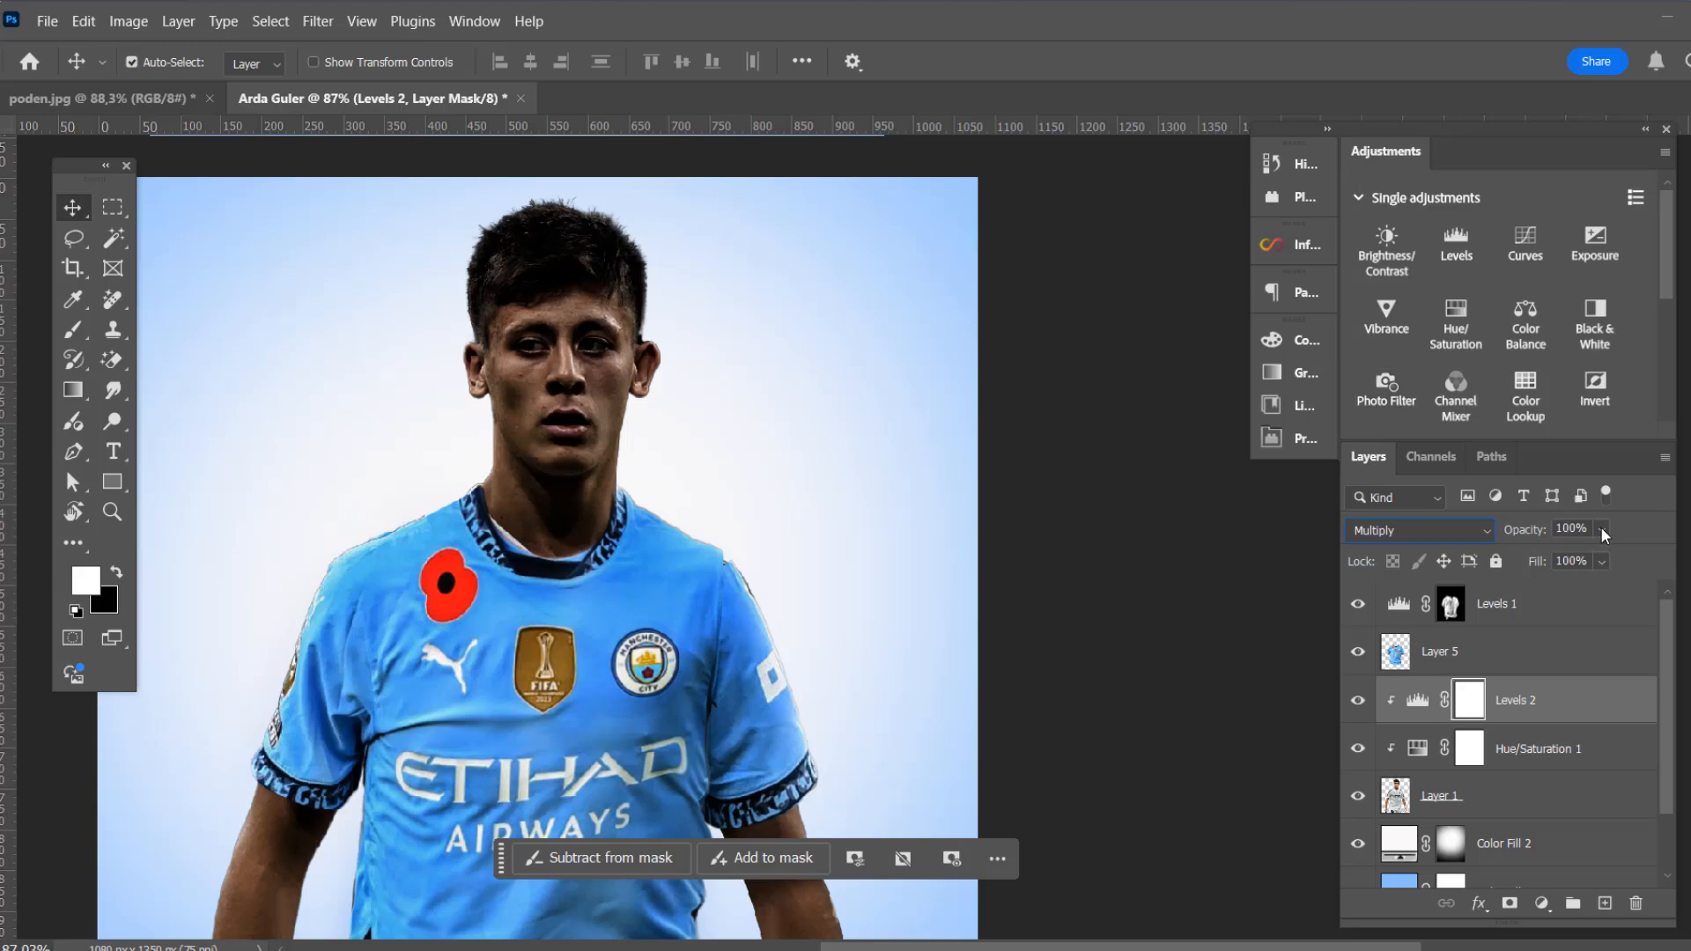
left_click(1598, 553)
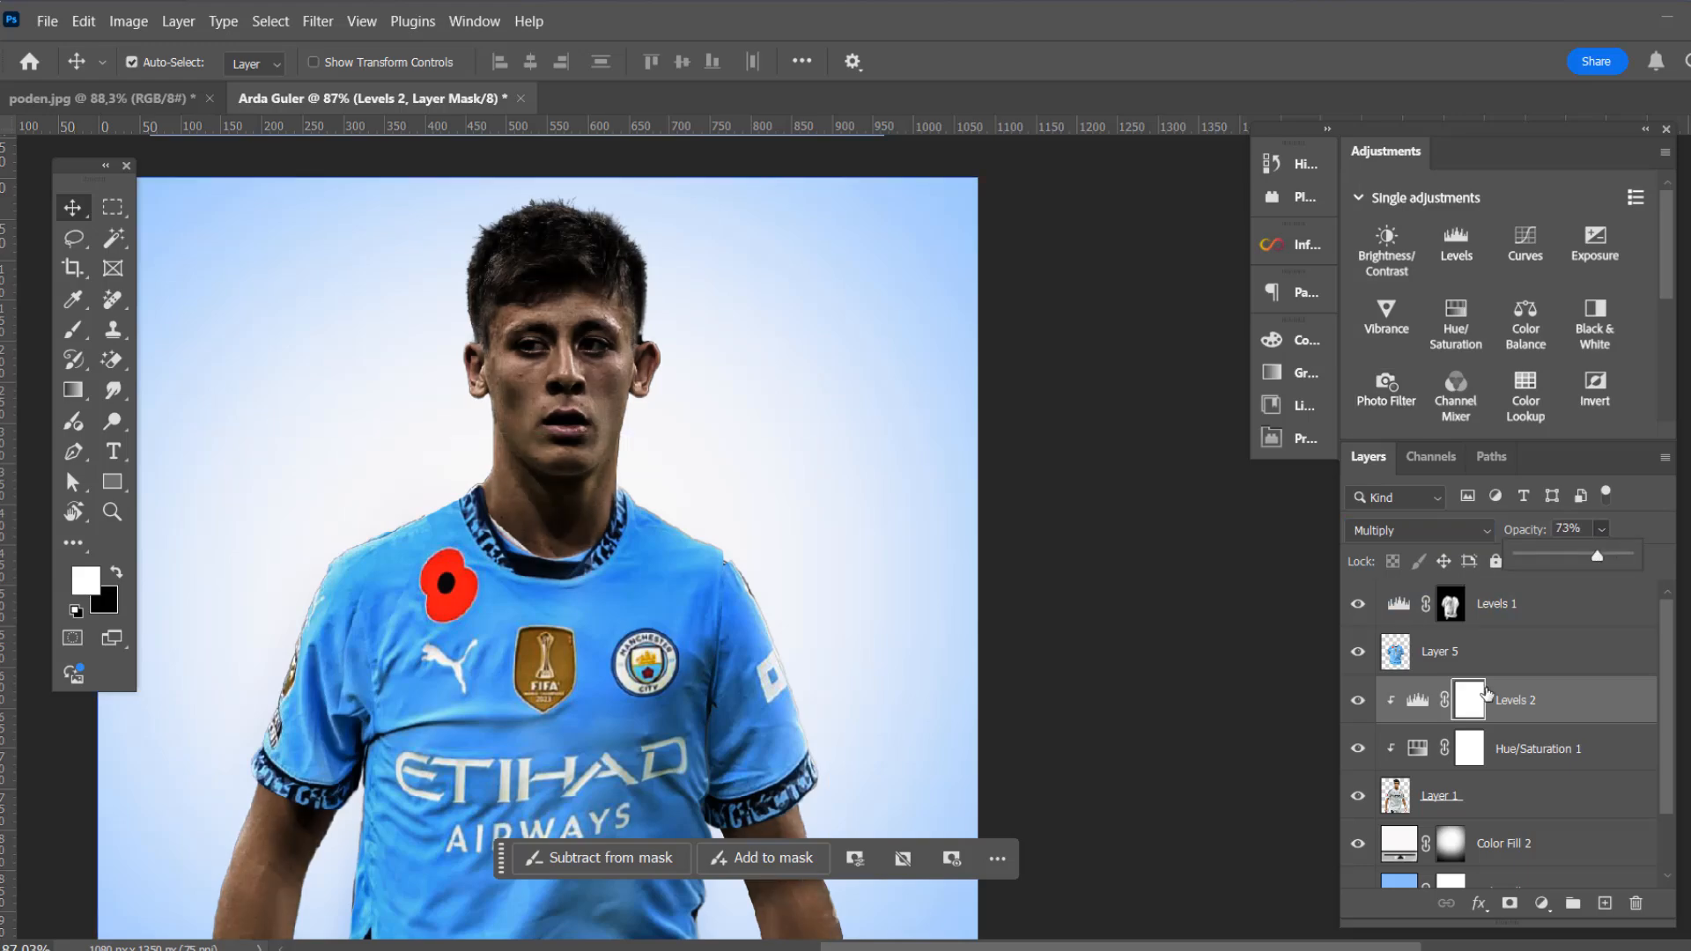
key("ctrl+i")
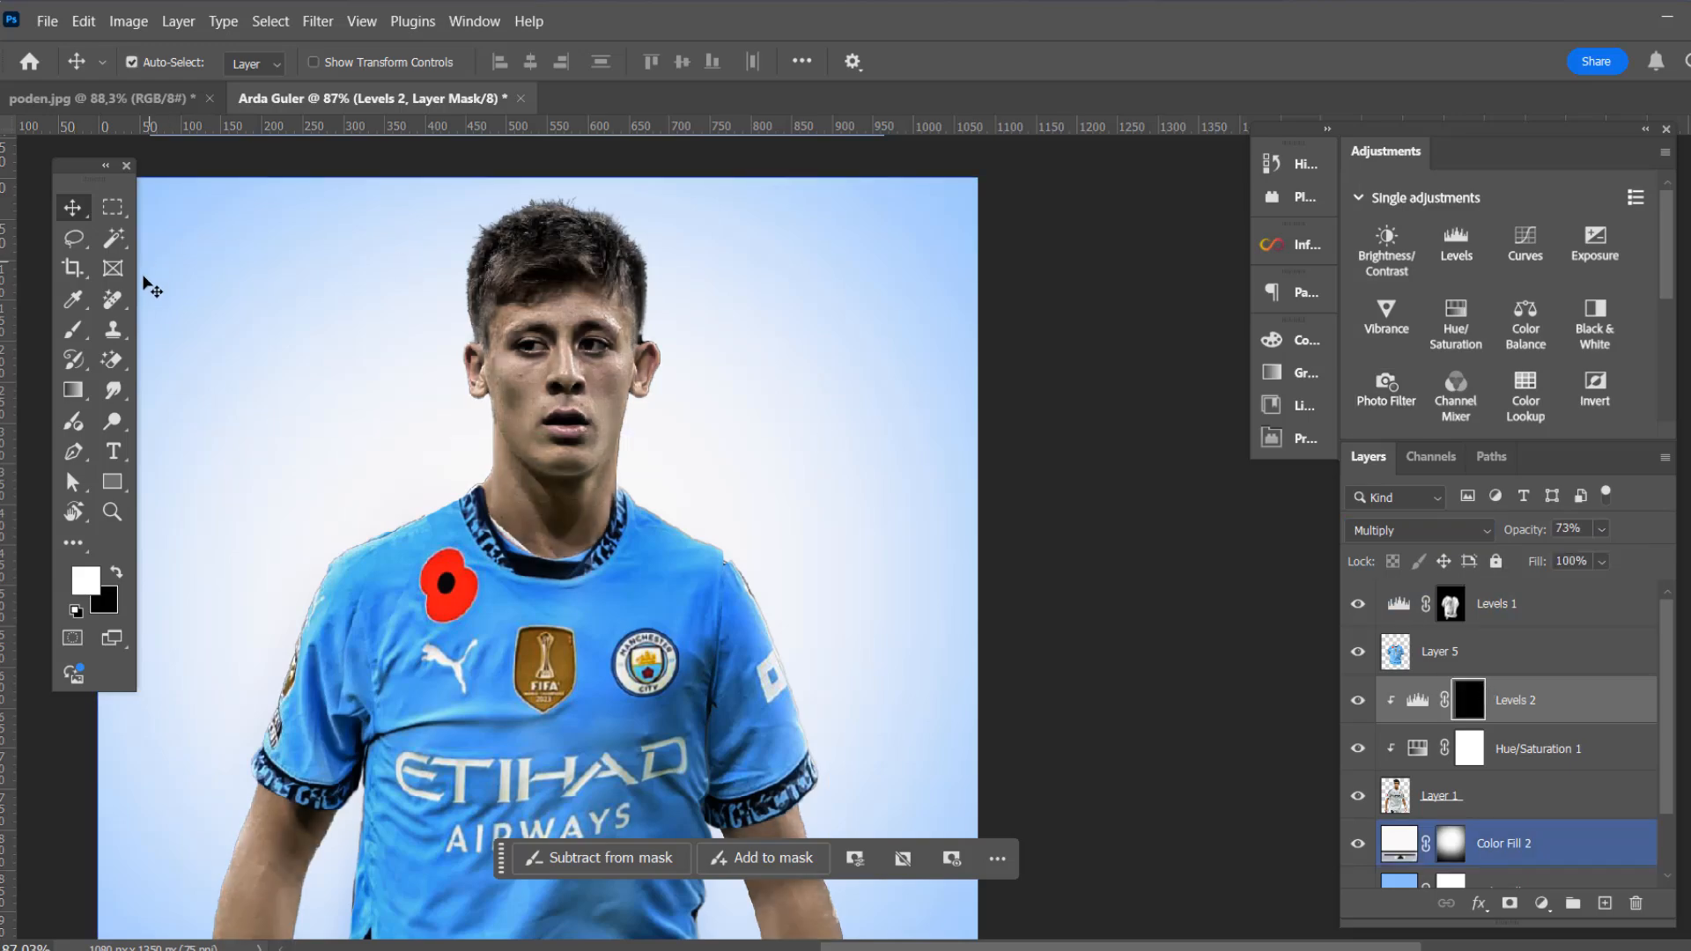
Paint white on the Levels 2 mask over the edges of the face with a soft 70 px brush at 26% flow
left_click(76, 330)
scroll(663, 445, "up", 4)
left_click(561, 388)
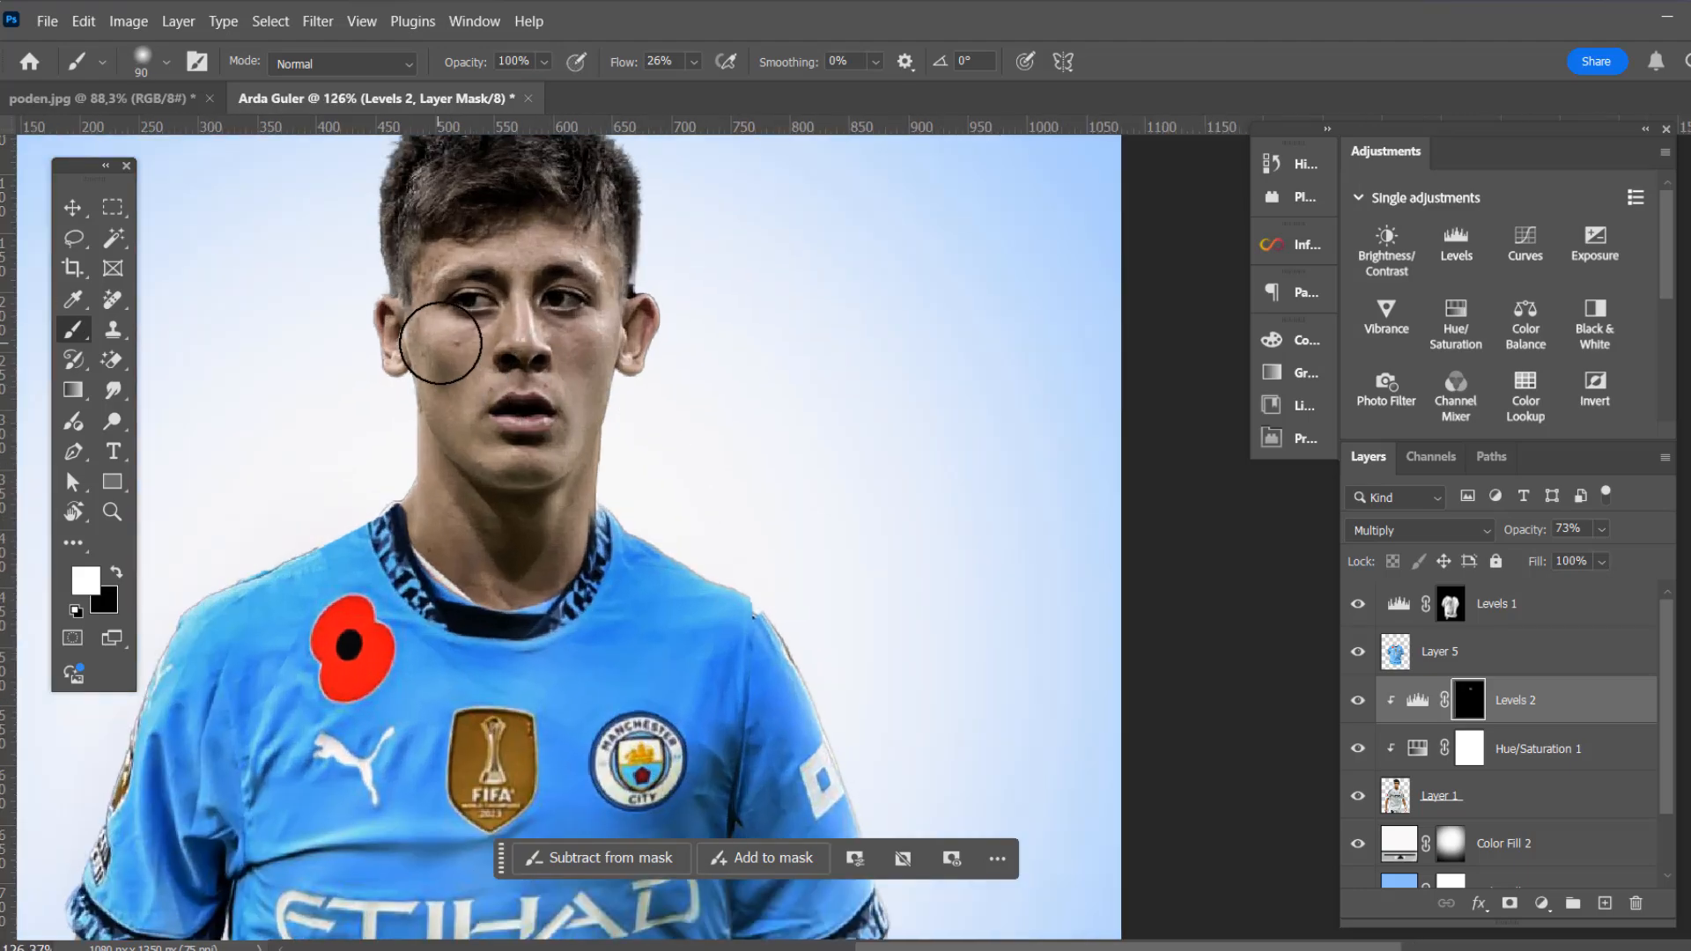
key("bracketleft")
key("bracketleft")
key("bracketleft")
mouse_move(469, 336)
left_mouse_down()
mouse_move(462, 369)
mouse_move(430, 320)
mouse_move(419, 366)
mouse_move(389, 354)
mouse_move(448, 467)
mouse_move(421, 519)
mouse_move(427, 558)
mouse_move(484, 593)
mouse_move(565, 559)
mouse_move(616, 472)
mouse_move(618, 331)
mouse_move(661, 293)
left_mouse_up()
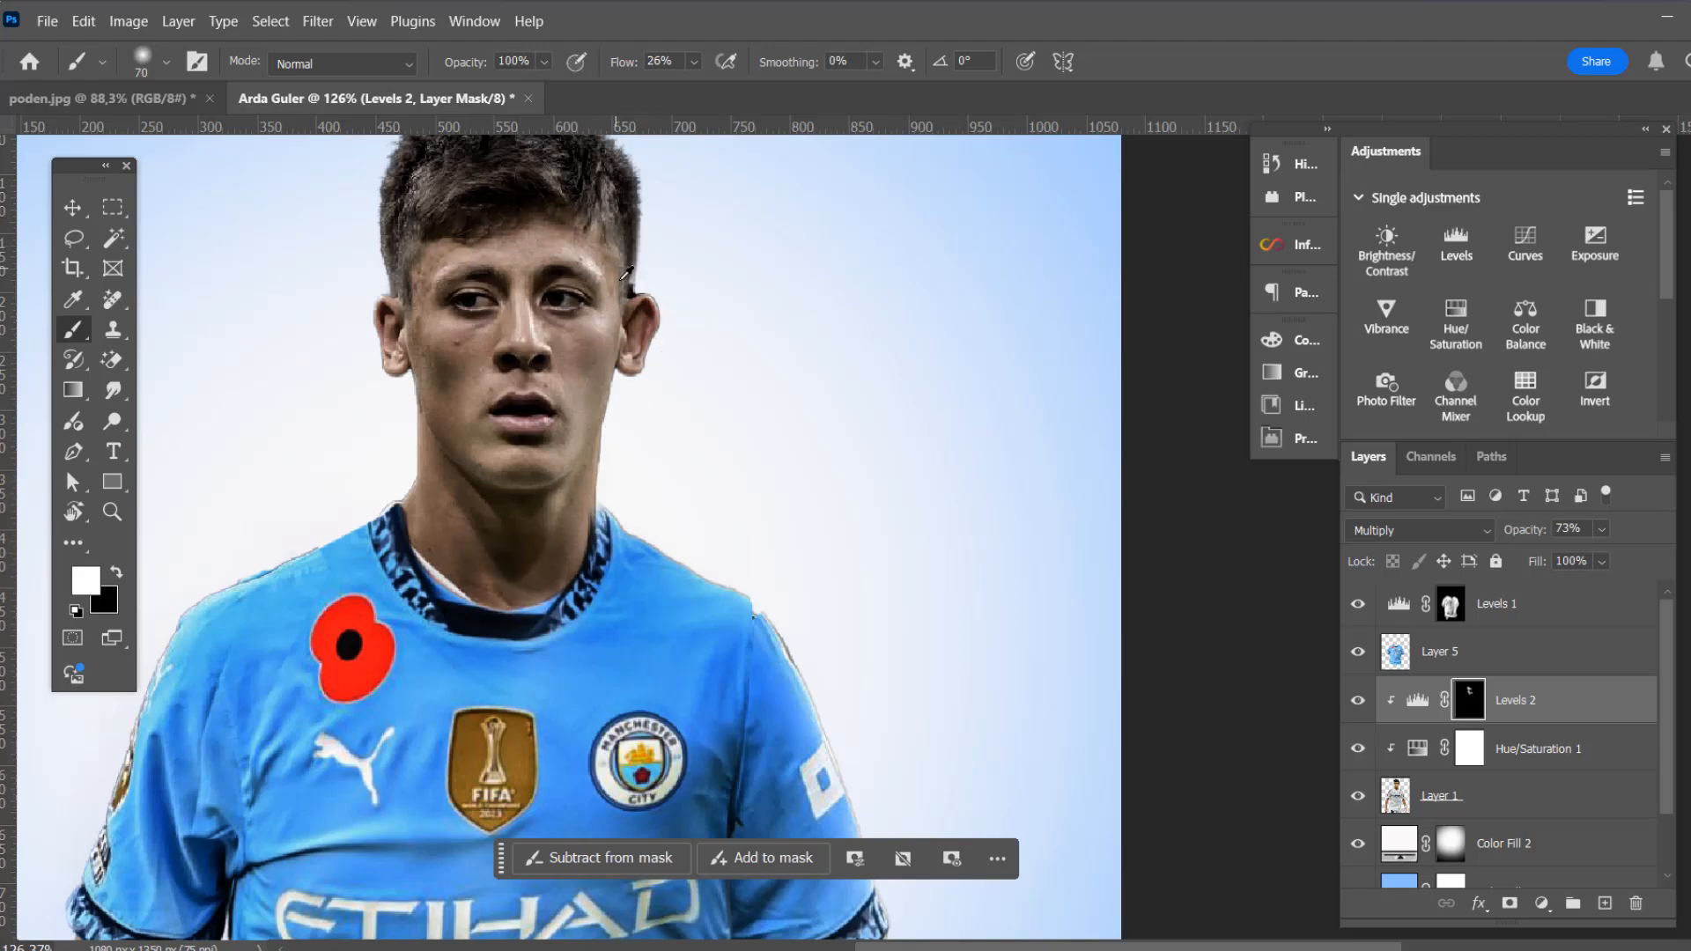
Paint white on the Levels 2 mask along both arms and across the shorts to darken their shading
scroll(627, 273, "down", 3)
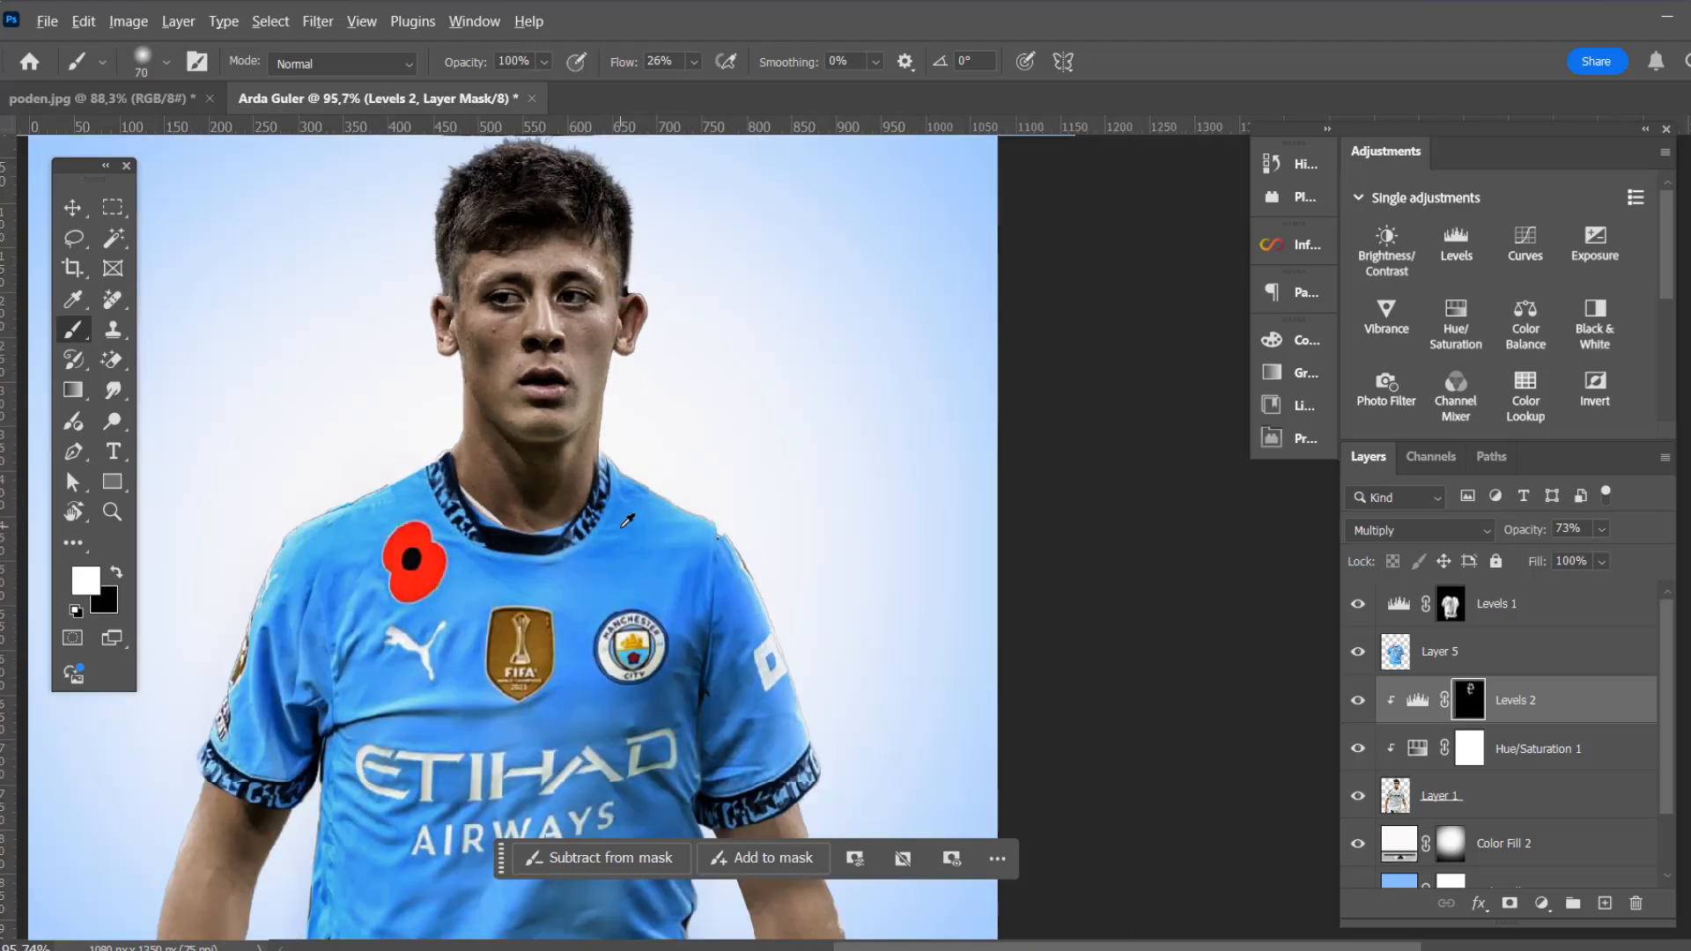
scroll(617, 528, "down", 2)
mouse_move(355, 740)
left_mouse_down()
mouse_move(337, 830)
mouse_move(379, 847)
left_mouse_up()
scroll(695, 690, "down", 2)
left_click_drag(696, 669, 779, 819)
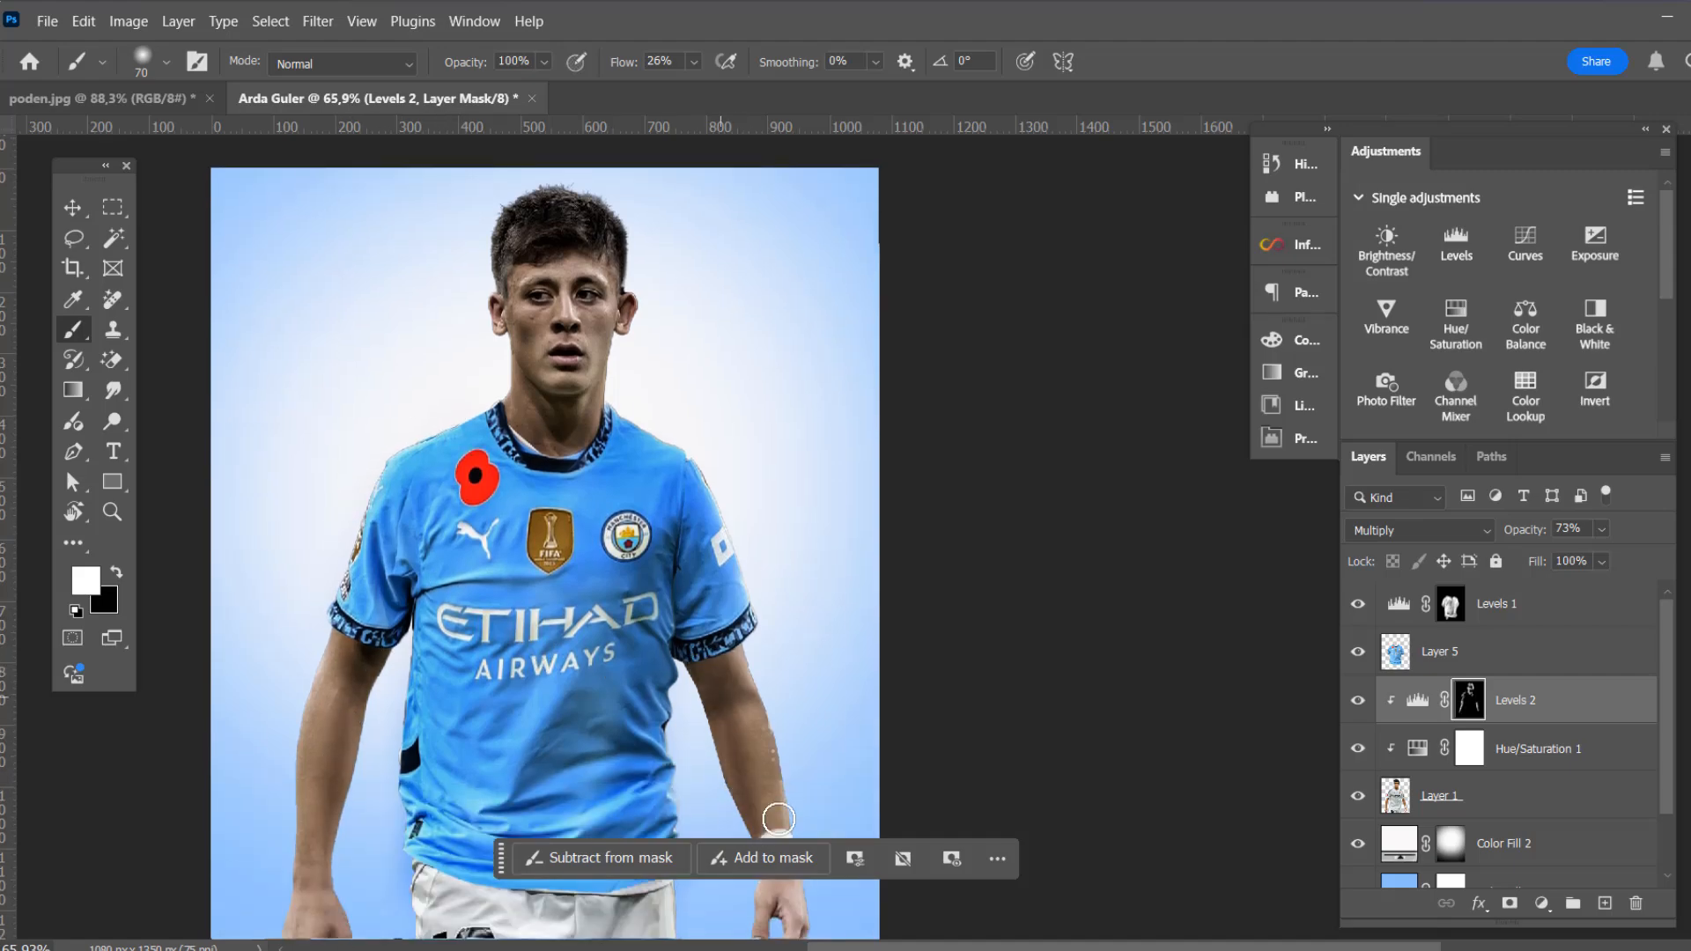
scroll(722, 653, "down", 2)
mouse_move(652, 662)
left_mouse_down()
mouse_move(620, 754)
mouse_move(589, 737)
left_mouse_up()
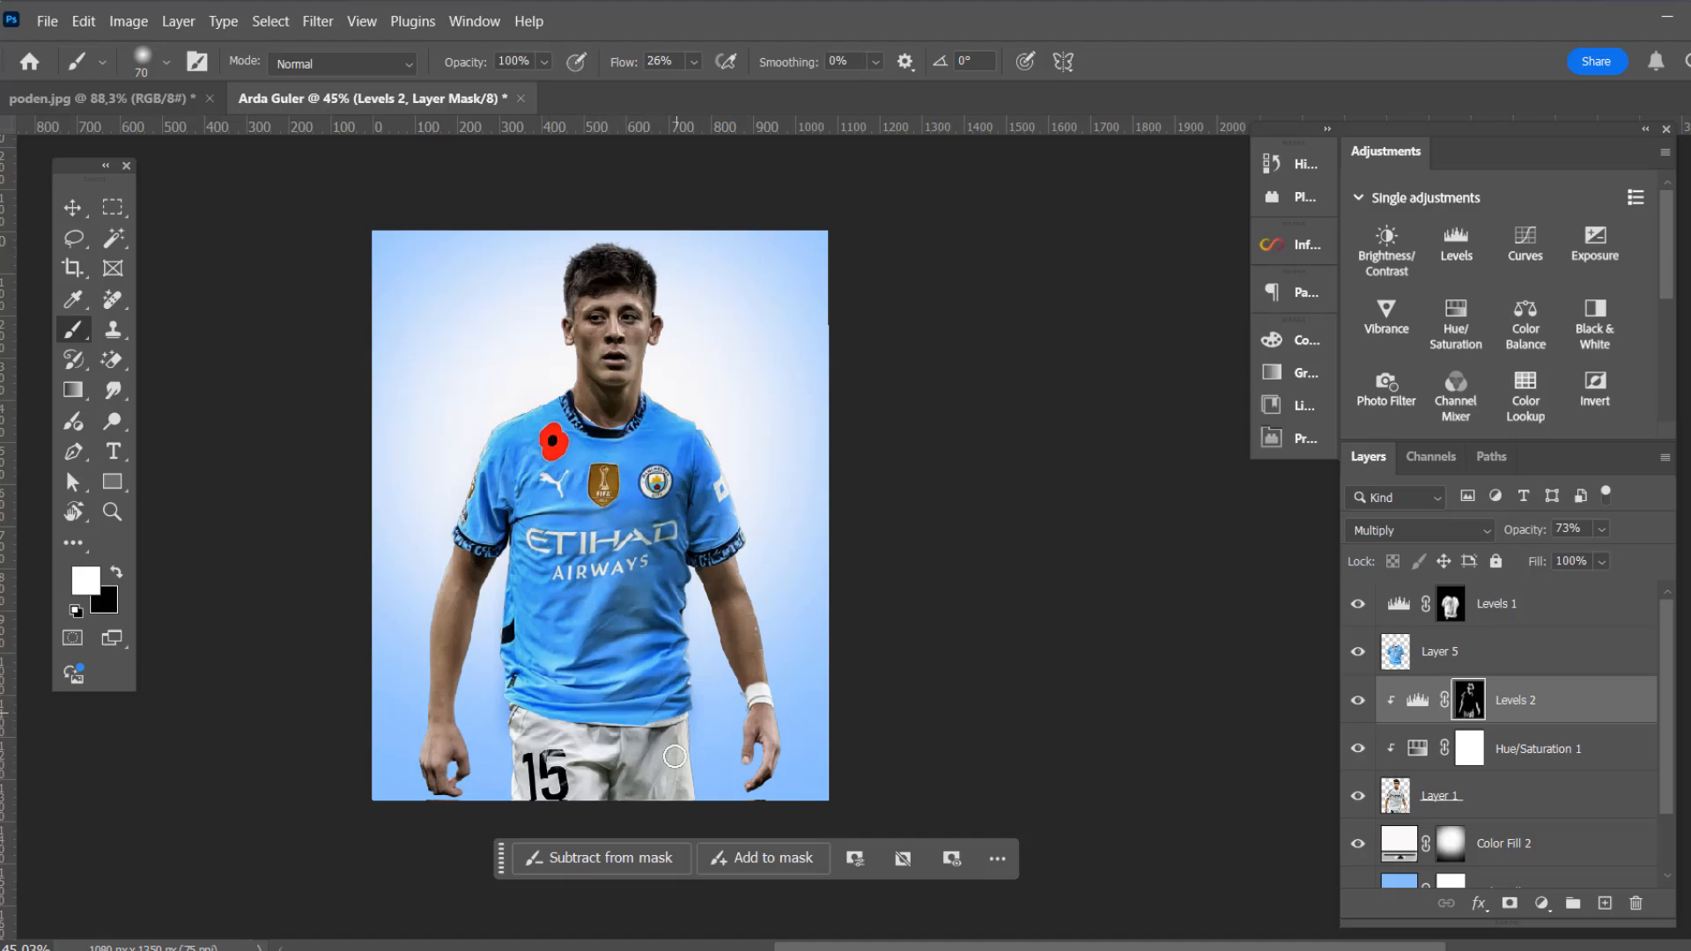
Deepen the shadow under the chin and on the neck by painting white on the Levels 2 mask
scroll(621, 357, "up", 5)
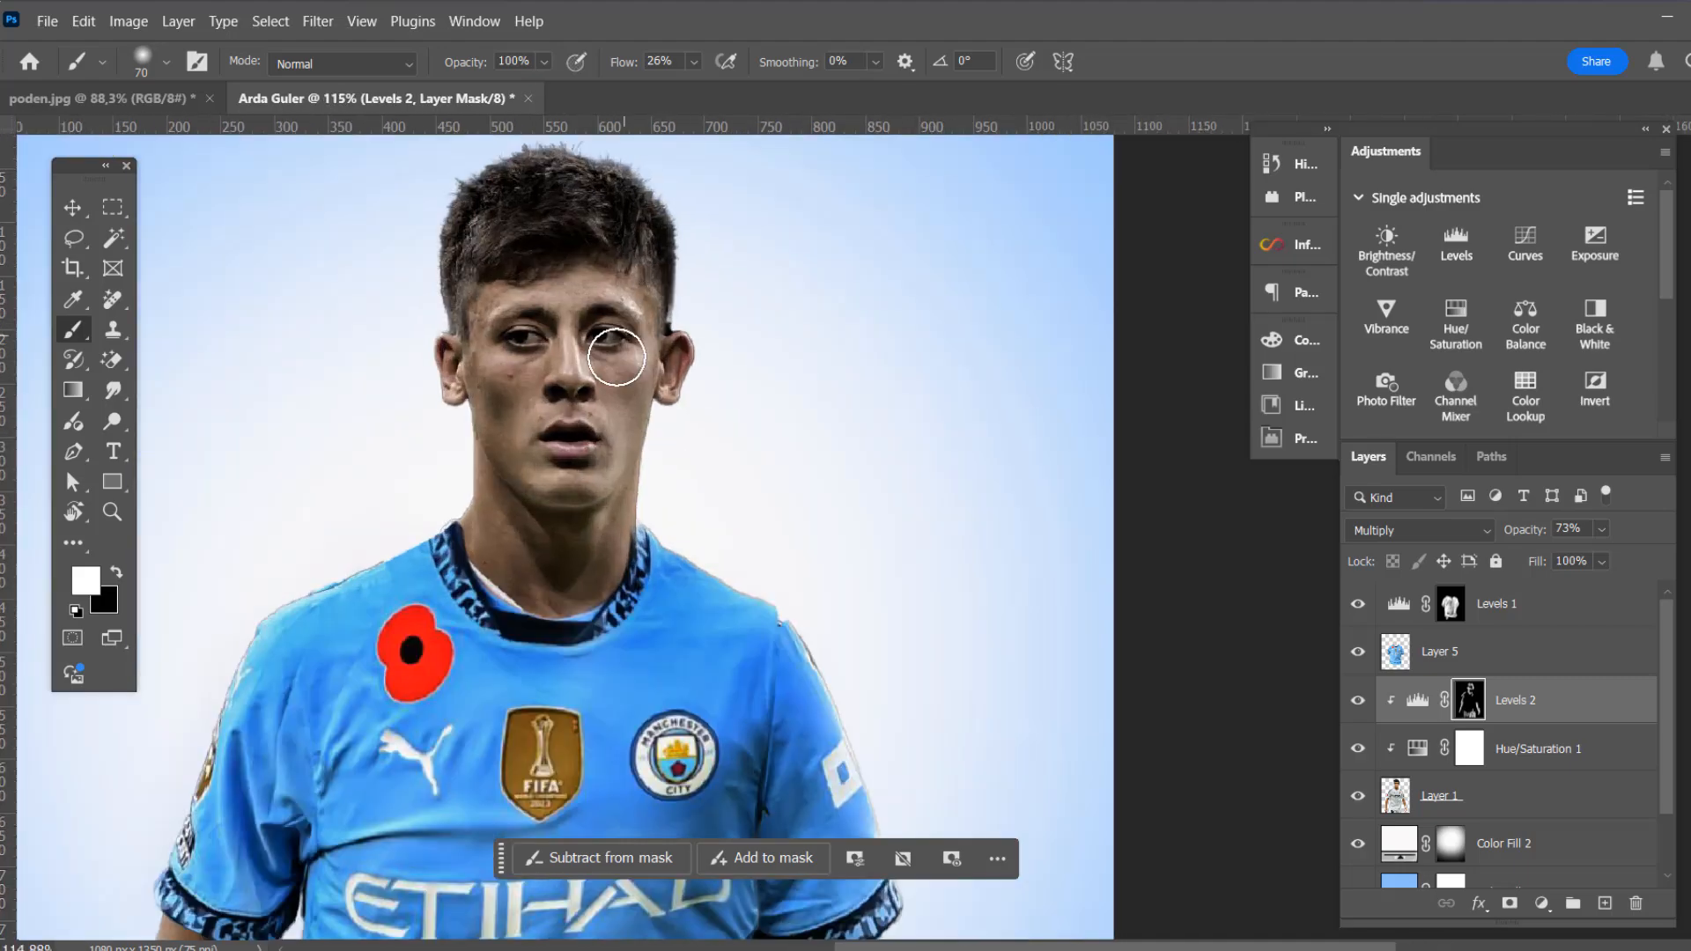
mouse_move(601, 507)
left_mouse_down()
mouse_move(559, 590)
mouse_move(468, 574)
mouse_move(551, 606)
mouse_move(675, 583)
left_mouse_up()
scroll(538, 557, "down", 4)
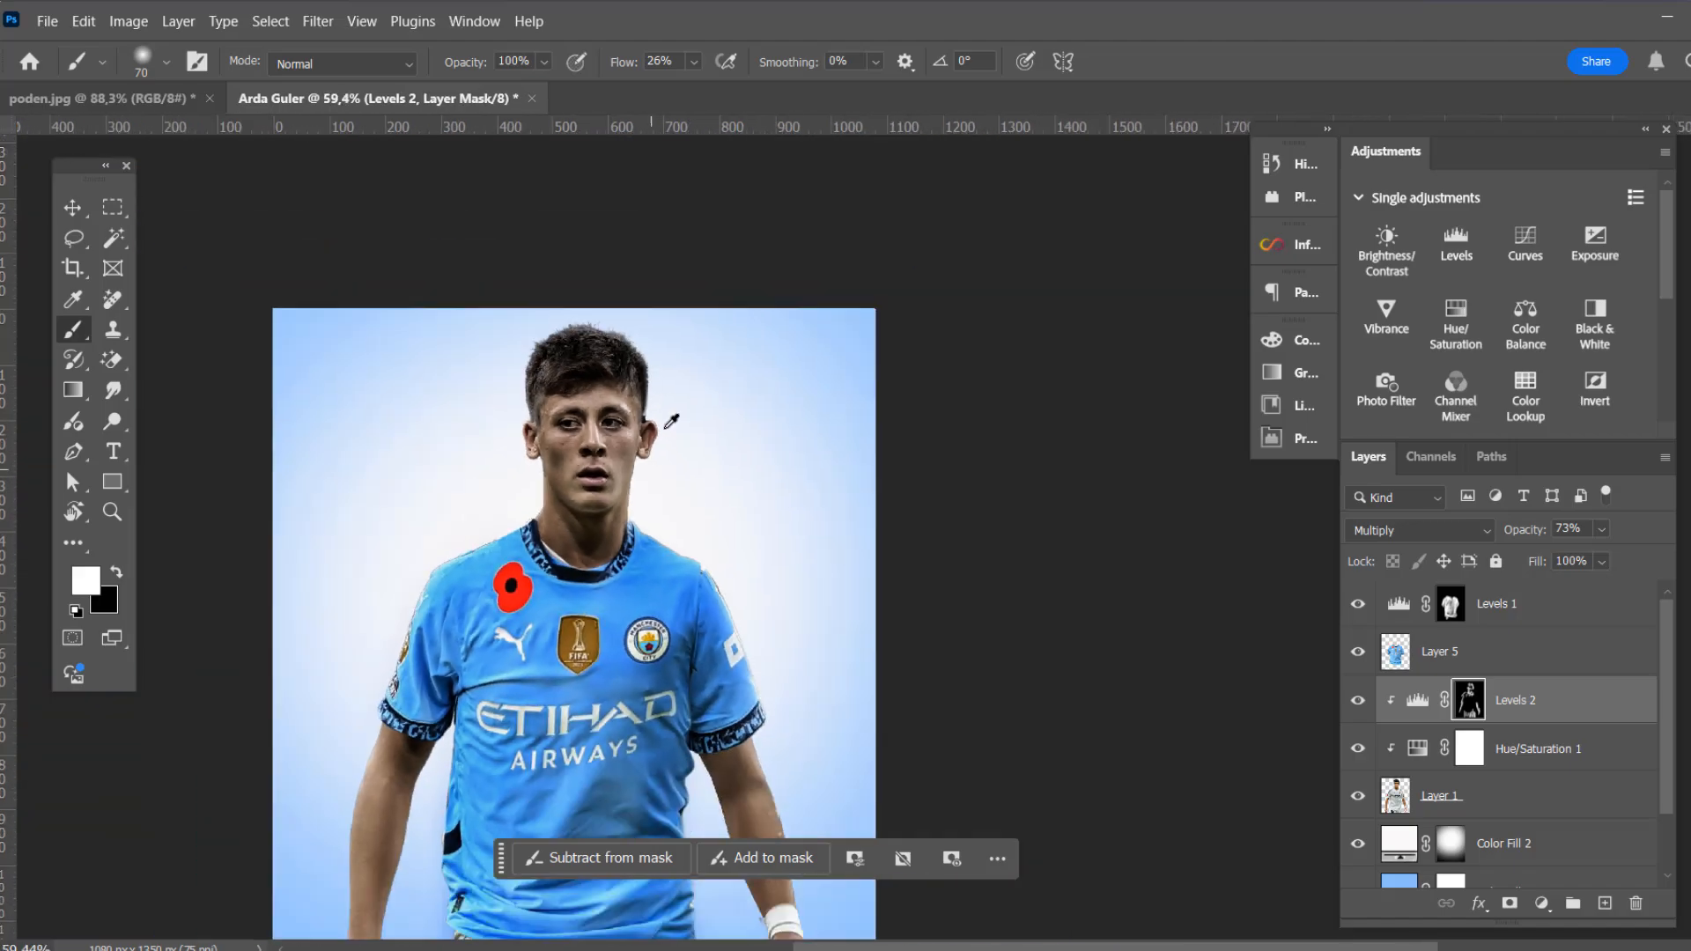
scroll(672, 415, "up", 5)
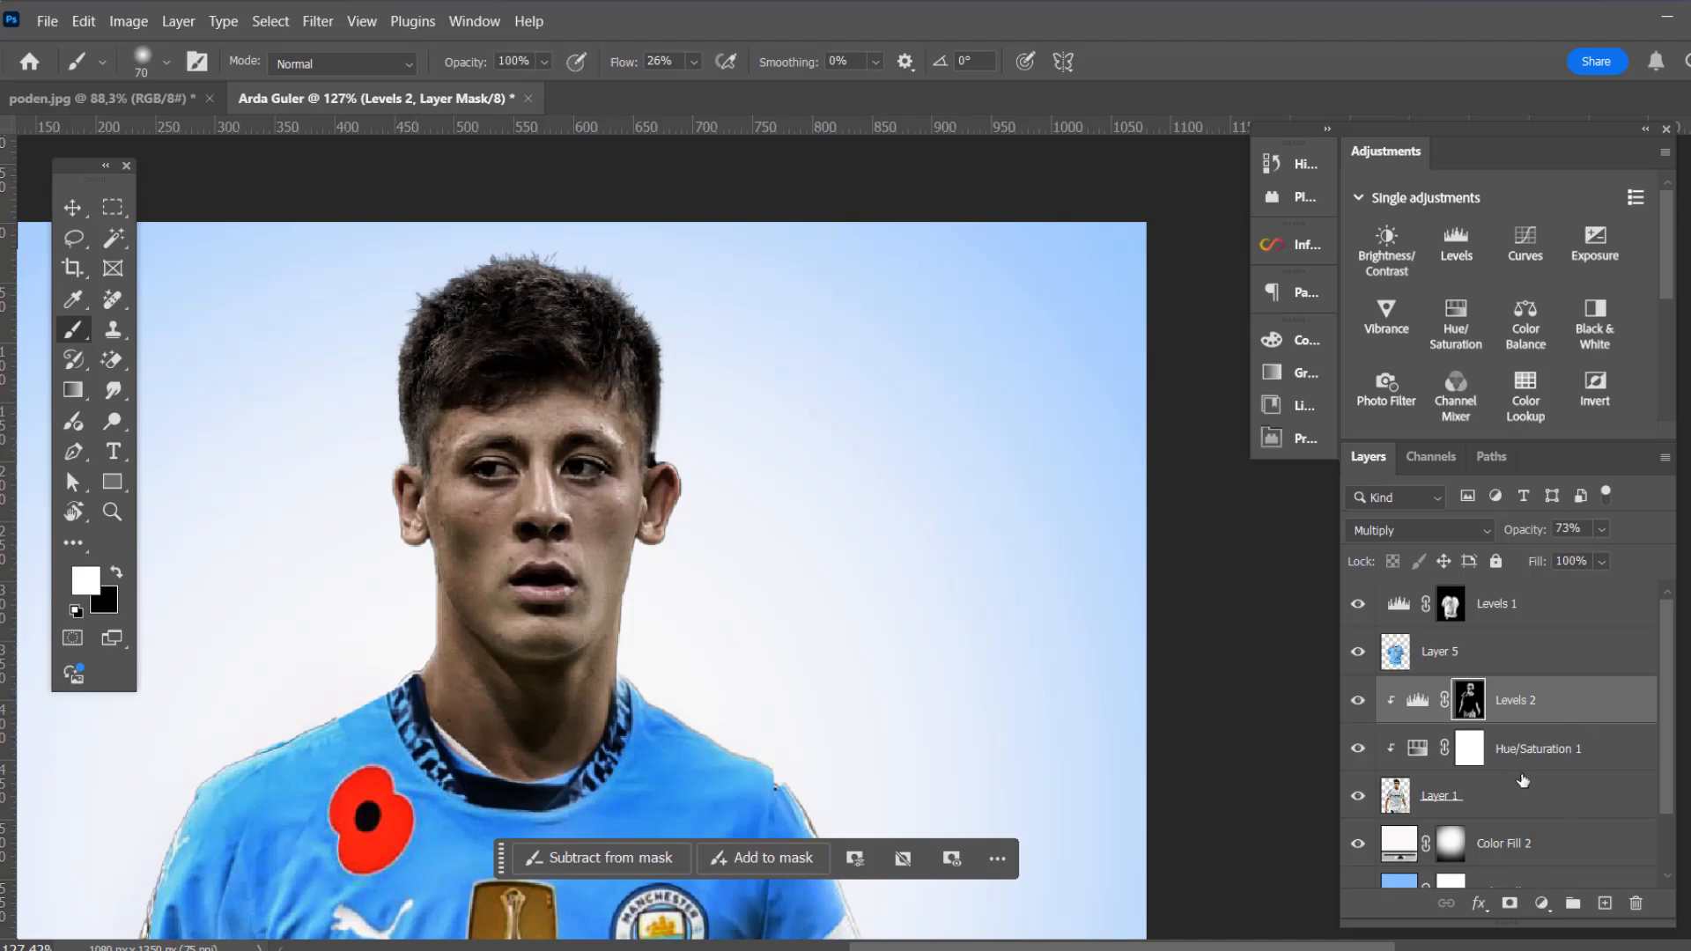
Add a Curves adjustment clipped to Layer 1, raise the curve from input 113 to output 193, and invert its mask to black
left_click(1521, 812)
left_click(1542, 902)
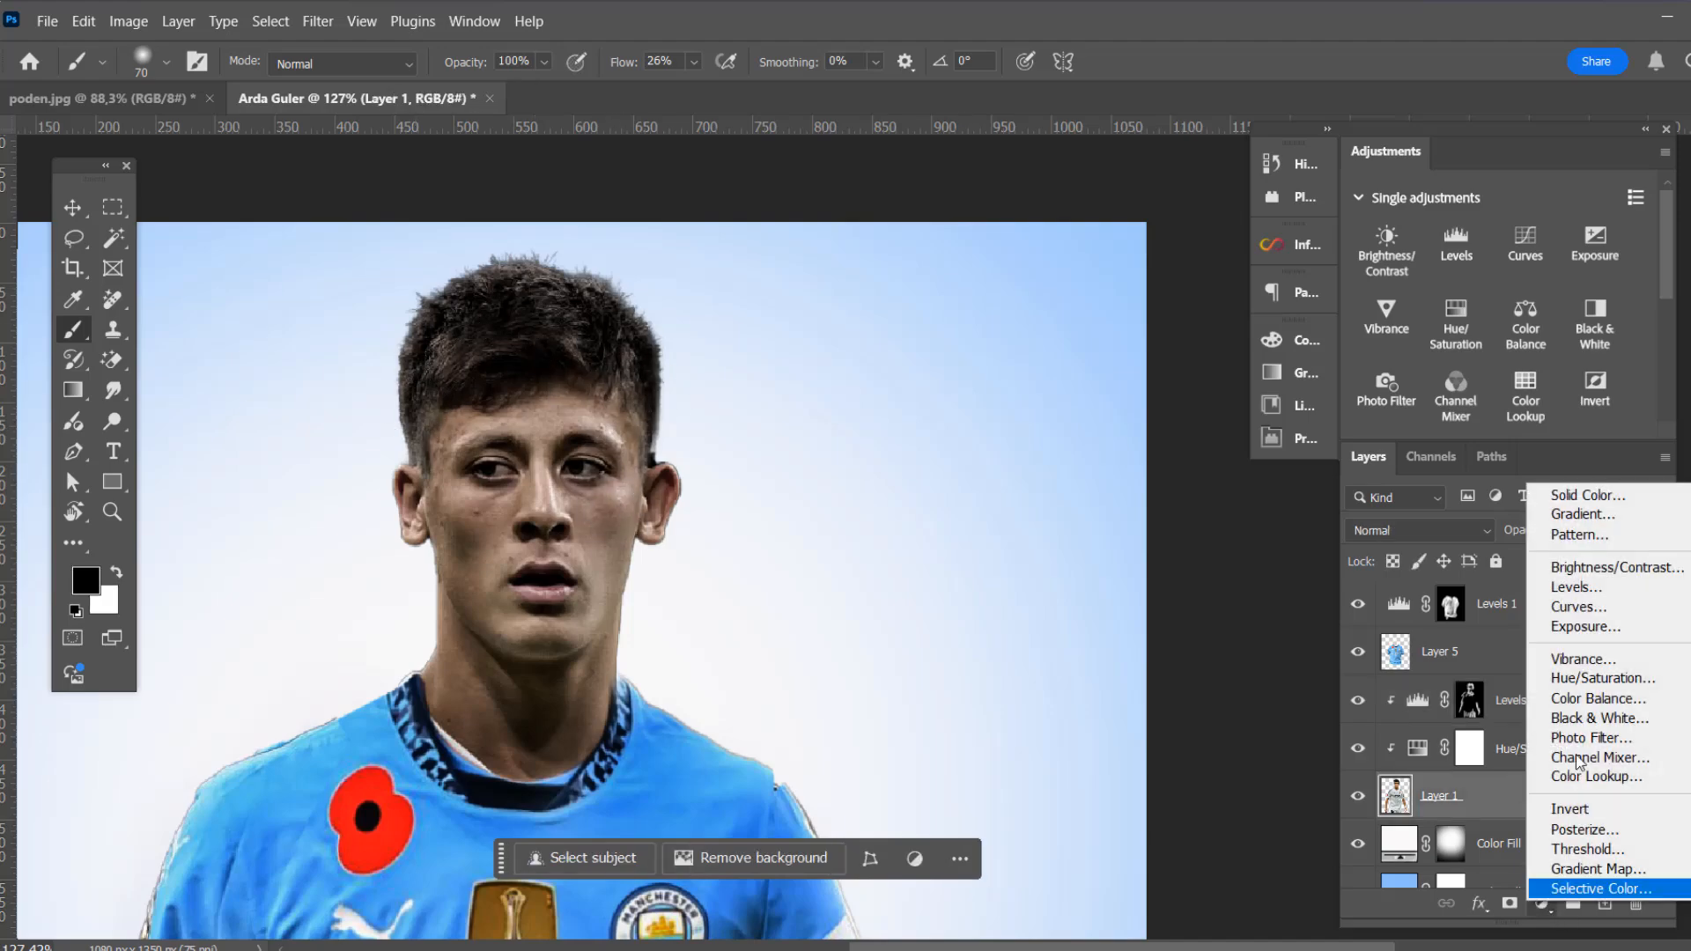
left_click(1573, 608)
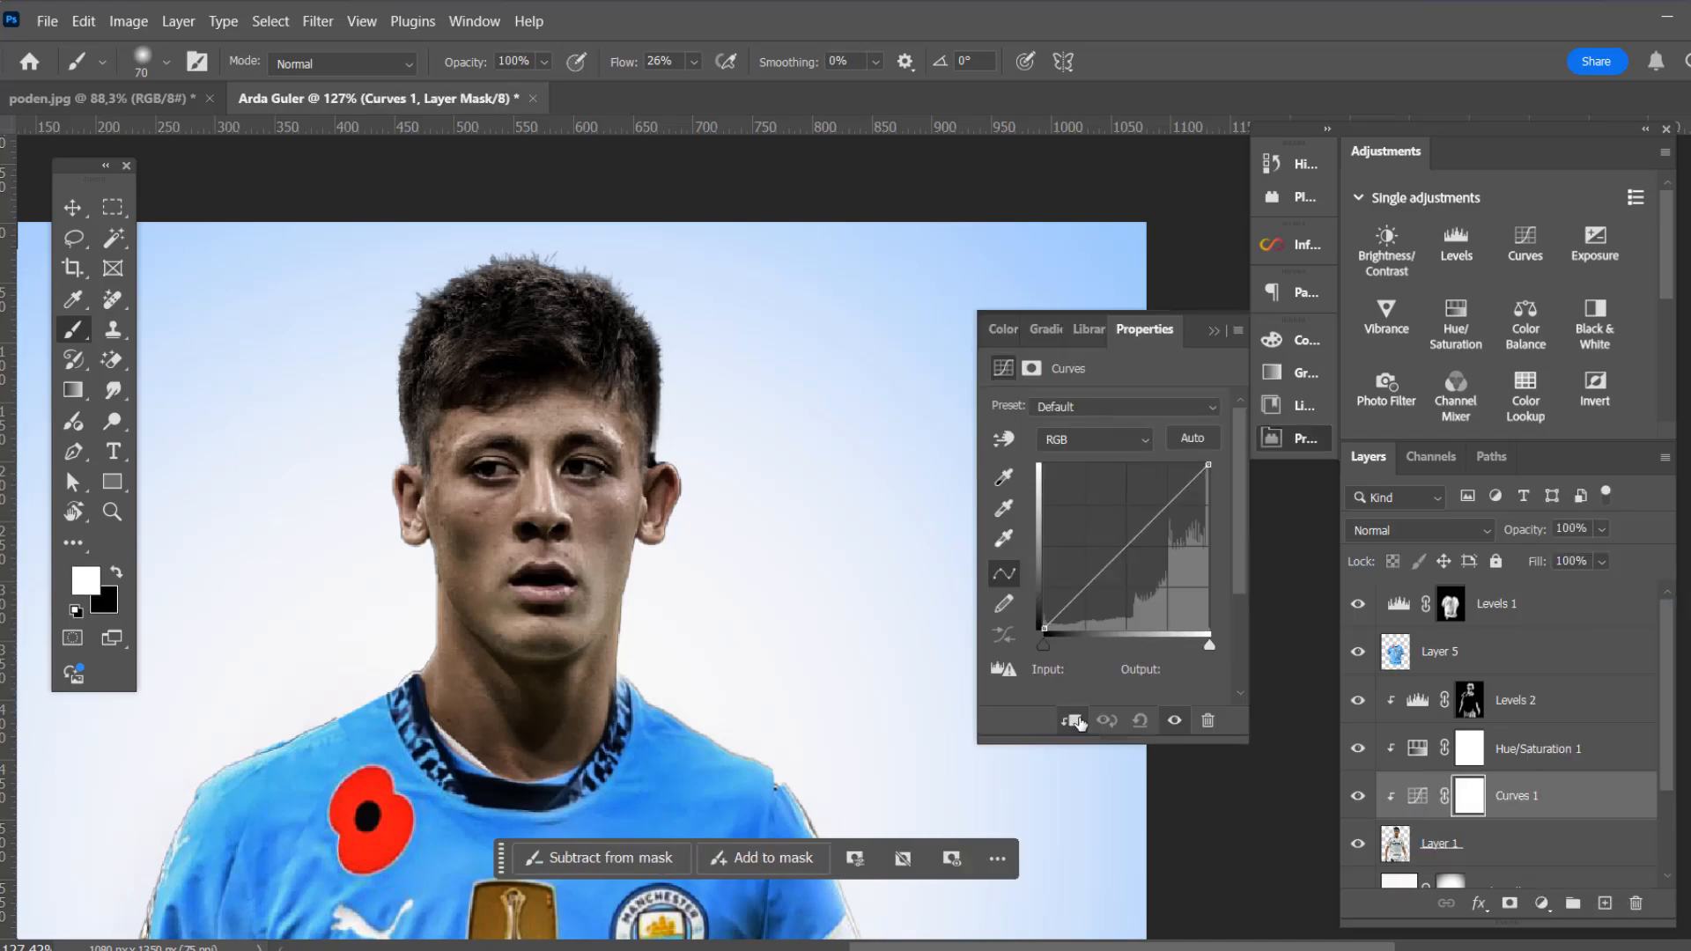
left_click_drag(1137, 531, 1117, 505)
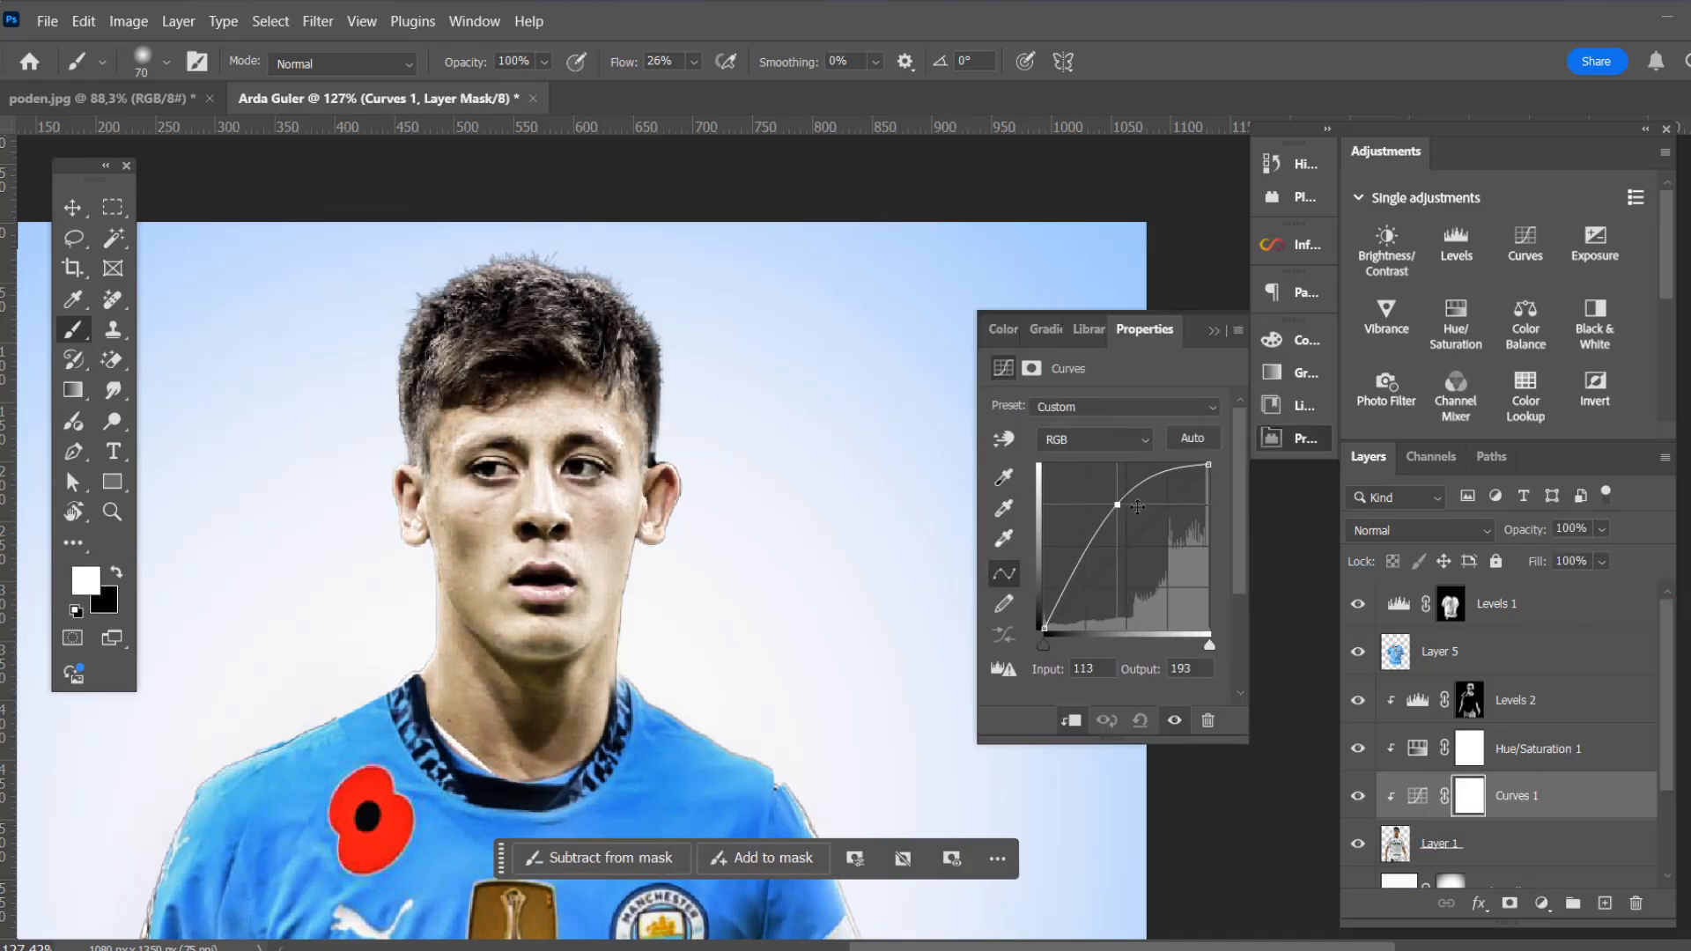
key("ctrl+i")
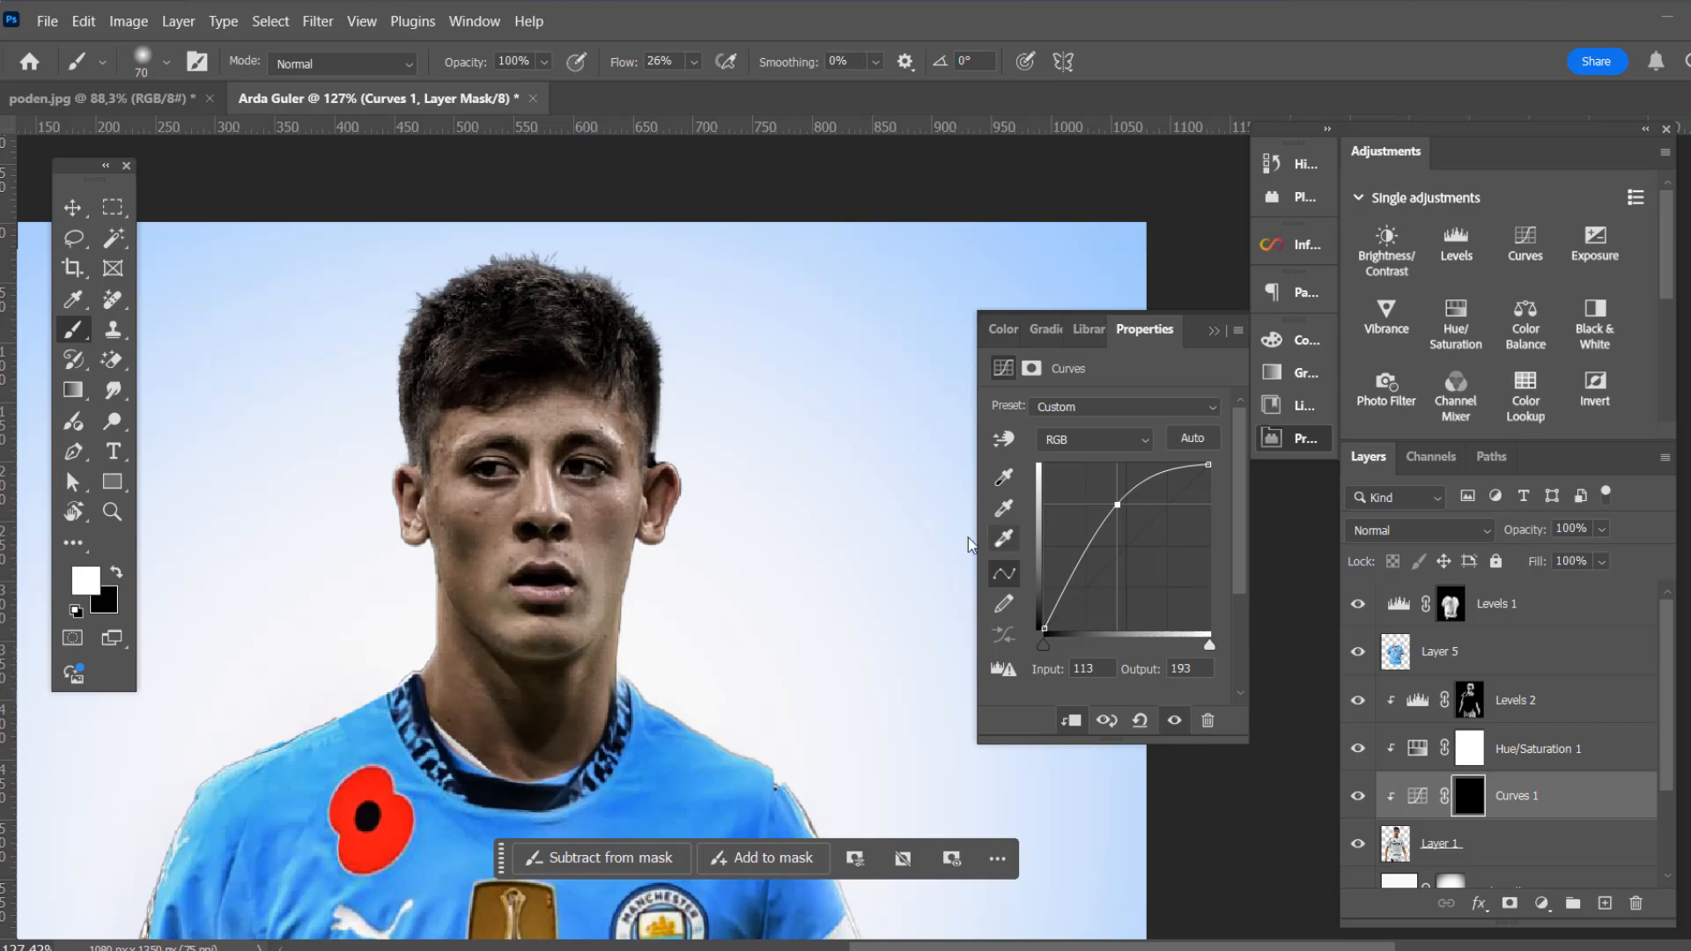
Paint white on the Curves 1 mask over both eyes with a 10 px brush at 91% flow to brighten them
scroll(414, 483, "up", 6, "alt")
key("bracketleft")
key("bracketleft")
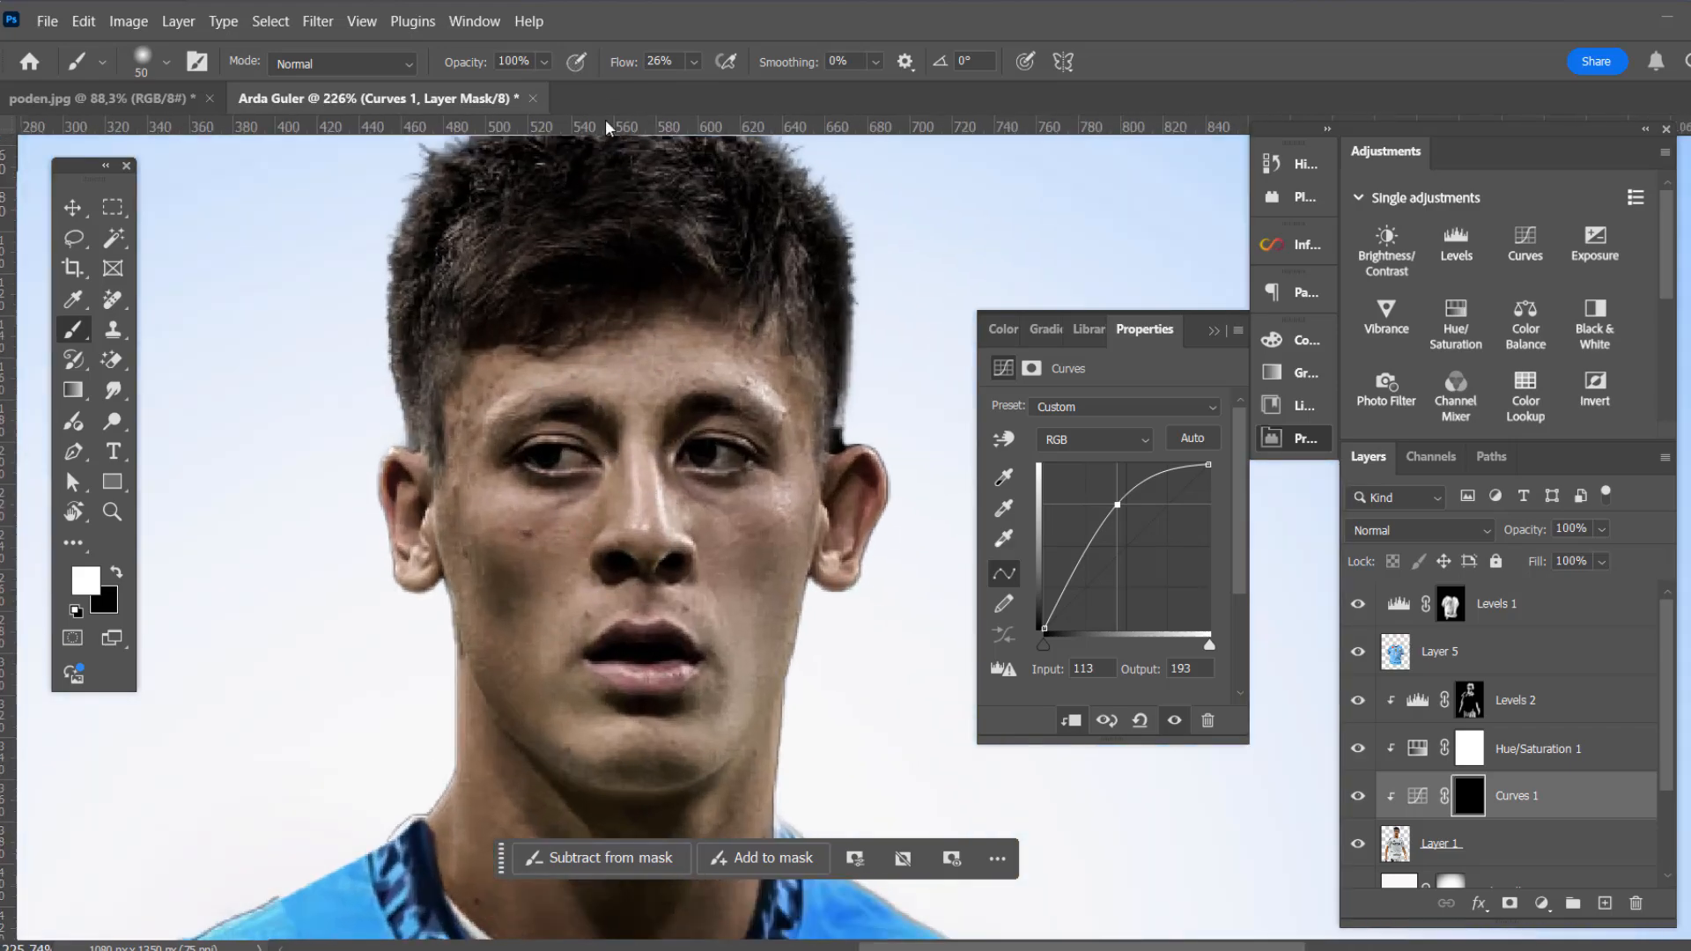
left_click(693, 61)
key("bracketleft")
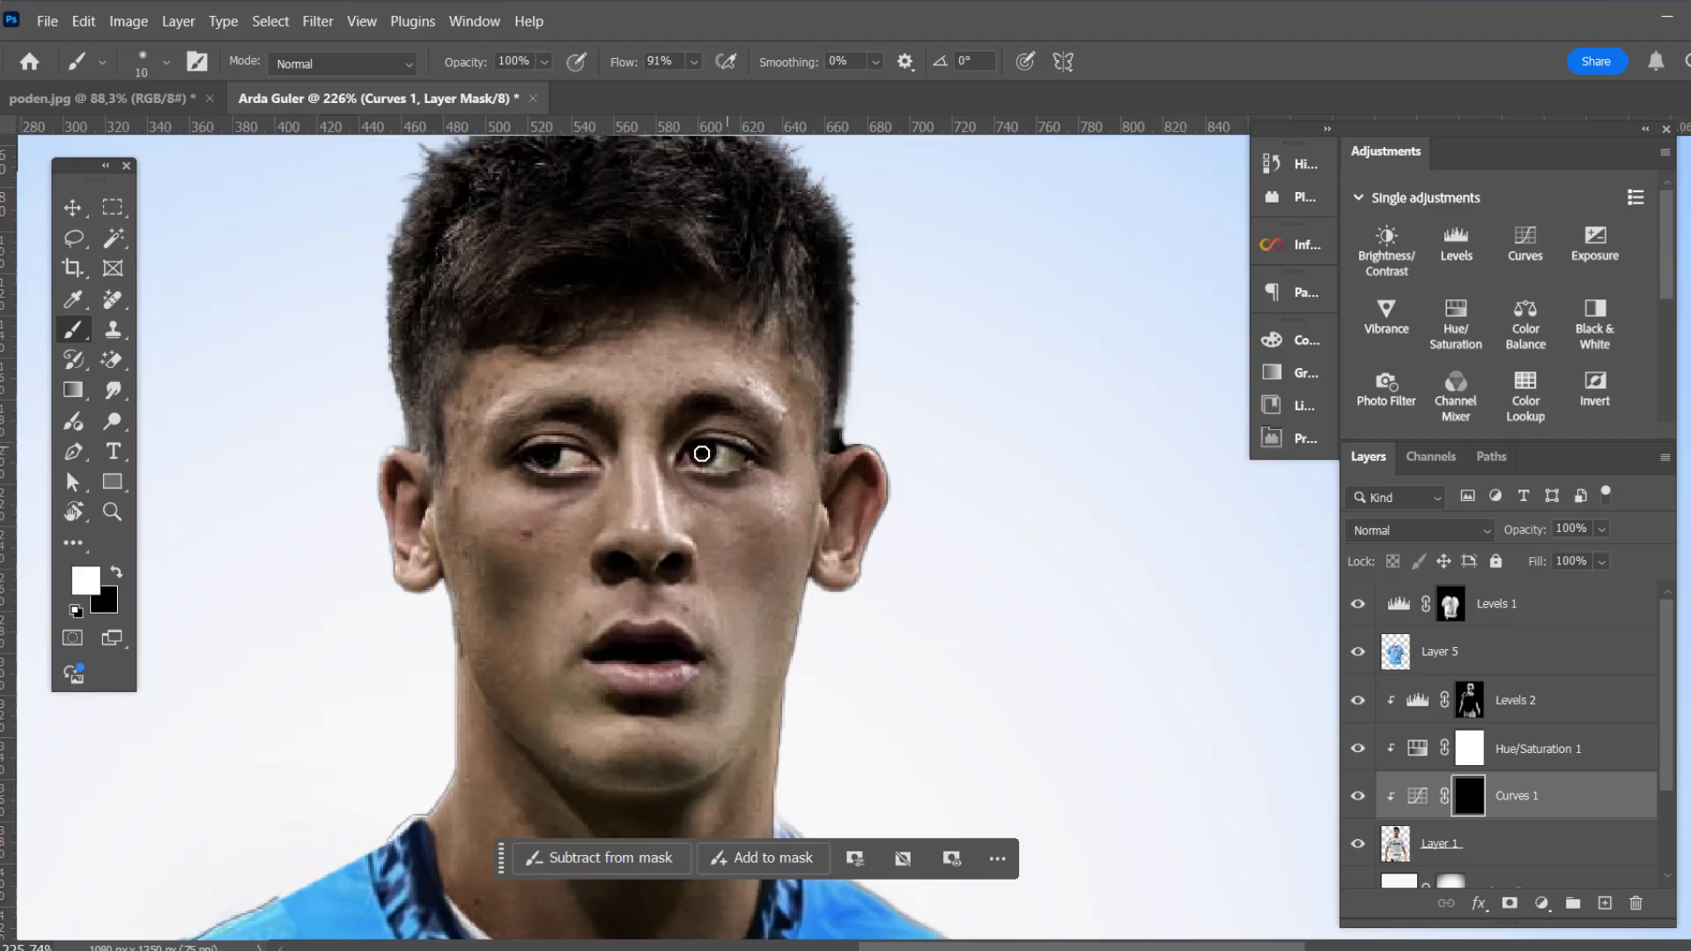
scroll(571, 471, "down", 5)
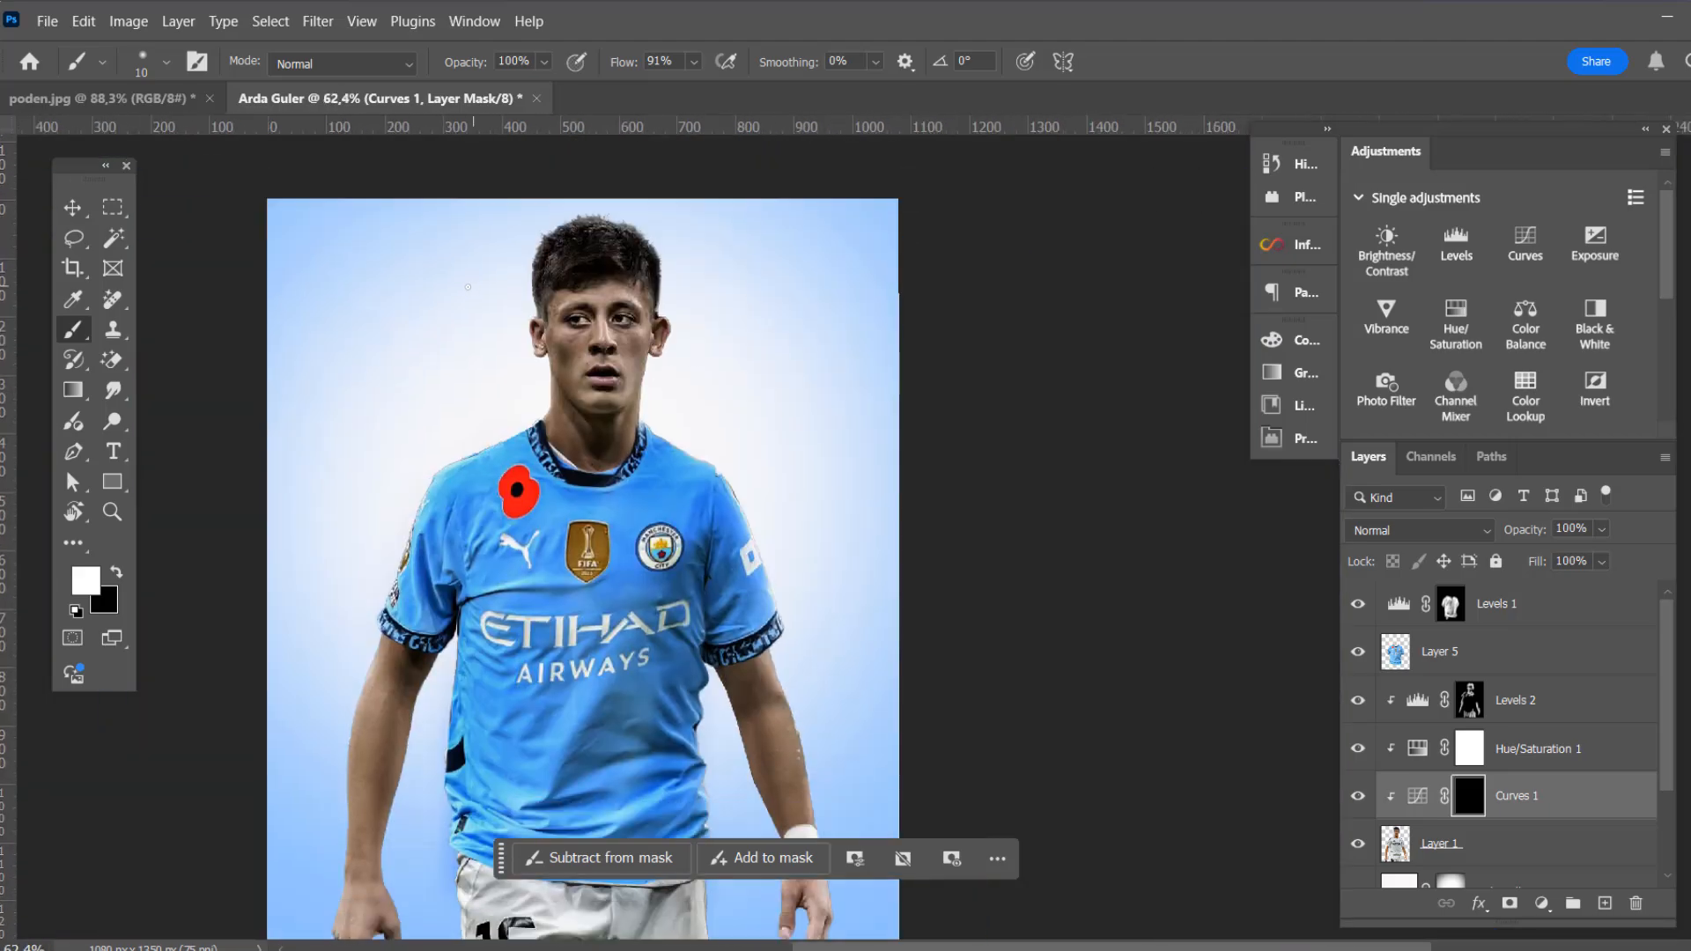
scroll(675, 409, "up", 2)
left_click(74, 208)
scroll(444, 252, "up", 3)
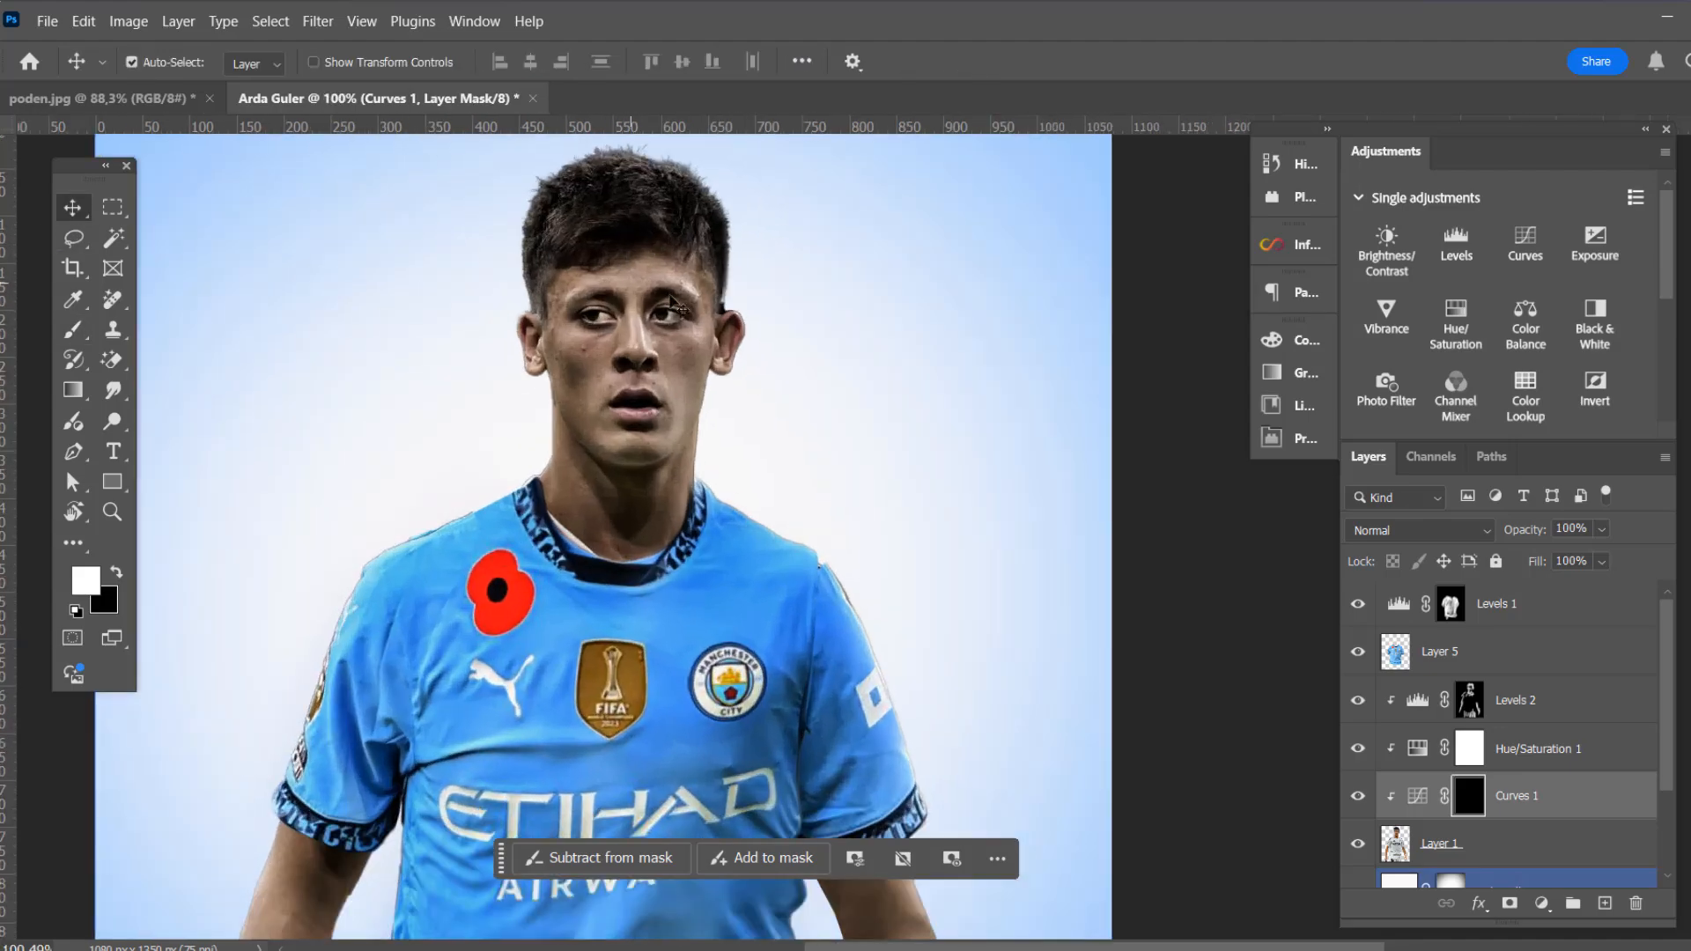
Add a clipped Brightness/Contrast adjustment above Levels 2 with Brightness 52 and invert its mask to black
left_click(1458, 753)
left_click(1463, 705)
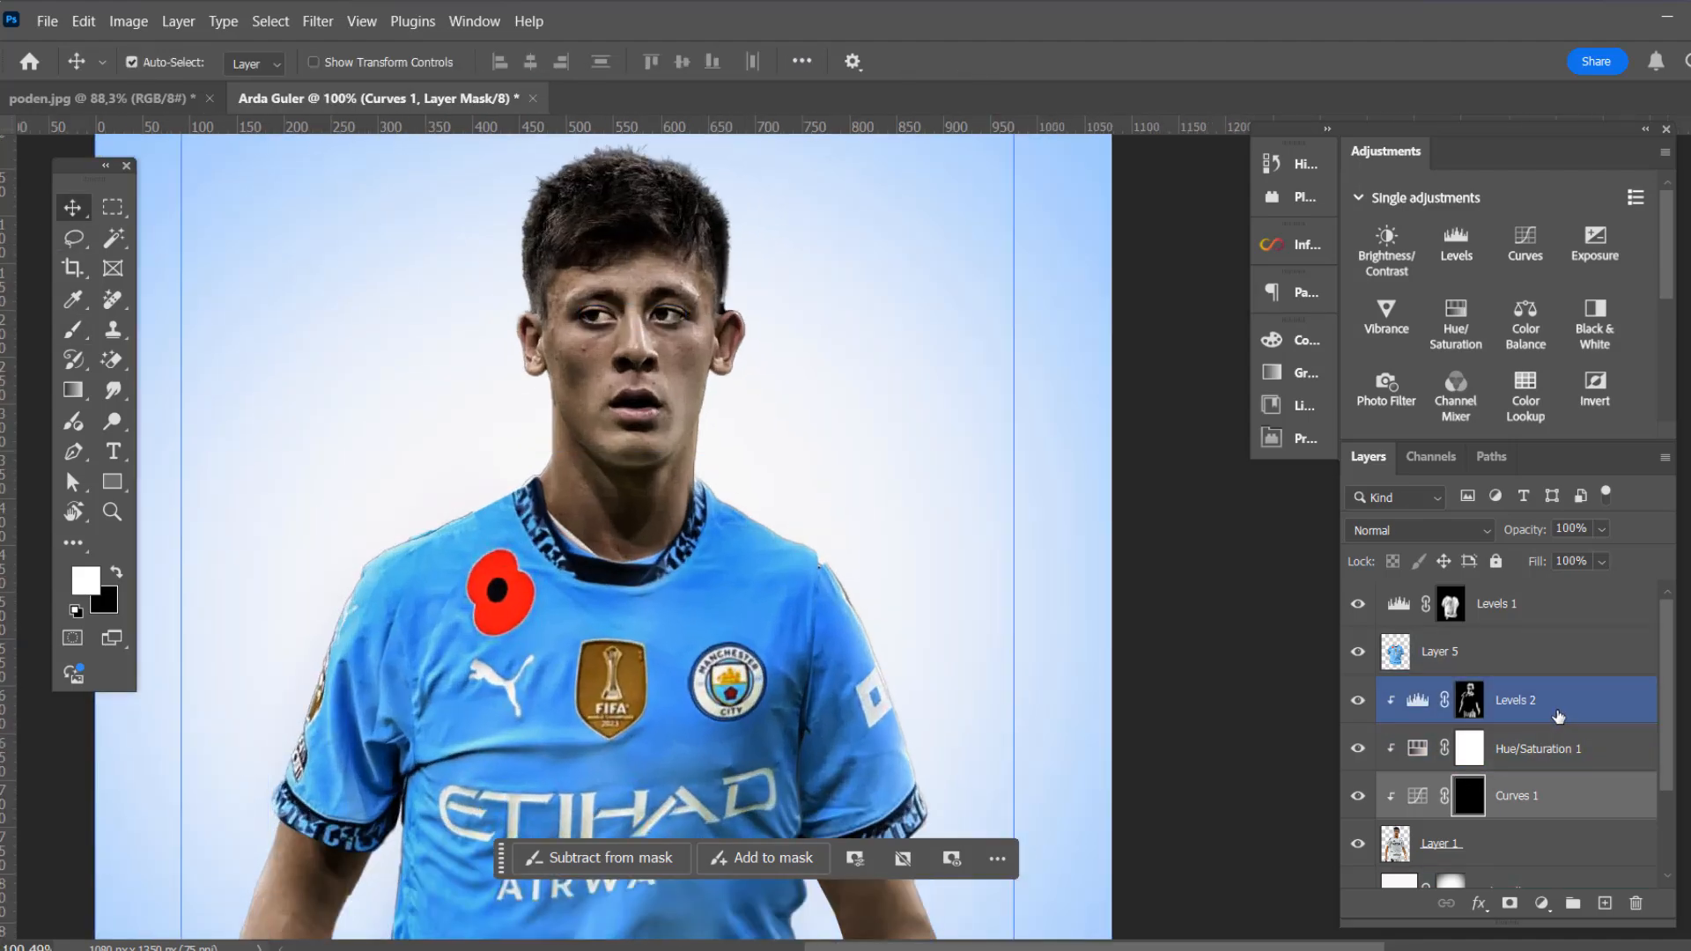
left_click(1541, 903)
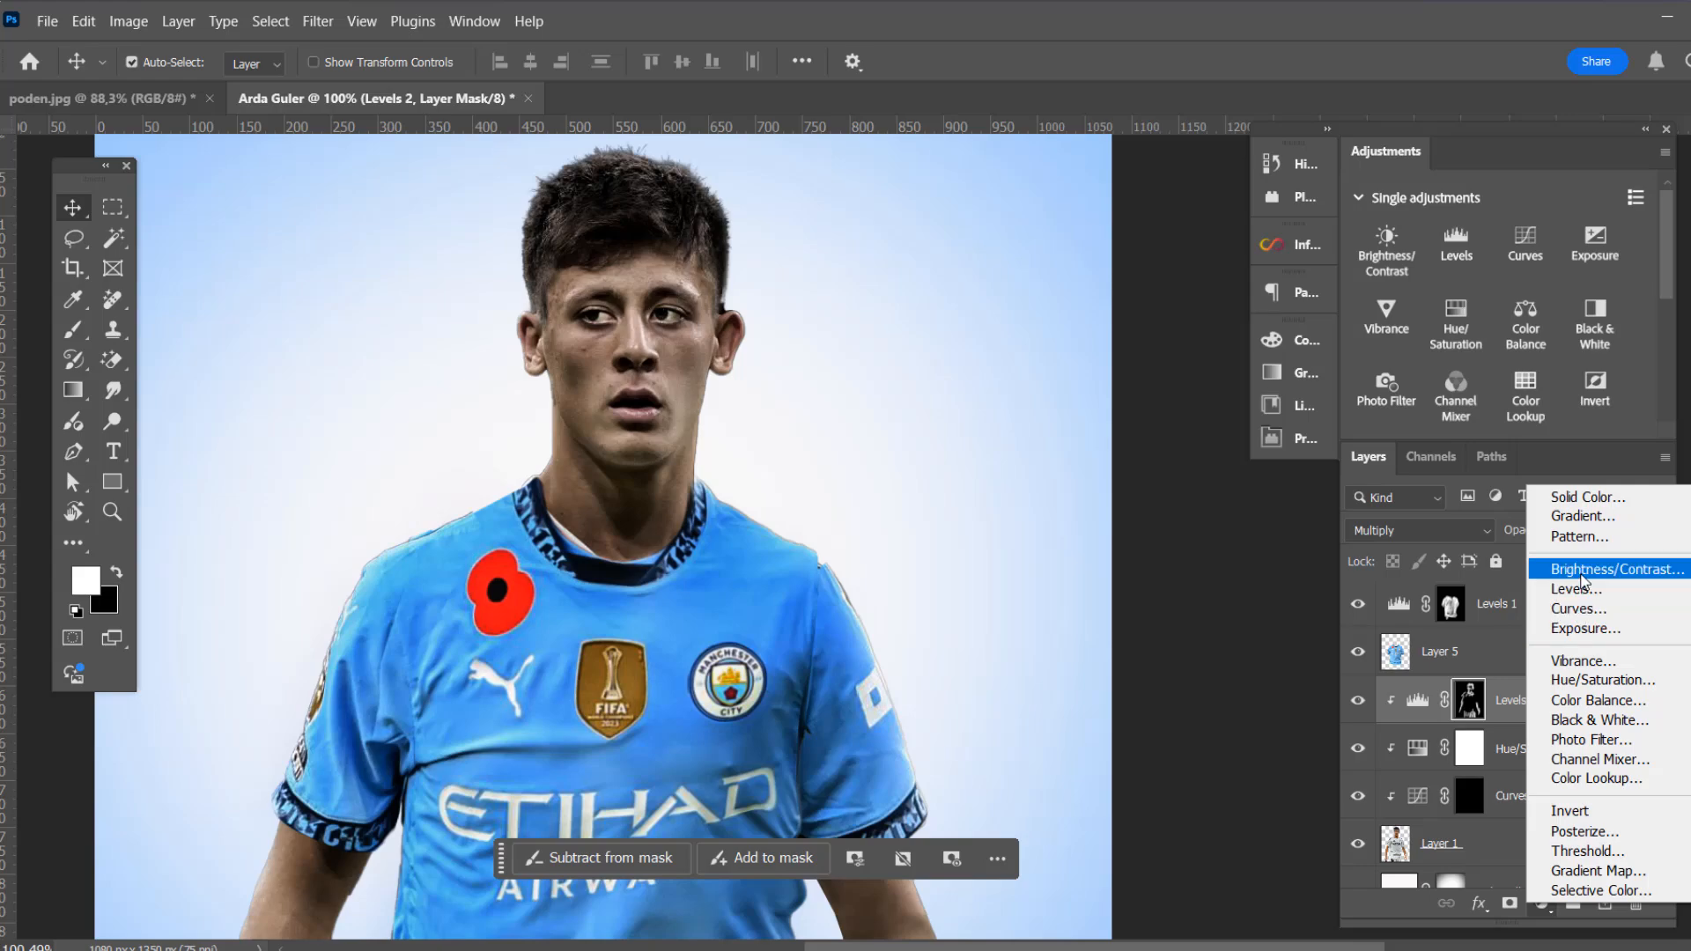
left_click(1566, 568)
left_click(1071, 721)
left_click_drag(1112, 482, 1144, 480)
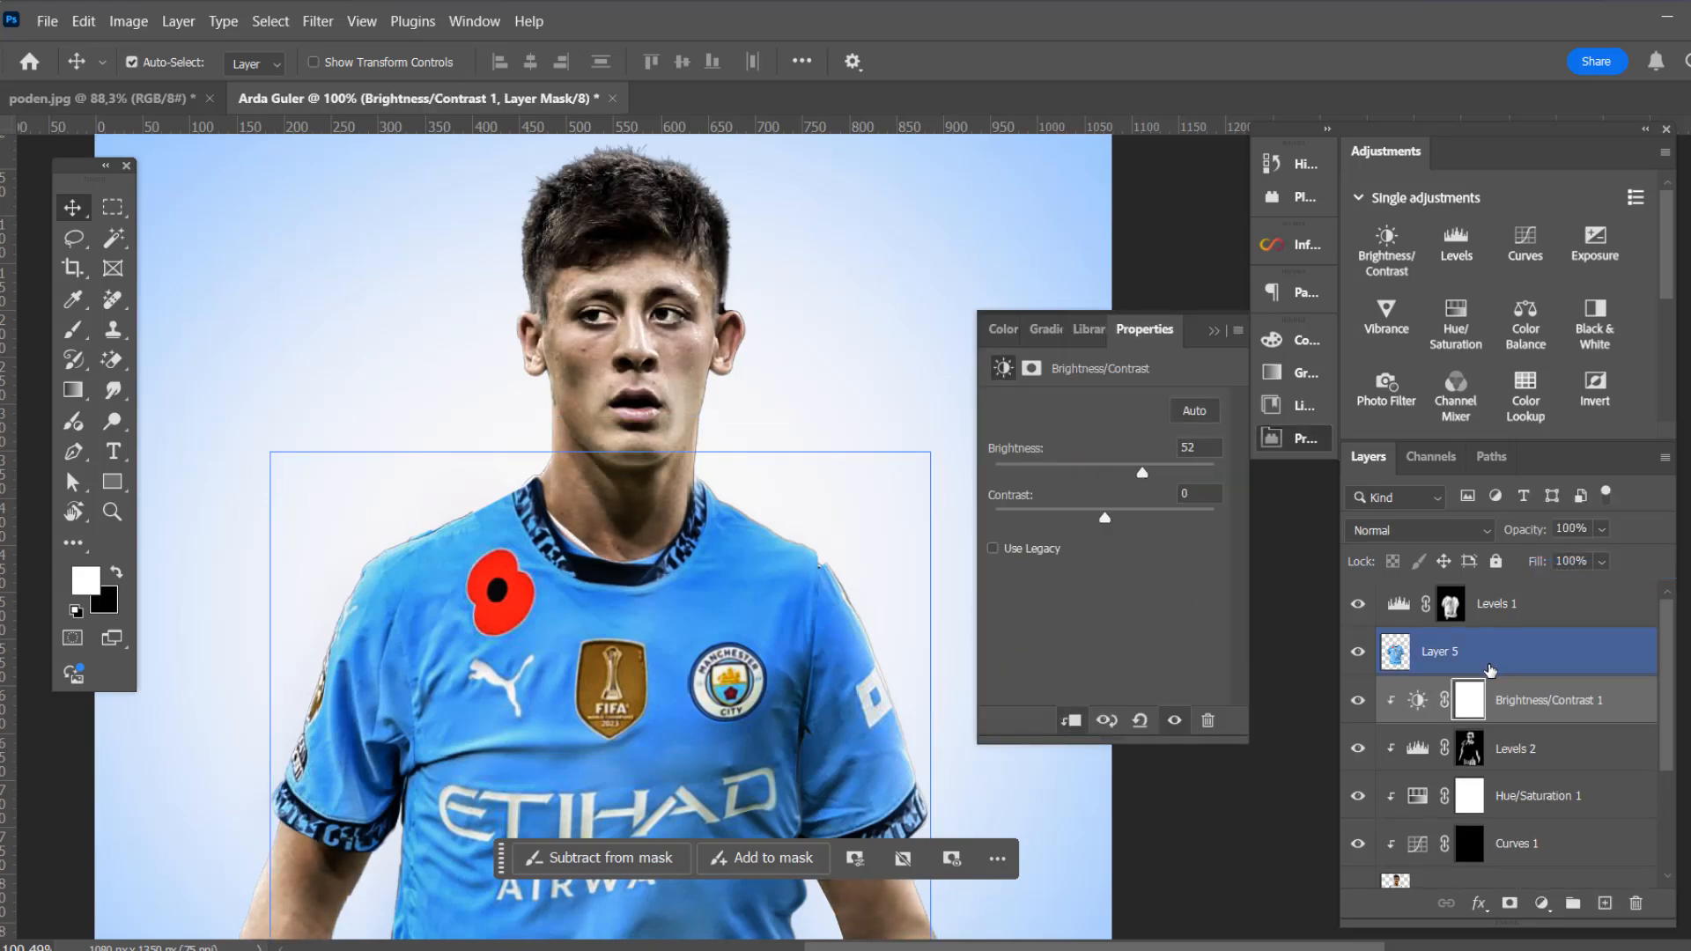
left_click(1036, 370)
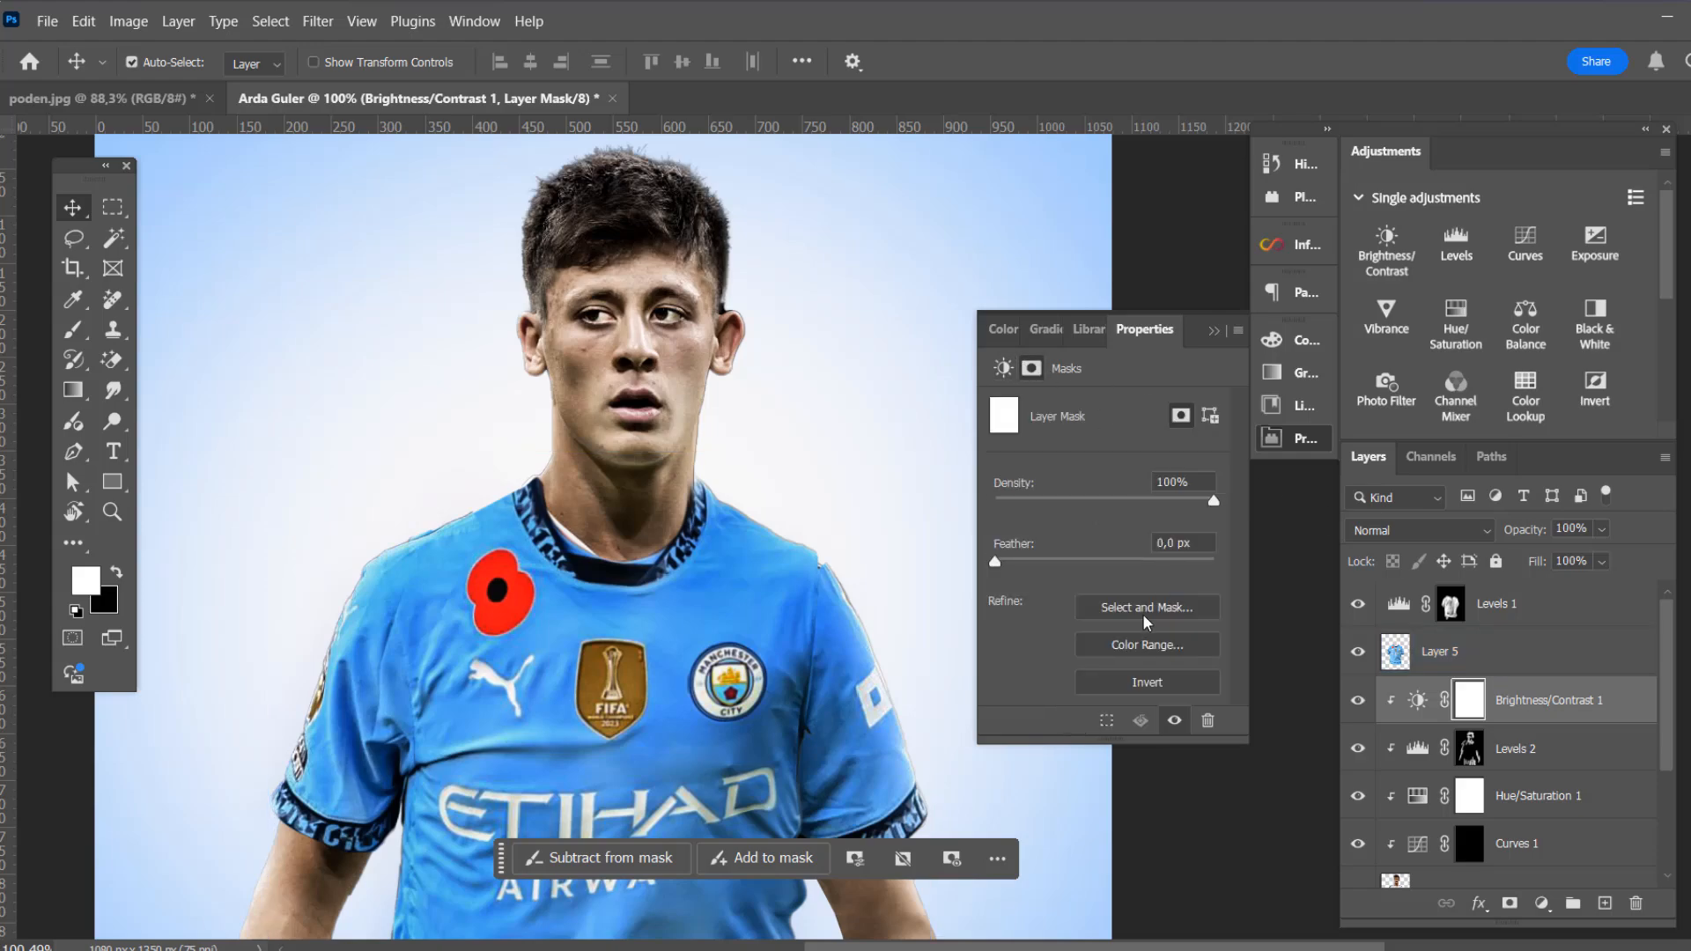
left_click(1147, 682)
Paint white highlights over the face on the Brightness/Contrast 1 mask with a soft 60 px brush at 23% flow
key("b")
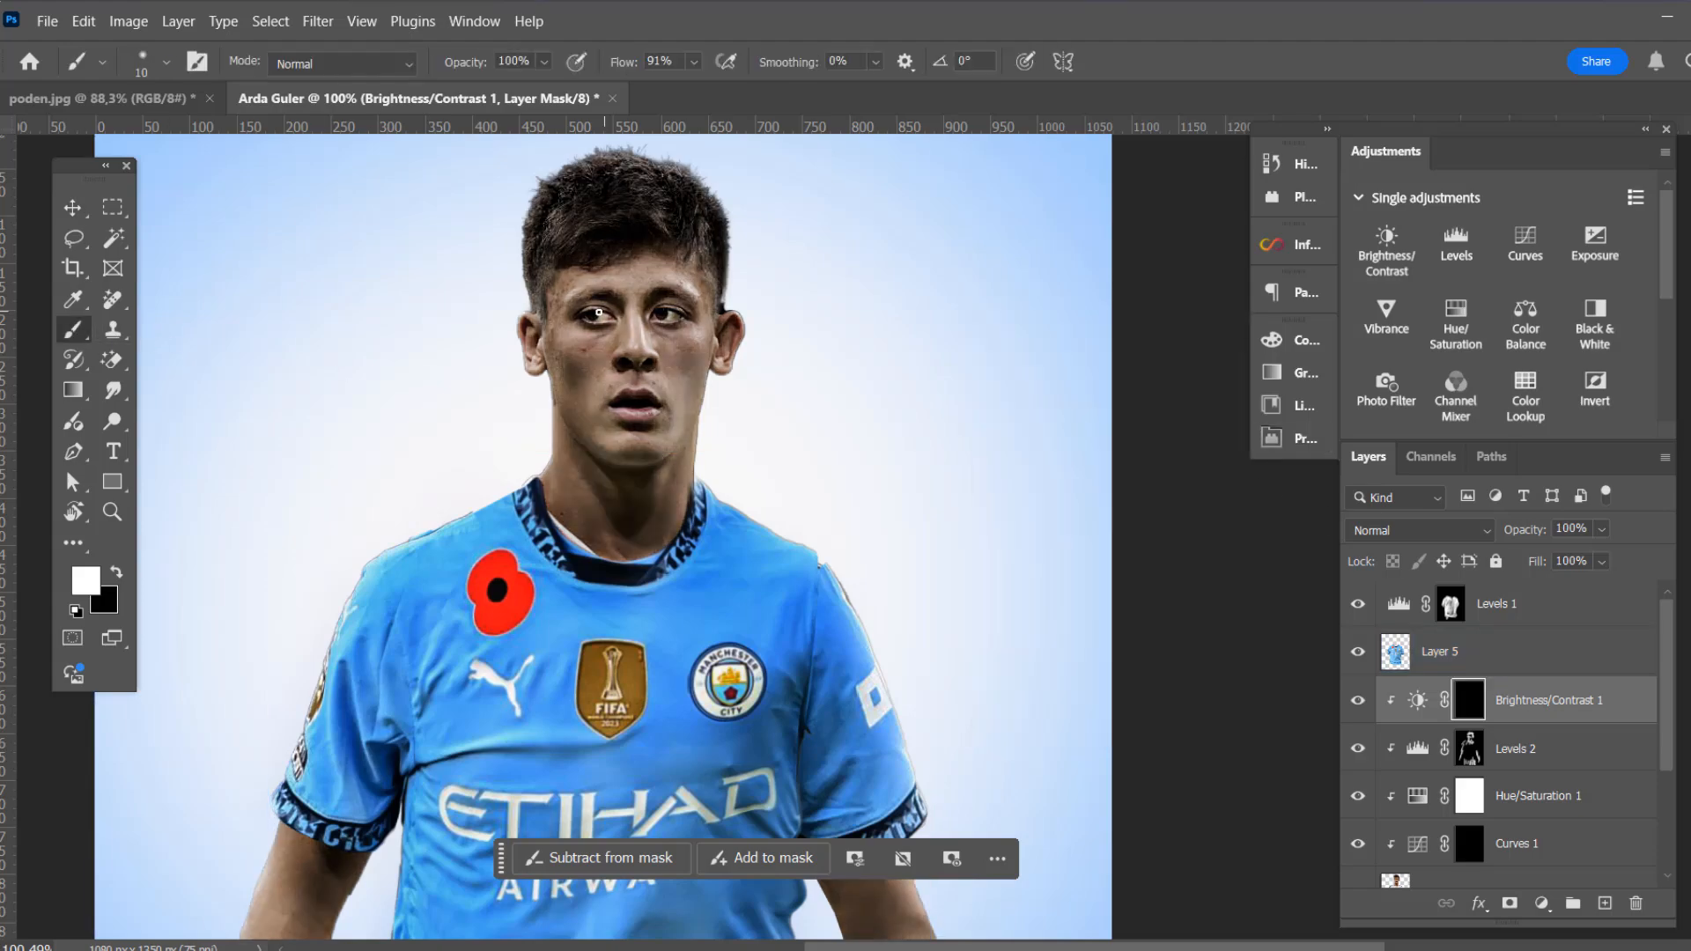
key("bracketright")
key("bracketright")
key("bracketright")
key("bracketright")
key("bracketright")
key("bracketright")
key("bracketright")
key("bracketright")
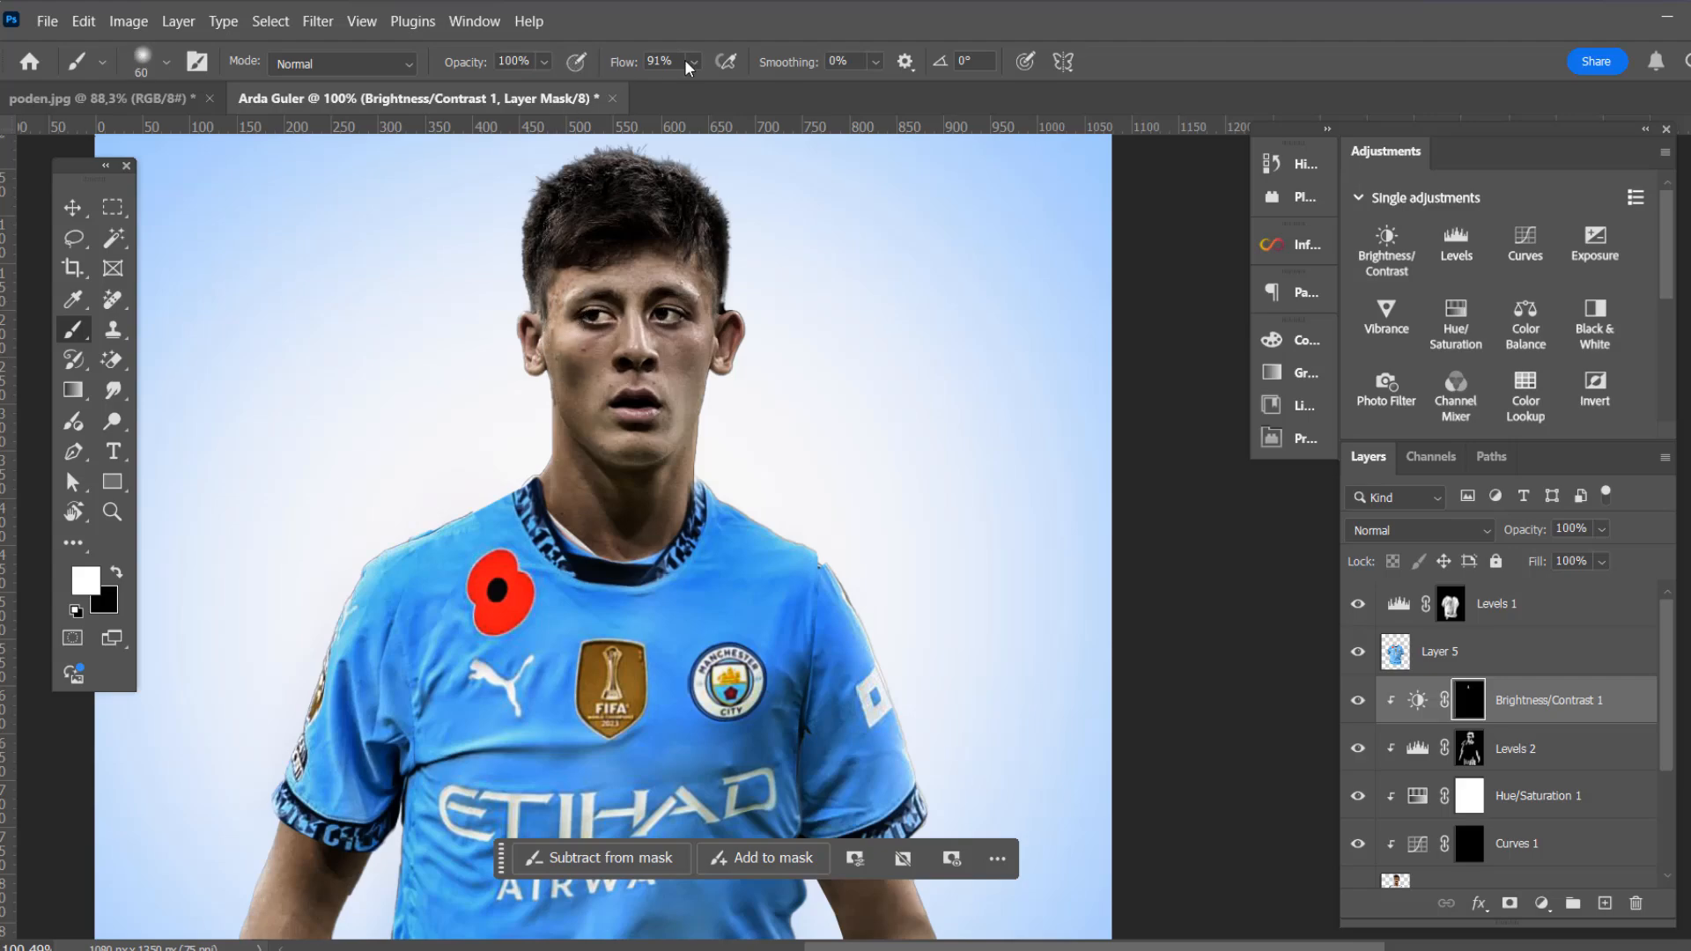
left_click_drag(692, 63, 649, 89)
mouse_move(564, 300)
left_mouse_down()
mouse_move(563, 409)
mouse_move(589, 431)
mouse_move(569, 403)
mouse_move(570, 325)
mouse_move(649, 255)
mouse_move(691, 288)
mouse_move(700, 277)
mouse_move(702, 377)
mouse_move(637, 361)
left_mouse_up()
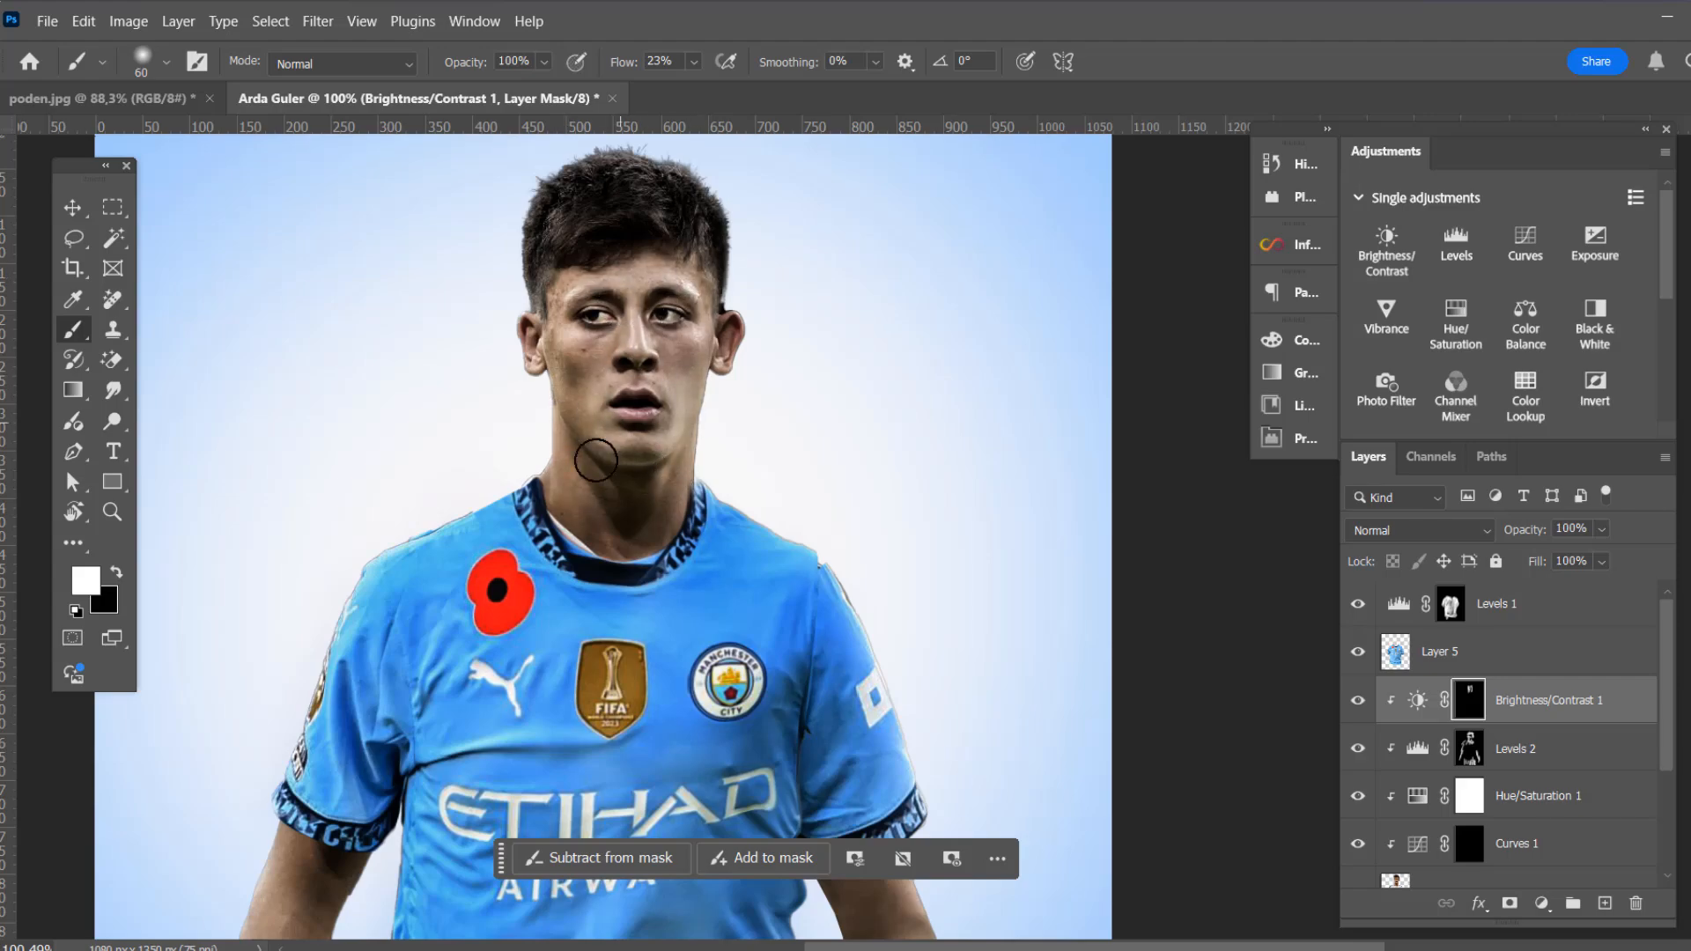
Paint white highlights along both forearms and hands on the Brightness/Contrast 1 mask with the soft 60 px brush at 23% flow
scroll(577, 481, "down", 4)
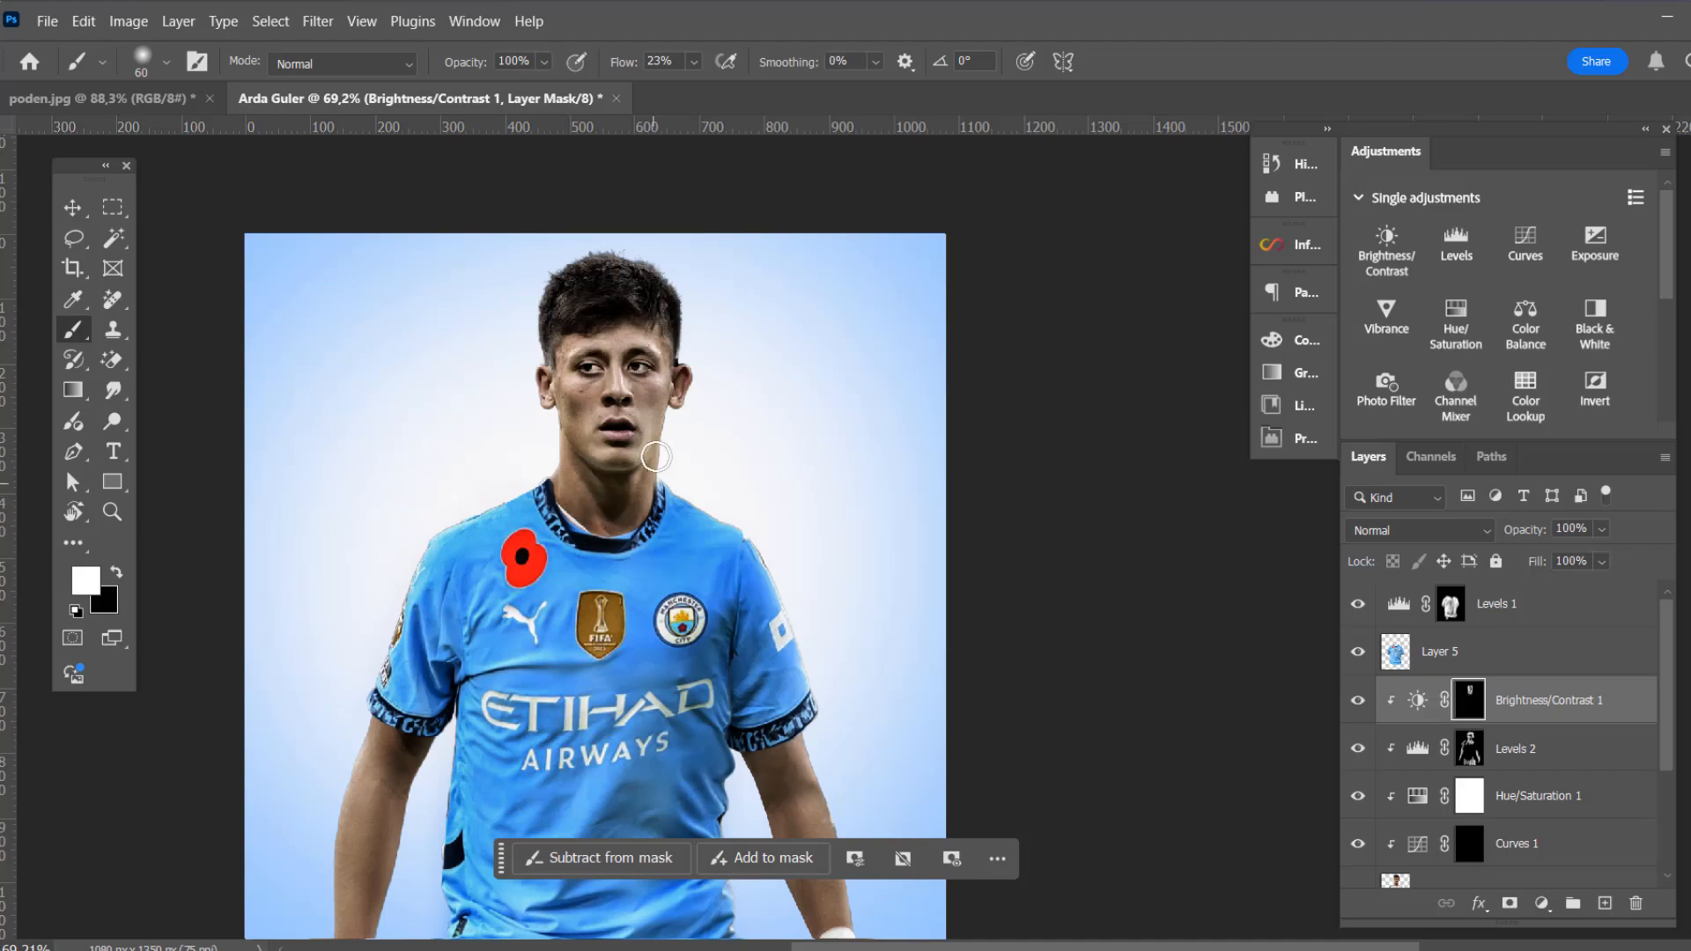
scroll(636, 490, "down", 4)
scroll(631, 568, "up", 5)
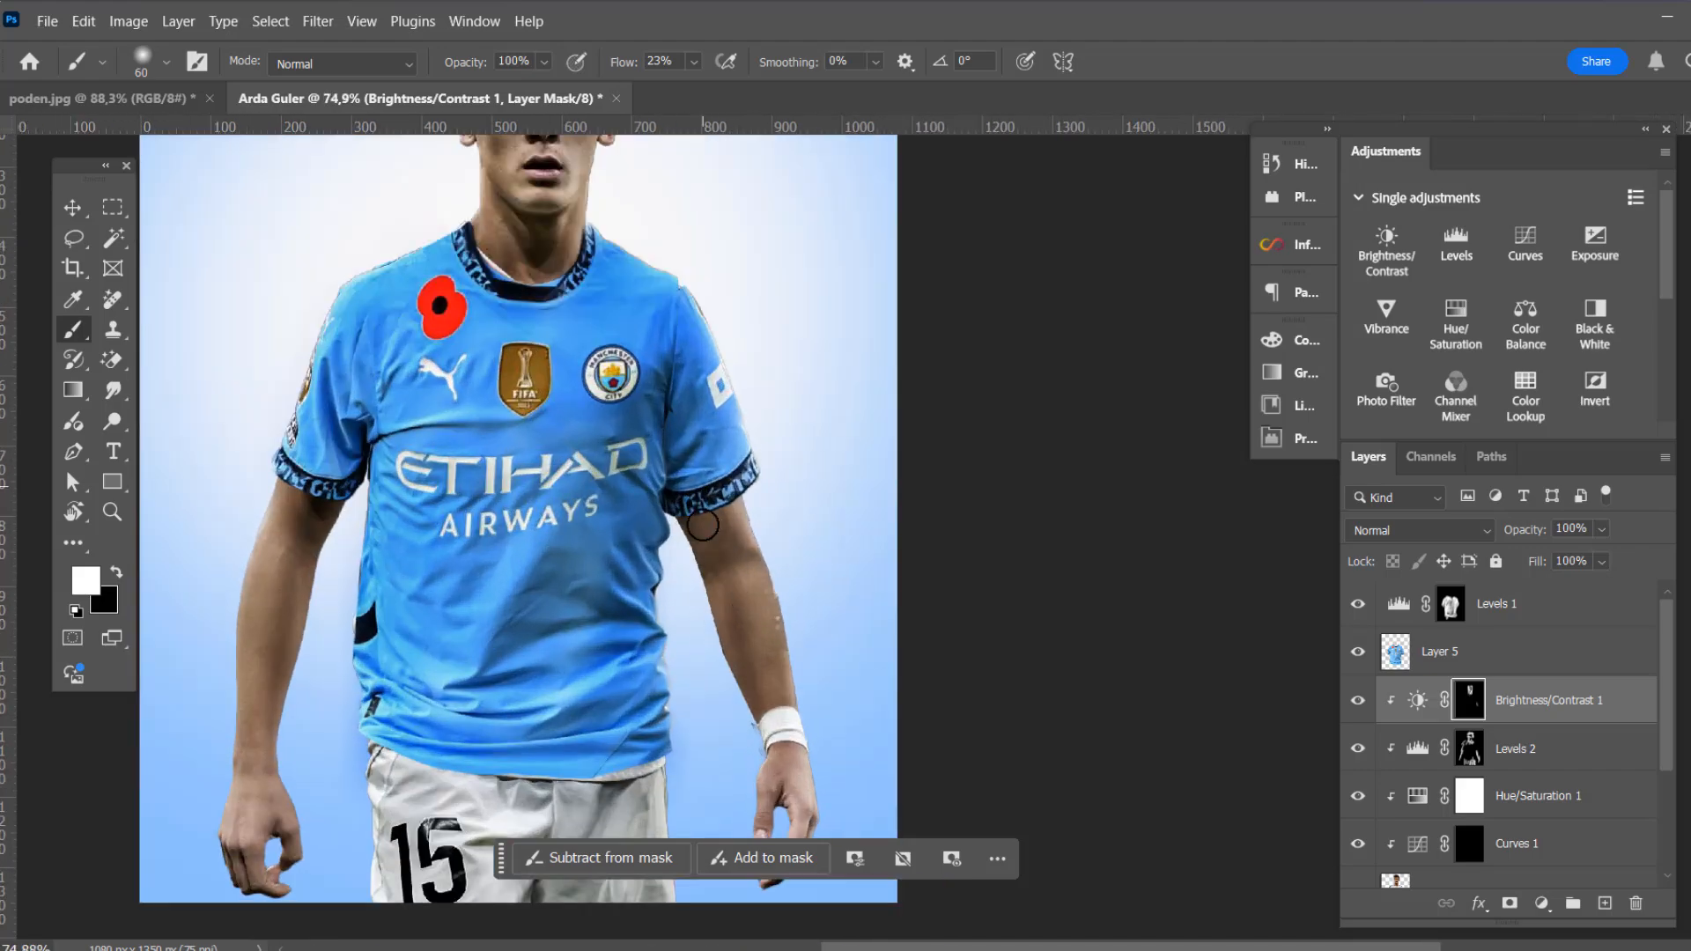
mouse_move(736, 646)
left_mouse_down()
mouse_move(800, 769)
mouse_move(776, 729)
left_mouse_up()
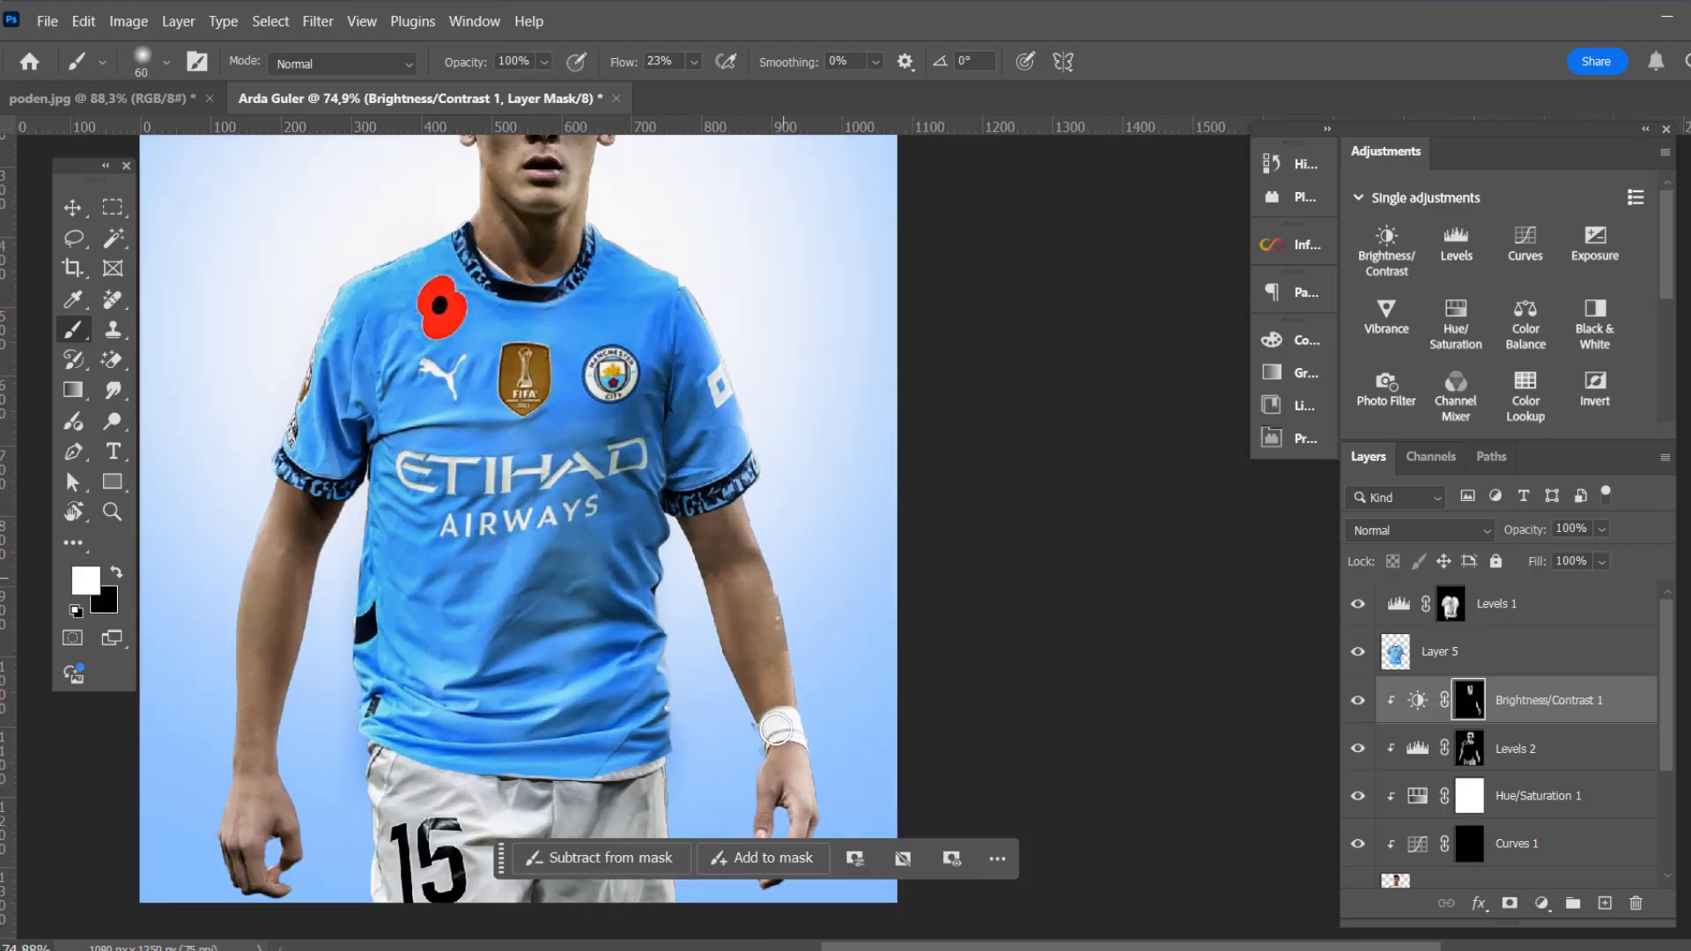
scroll(616, 487, "down", 3)
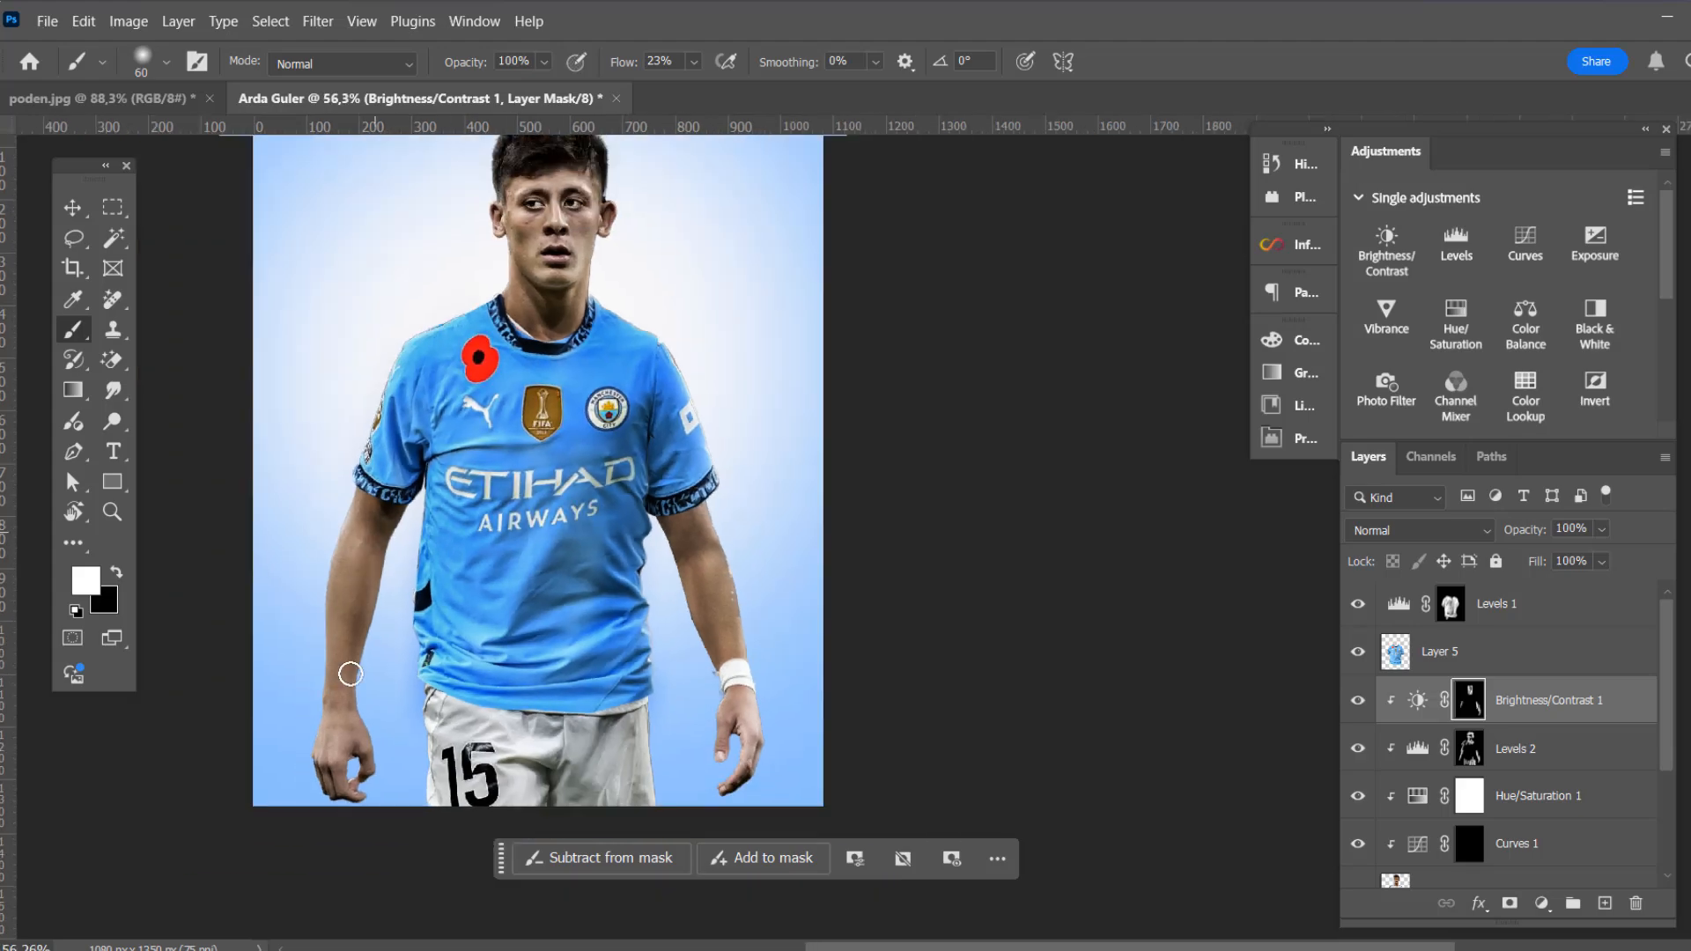
left_click_drag(351, 674, 358, 766)
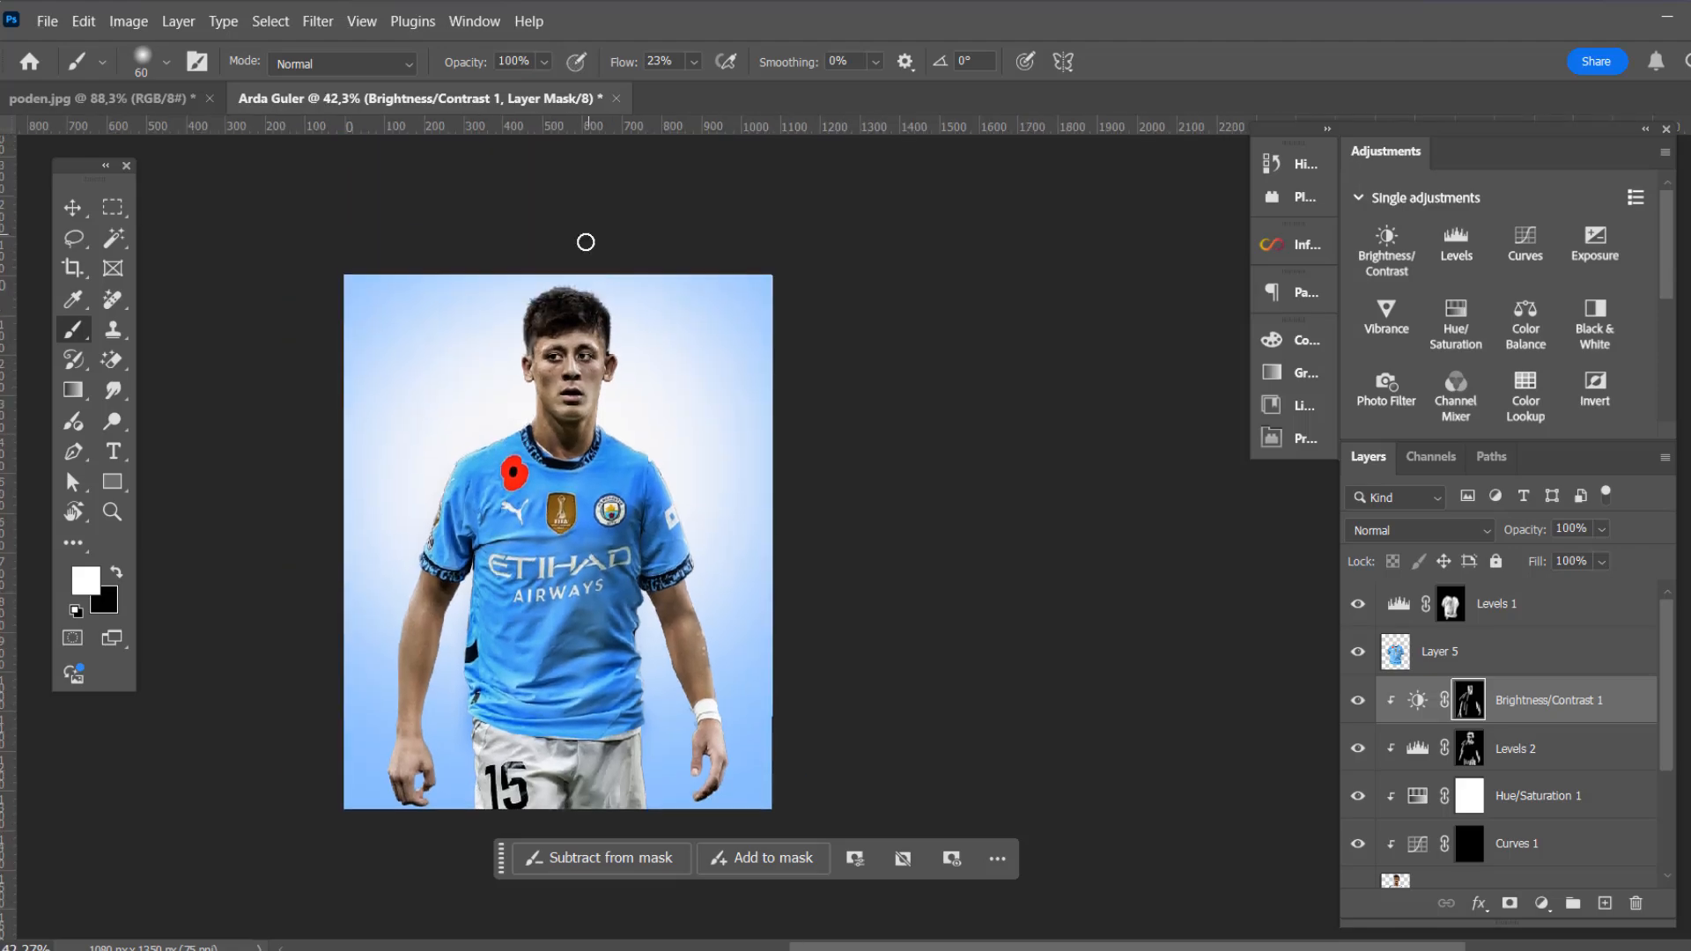
scroll(585, 241, "up", 3)
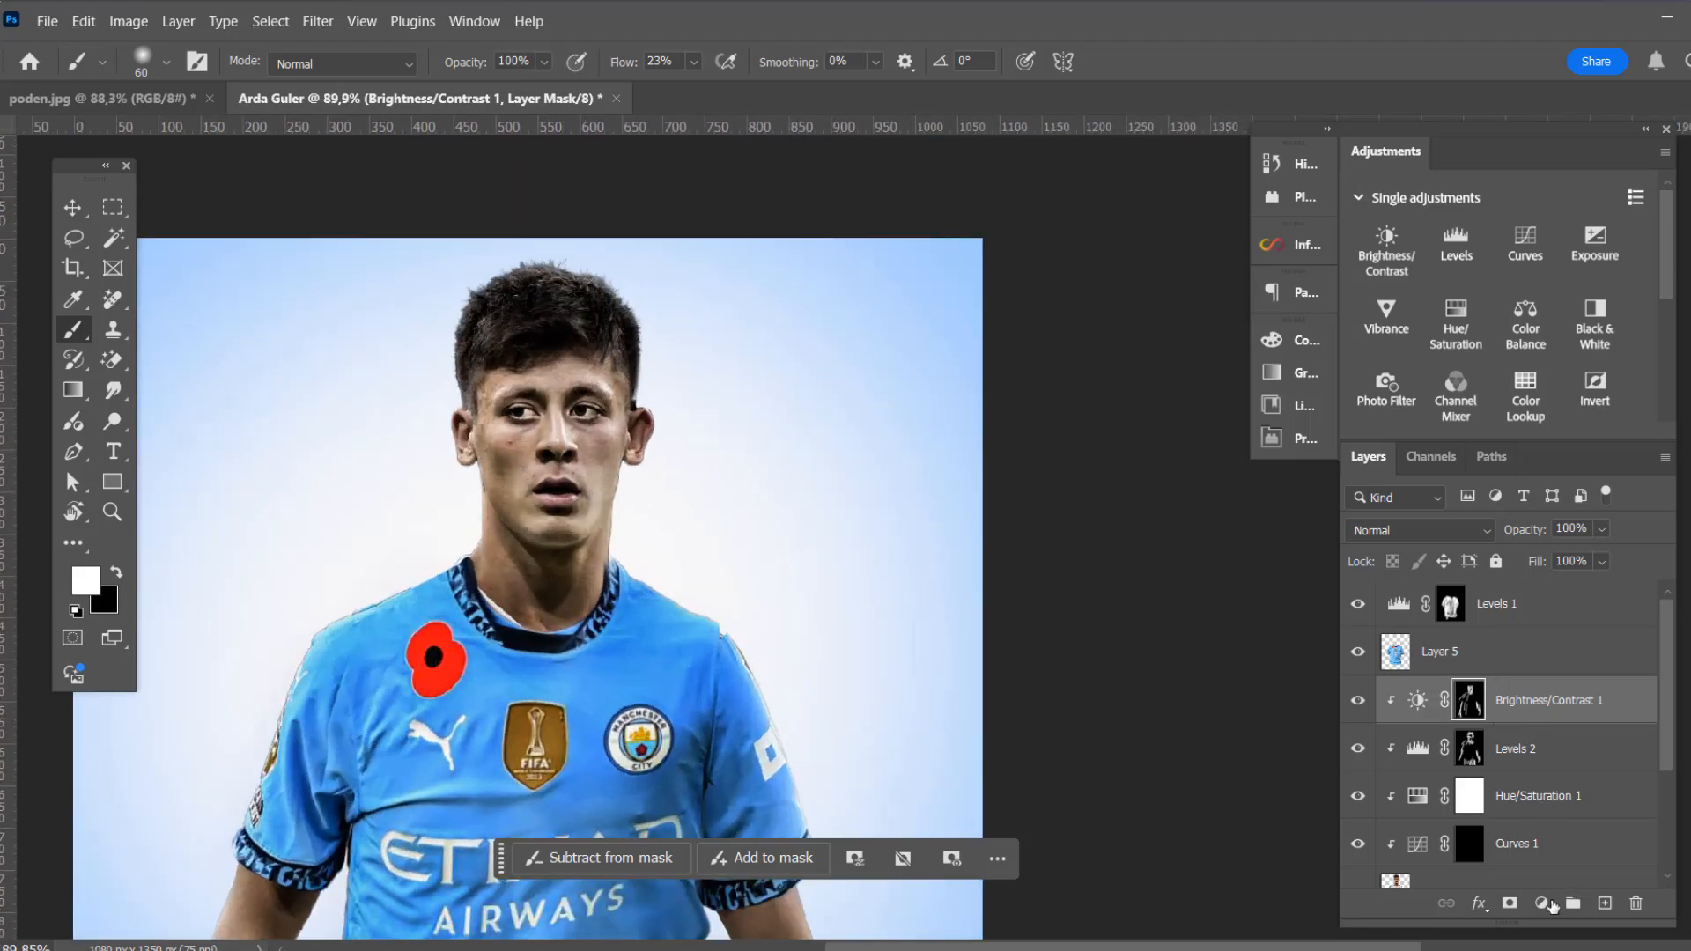
Add a Color Balance adjustment clipped above Brightness/Contrast 1 and set its midtones to Cyan-Red -32 and Yellow-Blue +2
left_click(1543, 904)
left_click(1610, 702)
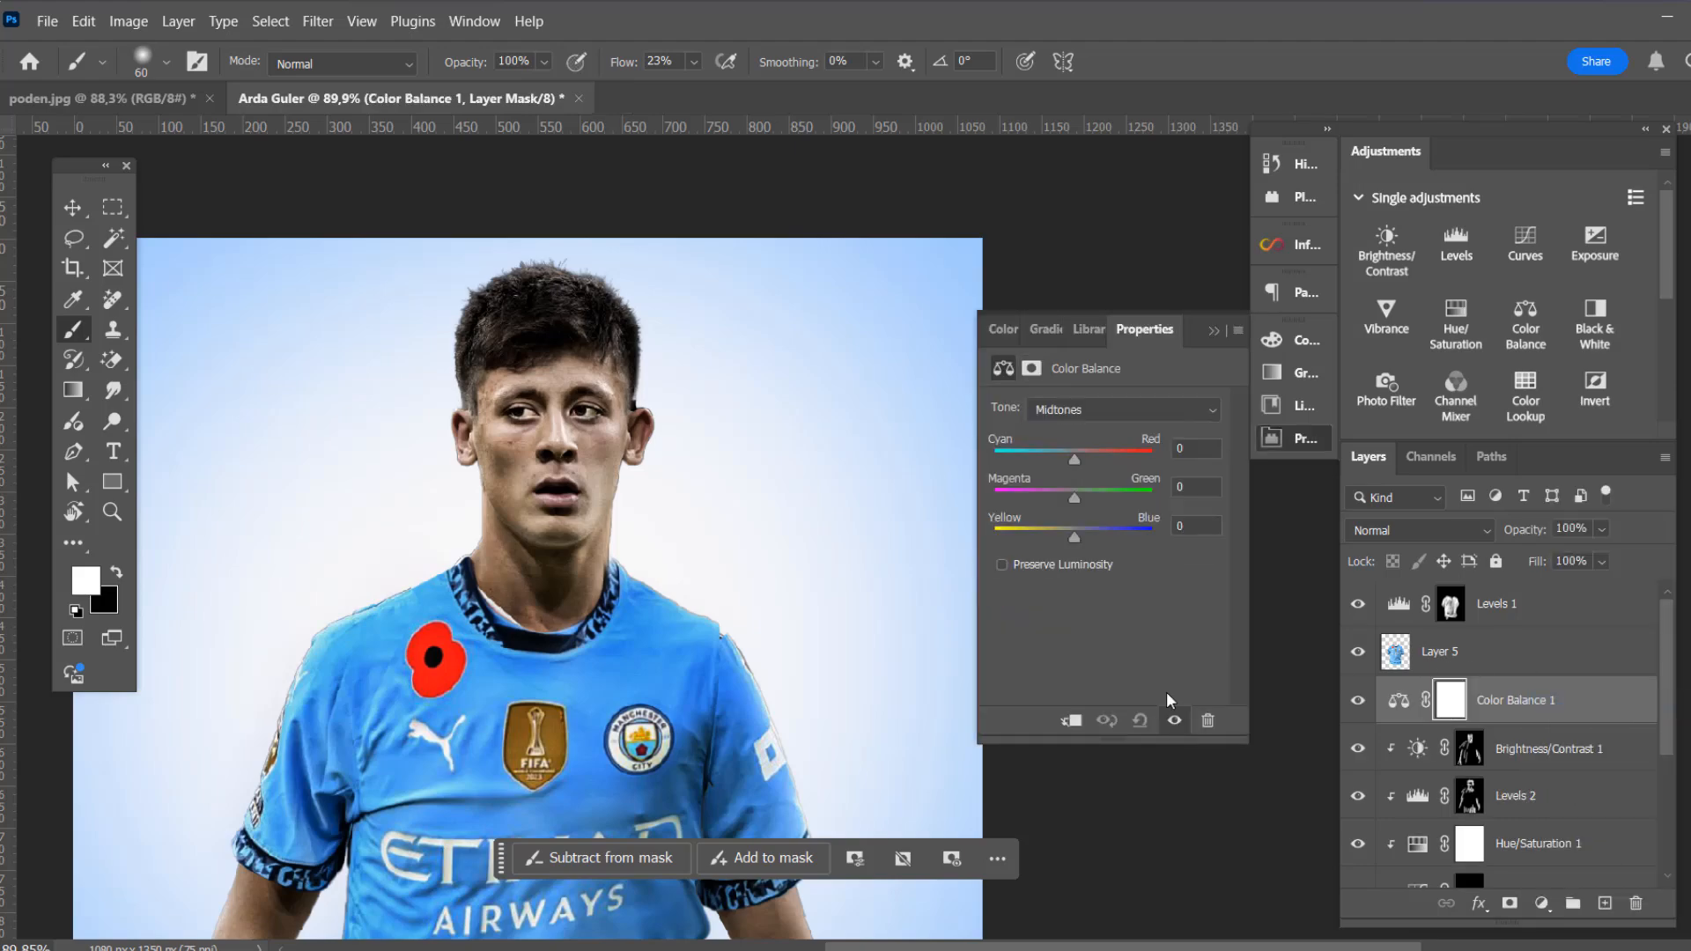
left_click(1085, 722)
left_click_drag(1074, 456, 1051, 453)
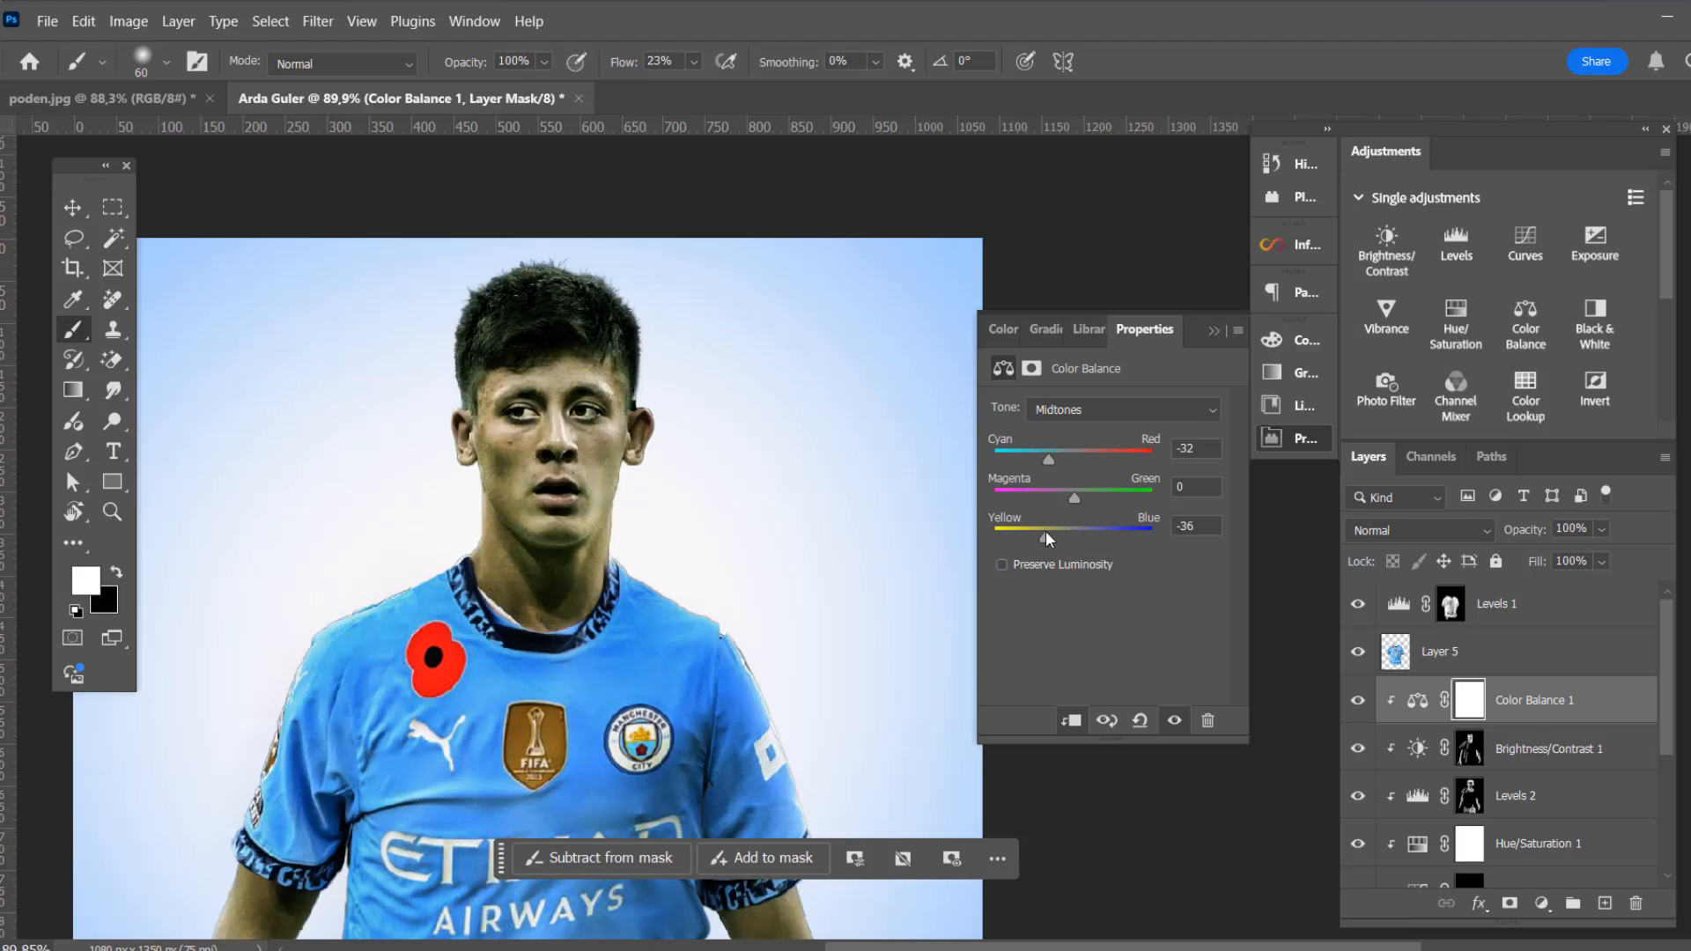
Set the Color Balance shadows to Cyan-Red +4 and Yellow-Blue +30, and adjust the Cyan-Red and Yellow-Blue balance of the highlights
left_click(1101, 410)
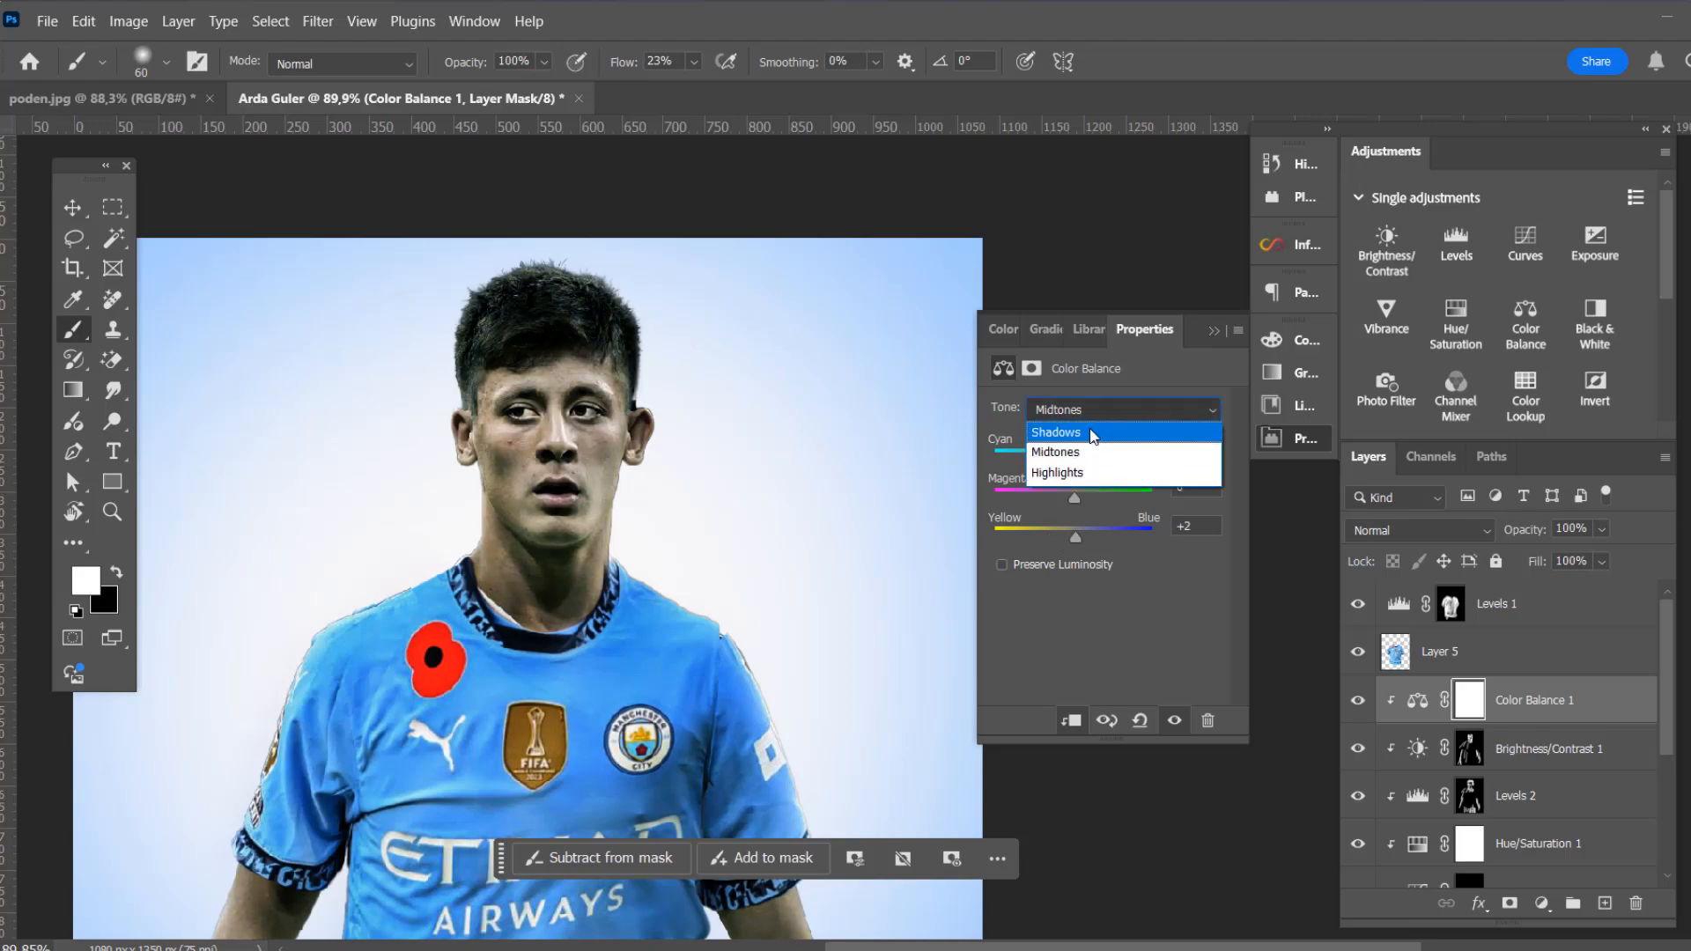
left_click(1076, 431)
mouse_move(1076, 456)
left_mouse_down()
mouse_move(1045, 456)
mouse_move(1079, 456)
left_mouse_up()
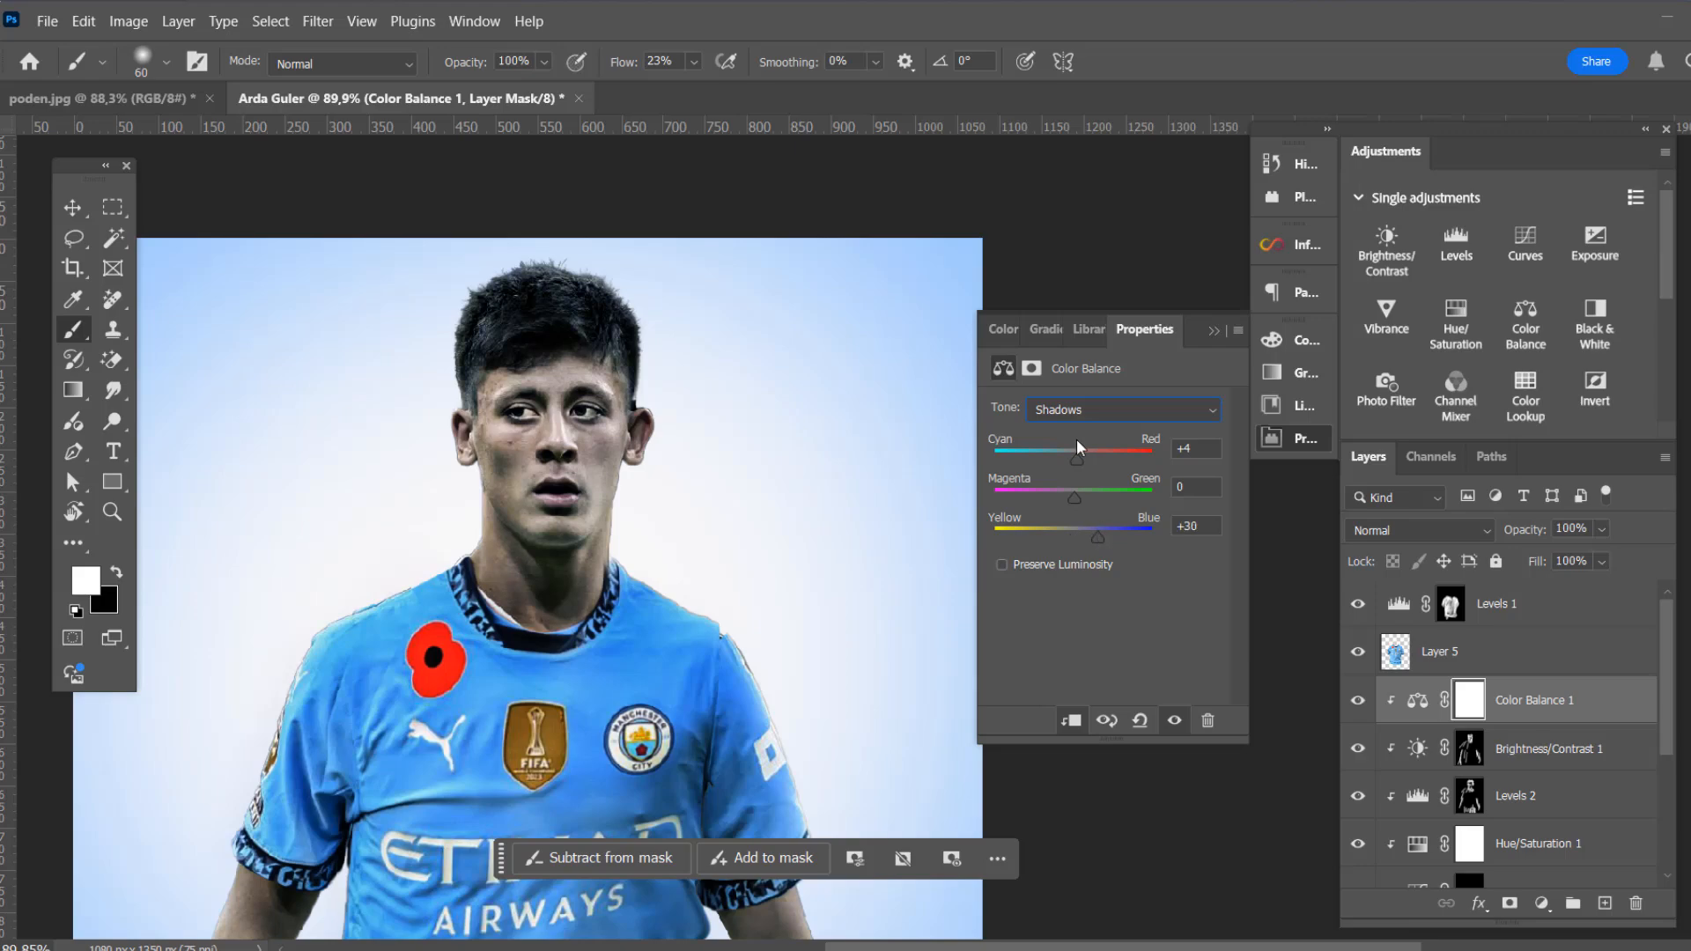
left_click(1080, 412)
left_click(1075, 468)
left_click_drag(1076, 457, 1069, 461)
left_click_drag(1093, 539, 1074, 539)
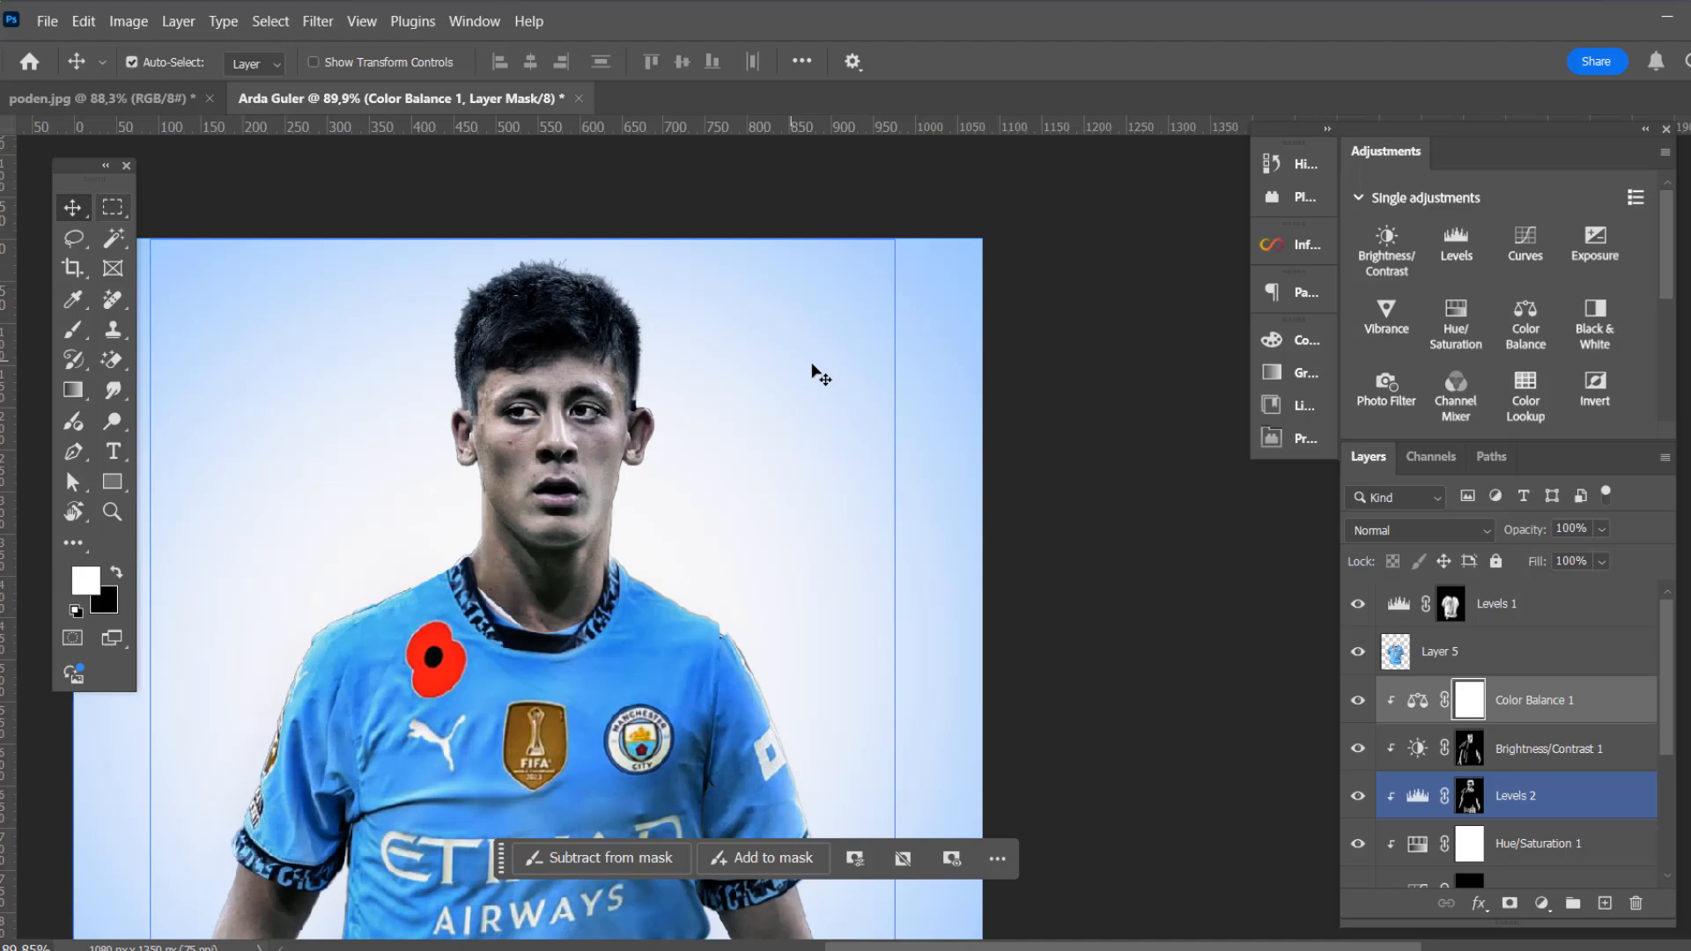
Add a layer filled with 50% Gray above Color Fill 2 and set its blend mode to Hard Light
scroll(773, 393, "down", 5)
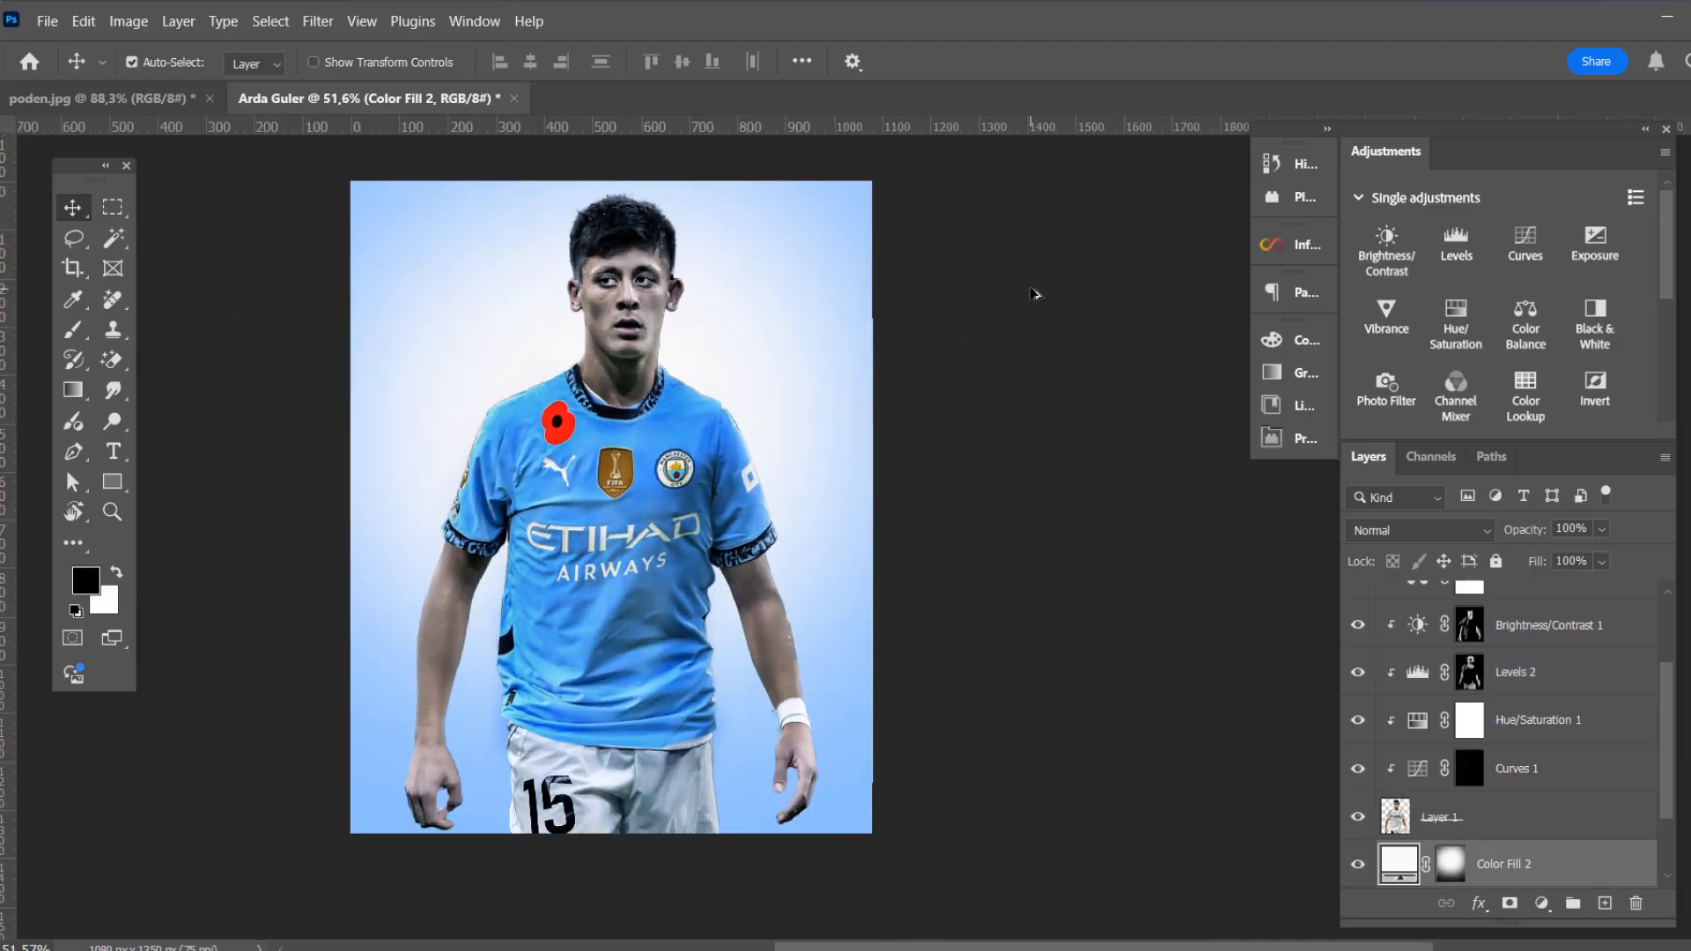
scroll(1034, 291, "up", 2)
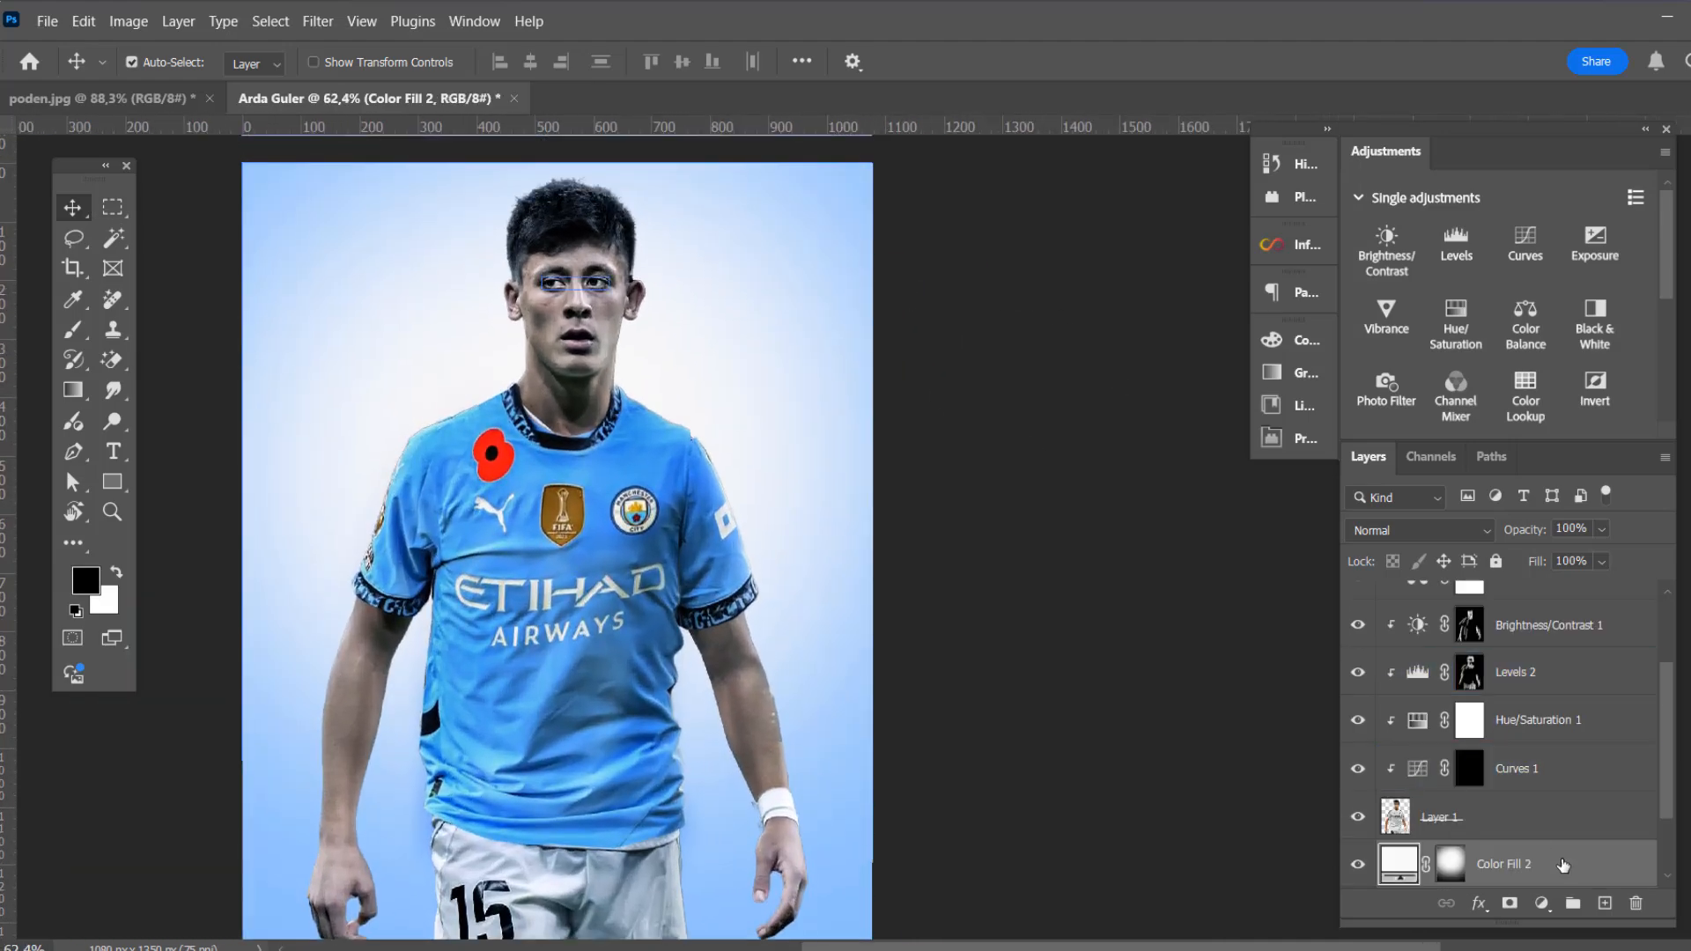
left_click(1605, 903)
left_click(83, 21)
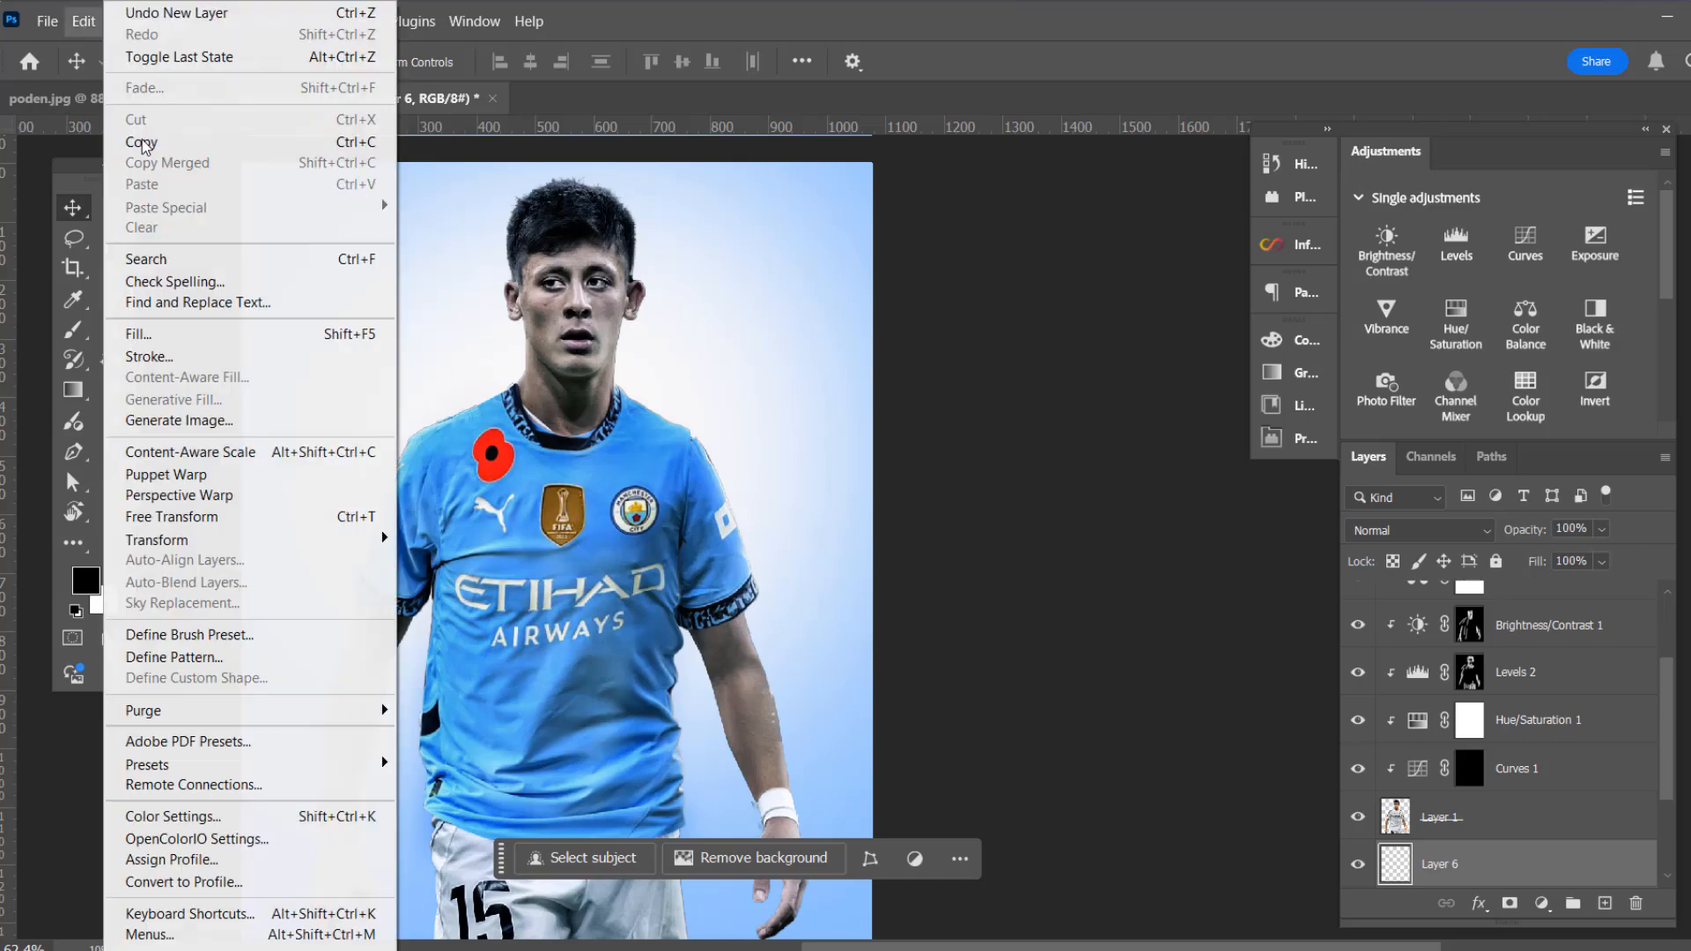
left_click(139, 334)
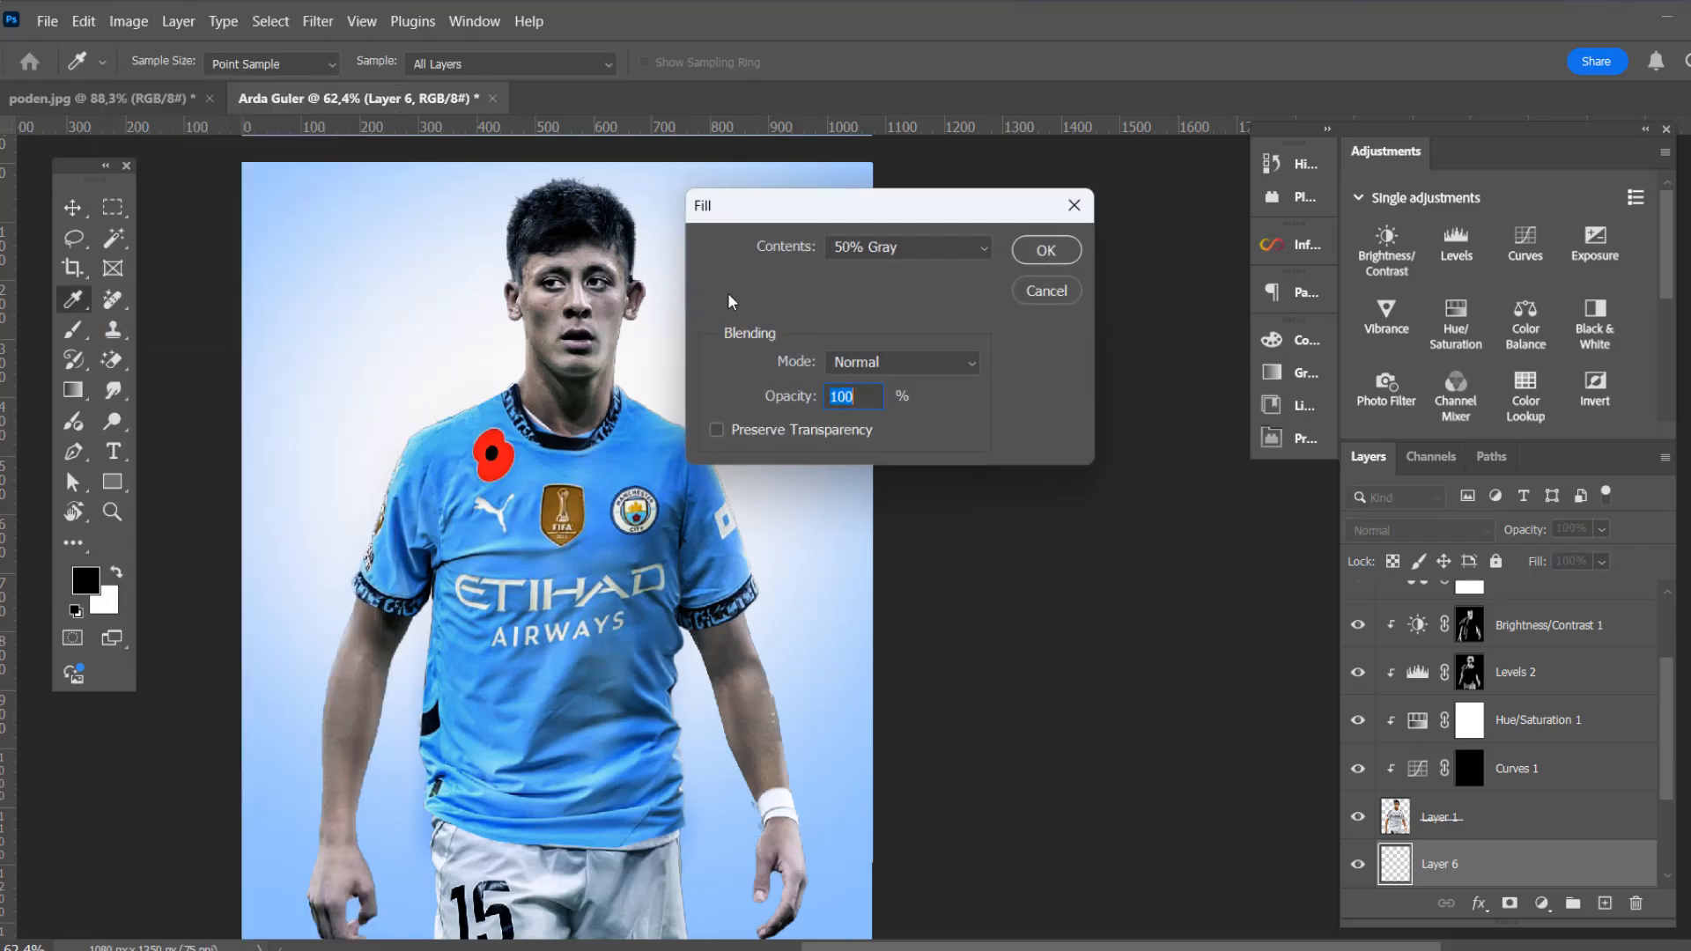
left_click(1040, 250)
scroll(705, 254, "up", 3)
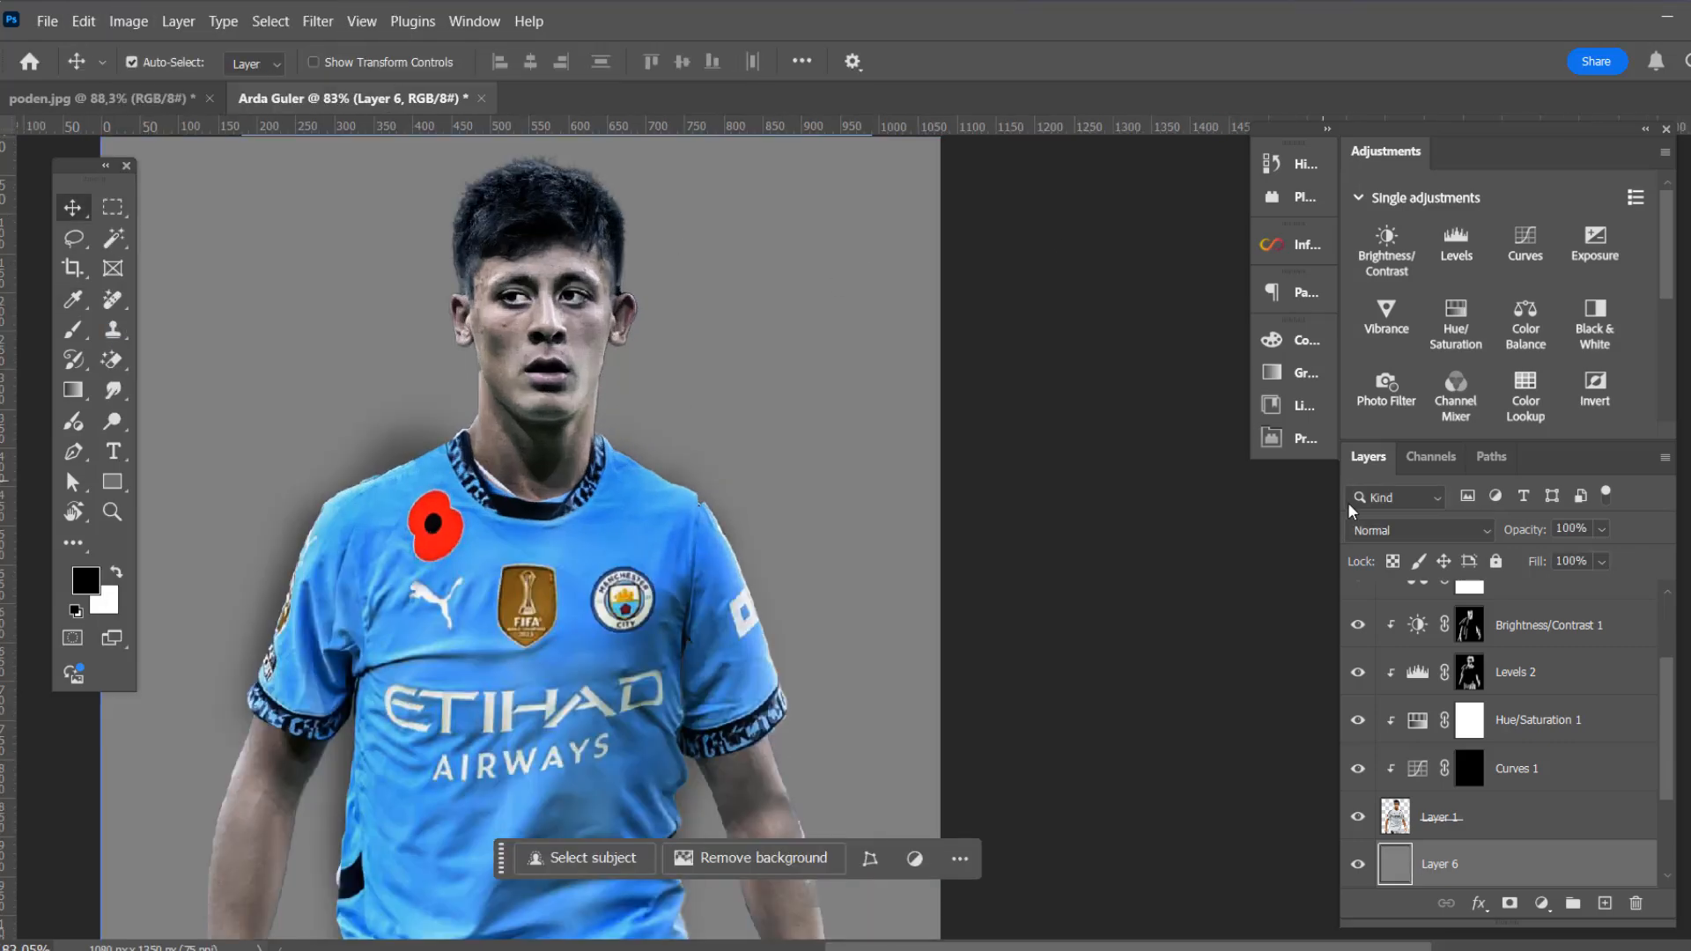
left_click(1394, 530)
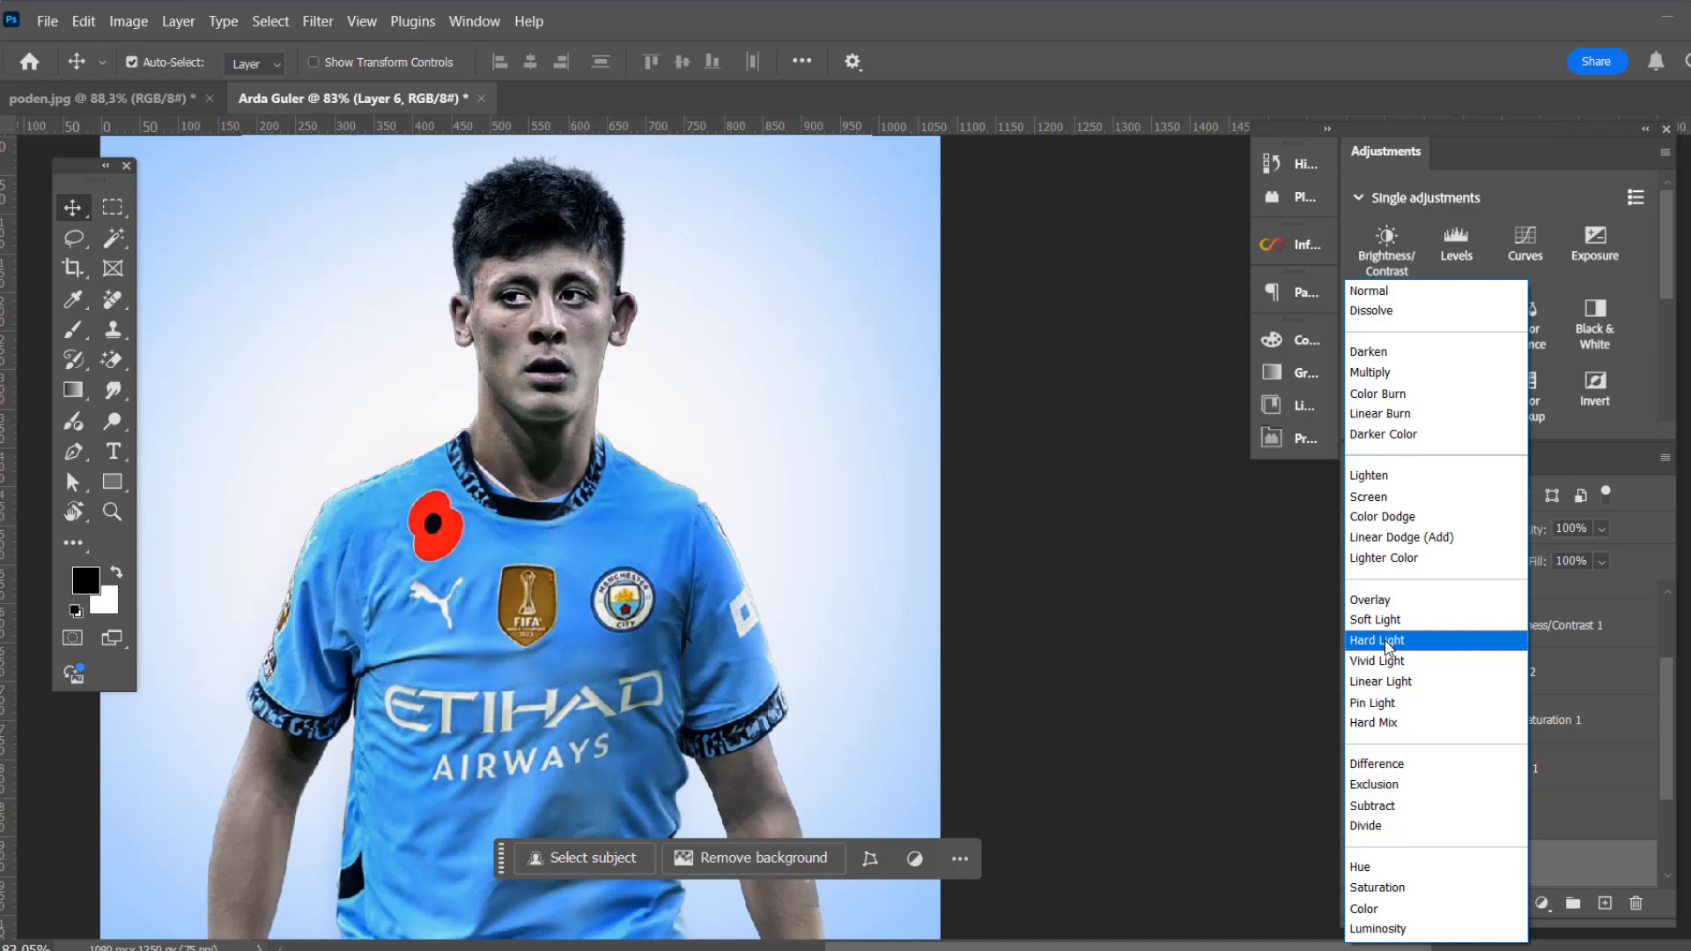
left_click(1387, 642)
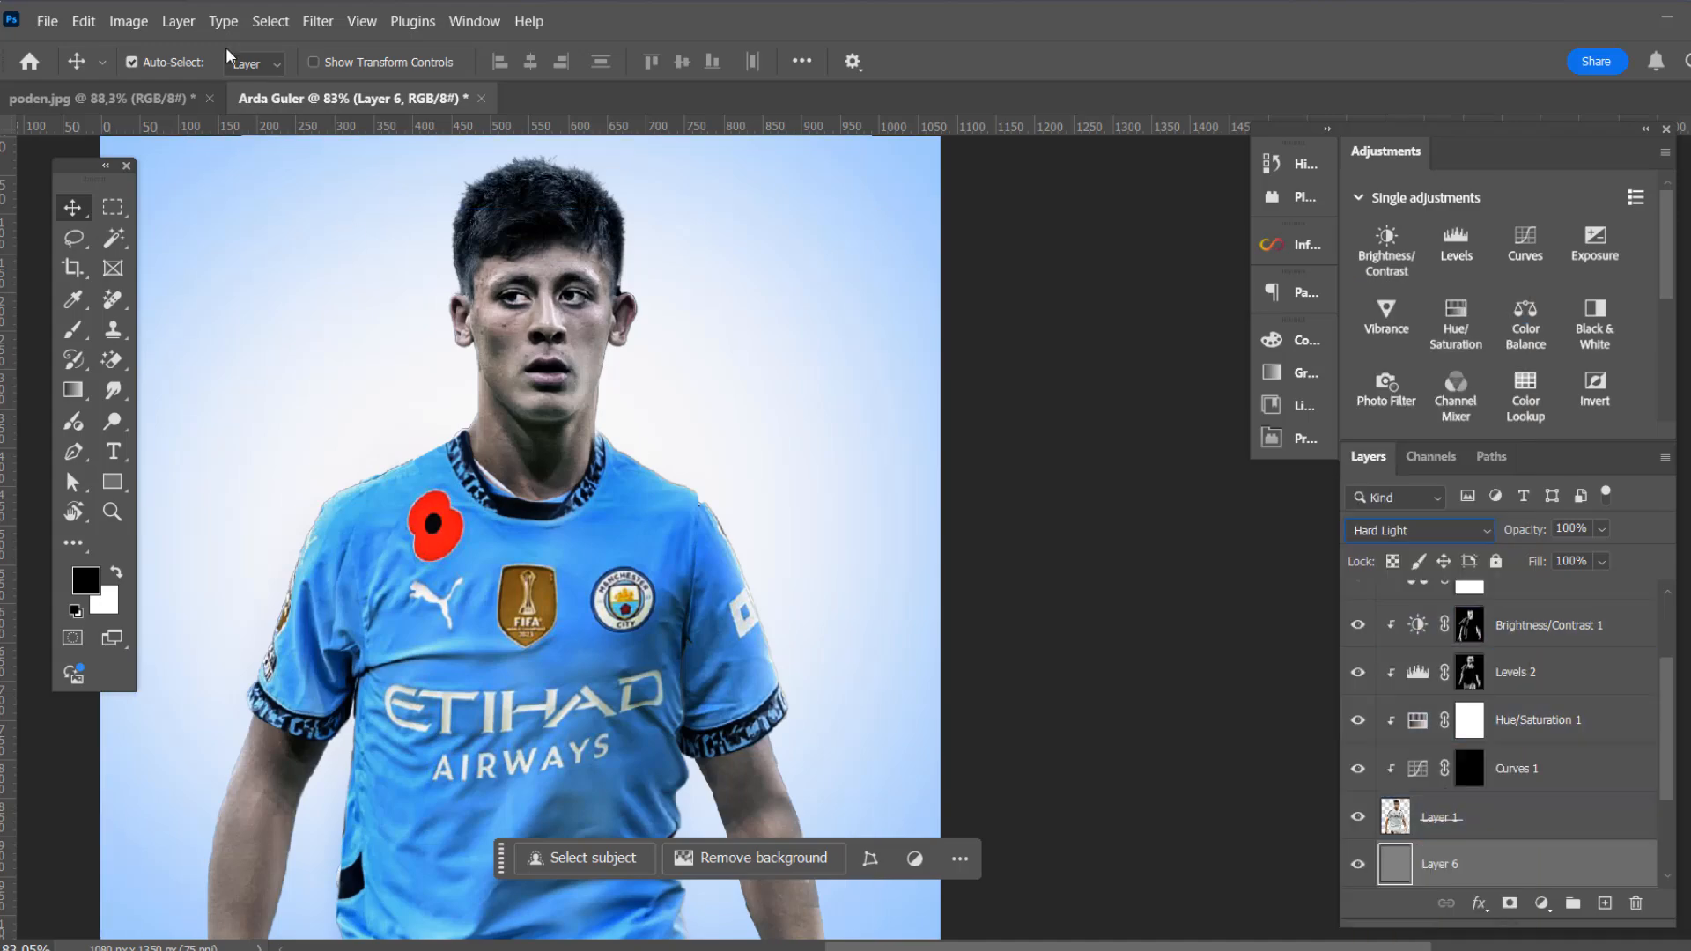
Add 6.99% Gaussian monochromatic noise to the gray layer and lower the layer's opacity to about 39%
left_click(310, 23)
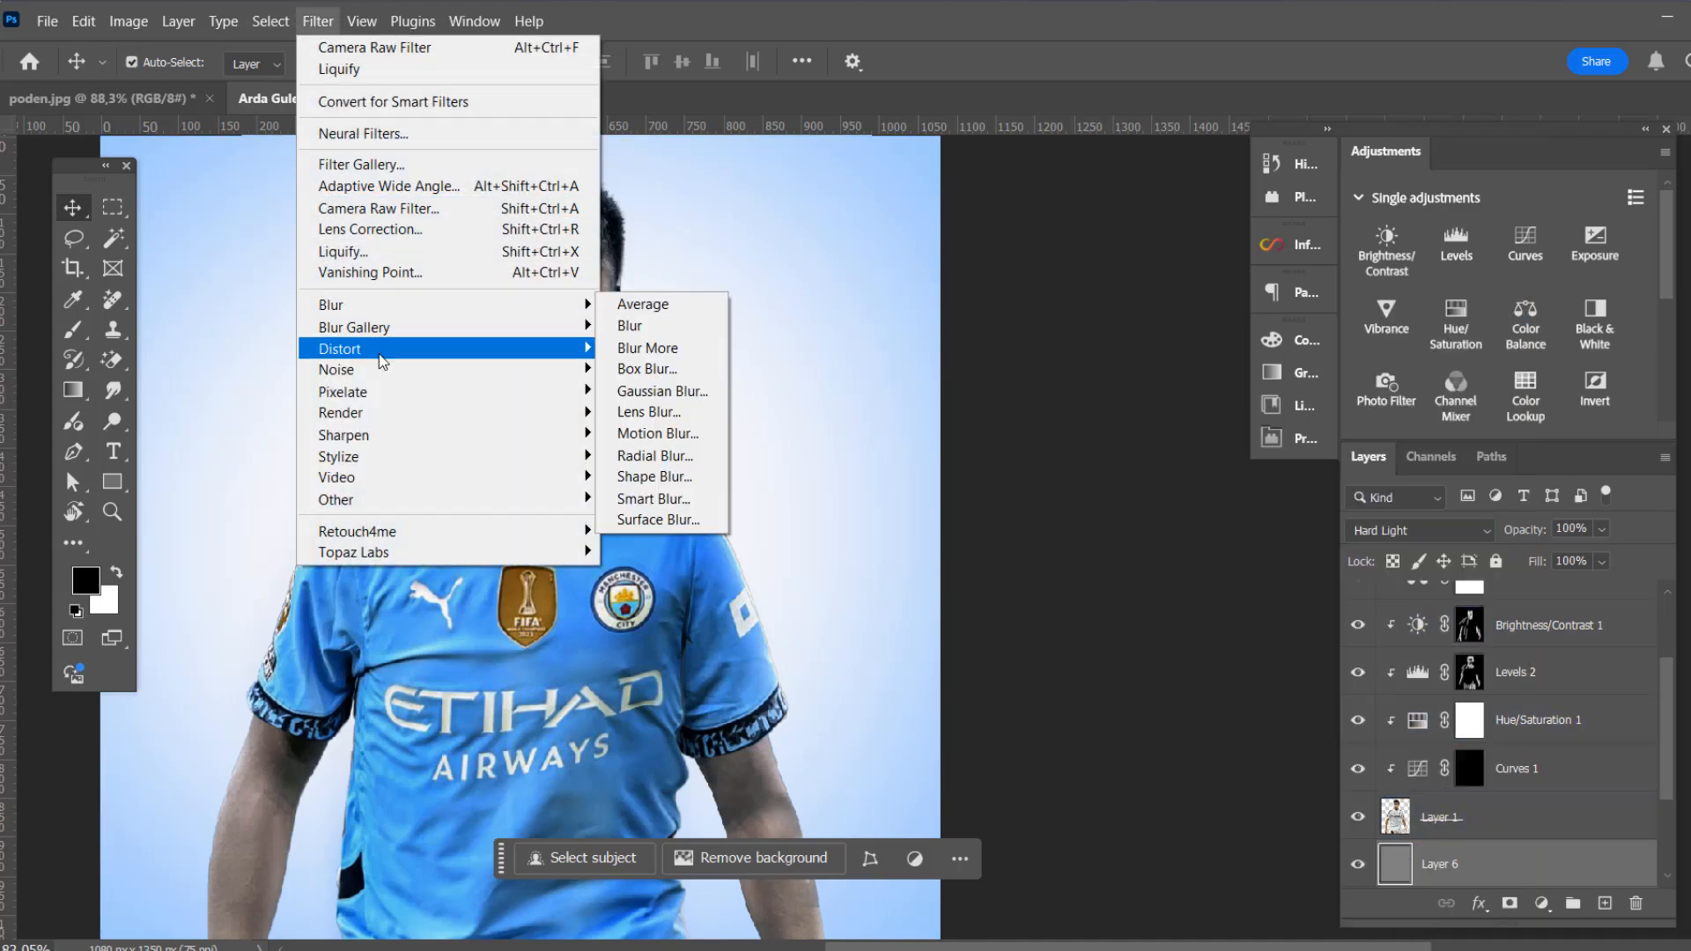
mouse_move(471, 369)
left_click(654, 369)
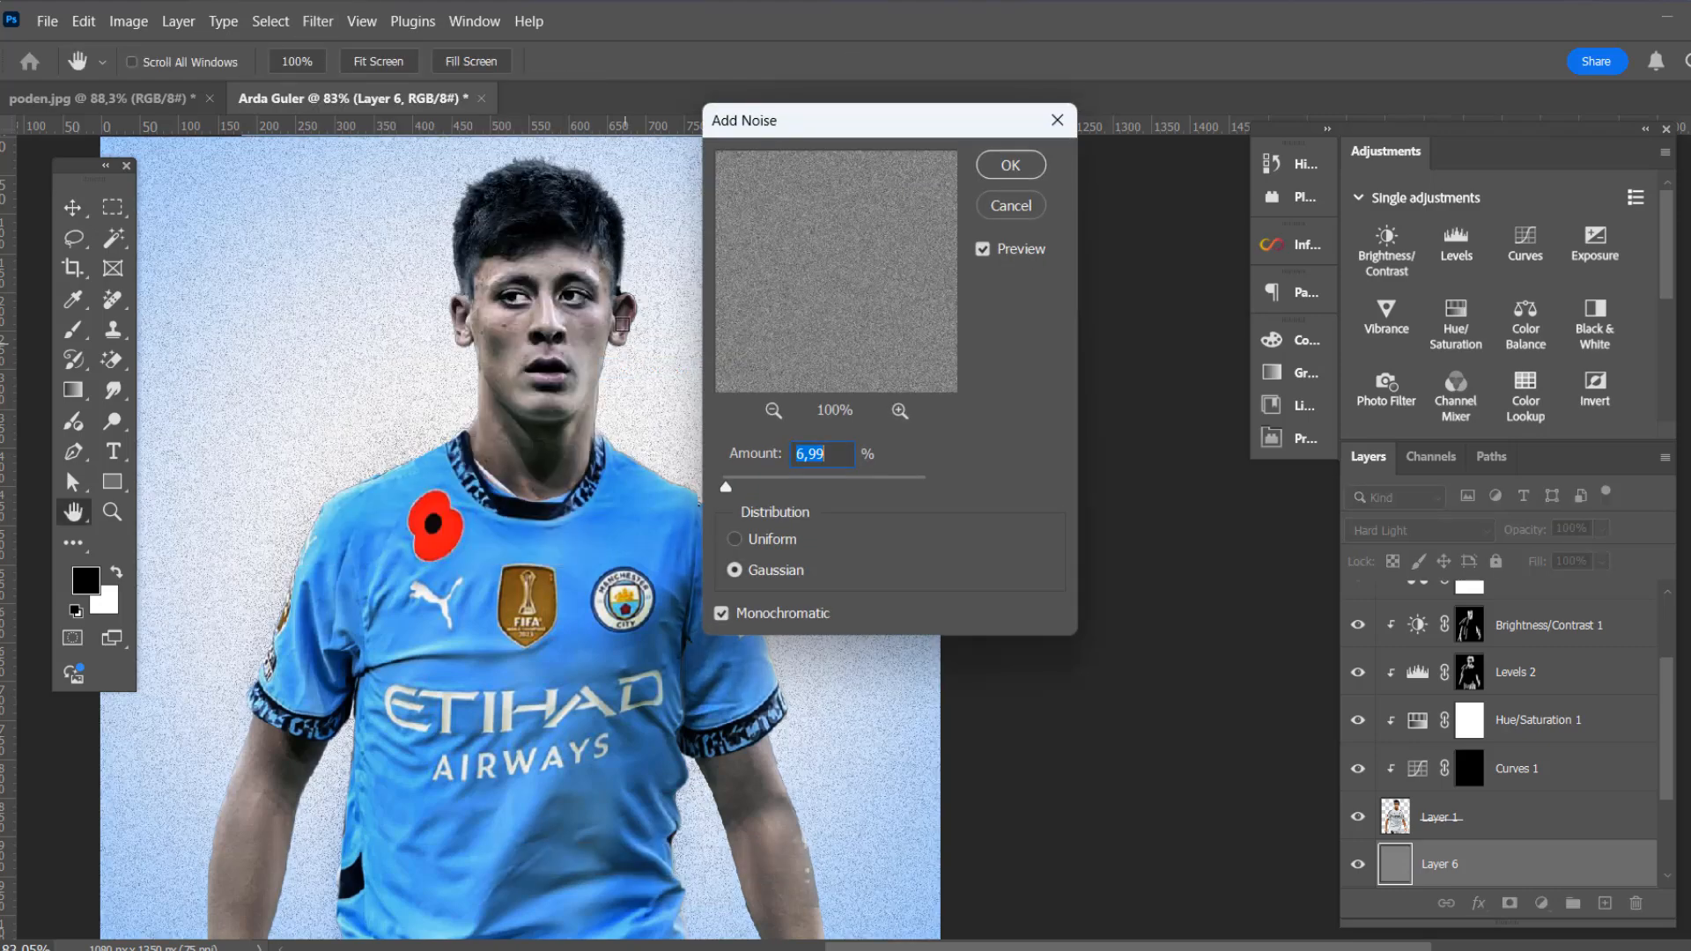
left_click(989, 174)
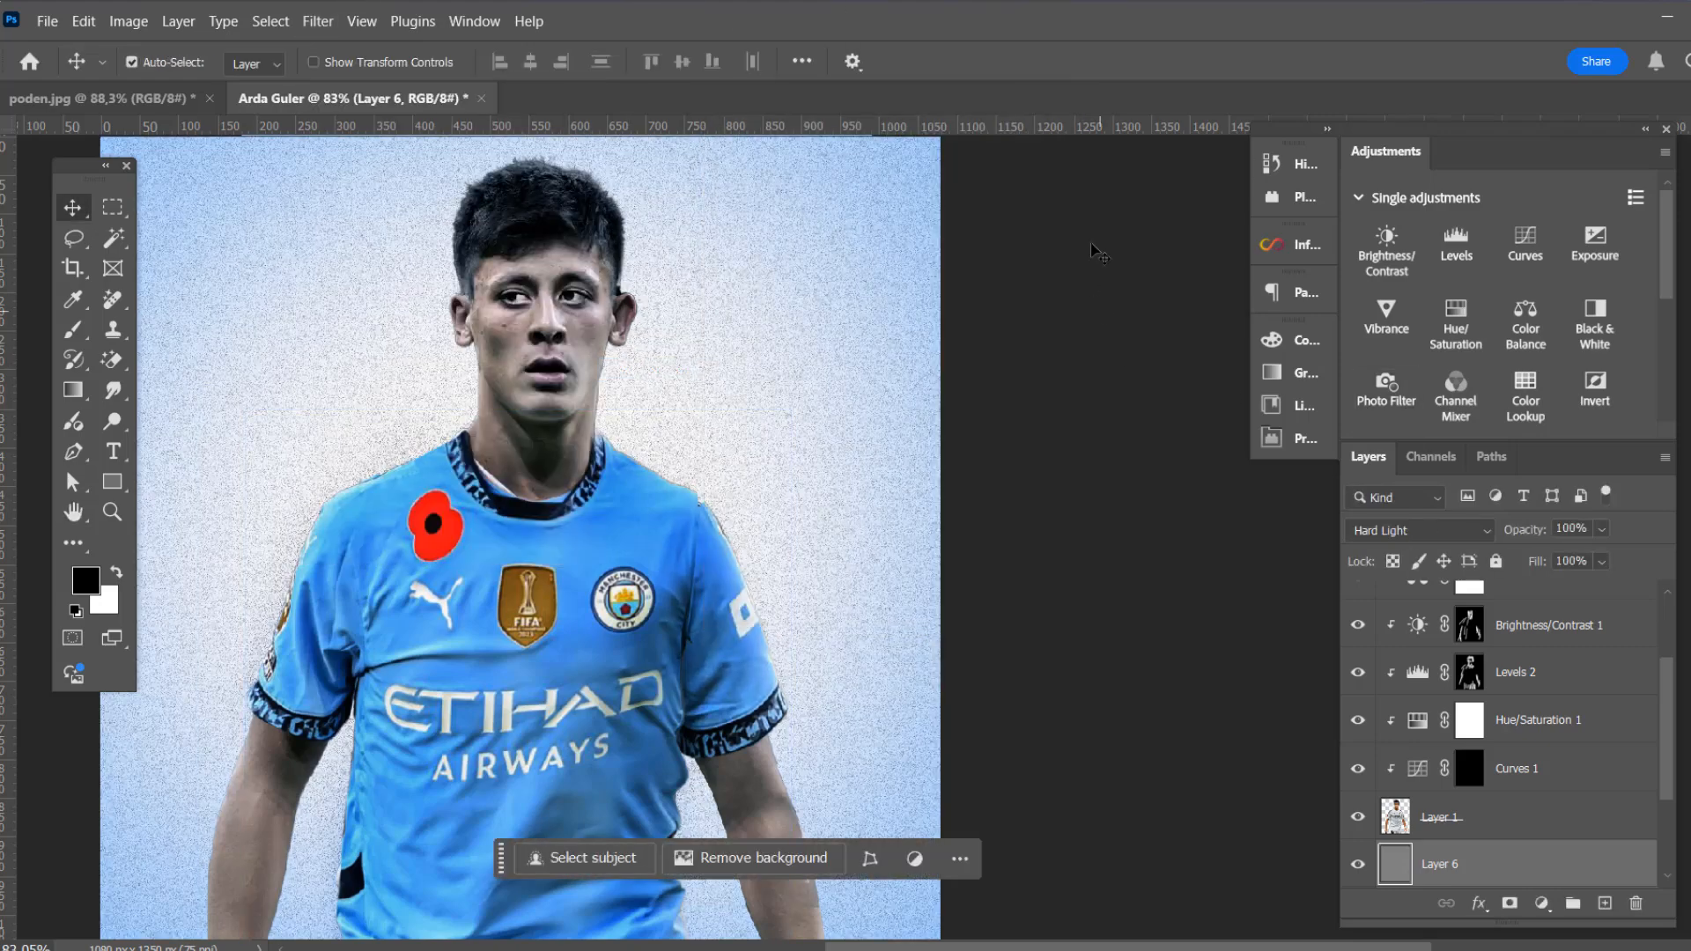
left_click(1601, 528)
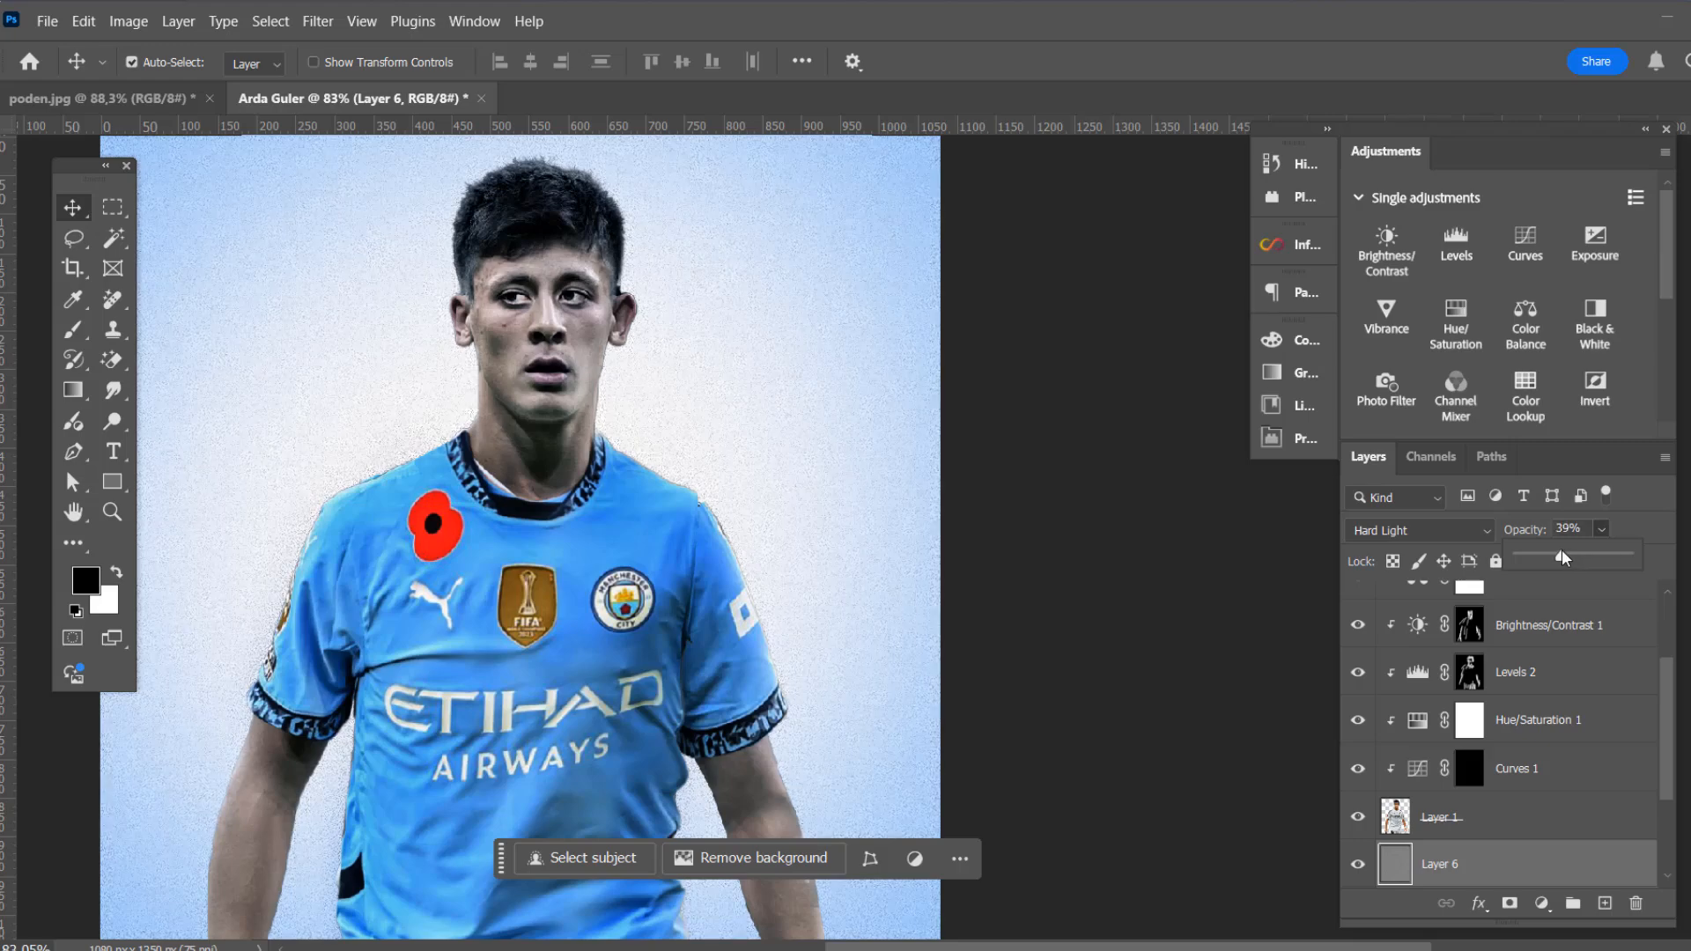
left_click(1168, 476)
scroll(736, 319, "down", 6)
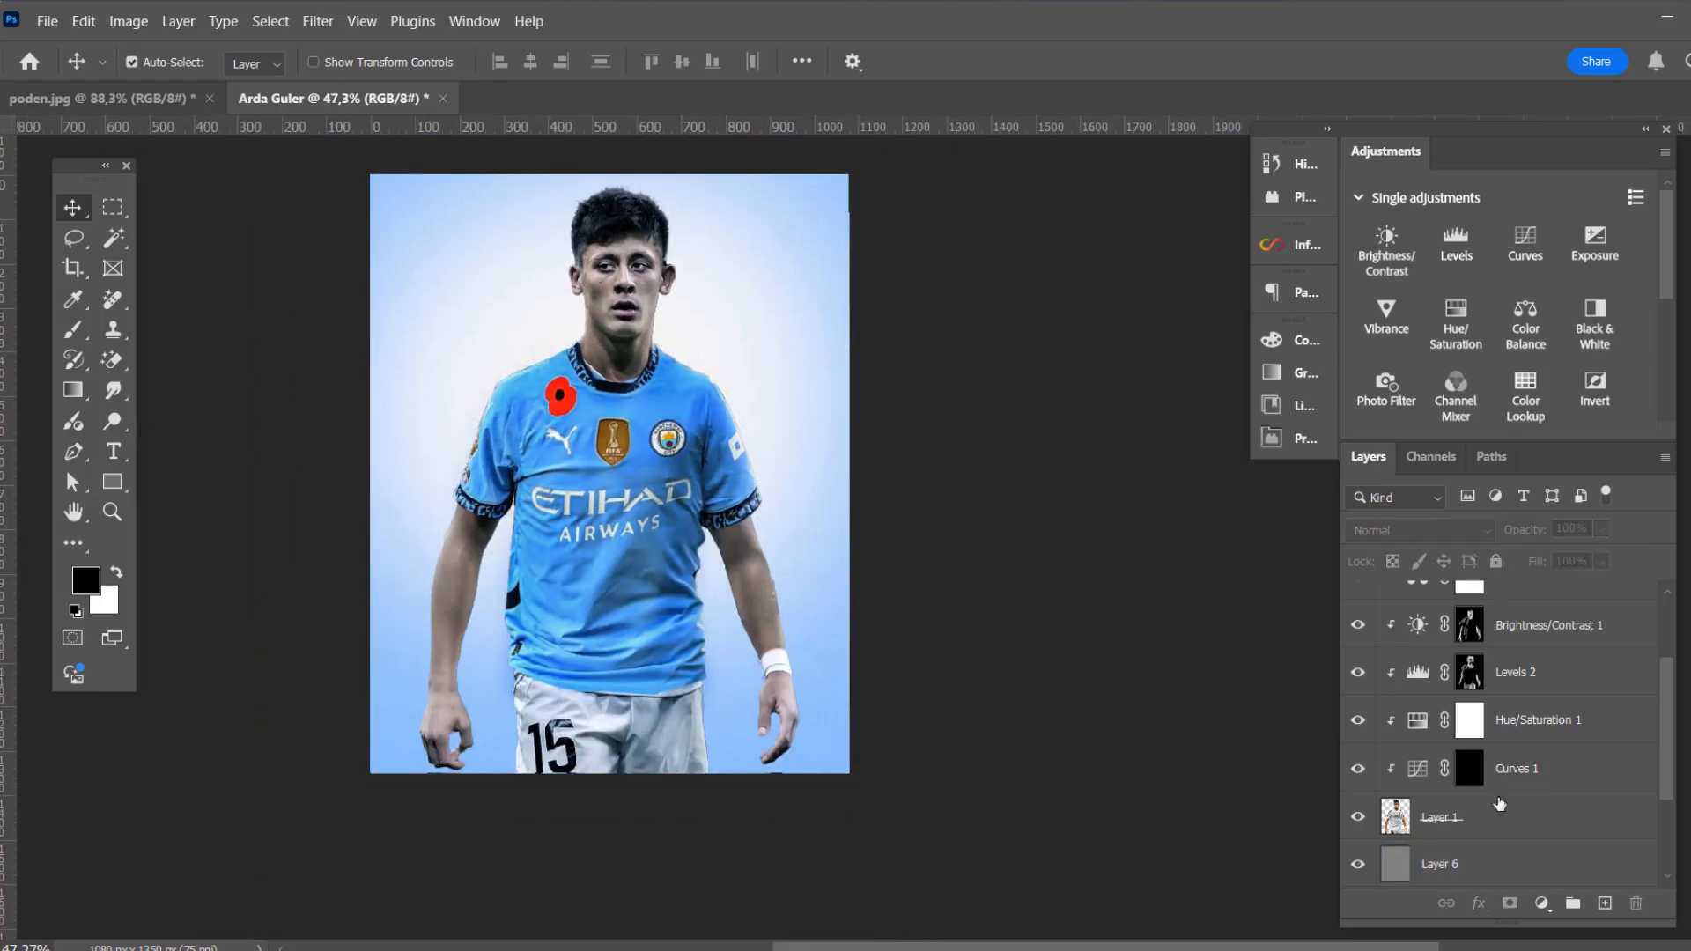
Paint black on the Color Fill 2 mask with a 700 px brush at 23% flow to remove the white glow left of and below the player
scroll(1498, 805, "down", 2)
left_click(1421, 825)
scroll(1361, 775, "down", 1)
left_click(1359, 768)
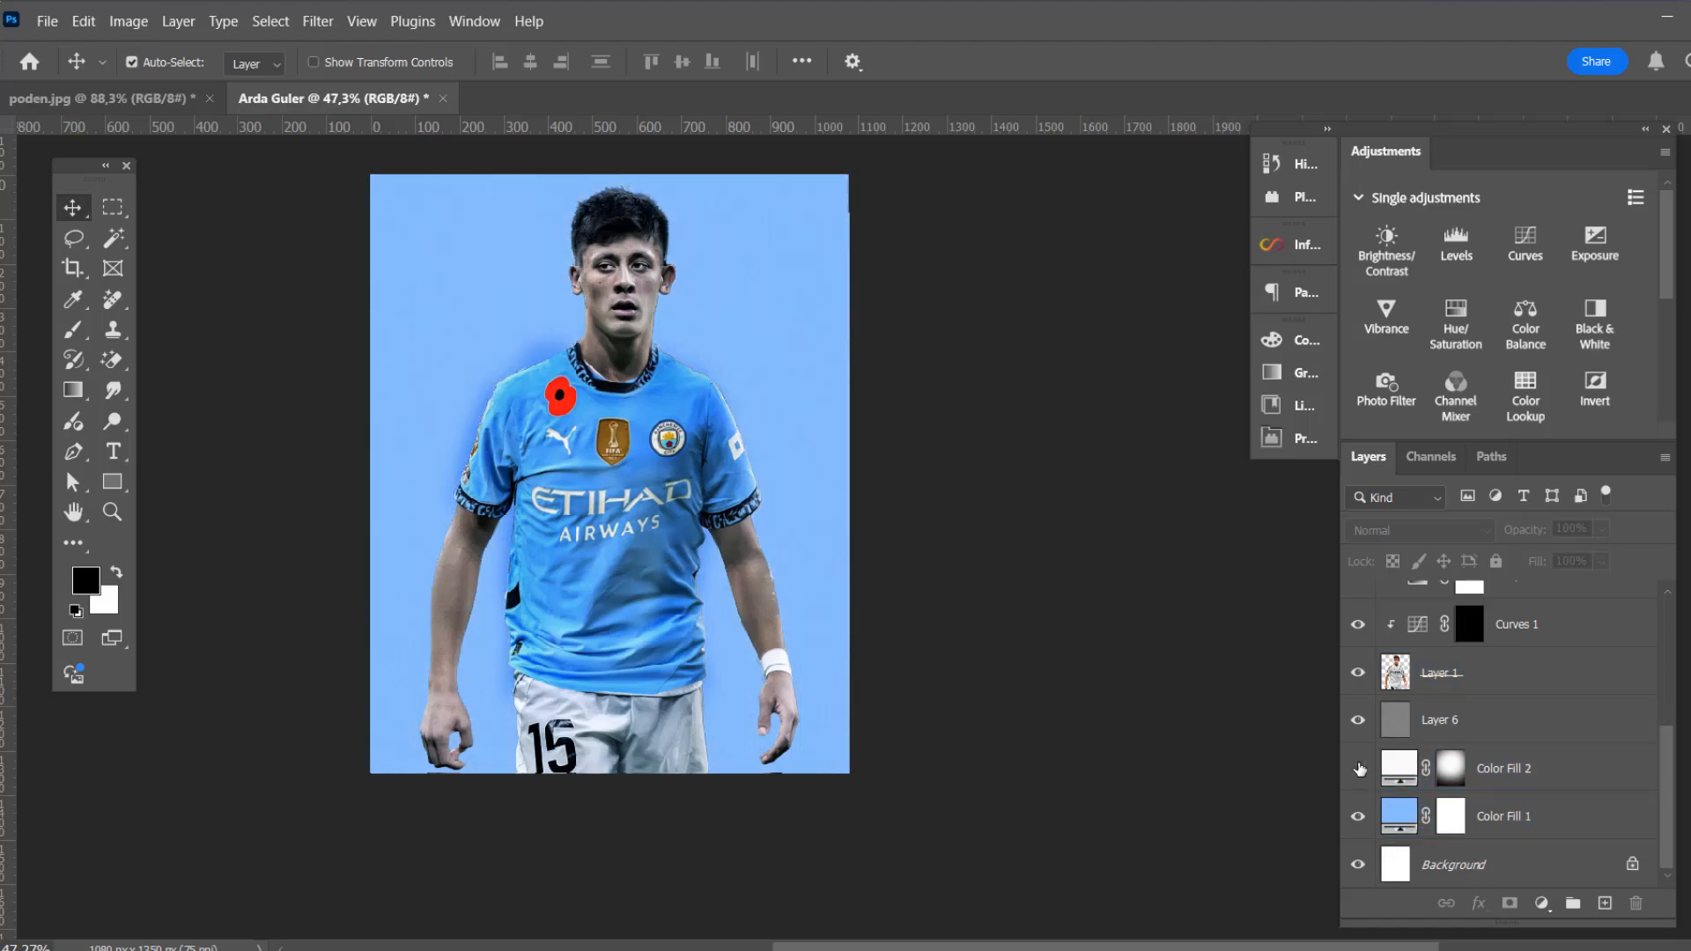
left_click(1359, 768)
left_click(1454, 770)
left_click(75, 605)
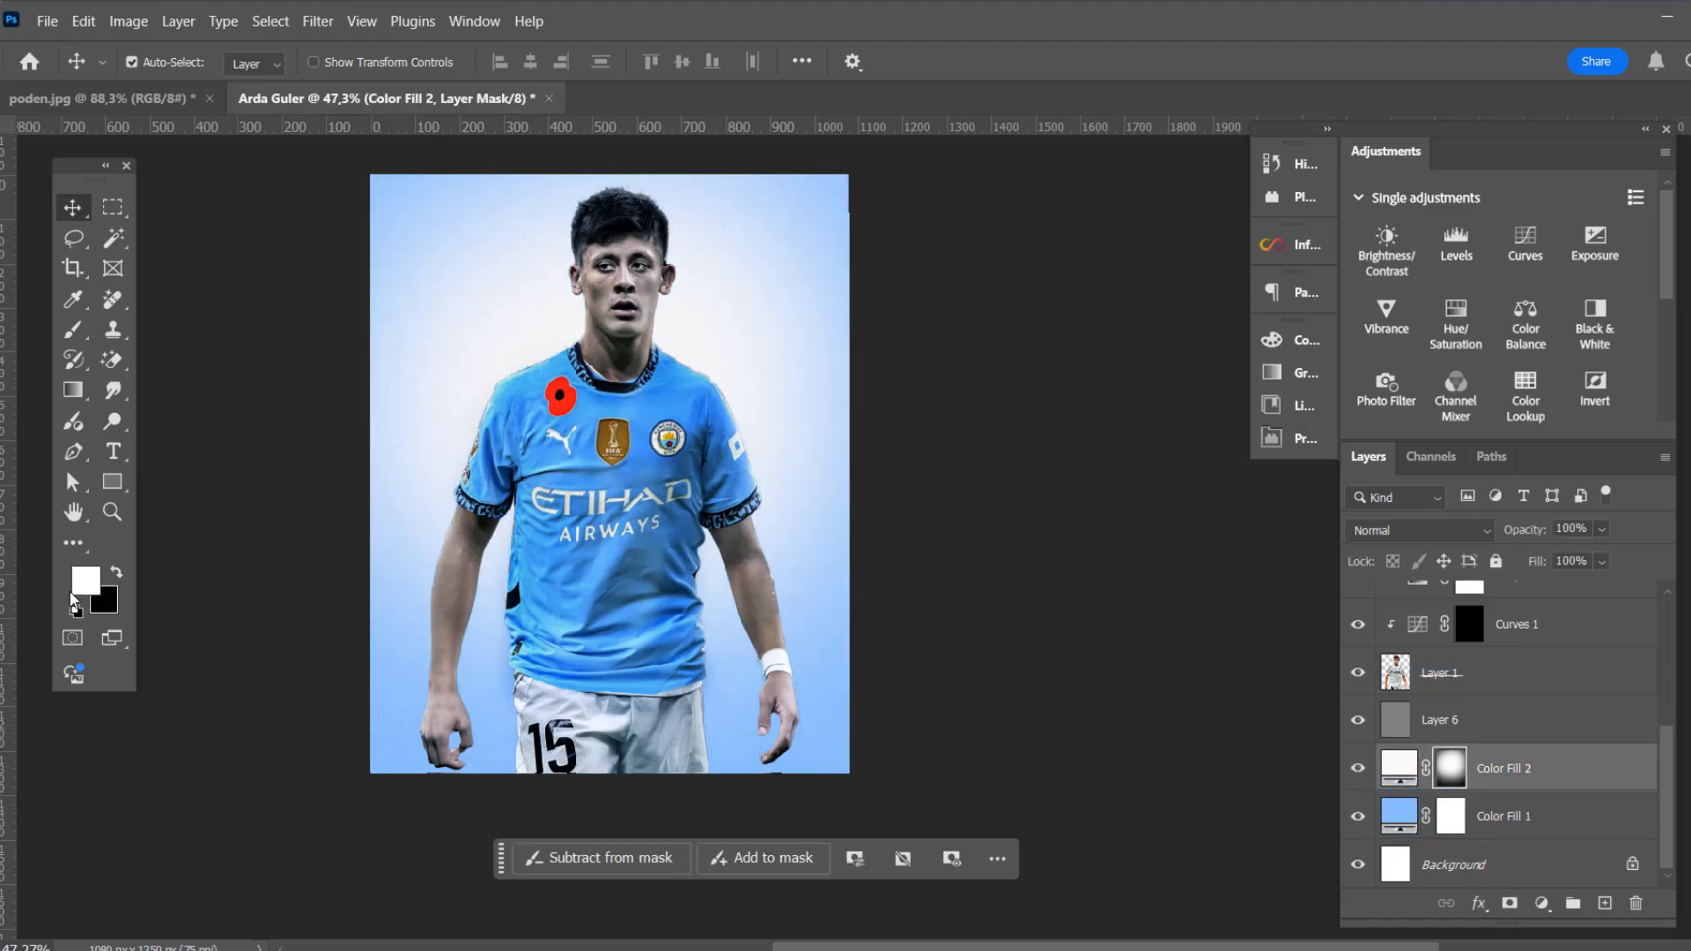
left_click(74, 333)
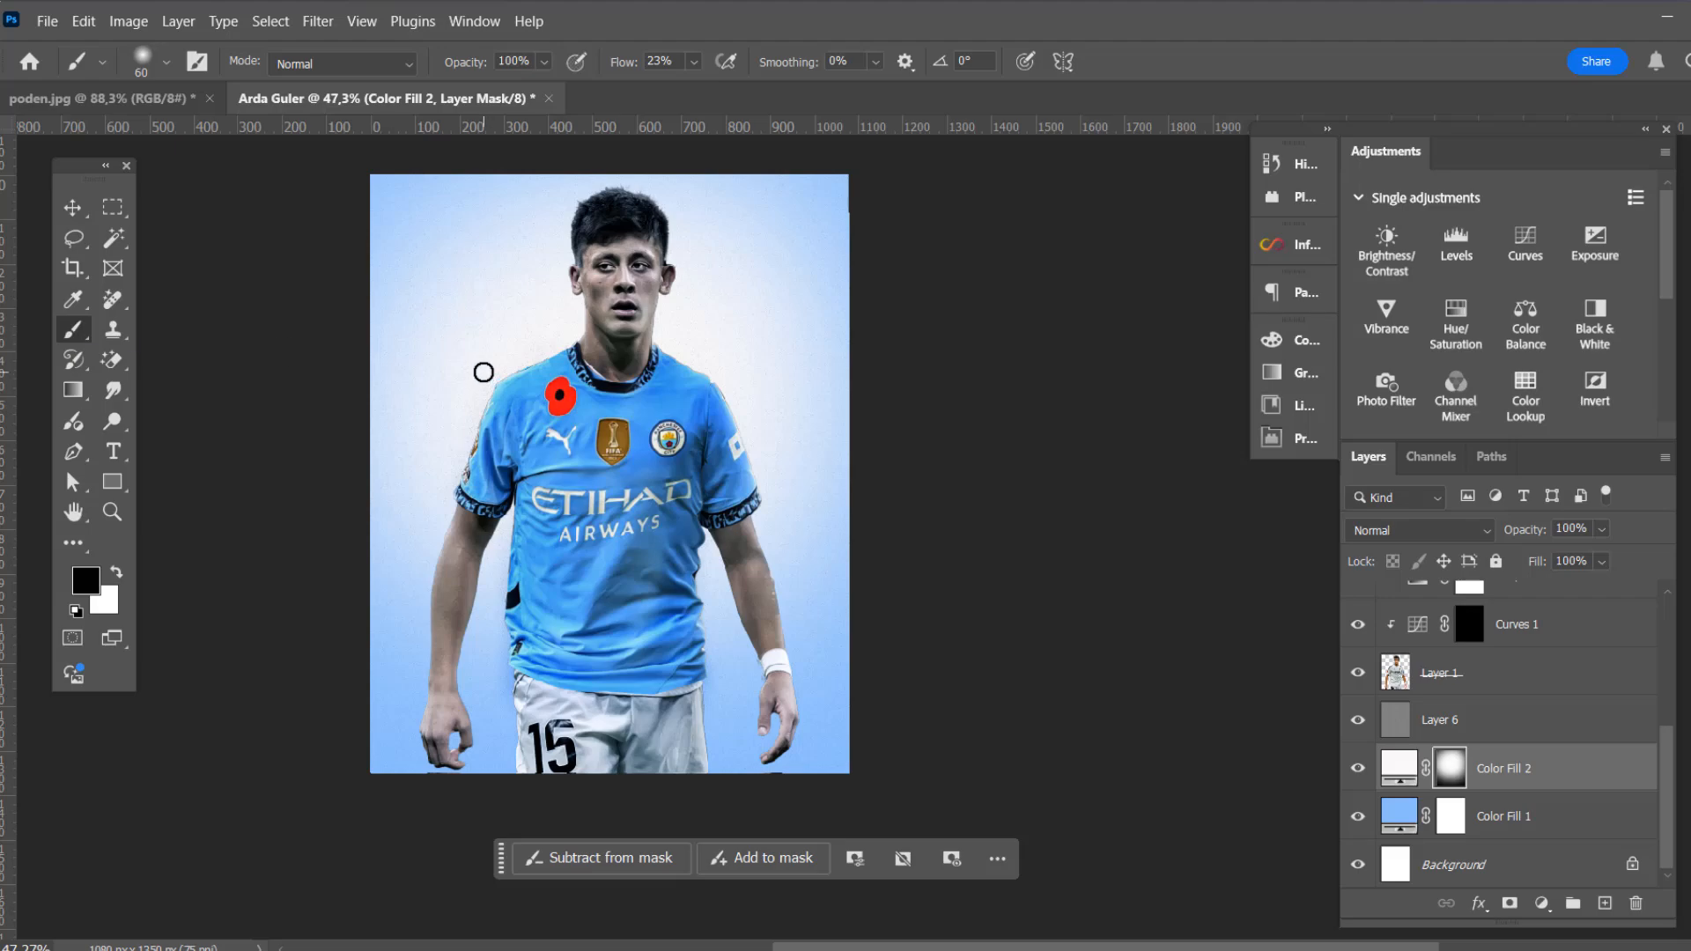
key("bracketright")
key("bracketright")
key("bracketright")
key("bracketright")
key("bracketright")
key("bracketright")
key("bracketright")
key("bracketright")
key("bracketright")
key("bracketright")
key("bracketright")
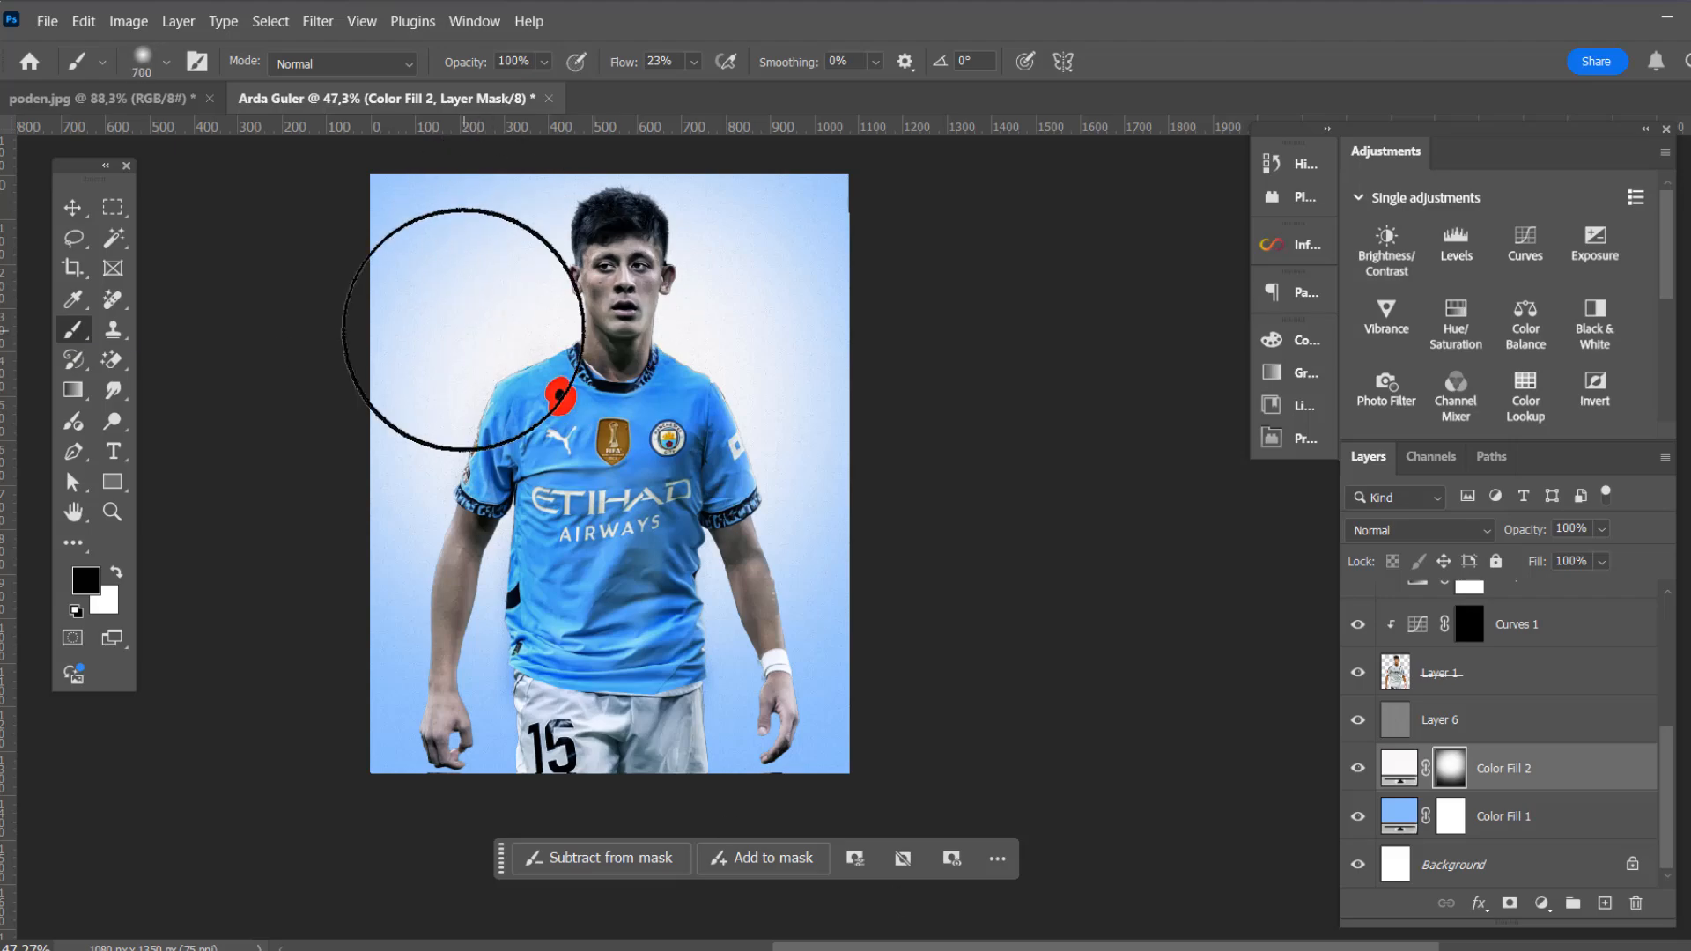
mouse_move(421, 421)
left_mouse_down()
mouse_move(385, 378)
mouse_move(452, 490)
left_mouse_up()
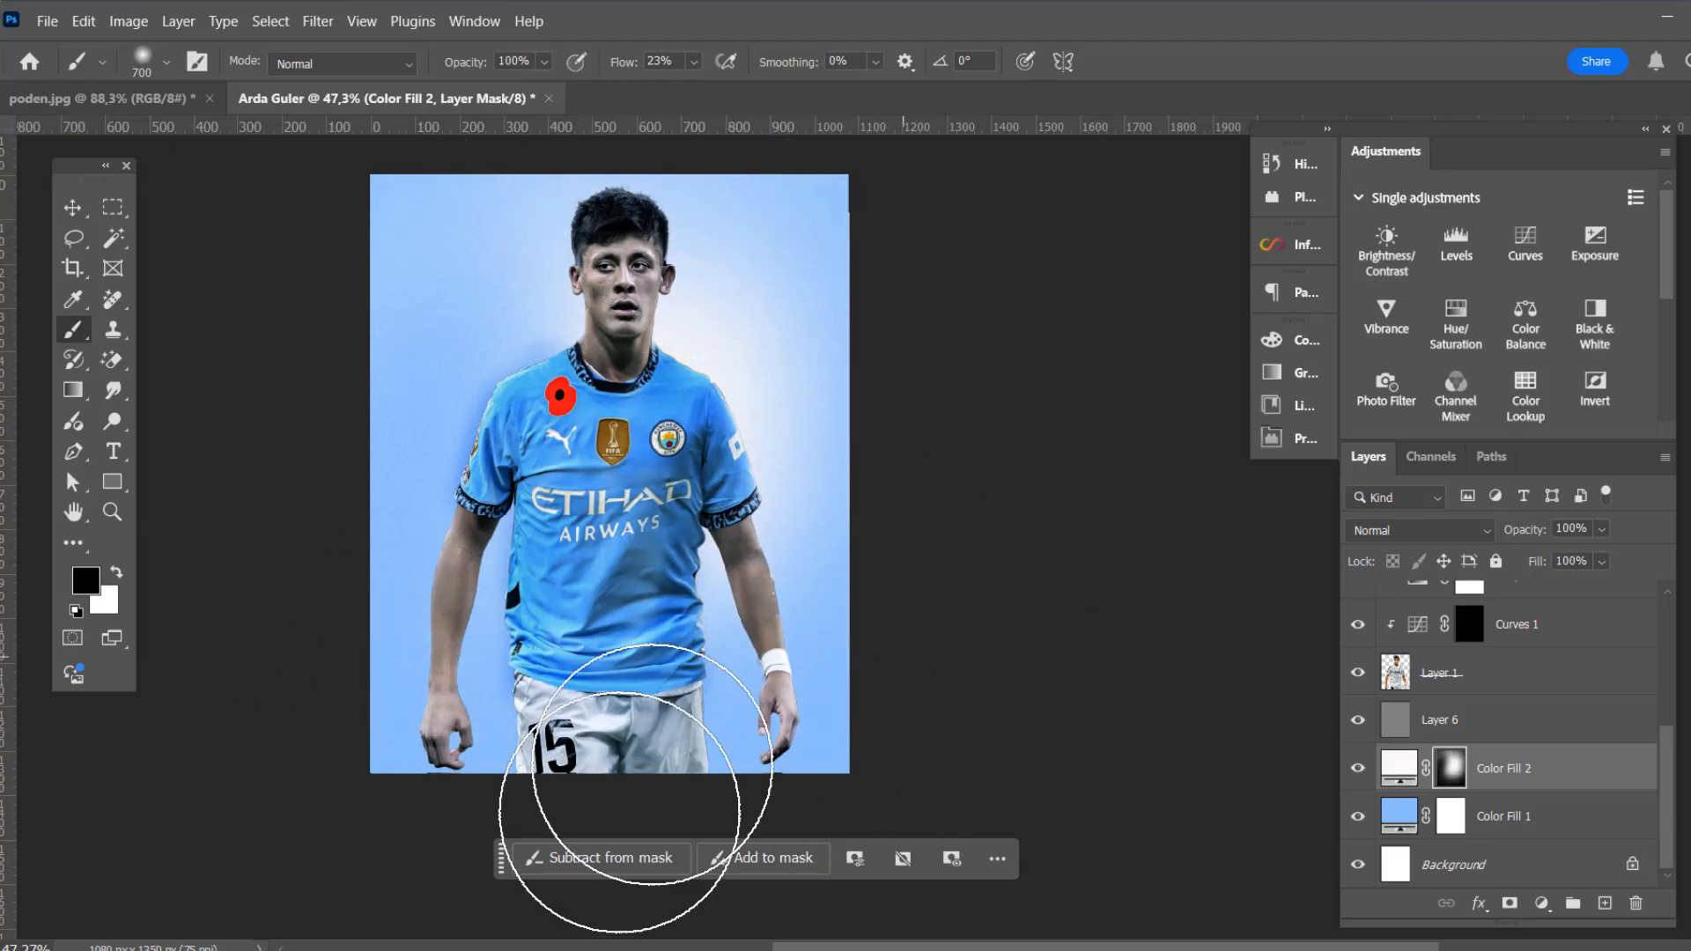
scroll(493, 546, "up", 2)
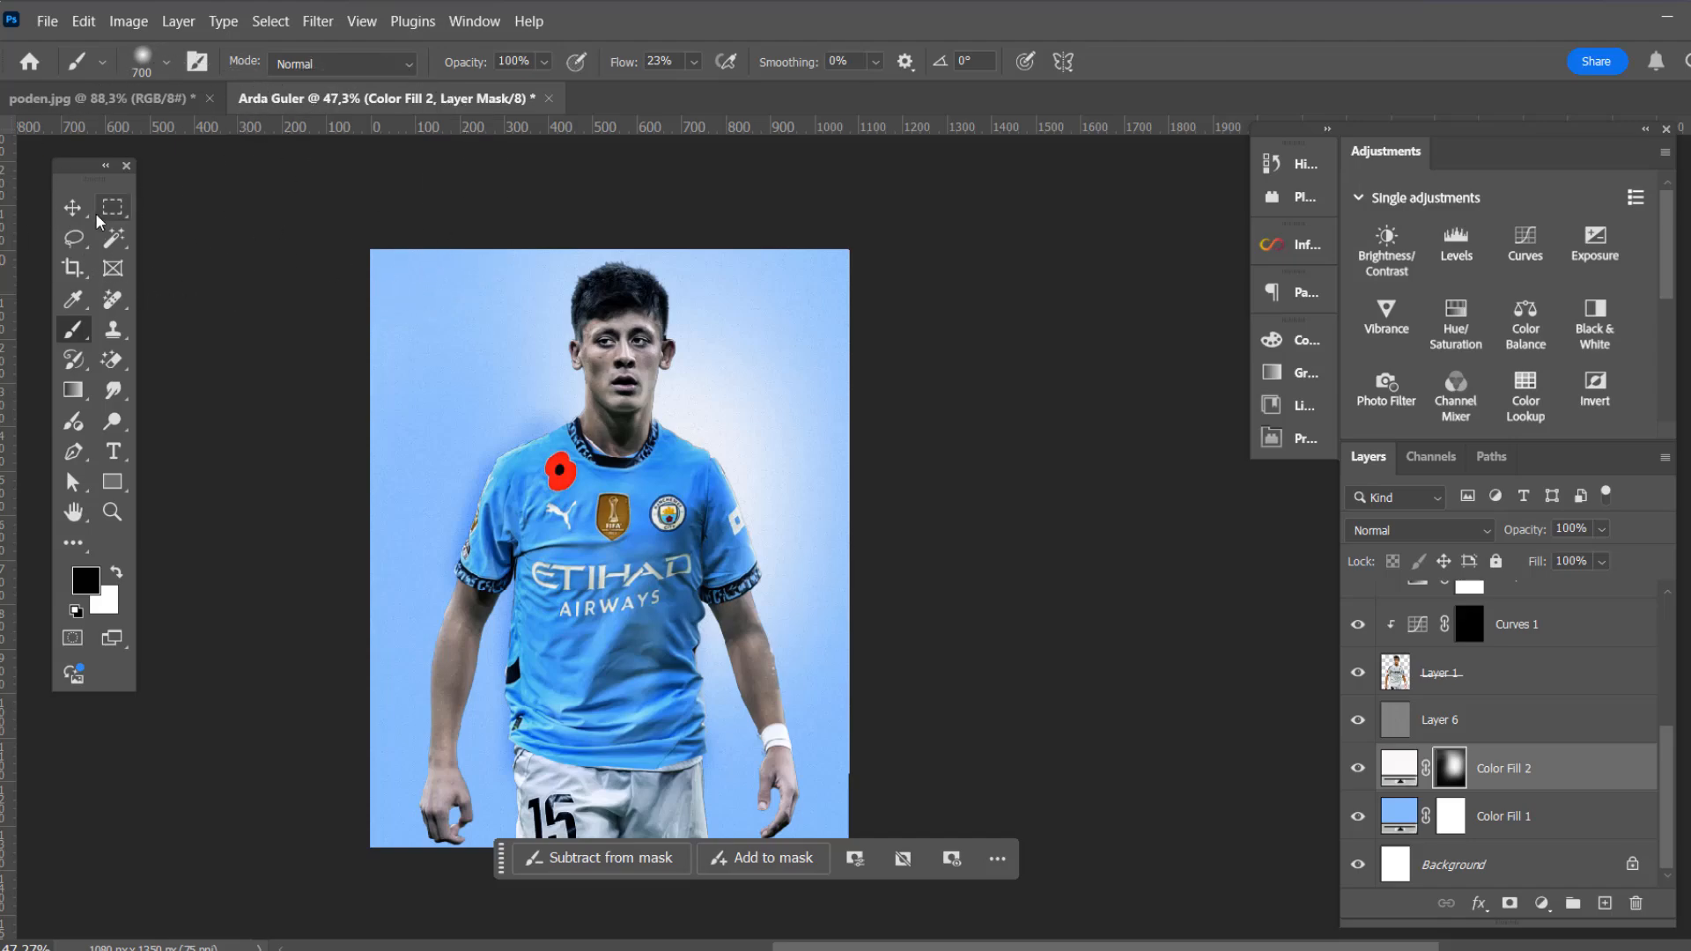
Create a new layer above Levels 1 and stamp all visible layers into it
left_click(73, 207)
scroll(649, 434, "up", 4)
scroll(1515, 705, "up", 8)
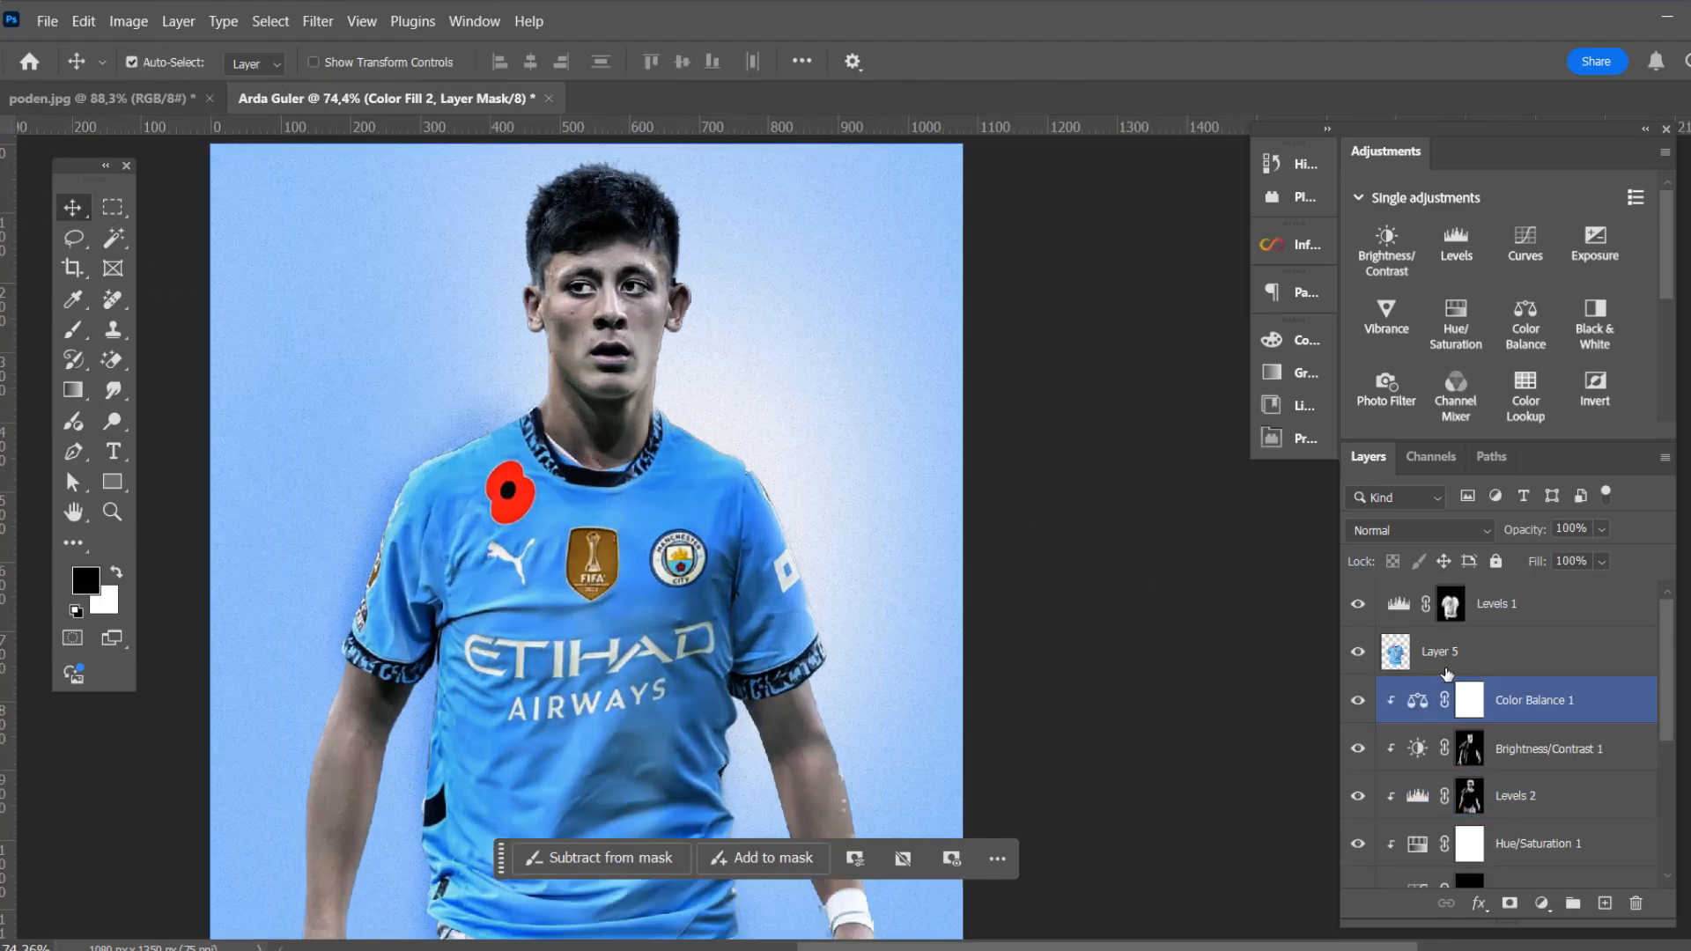
left_click(1540, 614)
left_click(1605, 903)
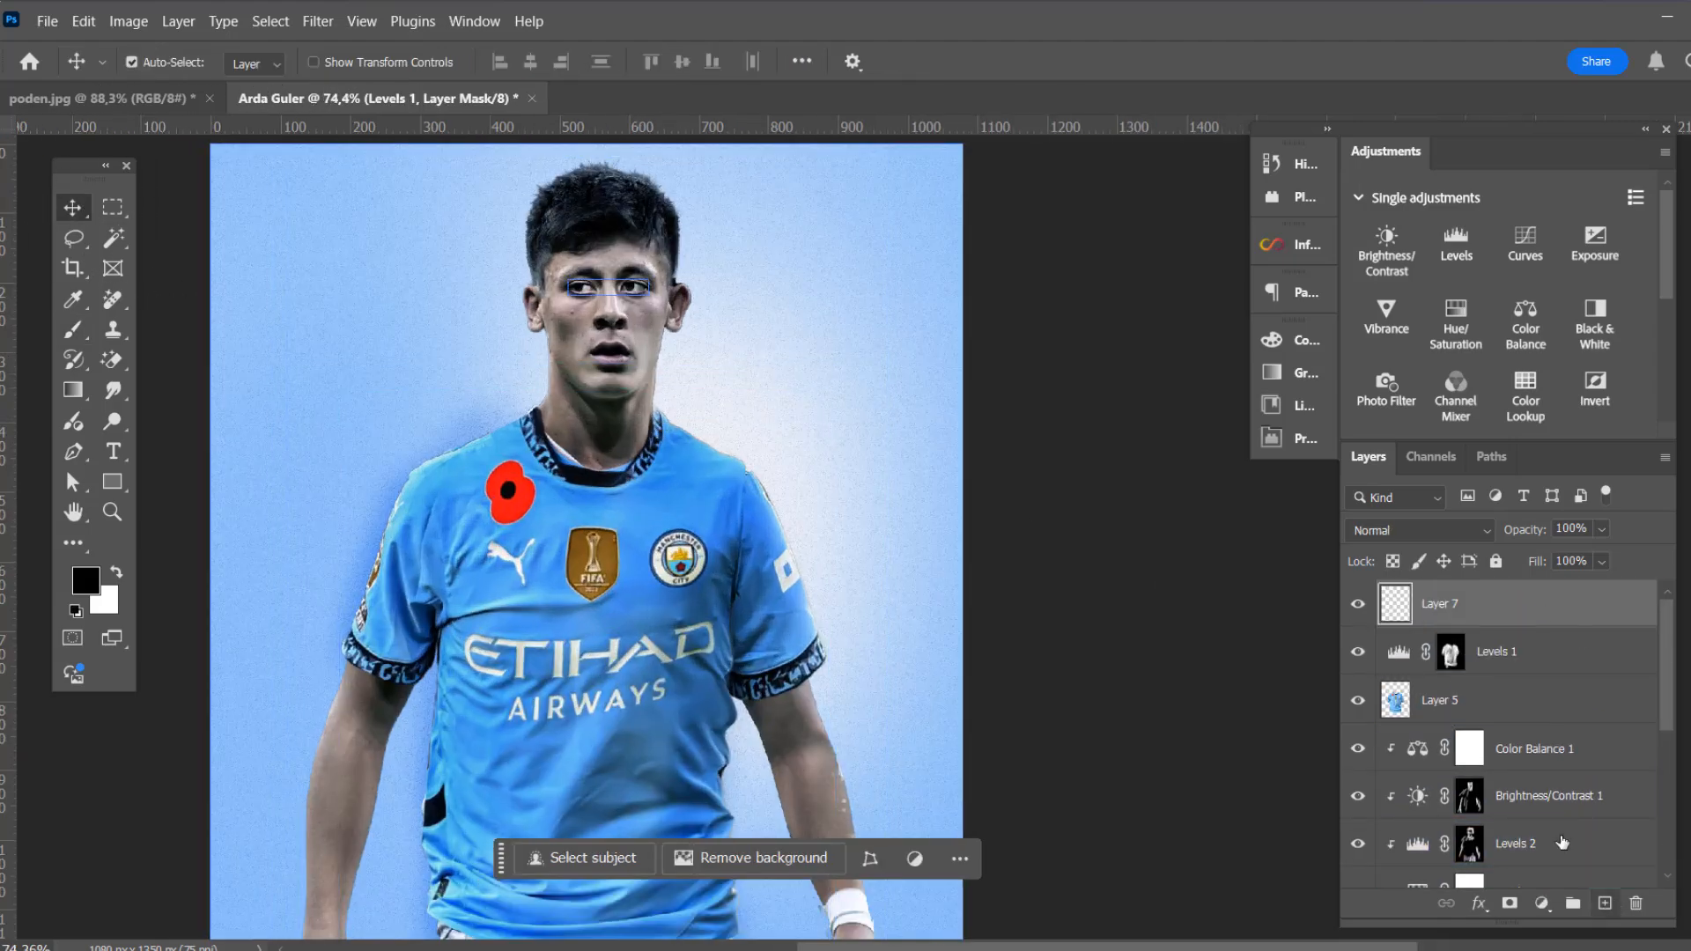
key("ctrl+alt+shift+e")
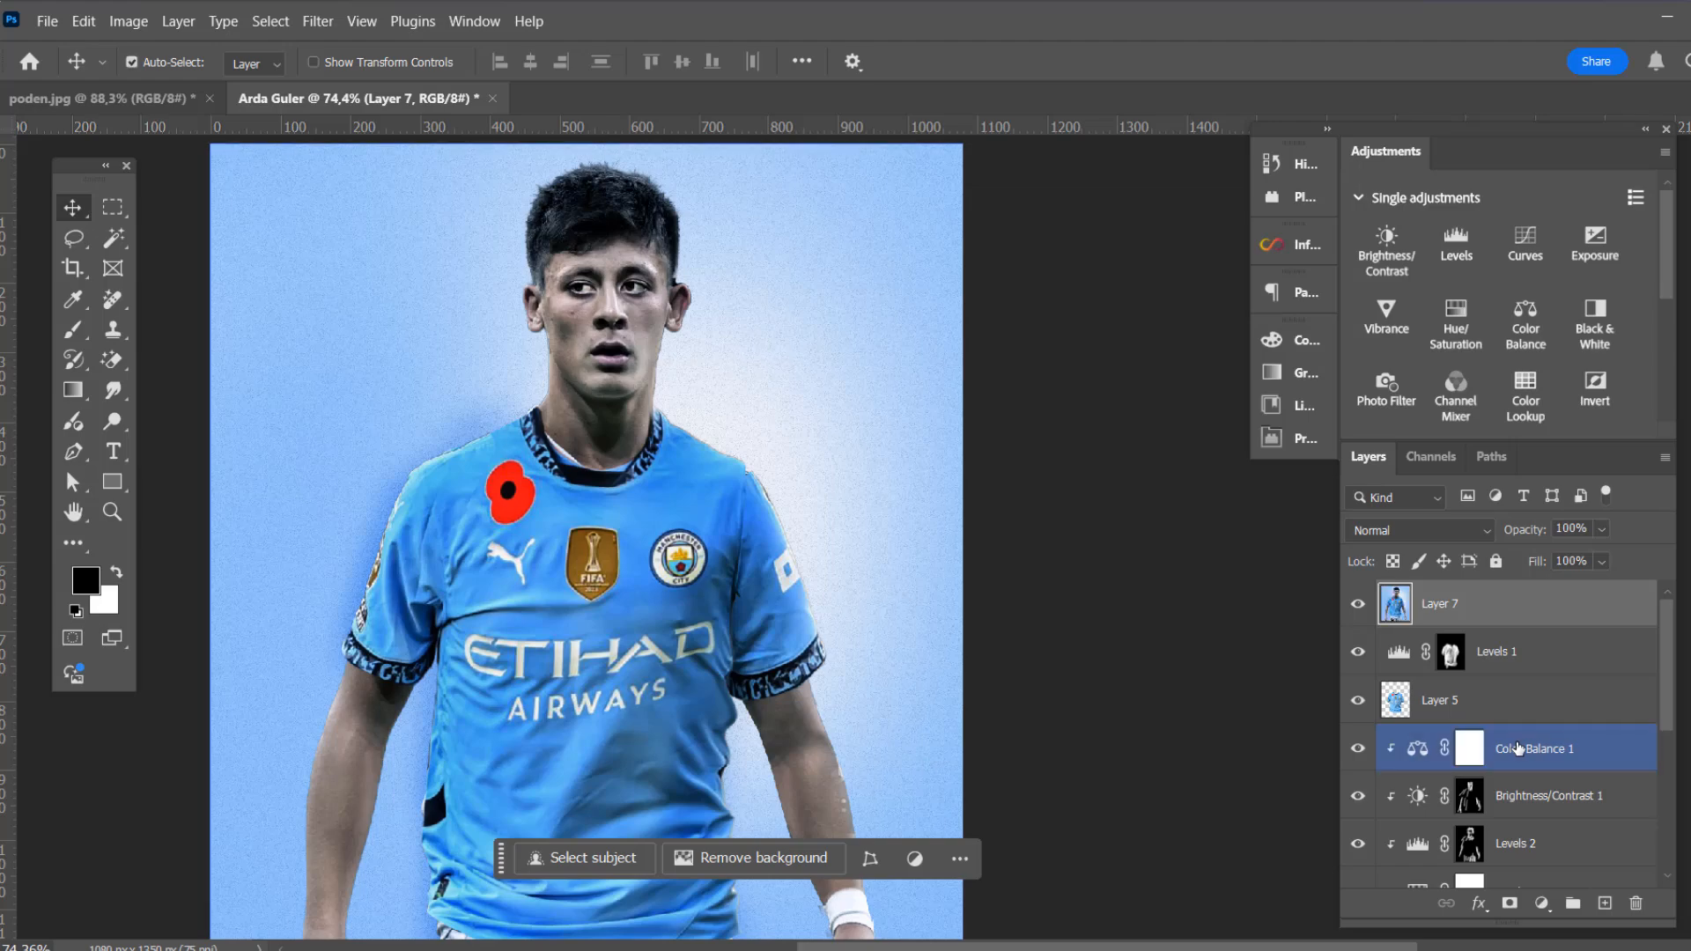
Add a Color Lookup adjustment above the merged layer and load the 3Strip.look 3D LUT
scroll(568, 421, "down", 3)
left_click(1543, 904)
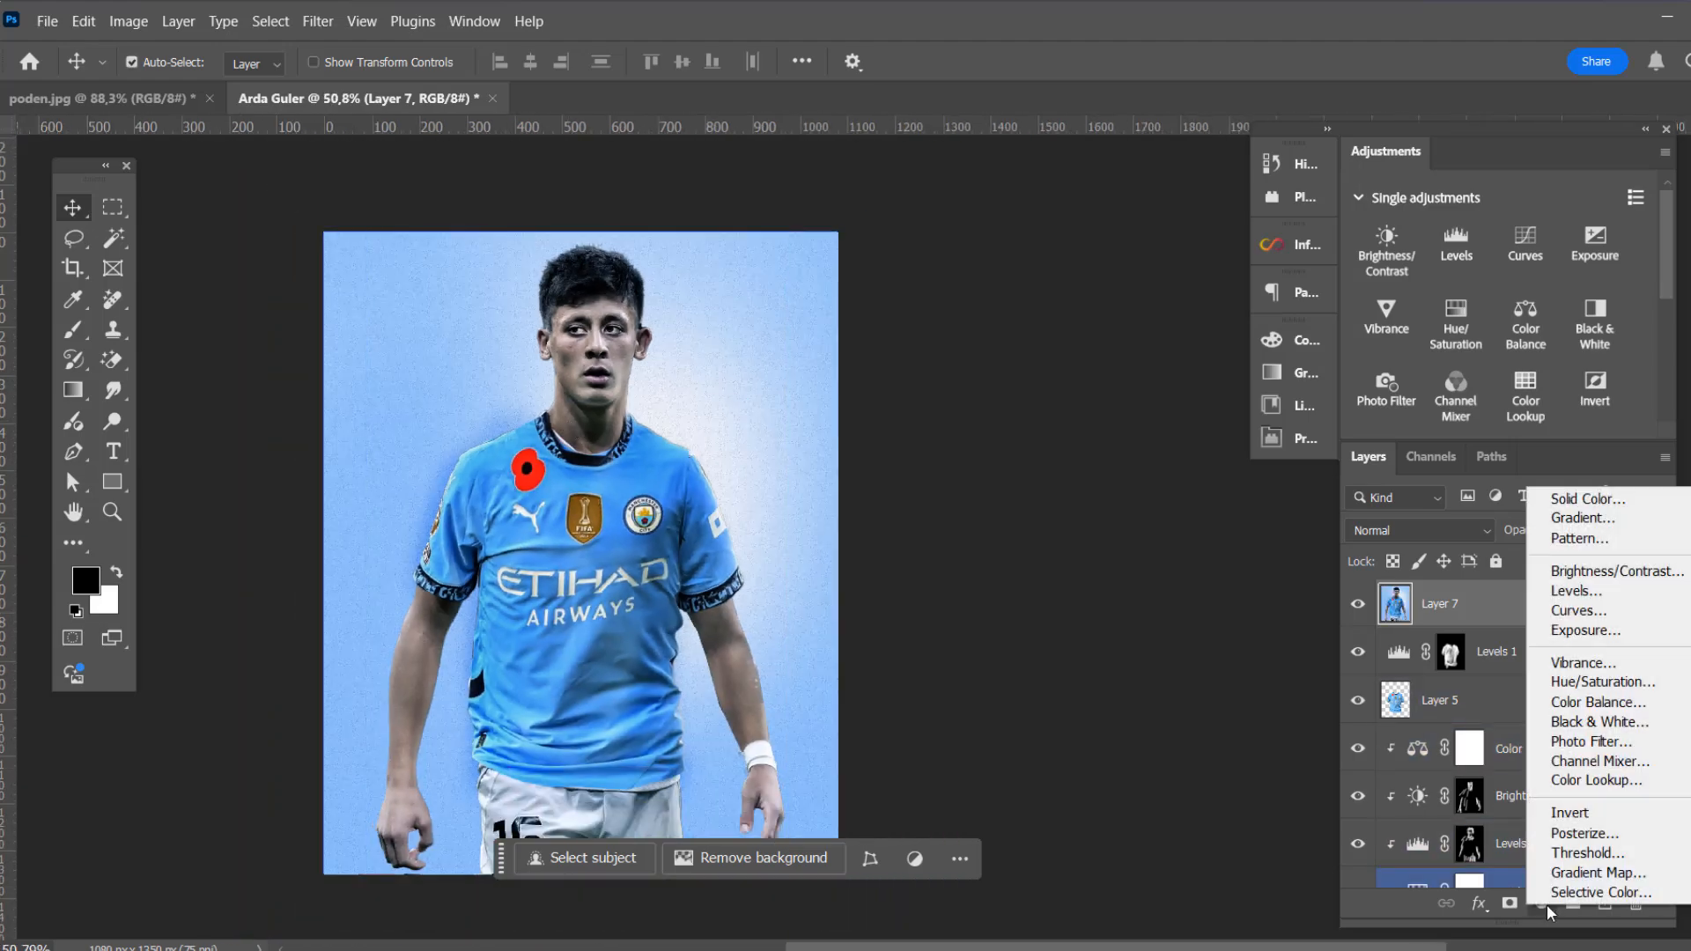
left_click(1589, 782)
left_click(1145, 408)
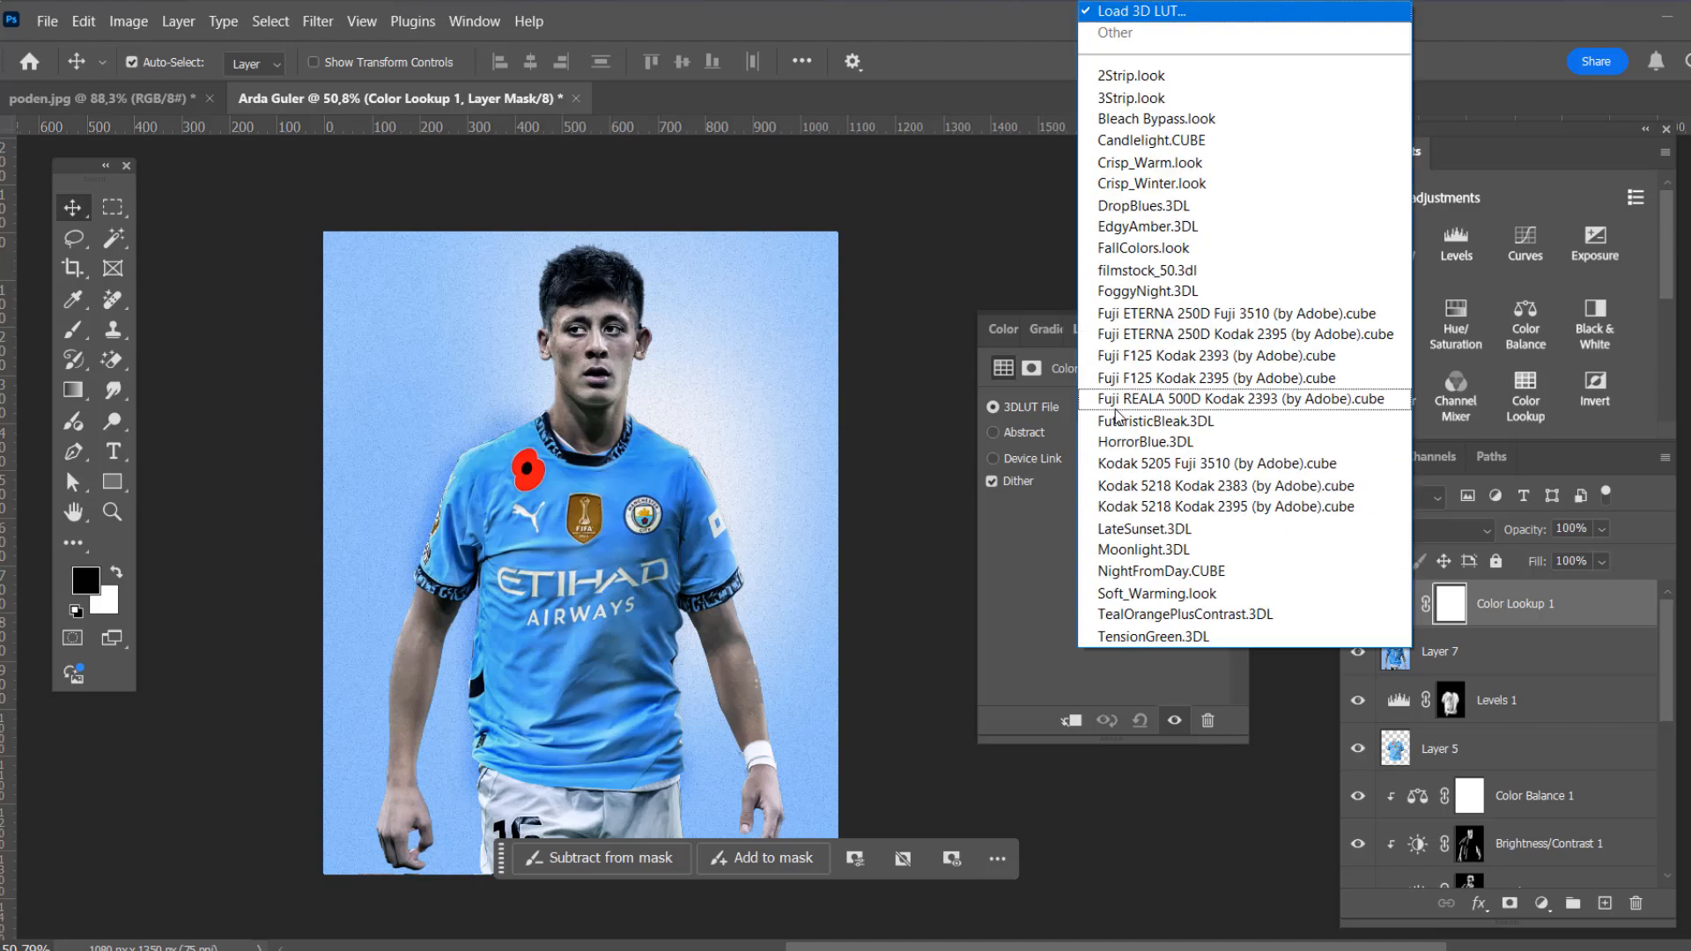
left_click(1146, 204)
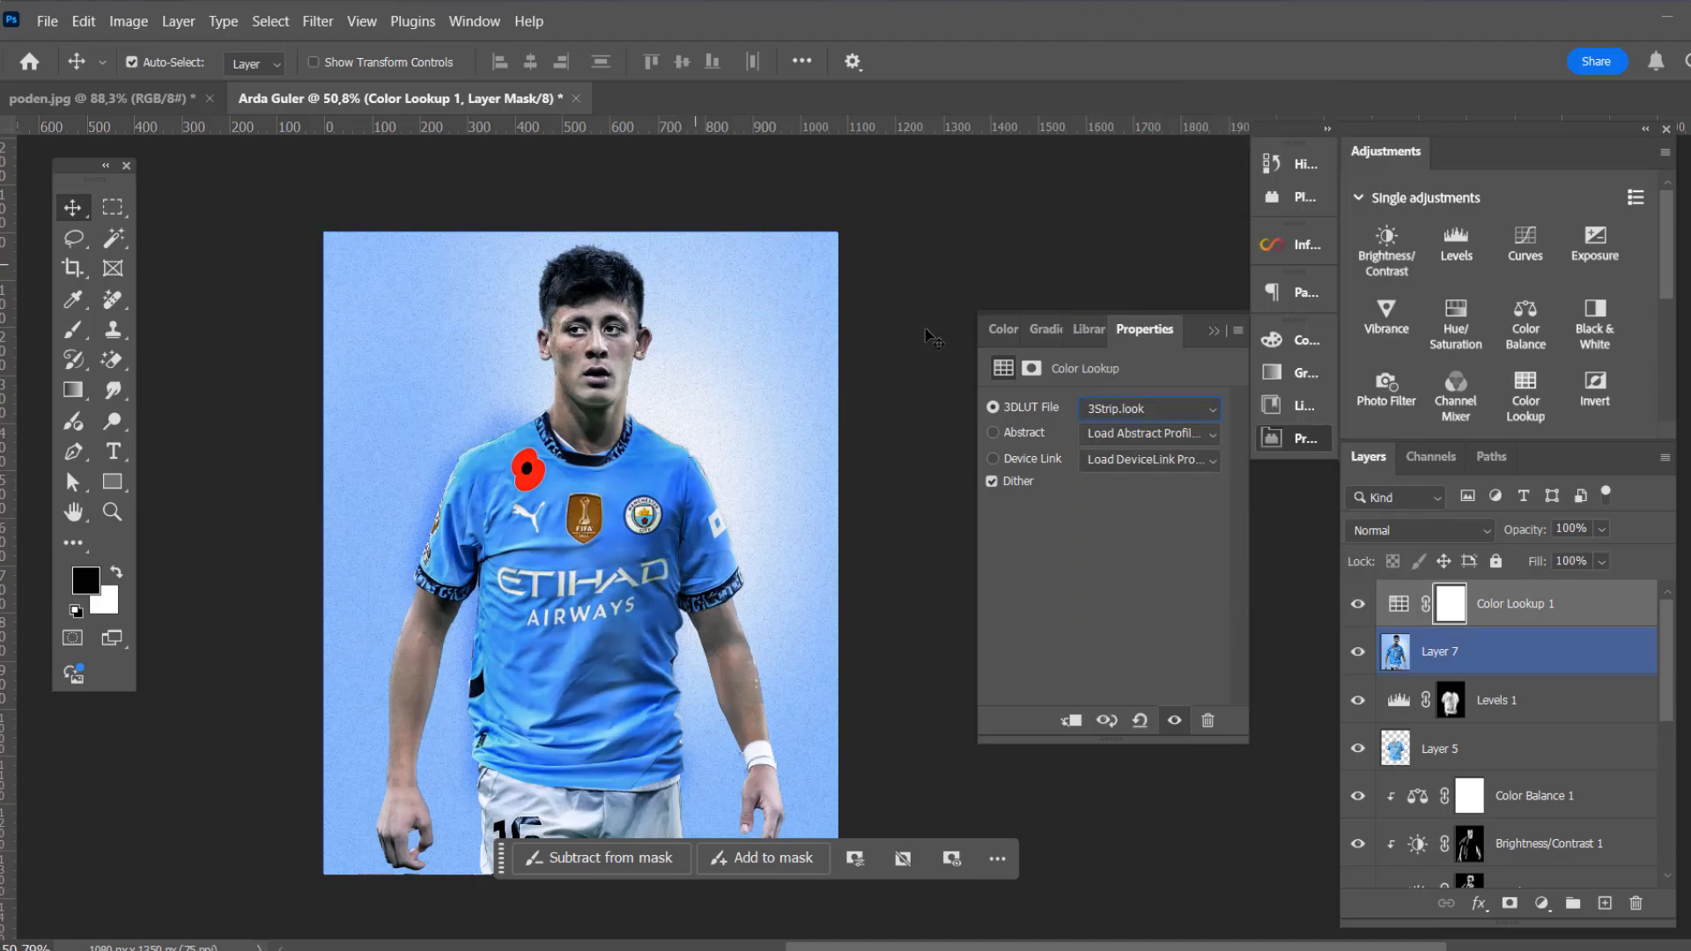
Turn the Color Lookup 1 adjustment off and on to compare the image with and without the 3Strip.look grading
left_click(1358, 604)
left_click(1358, 604)
scroll(613, 308, "up", 7)
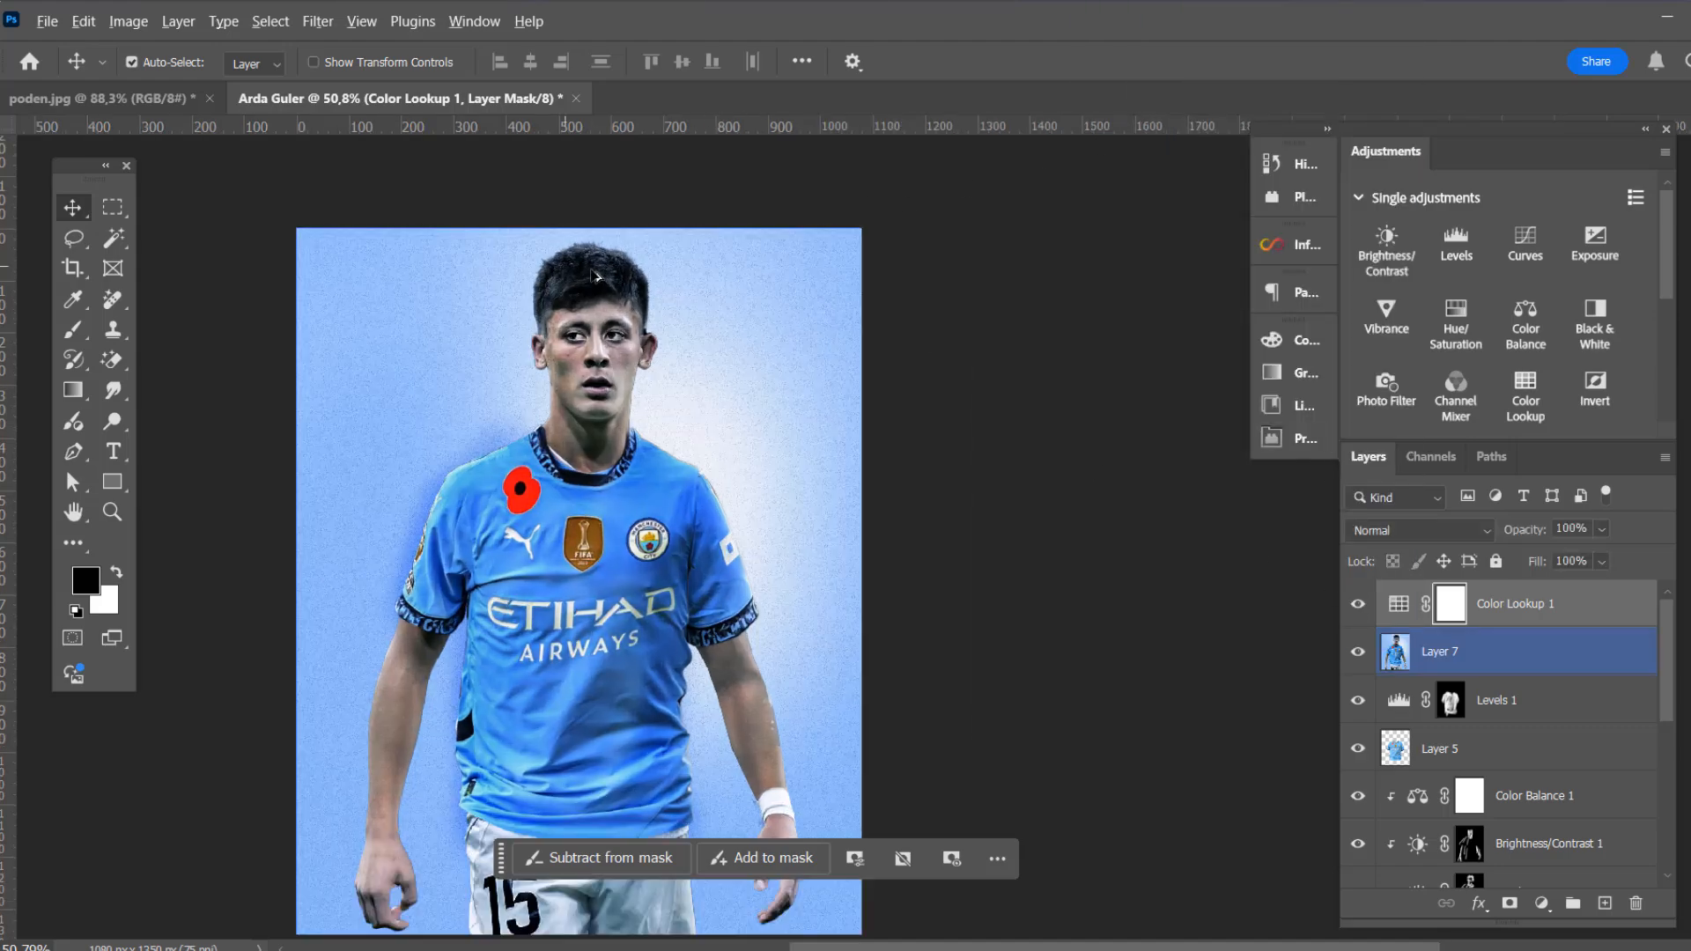
scroll(611, 308, "down", 4)
scroll(616, 326, "down", 3)
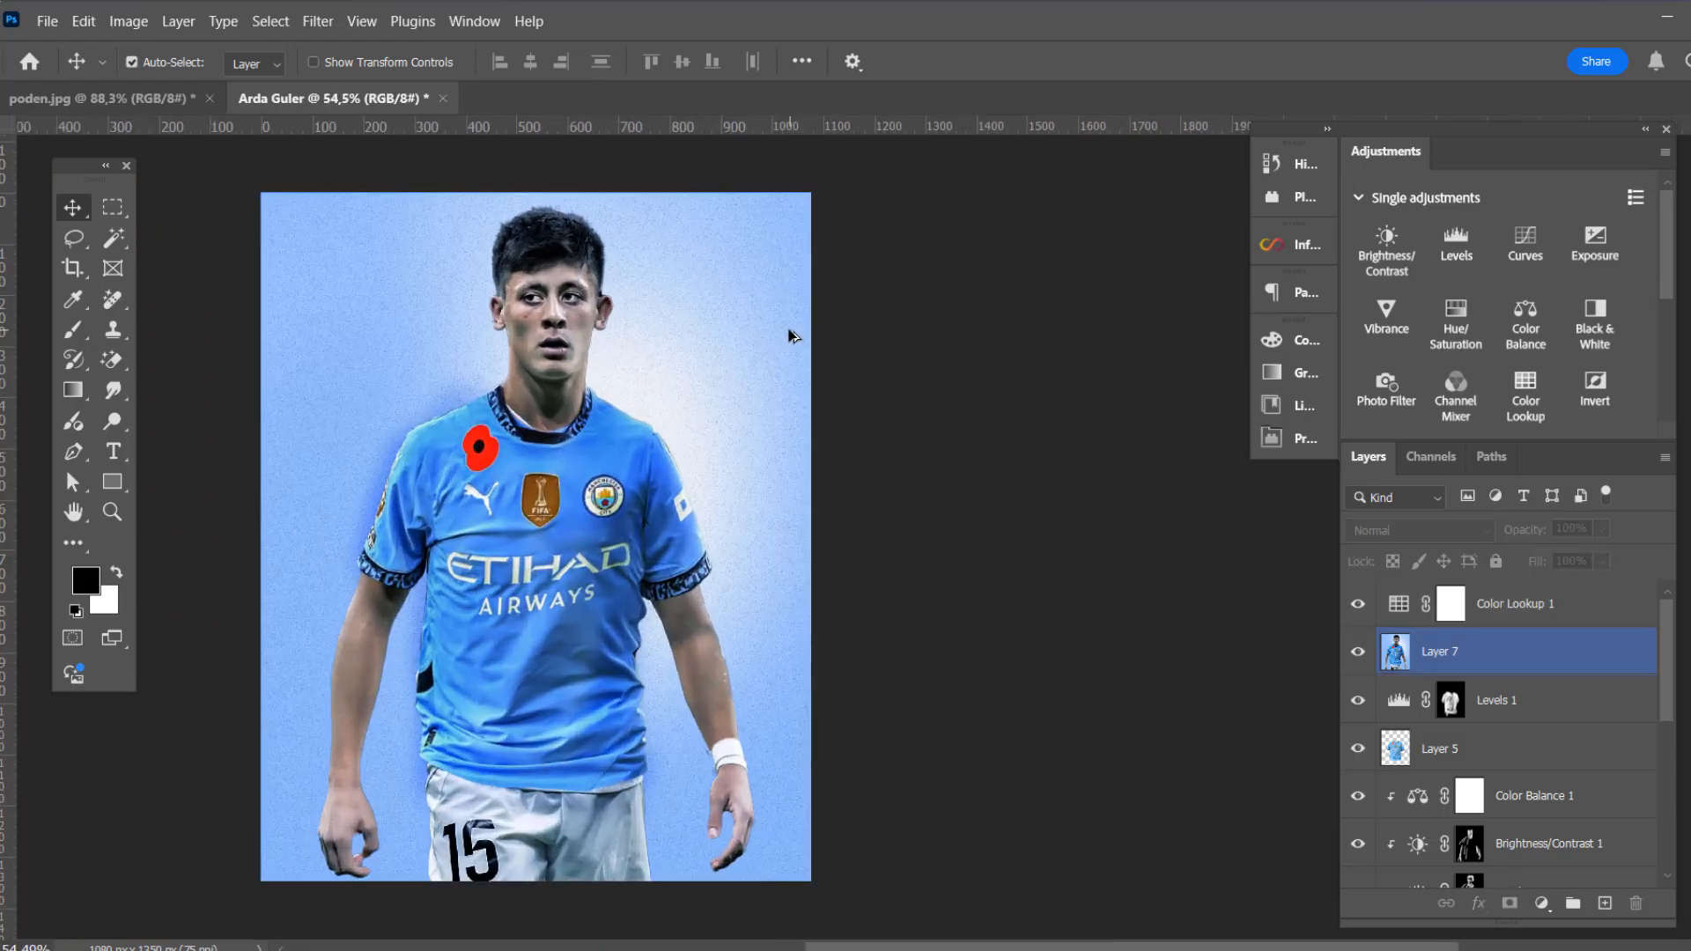
Examine the graded composite in full and up close, checking the player's face, neck, shirt and surrounding background glow
left_click(887, 355)
left_click(782, 344)
left_click_drag(805, 451, 849, 429)
scroll(628, 288, "up", 4)
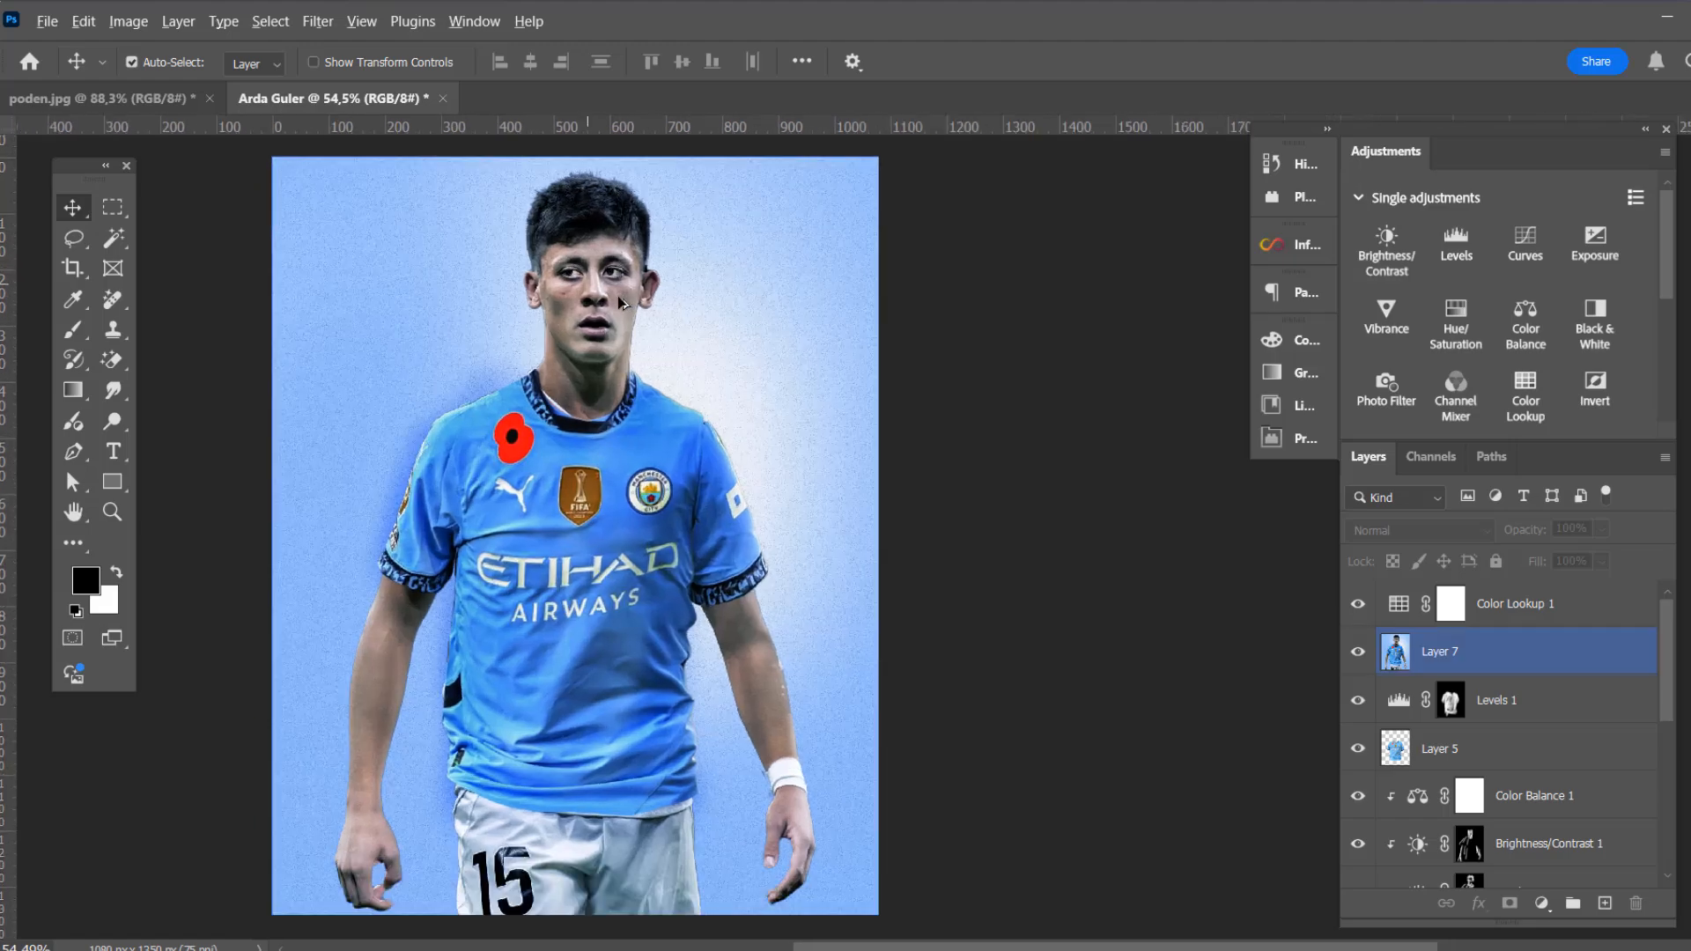
scroll(669, 317, "down", 3)
scroll(628, 288, "up", 3)
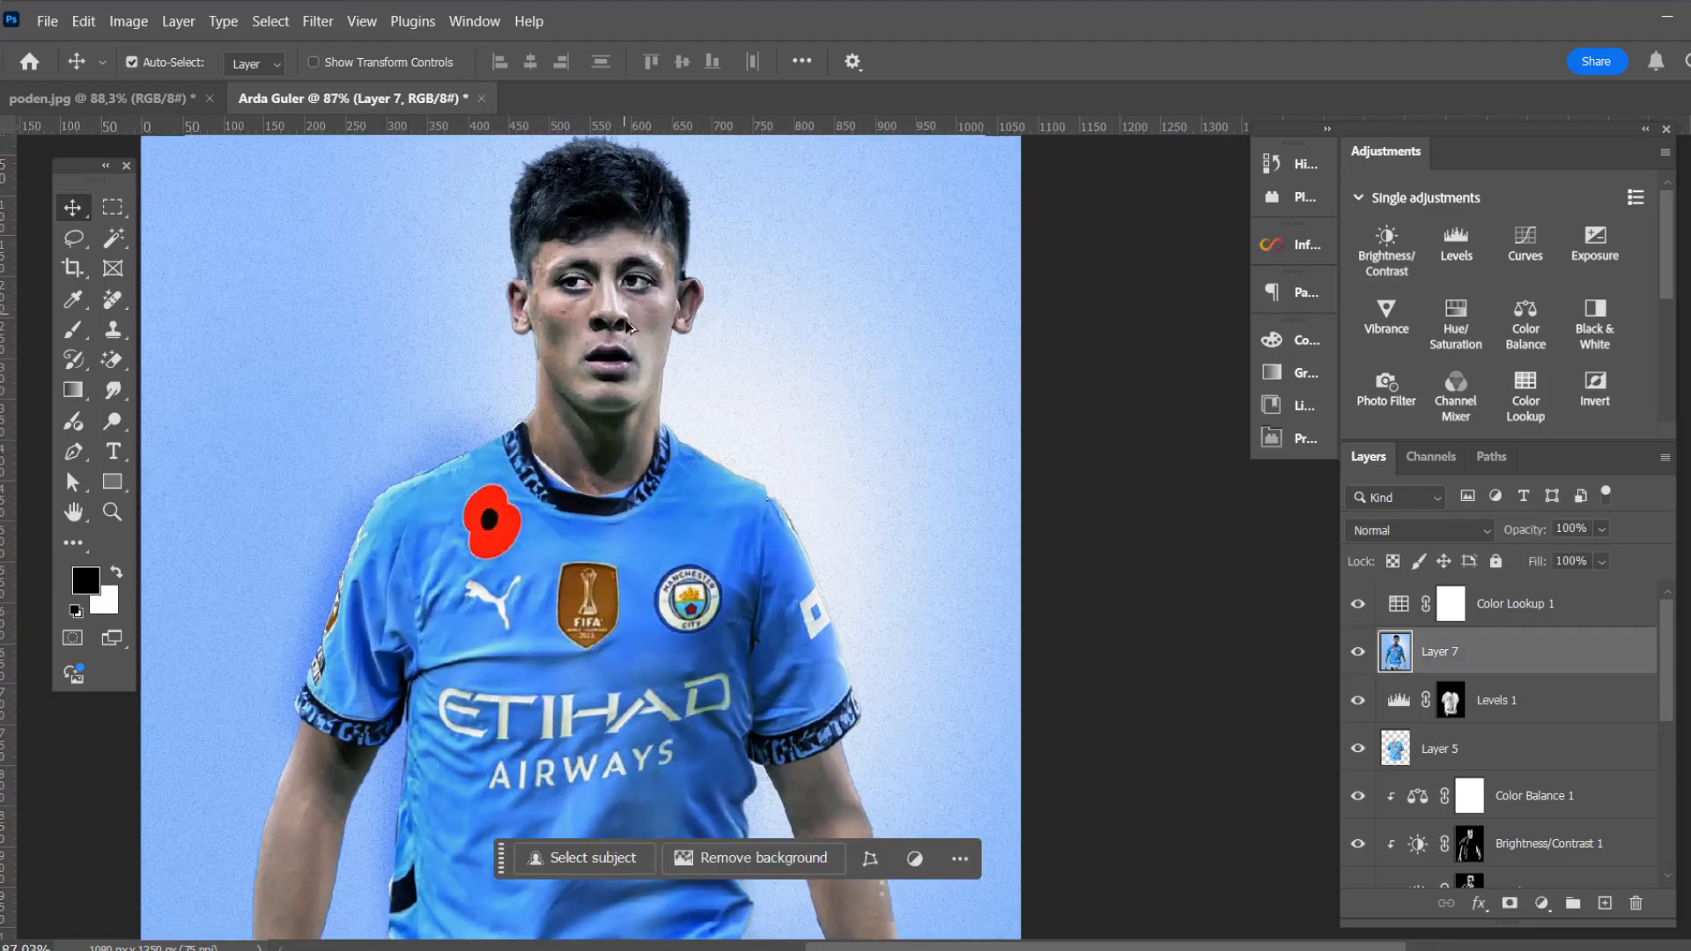
left_click_drag(652, 358, 718, 344)
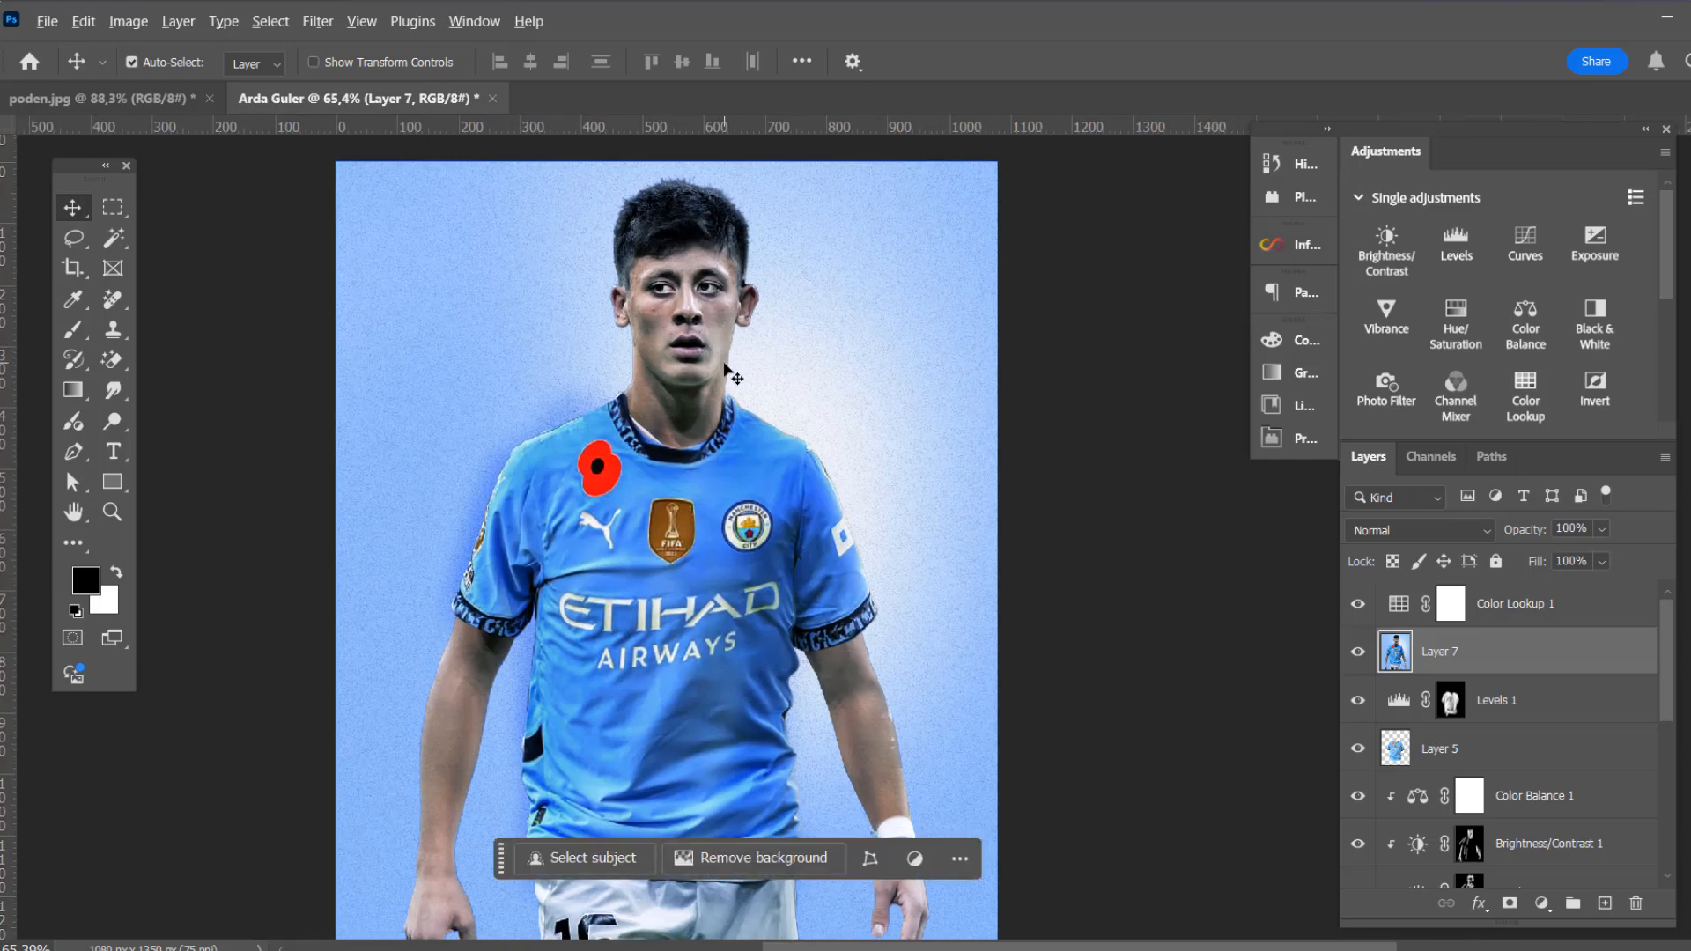
scroll(725, 363, "down", 3)
scroll(721, 335, "up", 5)
scroll(722, 333, "up", 2)
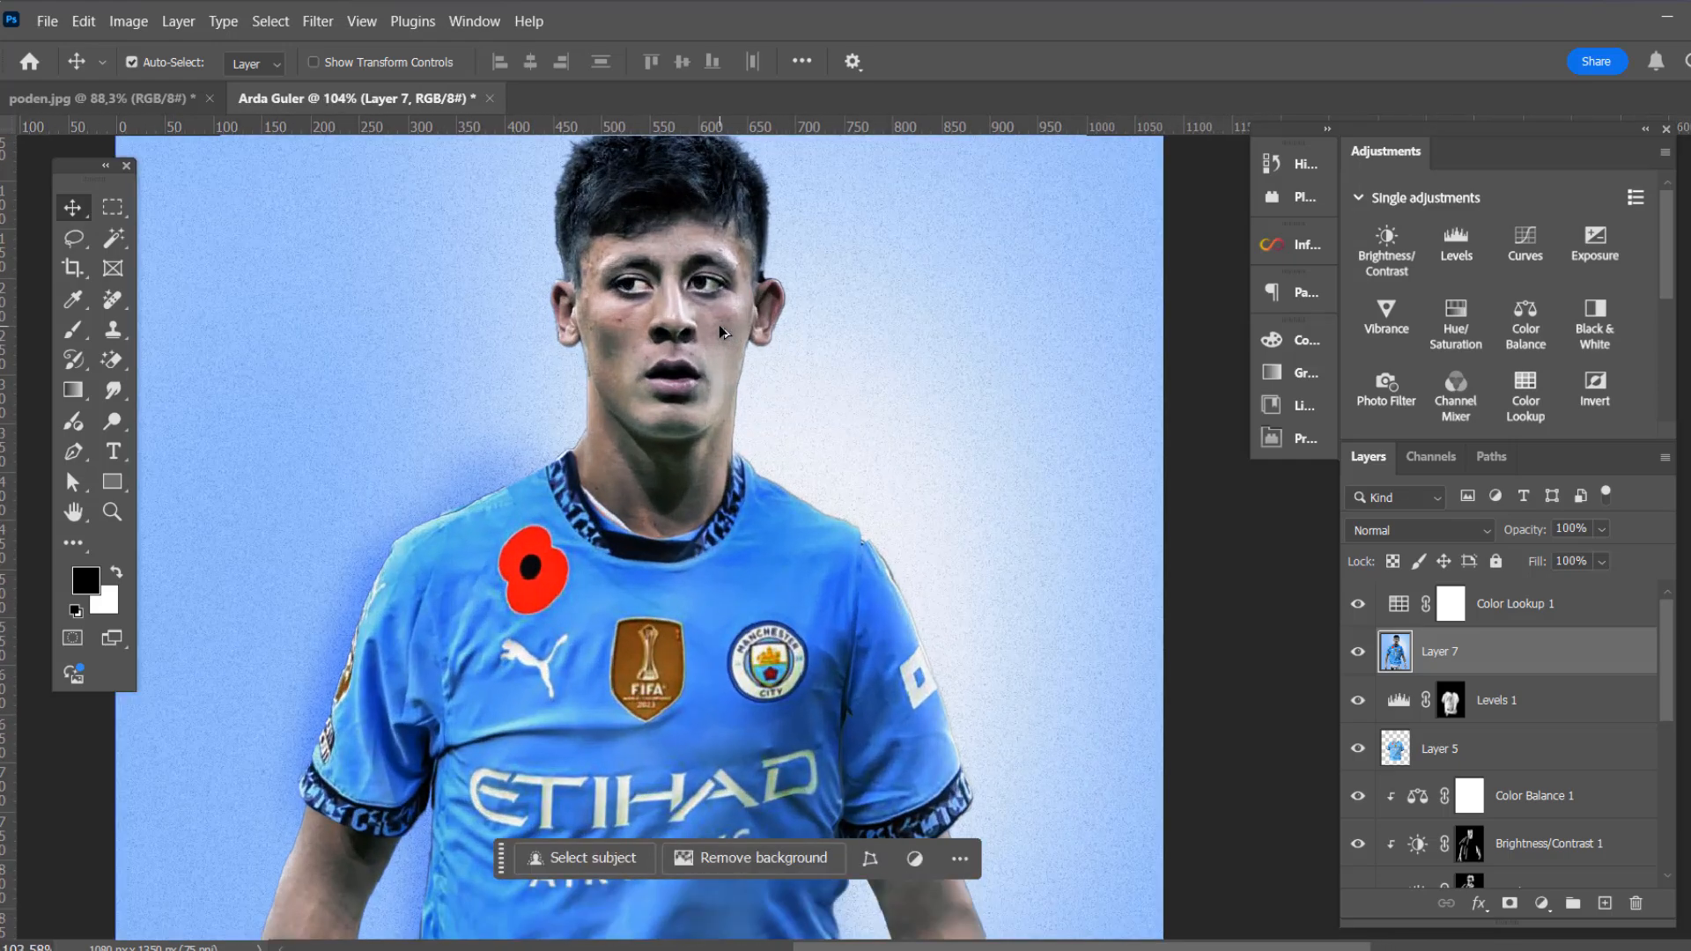
scroll(724, 335, "down", 3)
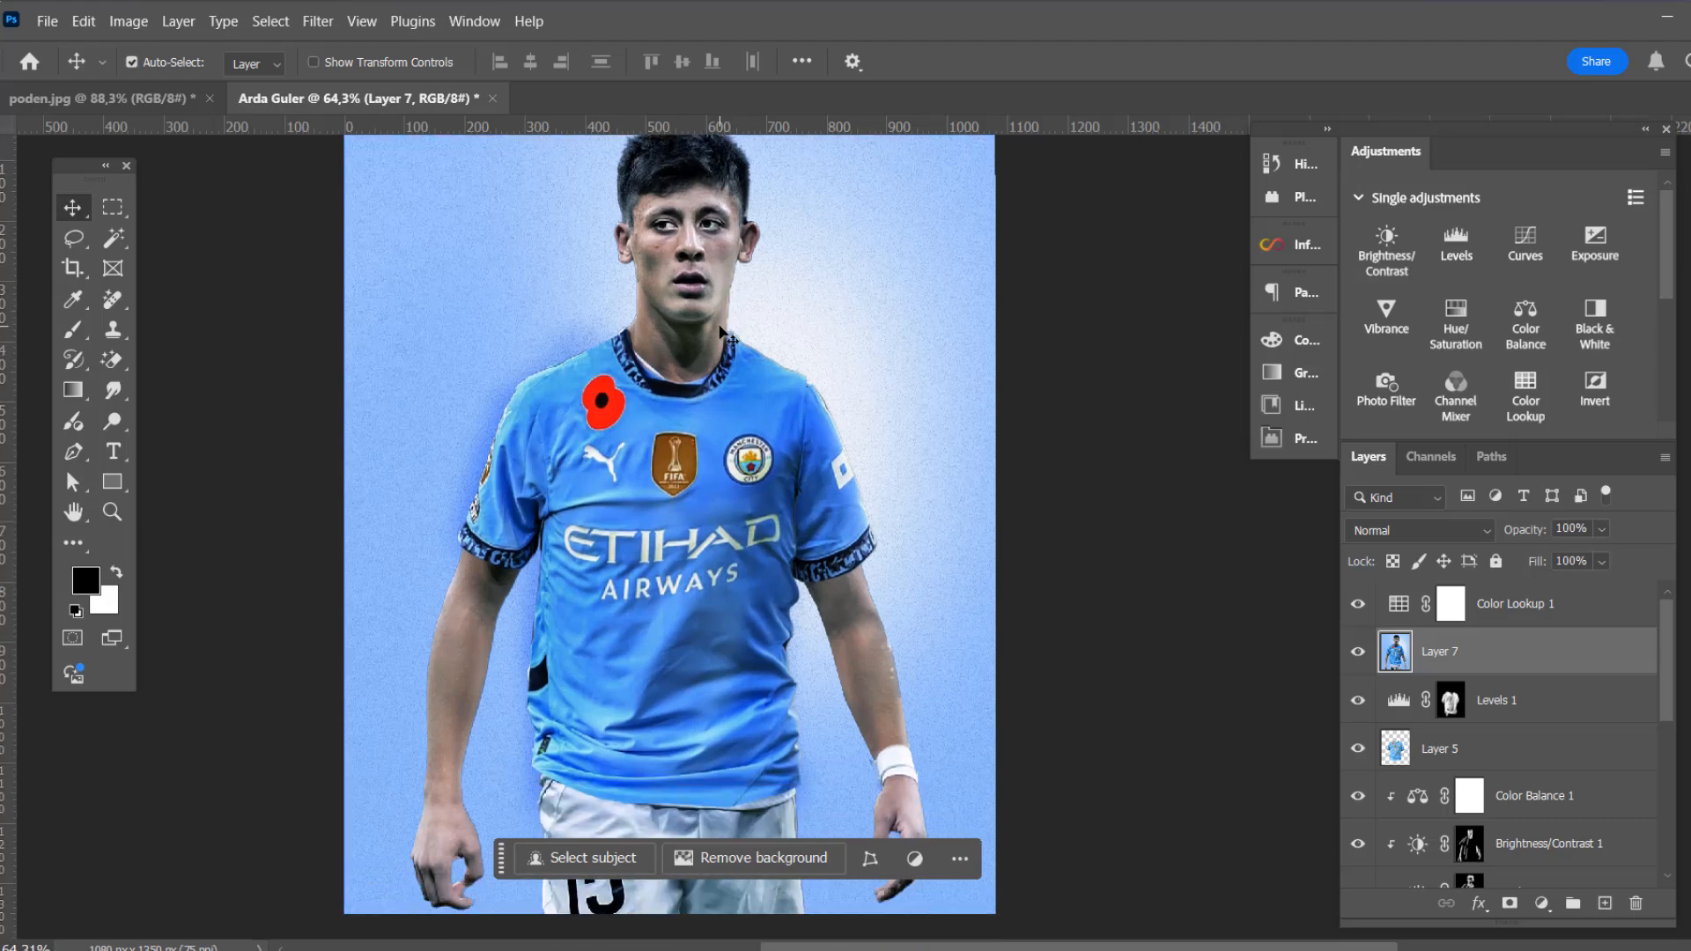
scroll(738, 335, "up", 5)
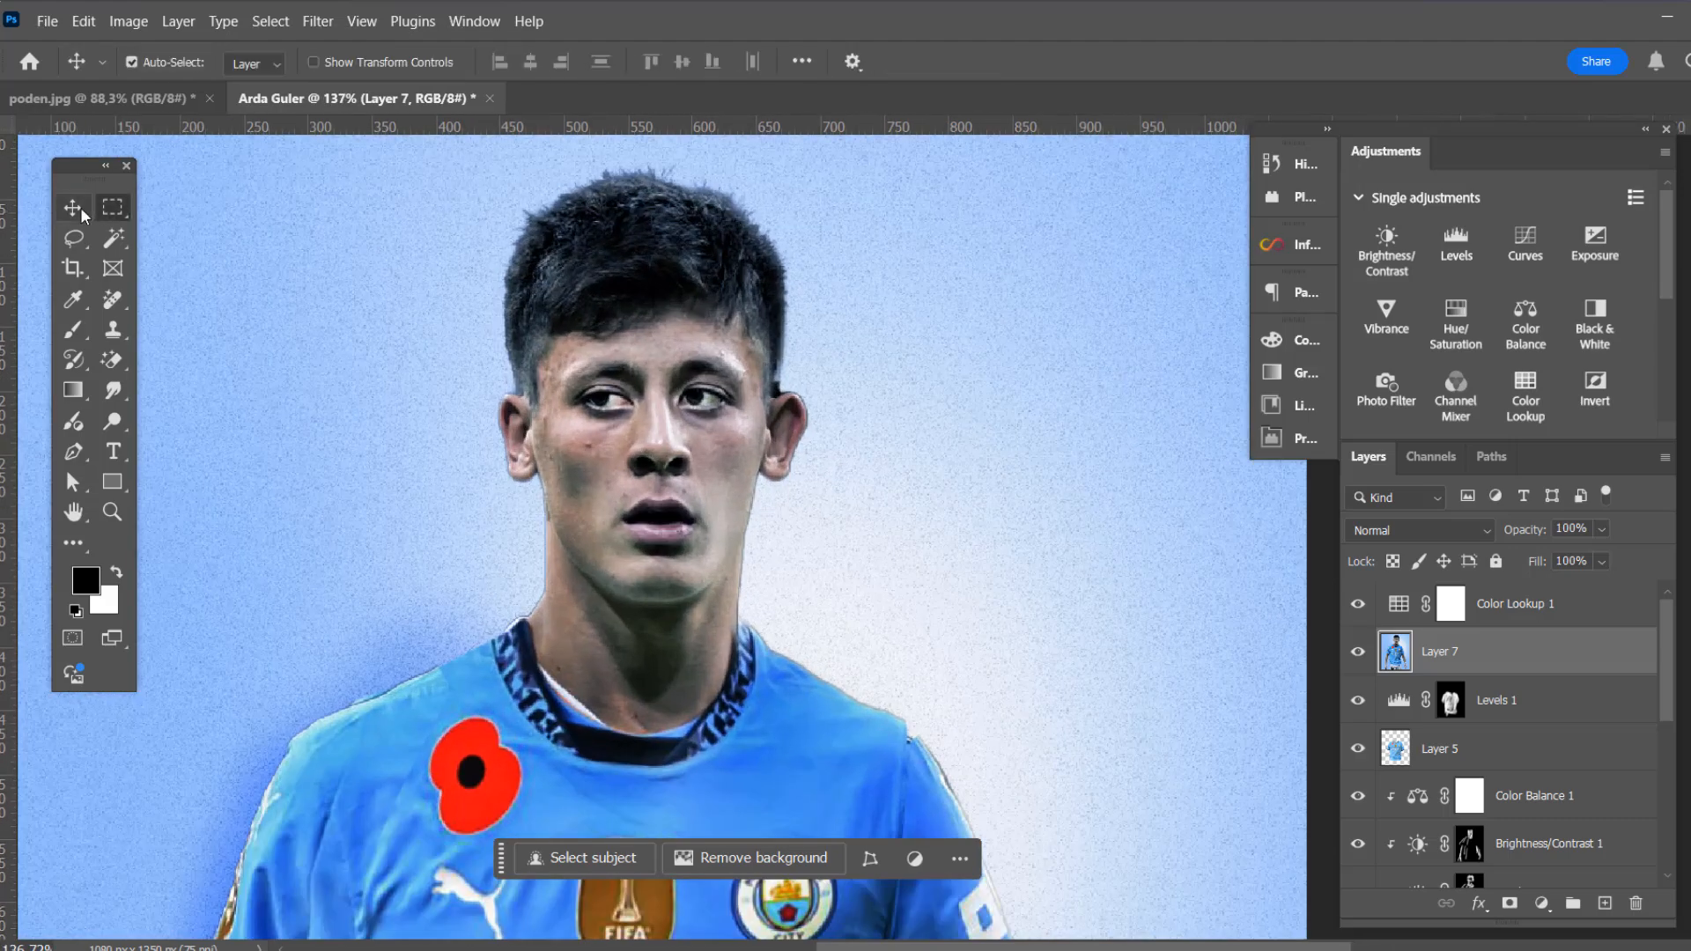
scroll(610, 374, "down", 3)
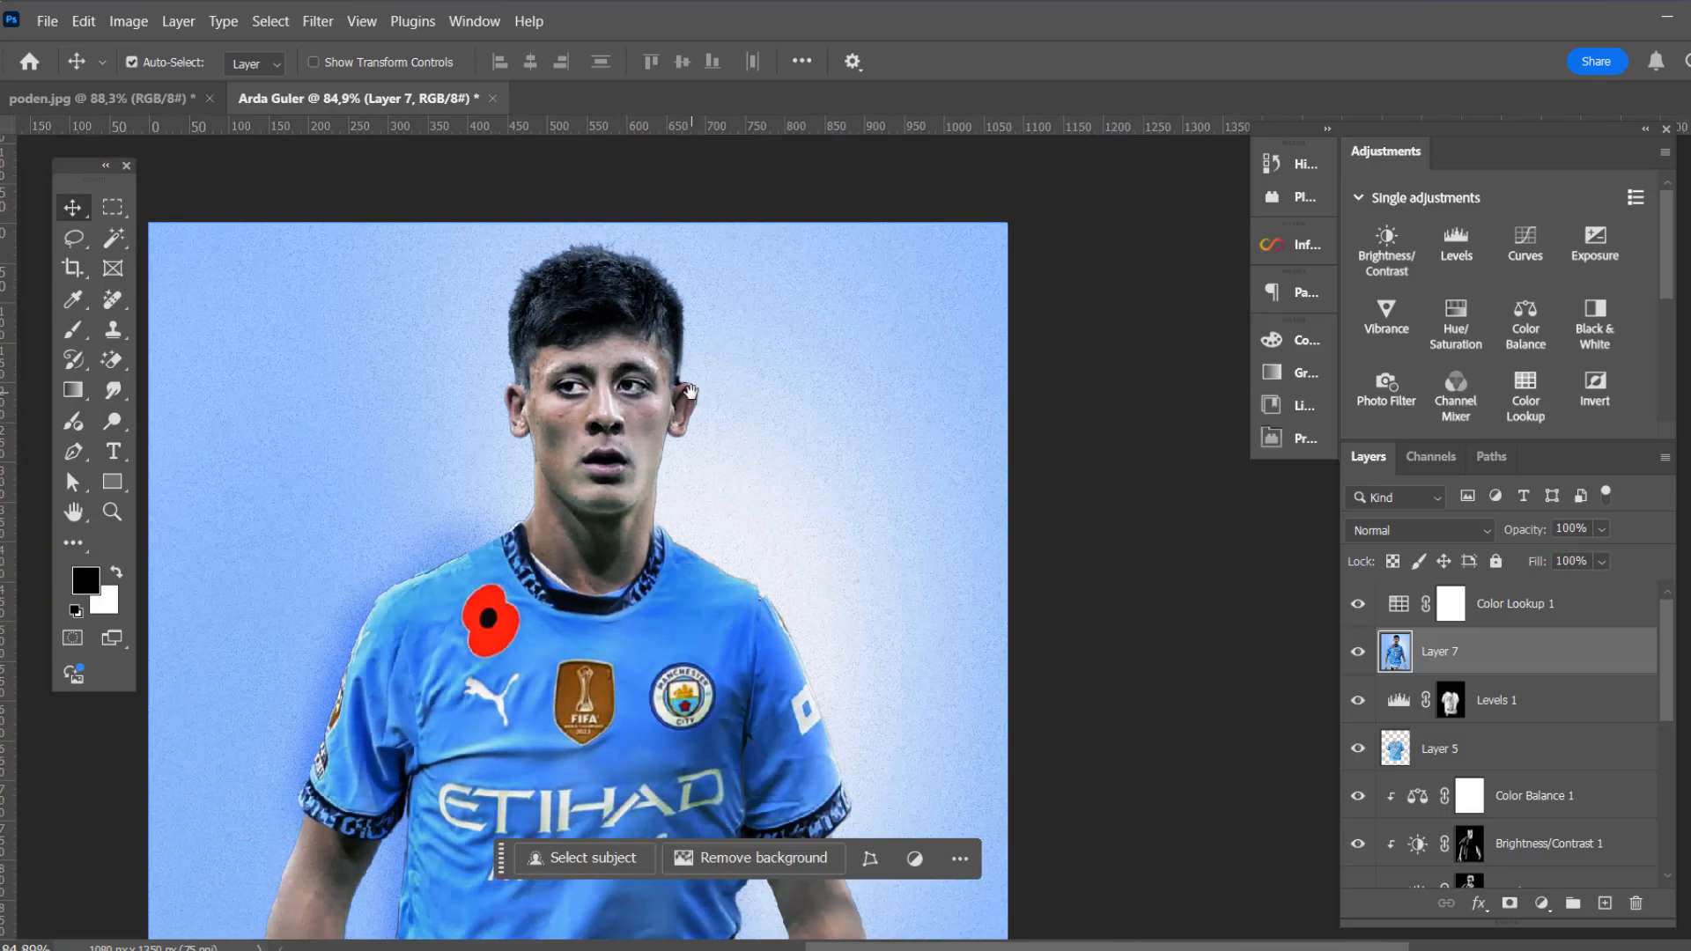
left_click_drag(691, 391, 815, 317)
scroll(821, 364, "down", 3)
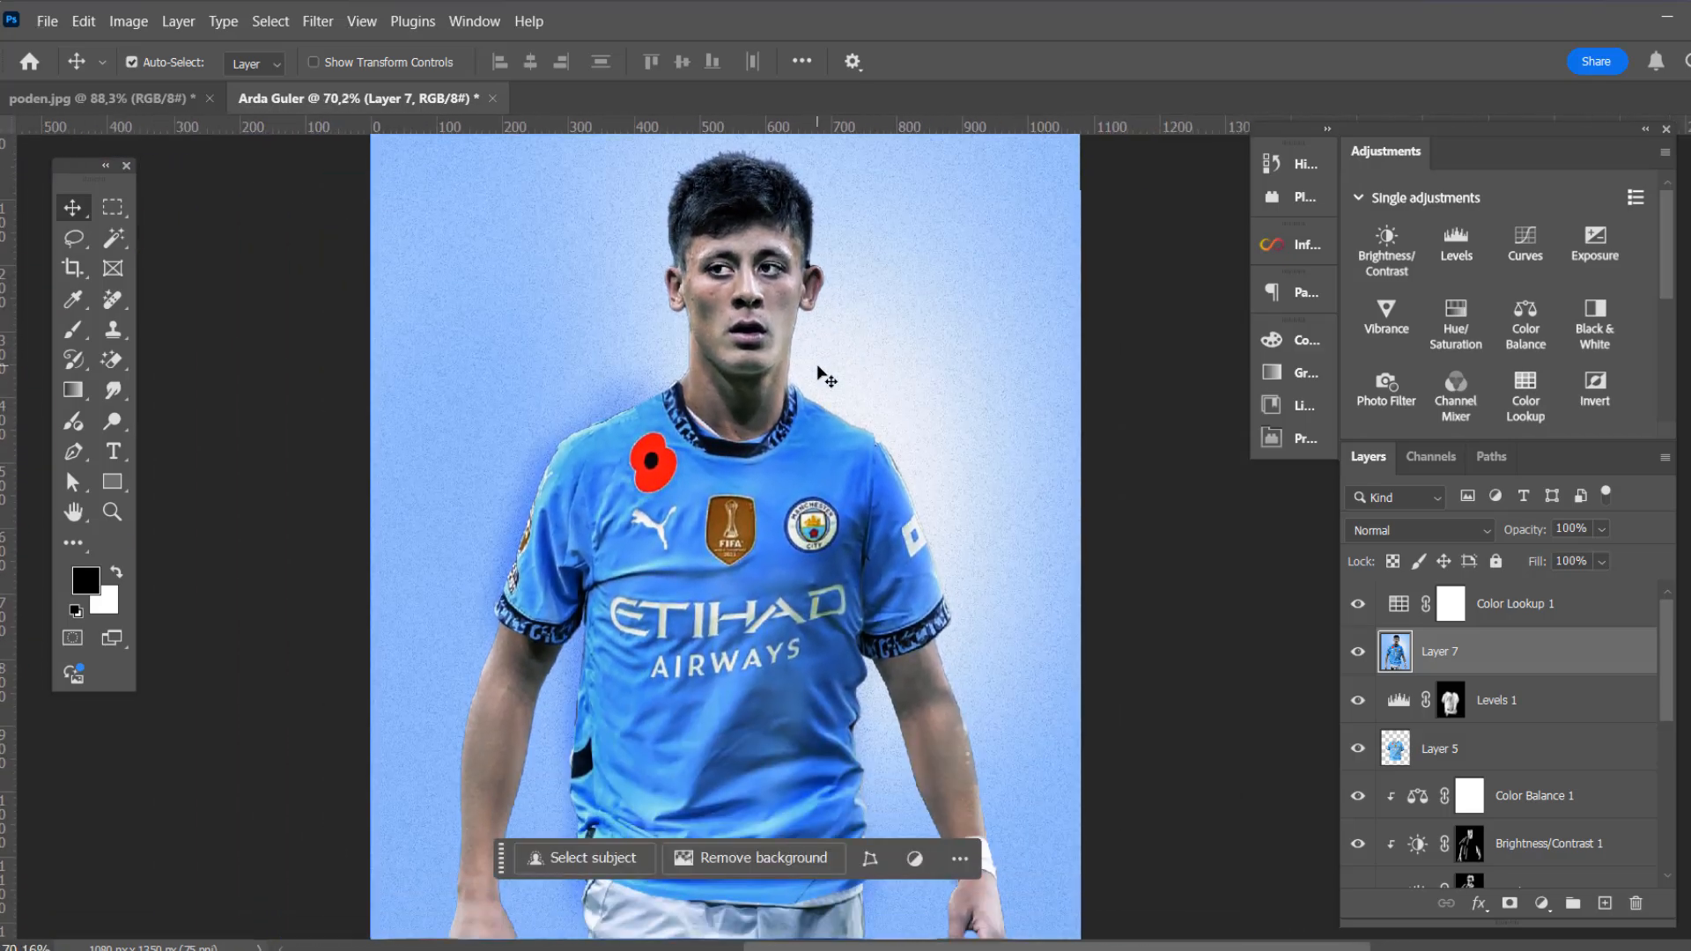
scroll(821, 370, "up", 4)
scroll(696, 297, "up", 2)
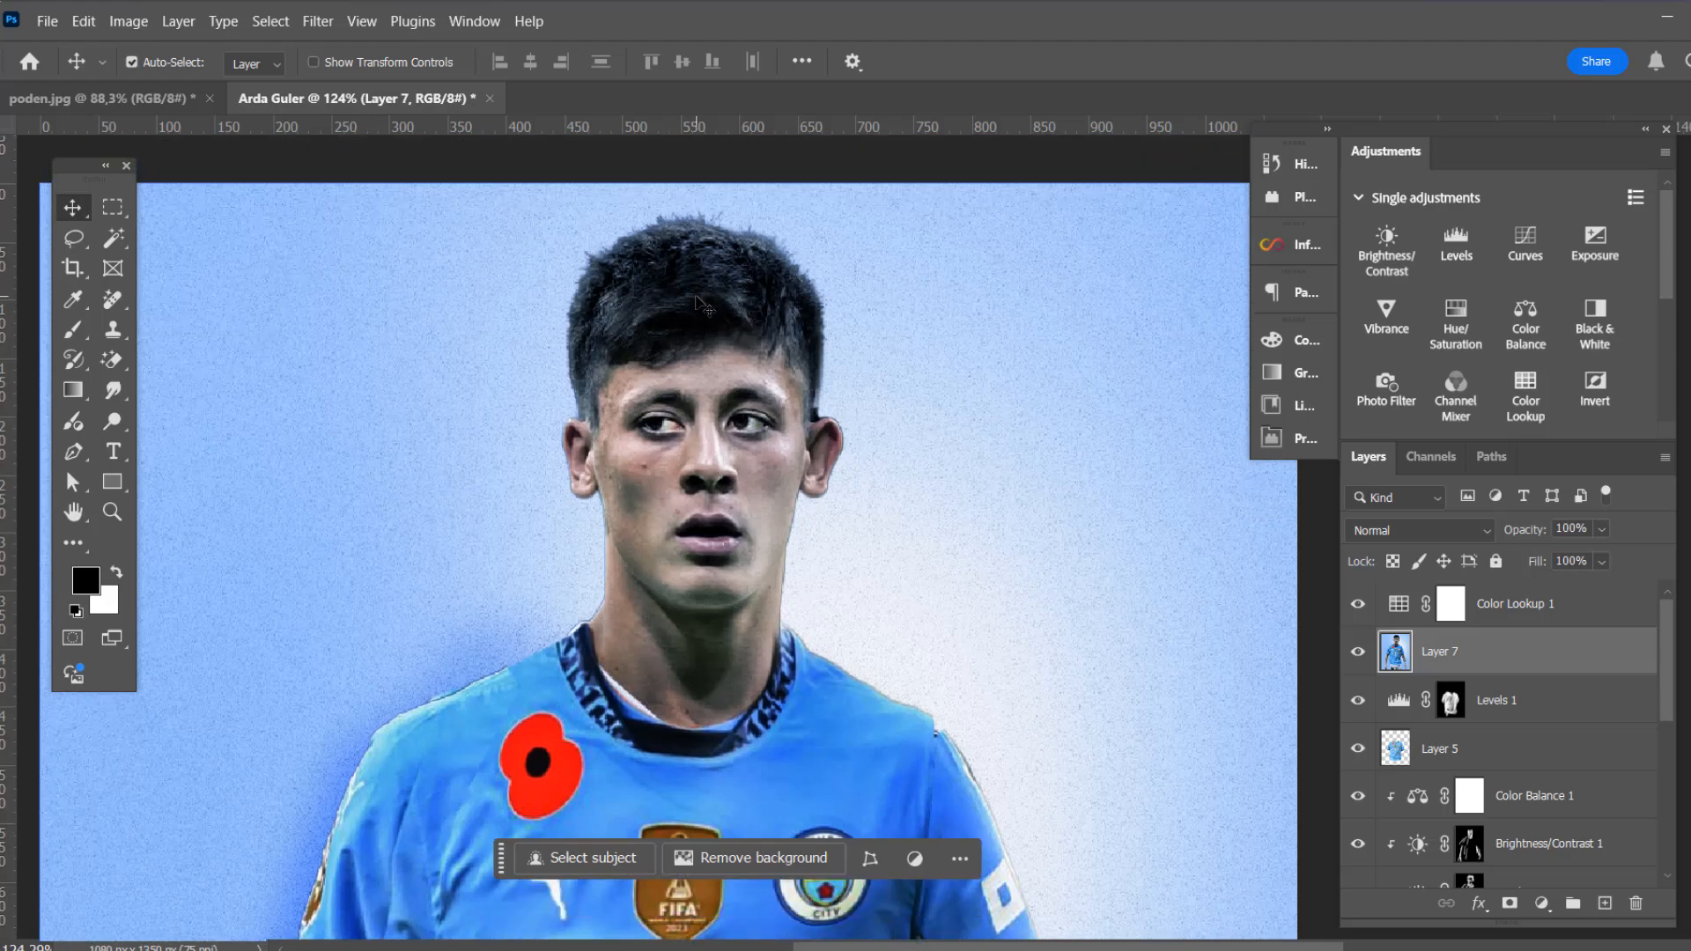
Select the Color Lookup 1 adjustment layer above the merged Layer 7
left_click(1547, 605)
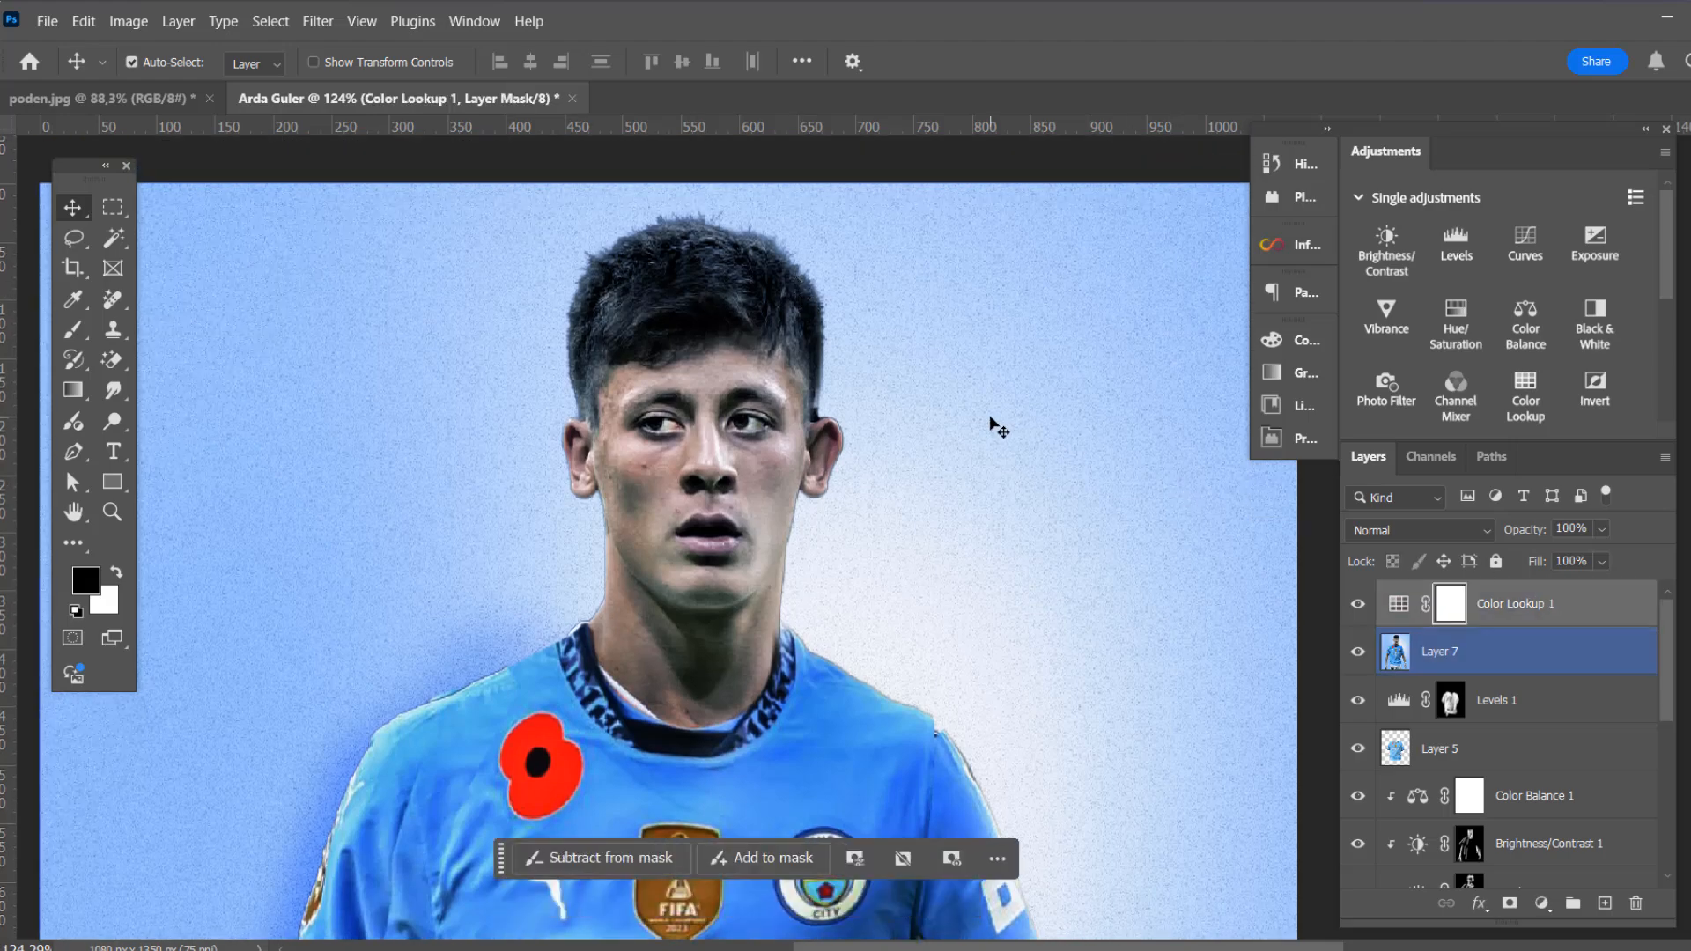